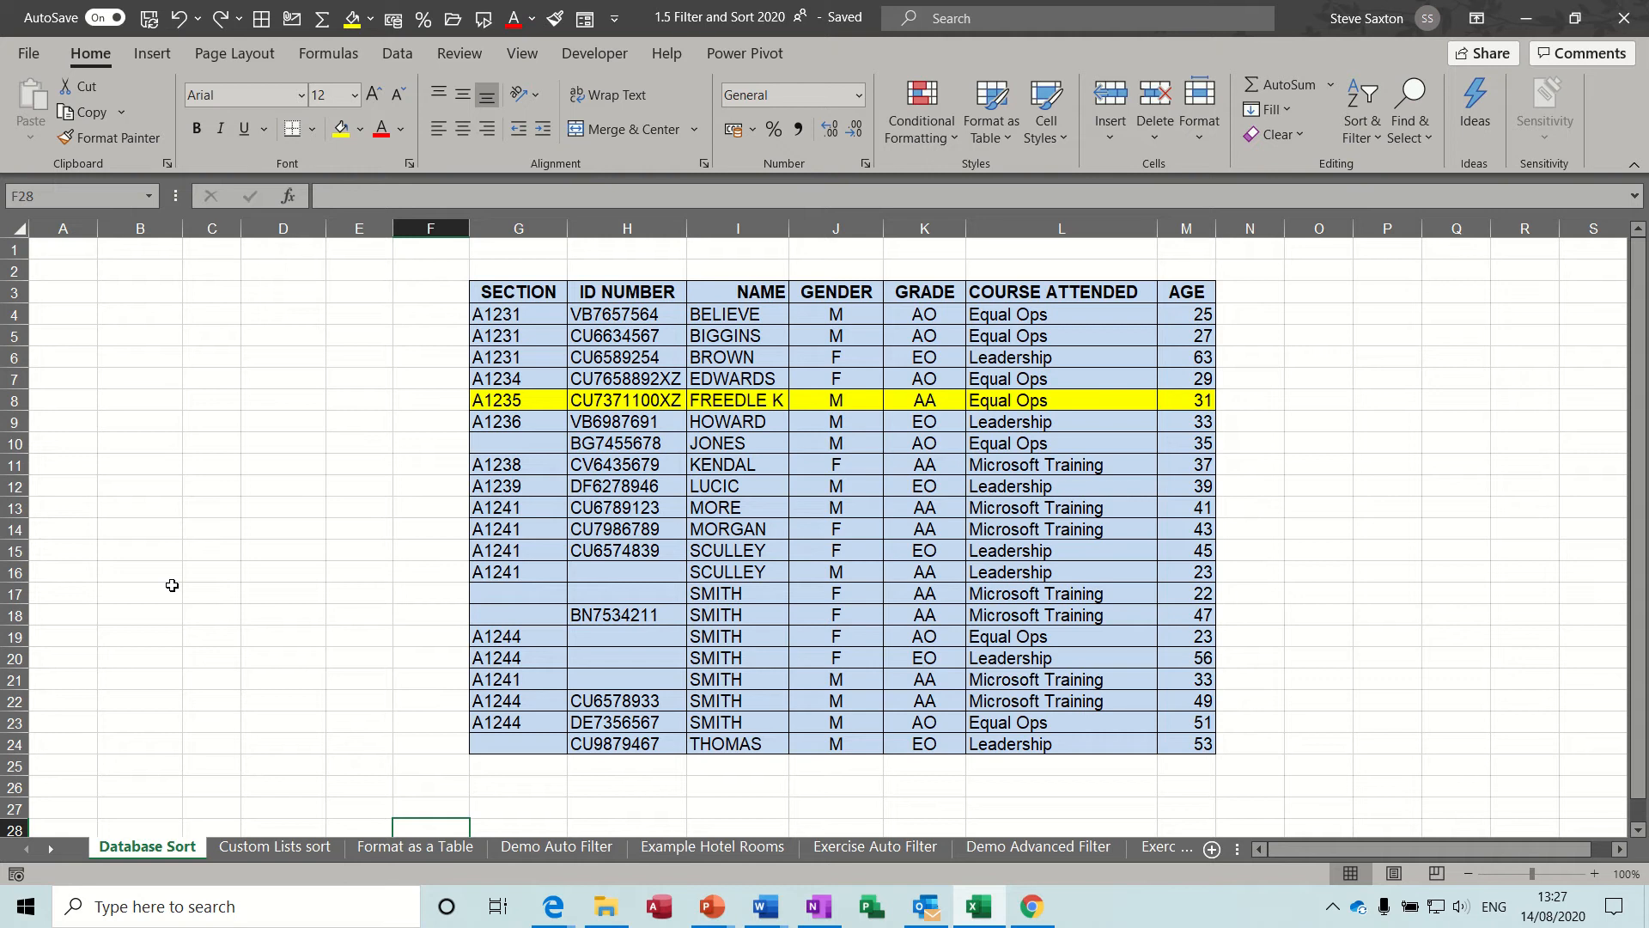
left_click(758, 487)
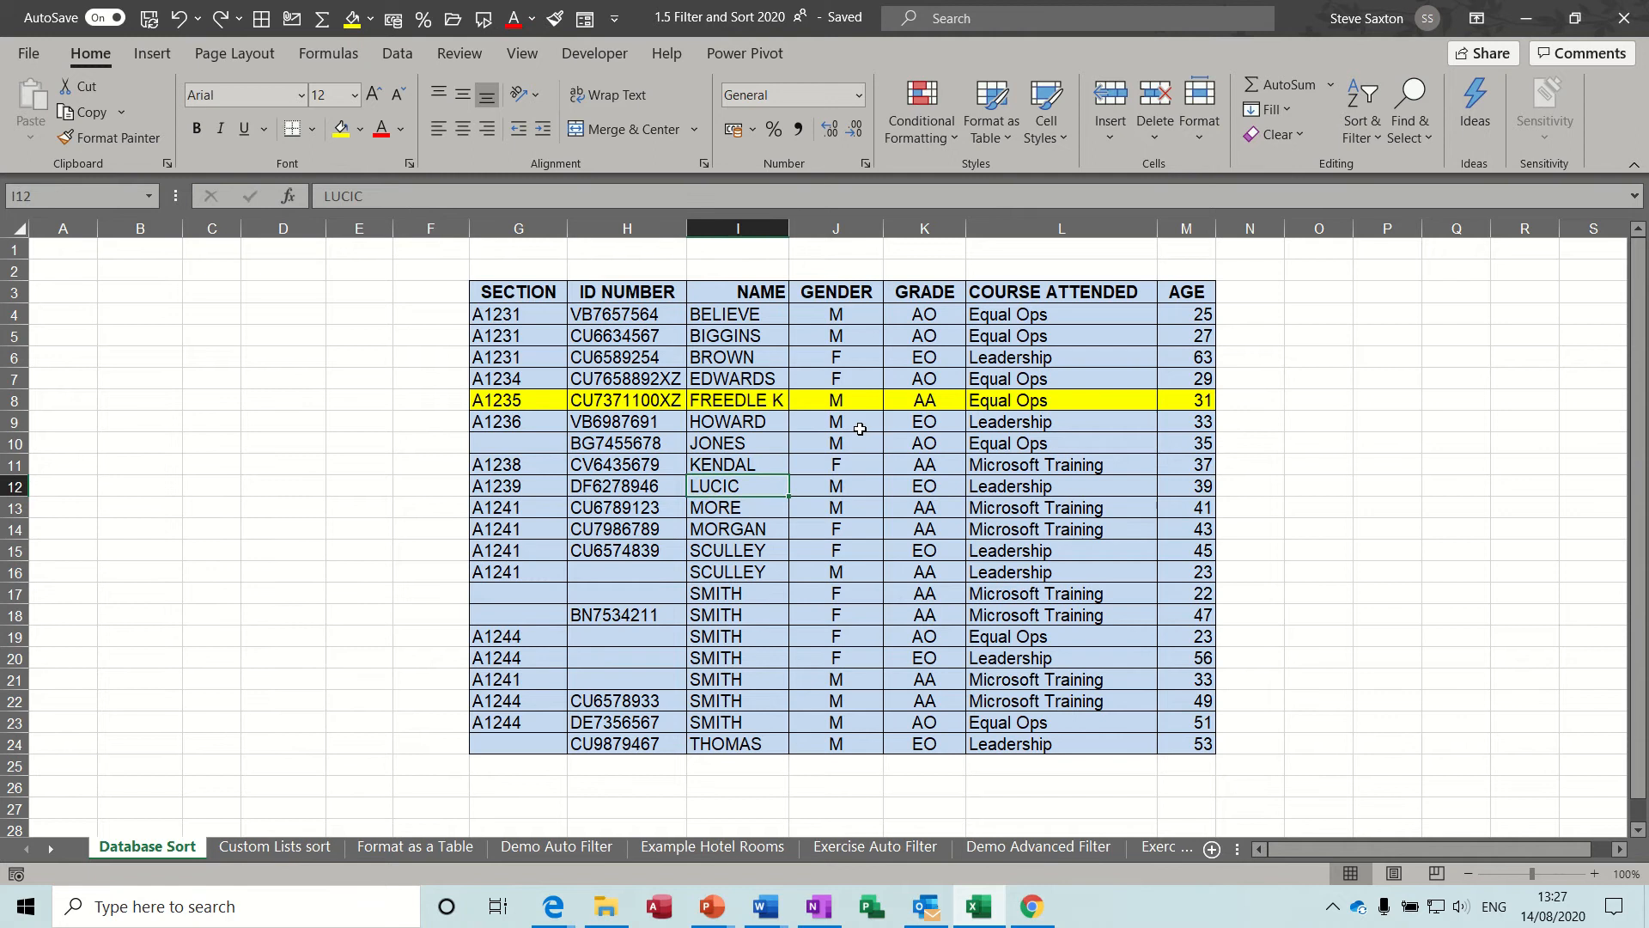
left_click_drag(505, 400, 1181, 404)
left_click(587, 480)
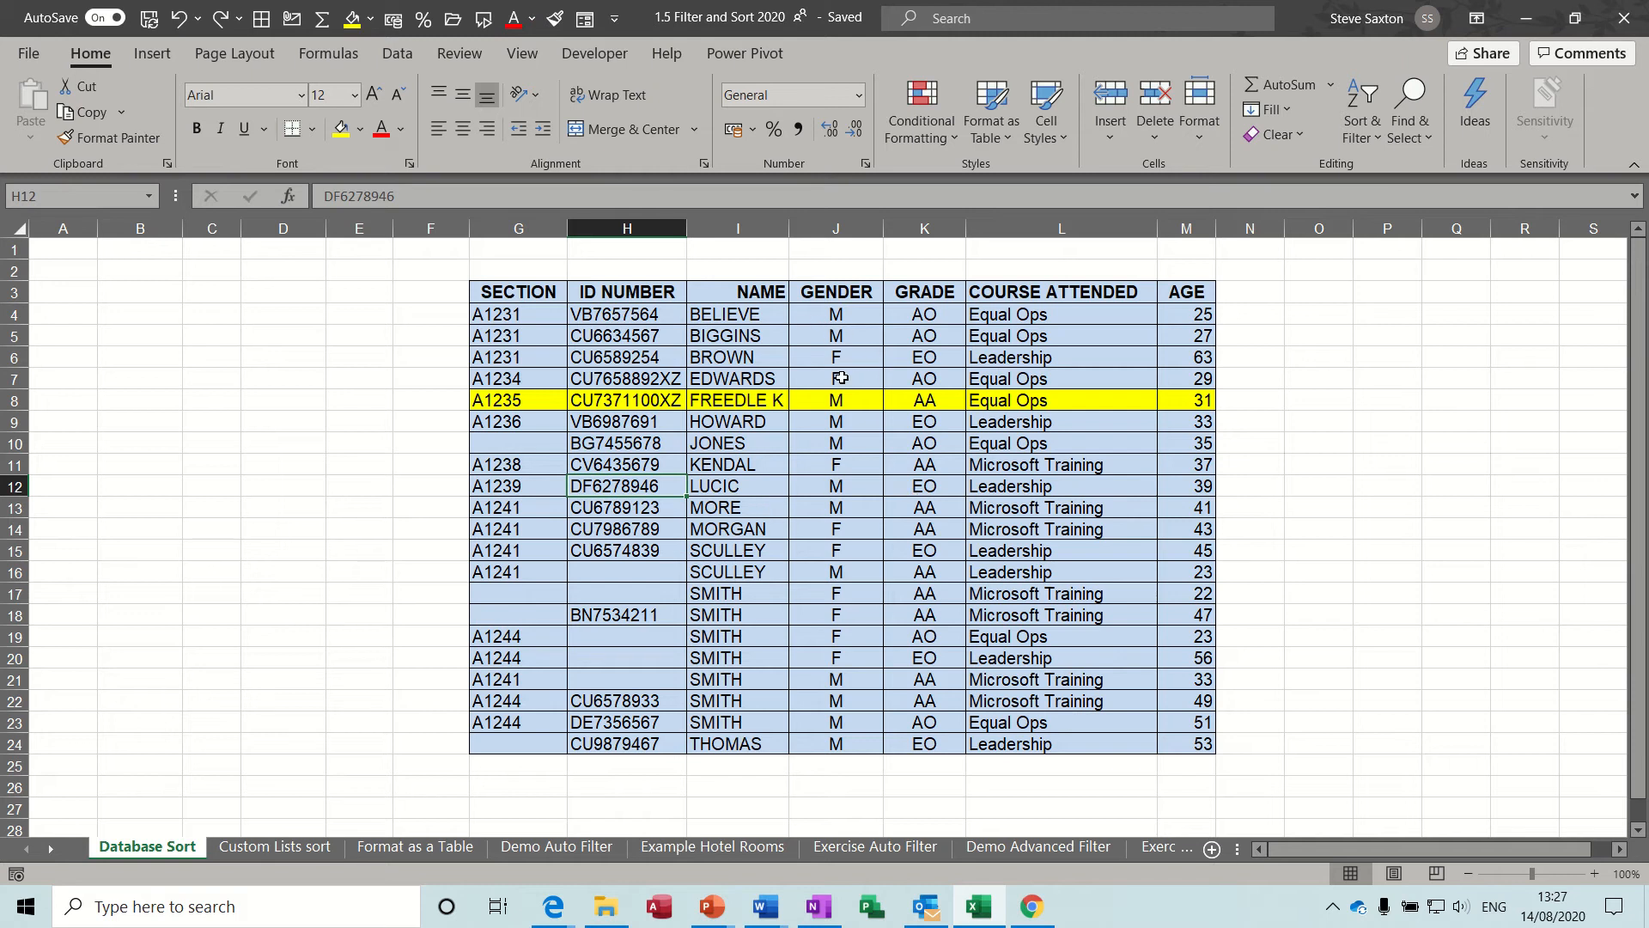
Sort the table by the GENDER column from A to Z, and again from Z to A.
left_click(818, 334)
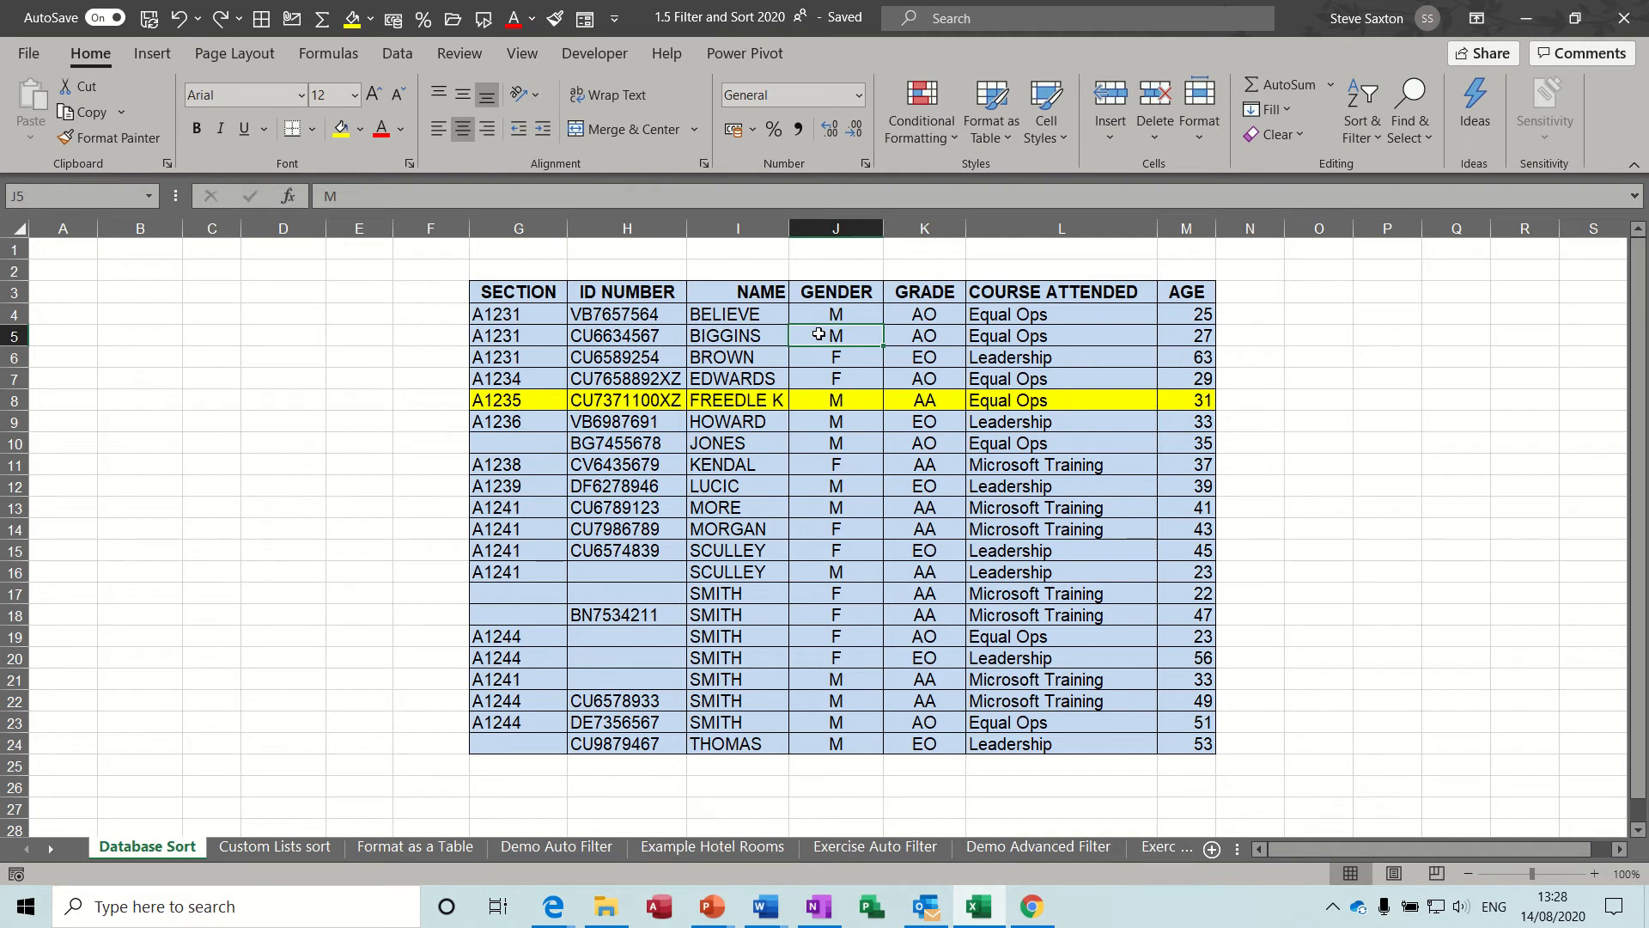
left_click(1370, 138)
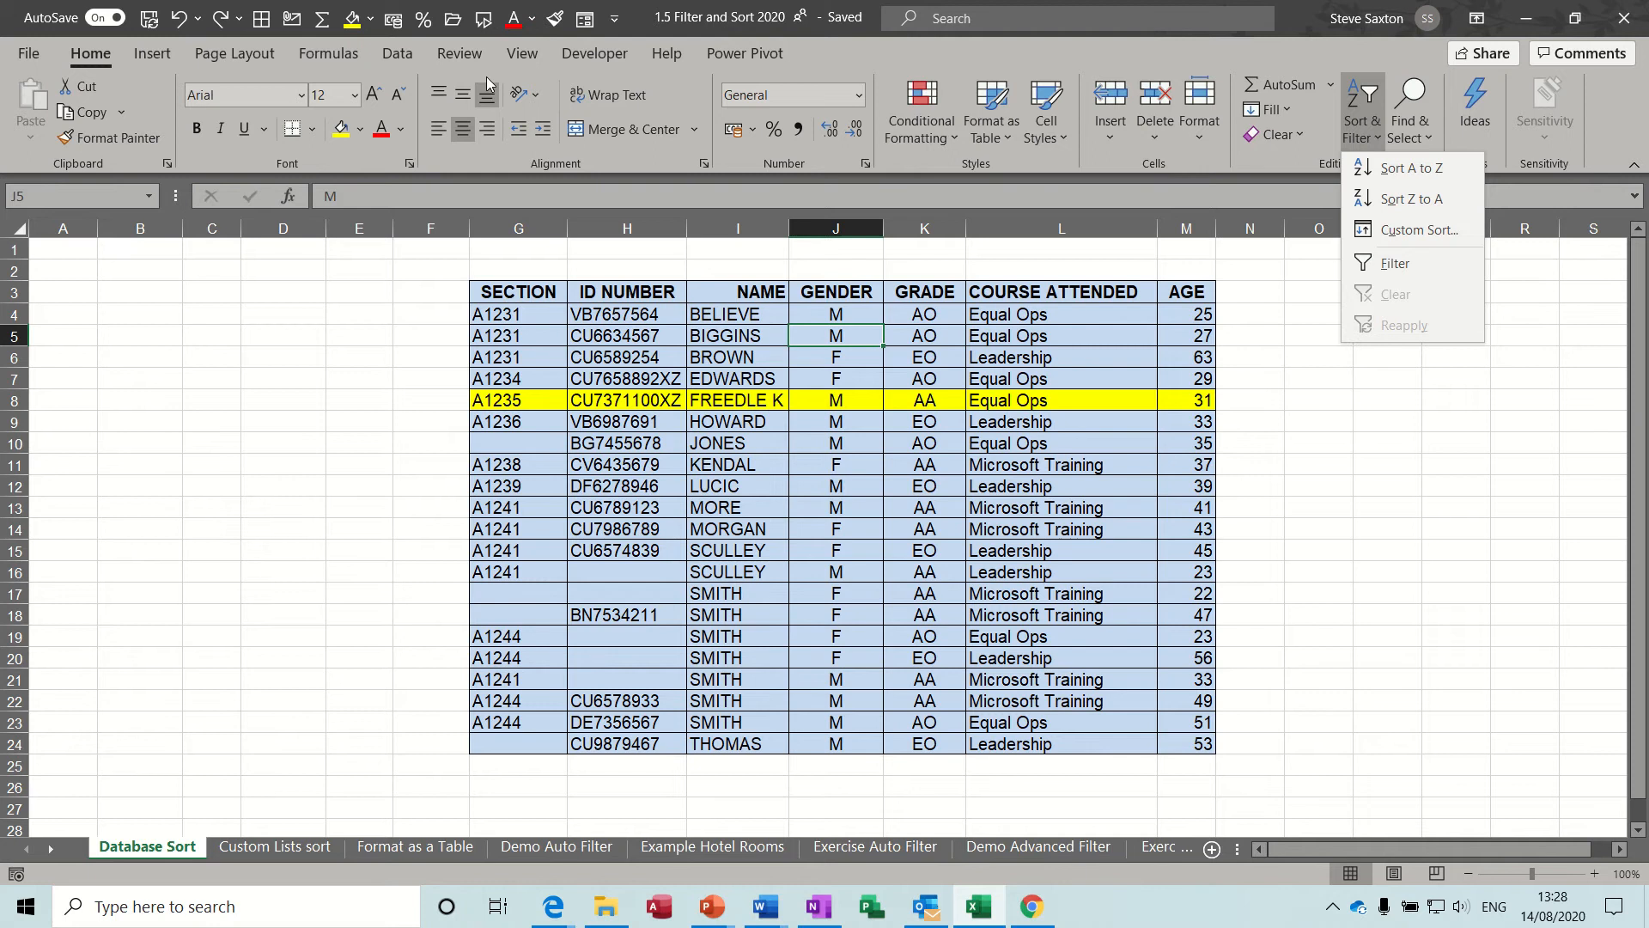
left_click(398, 53)
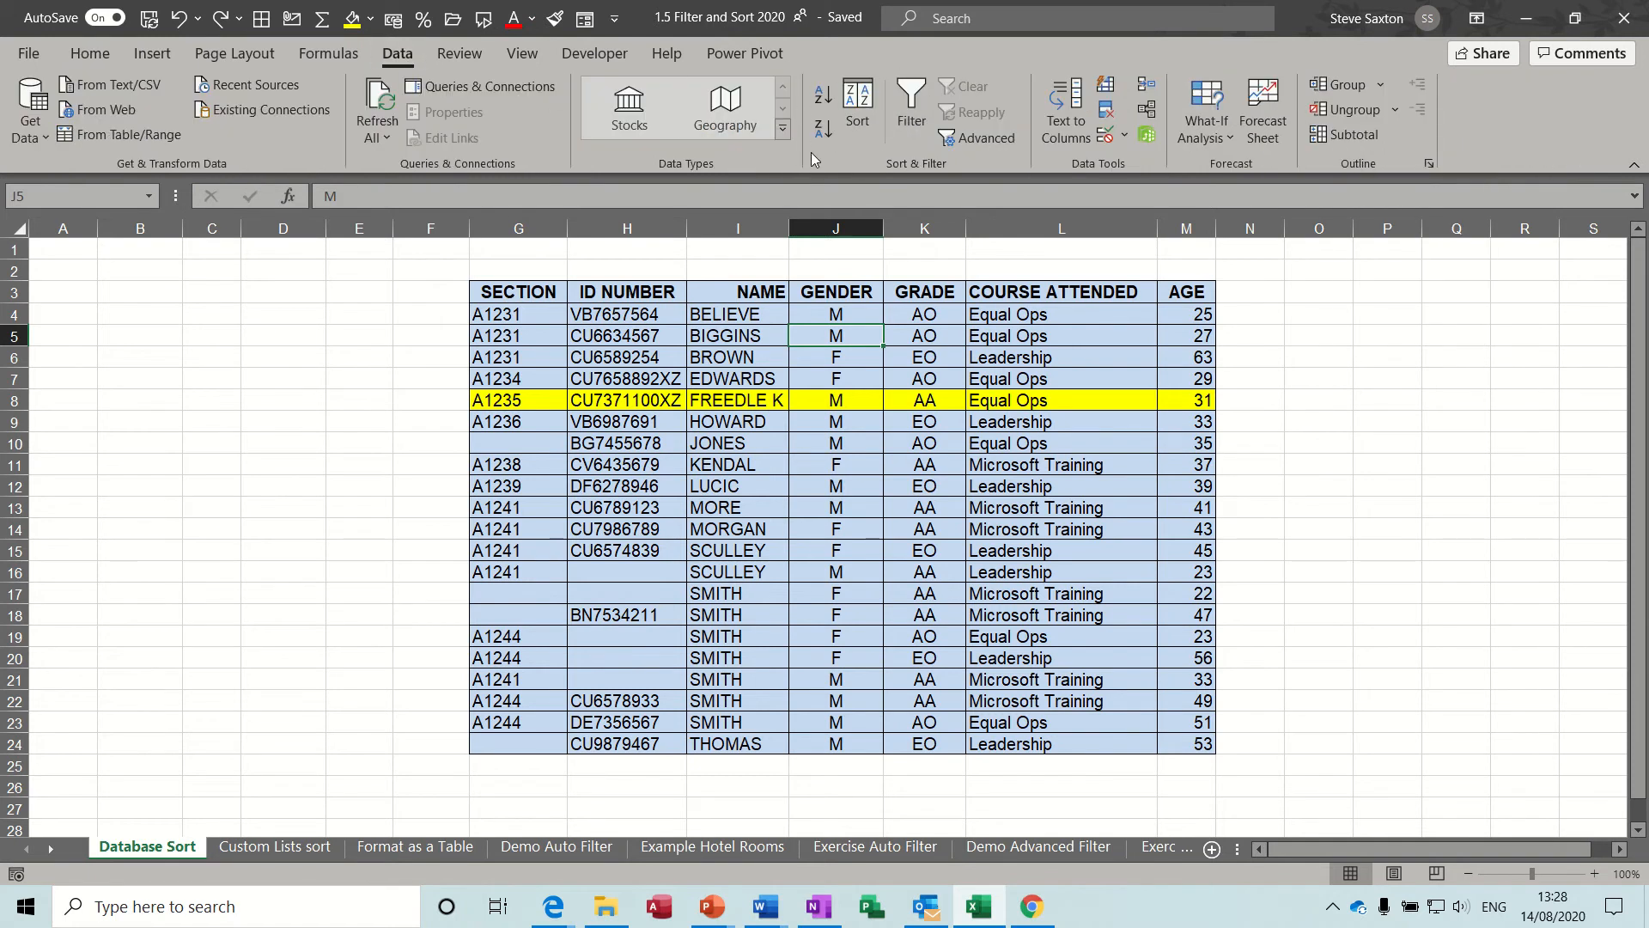
left_click(822, 96)
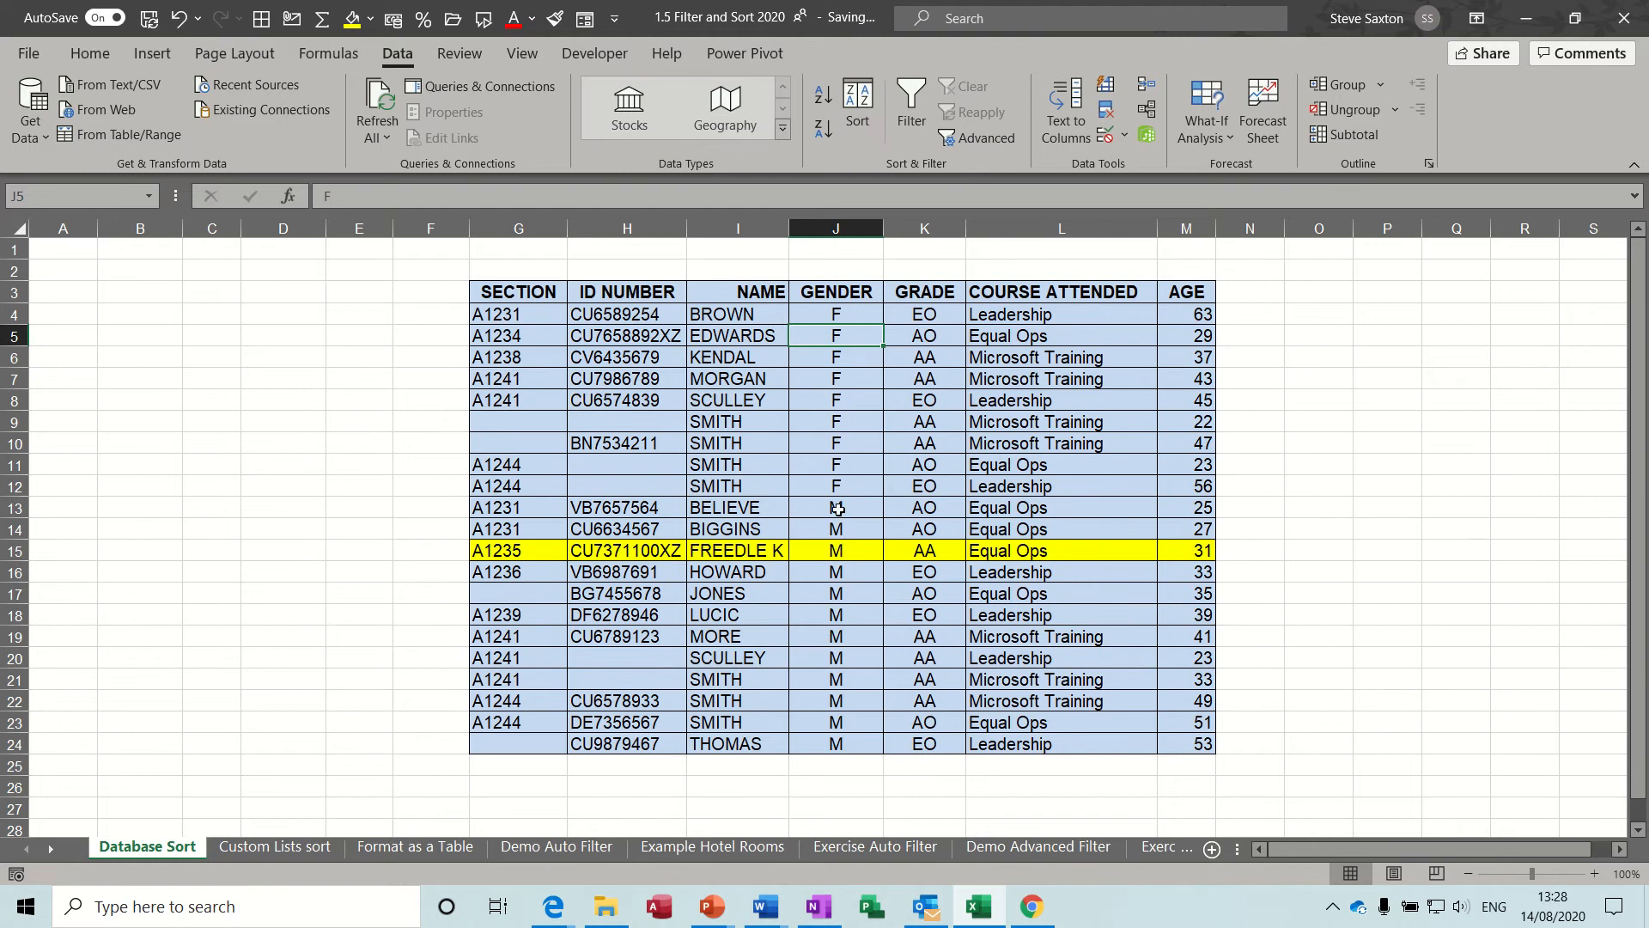
left_click(826, 127)
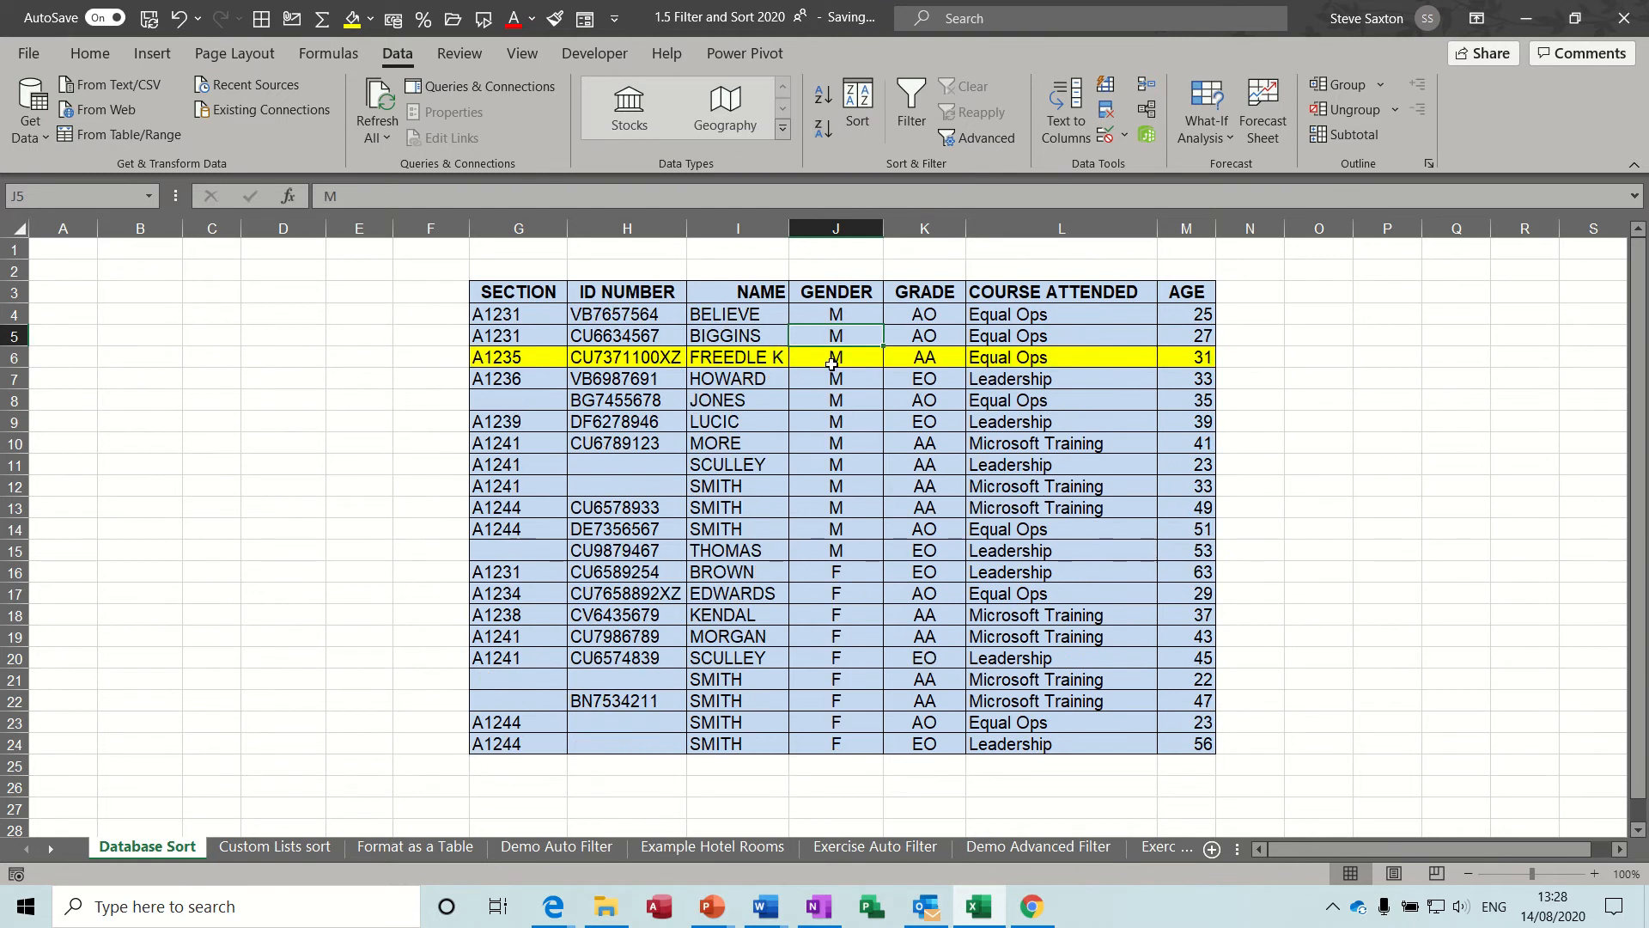
Sort the records by GRADE in ascending order, followed by descending order.
left_click(920, 446)
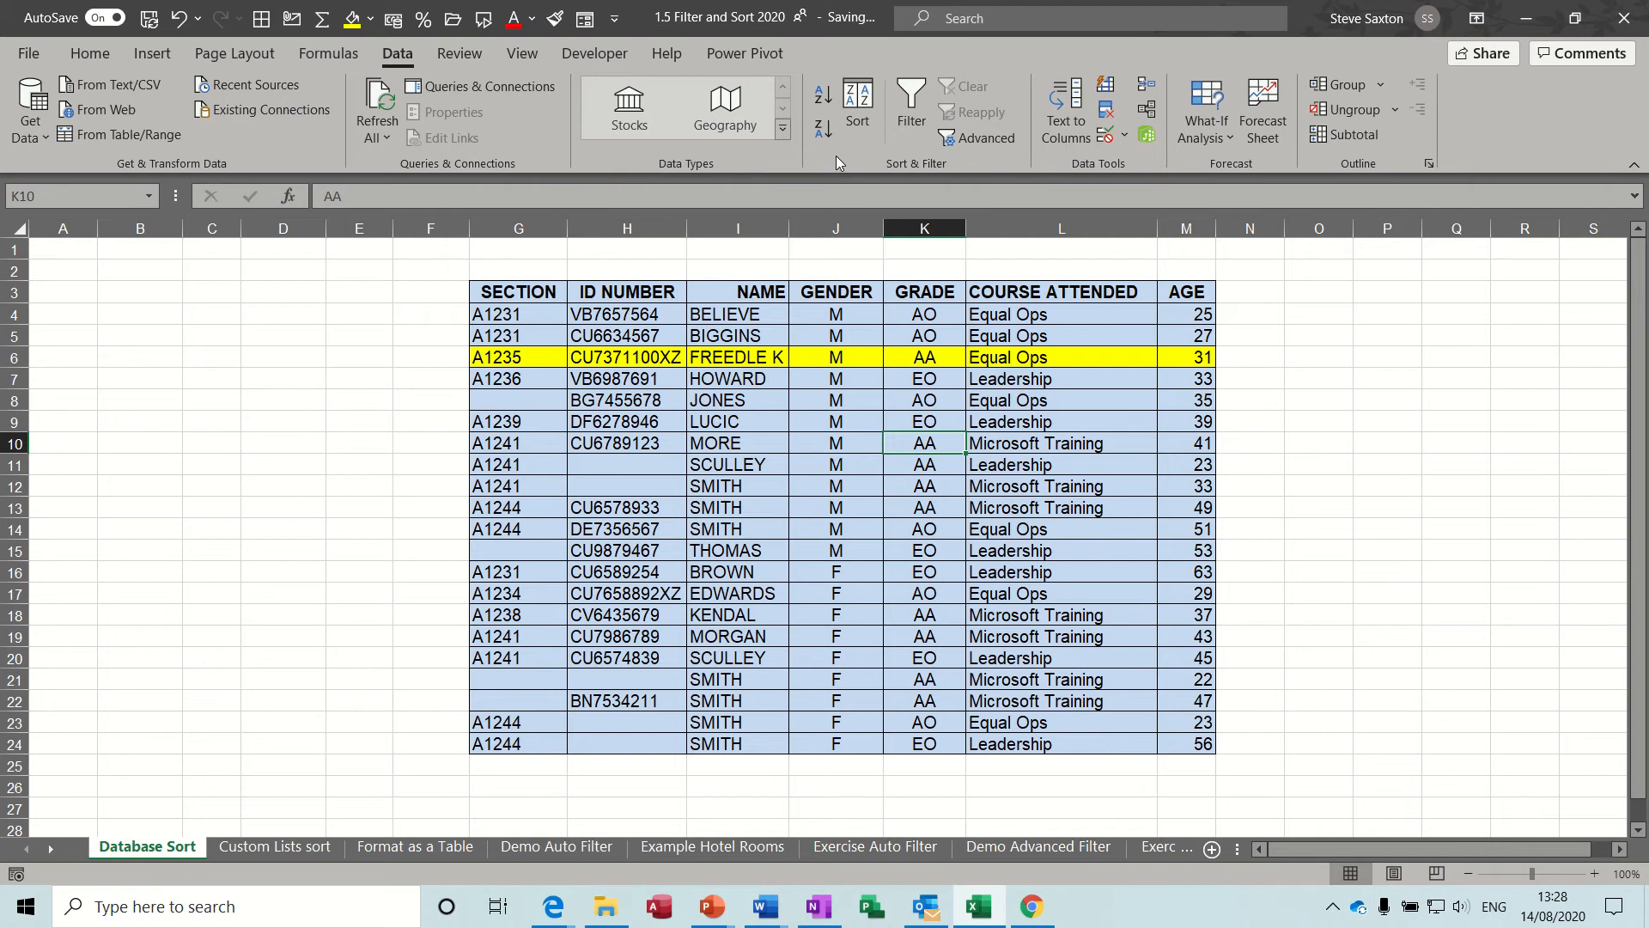
left_click(822, 95)
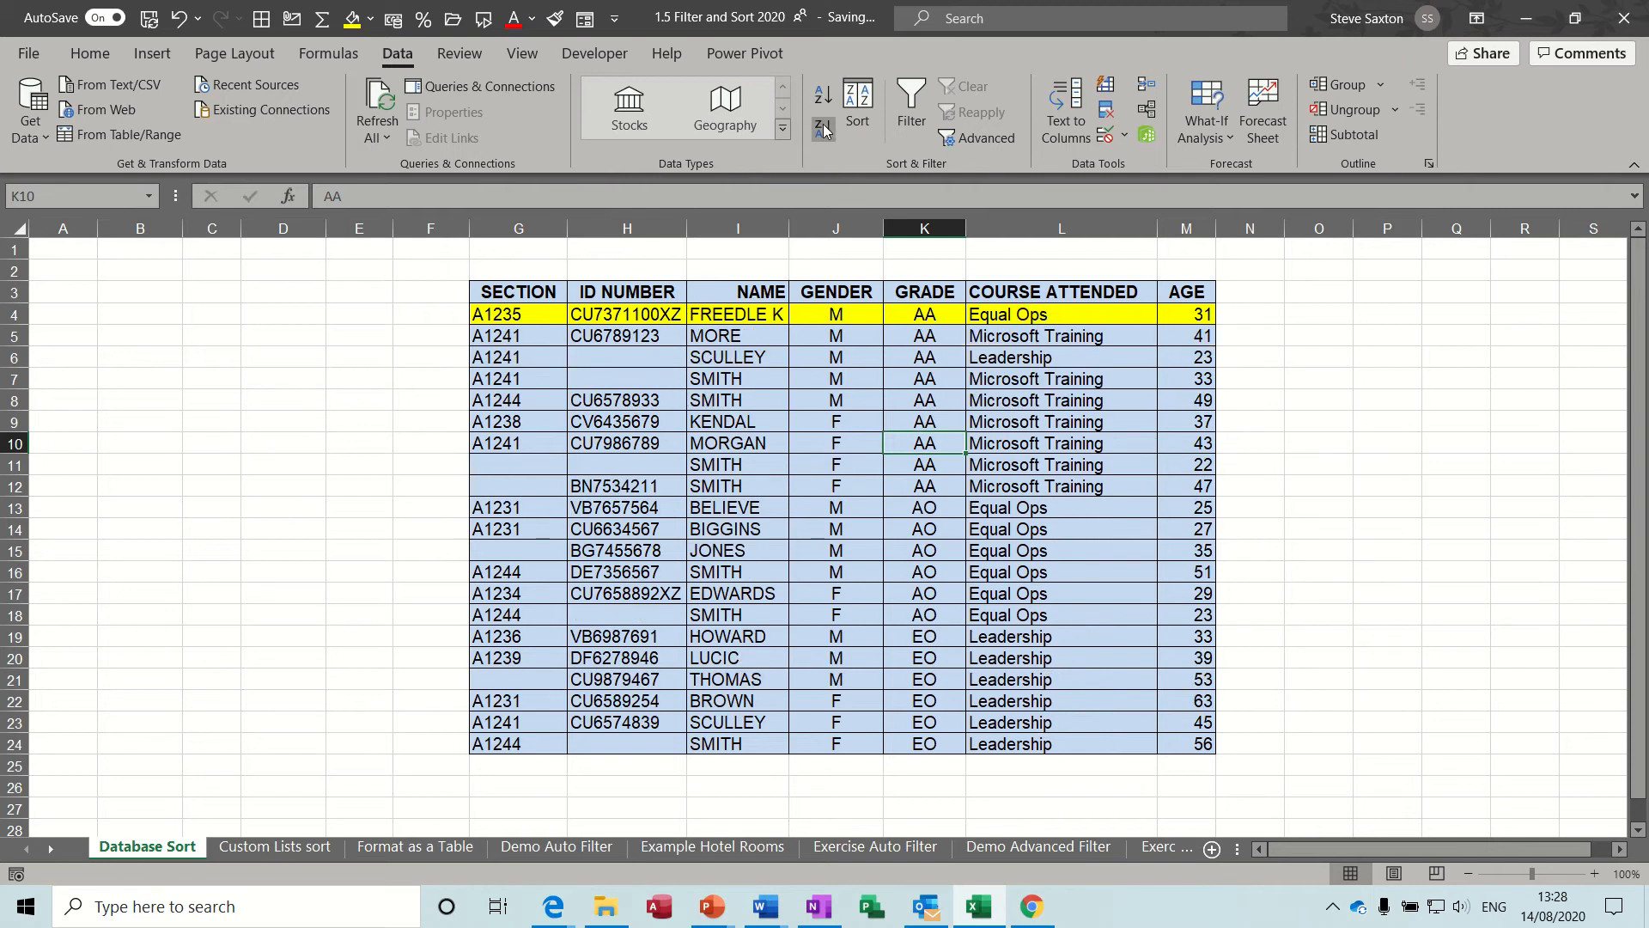
left_click(823, 127)
Sort the table on COURSE ATTENDED from A to Z and afresh from Z to A.
left_click(1029, 375)
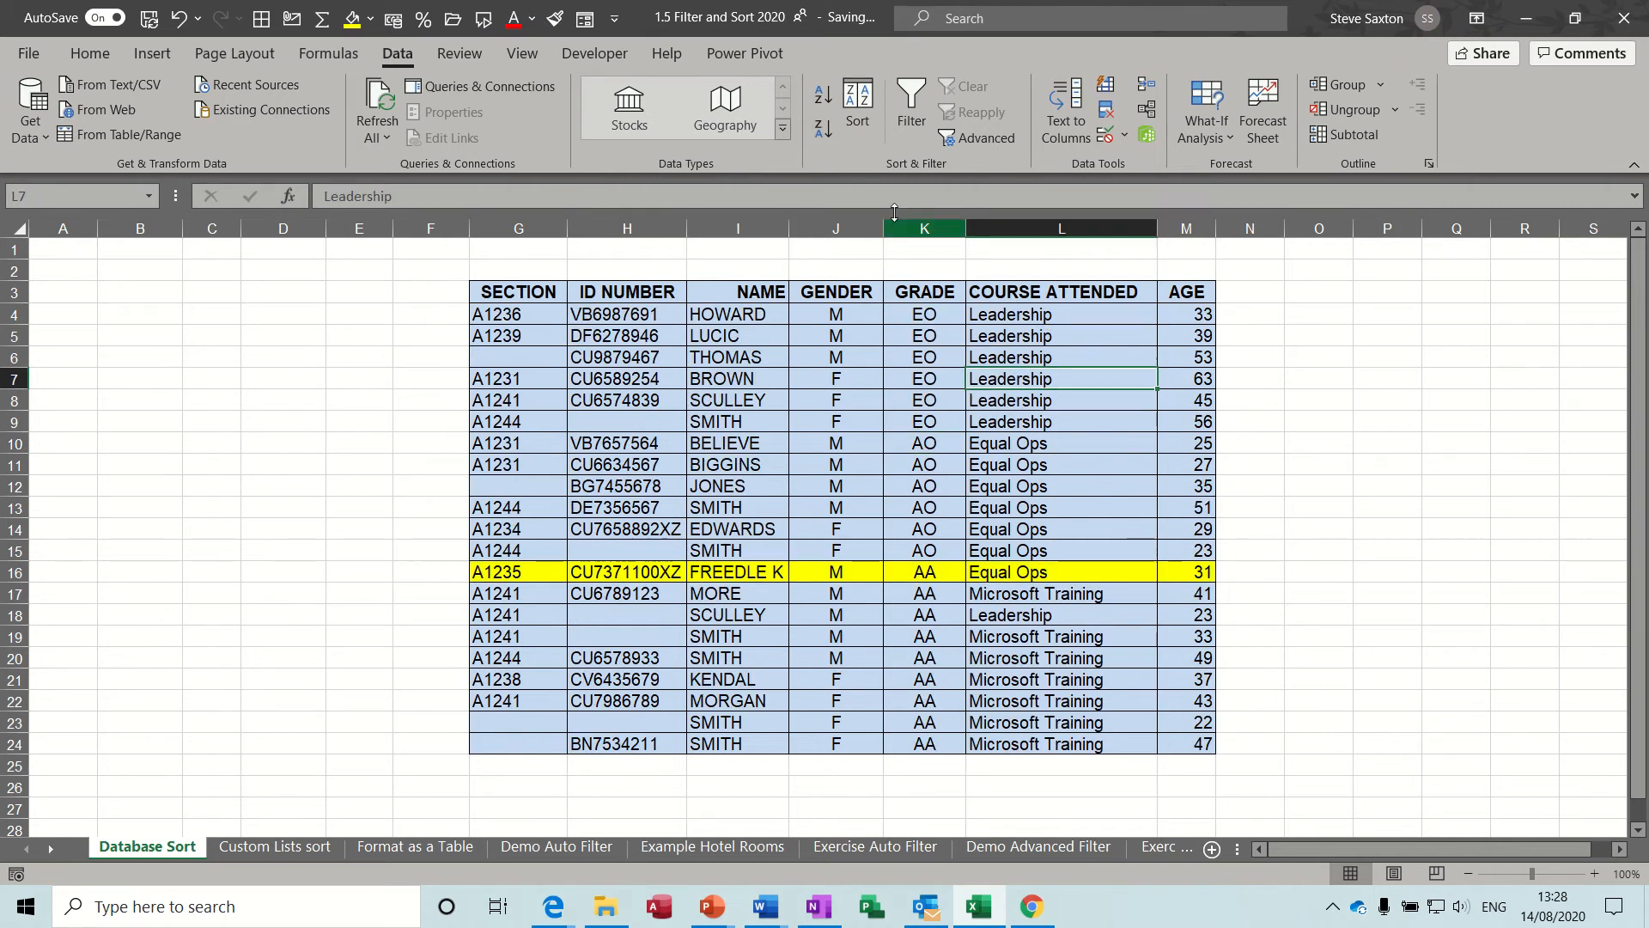
left_click(822, 95)
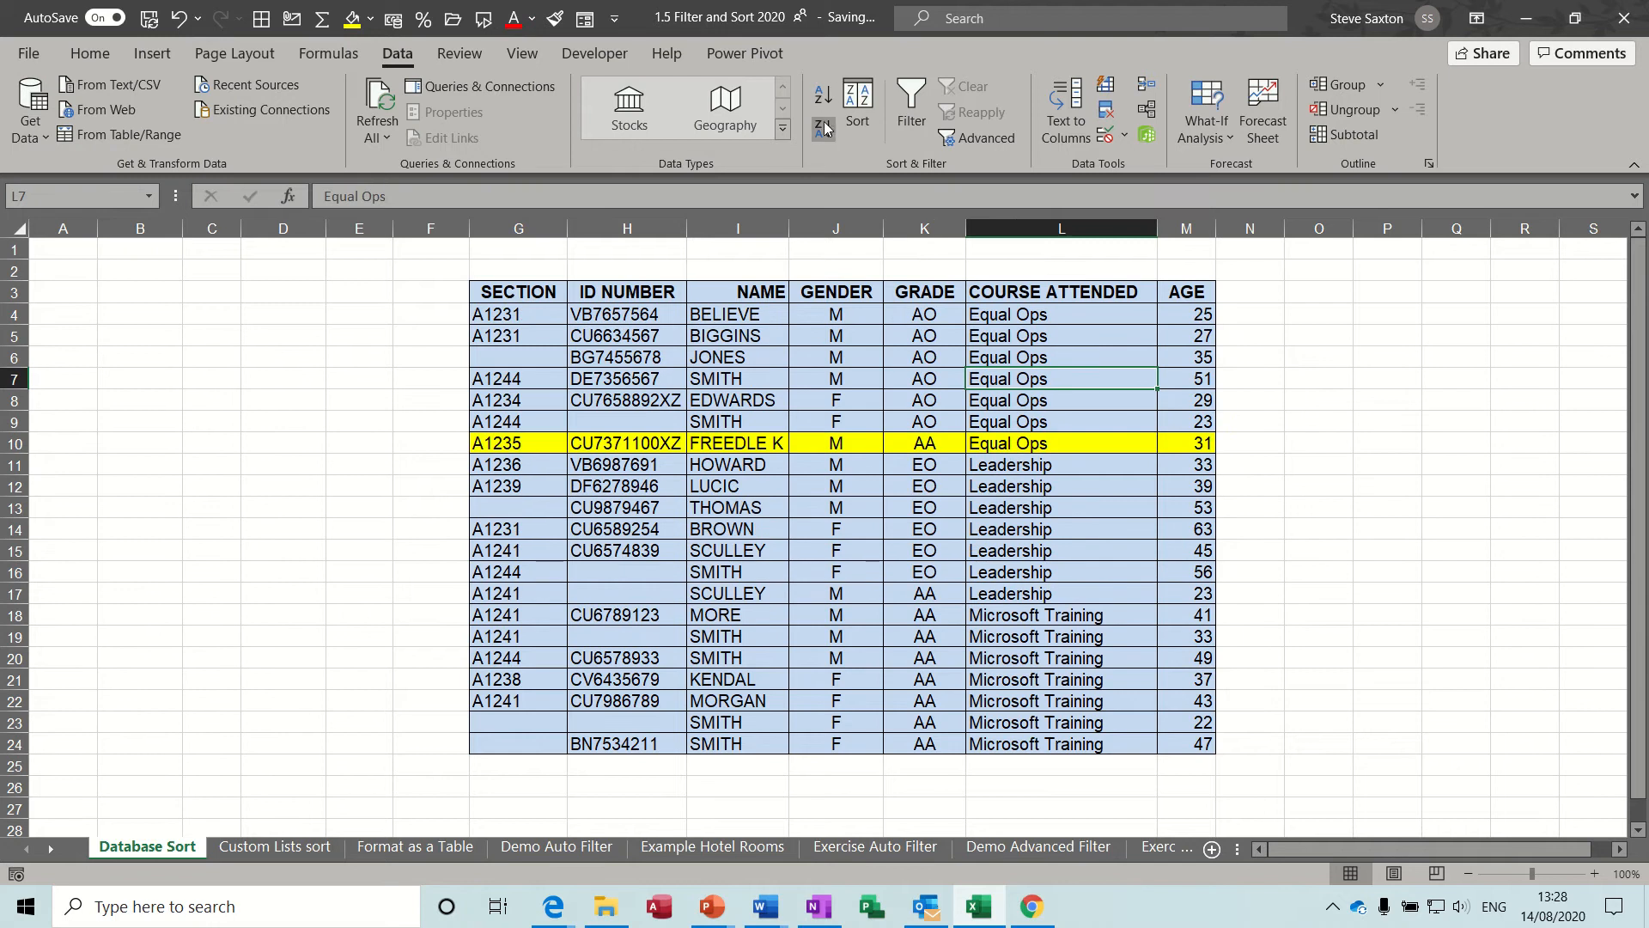
left_click(823, 129)
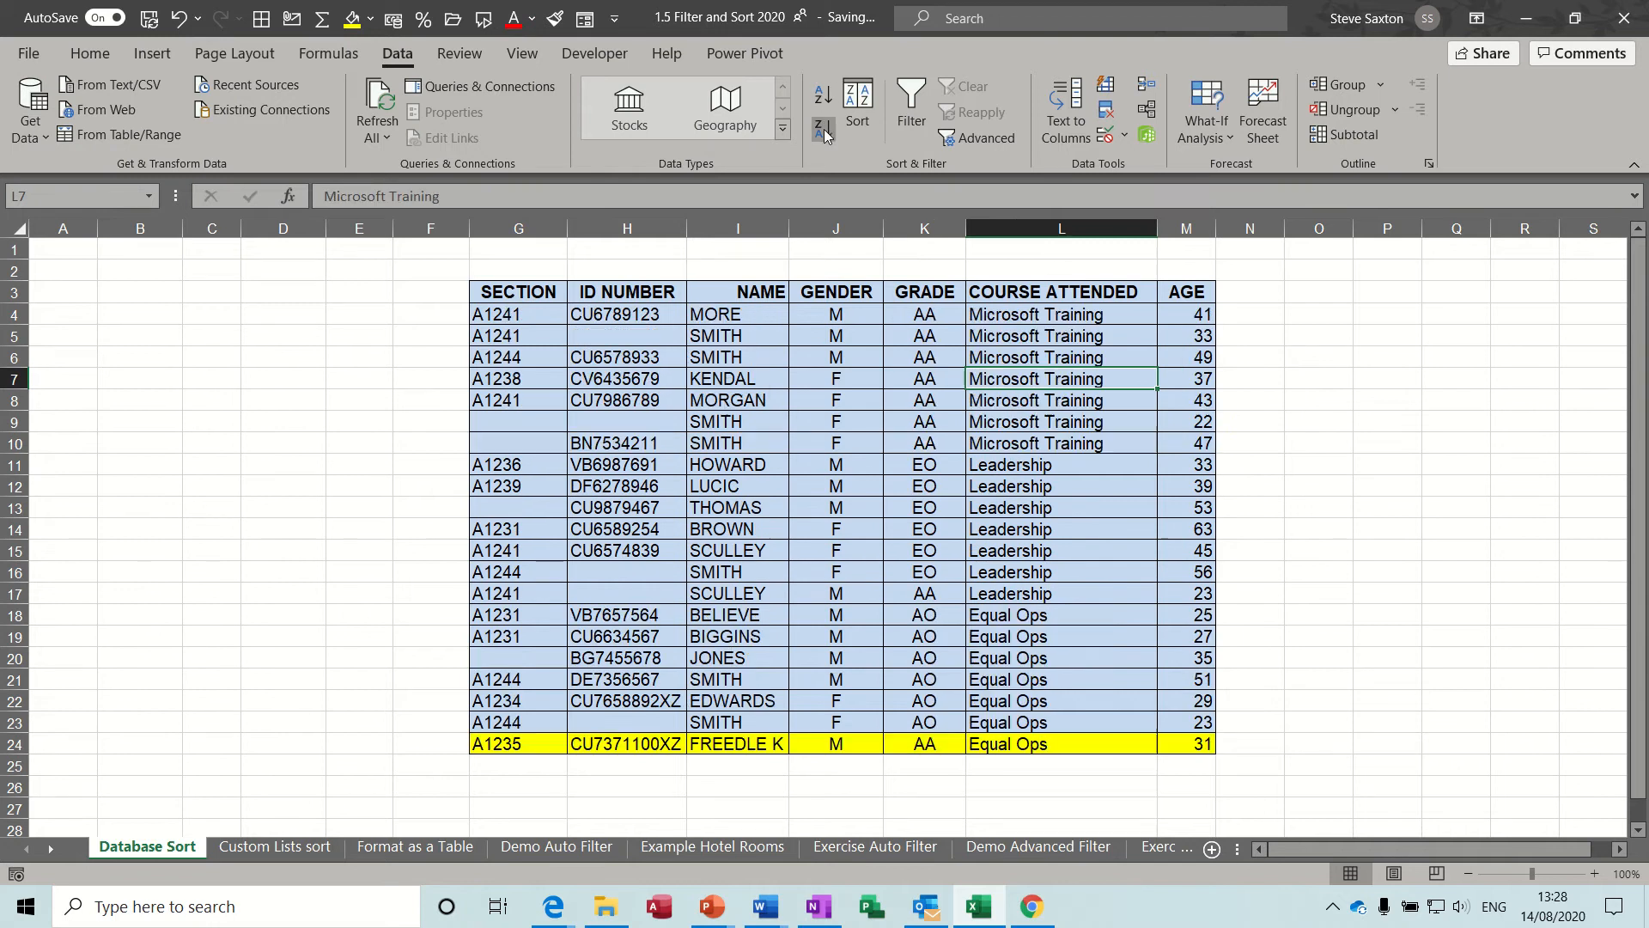
Sort the records by AGE from largest to smallest, and again from smallest to largest.
left_click(1193, 361)
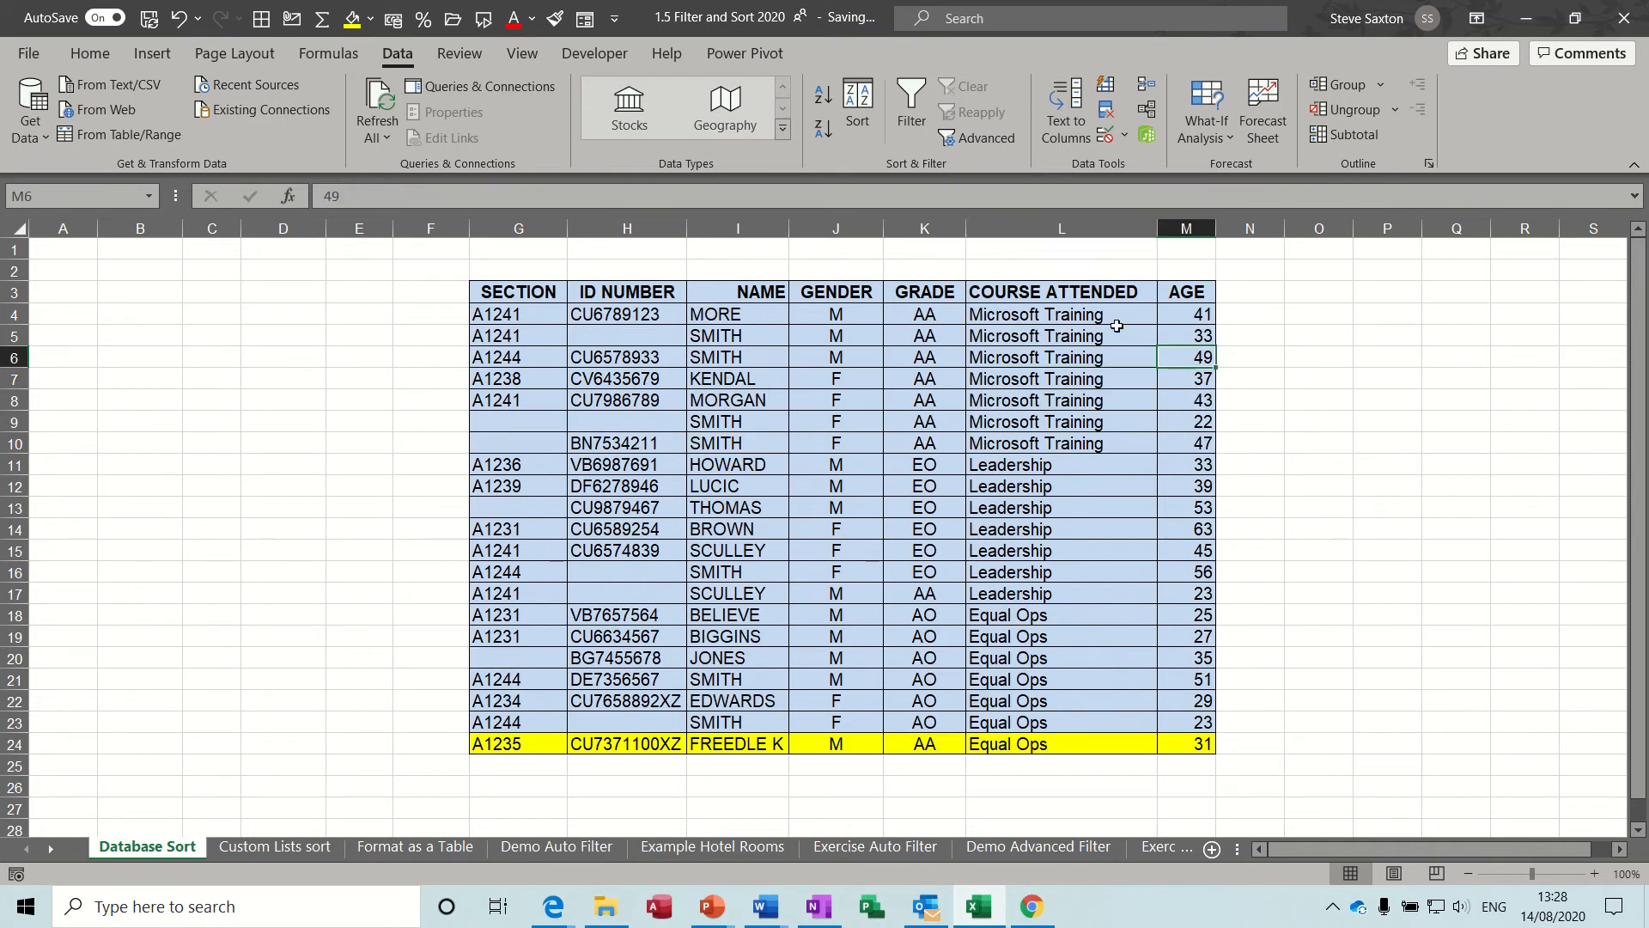
left_click(822, 129)
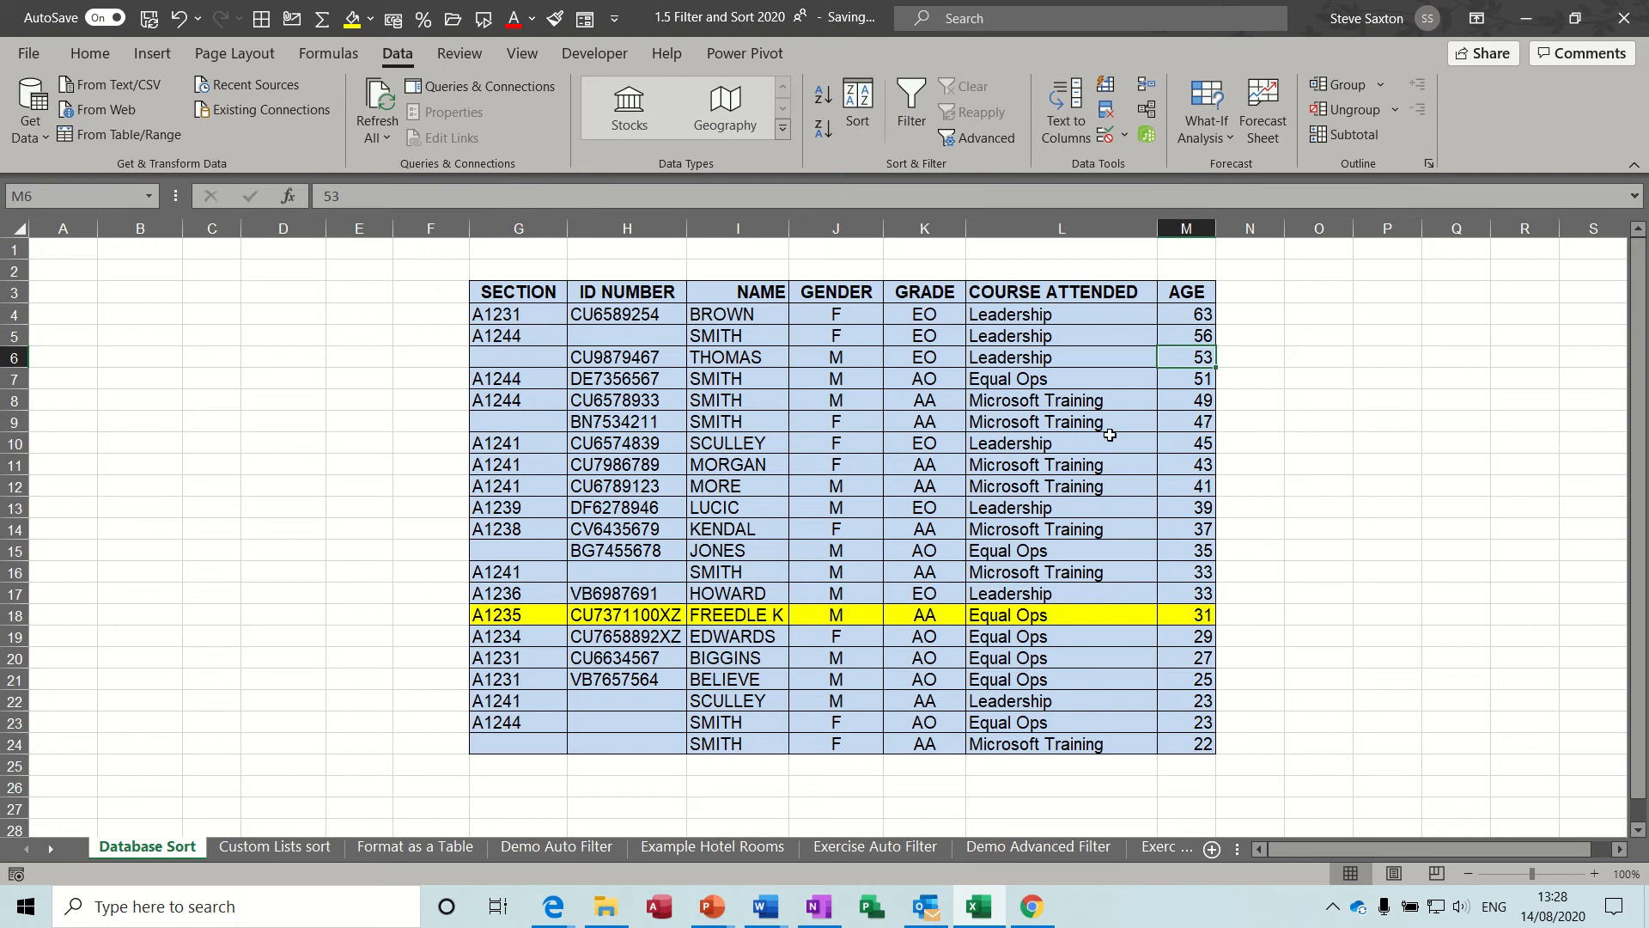
left_click(827, 102)
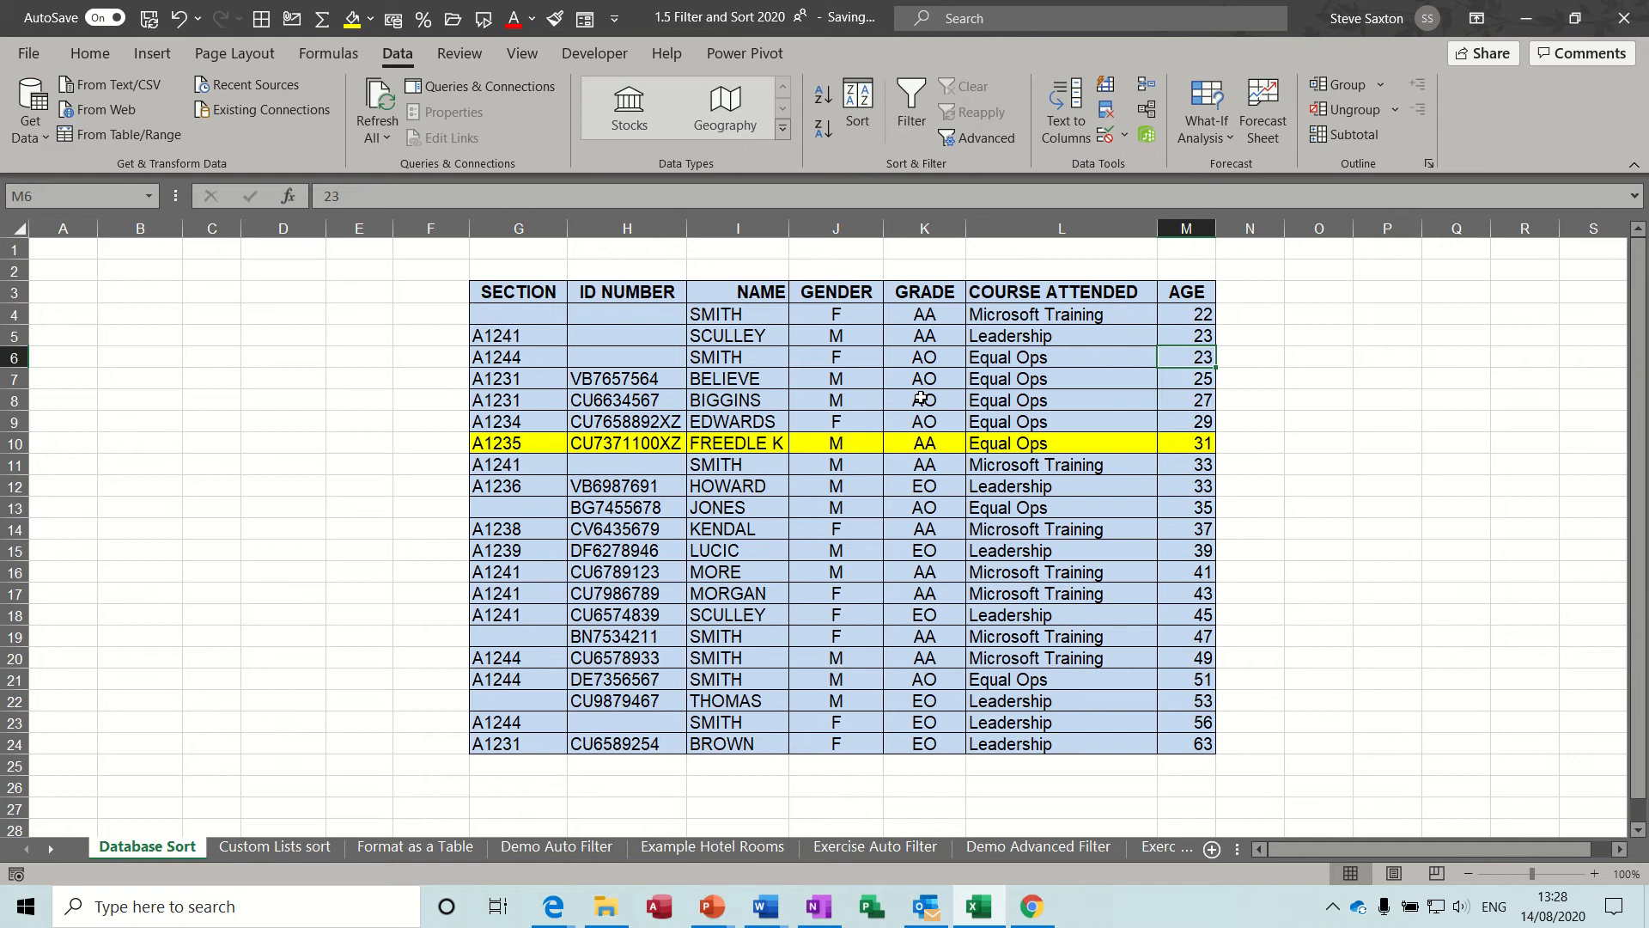
Select only the GENDER column with its header and sort it A to Z, expanding the selection to the adjacent data.
left_click_drag(822, 291, 838, 740)
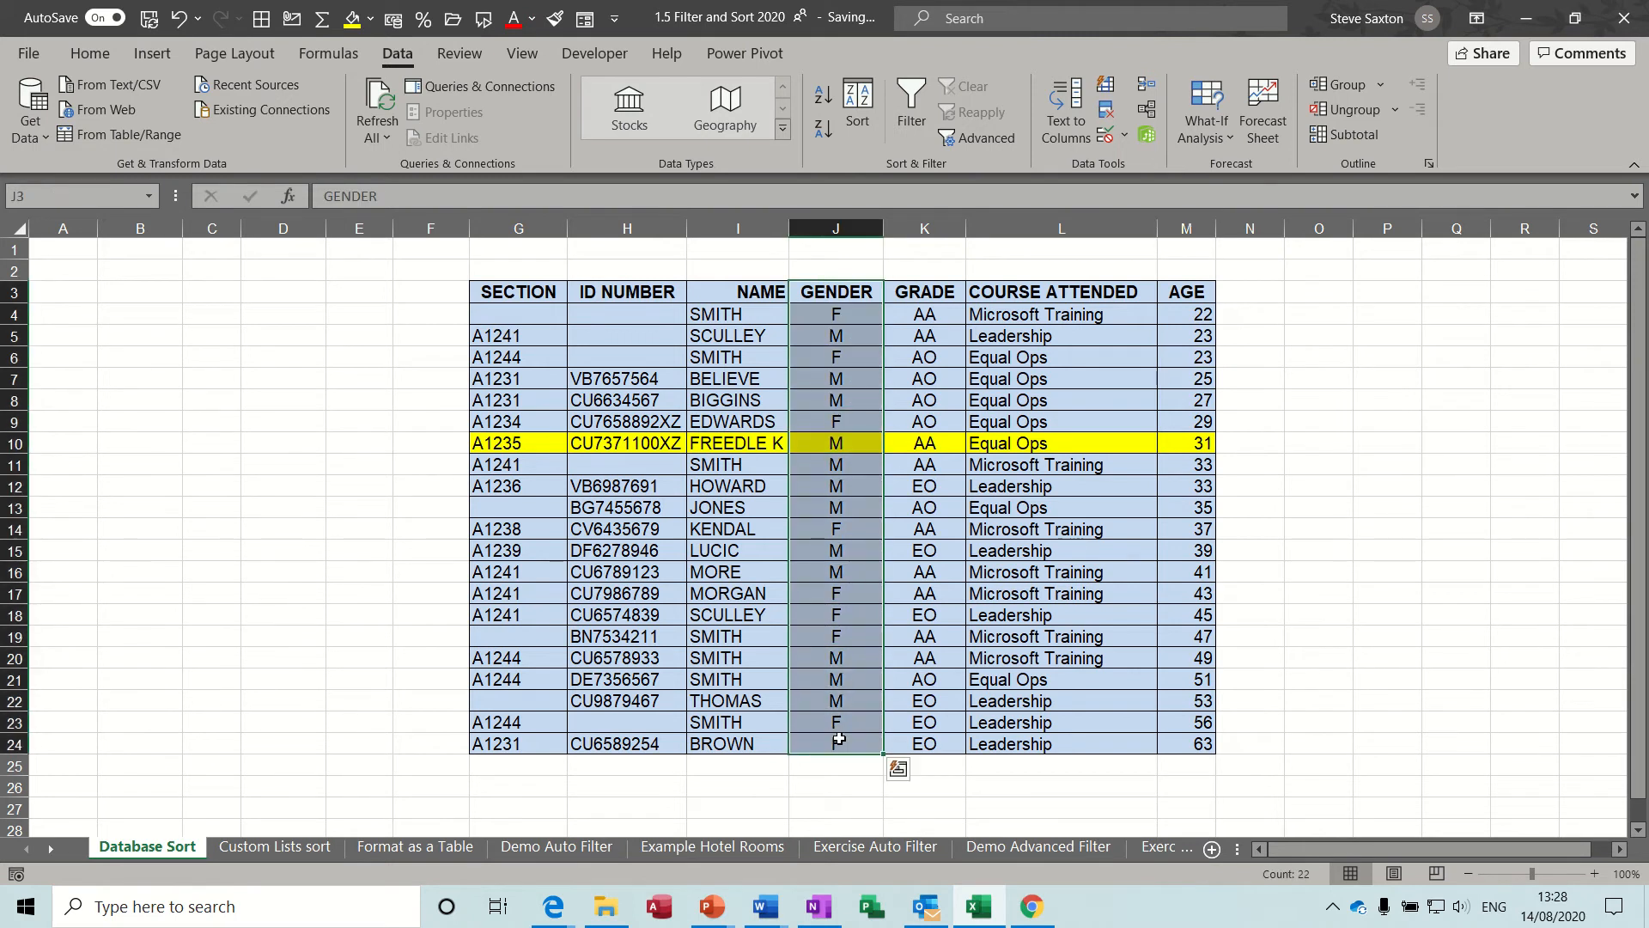
left_click(821, 97)
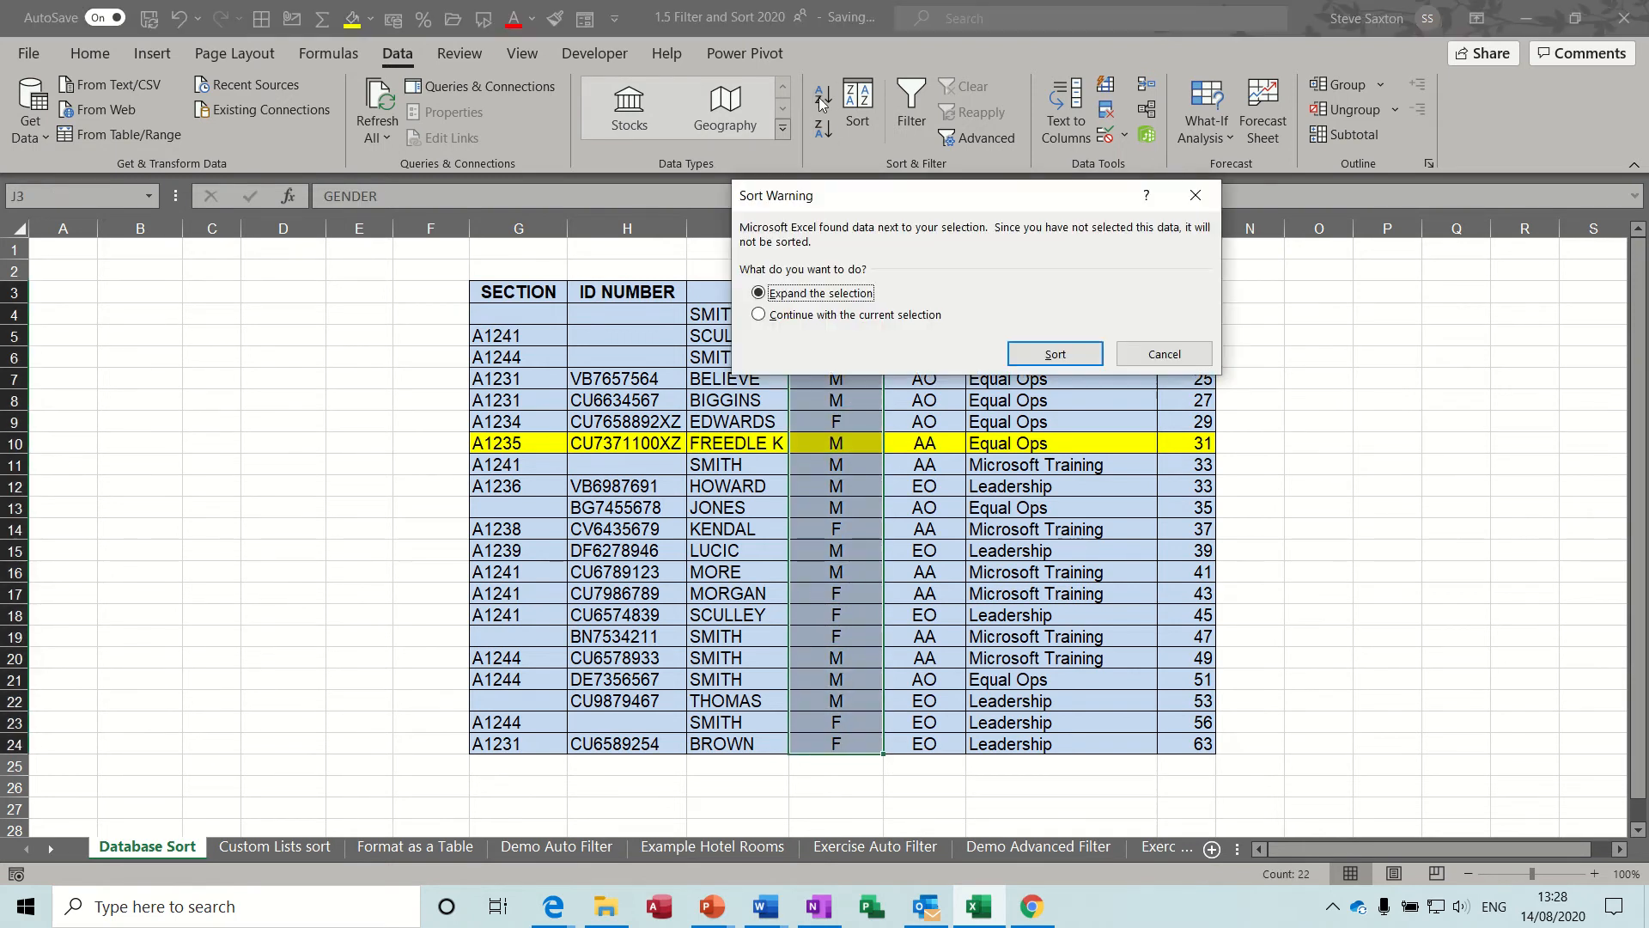
left_click_drag(849, 200, 878, 310)
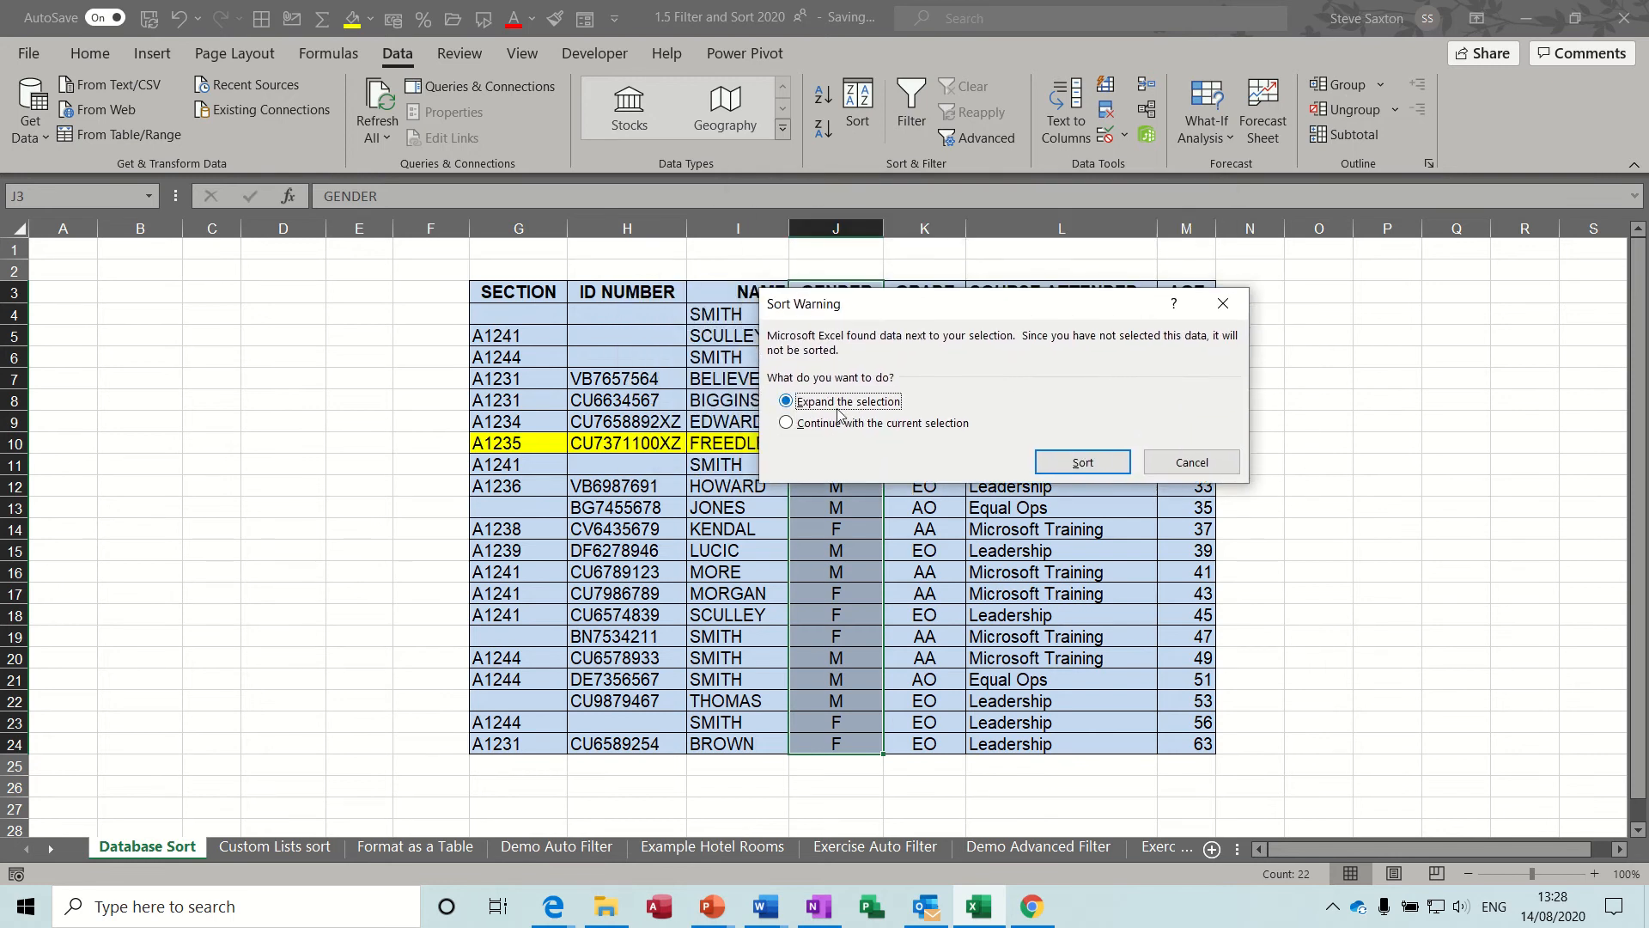
left_click(1083, 463)
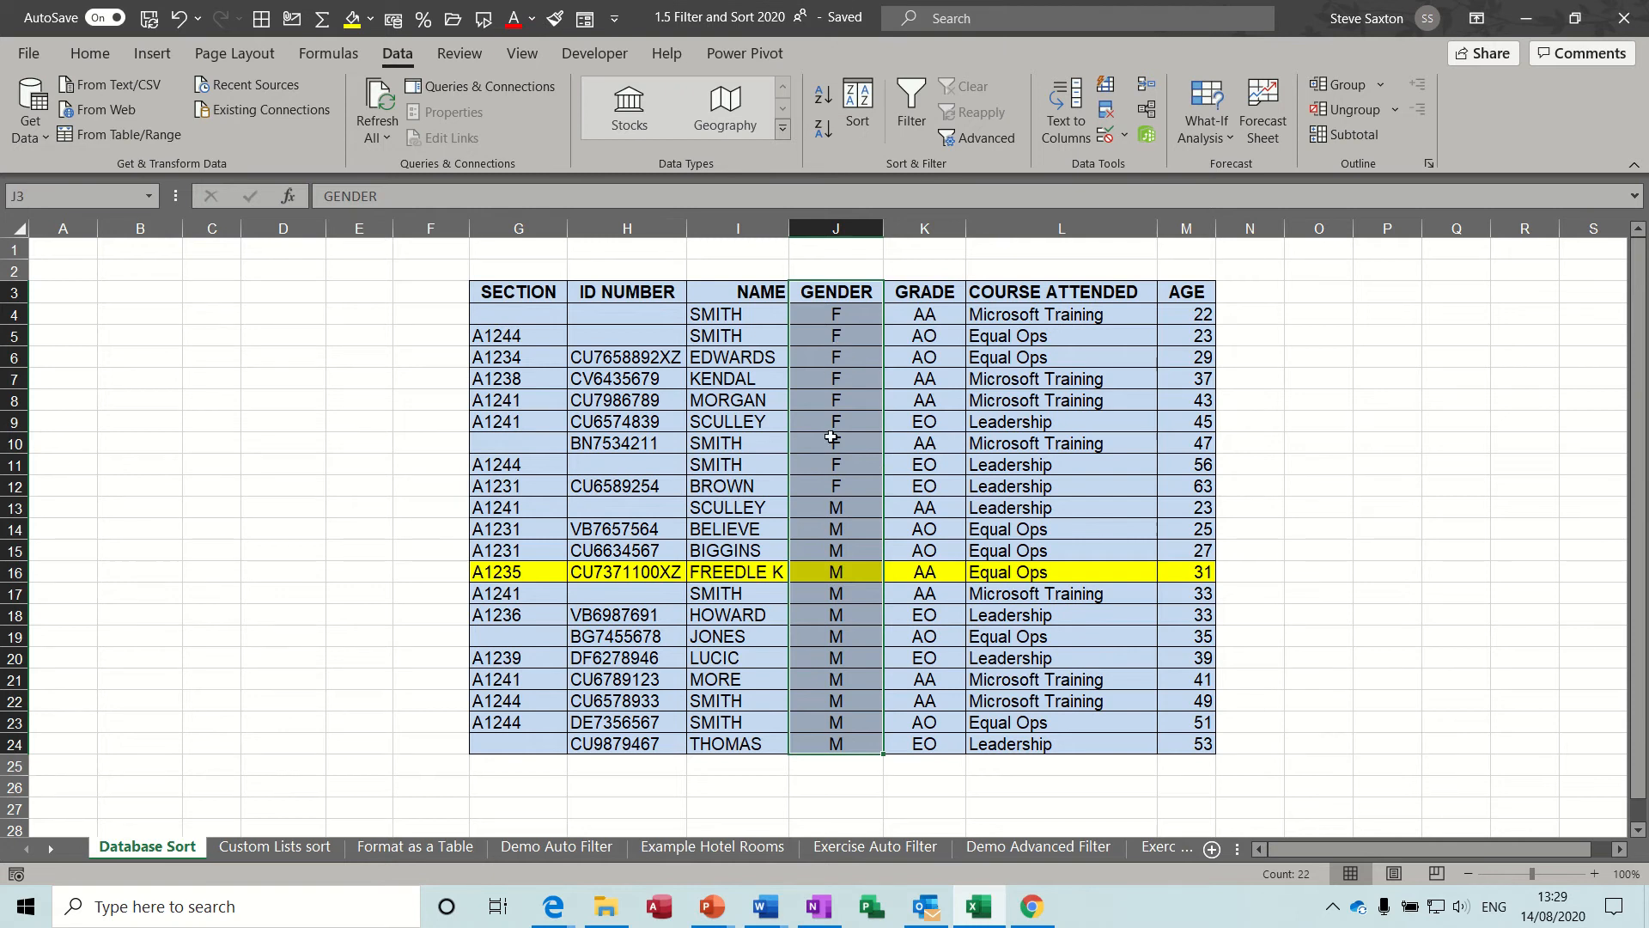
Start a custom sort of the table with NAME as the first sort column.
left_click(826, 382)
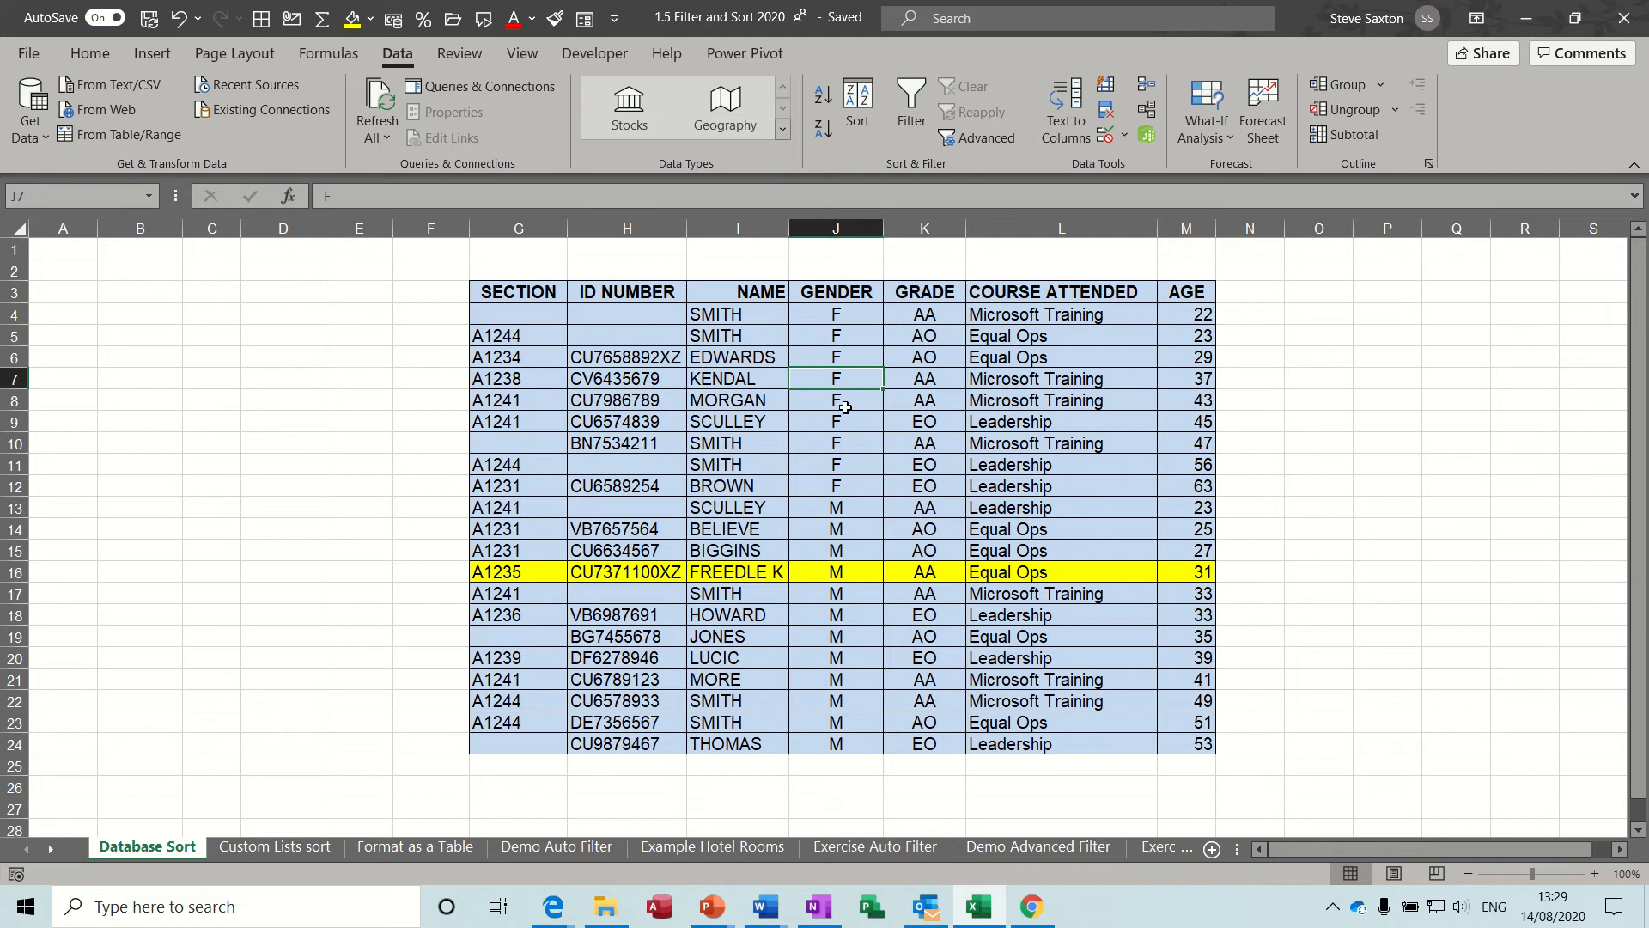
left_click(857, 104)
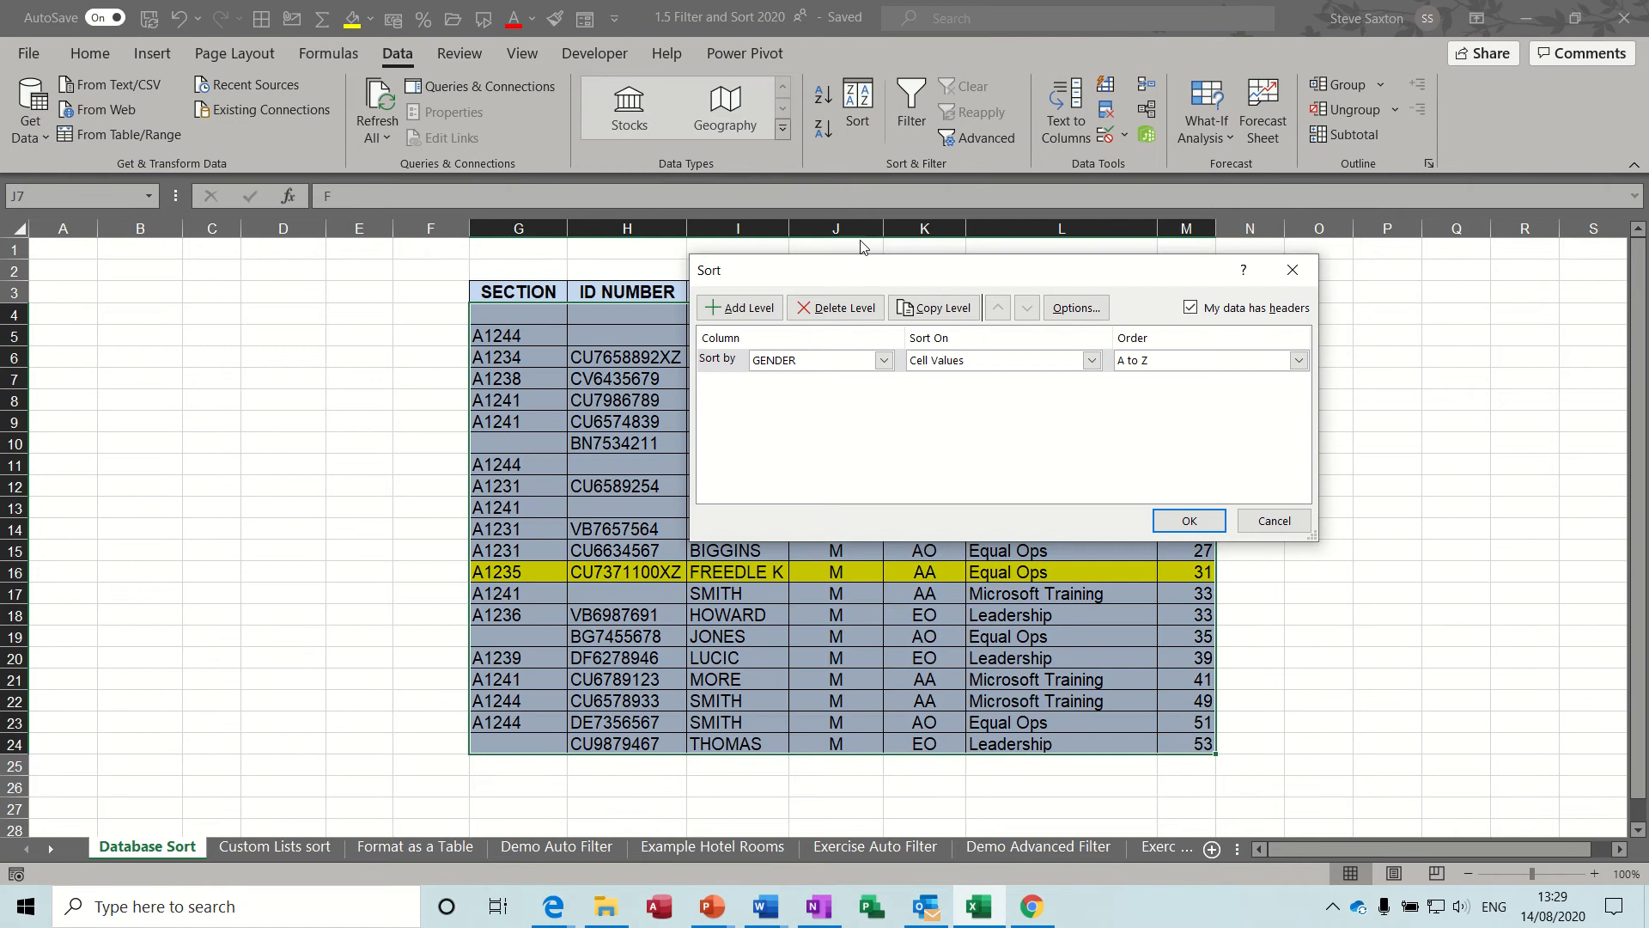
left_click_drag(862, 275, 828, 309)
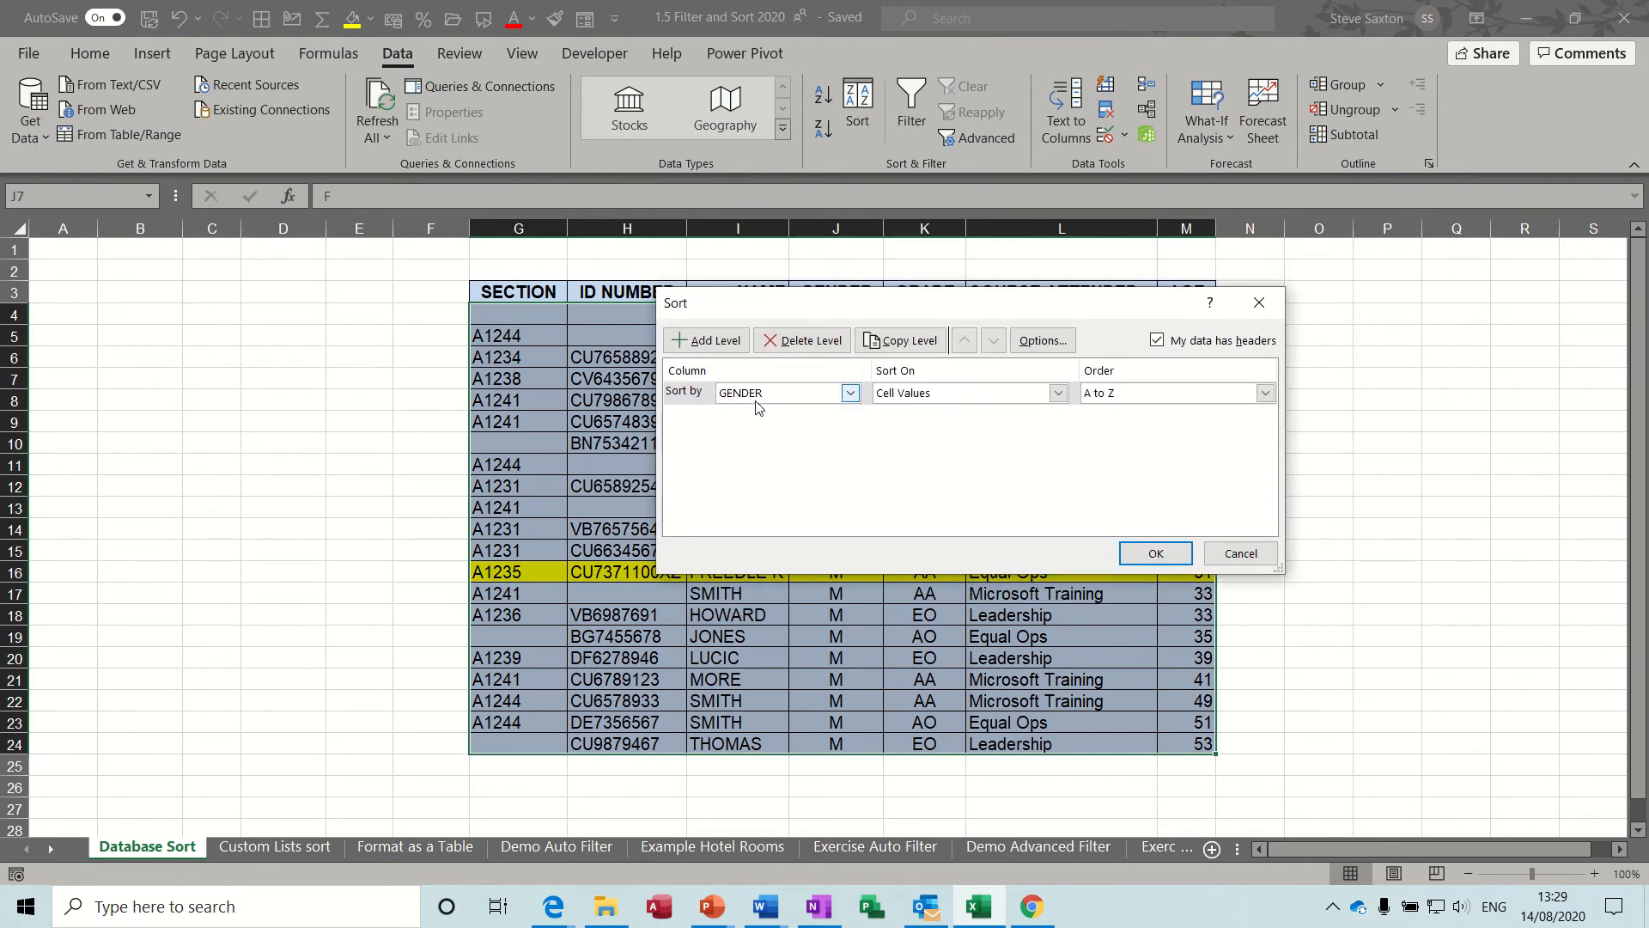
left_click(851, 397)
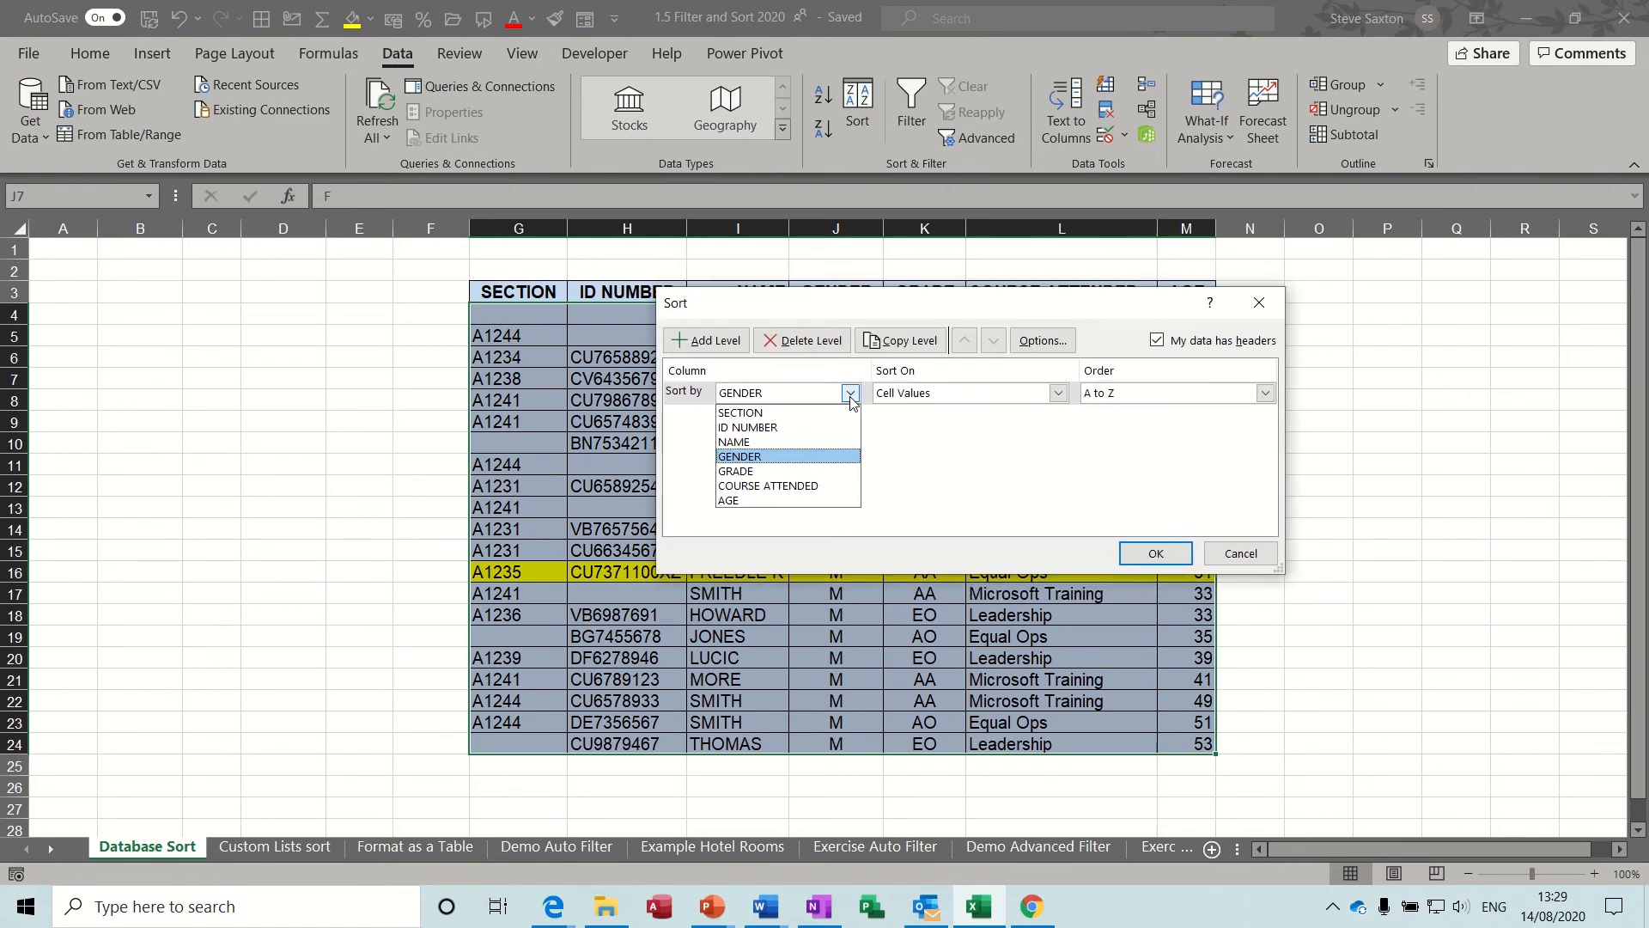
left_click(781, 444)
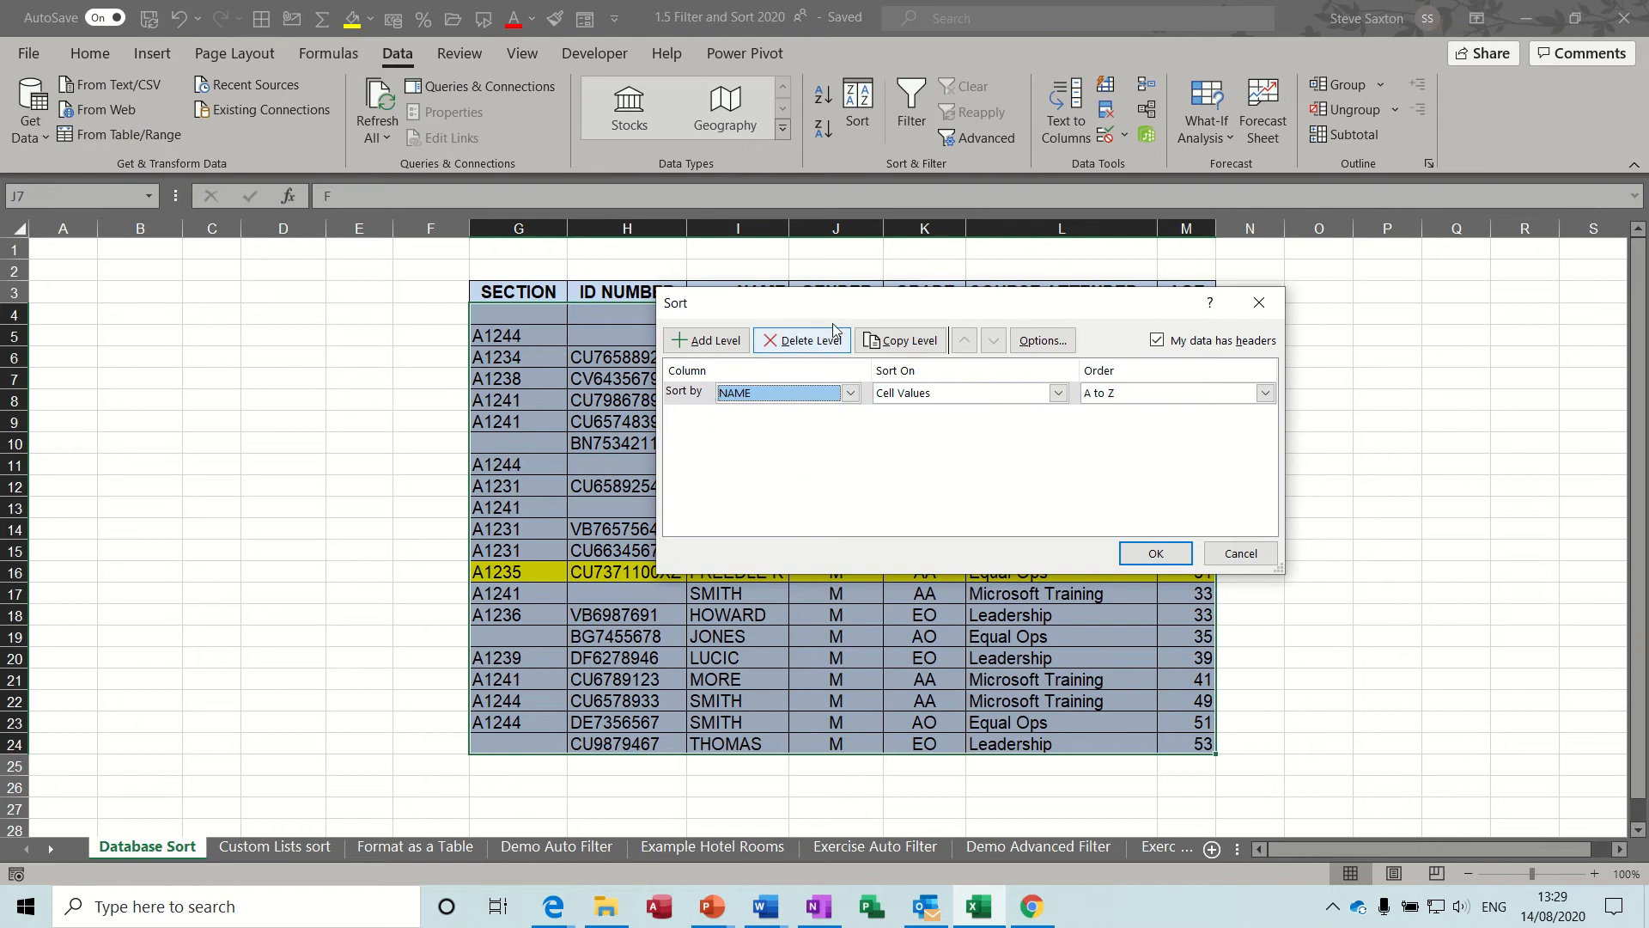
Keep the NAME level sorting on cell values and choose A to Z as its order.
left_click_drag(828, 312, 756, 382)
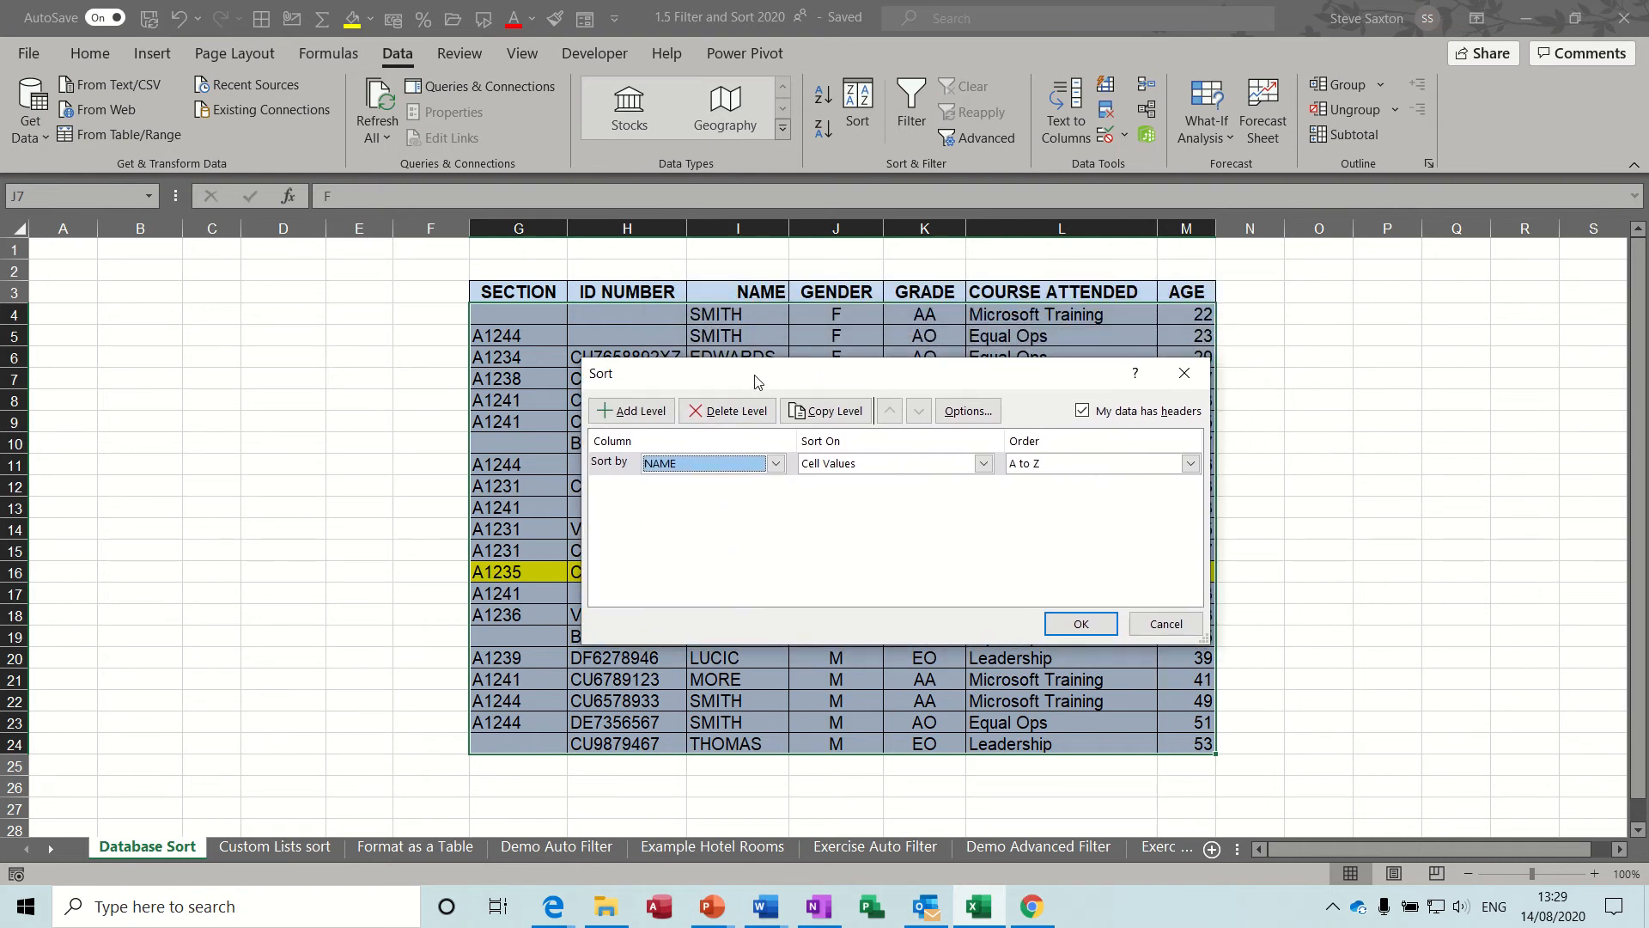
mouse_move(756, 381)
left_mouse_down()
mouse_move(703, 362)
mouse_move(765, 359)
left_mouse_up()
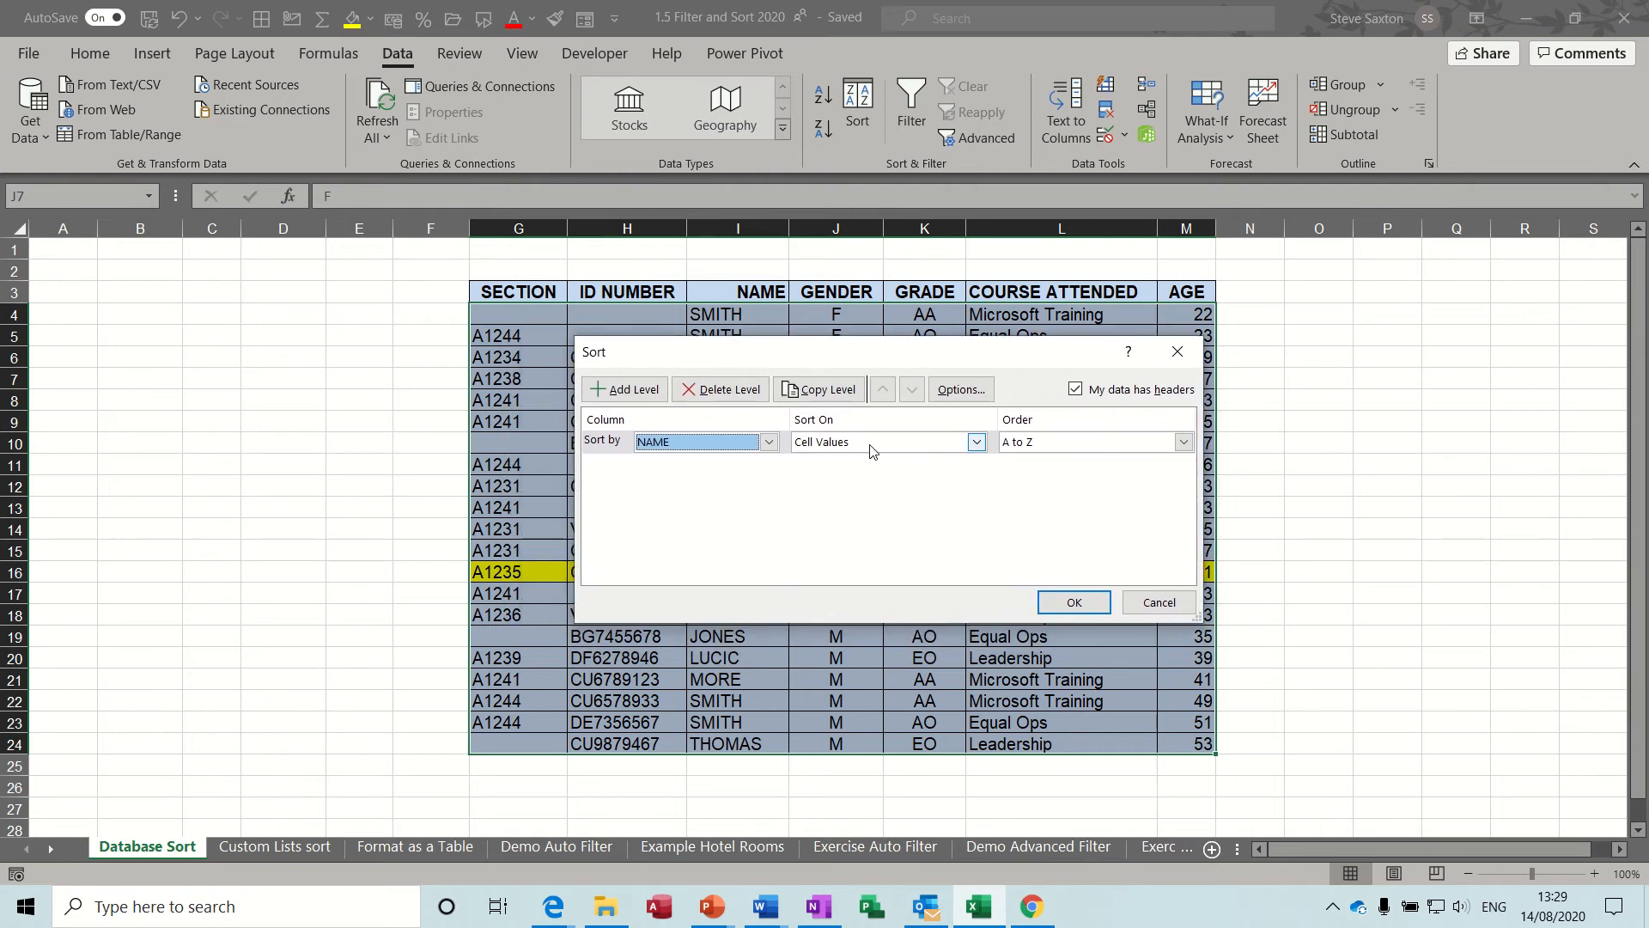
left_click(978, 445)
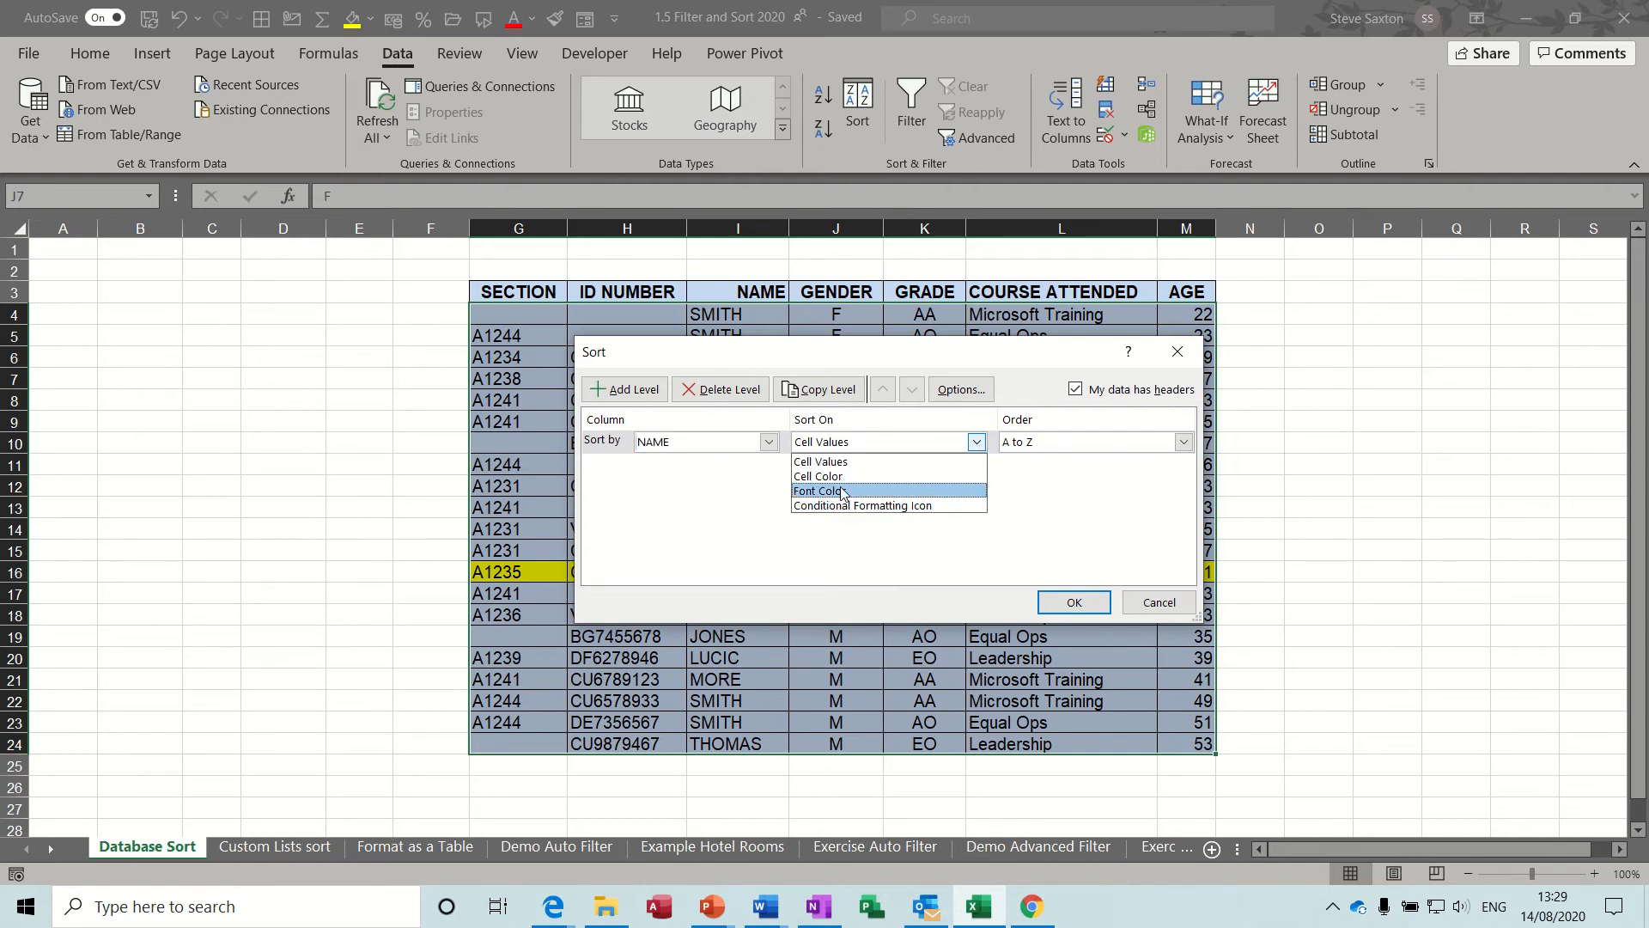
left_click(979, 441)
left_click(1183, 442)
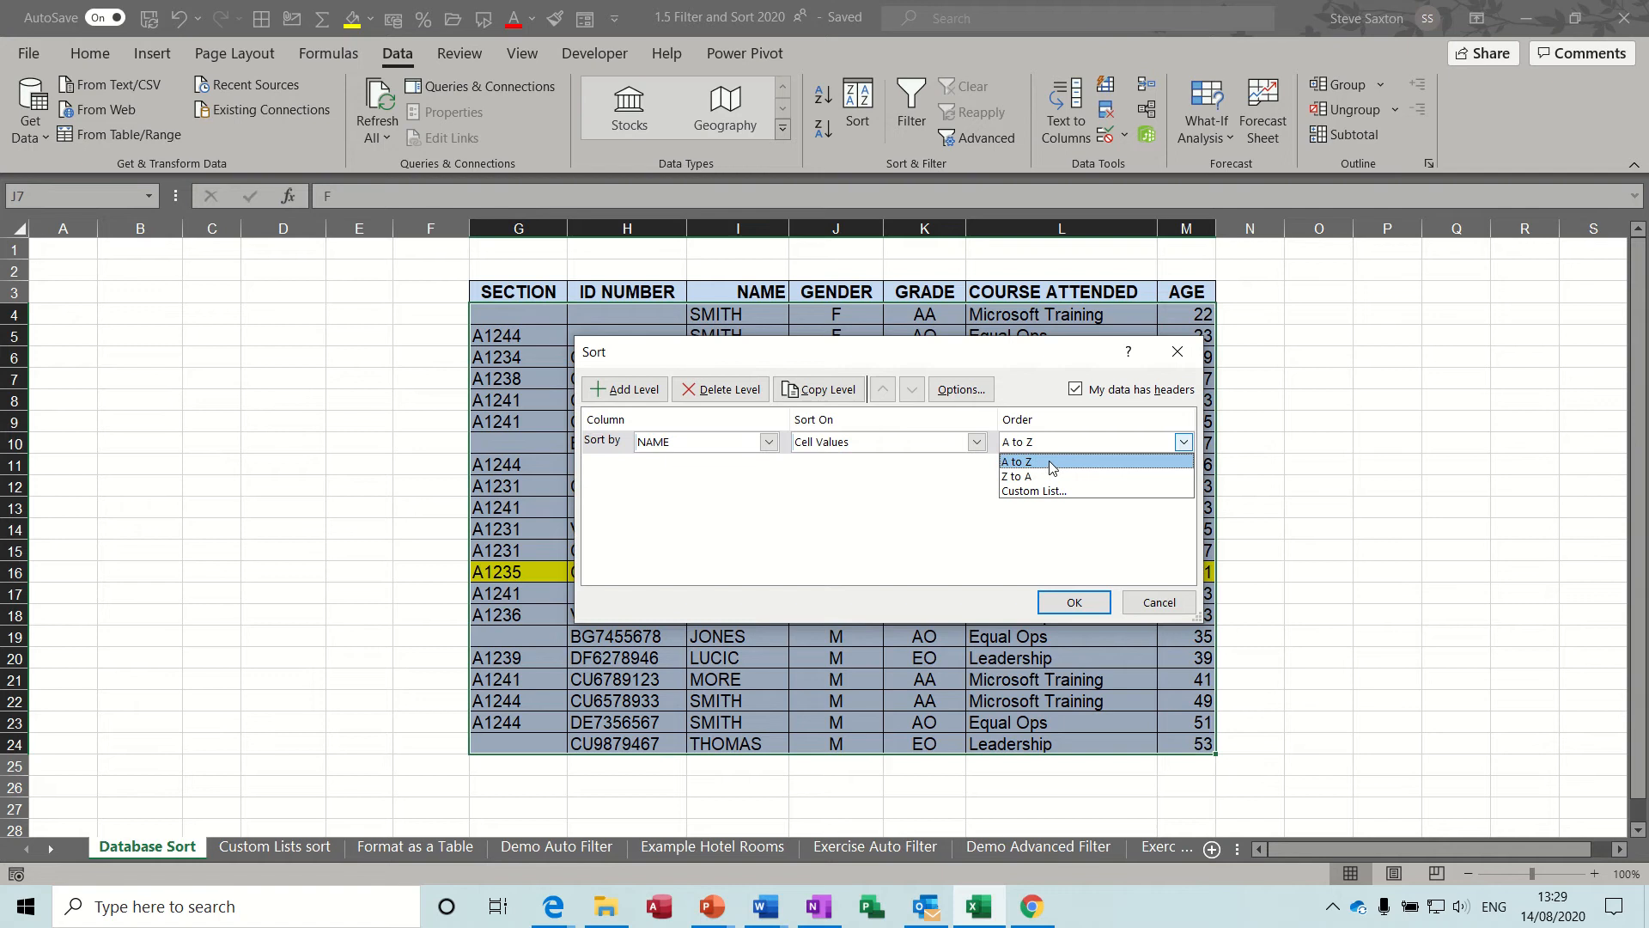
left_click(1012, 465)
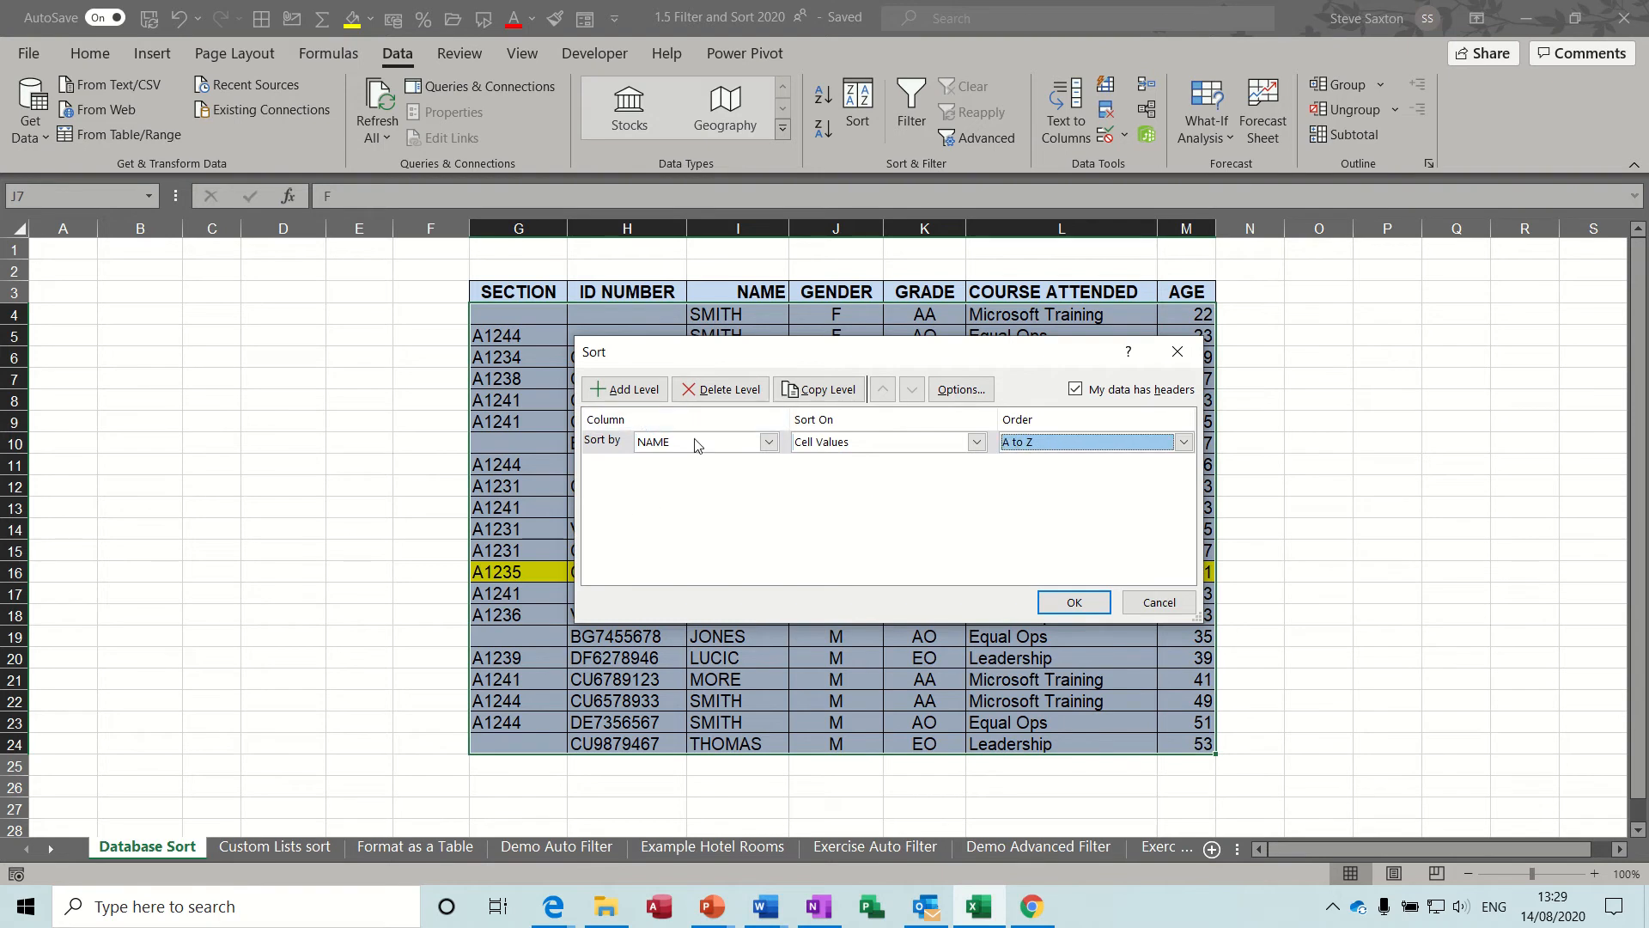
Add a second sort level on the GENDER column.
left_click_drag(760, 353, 721, 490)
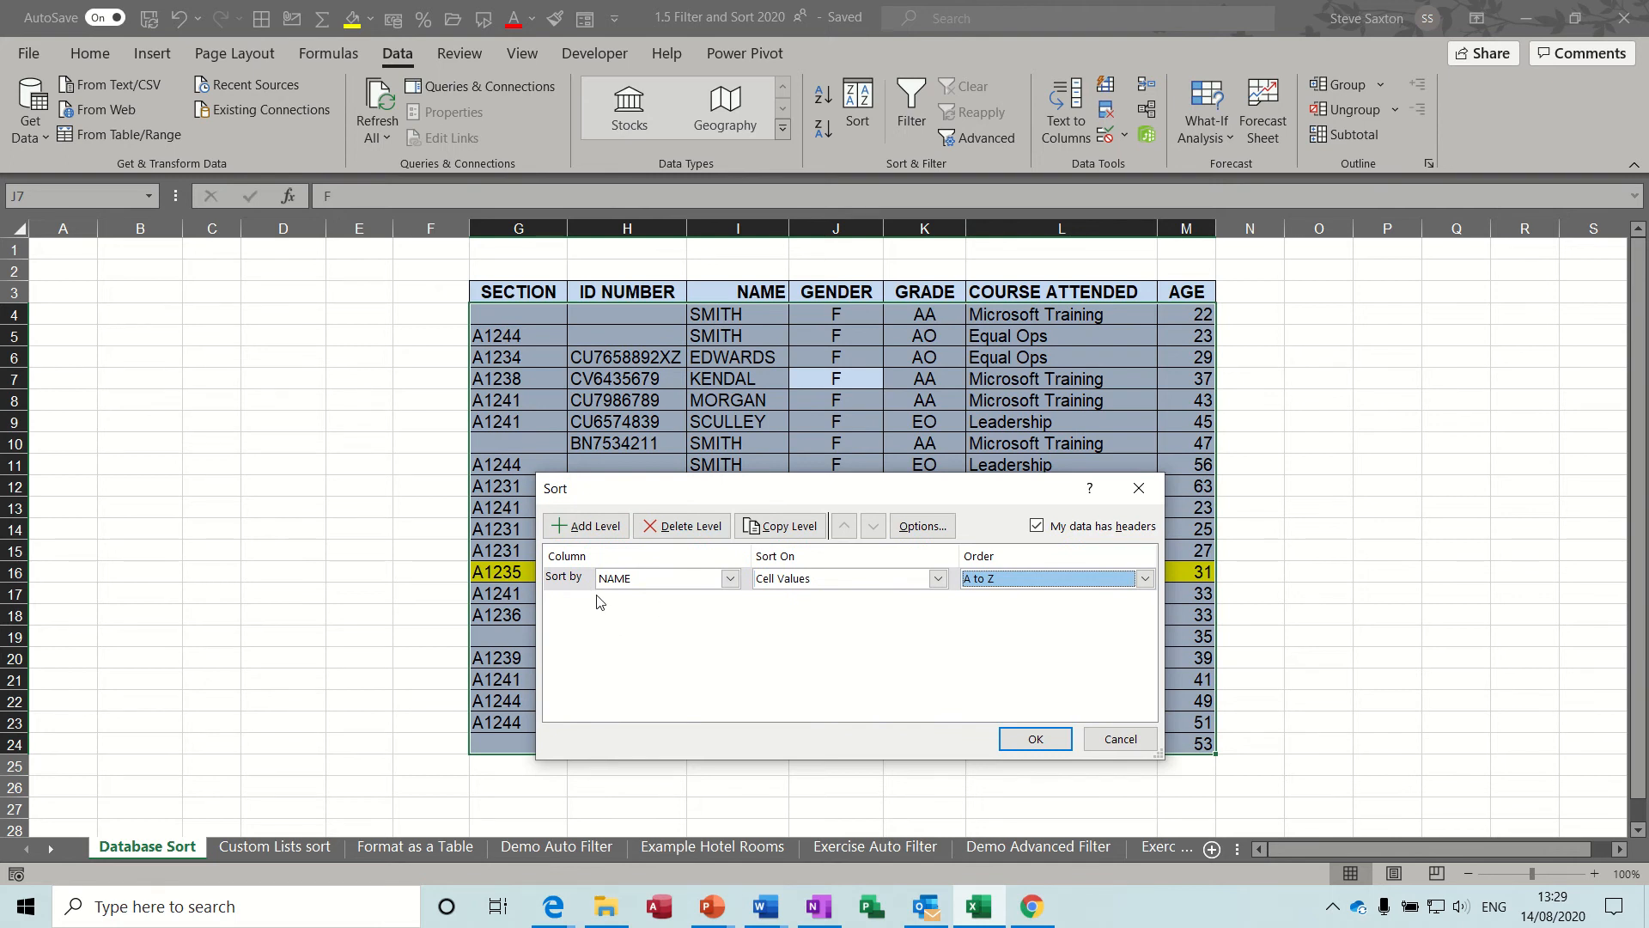
left_click_drag(780, 500, 823, 448)
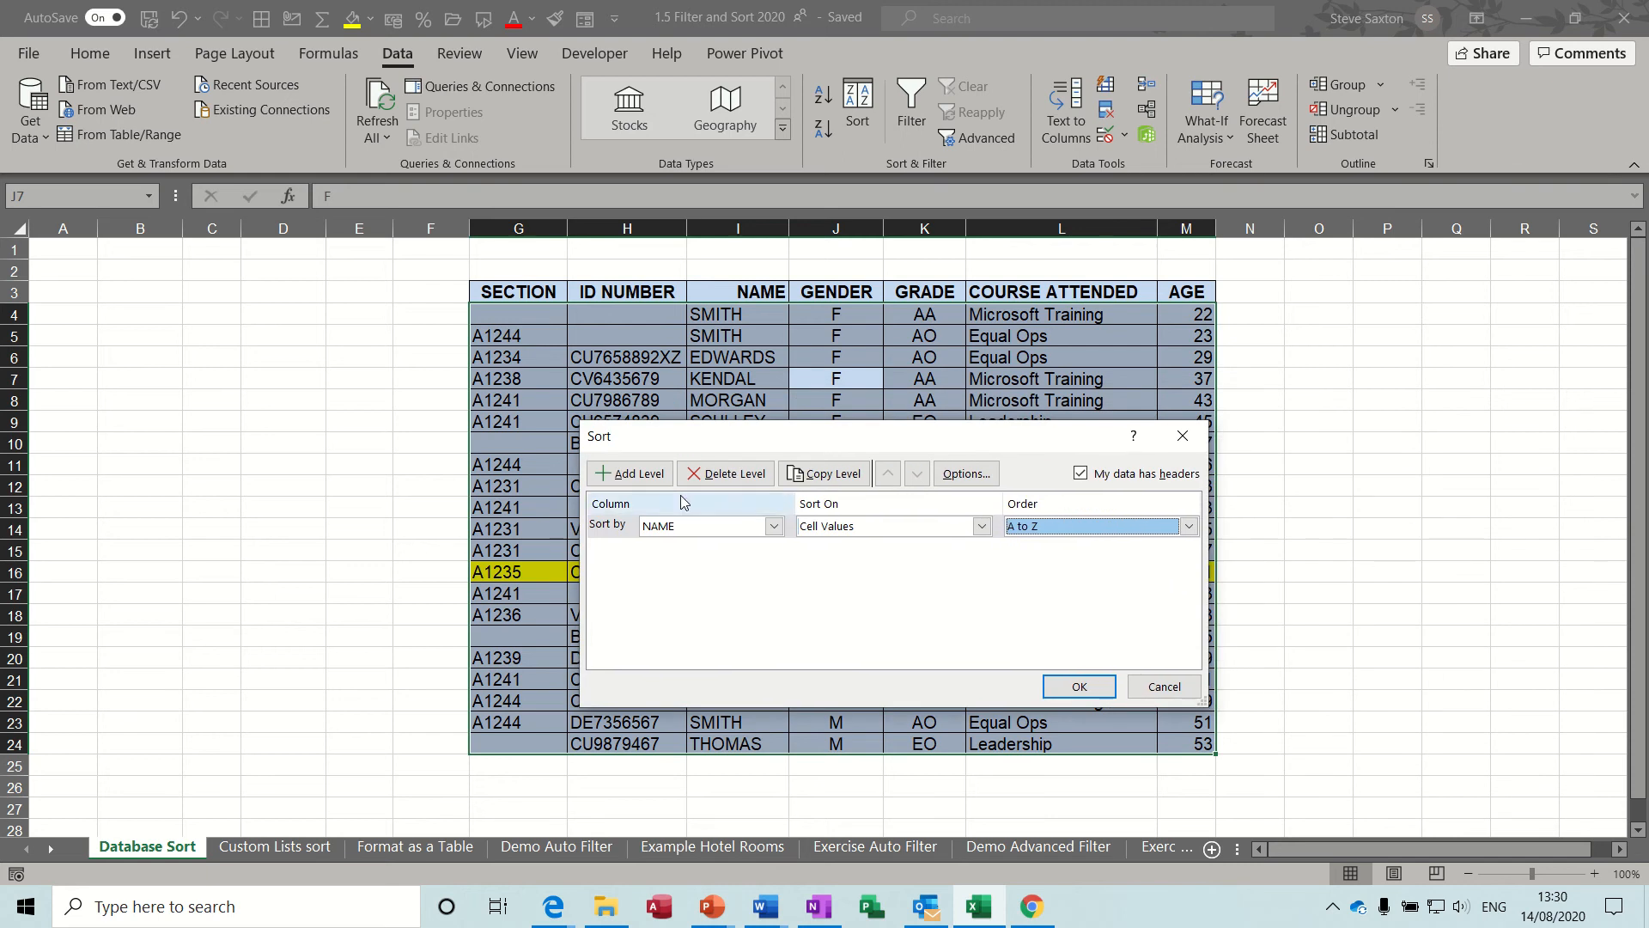
left_click(634, 475)
left_click(773, 550)
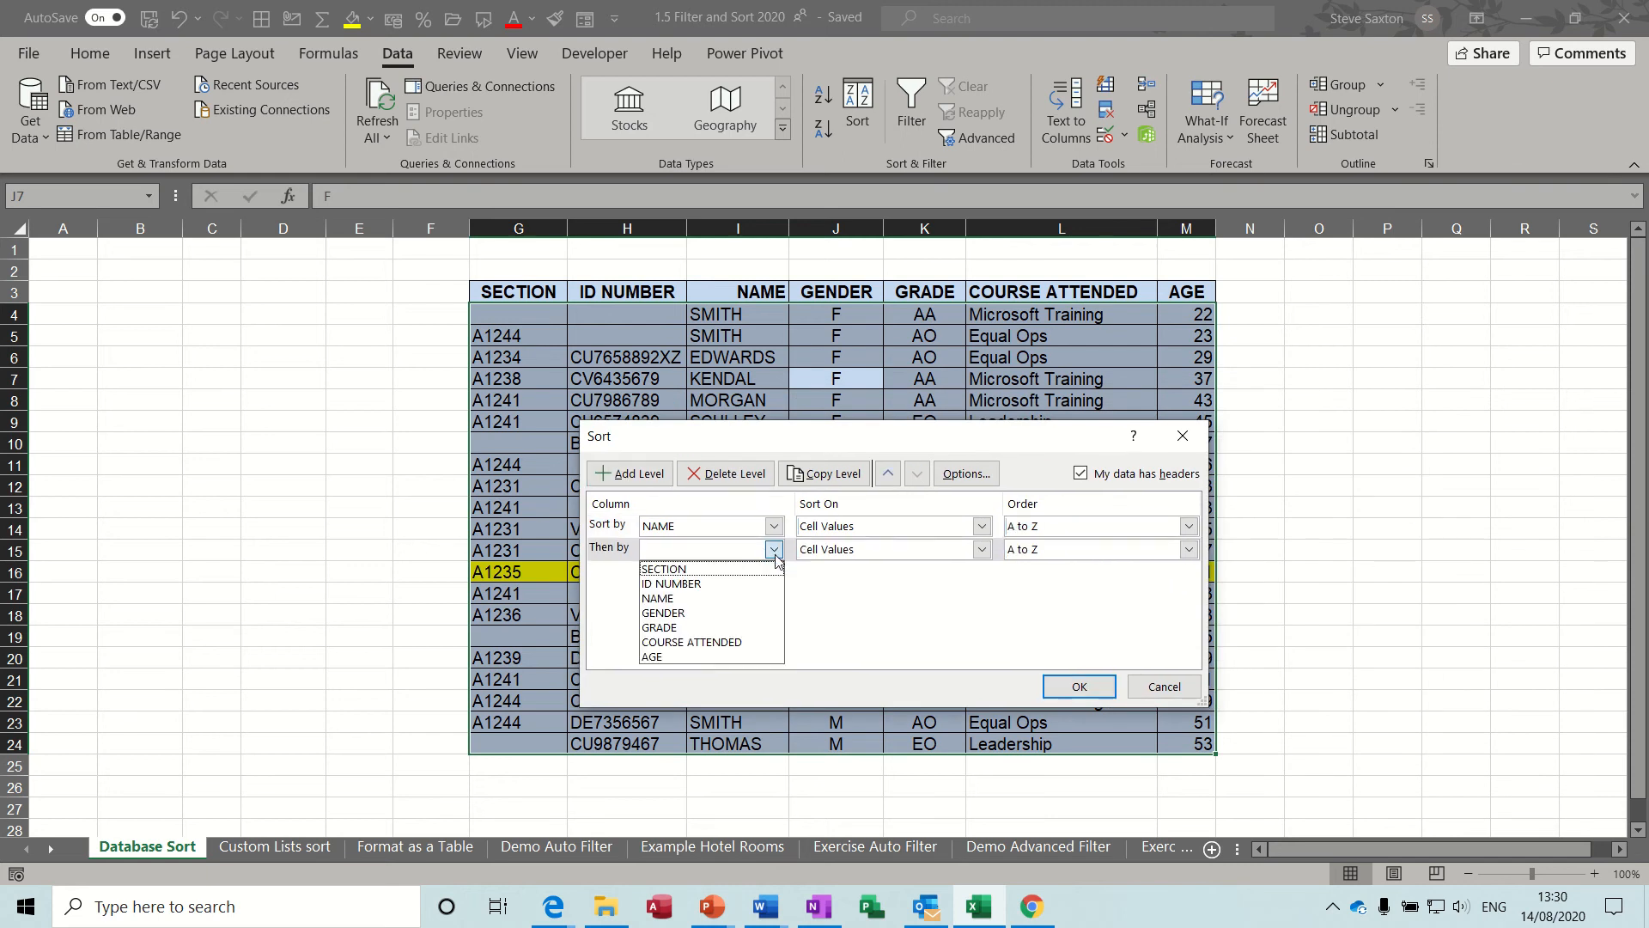
left_click(720, 611)
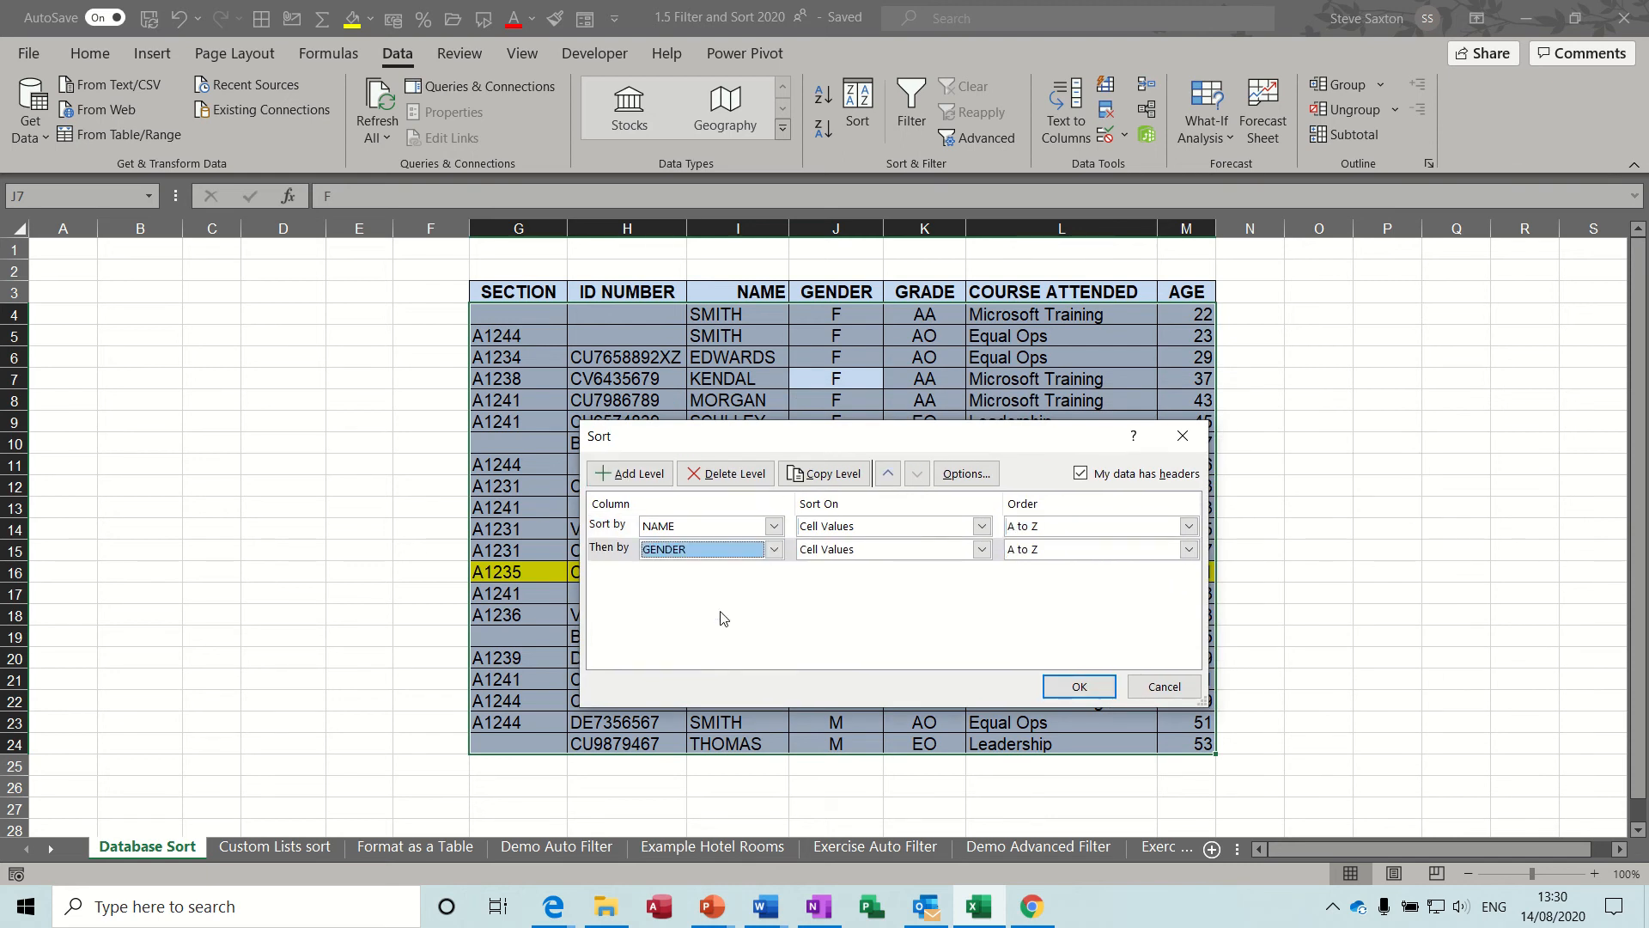
Add a third sort level on the GRADE column.
left_click(632, 473)
left_click(773, 573)
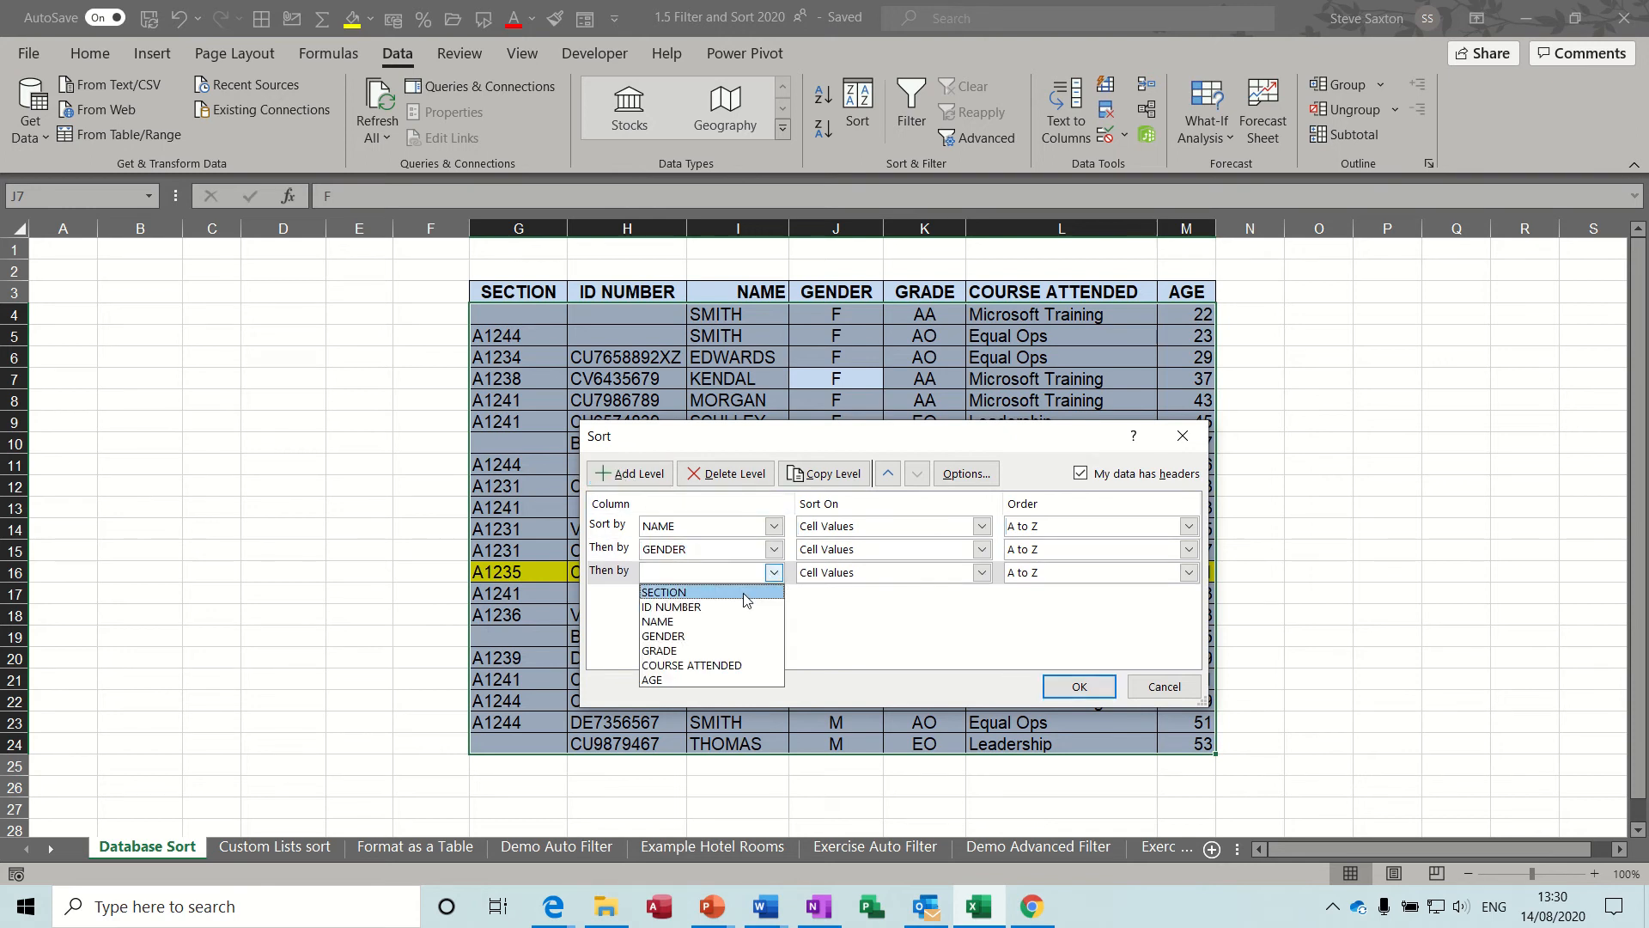
left_click(696, 651)
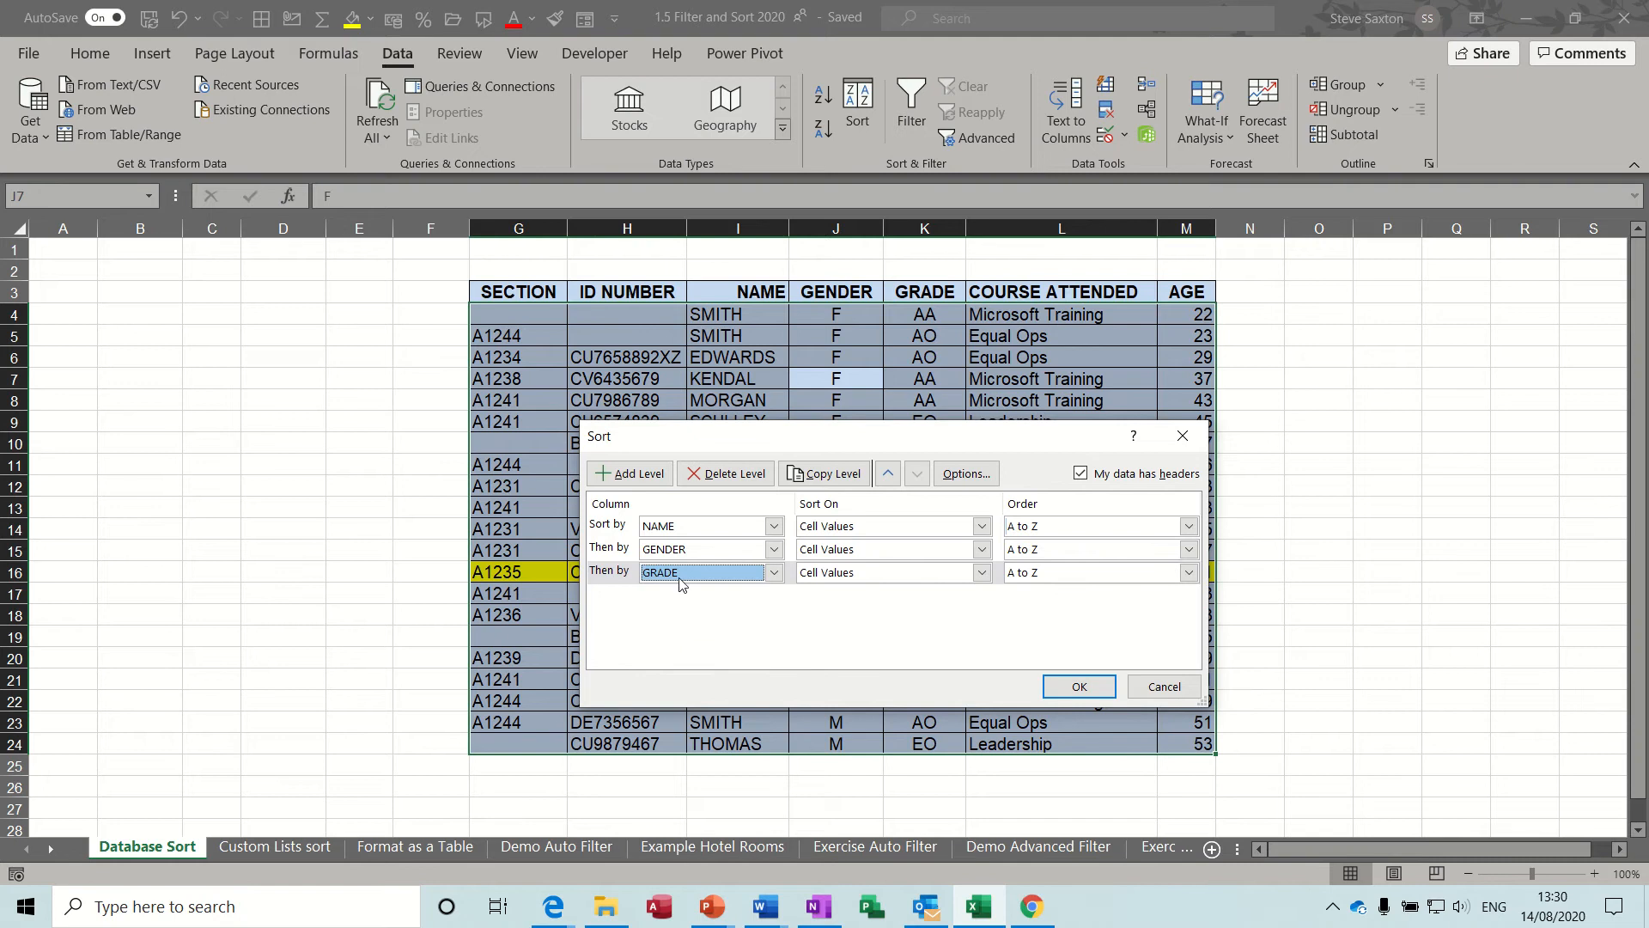
Add COURSE ATTENDED and AGE as the fourth and fifth sort levels and apply the sort.
left_click(640, 475)
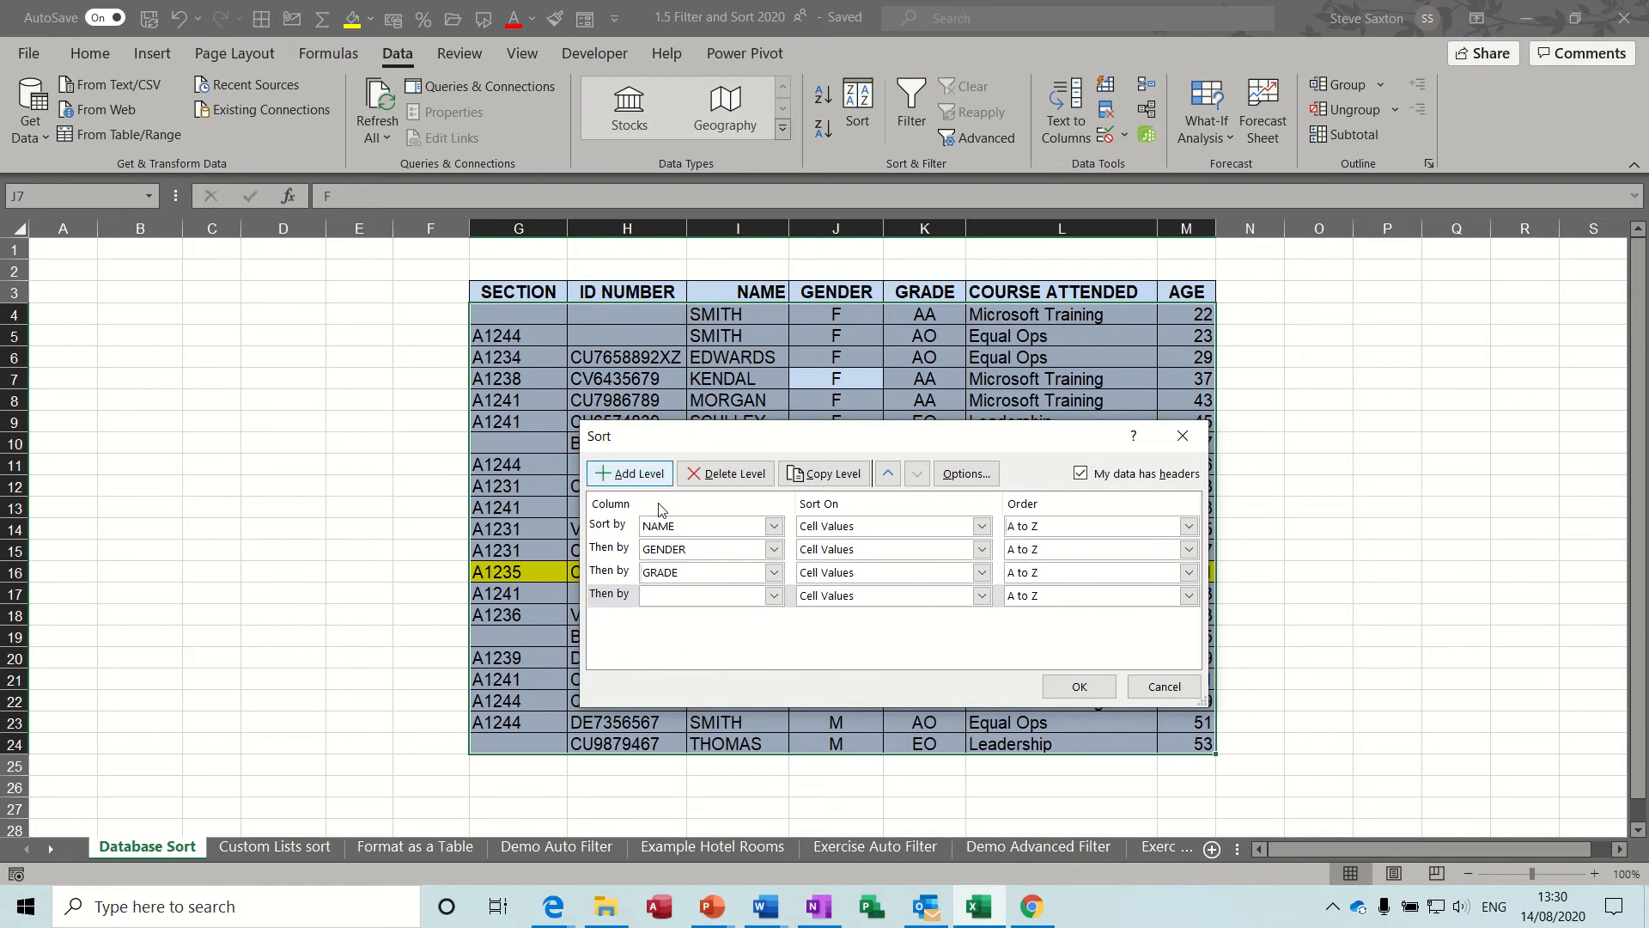
left_click(773, 596)
left_click(720, 689)
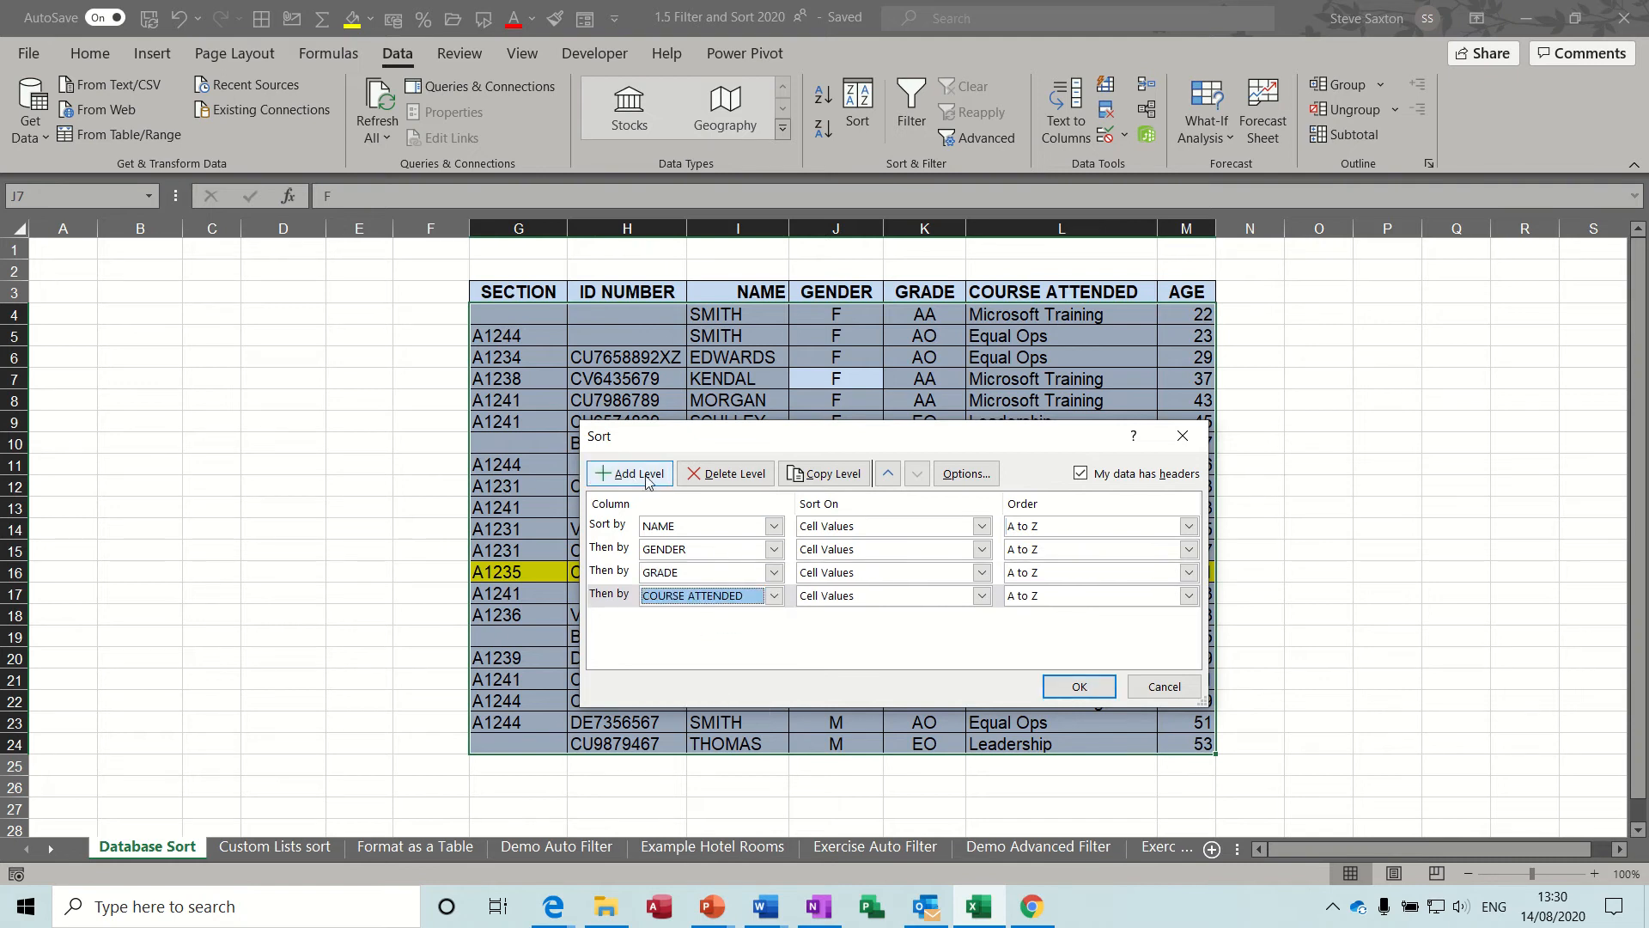
left_click(632, 474)
left_click(773, 619)
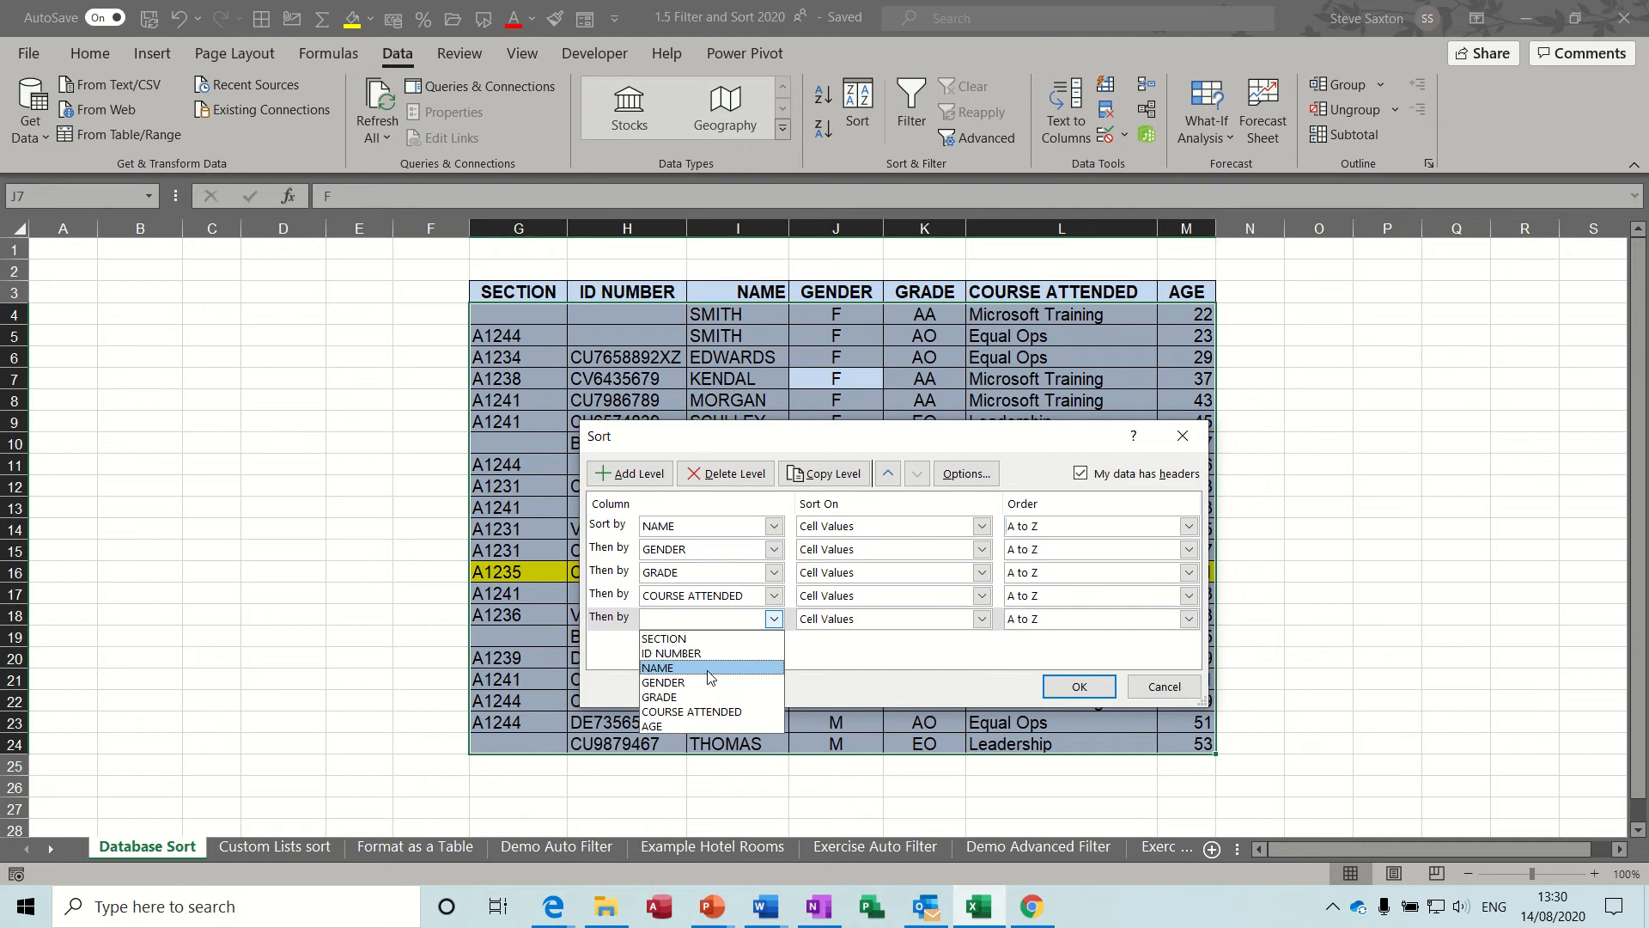
left_click(670, 727)
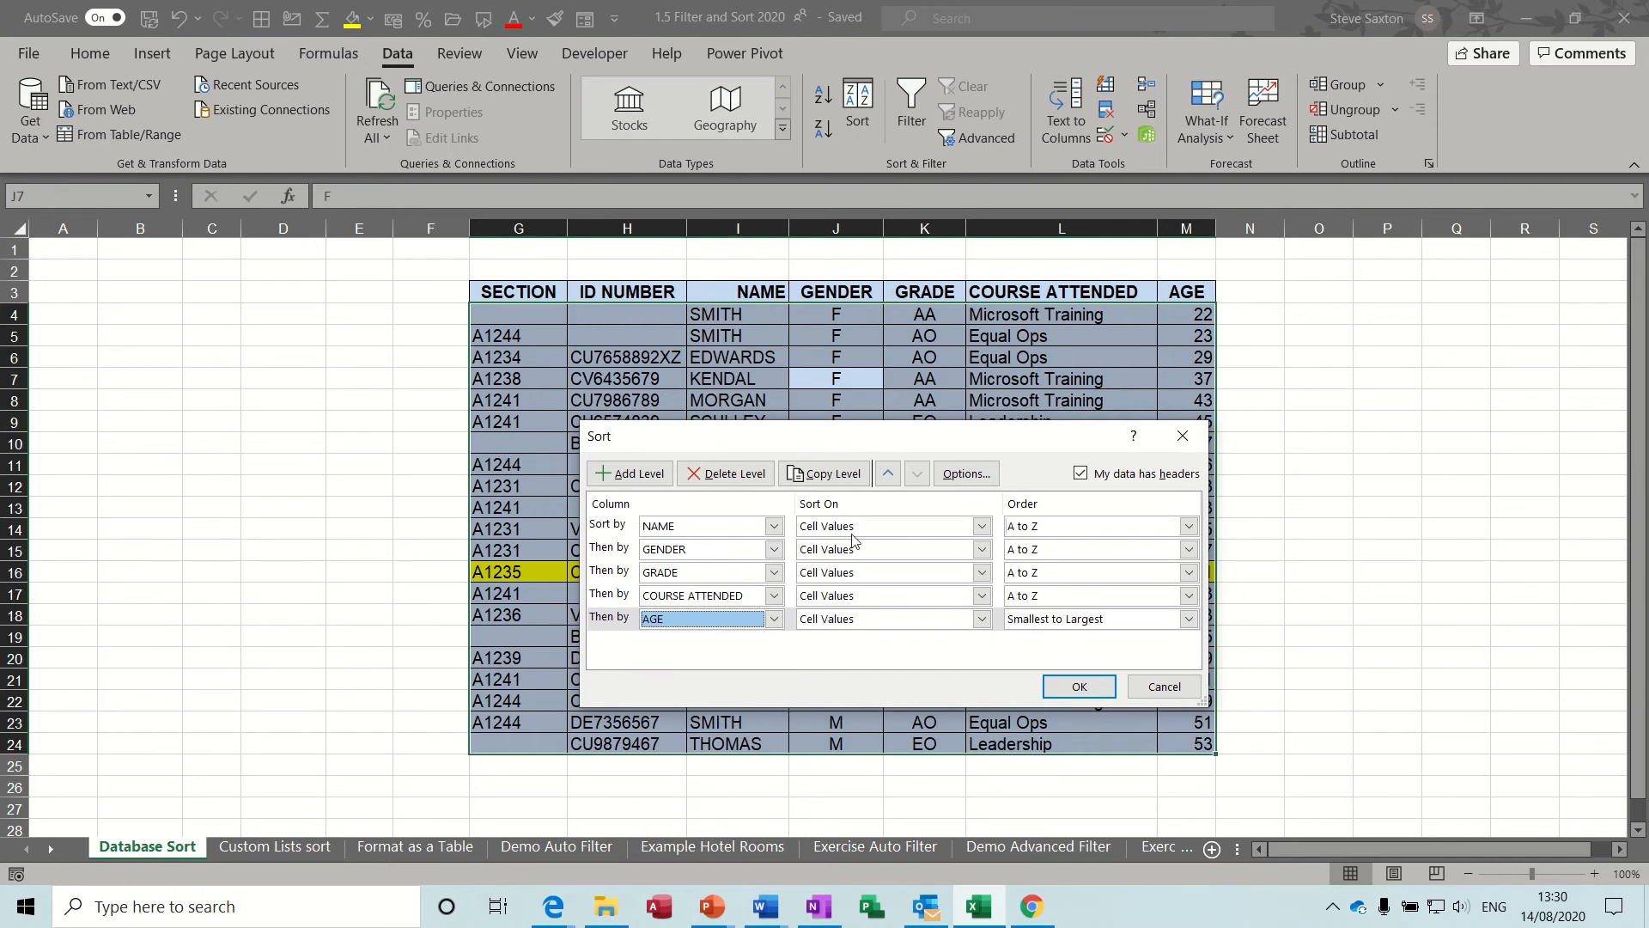
left_click(1079, 686)
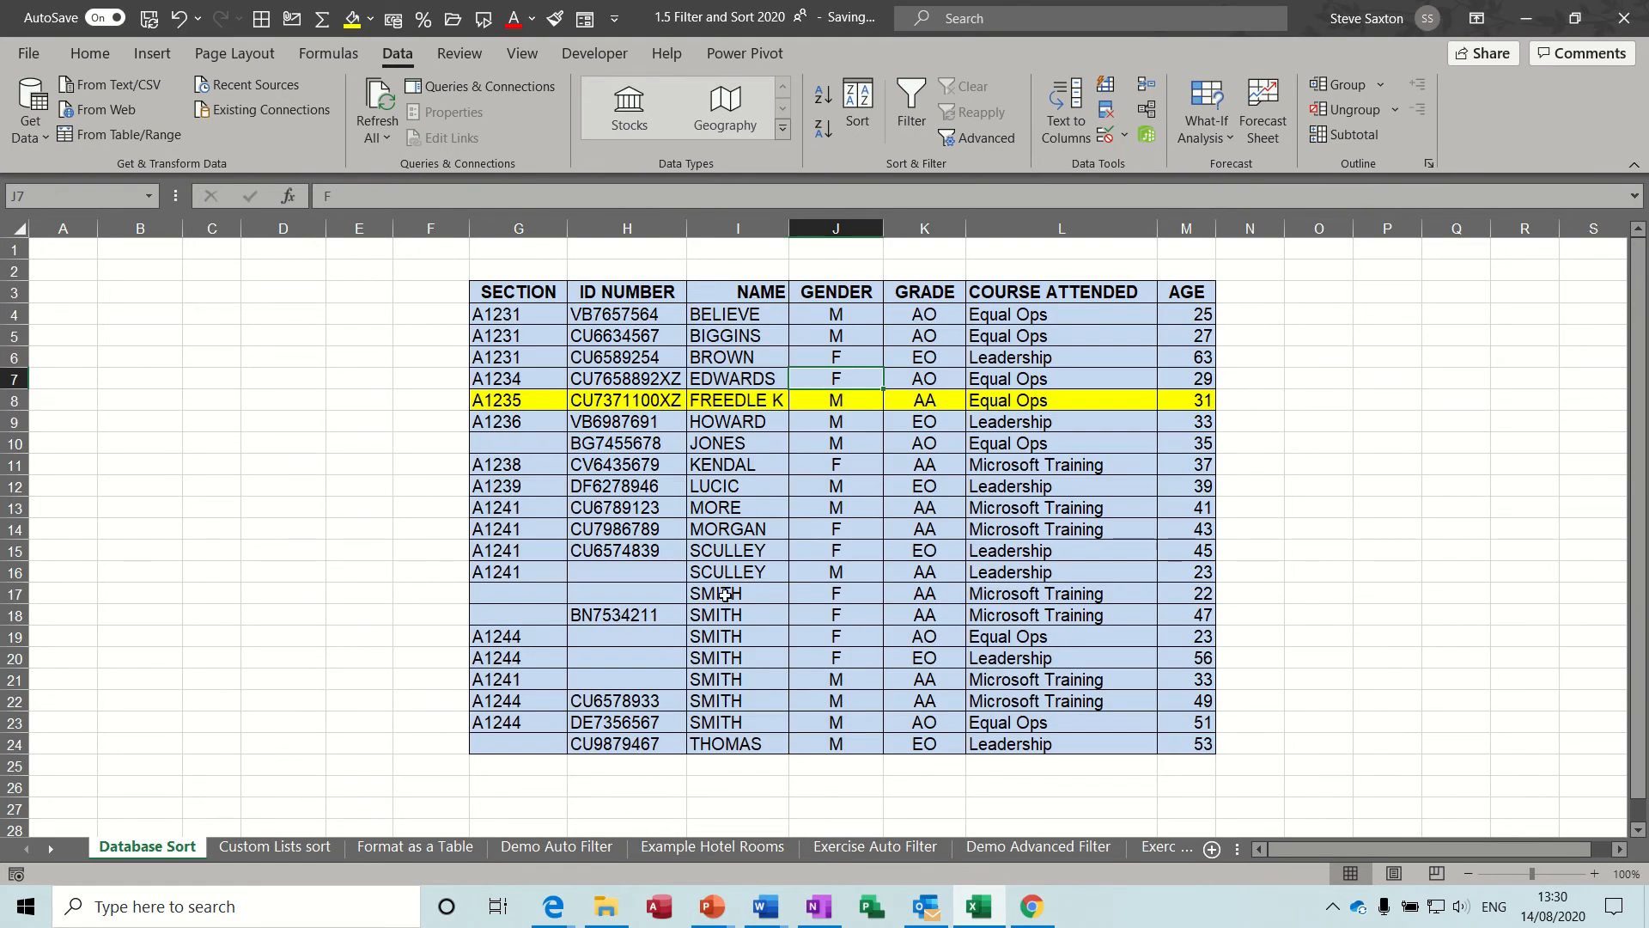
Highlight cells I17:I23, J17:J20, K17:L18 and M17 in yellow to mark how the sort levels group the records.
left_click_drag(725, 595, 725, 723)
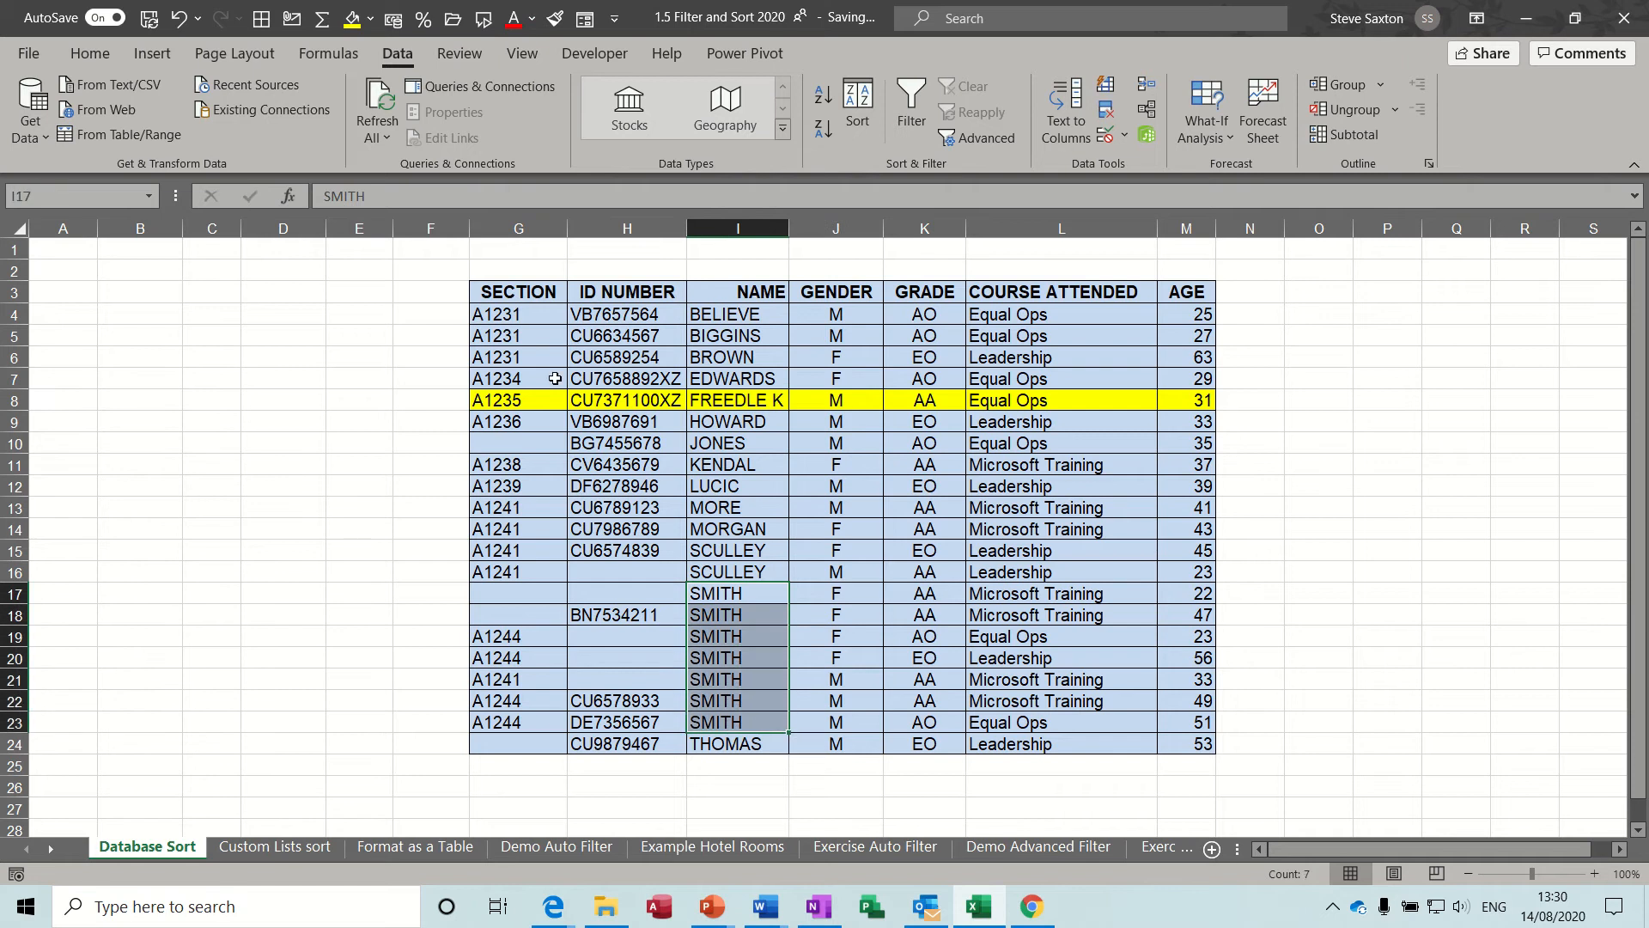
left_click(351, 17)
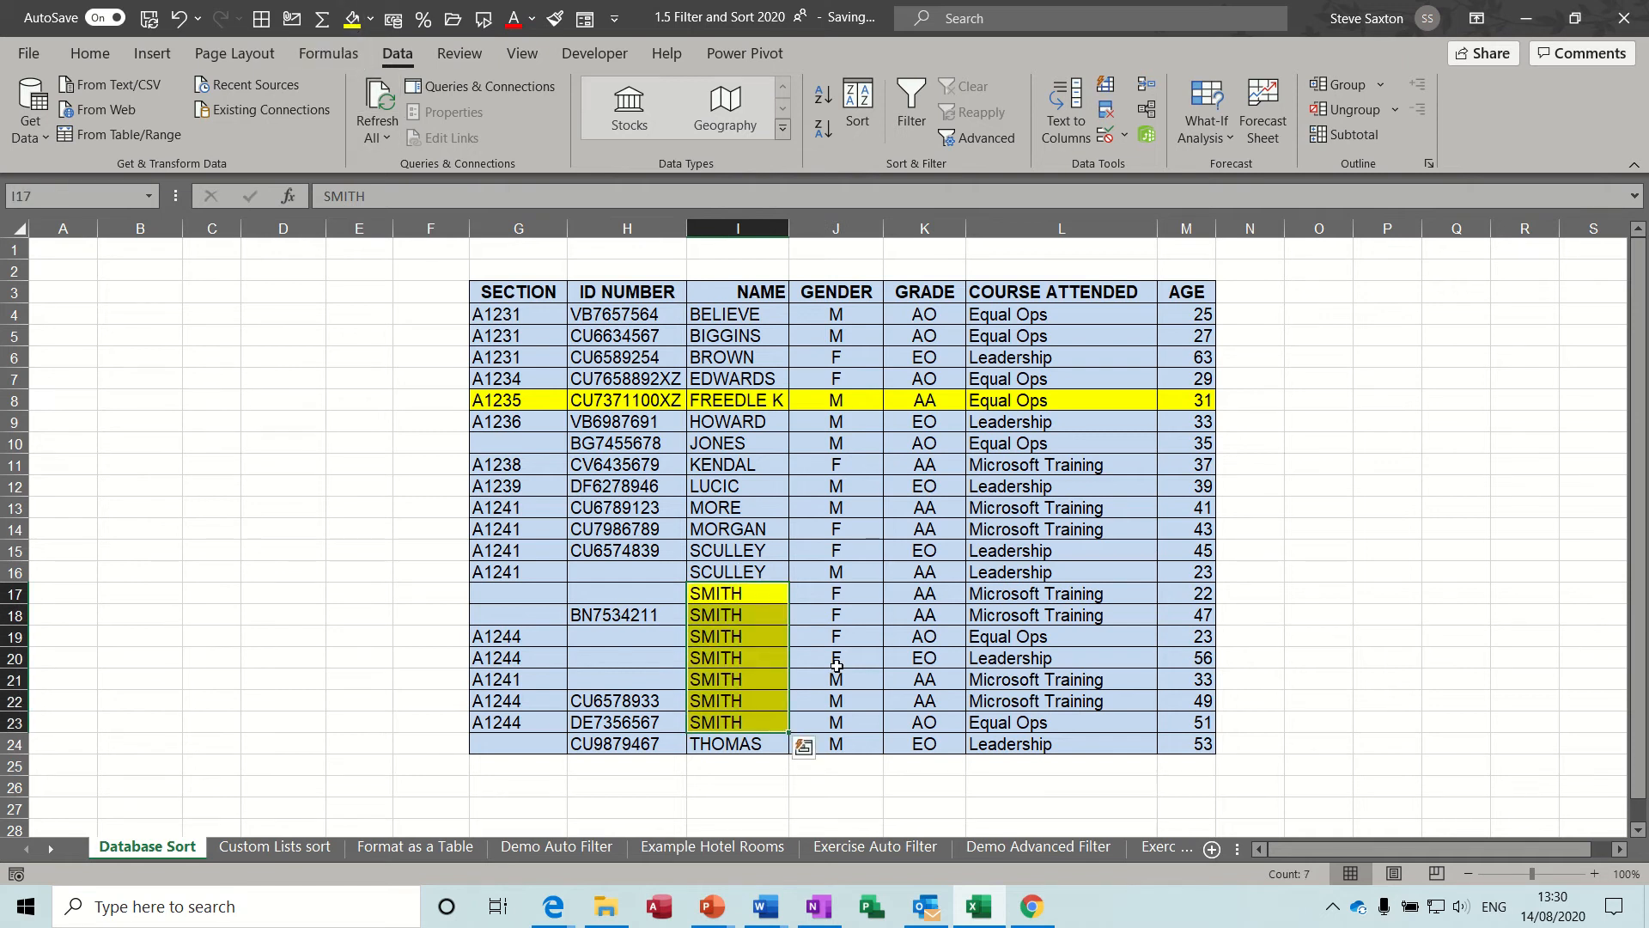
left_click_drag(835, 593, 835, 657)
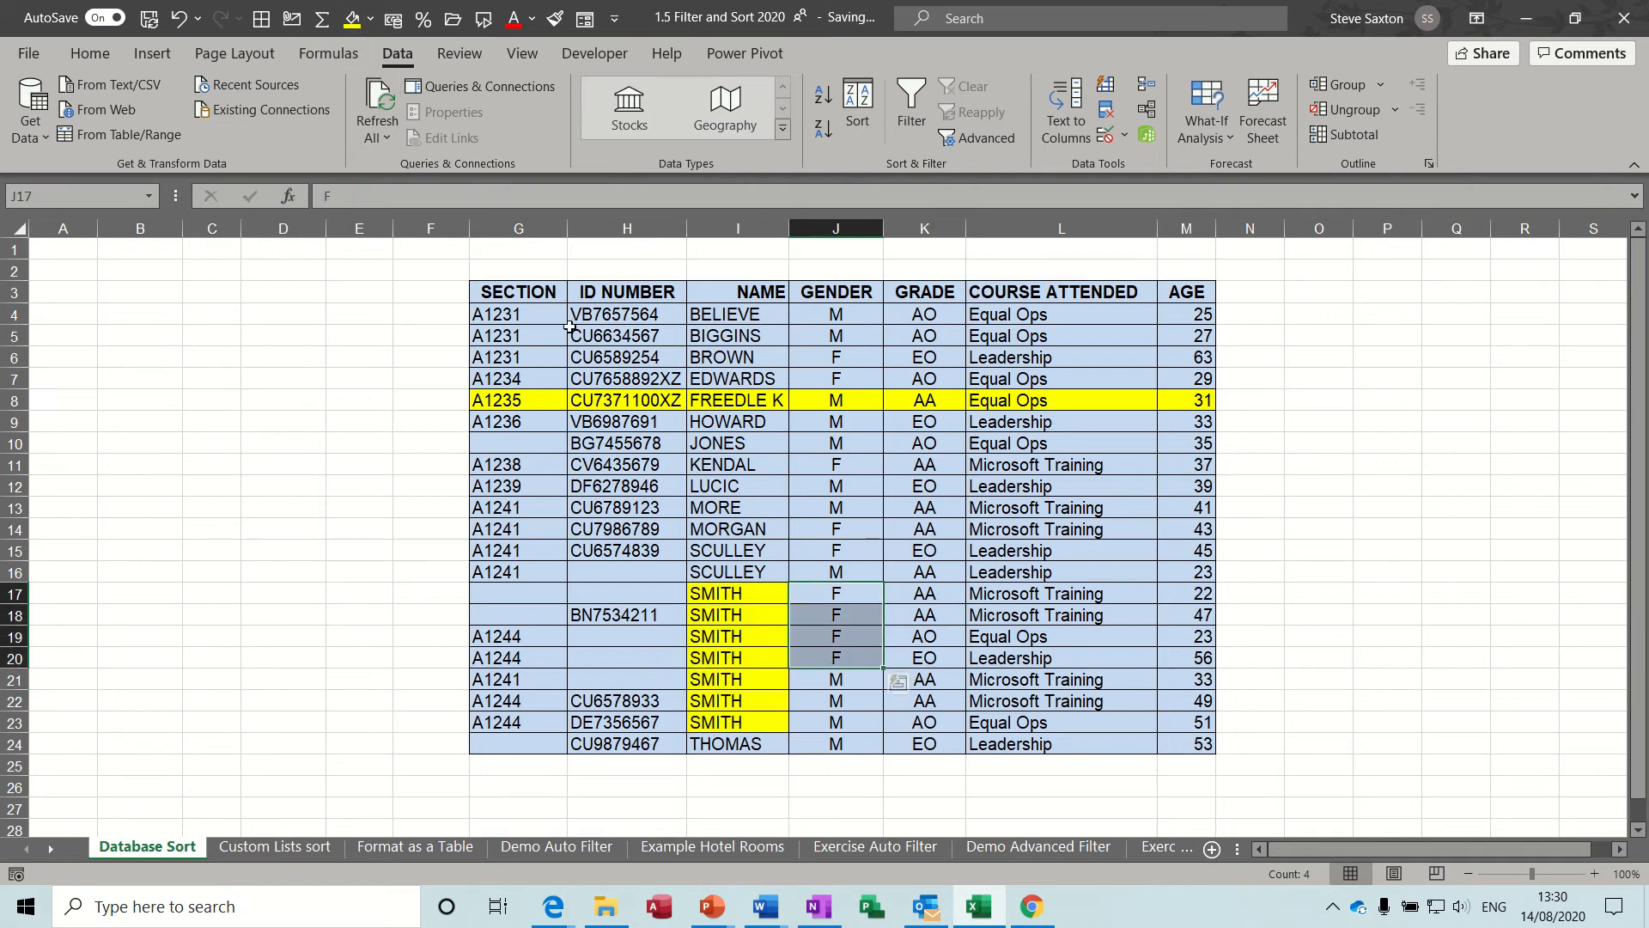
left_click(351, 18)
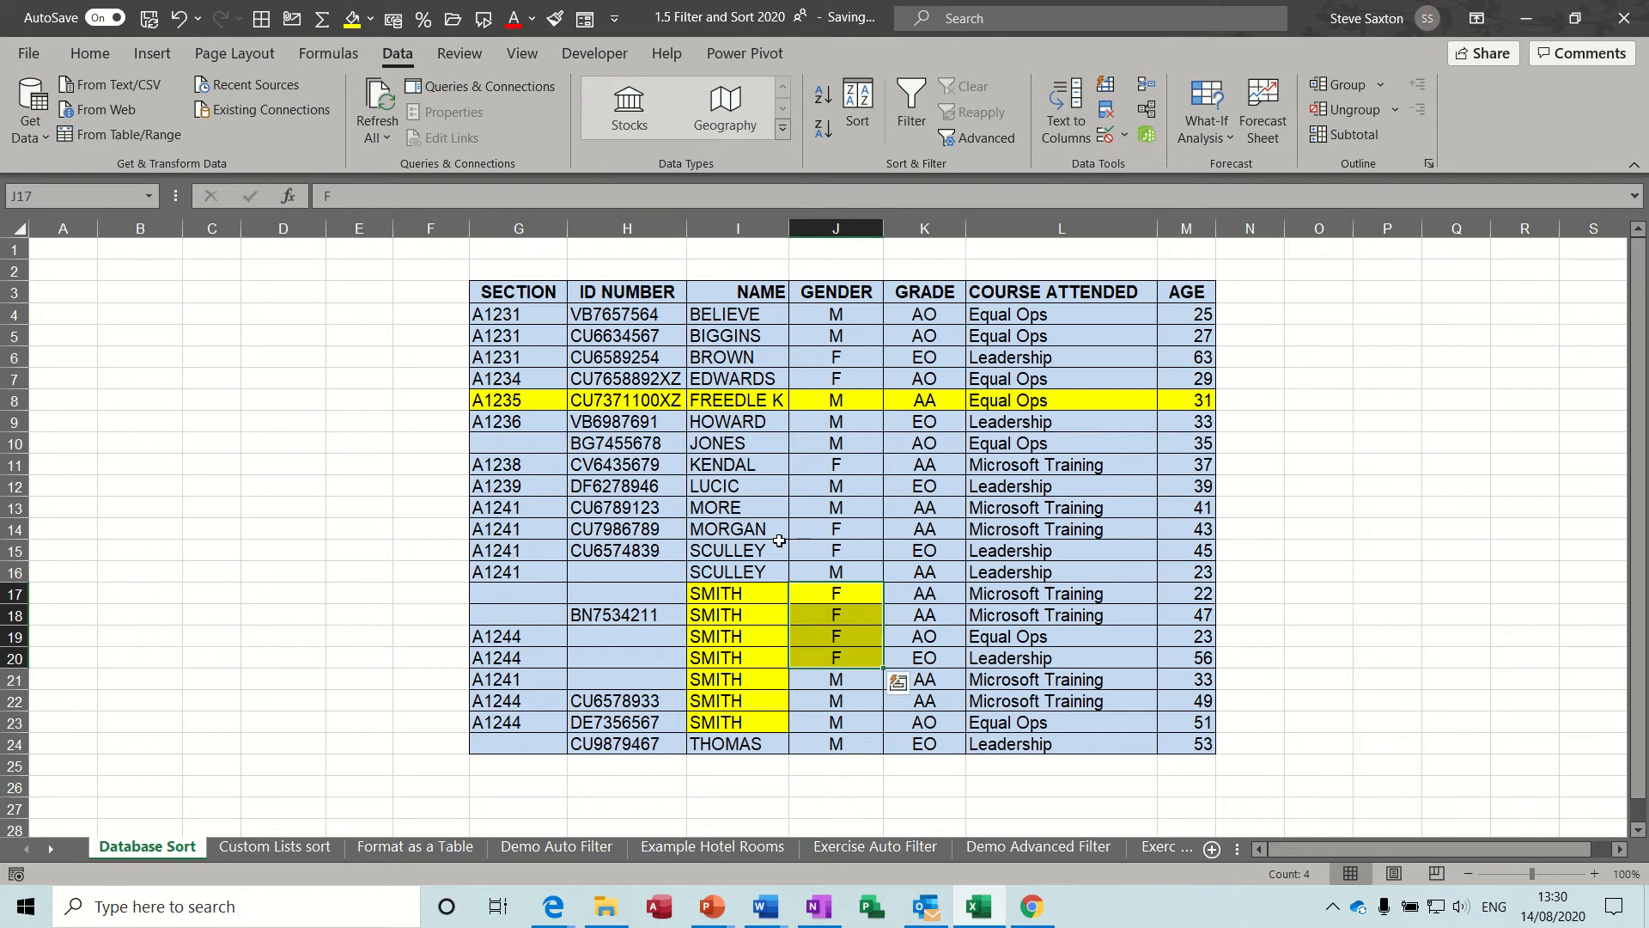
left_click_drag(909, 593, 1015, 612)
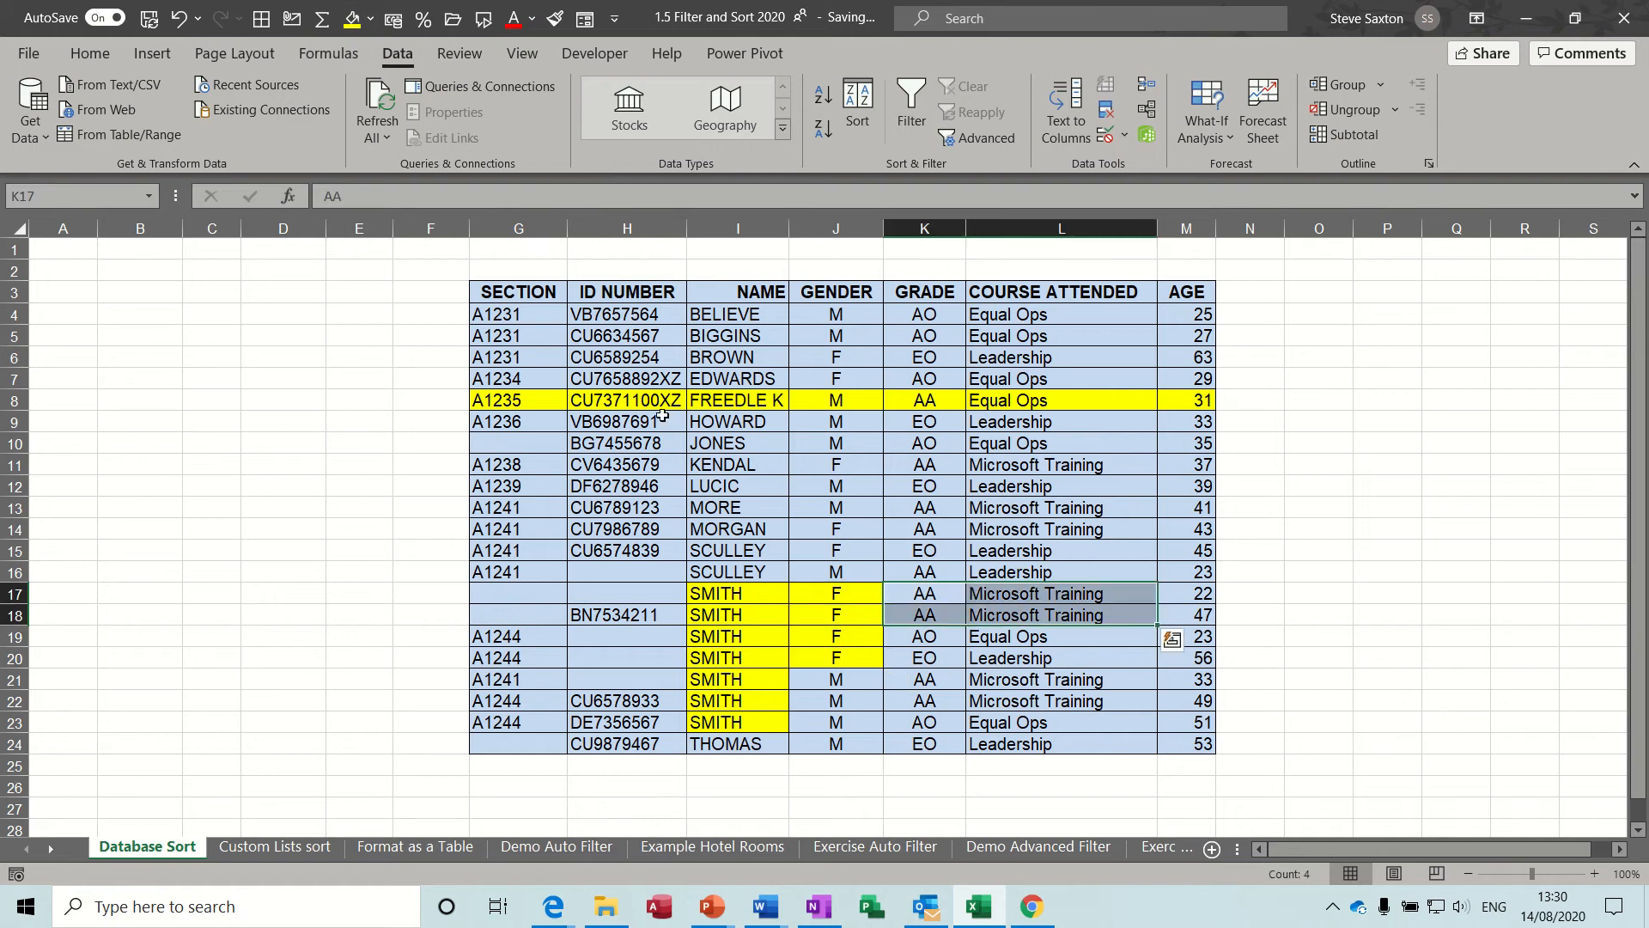
left_click(351, 18)
left_click(1188, 595)
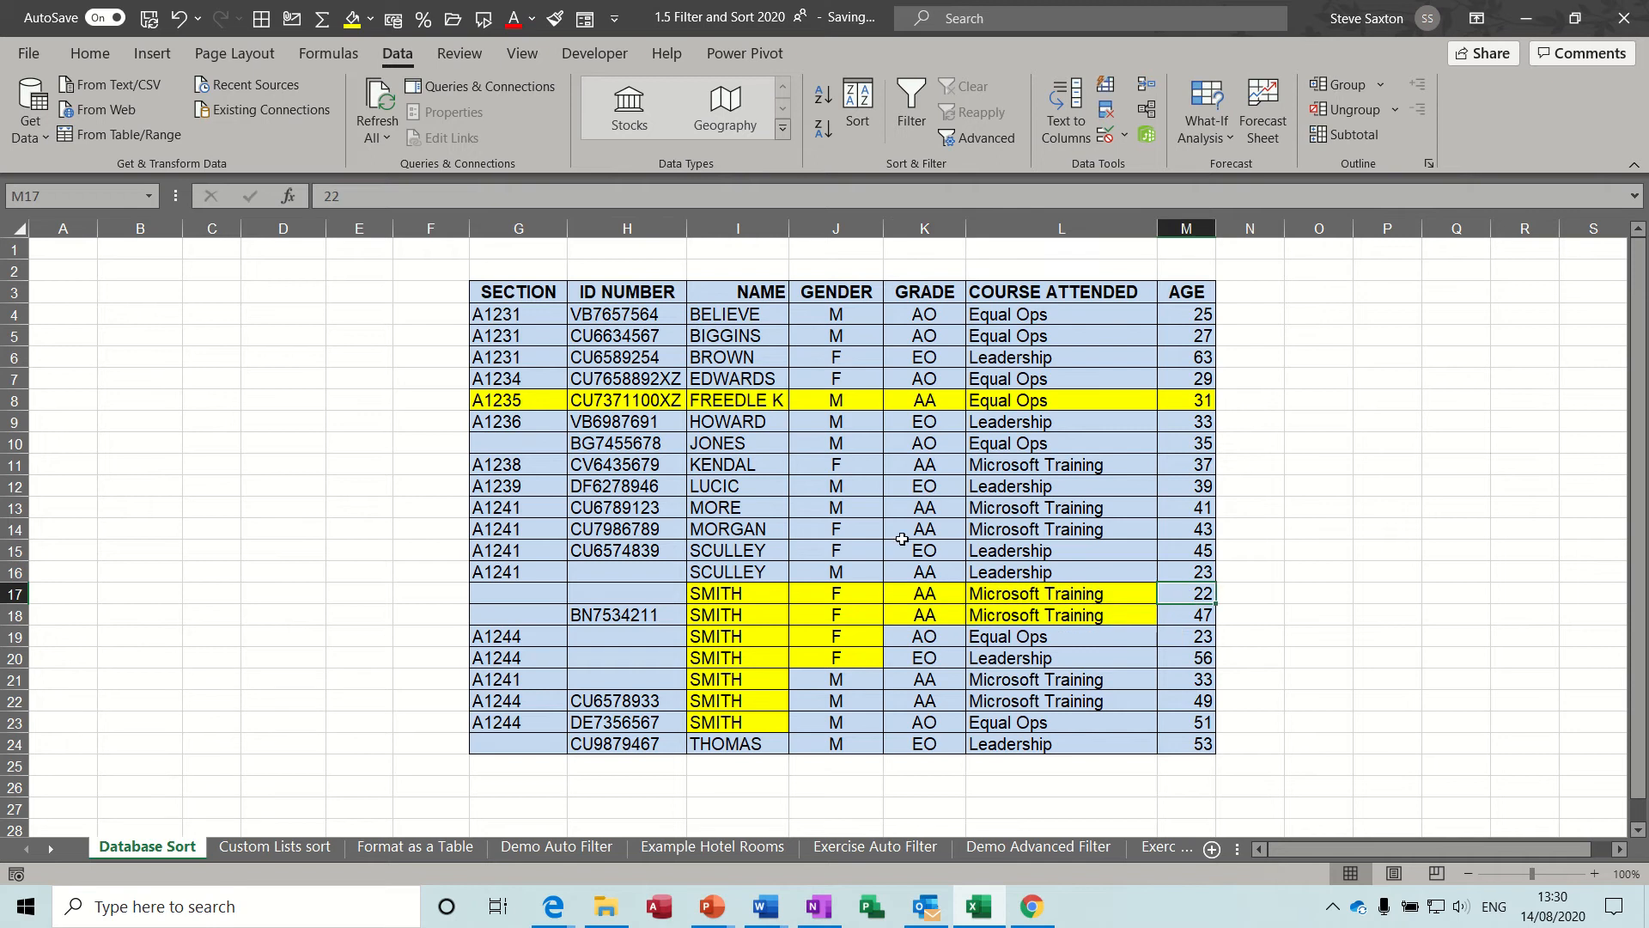
left_click(351, 17)
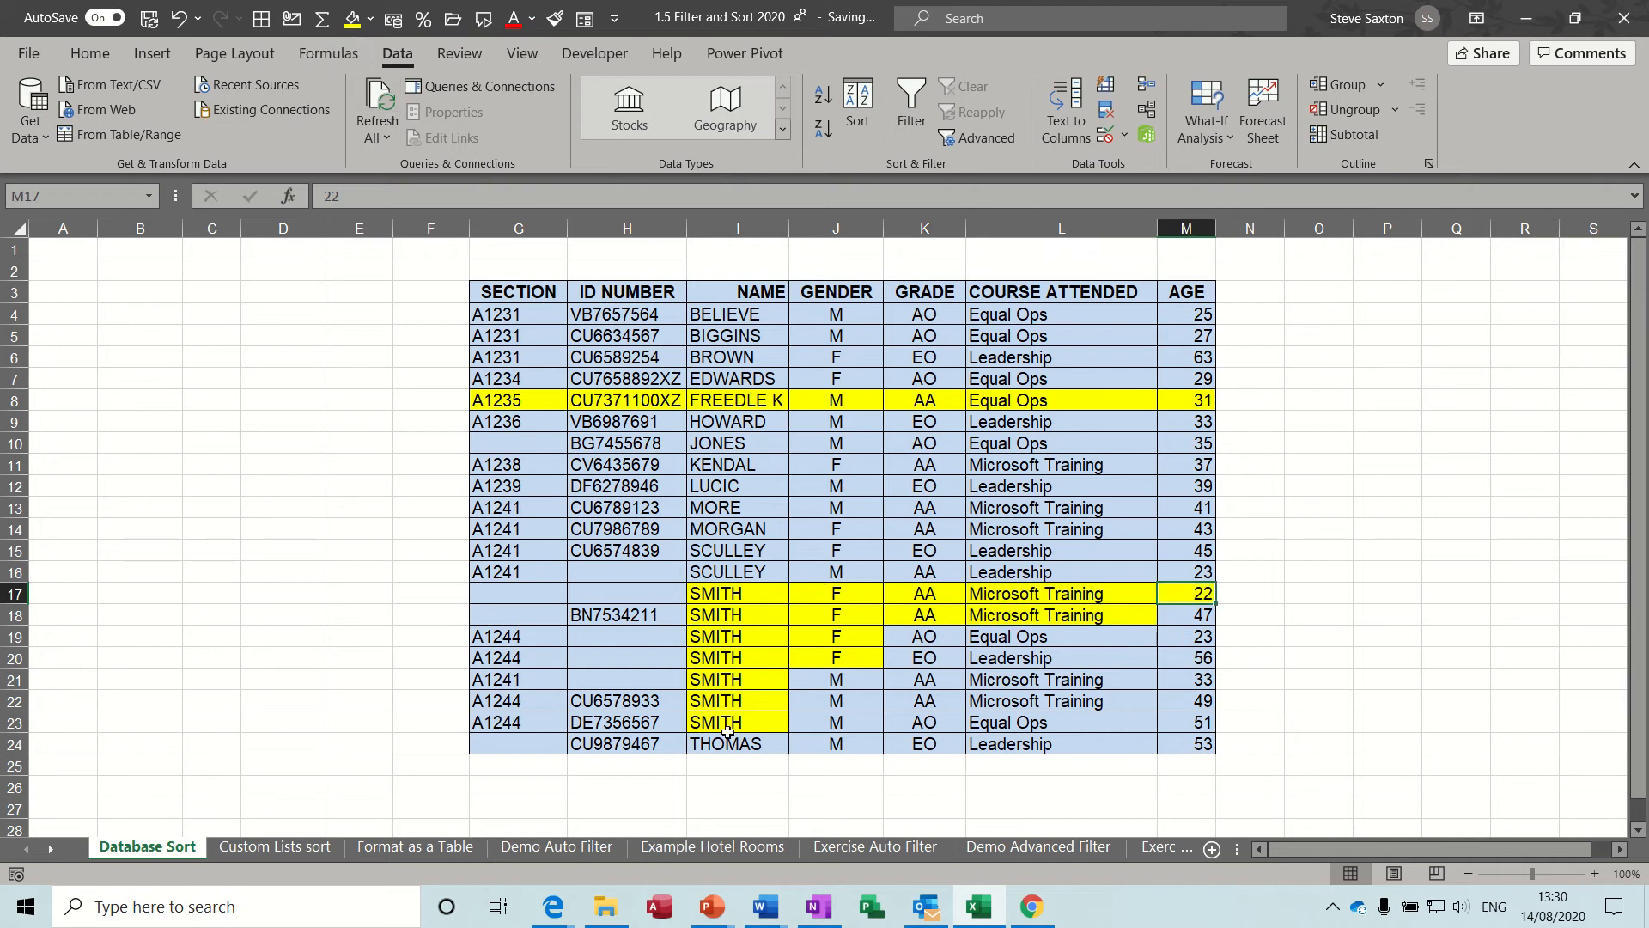
Enter a new surname in I25 below the NAME column and re-sort the table with the existing five levels.
left_click(716, 764)
type("saxton")
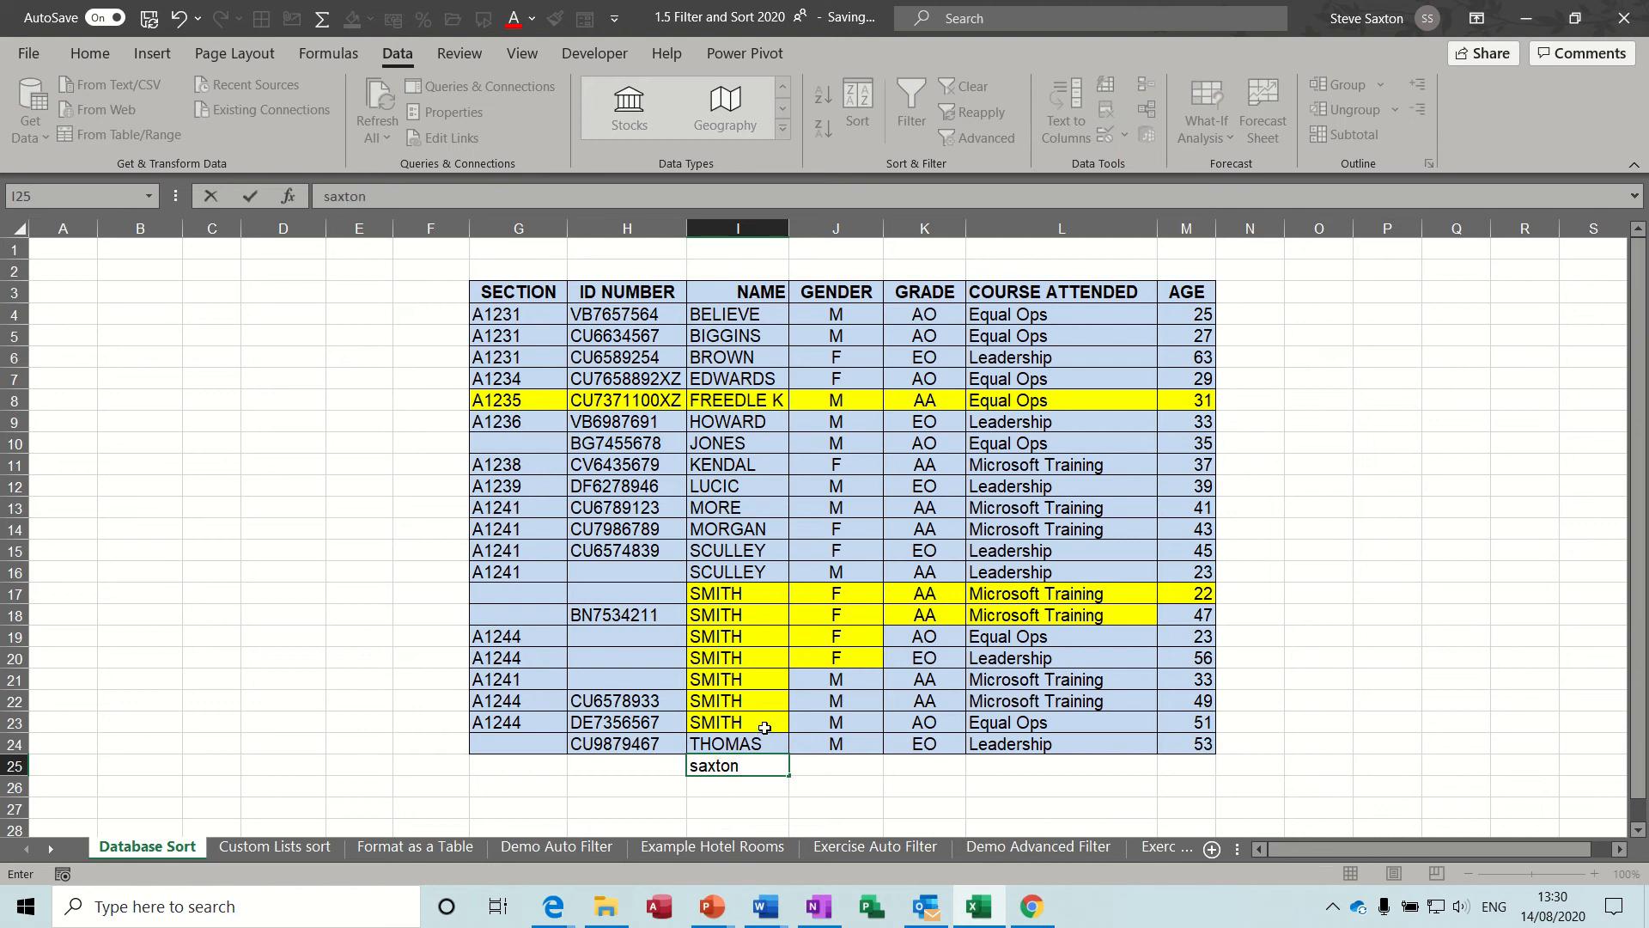
left_click(764, 727)
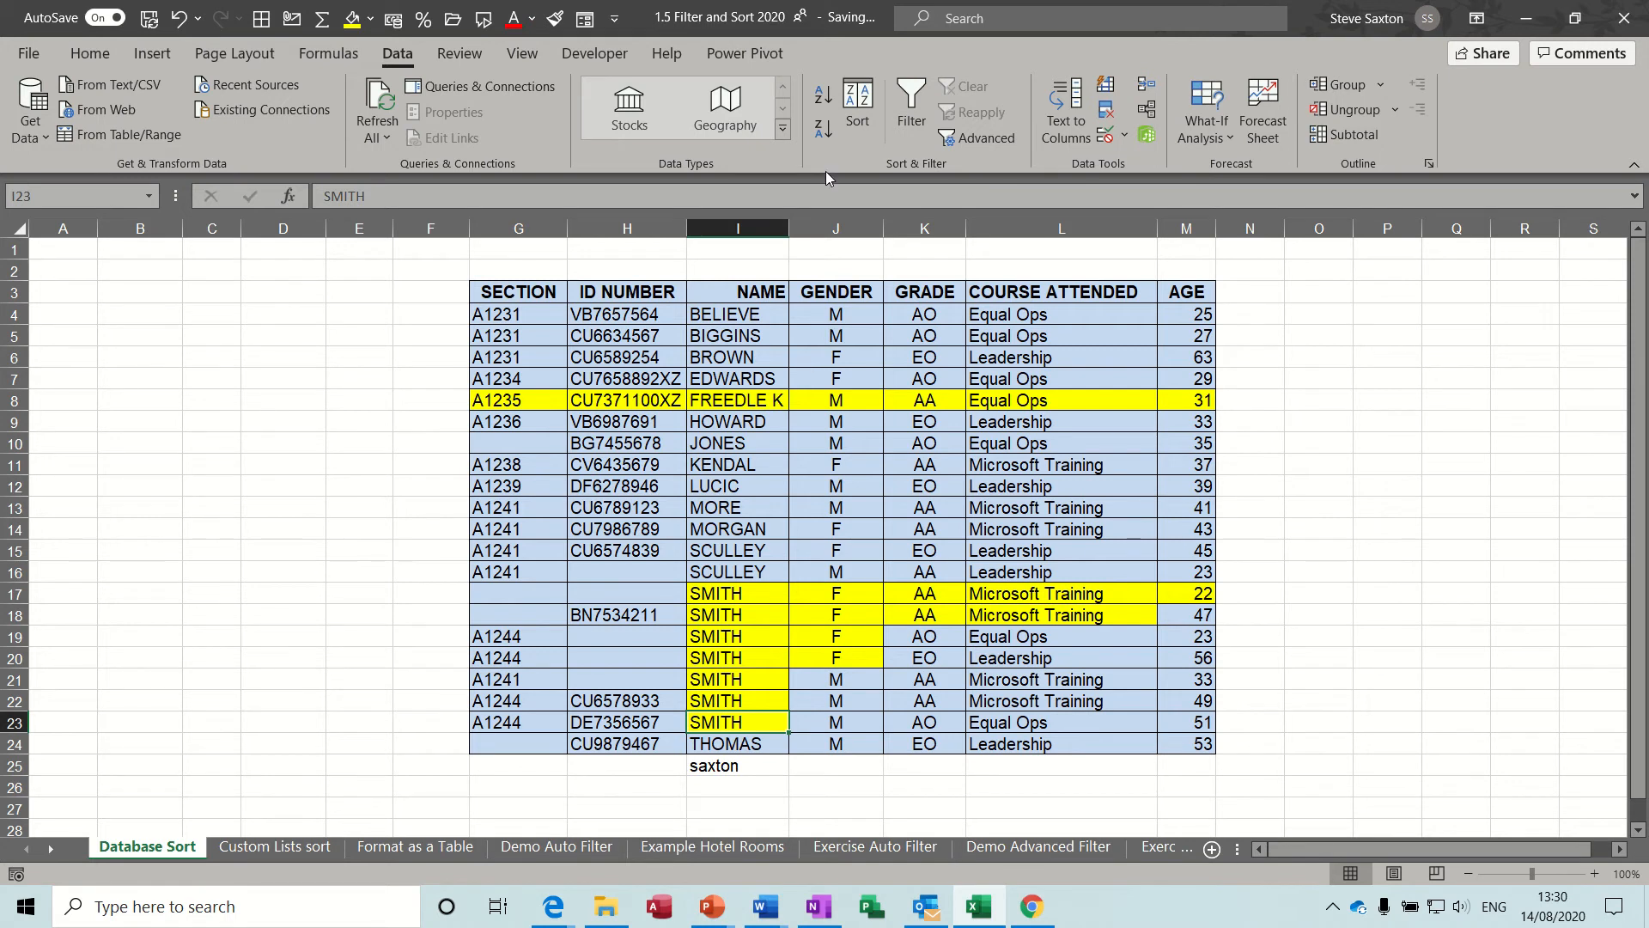
left_click(856, 102)
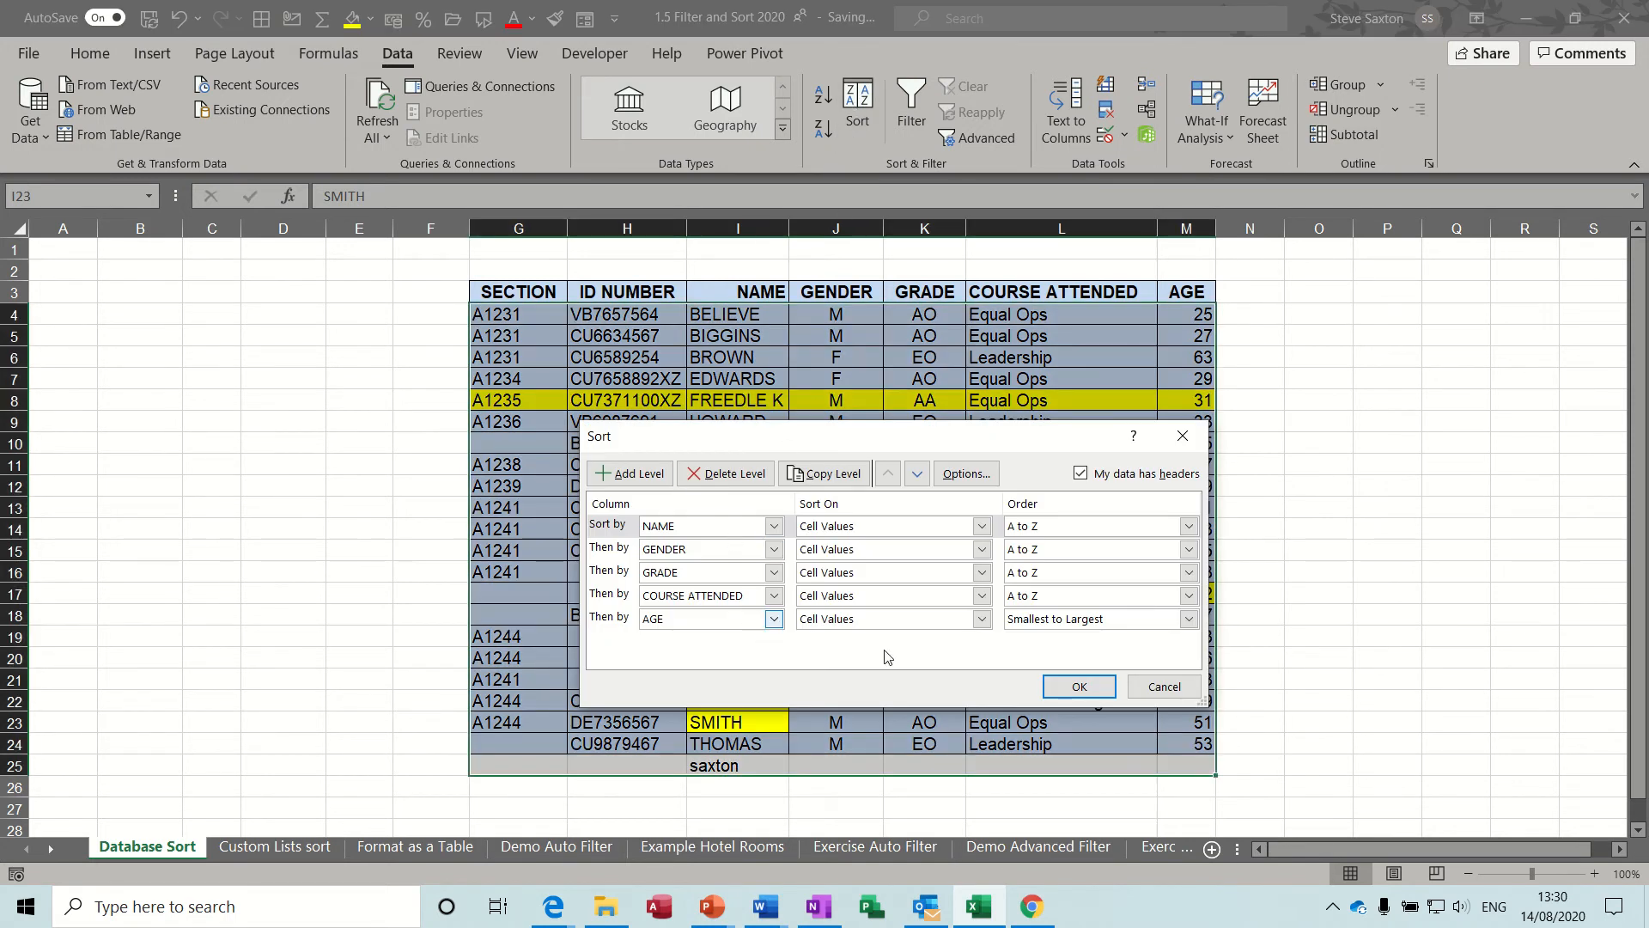
left_click(1069, 687)
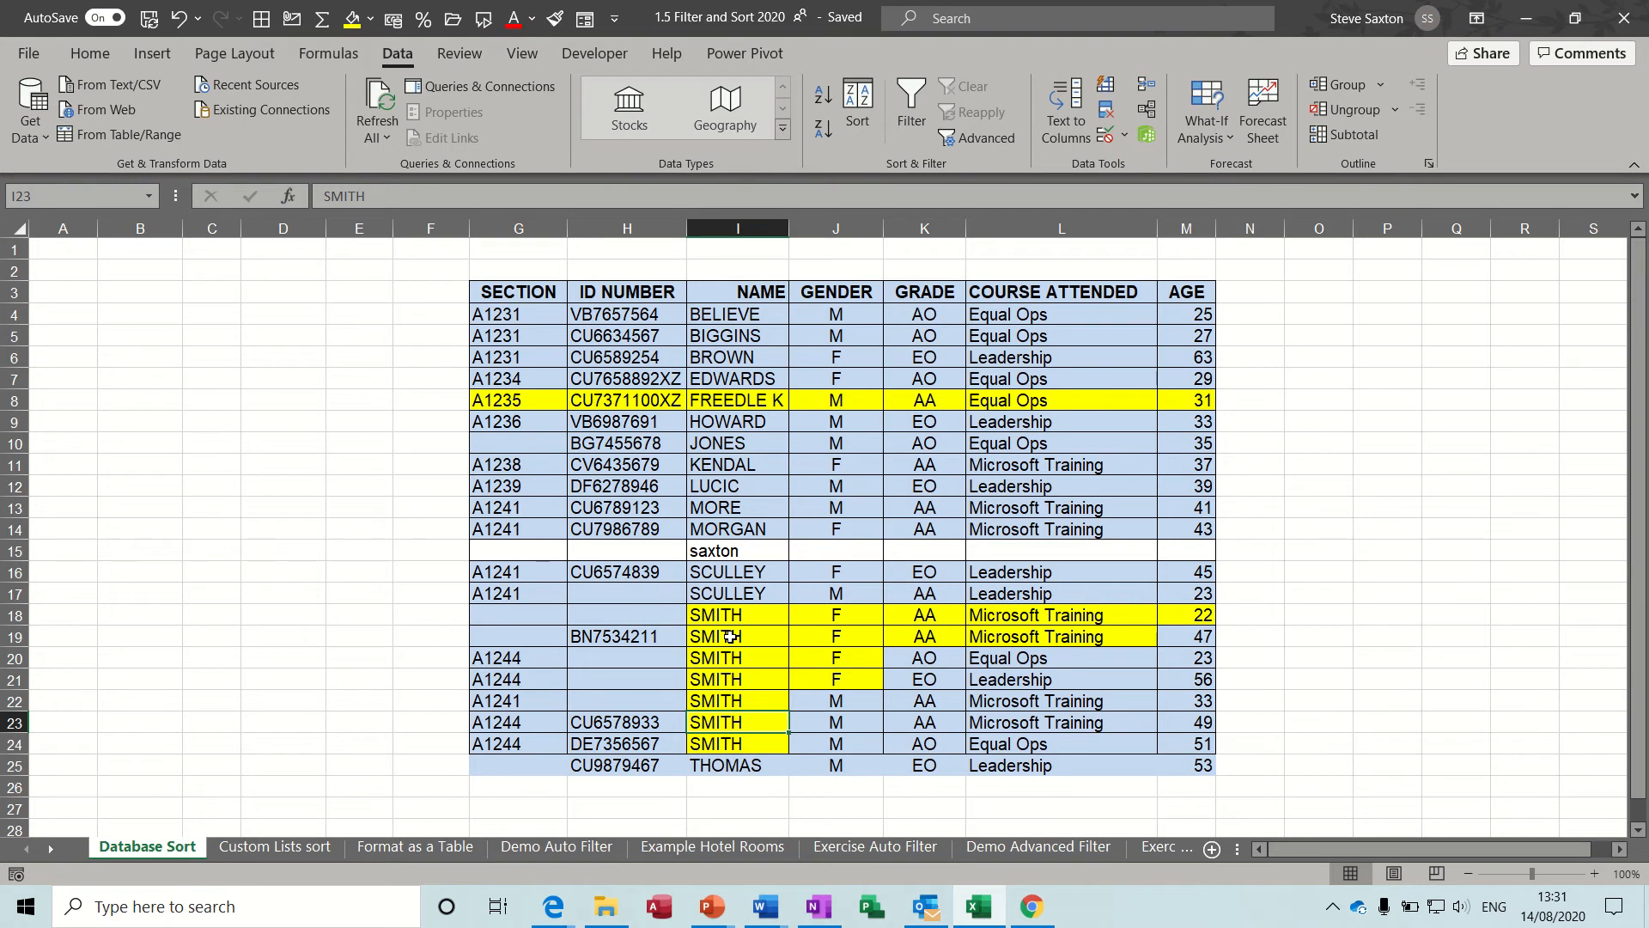
On the Custom Lists sort sheet, enter Car in J9 and fill the custom list down to J13.
left_click(837, 406)
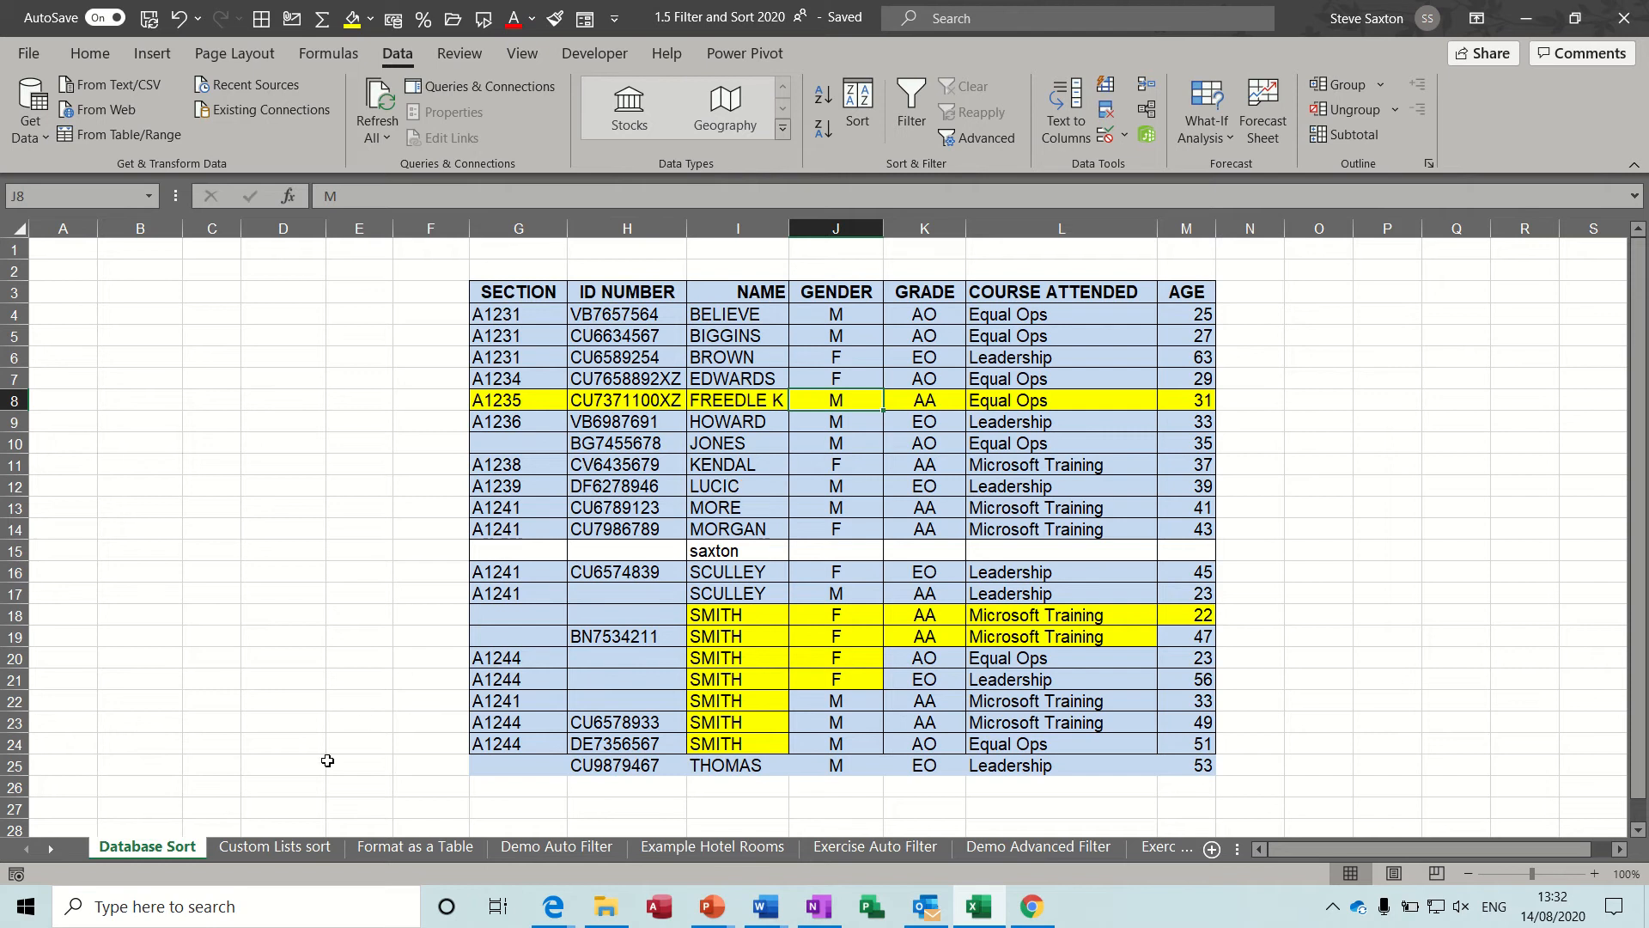
left_click(286, 850)
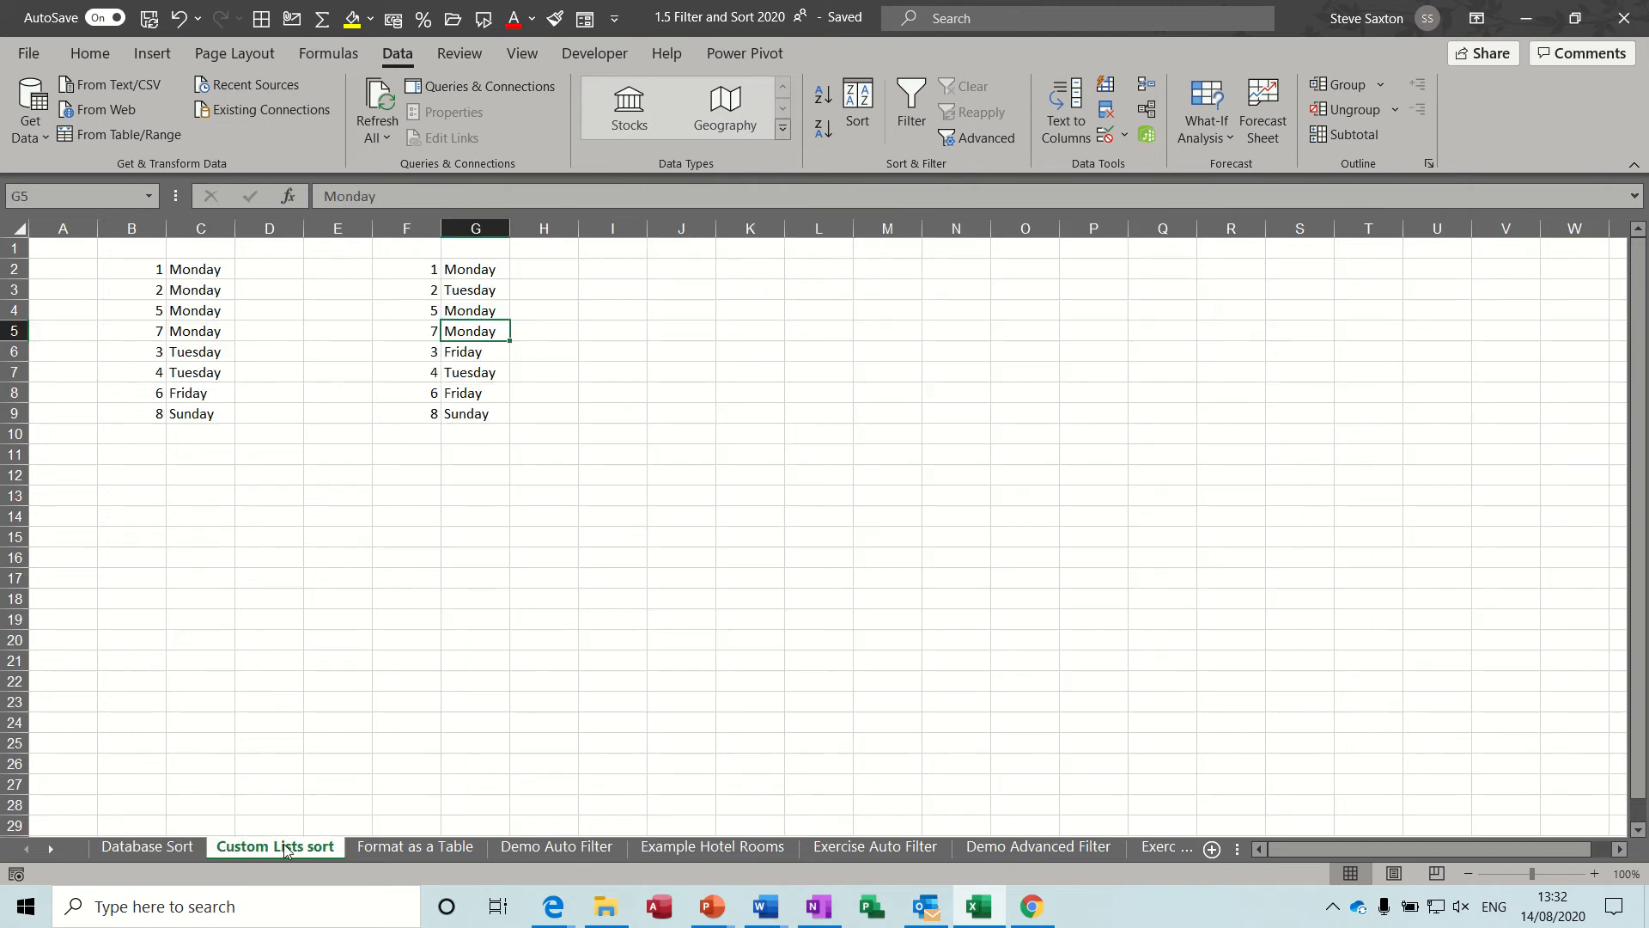
left_click(693, 417)
type("Car")
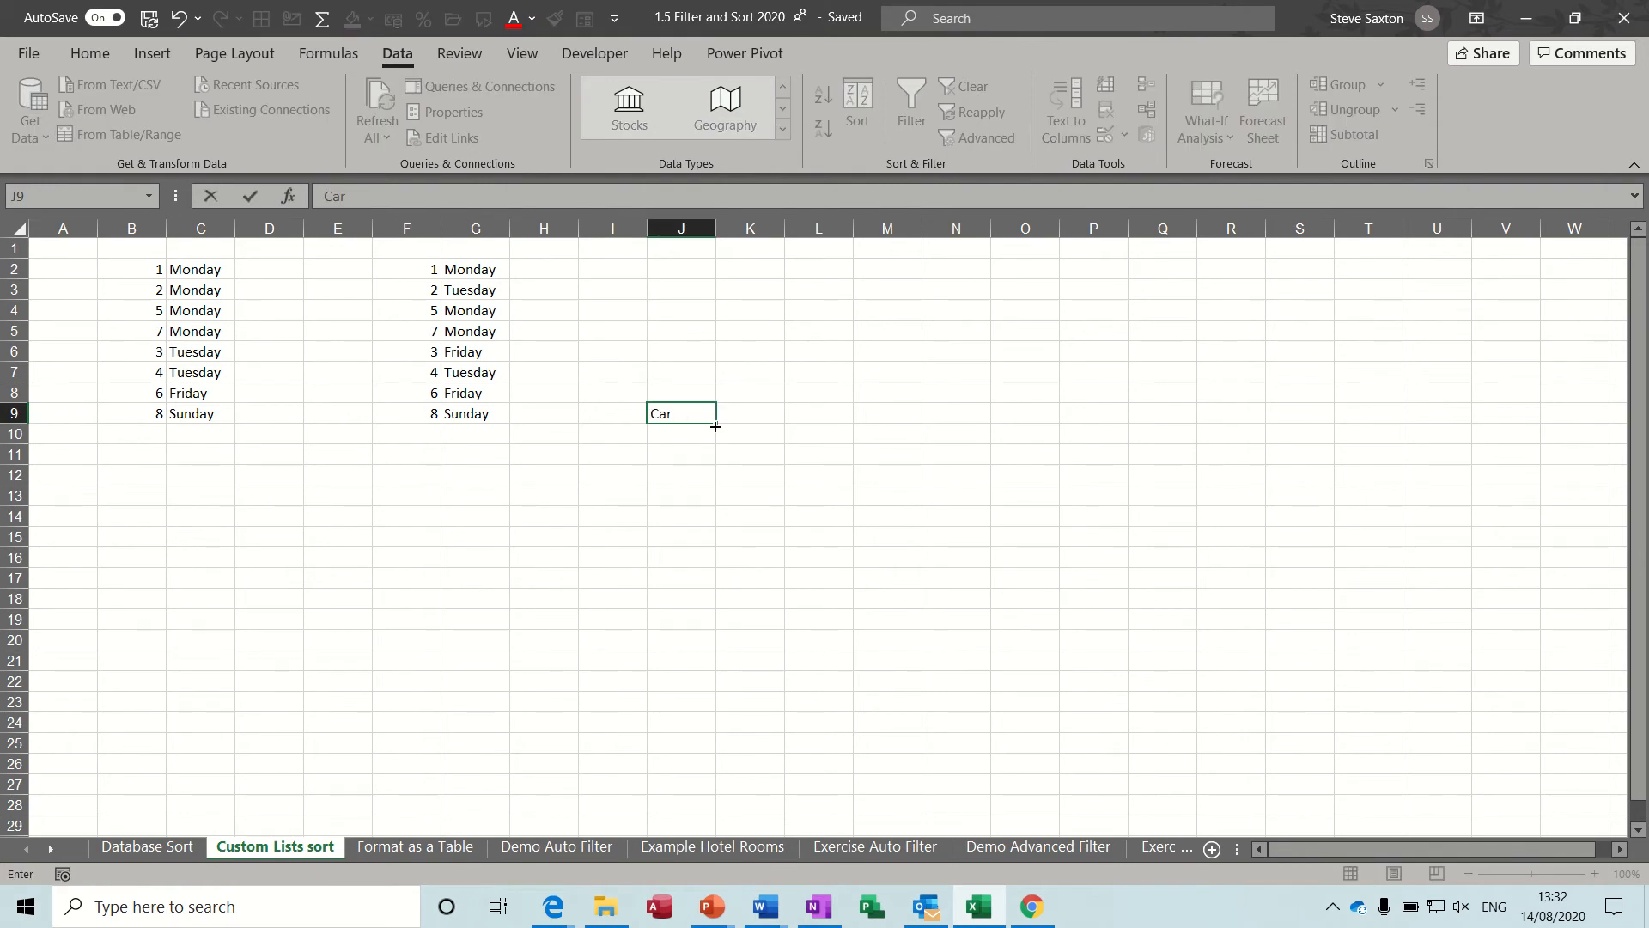
left_click_drag(714, 426, 726, 506)
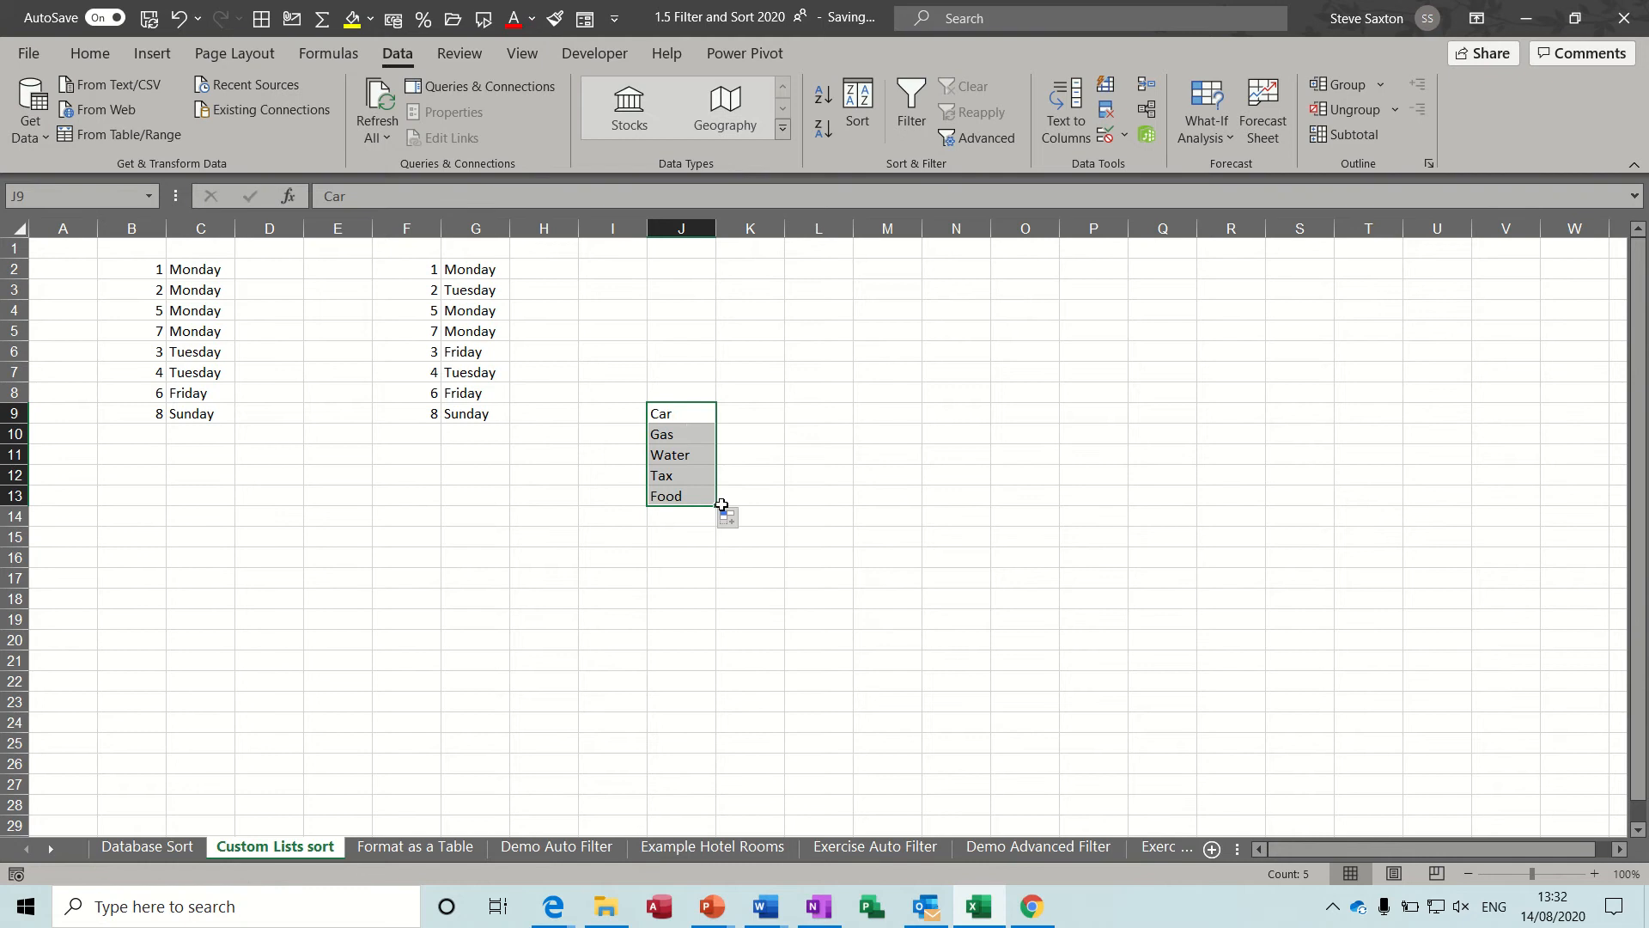
Enter Mon in L9 and fill the weekday series down to L15.
left_click(804, 411)
type("Mon")
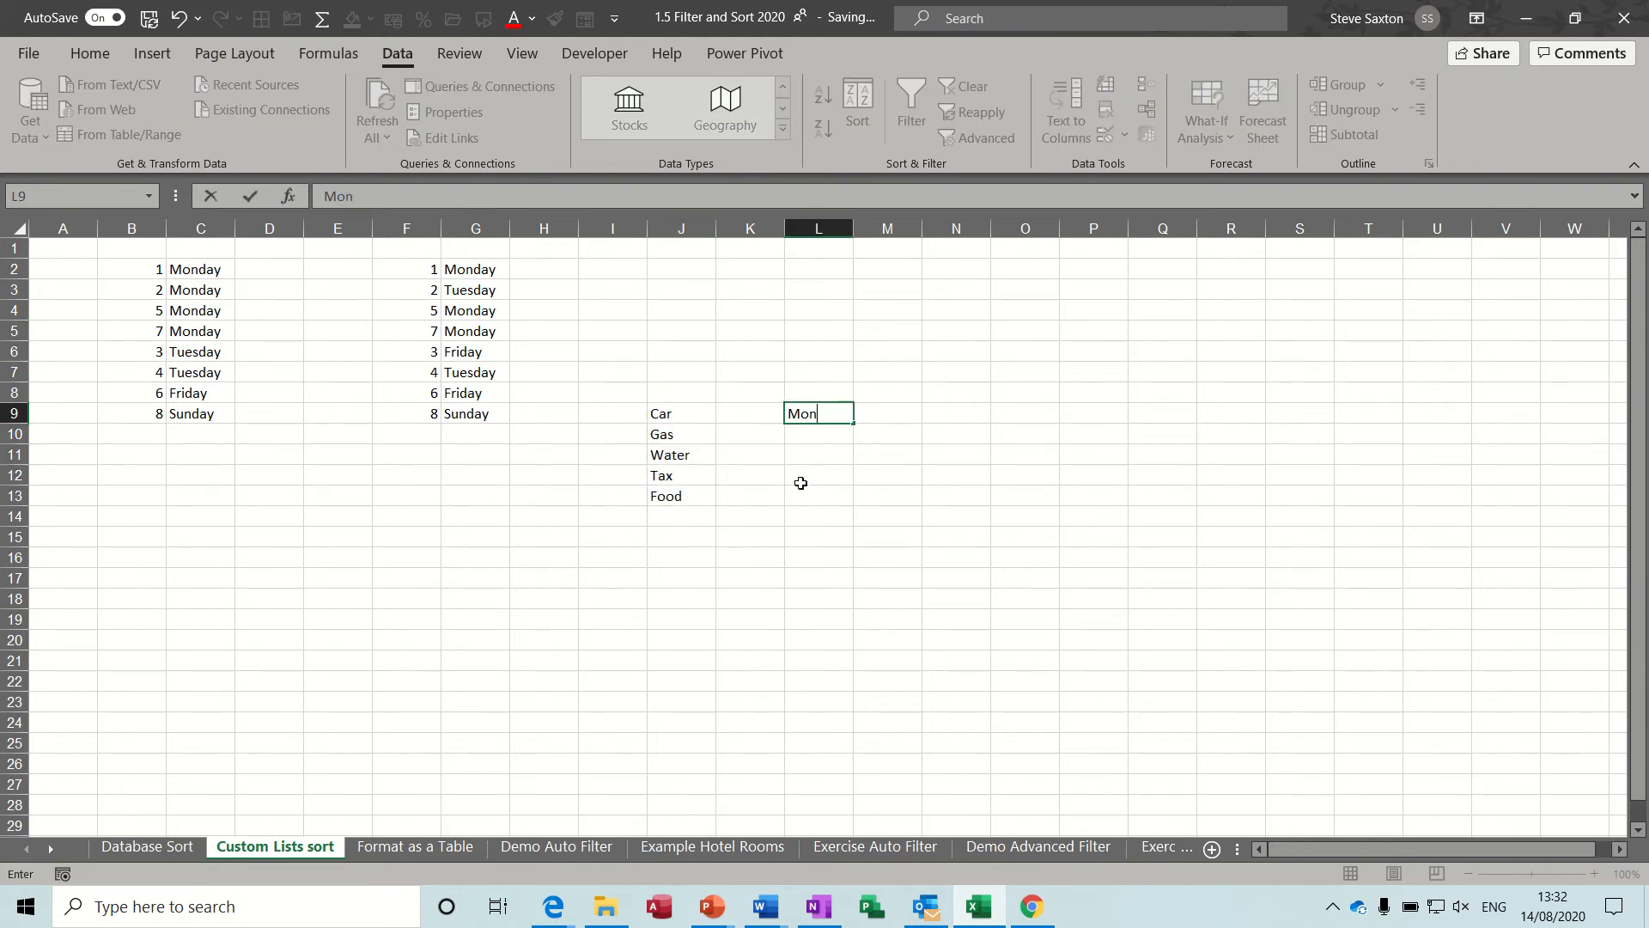
left_click_drag(853, 424, 852, 541)
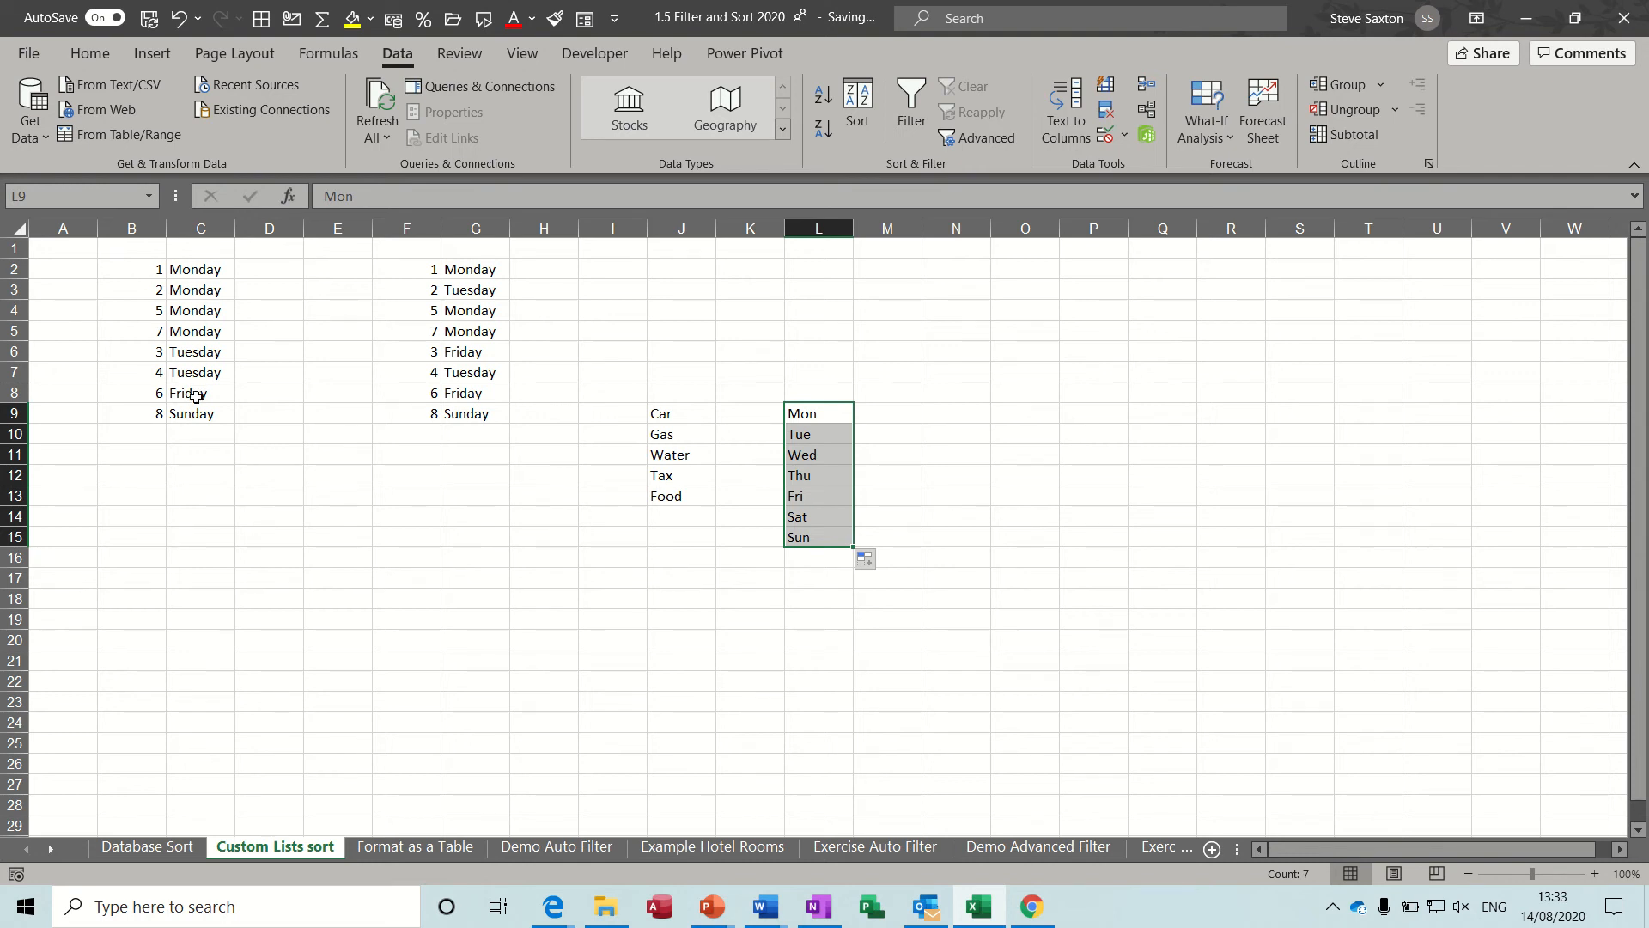
Examine the sort order options for the day list in columns B and C, leaving the sort settings without applying them.
left_click(183, 313)
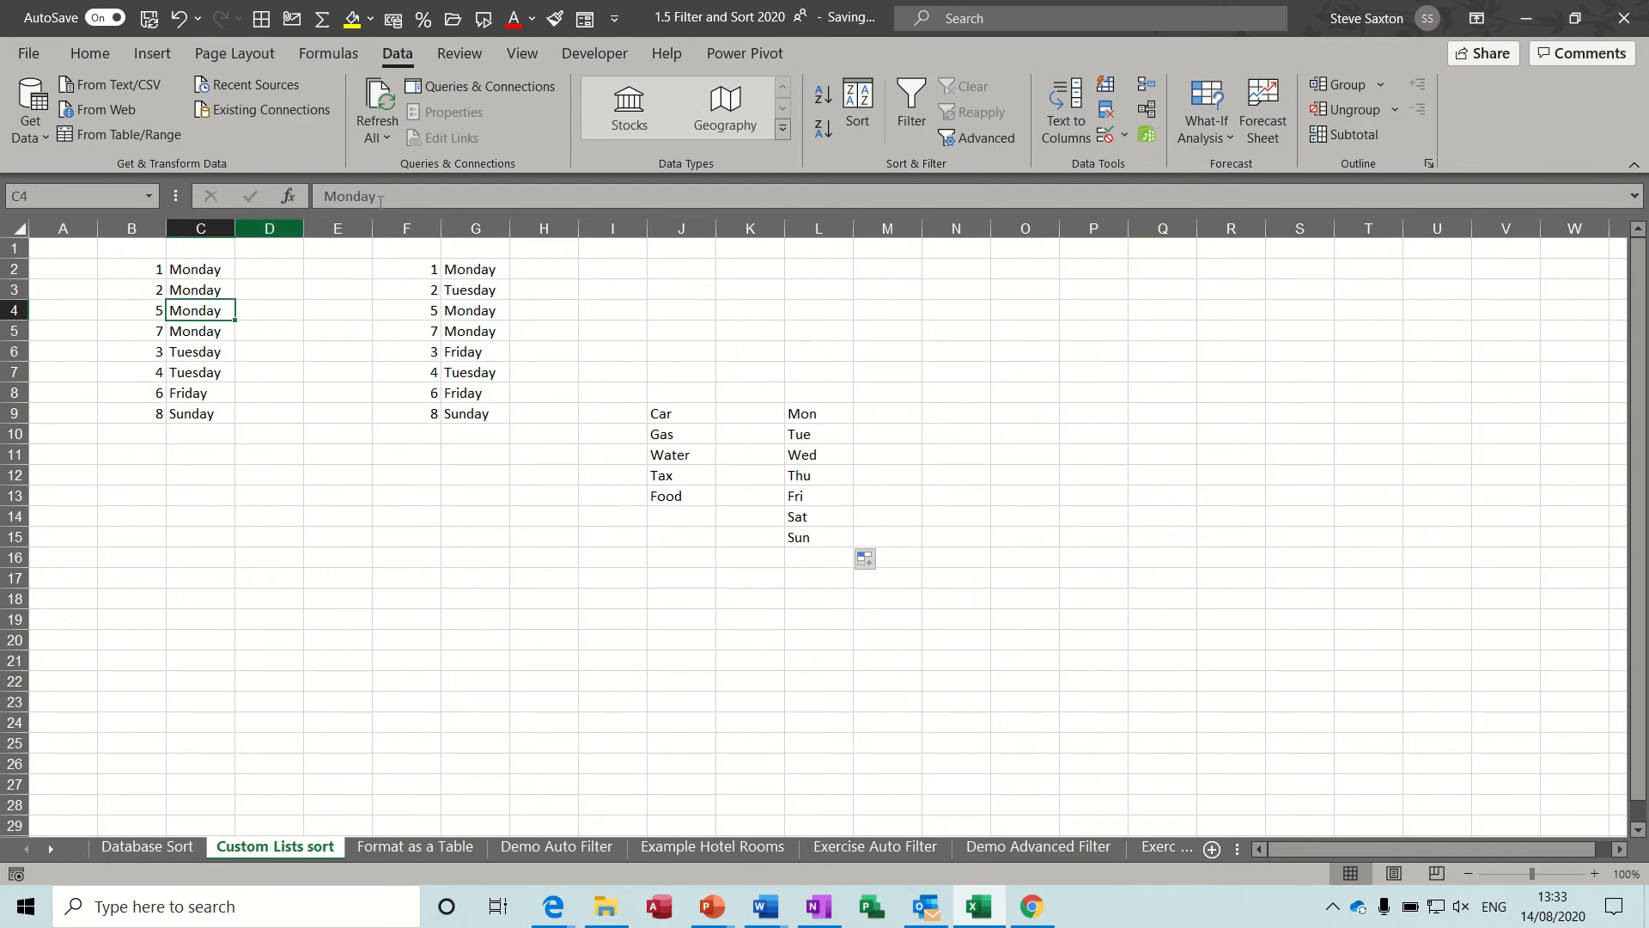
left_click(860, 103)
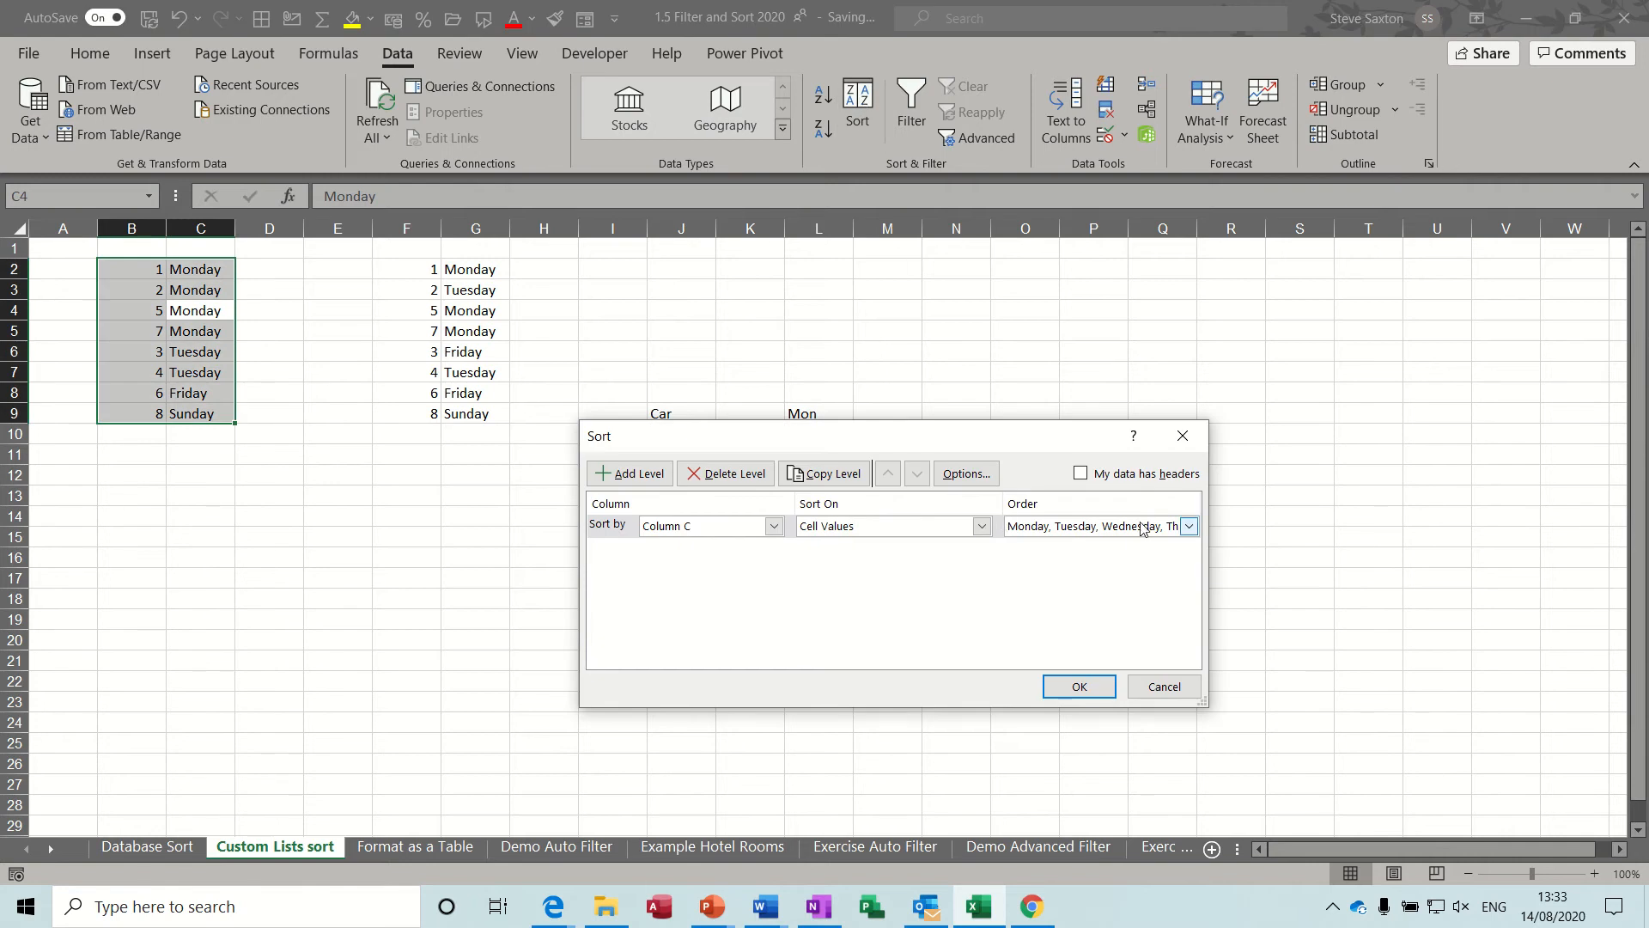
left_click(1188, 526)
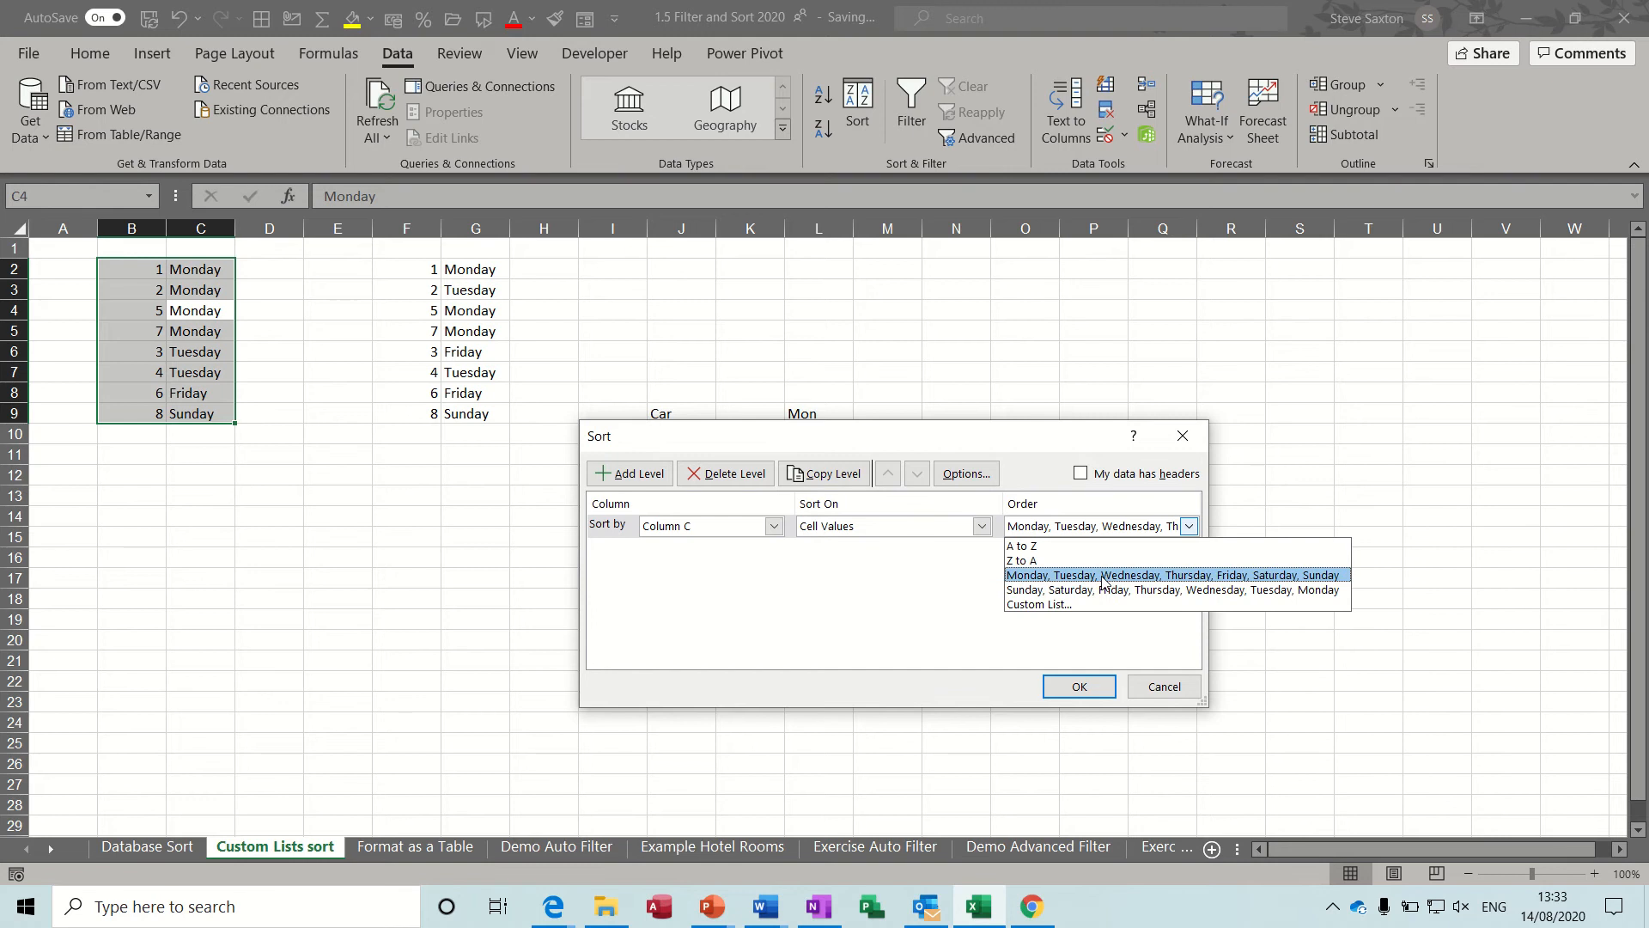
left_click(1164, 691)
left_click(1164, 694)
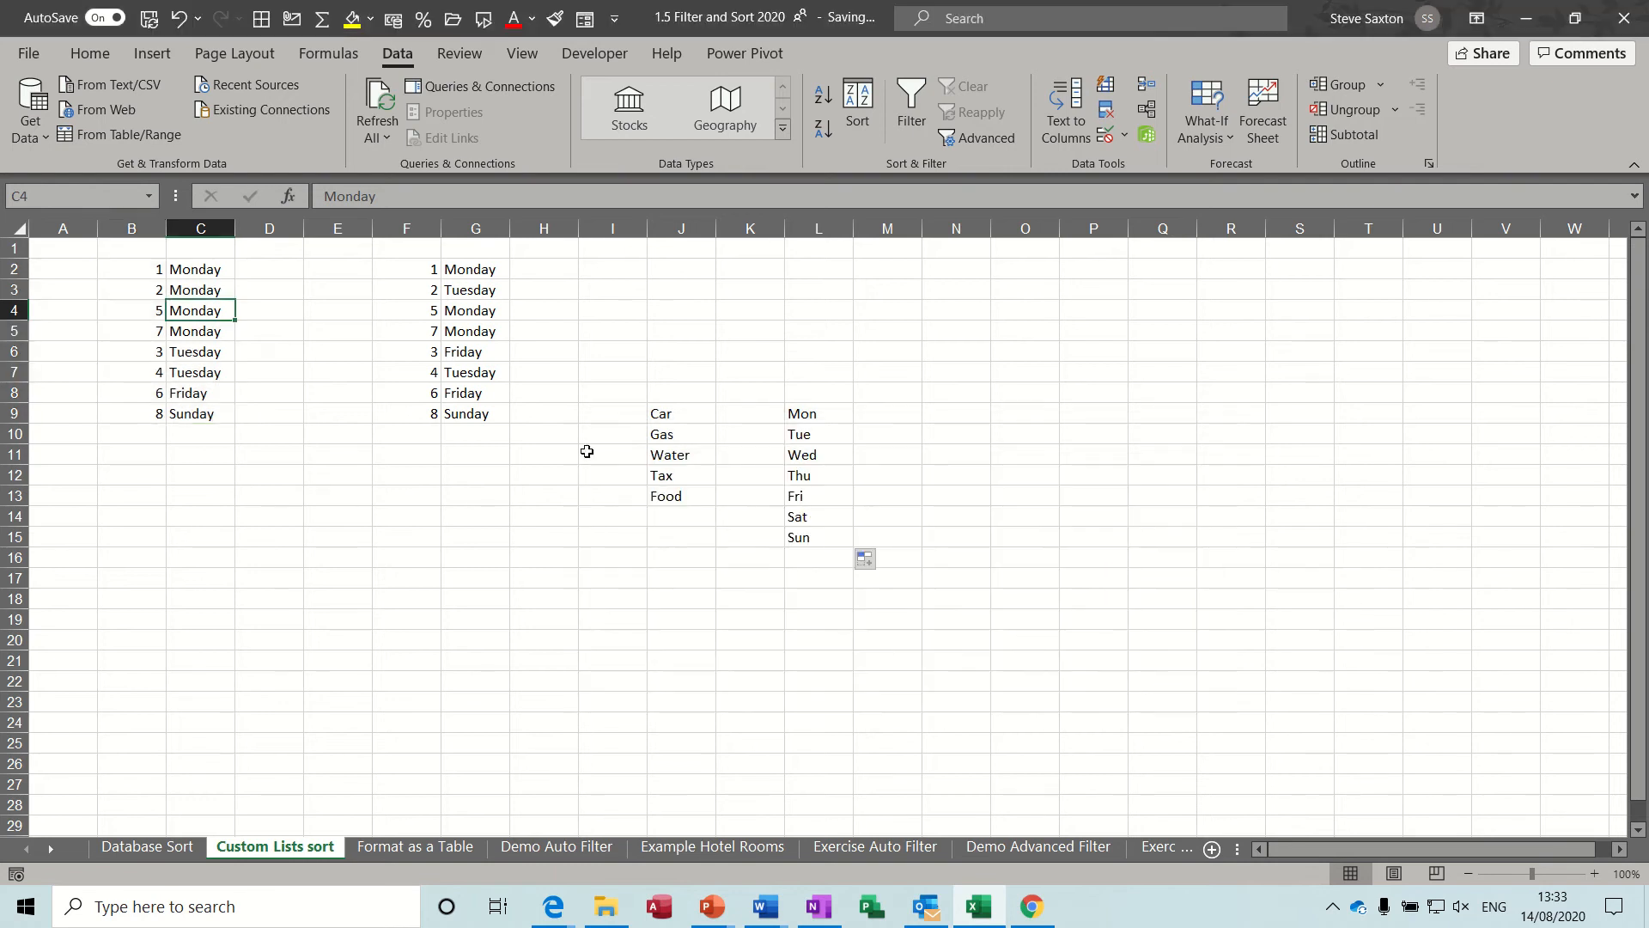
Start a custom sort of the day list in F2:G9 and set its order to the Monday, Tuesday, Wednesday custom list.
left_click(473, 315)
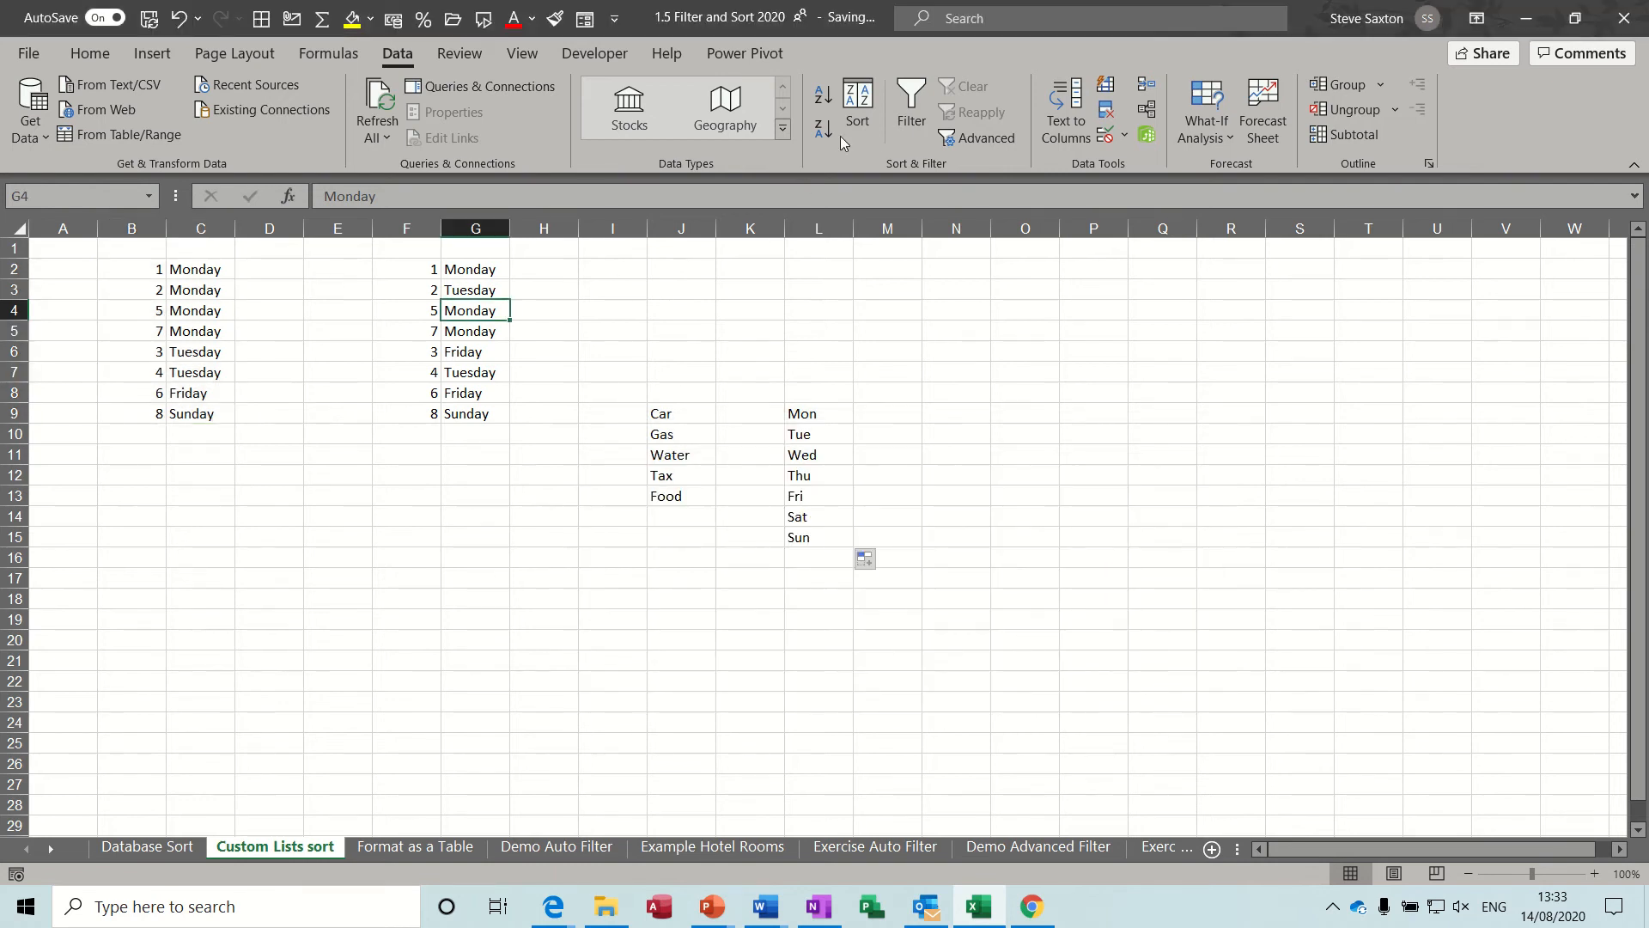
left_click(857, 107)
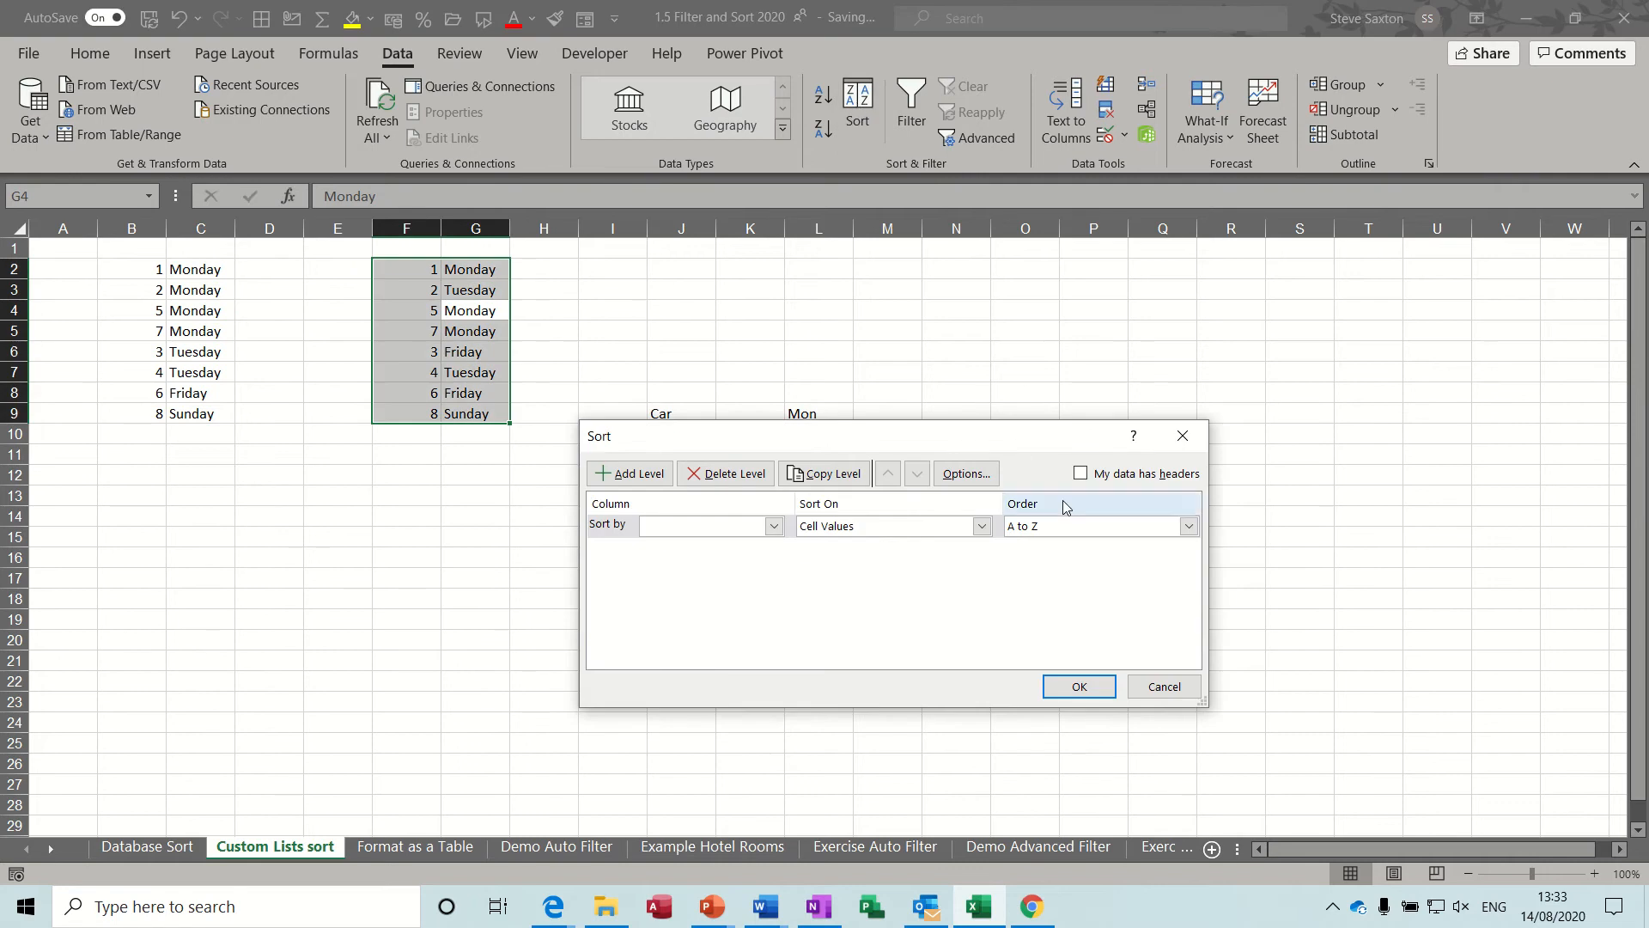
left_click(1189, 527)
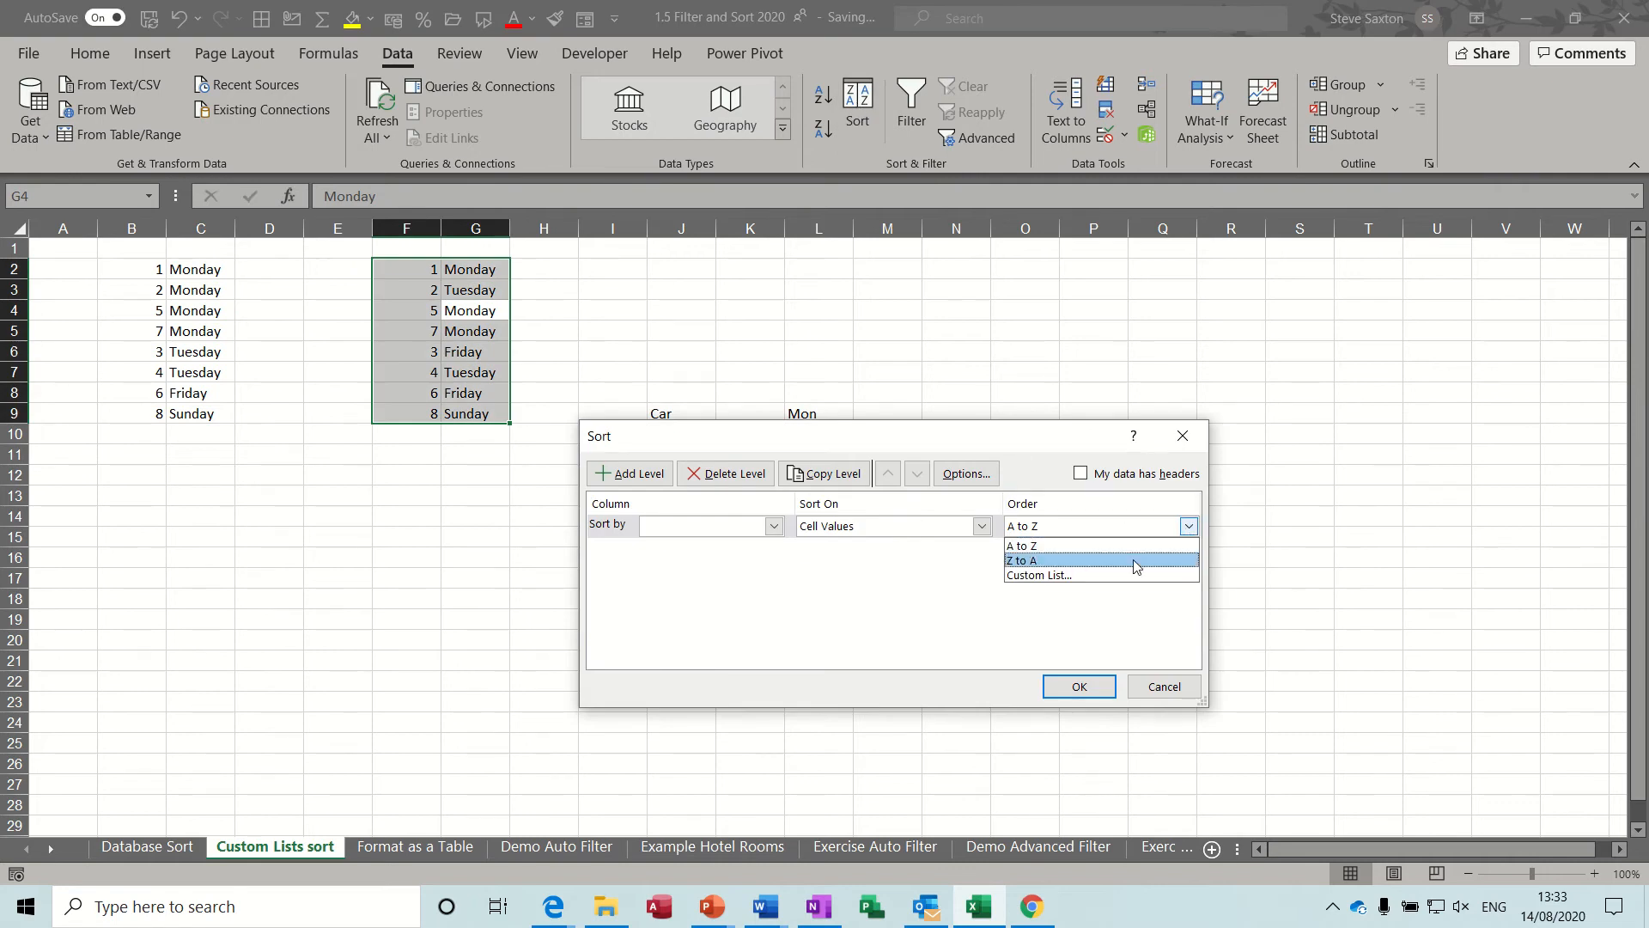
left_click(1105, 575)
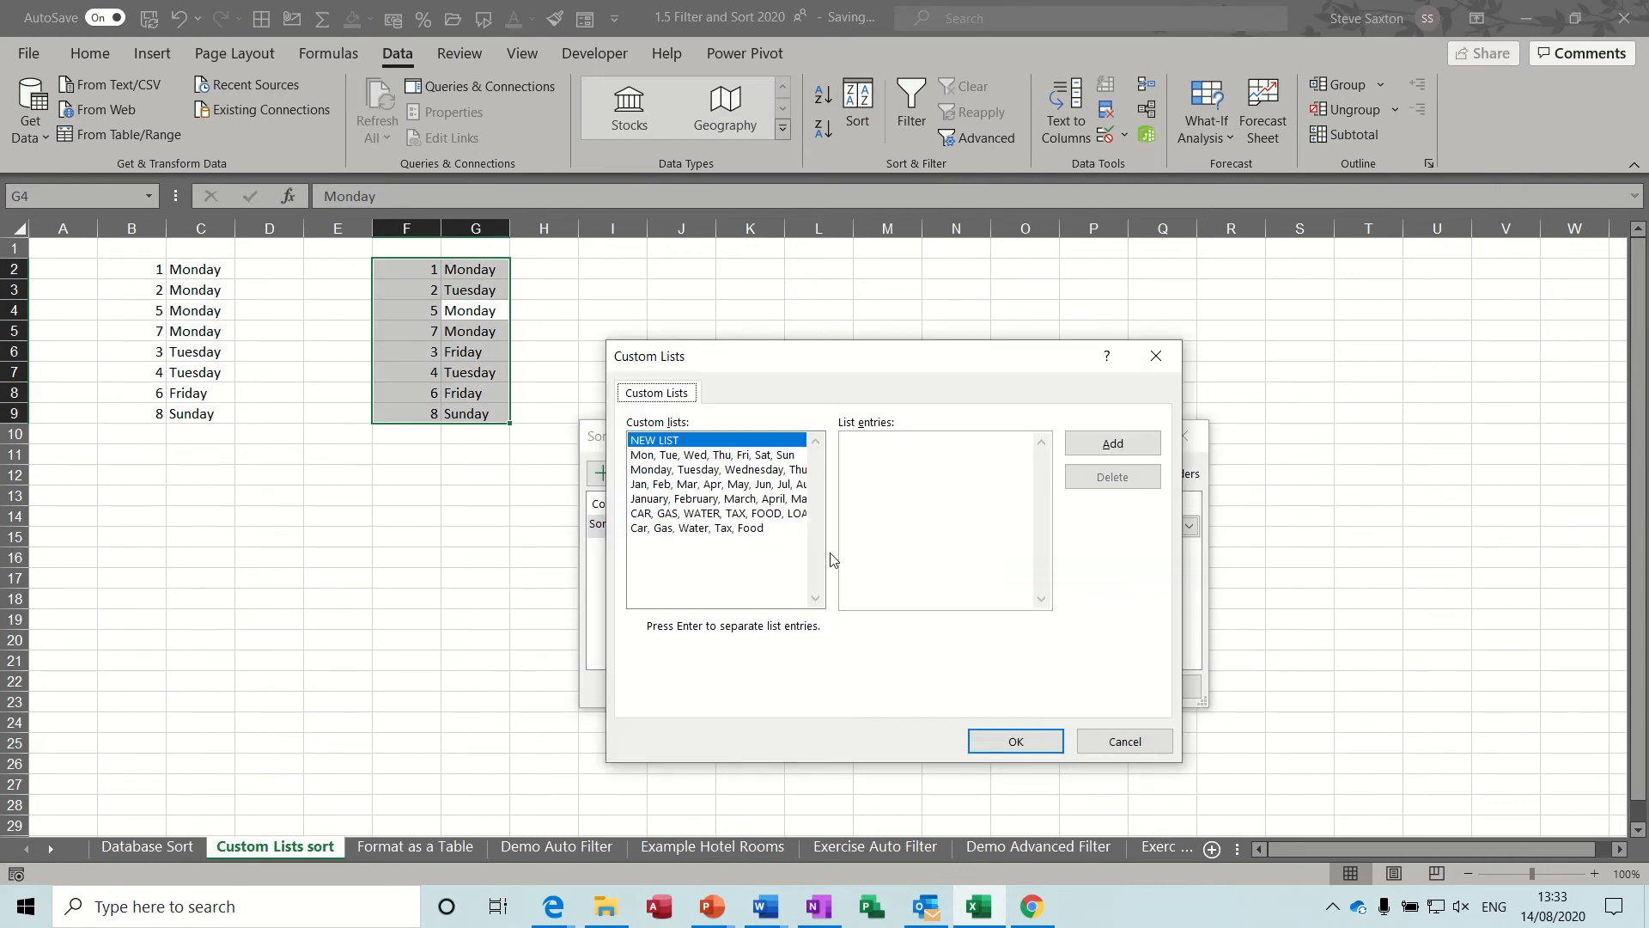
left_click(639, 472)
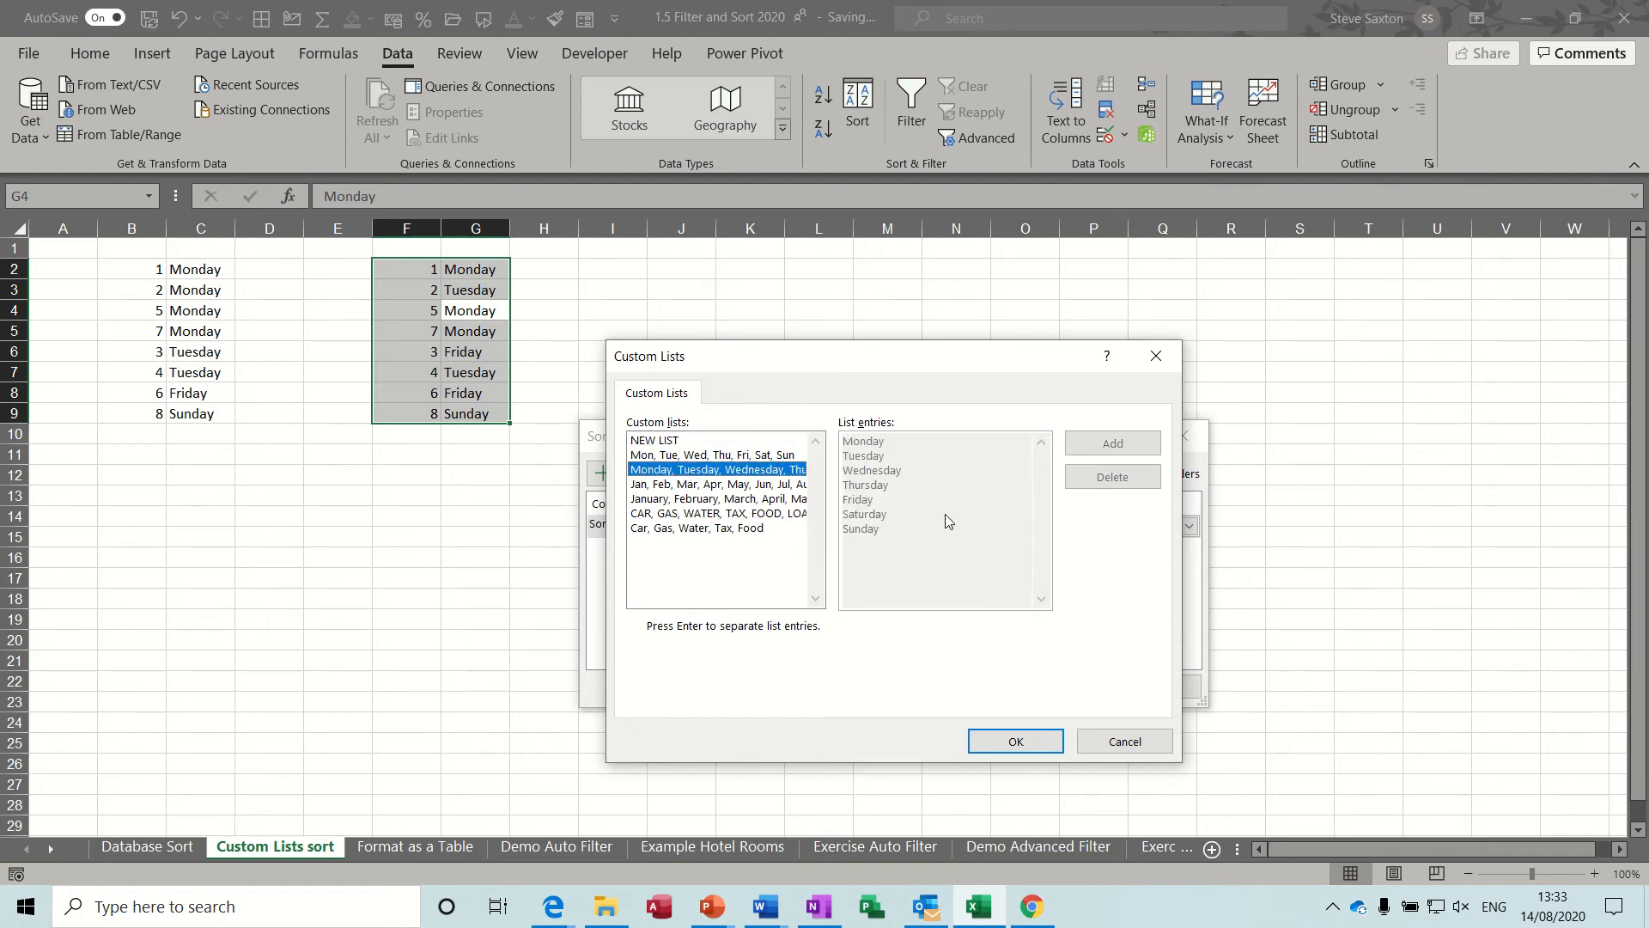
left_click(1007, 746)
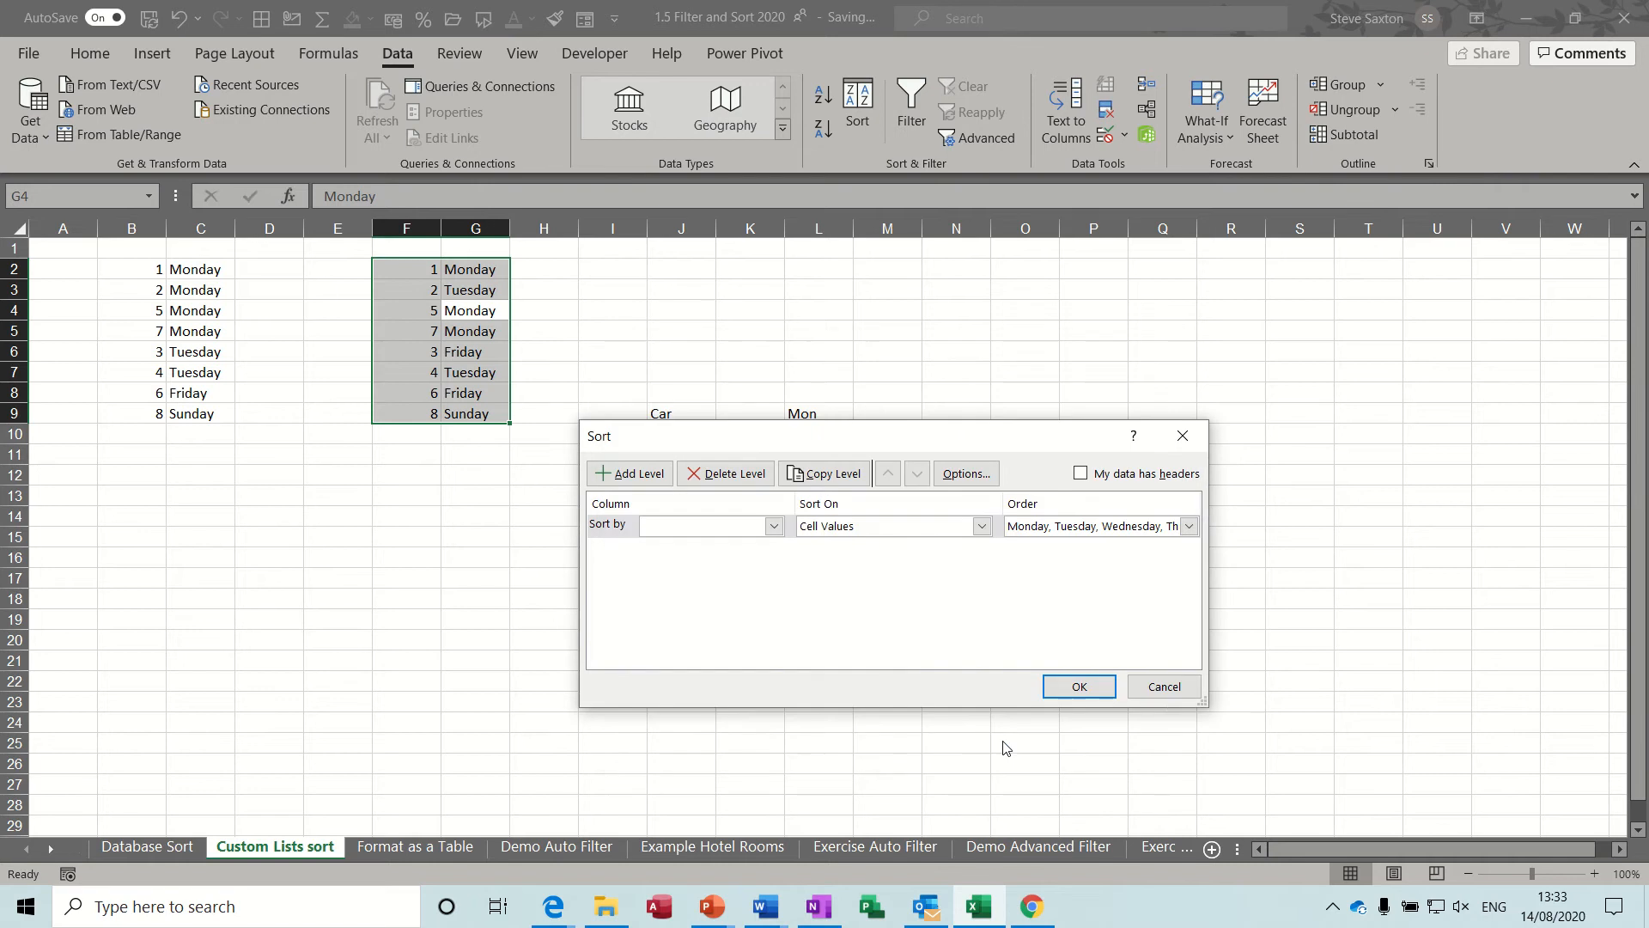
left_click(1076, 688)
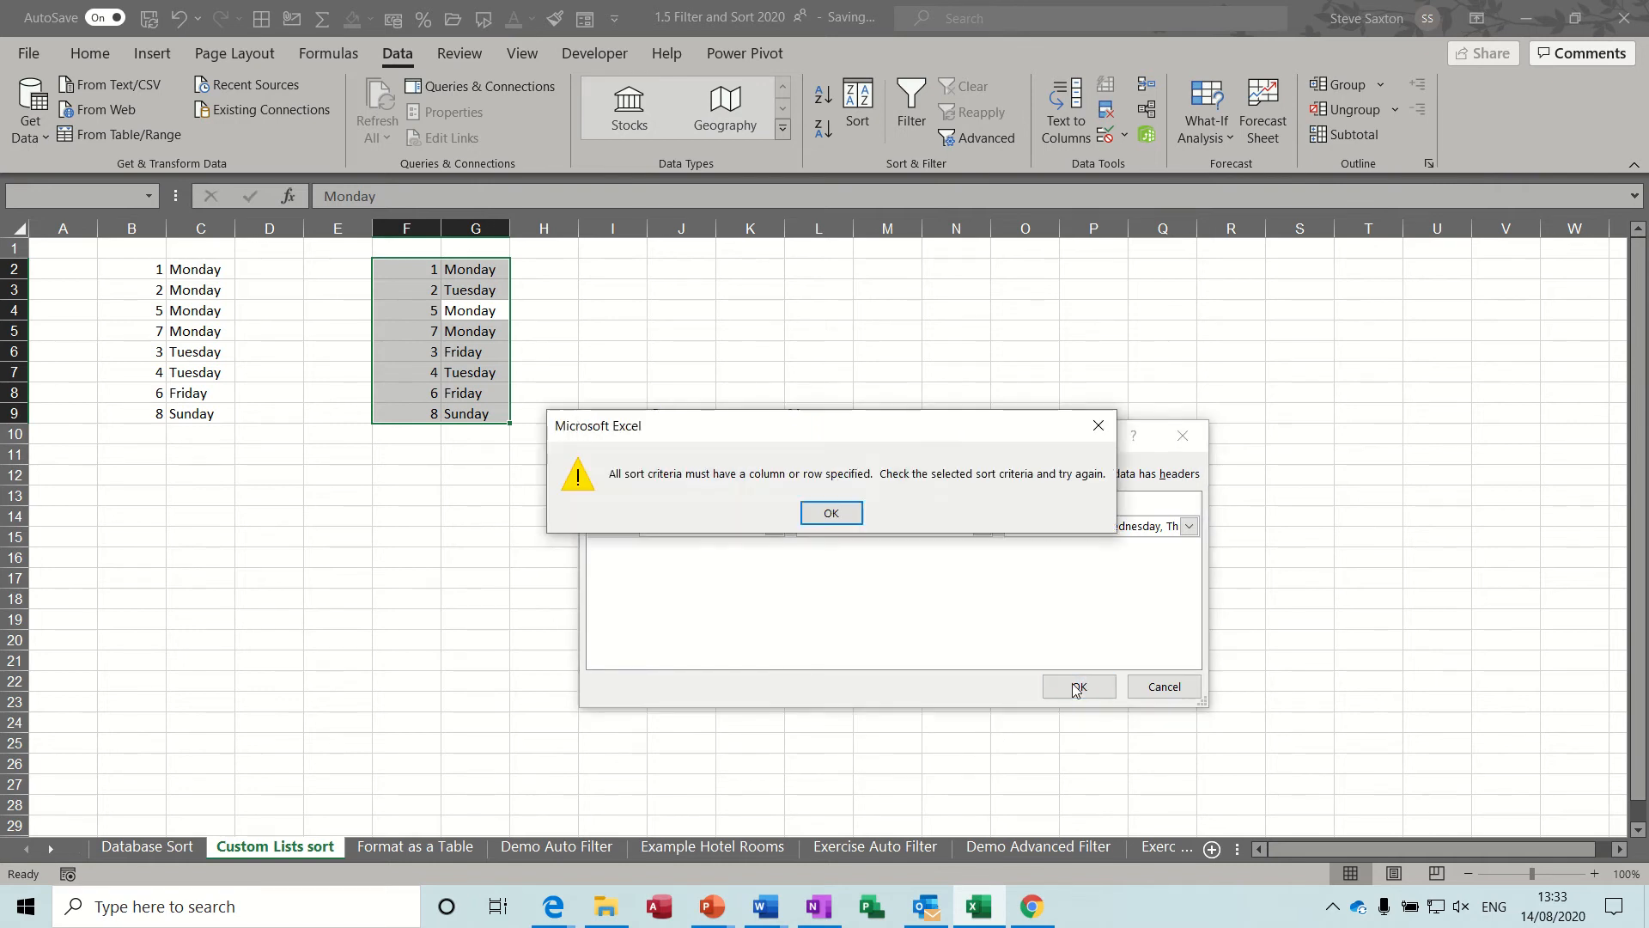
left_click(832, 513)
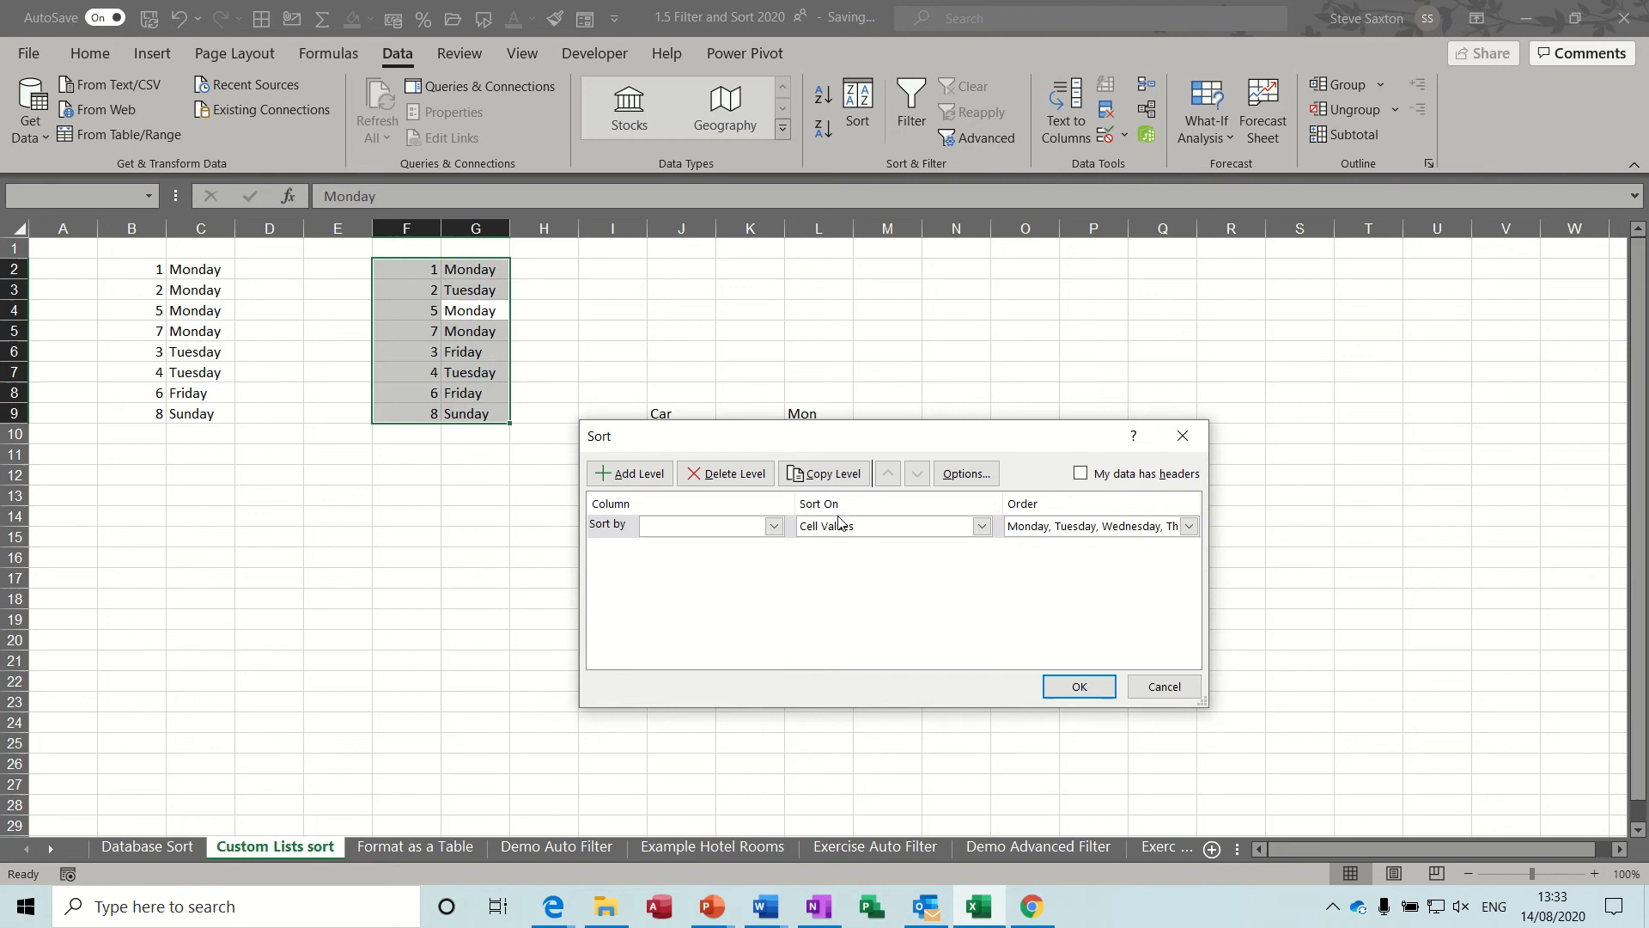
Choose Column G as the column to sort by and apply the sort.
left_click(773, 527)
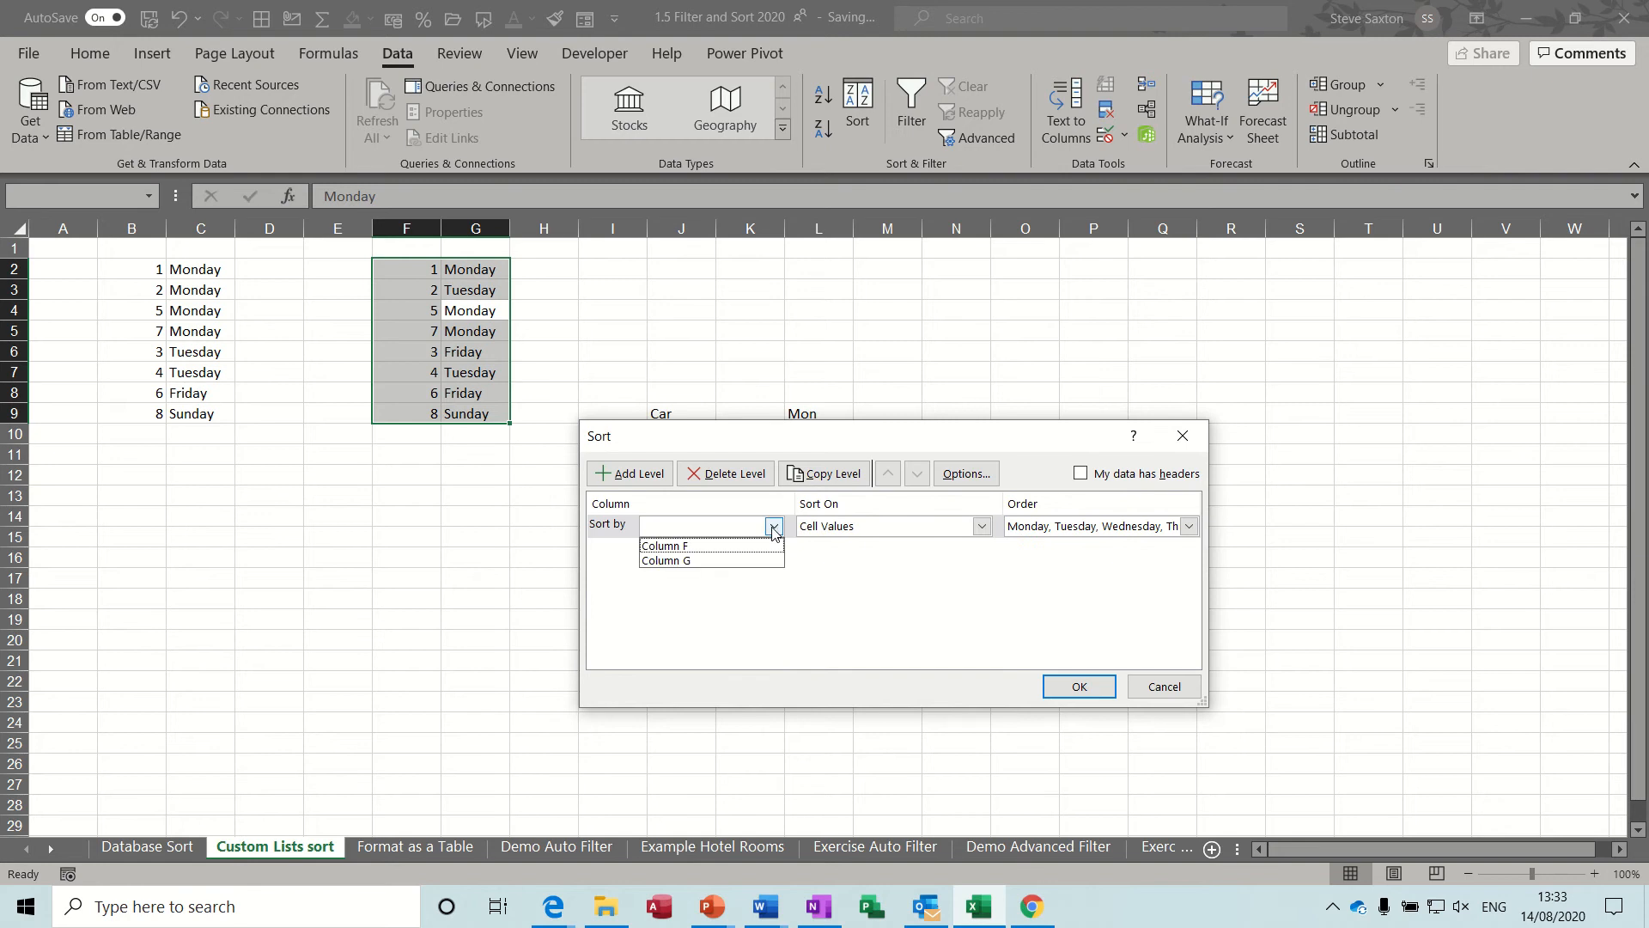
left_click(719, 560)
left_click(1068, 686)
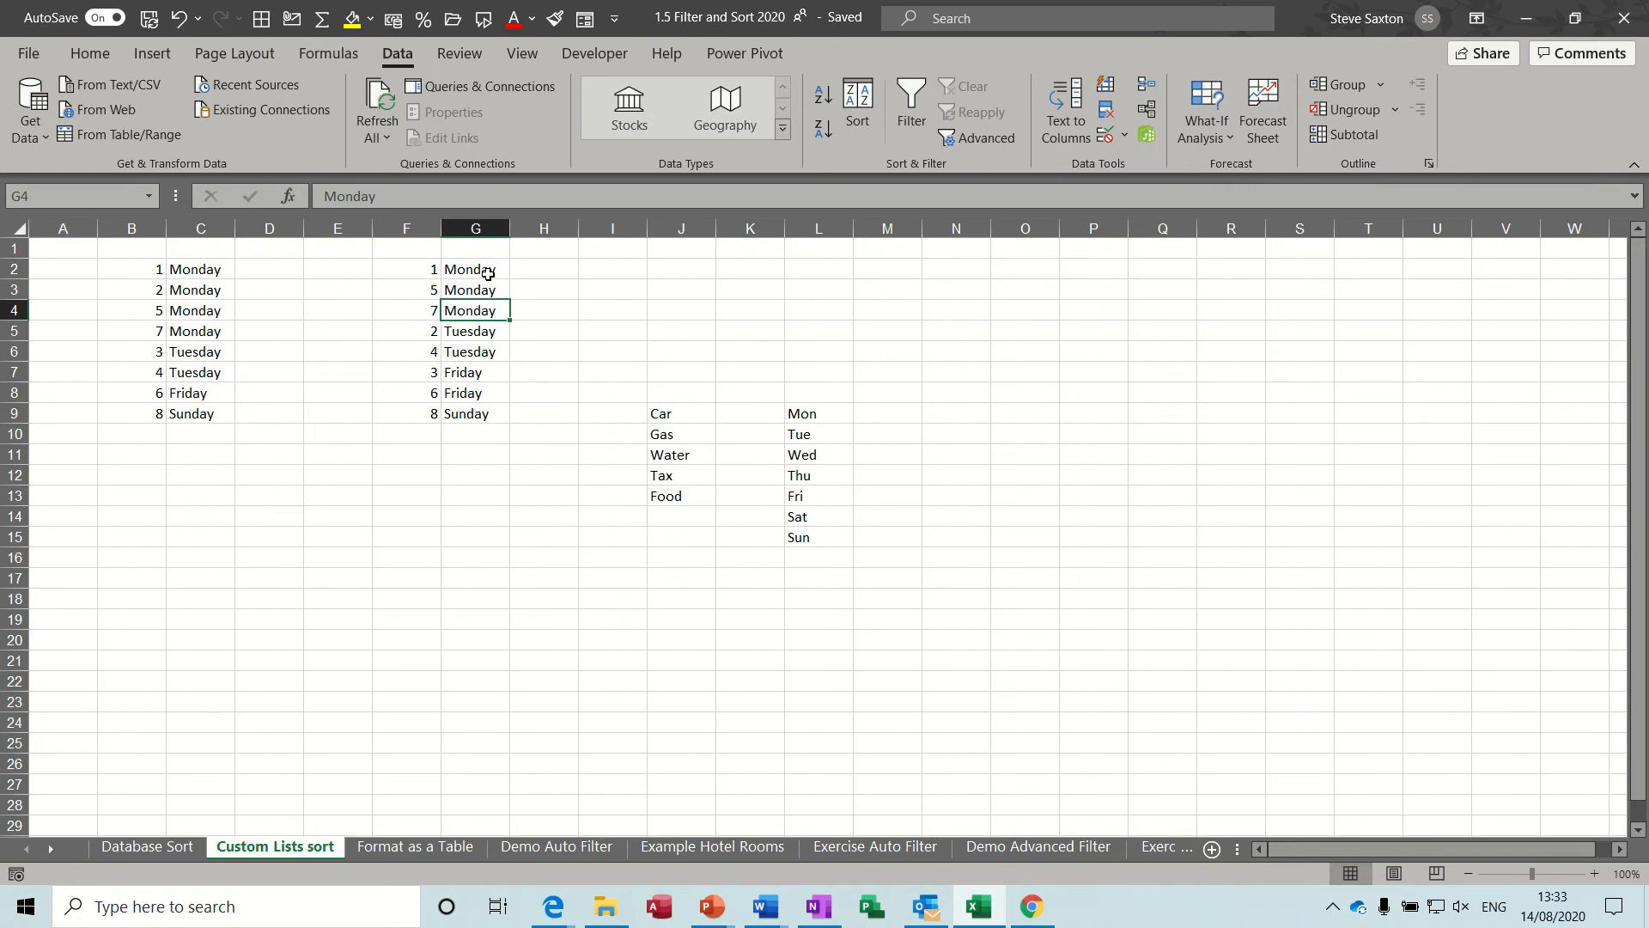
Check the sorted day order in G2:G9, from the Monday rows down to the last entry.
left_click_drag(488, 273, 474, 395)
left_click(475, 378)
left_click(477, 414)
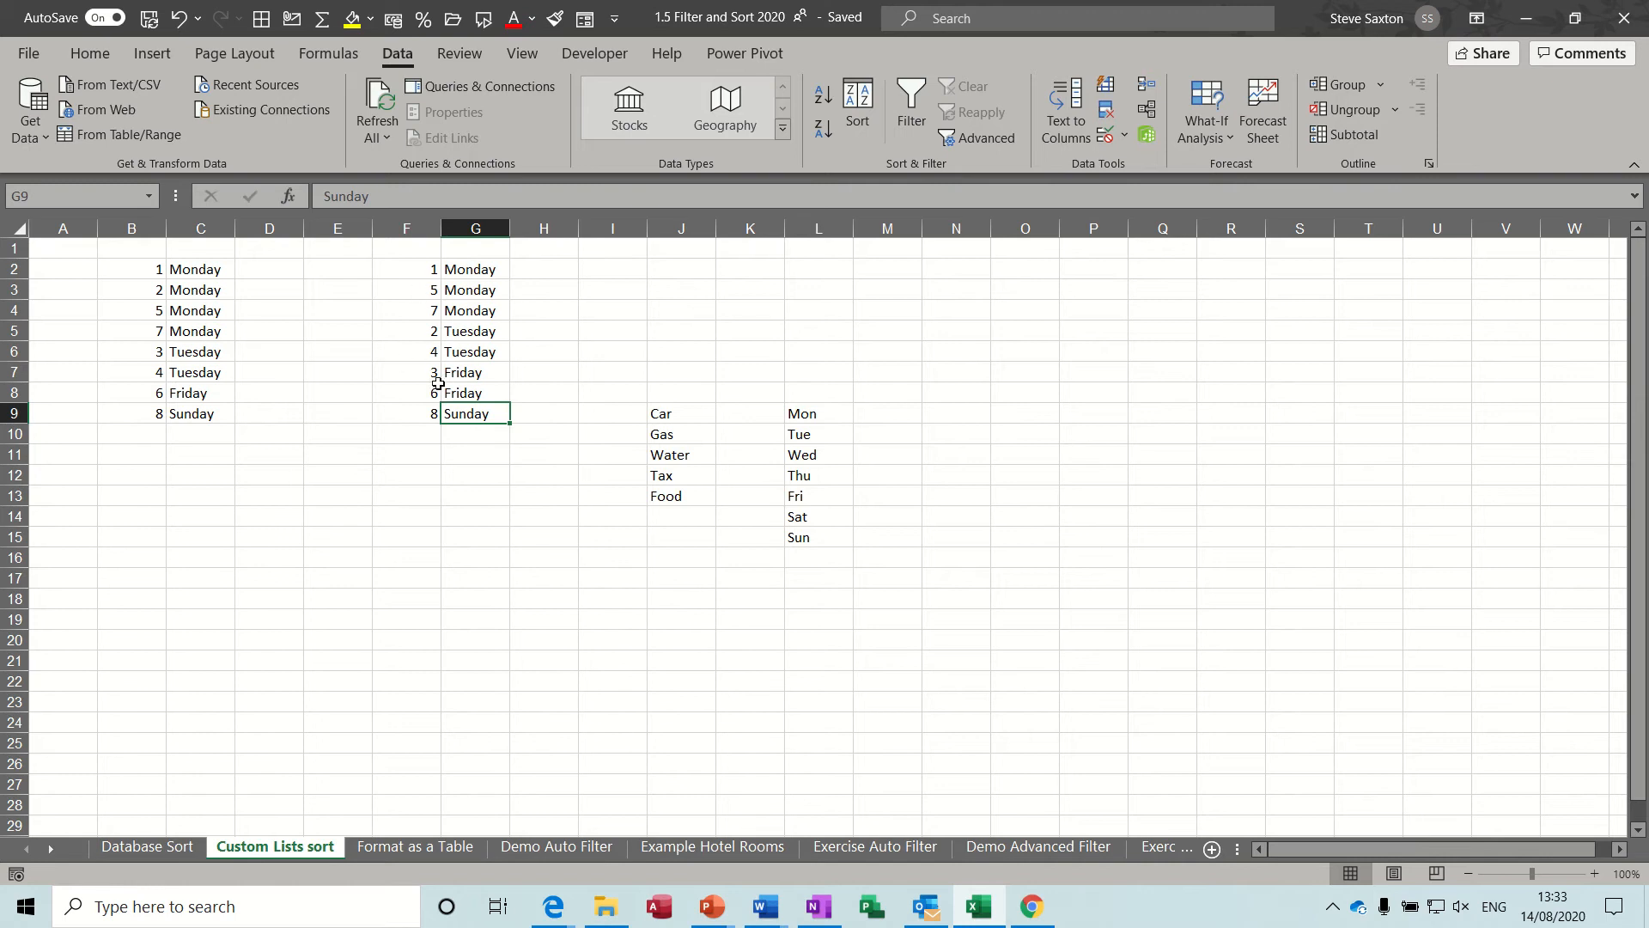
Compare the attendance data on the Format as a Table sheet with the Database Sort sheet, including its unformatted row 15.
left_click(398, 846)
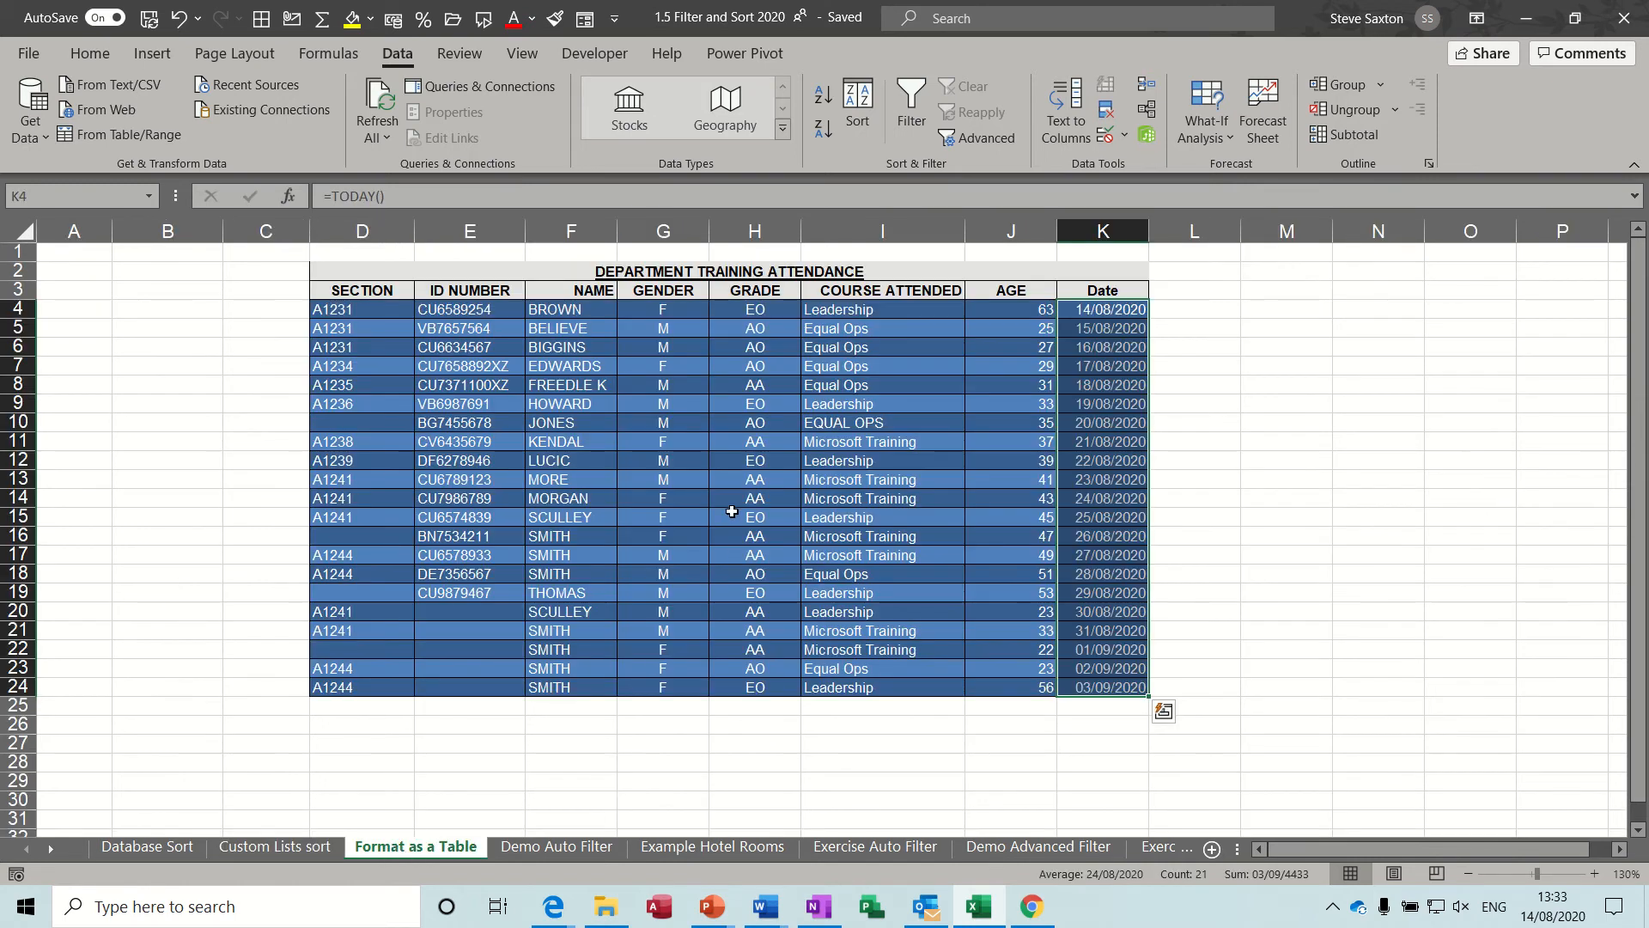
left_click(719, 495)
left_click(643, 361)
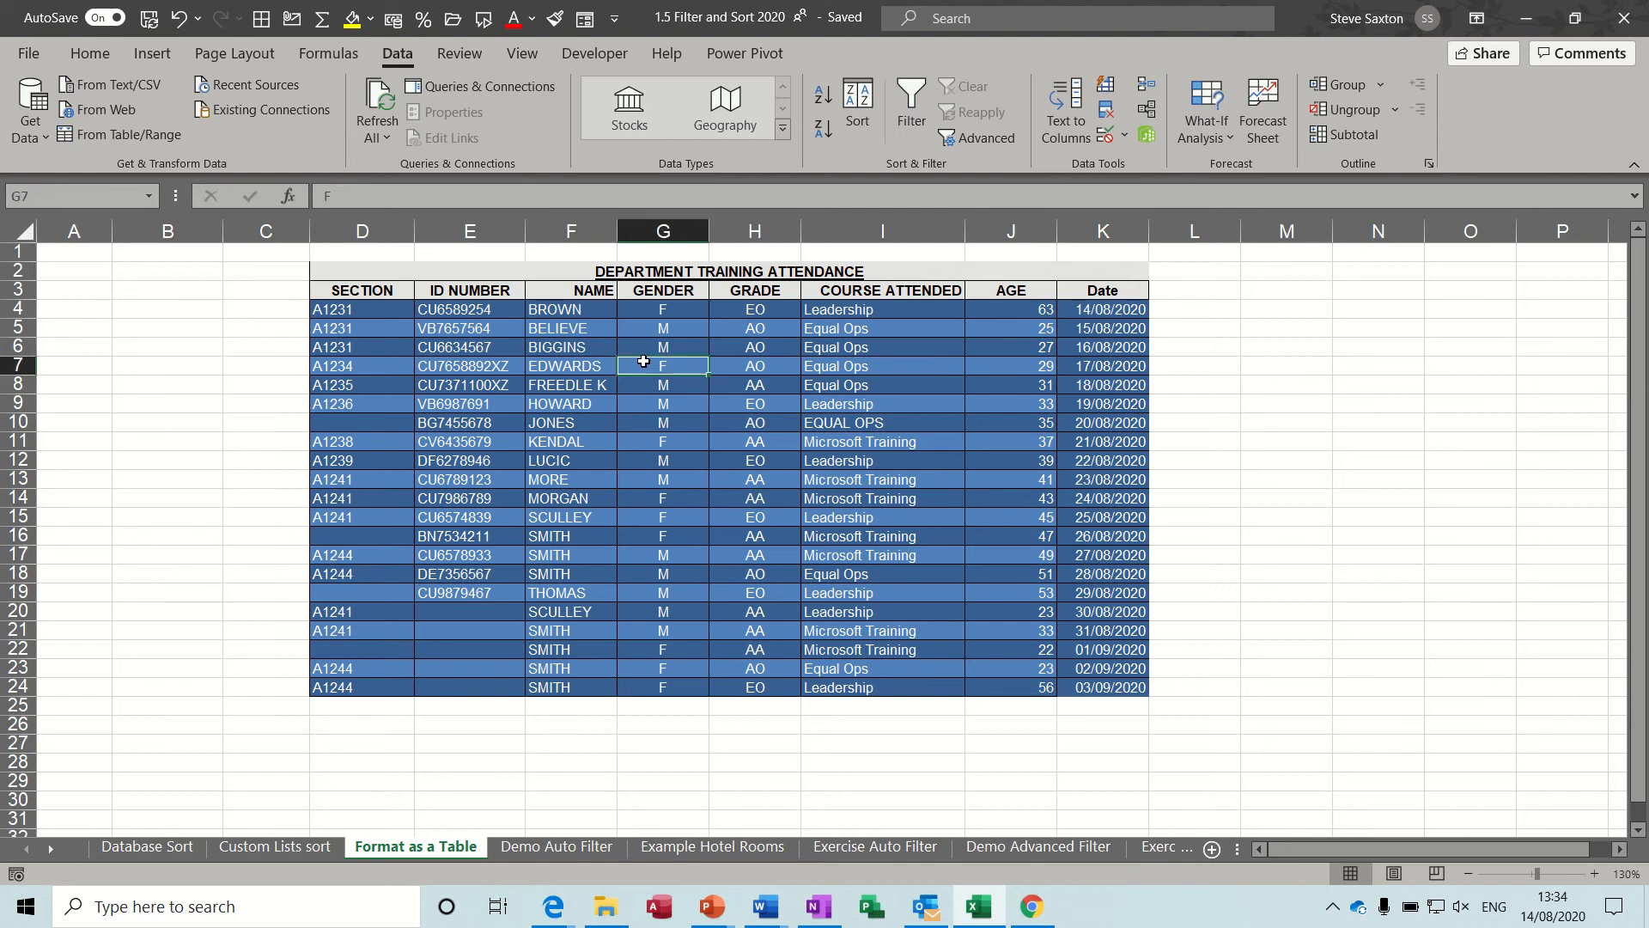
left_click(152, 847)
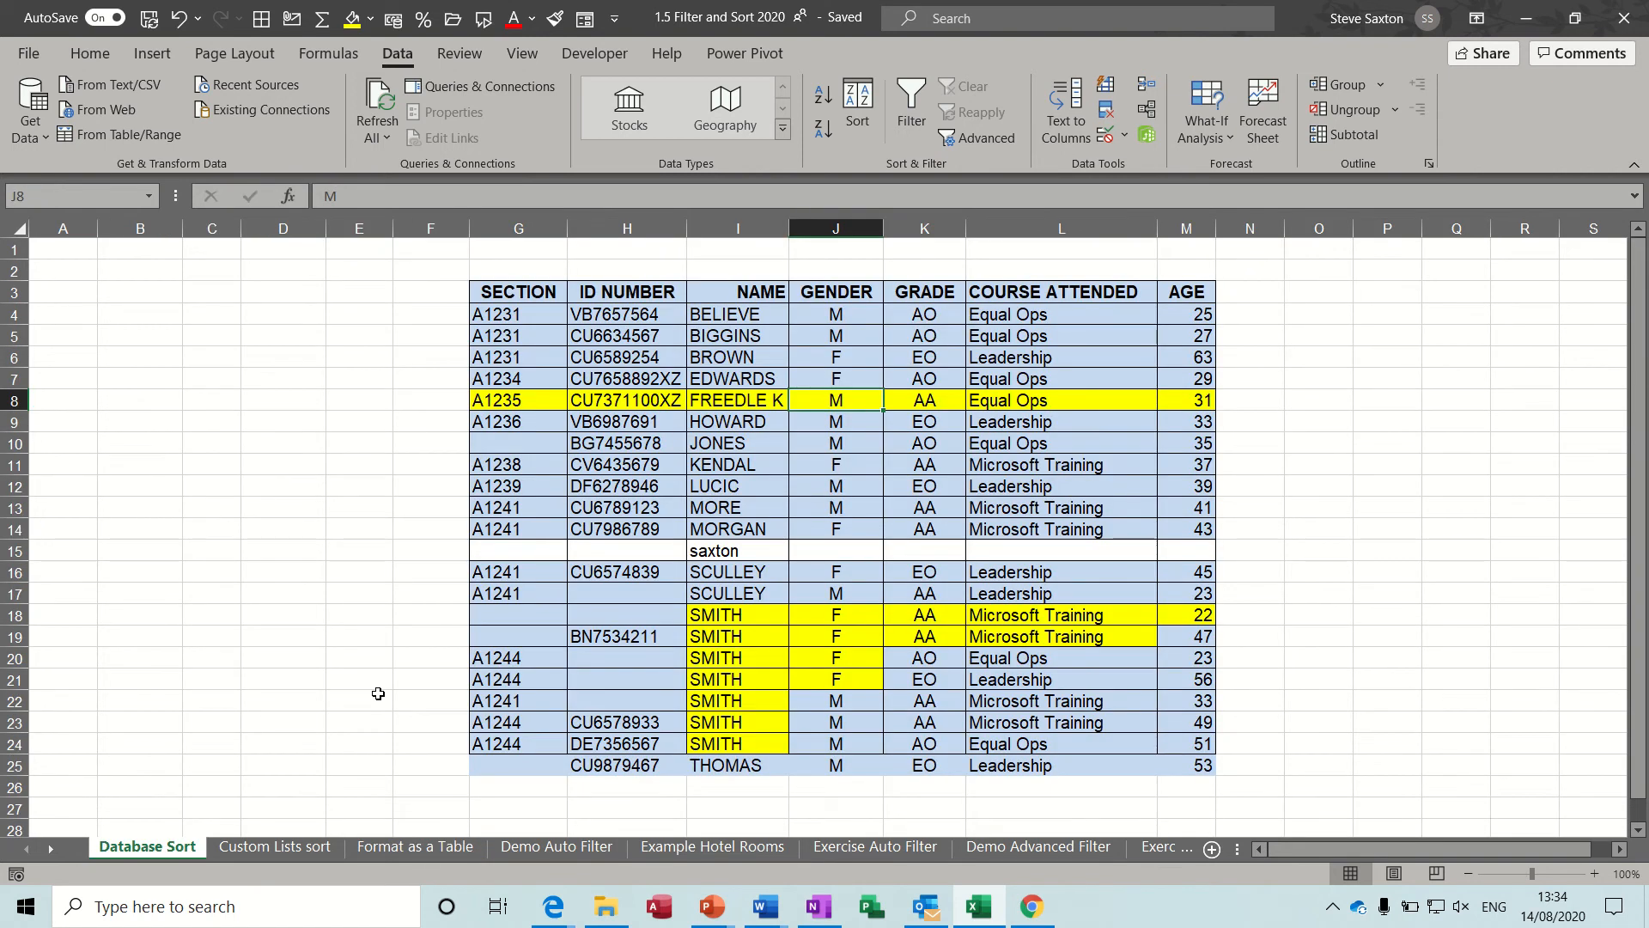
left_click(415, 847)
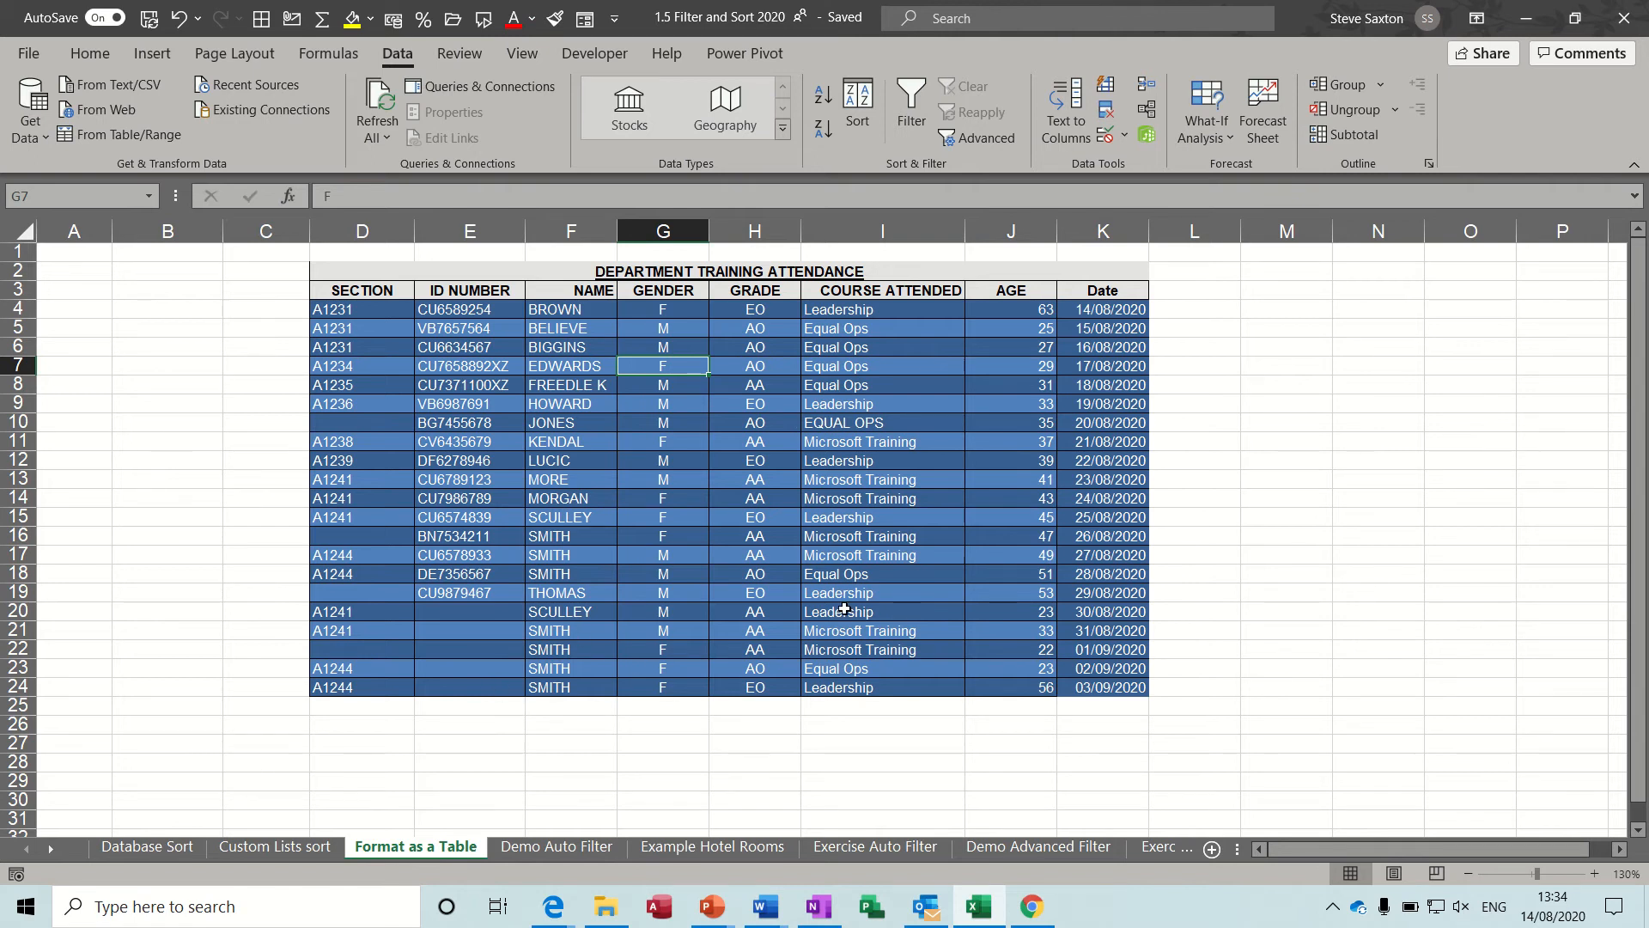
left_click(158, 846)
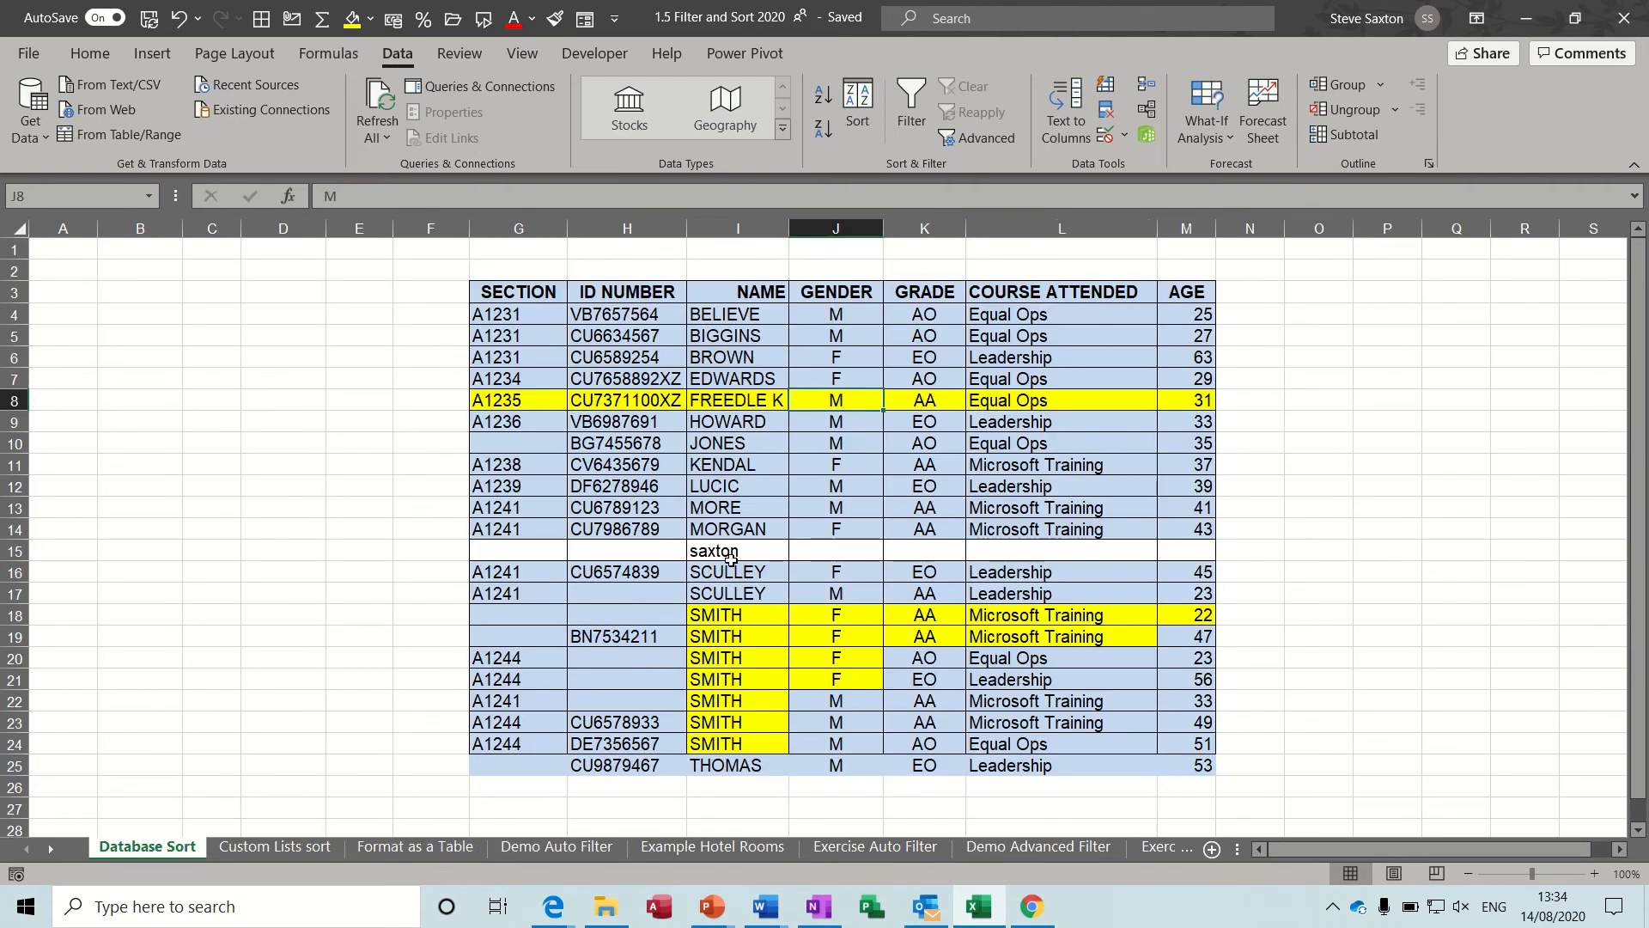
mouse_move(616, 558)
left_mouse_down()
mouse_move(799, 551)
mouse_move(626, 551)
left_mouse_up()
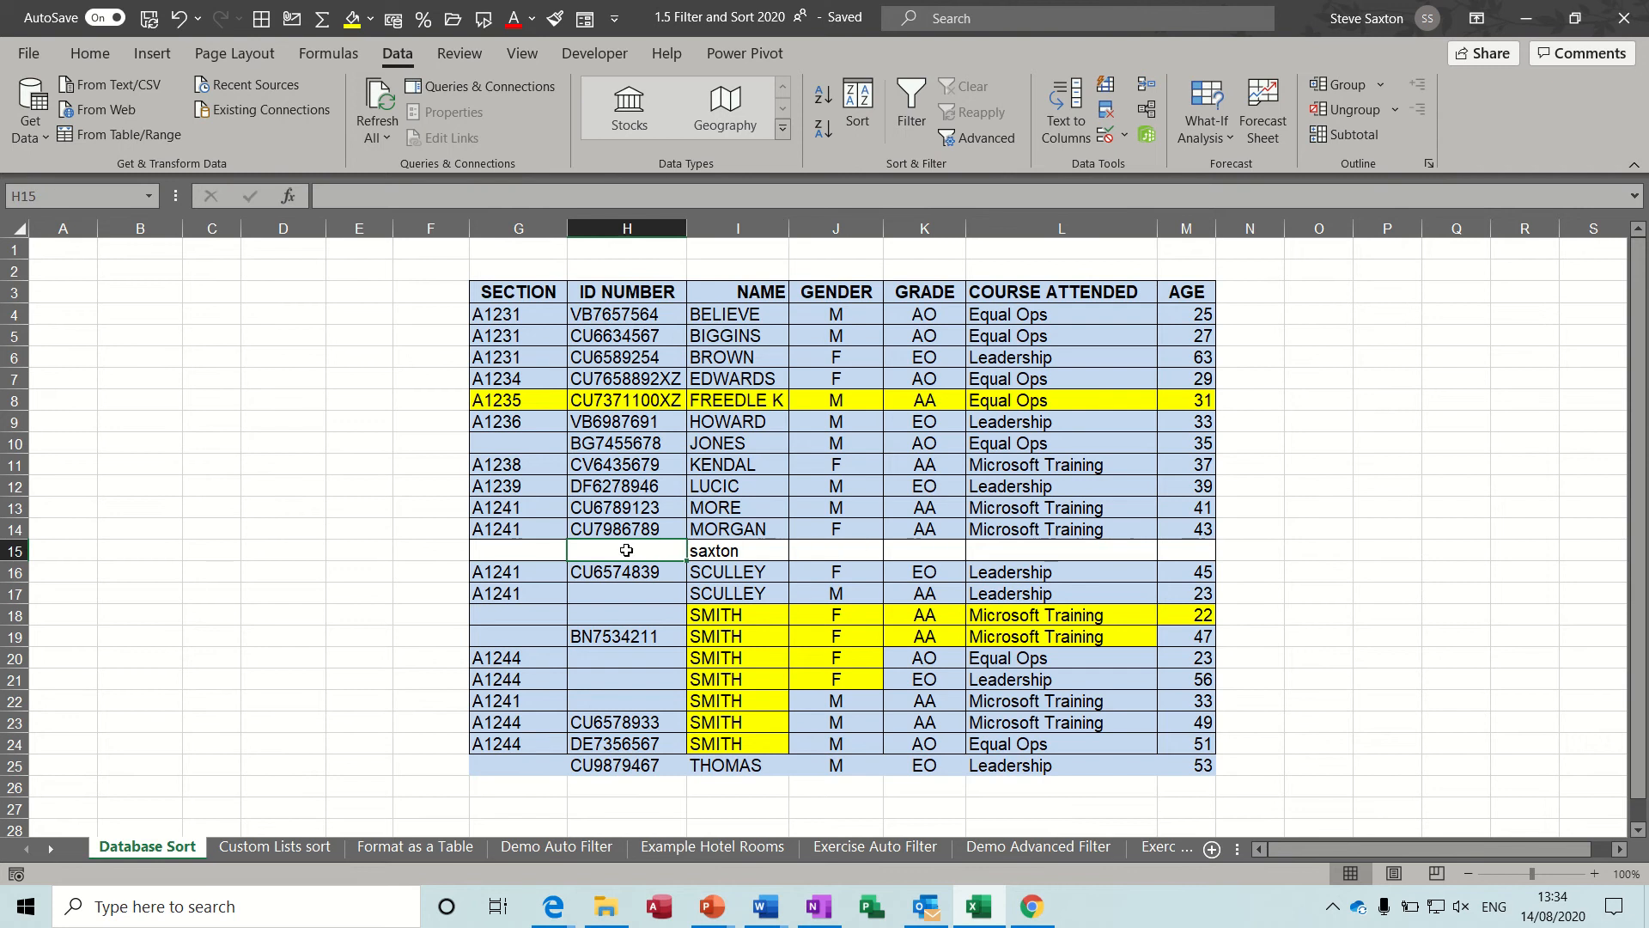
Format D3:K24 on the Format as a Table sheet as a table with headers in the blue dark style, excluding the title row.
left_click(386, 846)
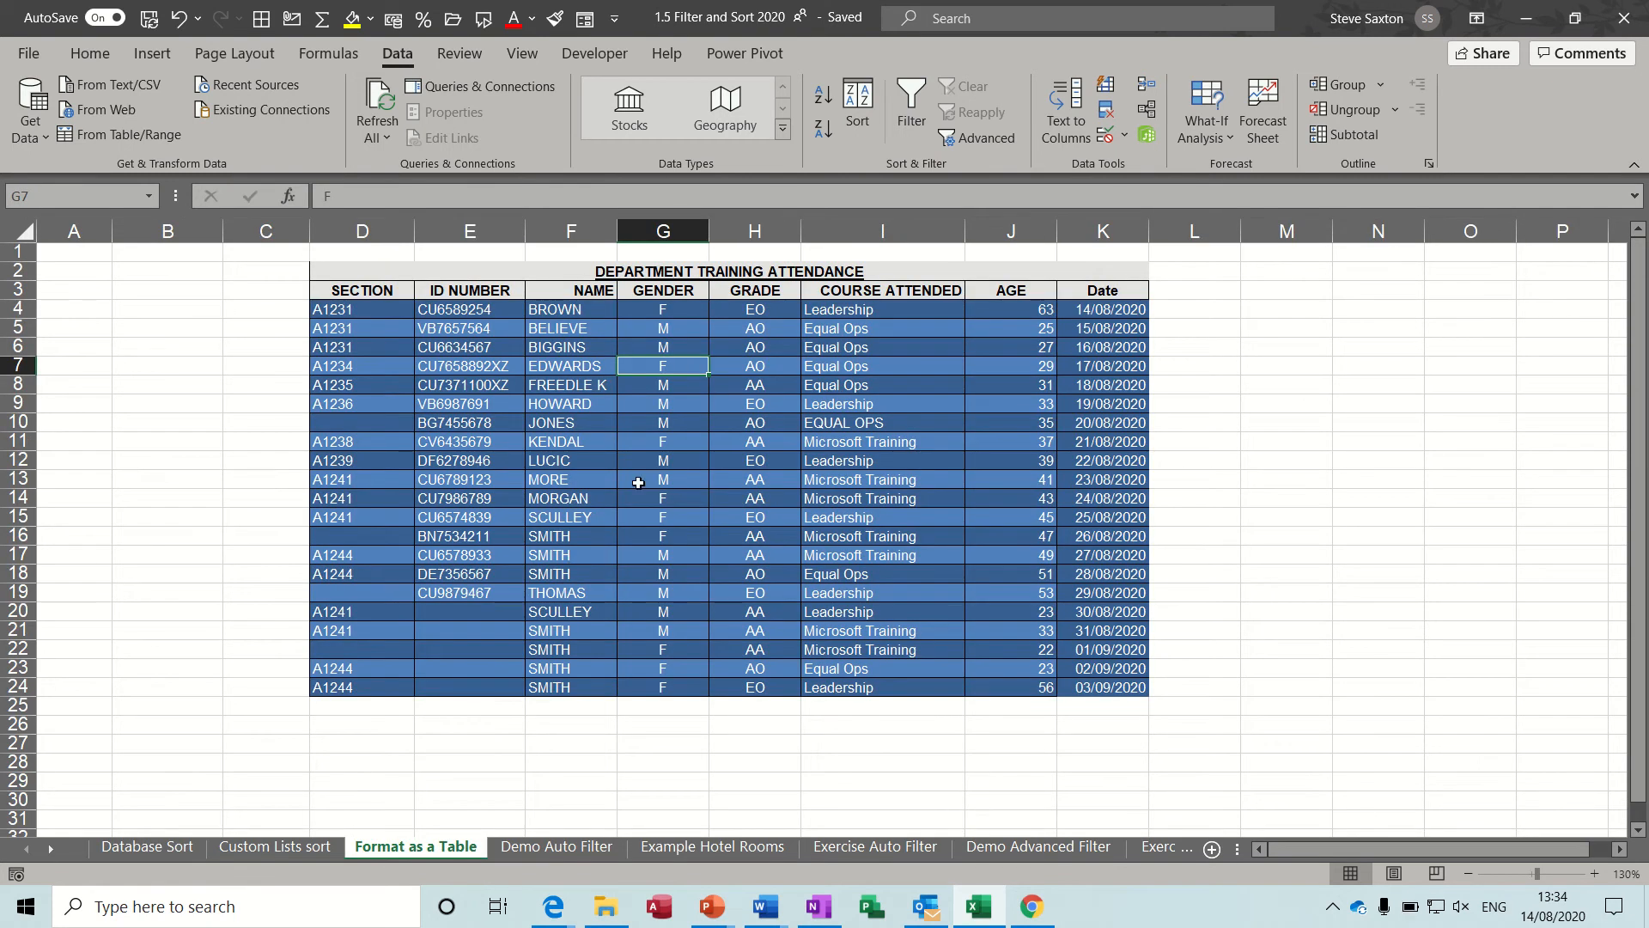
left_click(94, 55)
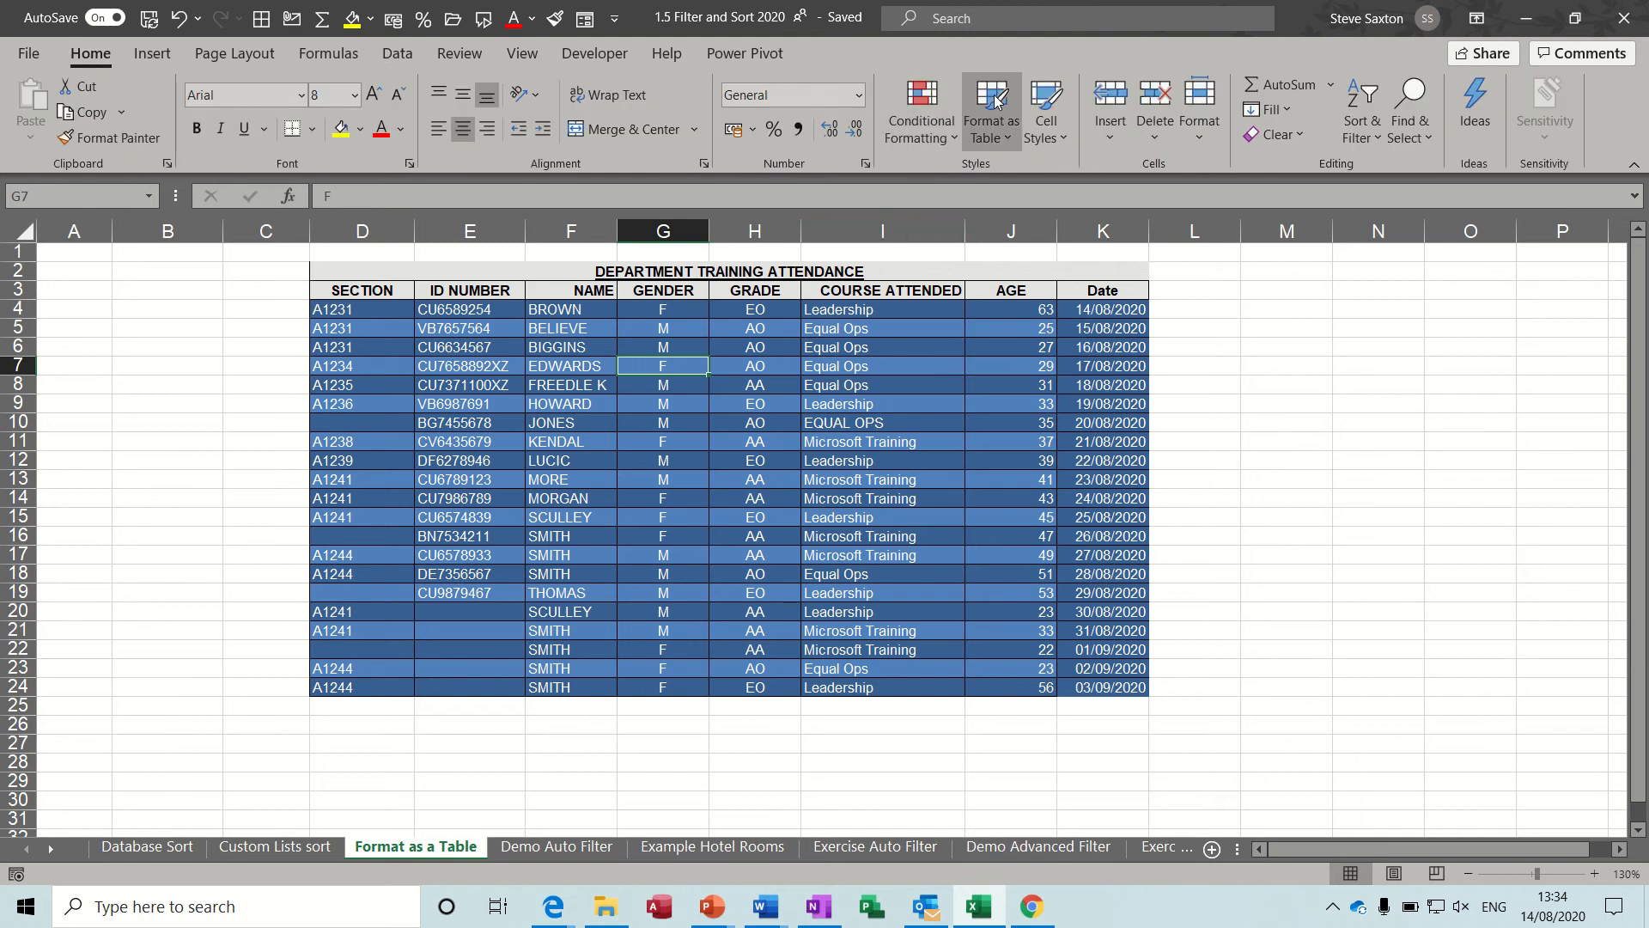
left_click(1002, 123)
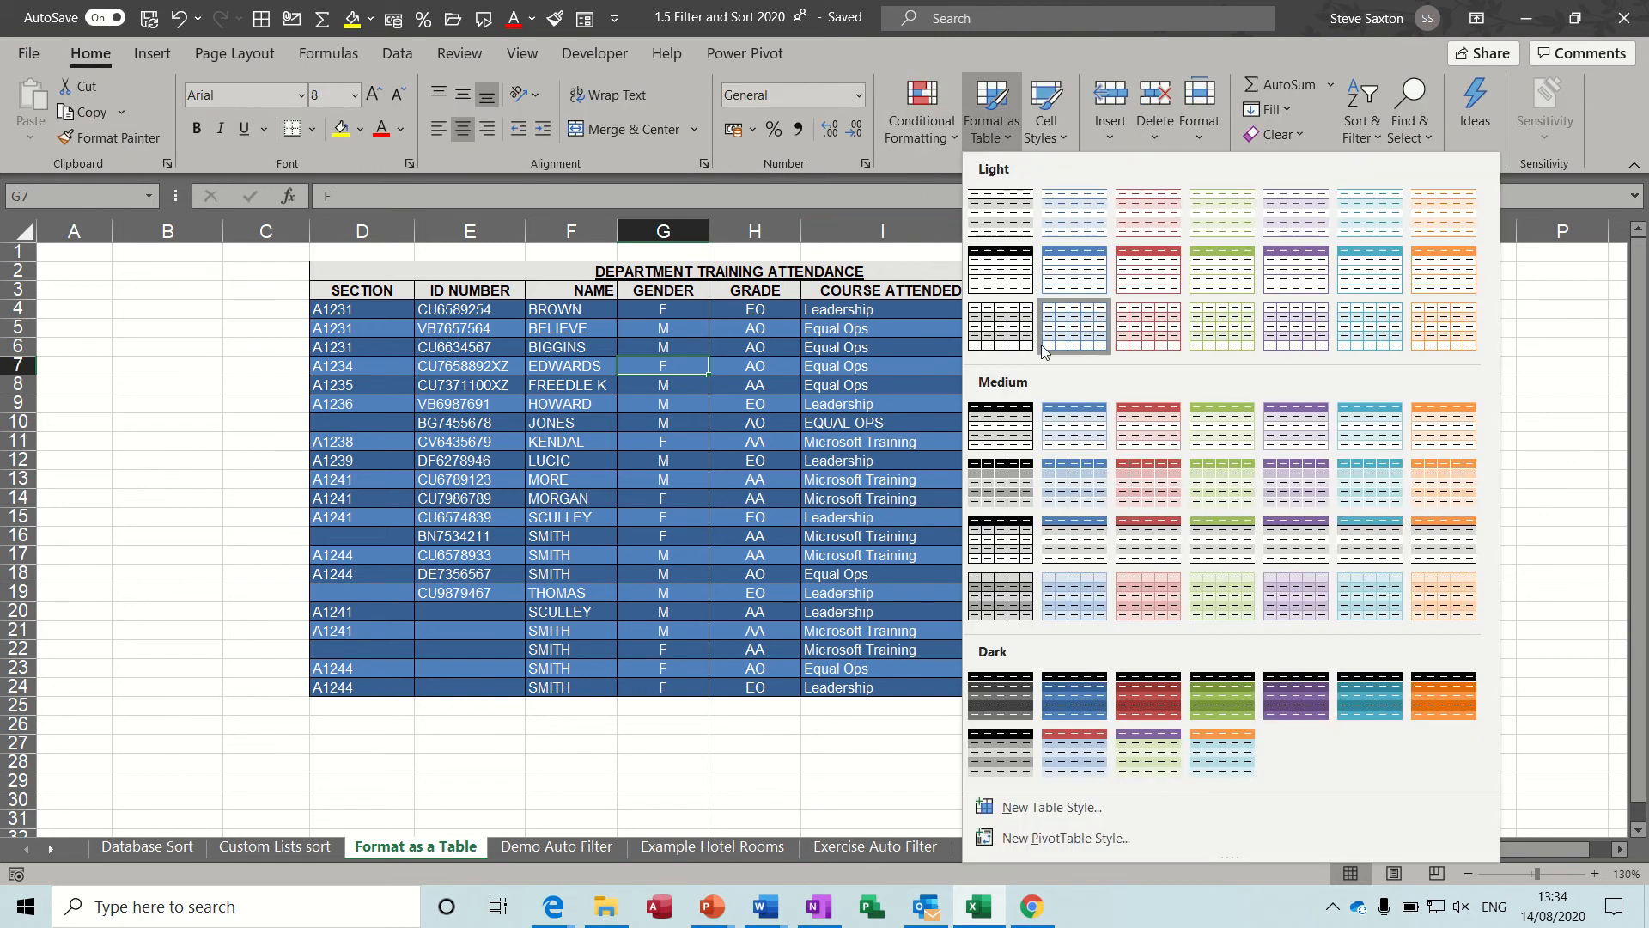
left_click(1079, 703)
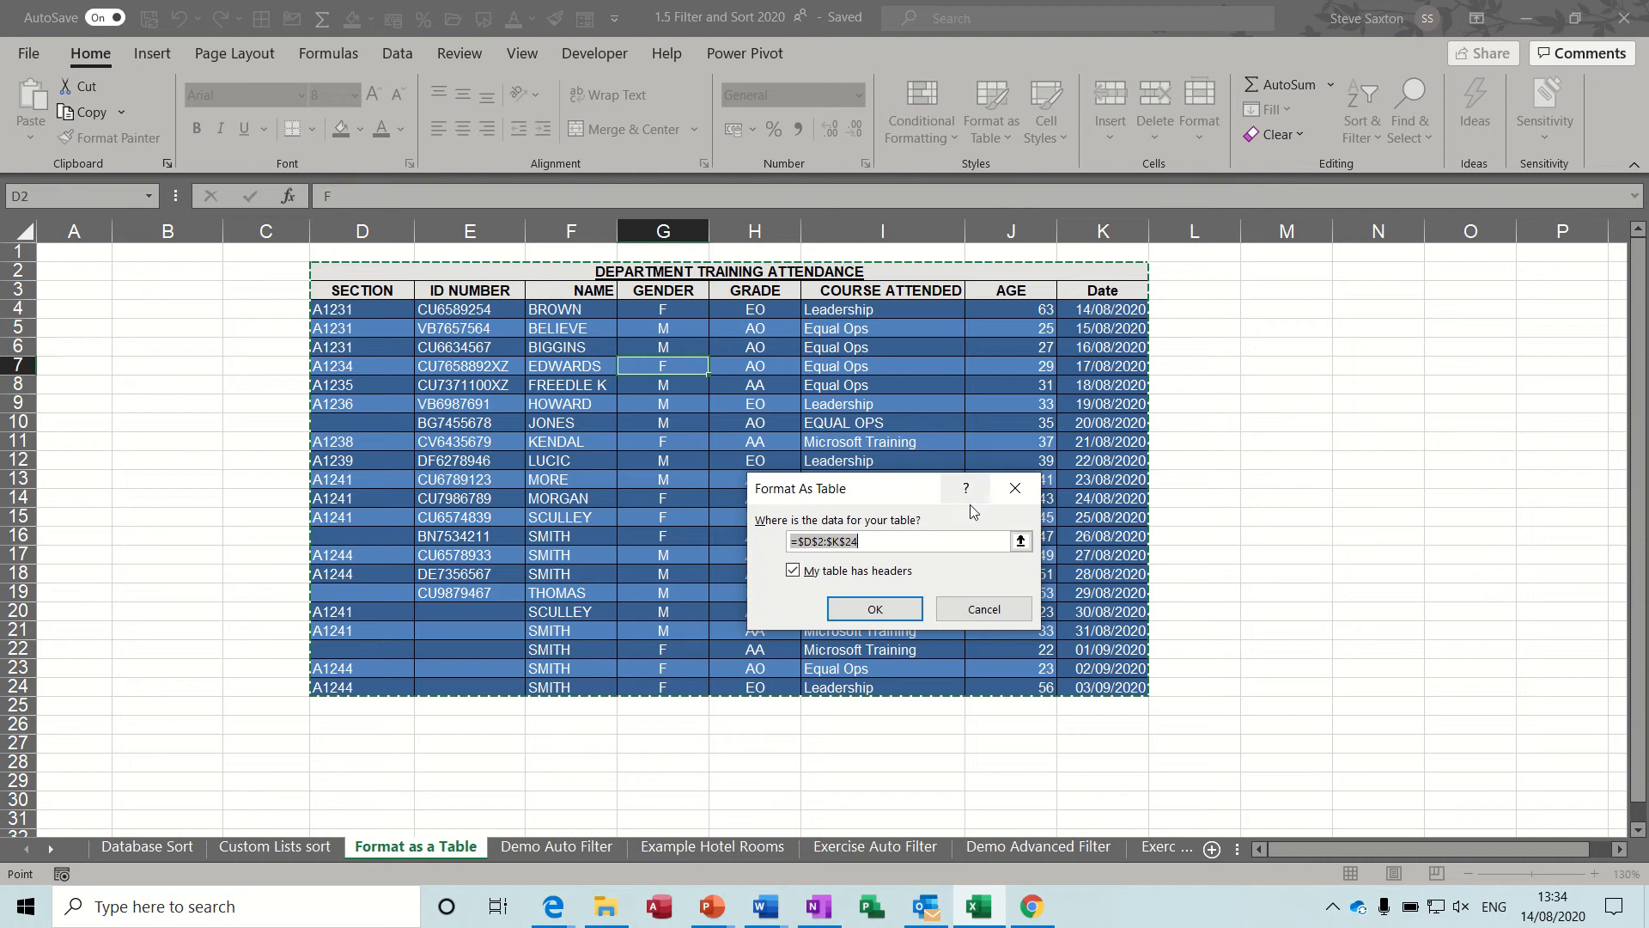
left_click(1021, 541)
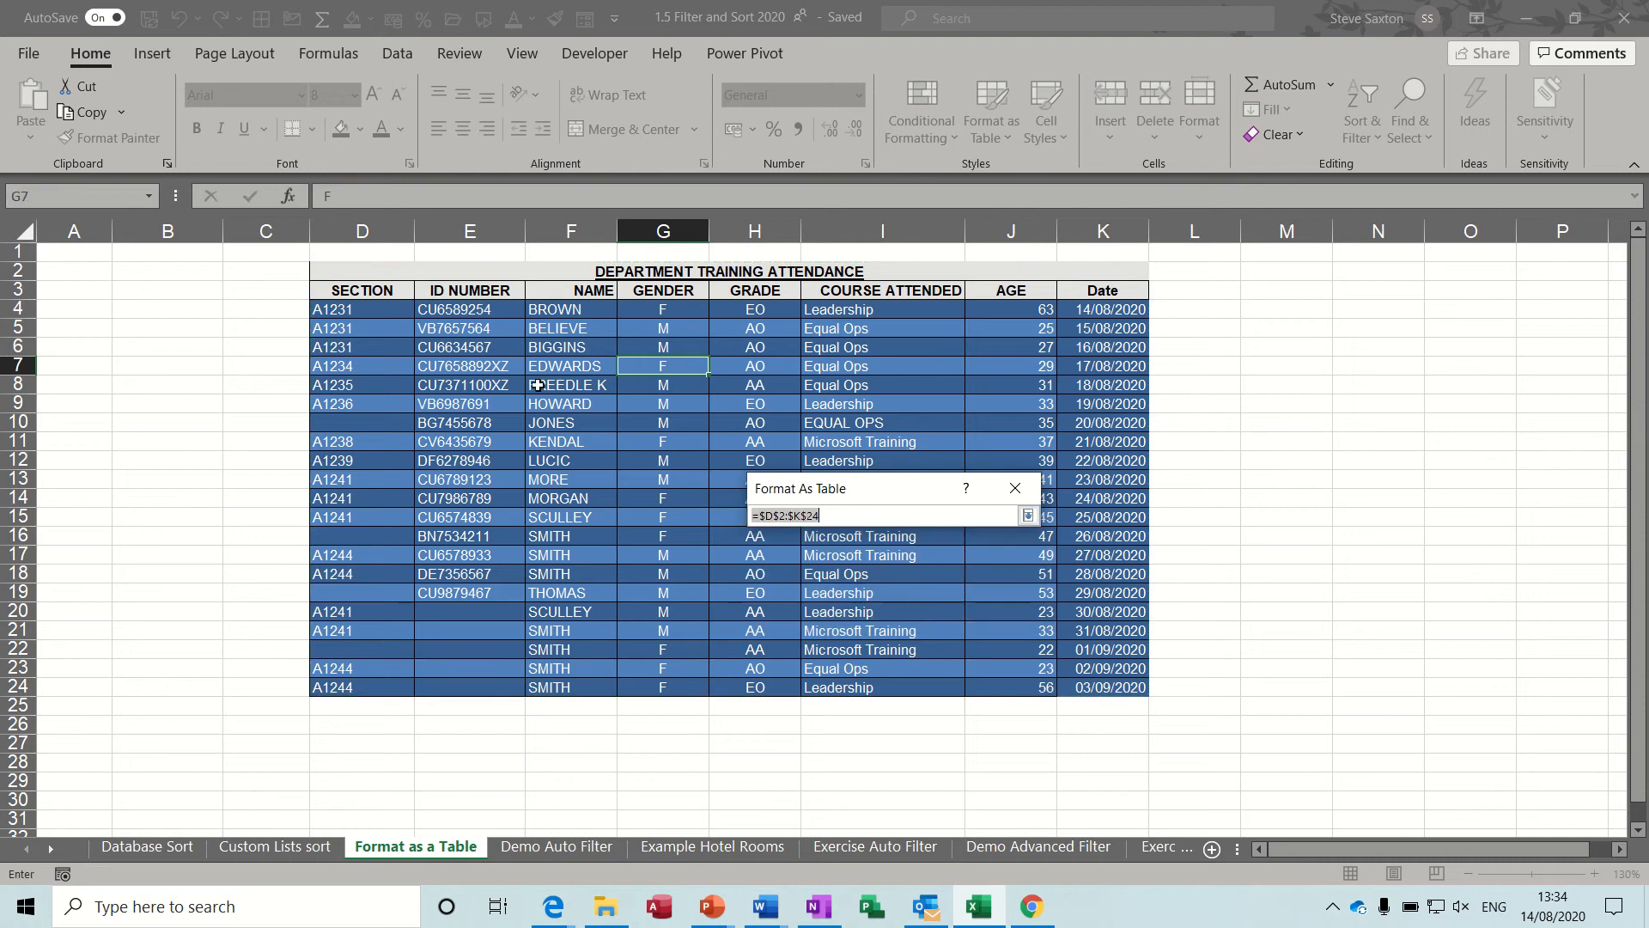
left_click(350, 290)
left_click_drag(351, 291, 1079, 687)
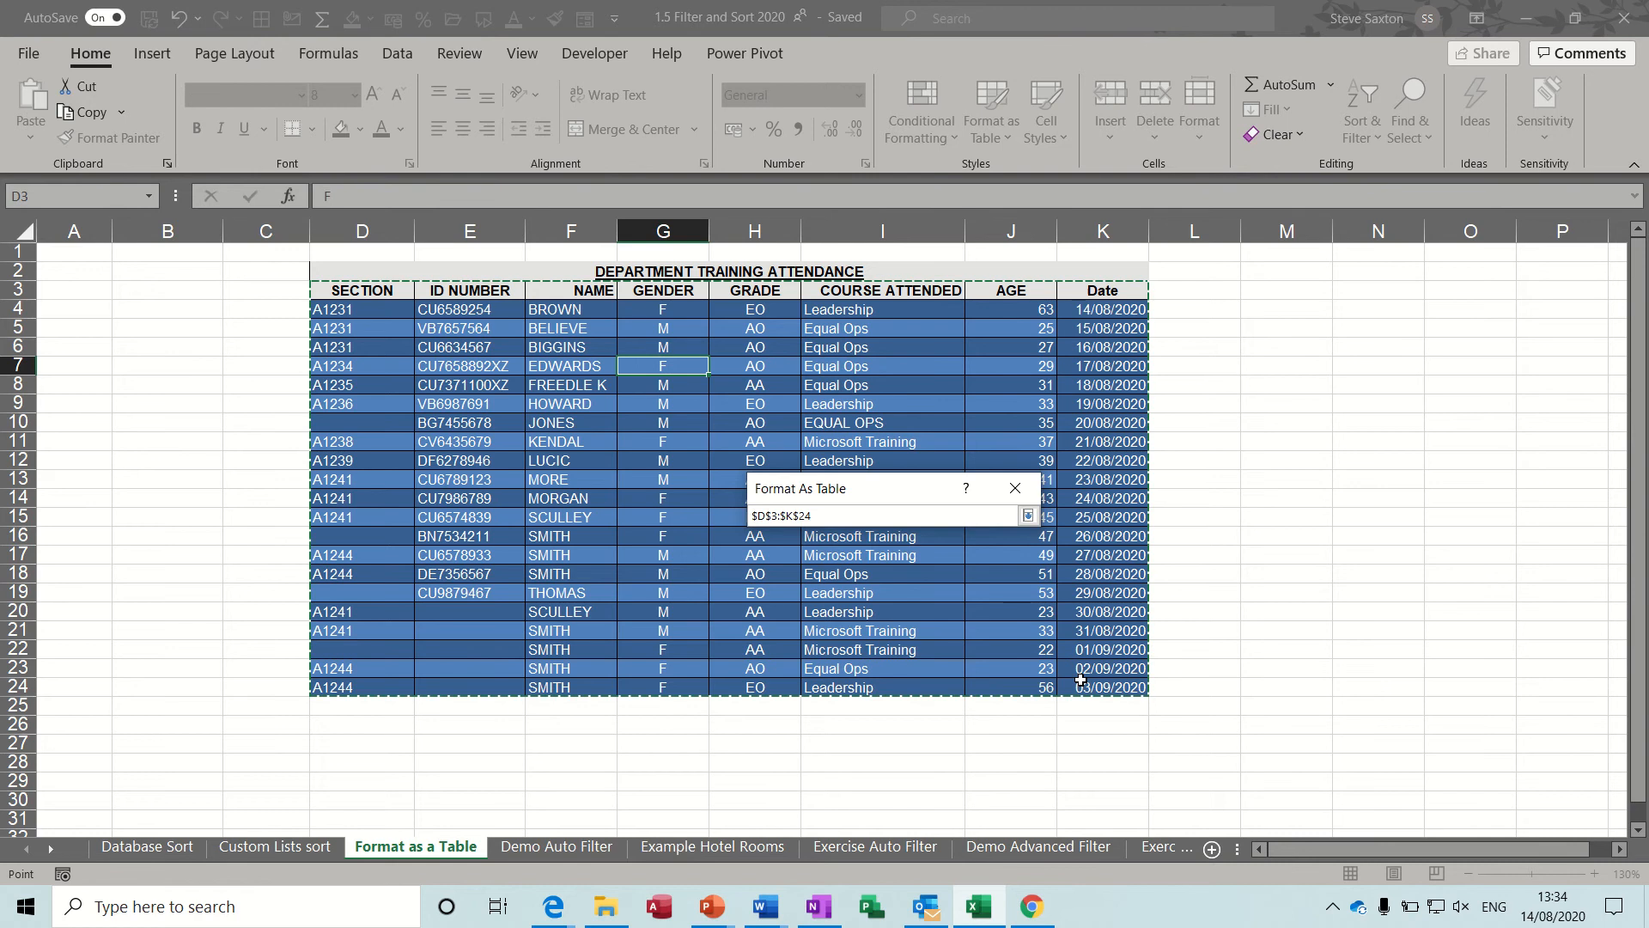
left_click(1028, 515)
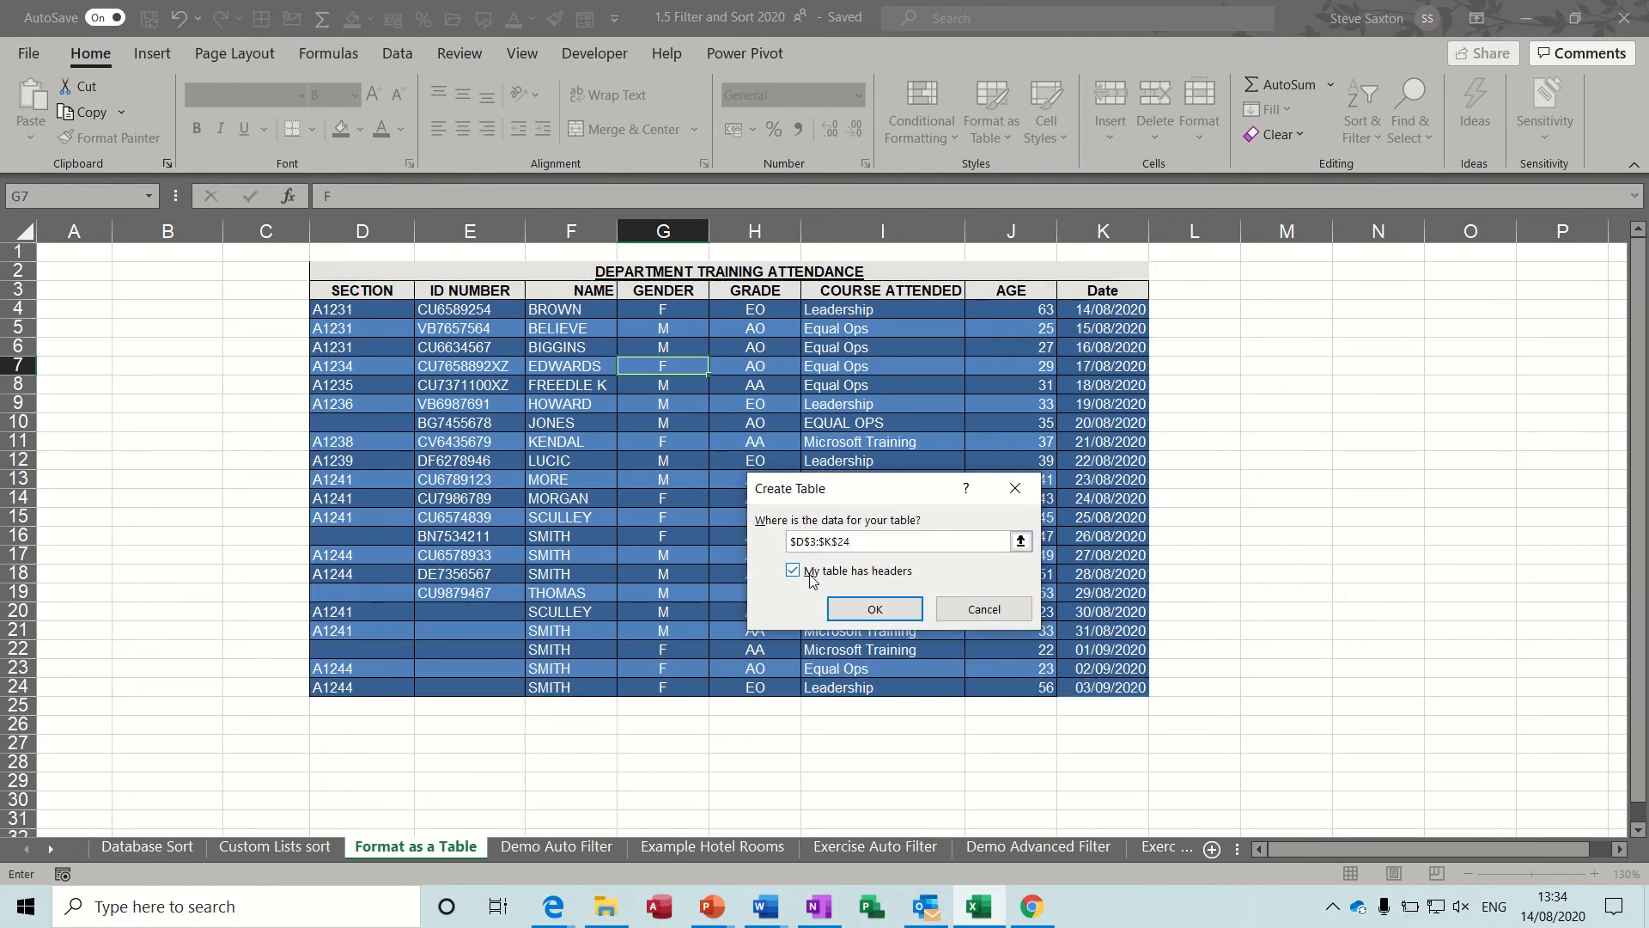
left_click(874, 609)
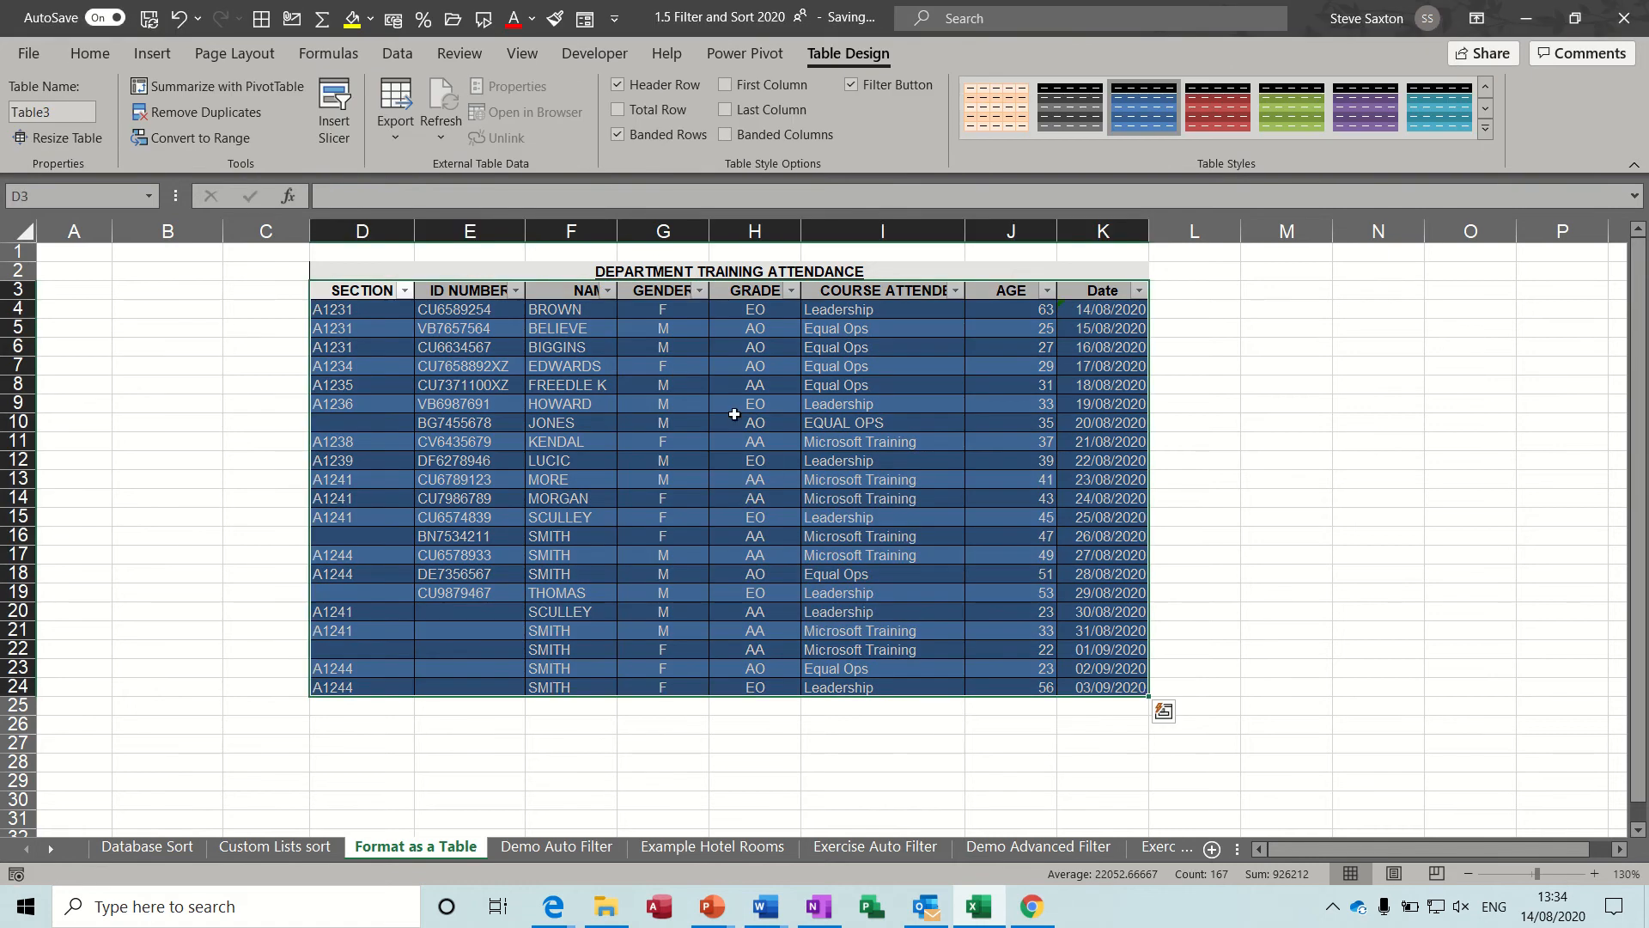
Examine the sort and filter options of the NAME and GENDER columns without applying any.
left_click(607, 291)
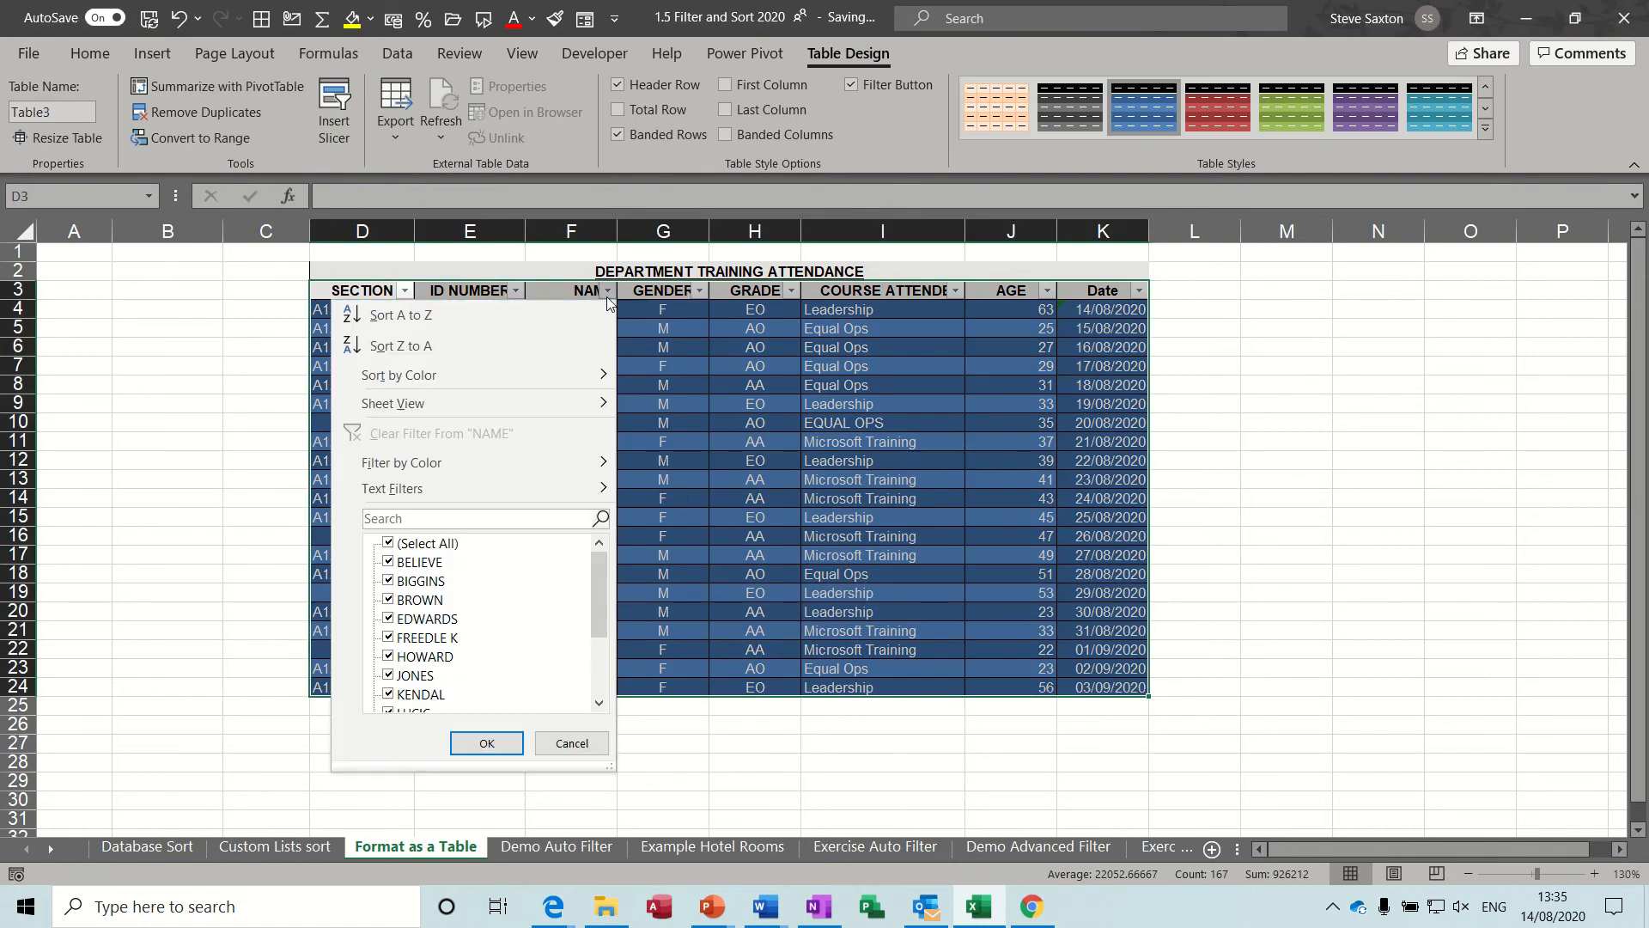
left_click(607, 291)
left_click(700, 292)
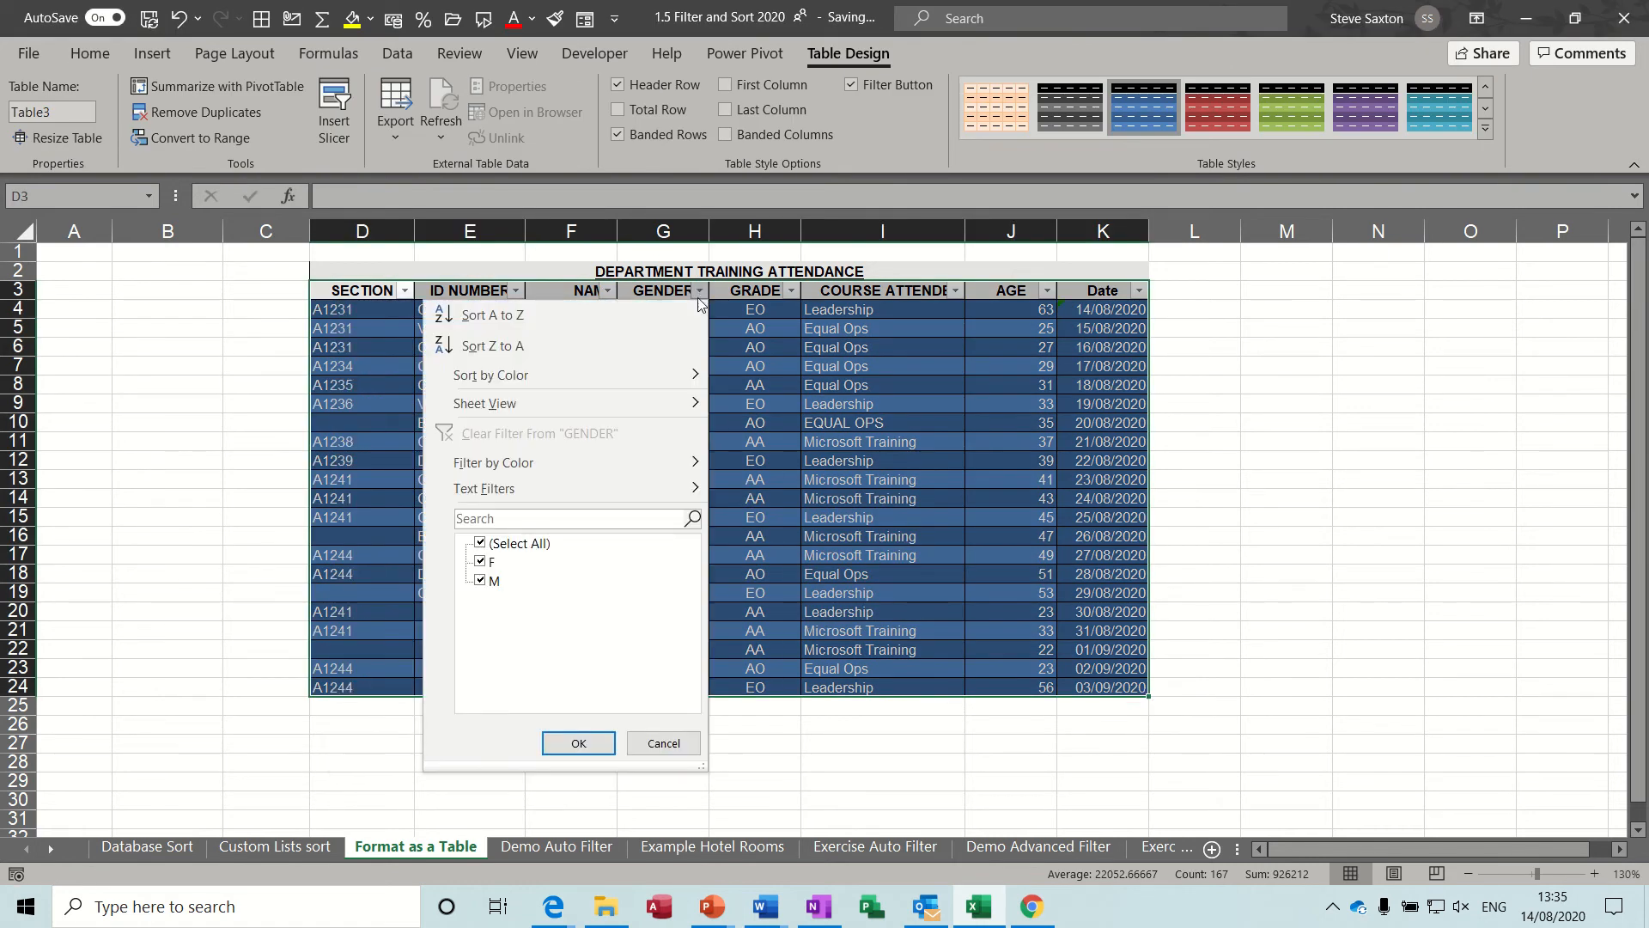
left_click(700, 292)
left_click(874, 404)
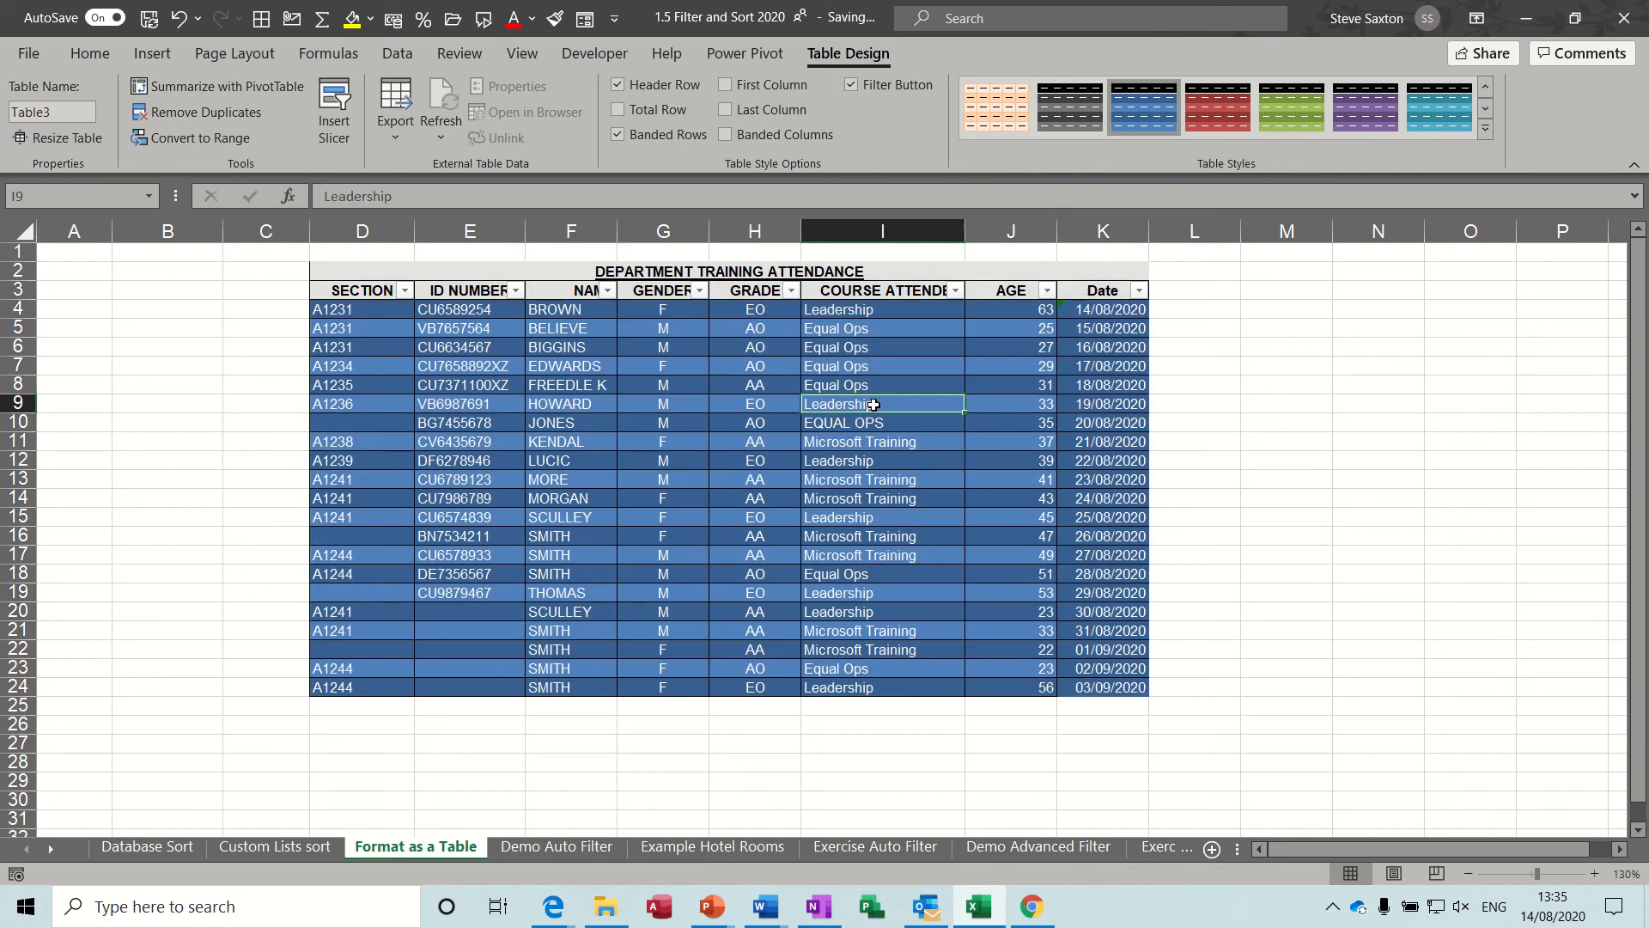
Enter 232 in D25 directly below the table to add a new row.
left_click(362, 705)
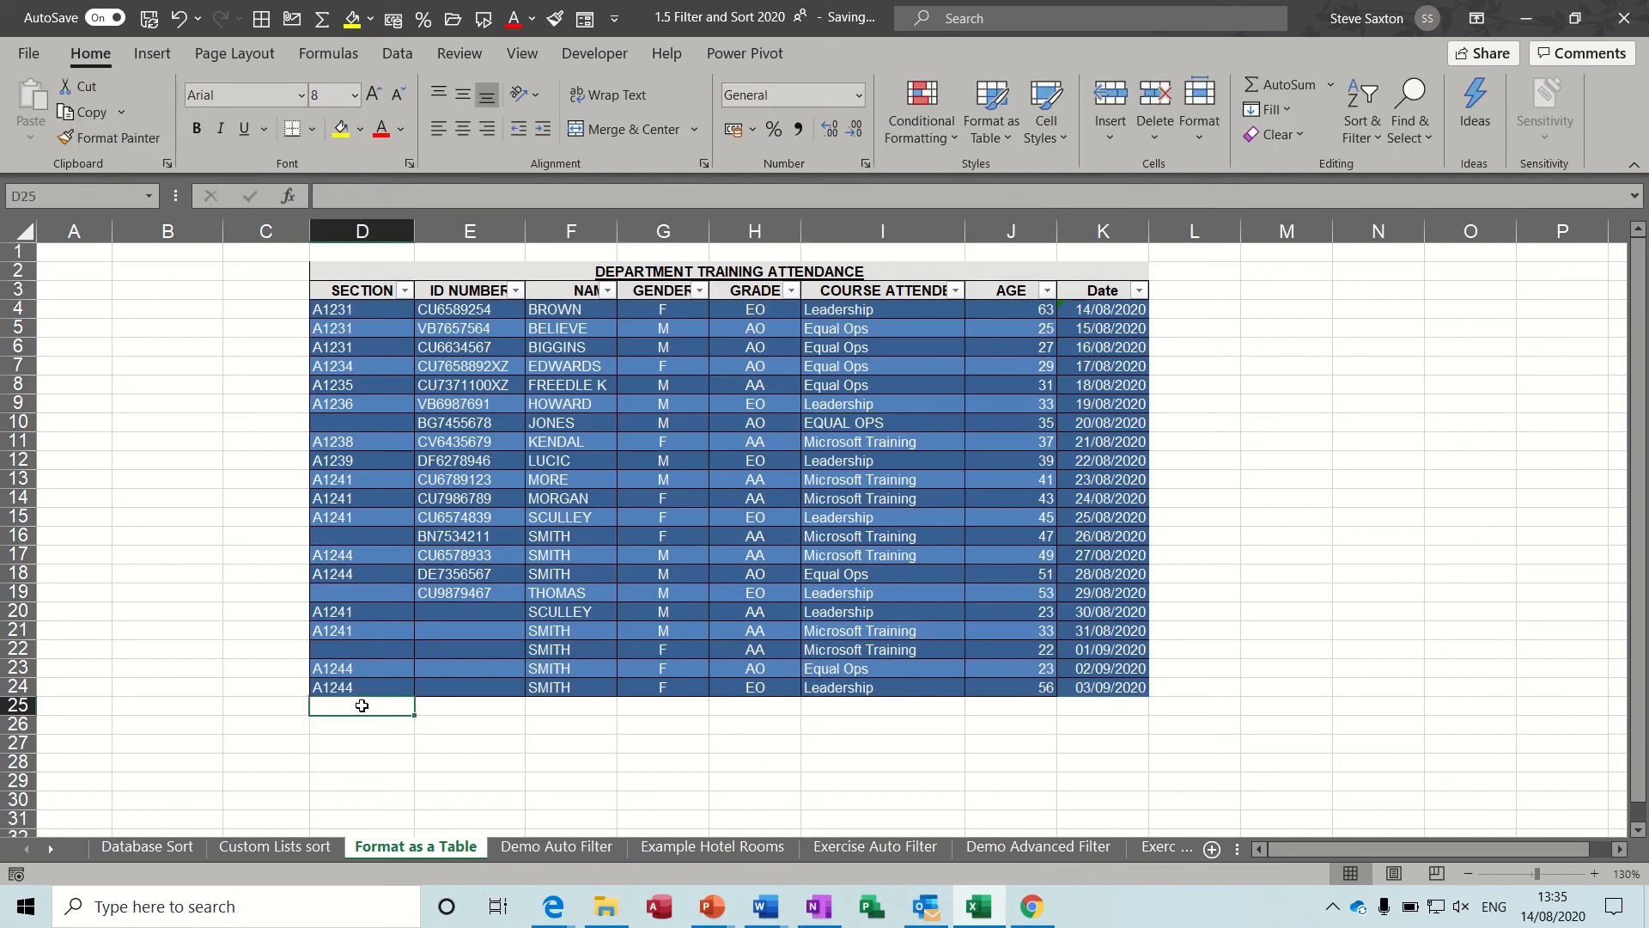
type("232")
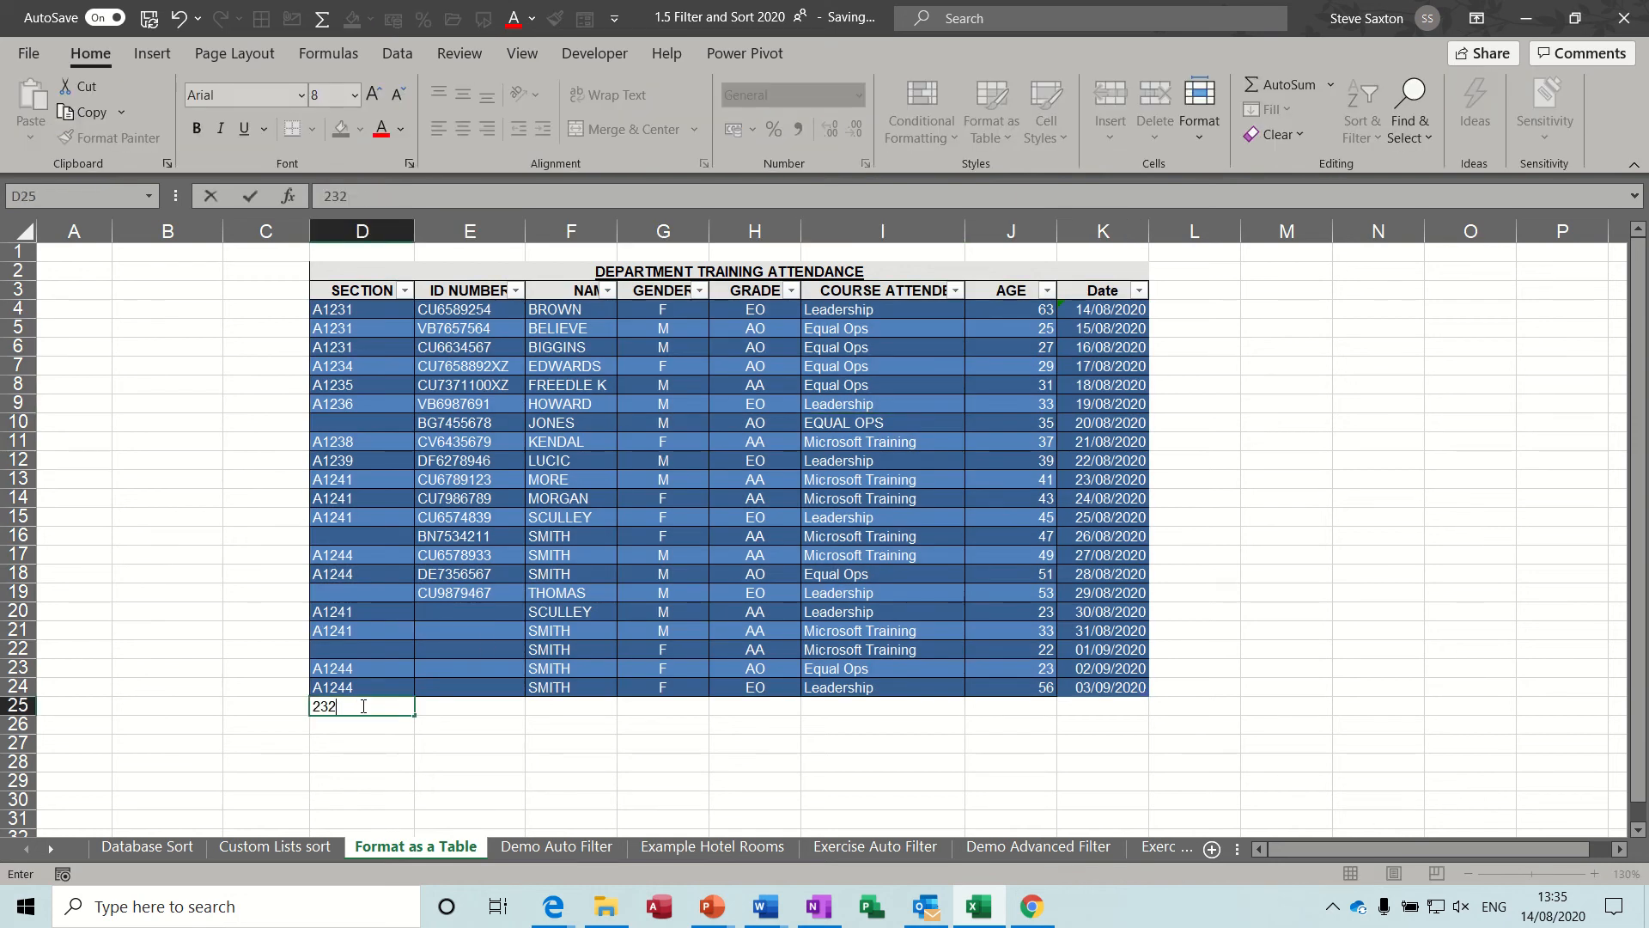
key("Return")
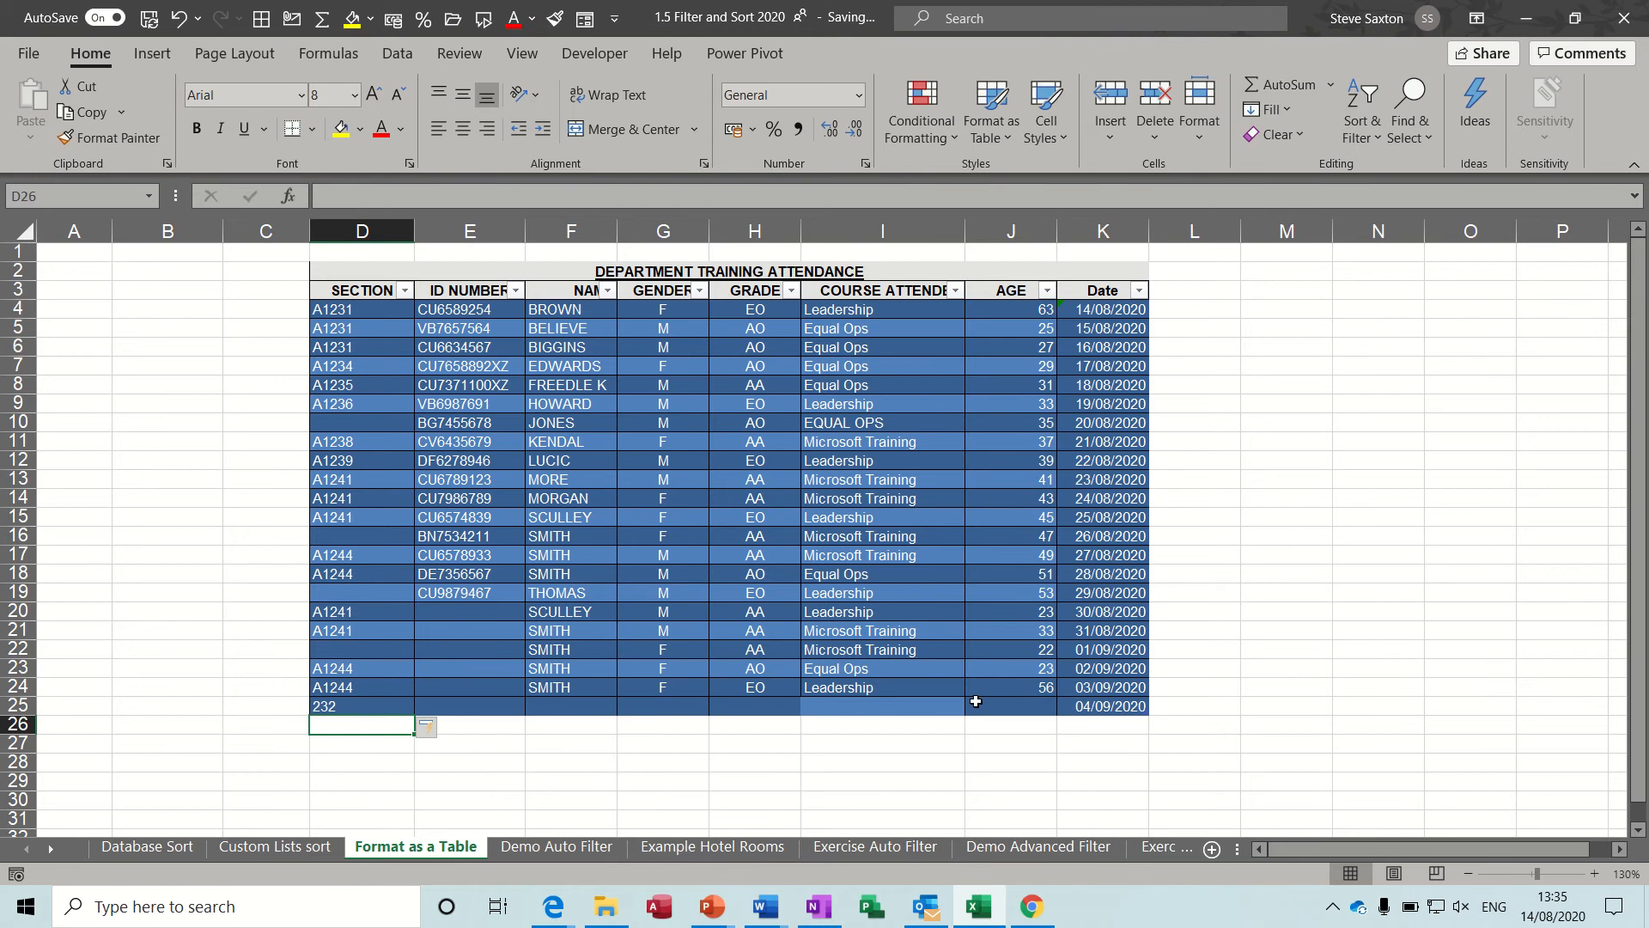
Add a column to the table by entering the heading test in L3.
left_click(1187, 293)
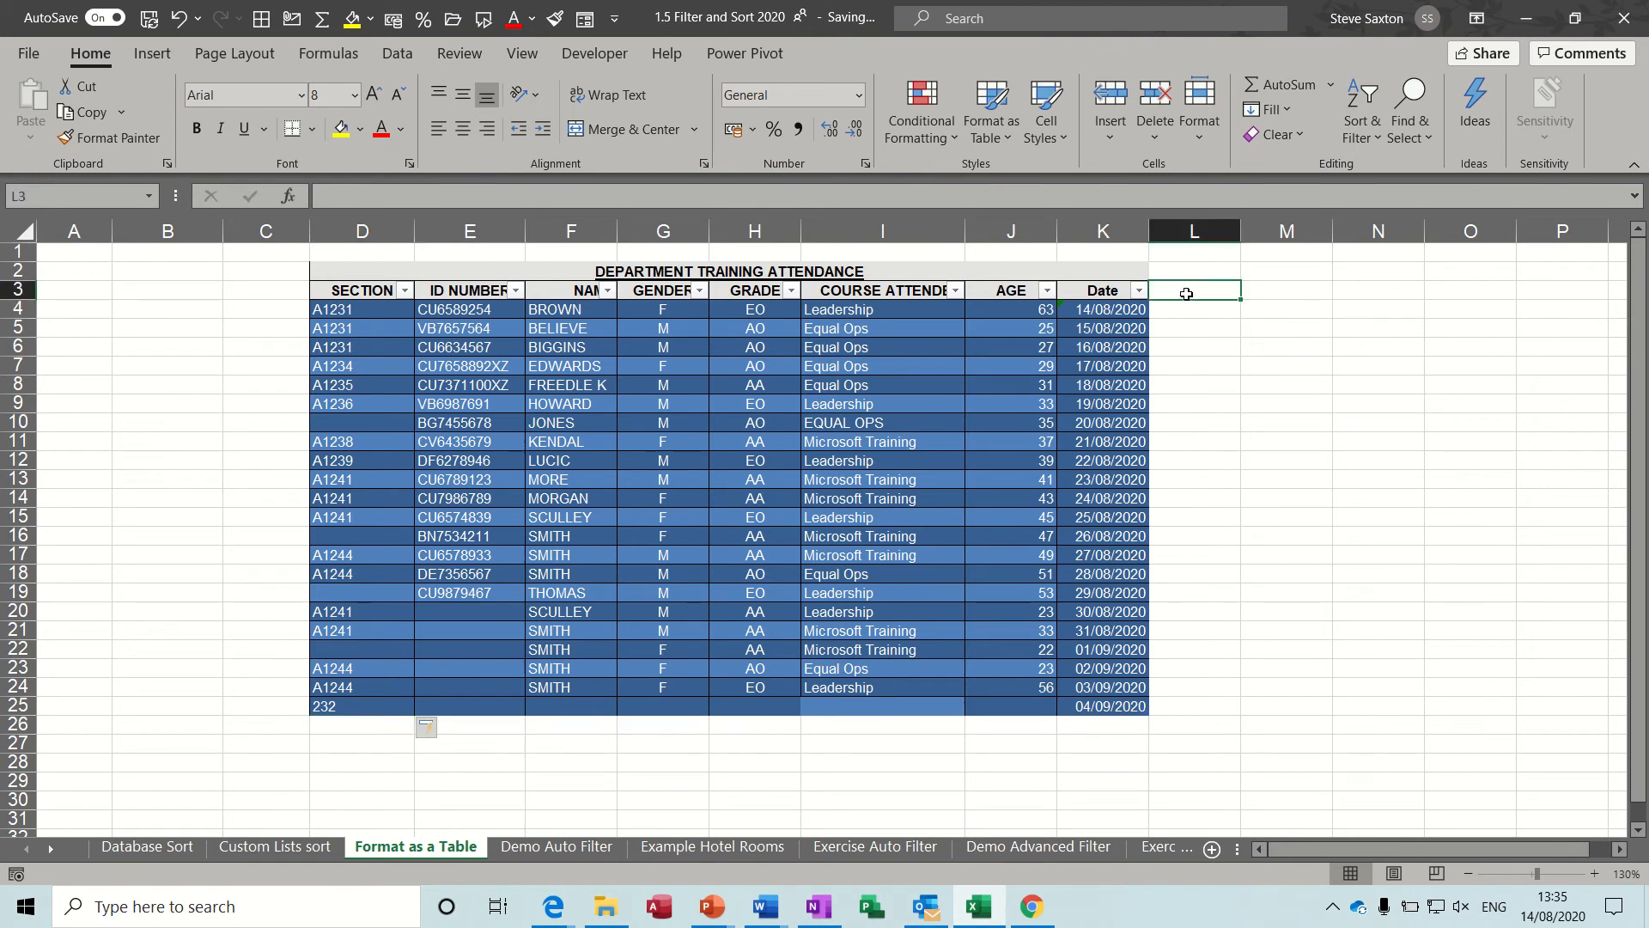
type("t")
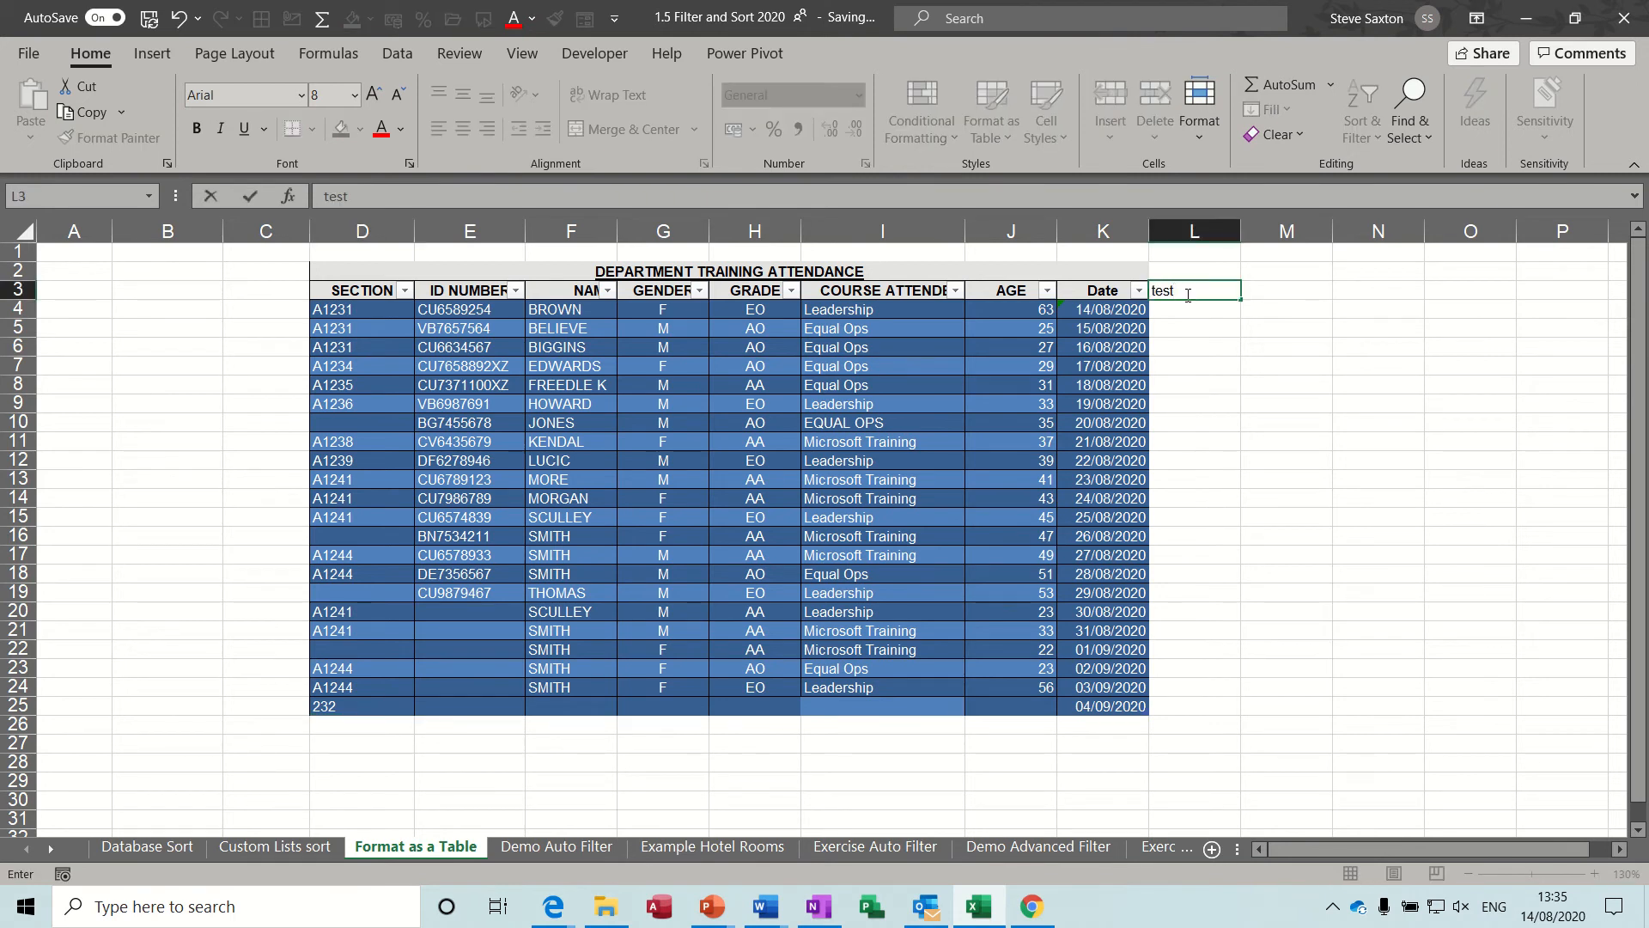
type("est")
key("Return")
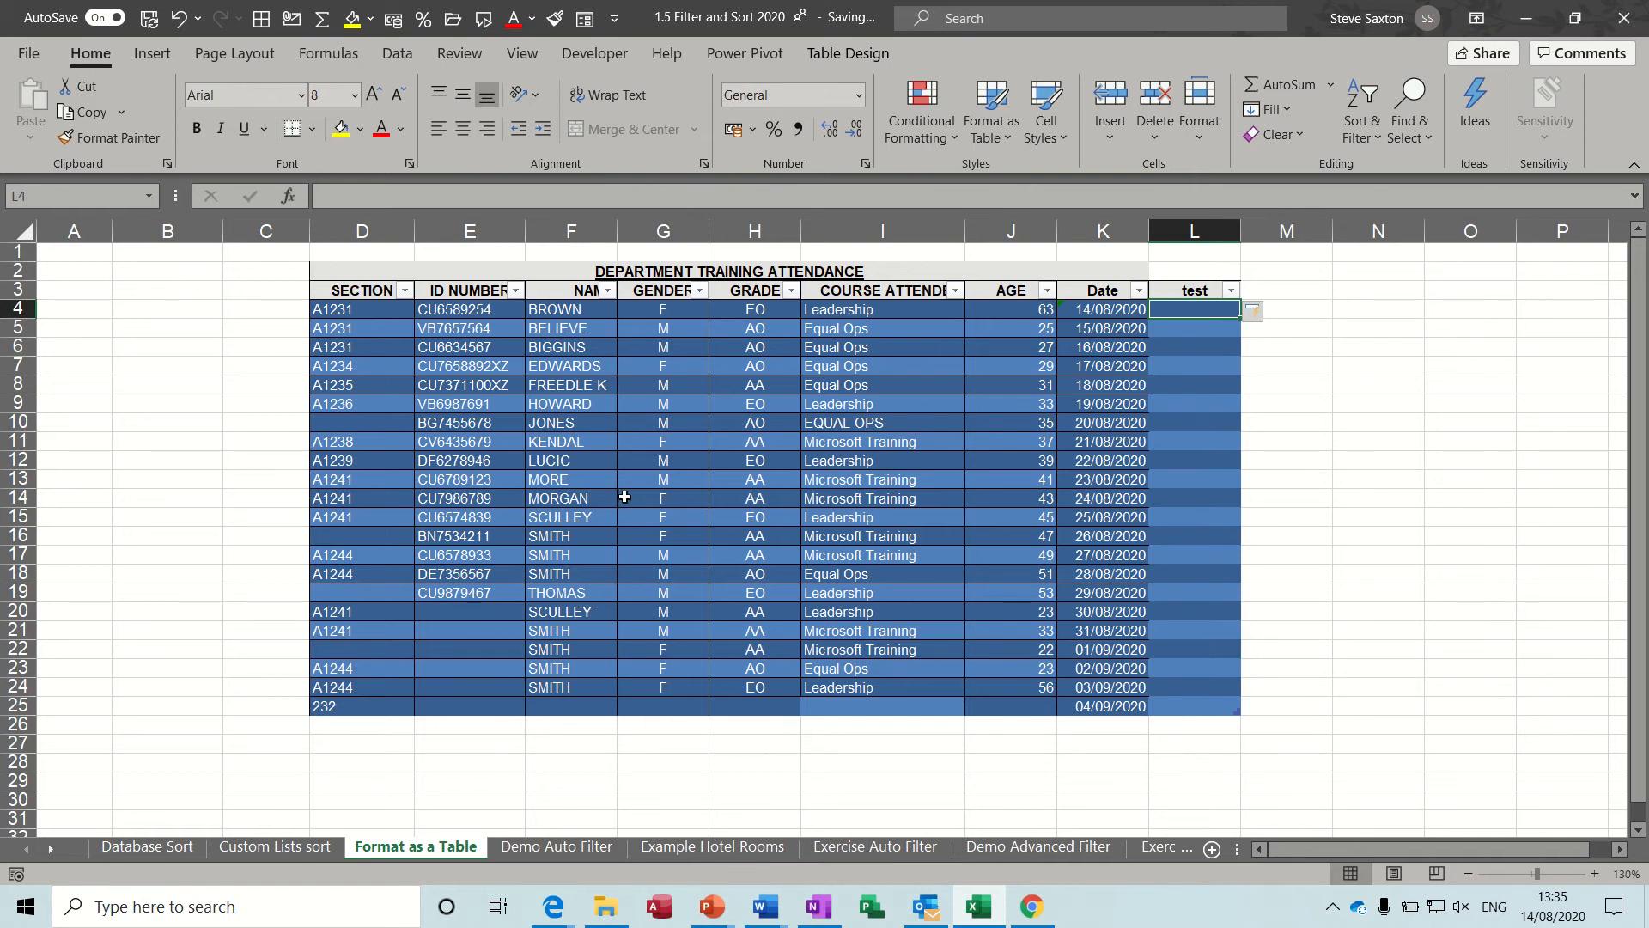
Format G3:M25 on the Database Sort sheet as a table with headers in the blue dark style.
left_click(163, 849)
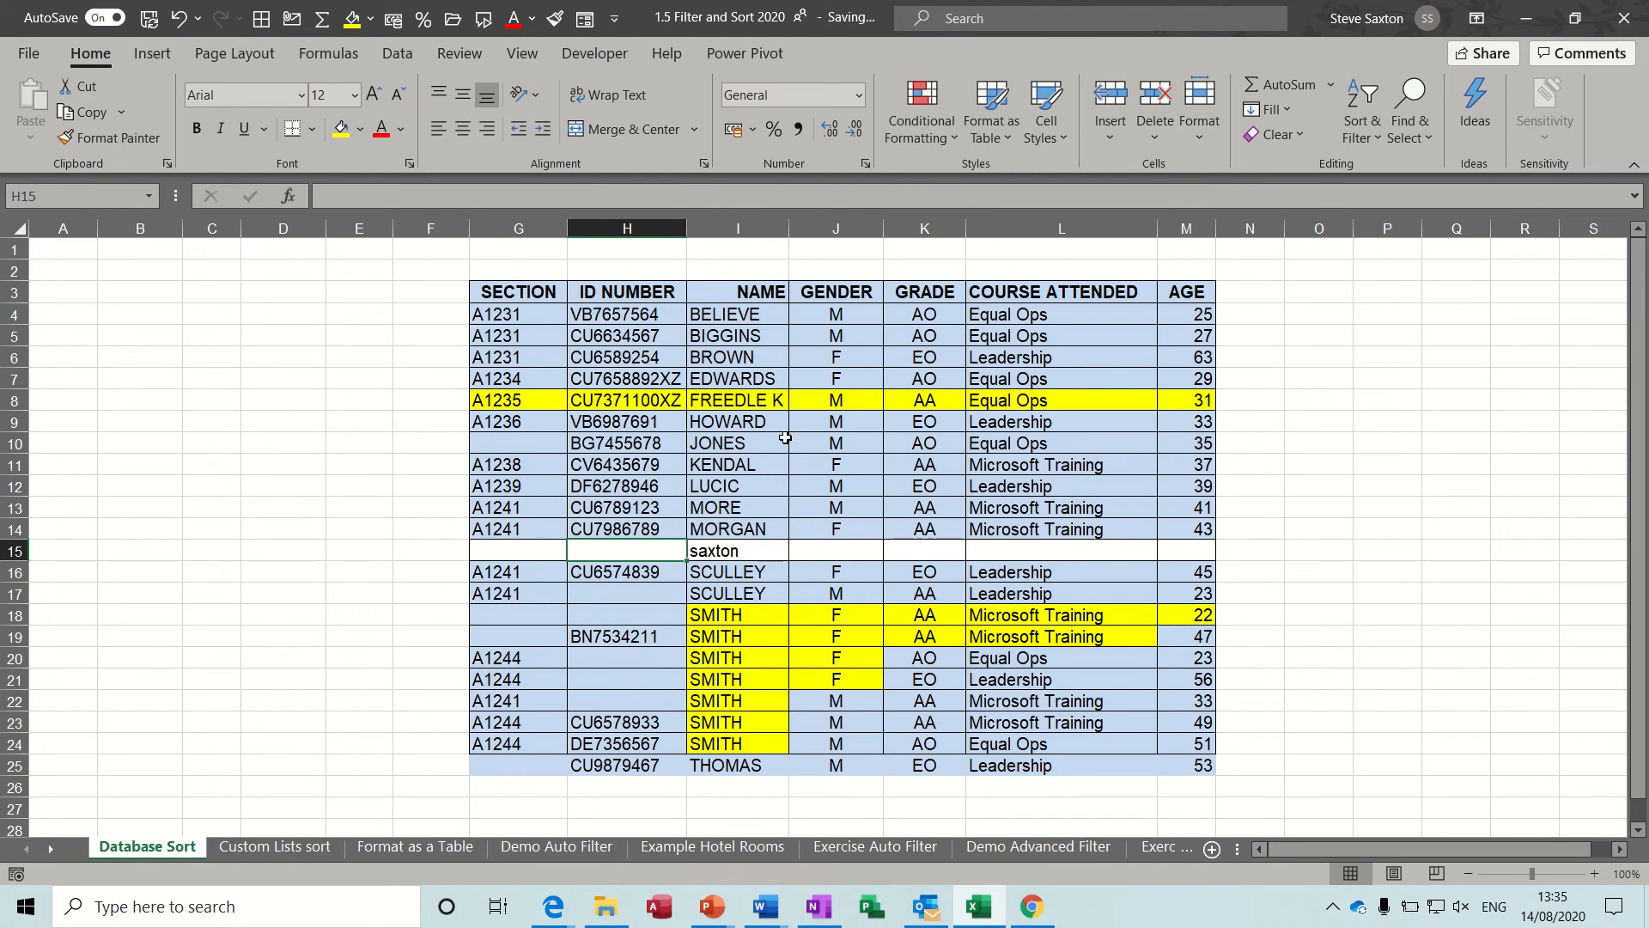
left_click(729, 443)
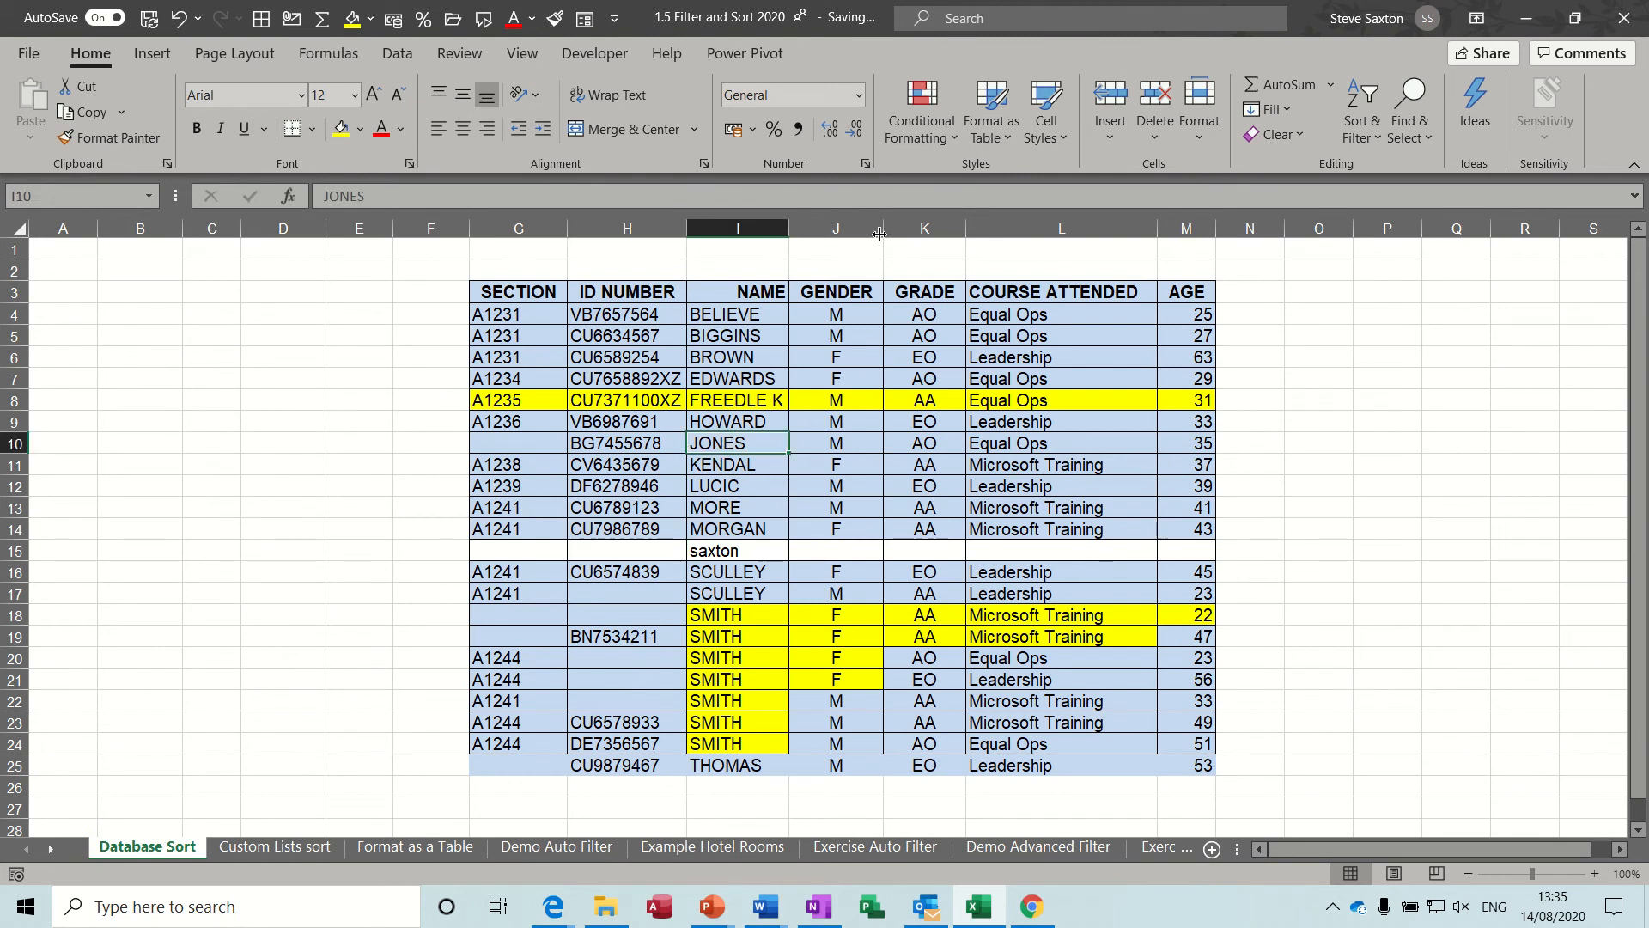
left_click(1010, 134)
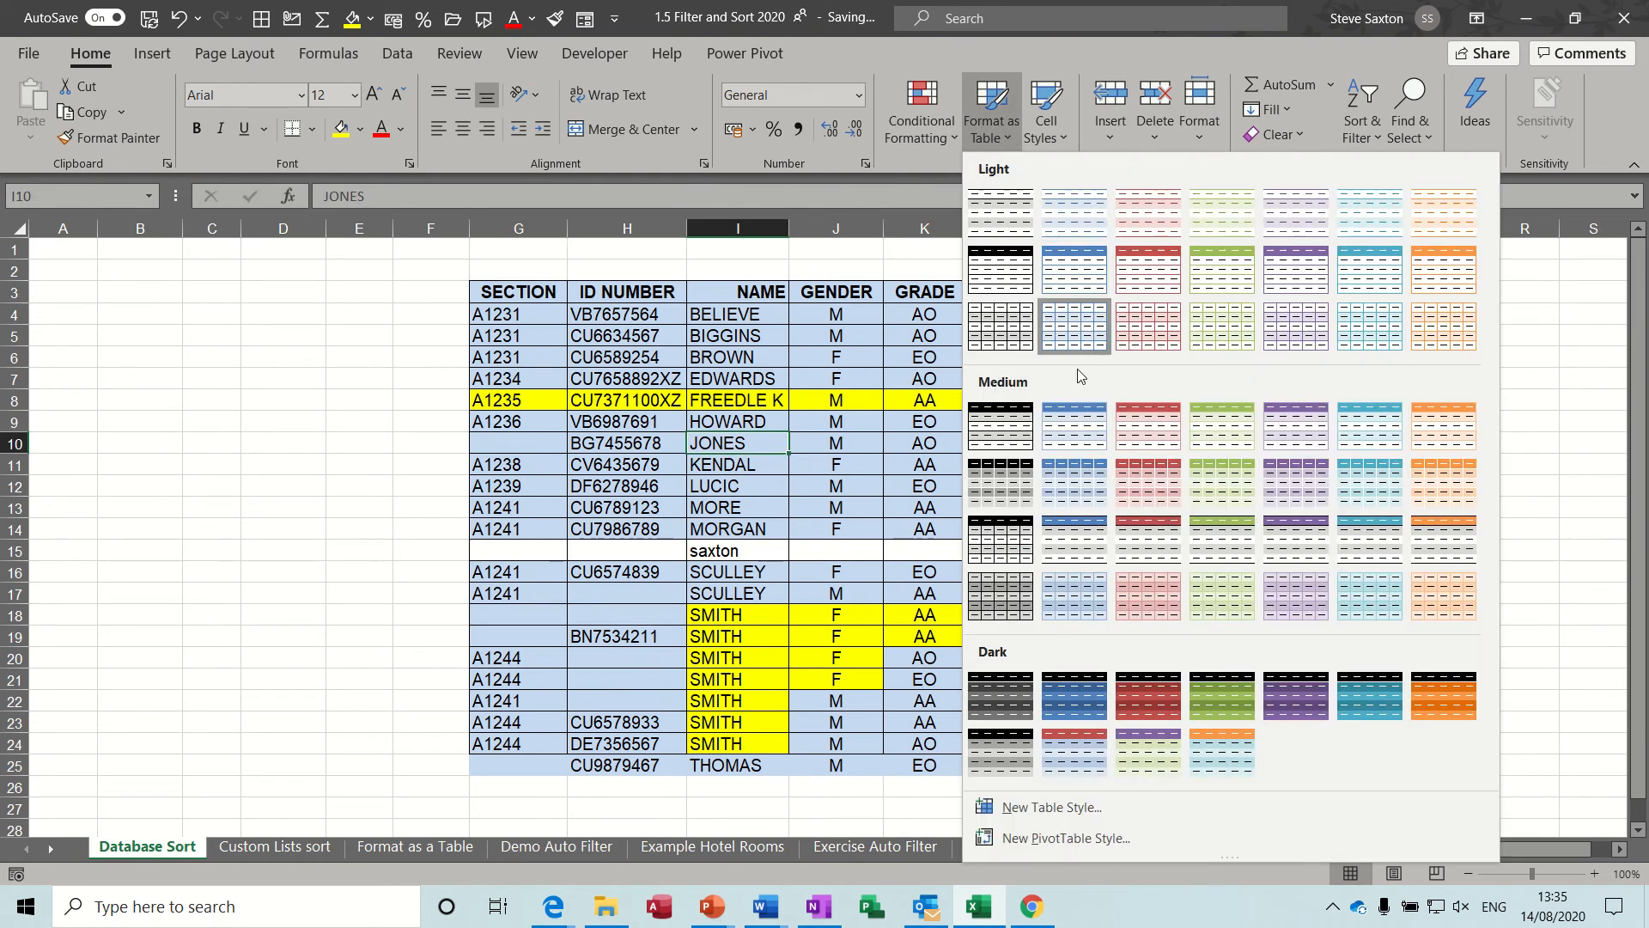
left_click(1098, 688)
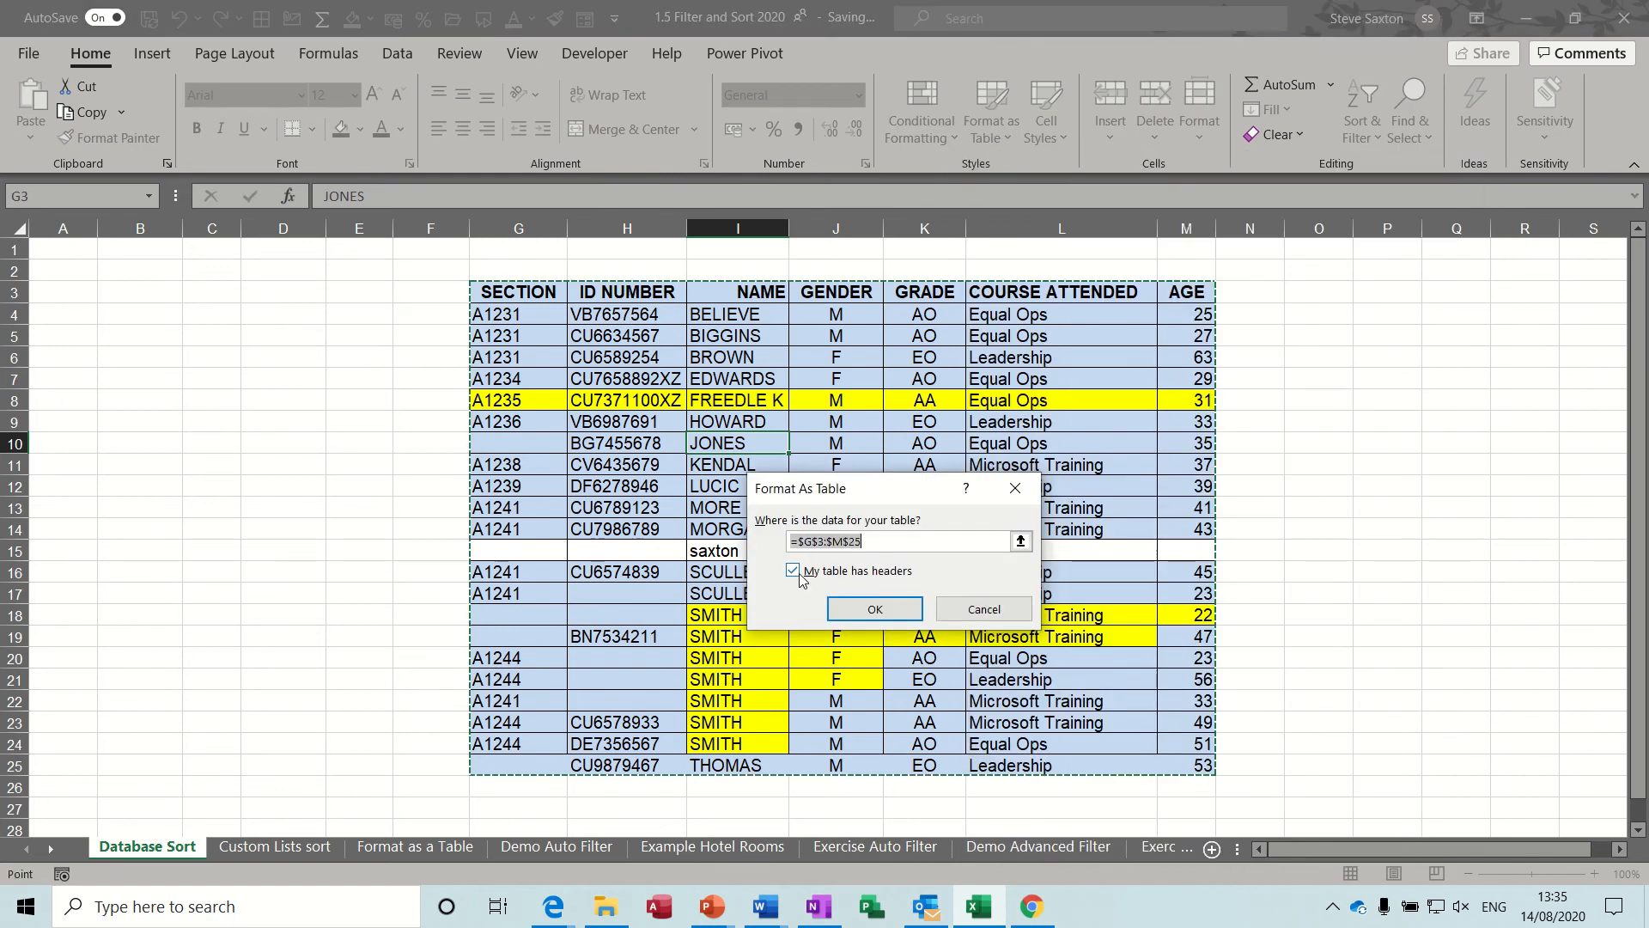
left_click(883, 608)
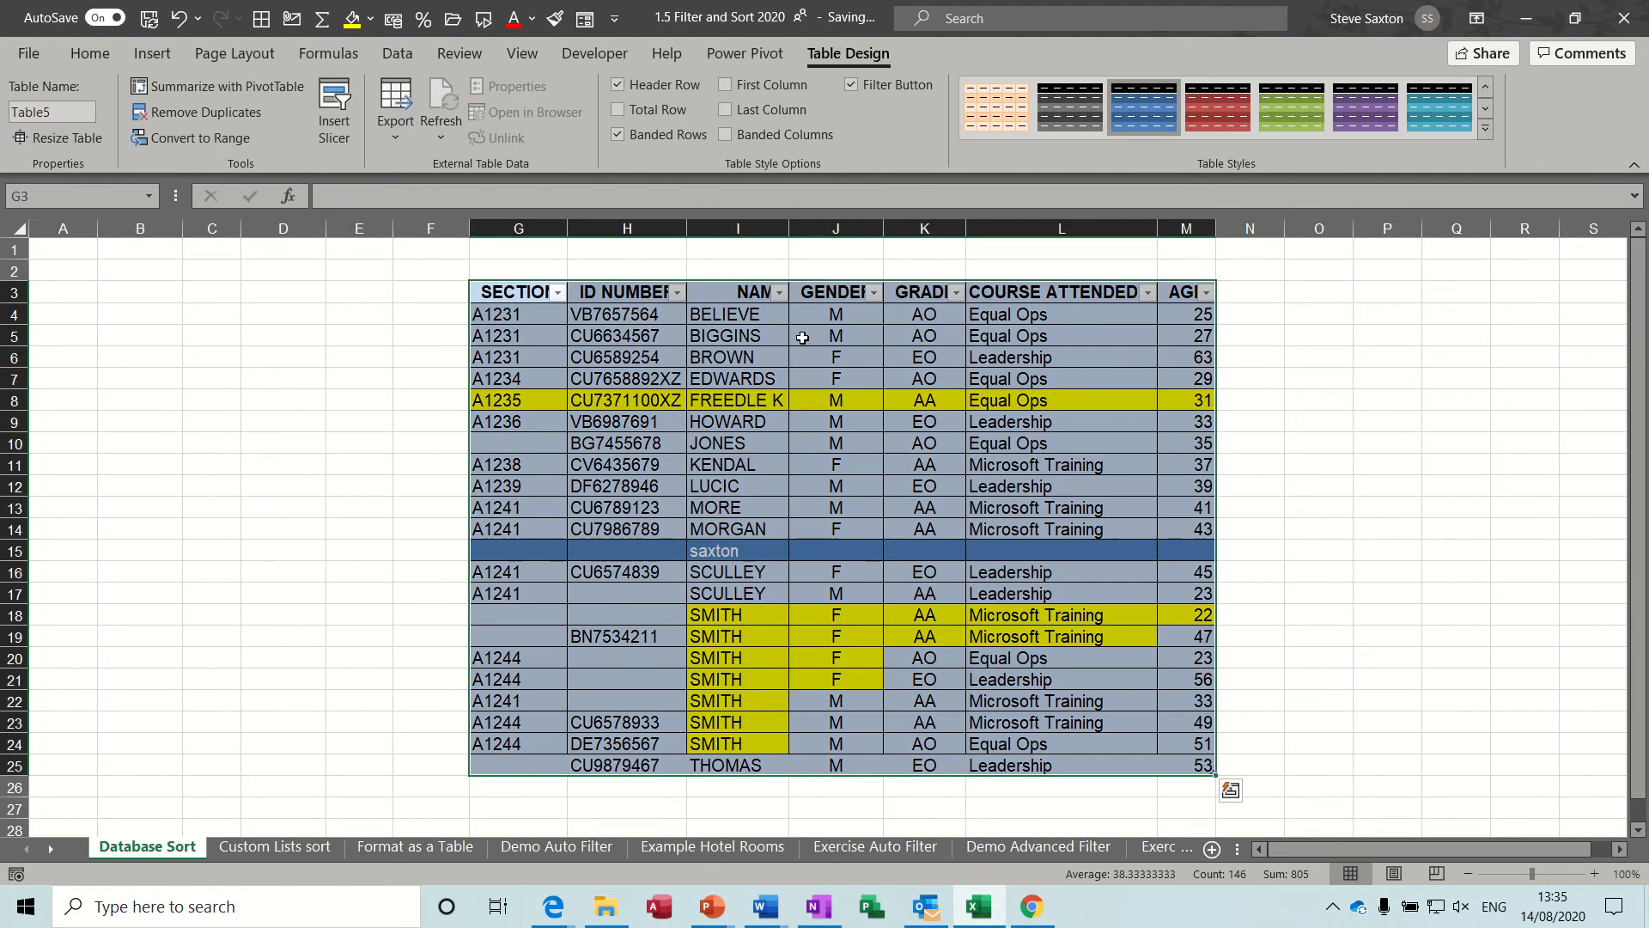
Select row 15 of the table, try the red dark table style and switch back to the blue one.
left_click(754, 511)
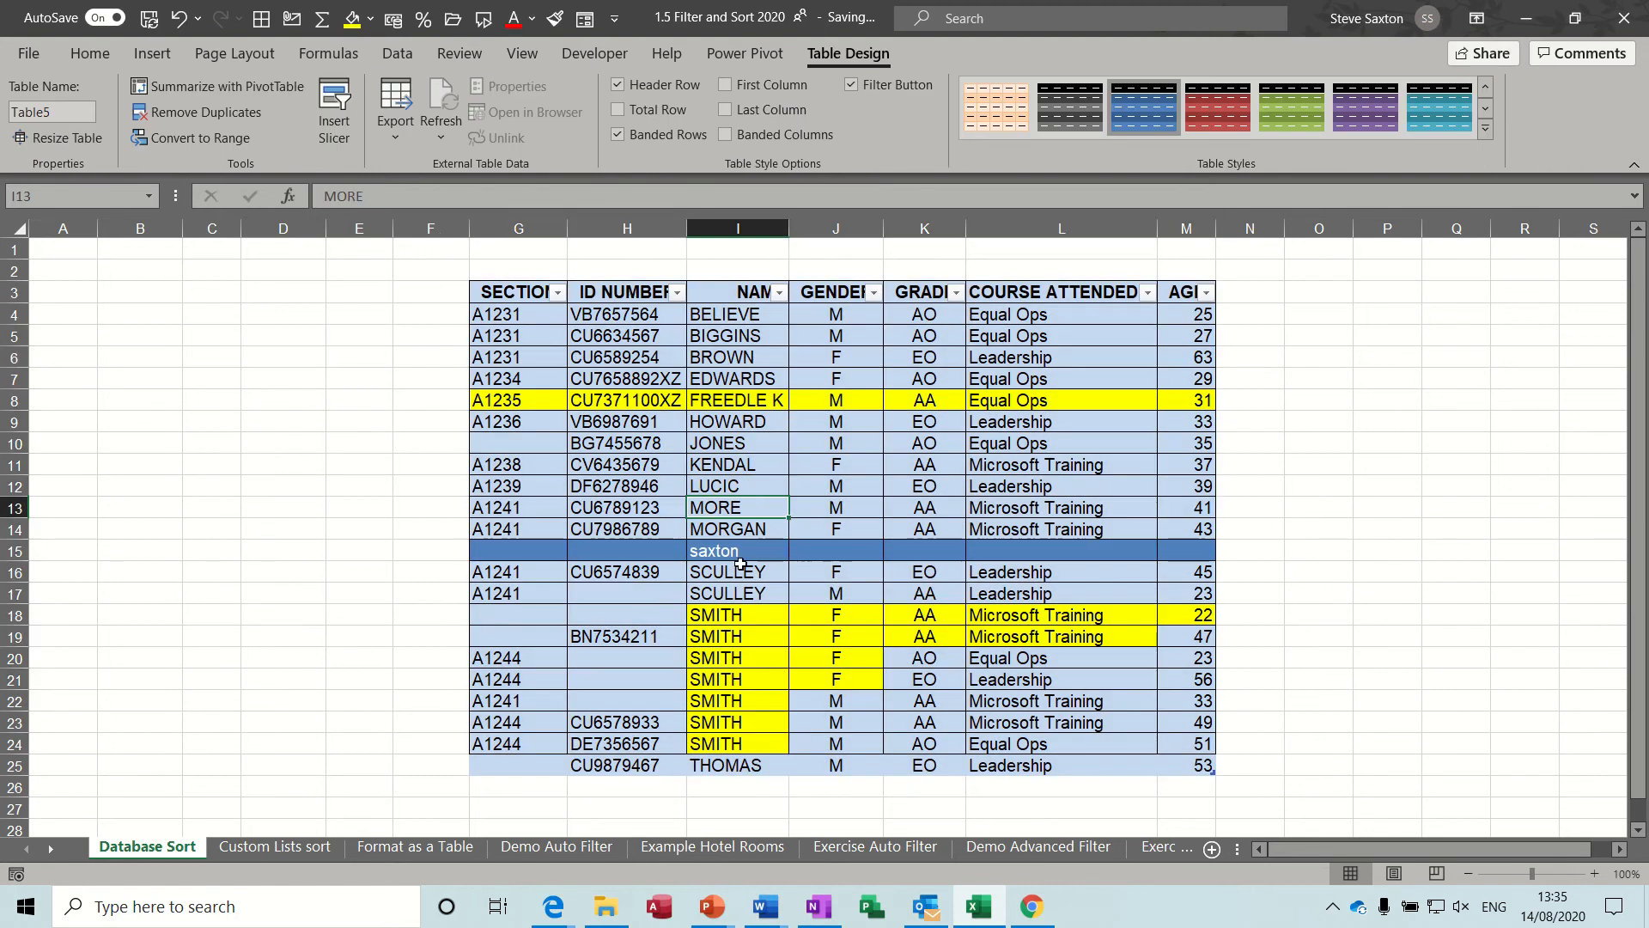
left_click(795, 554)
left_click_drag(559, 556, 1167, 547)
left_click(1216, 120)
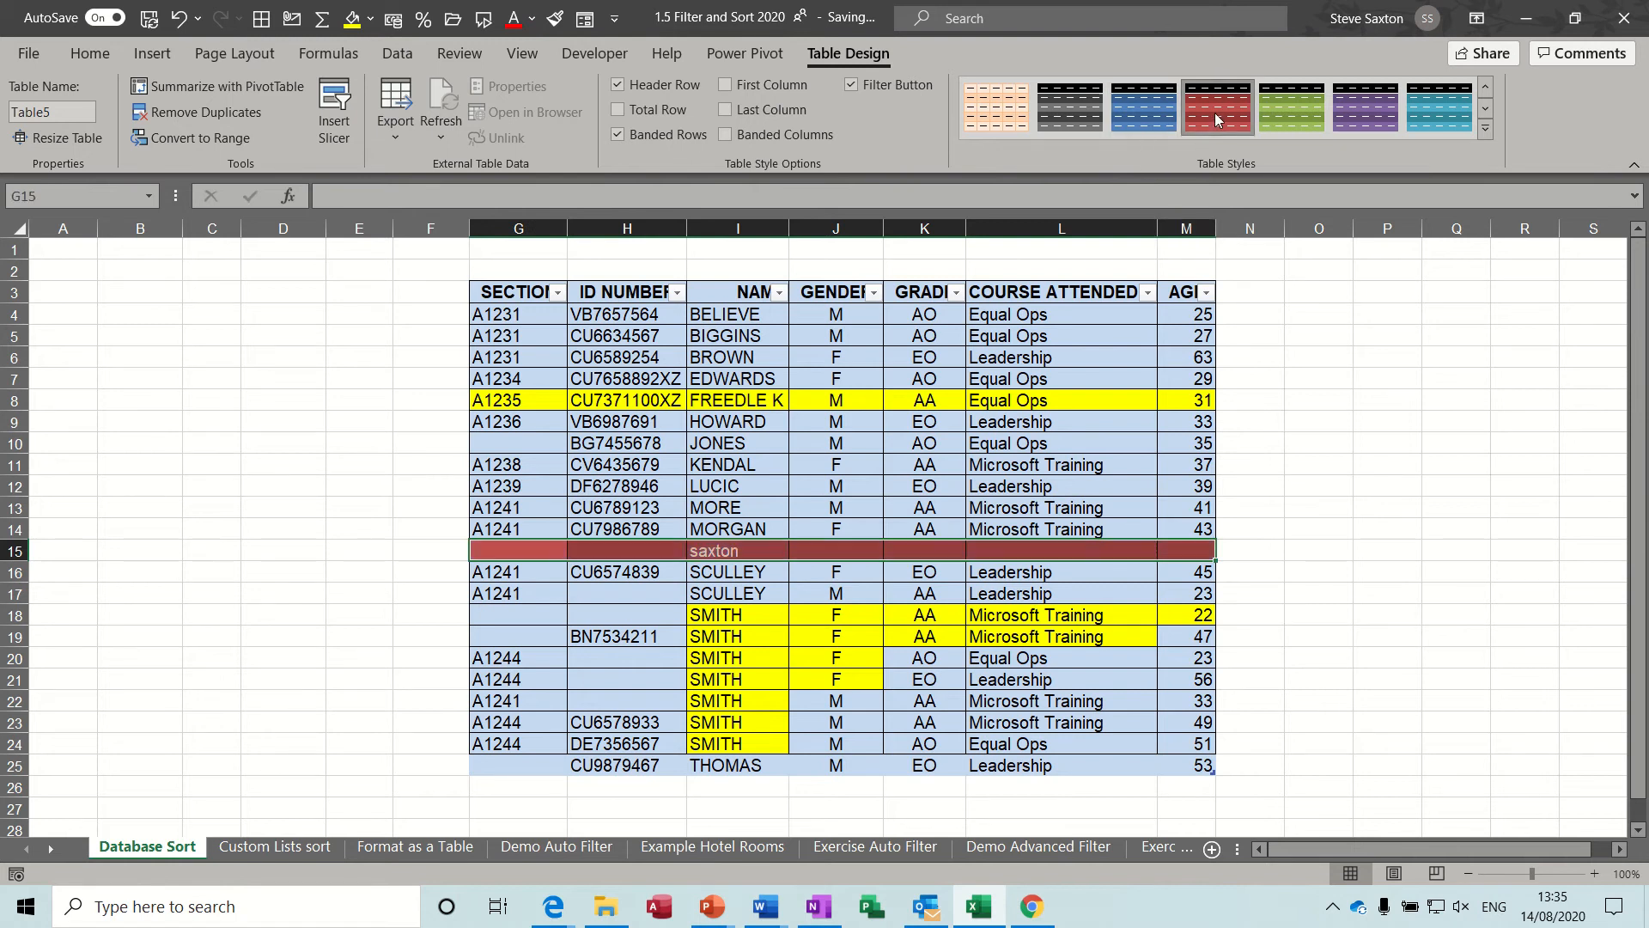
left_click(1125, 120)
left_click(836, 507)
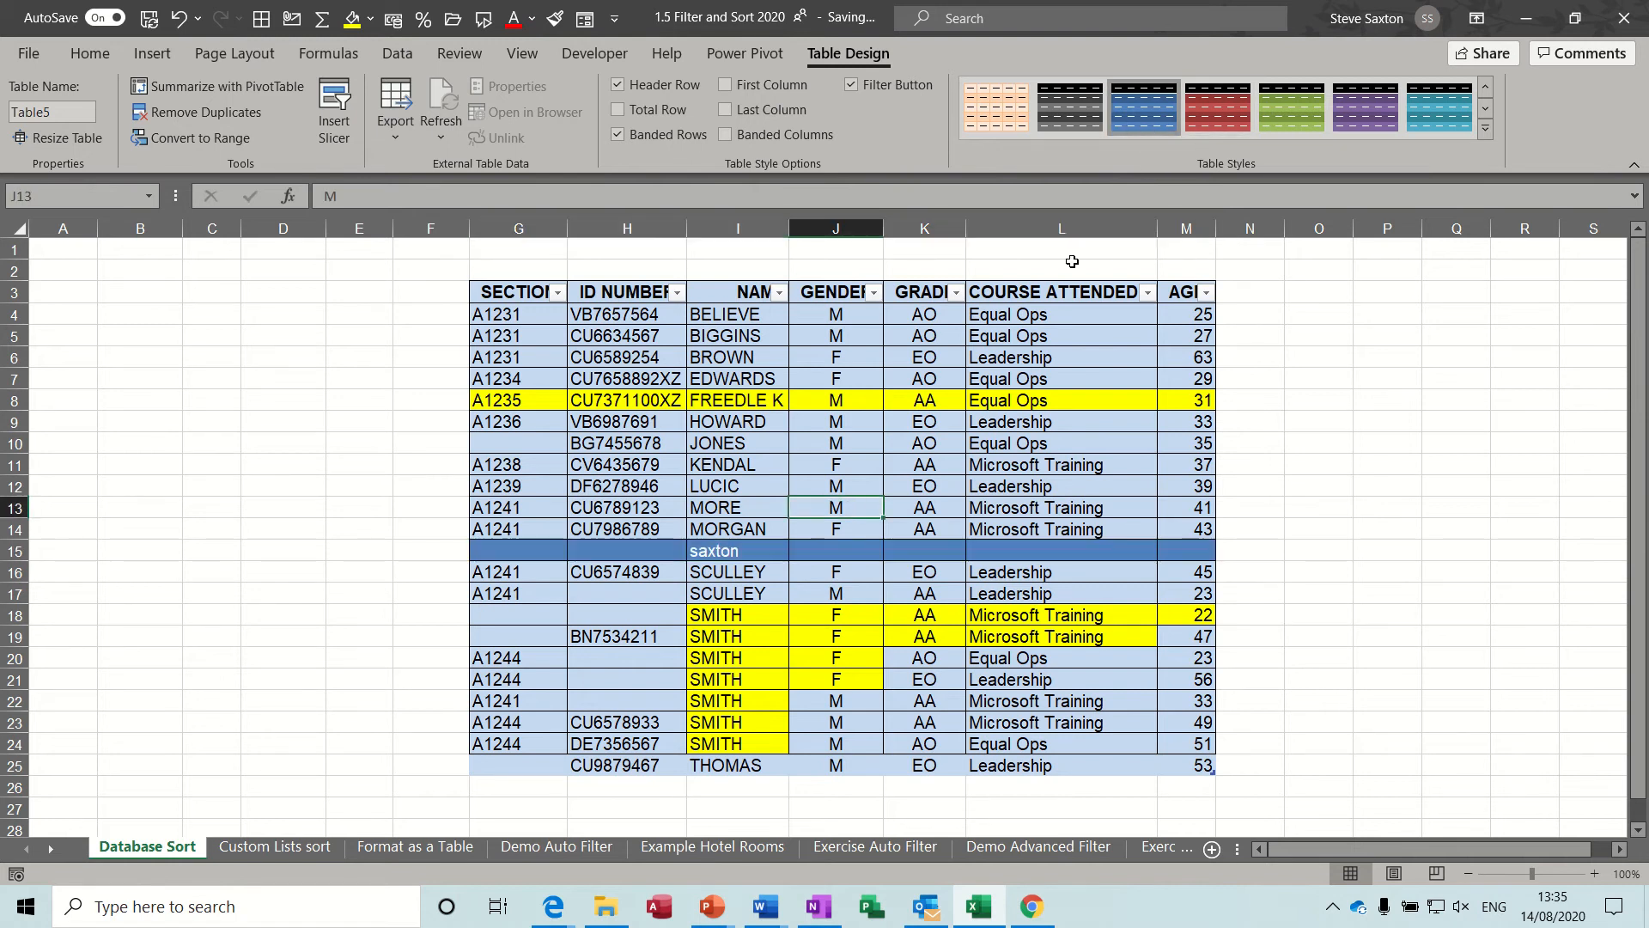
Try the red dark style on the Database Sort table and replace it with the first plain light style.
left_click(1201, 111)
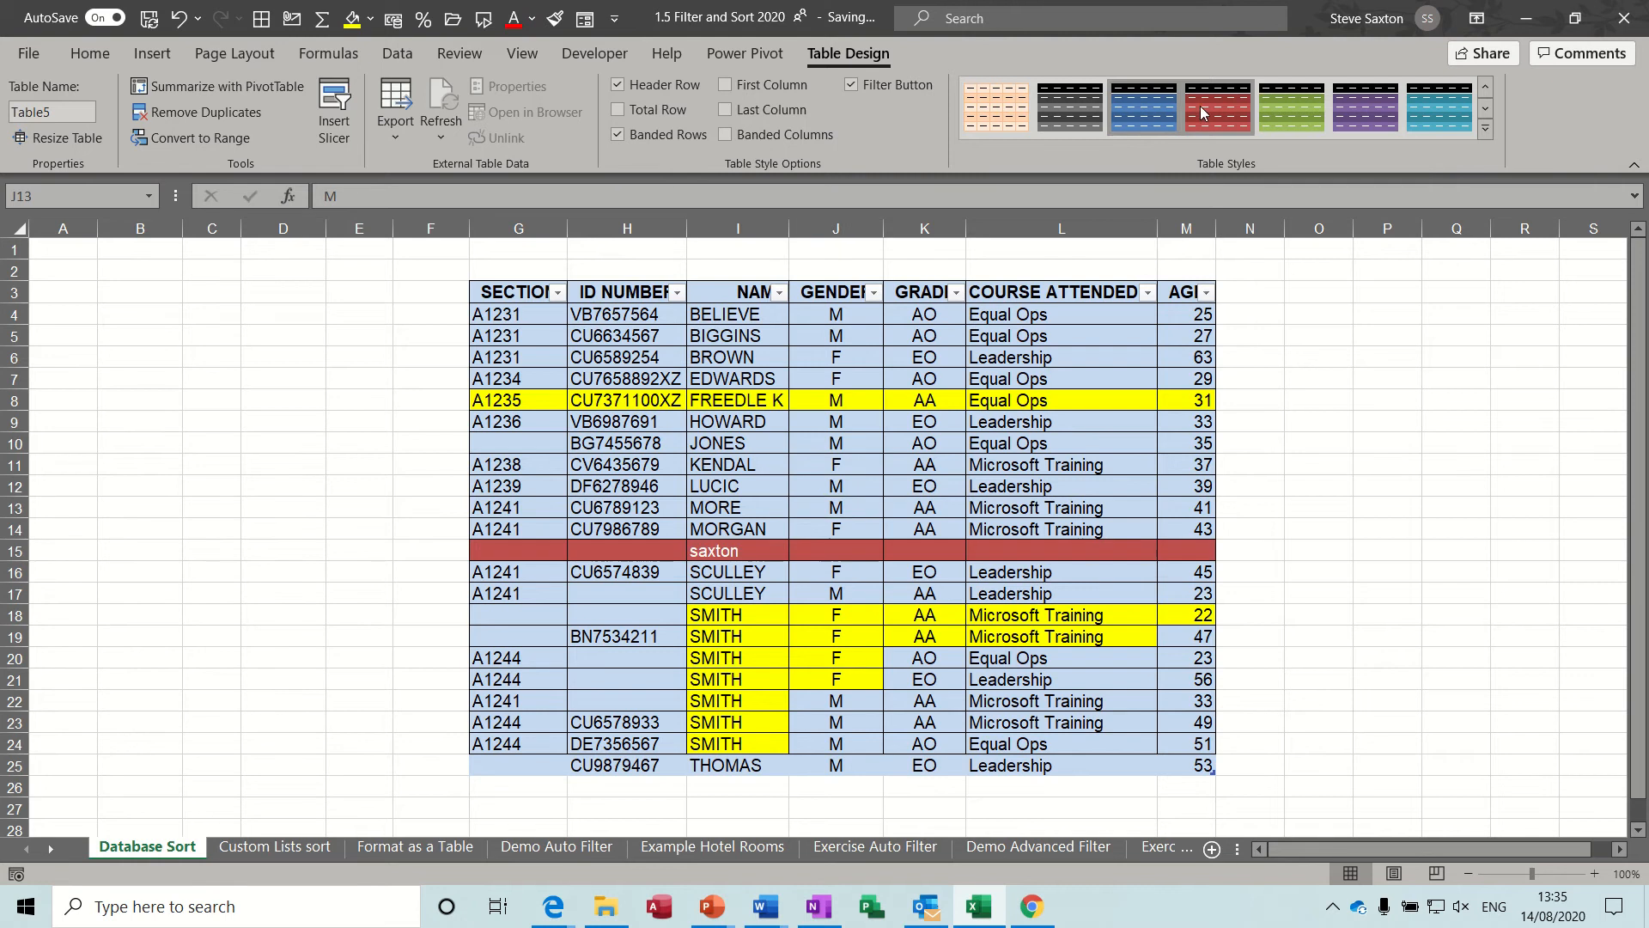
left_click(894, 413)
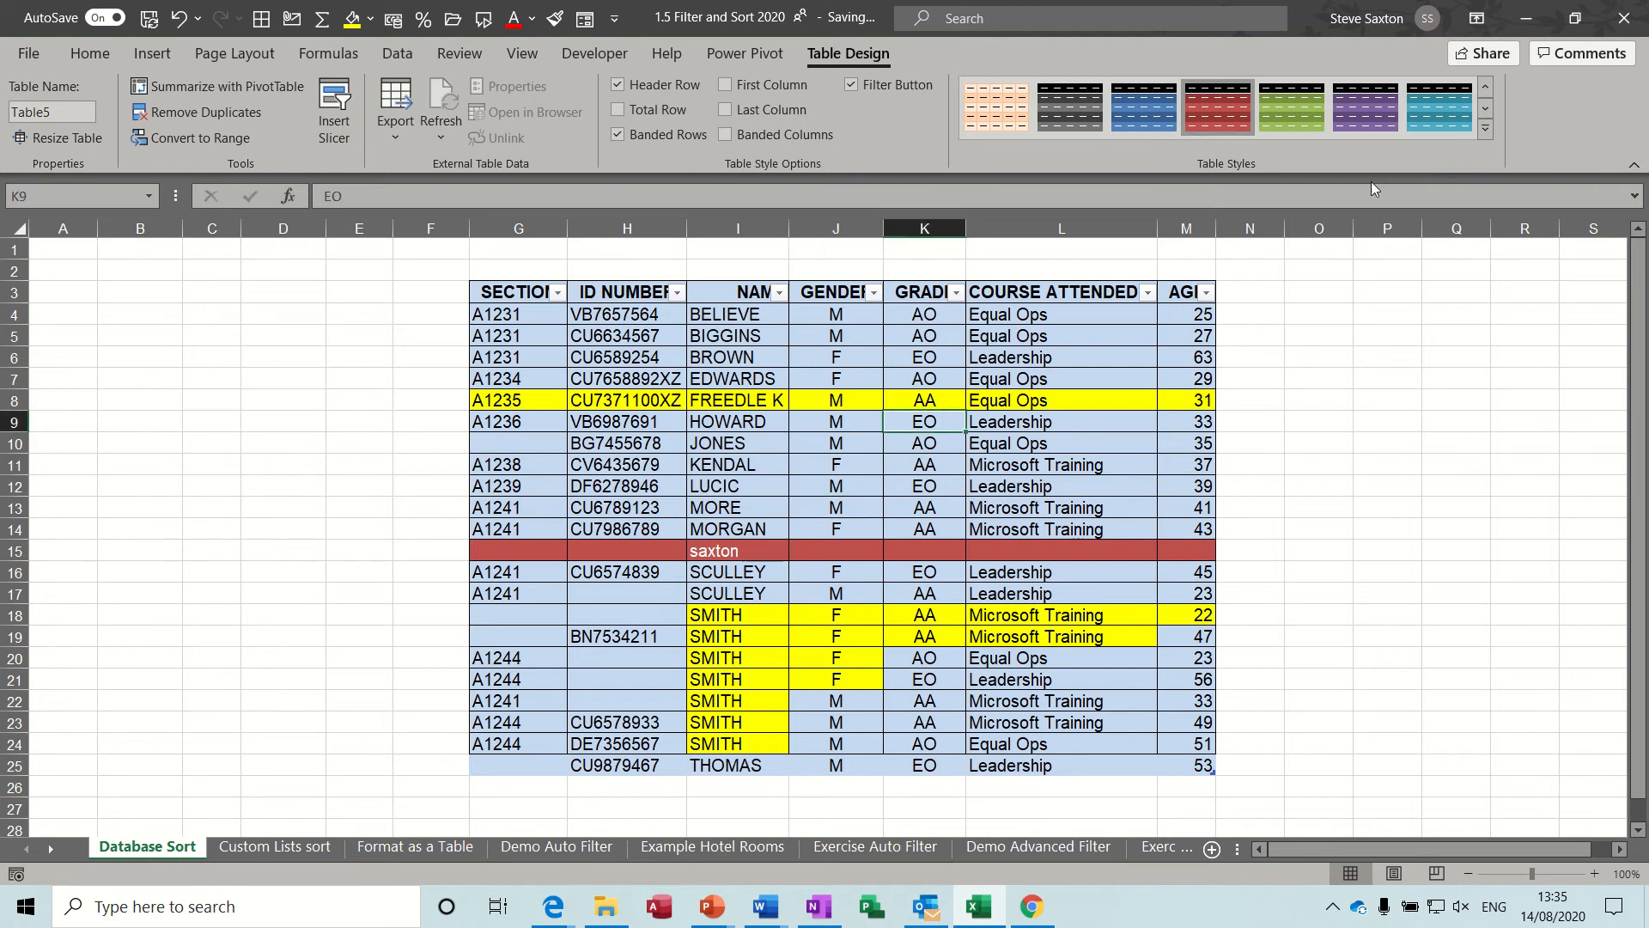
left_click(1485, 129)
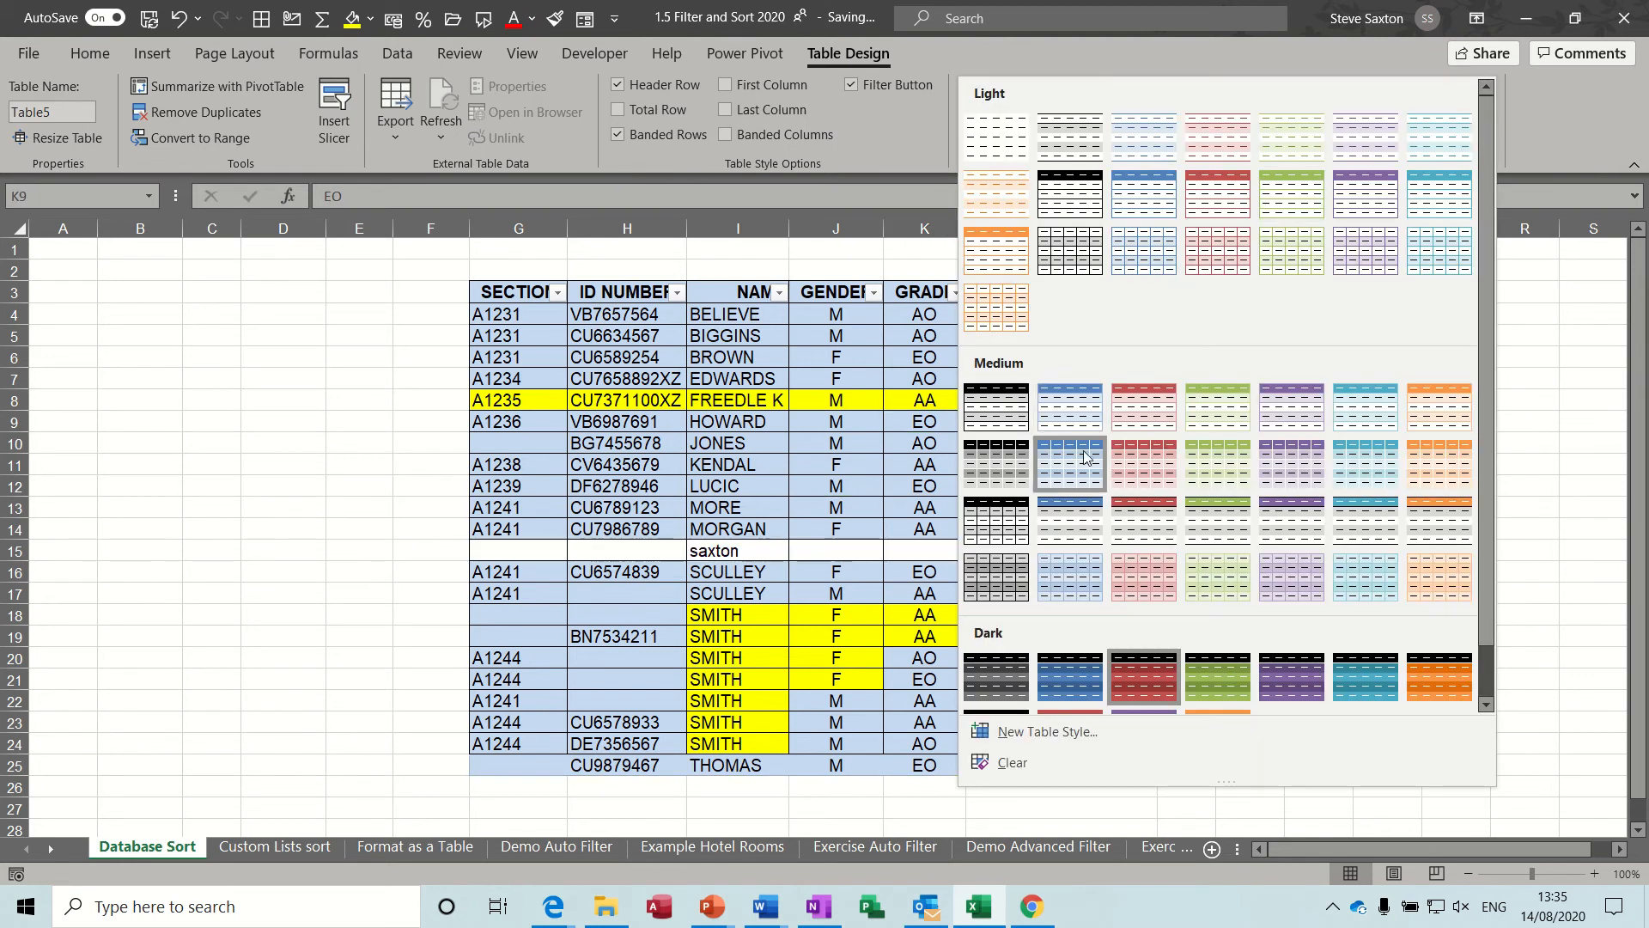
left_click(1001, 146)
key("Down")
key("Down")
key("Down")
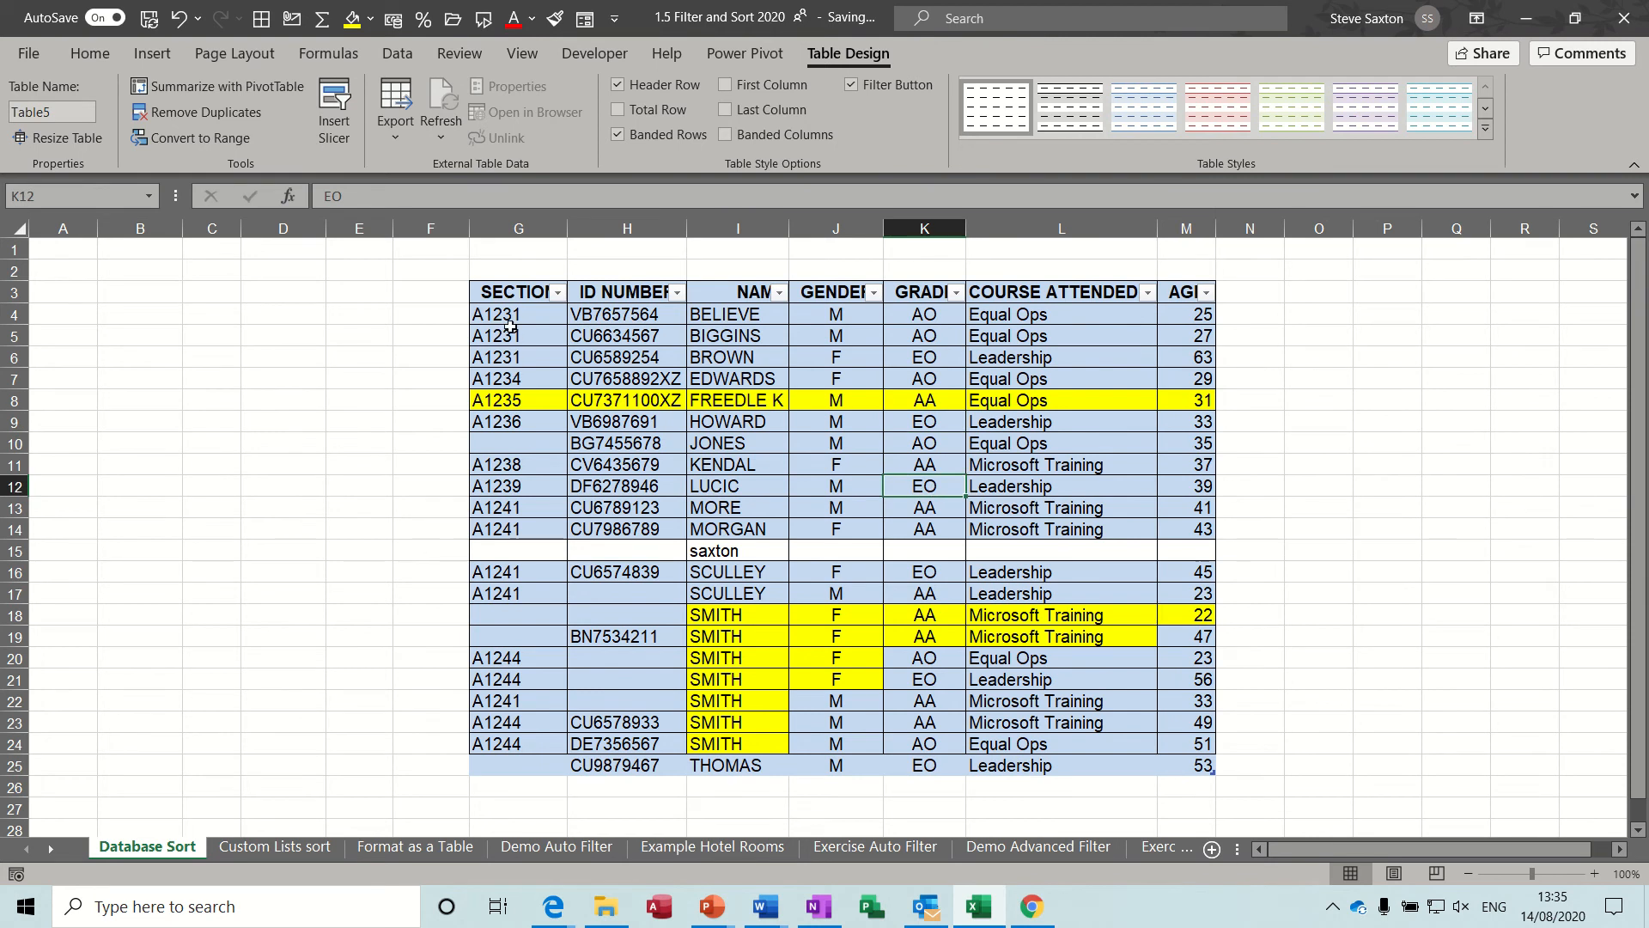
Remove the fill colour from all cells of the table in G3:M25.
left_click_drag(508, 297, 1095, 760)
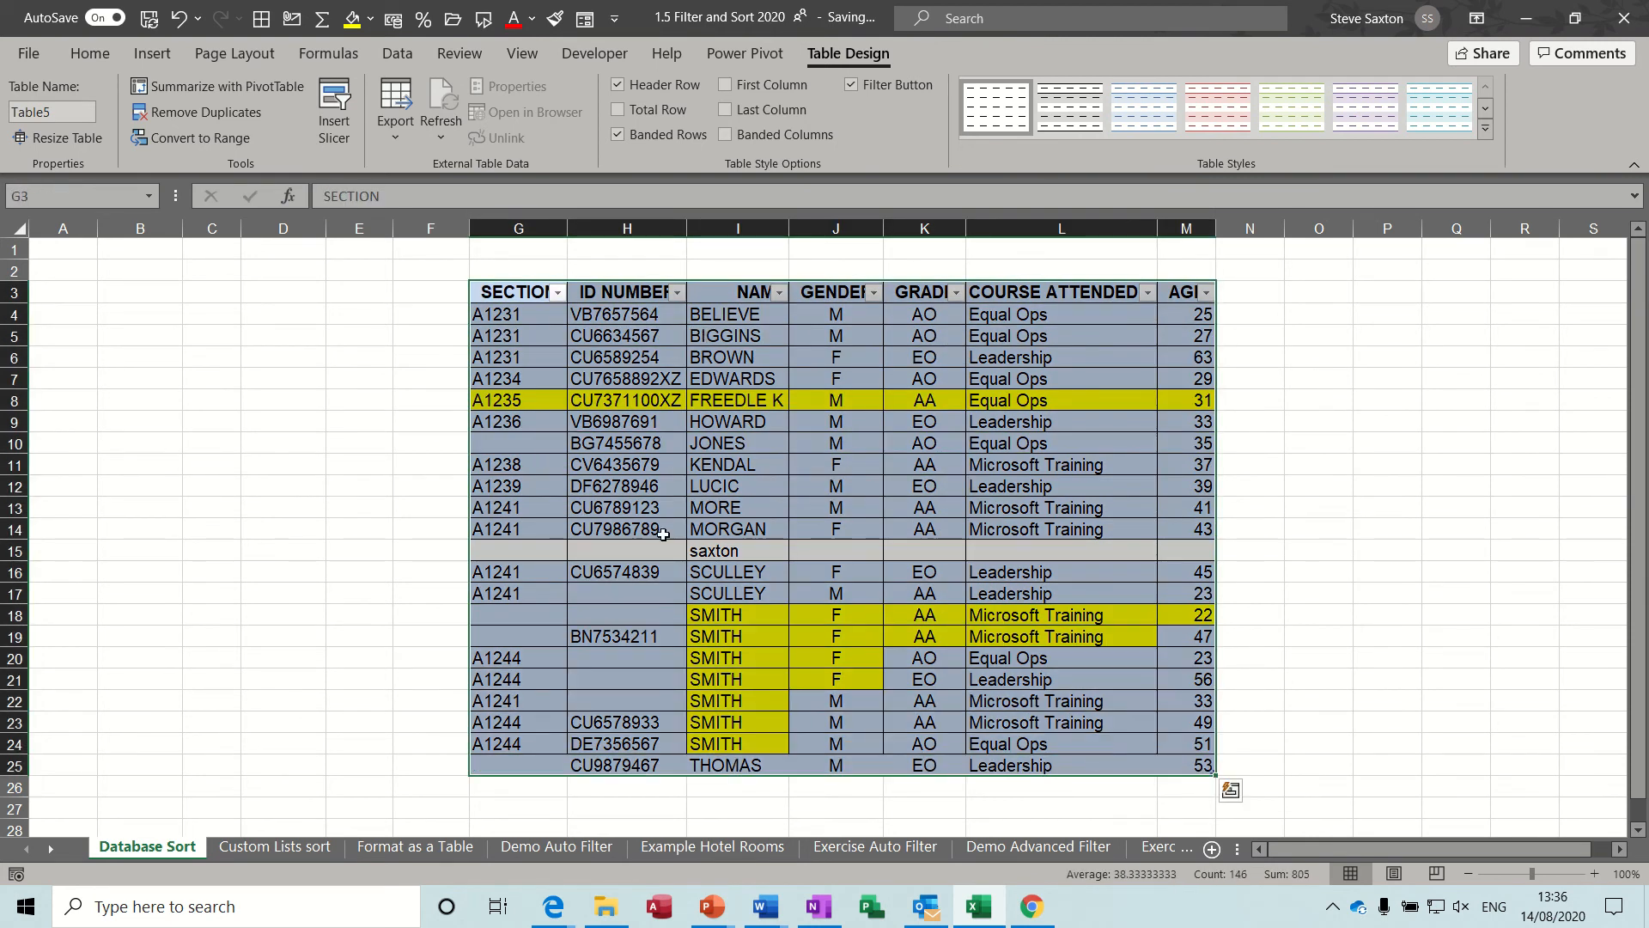
left_click(371, 19)
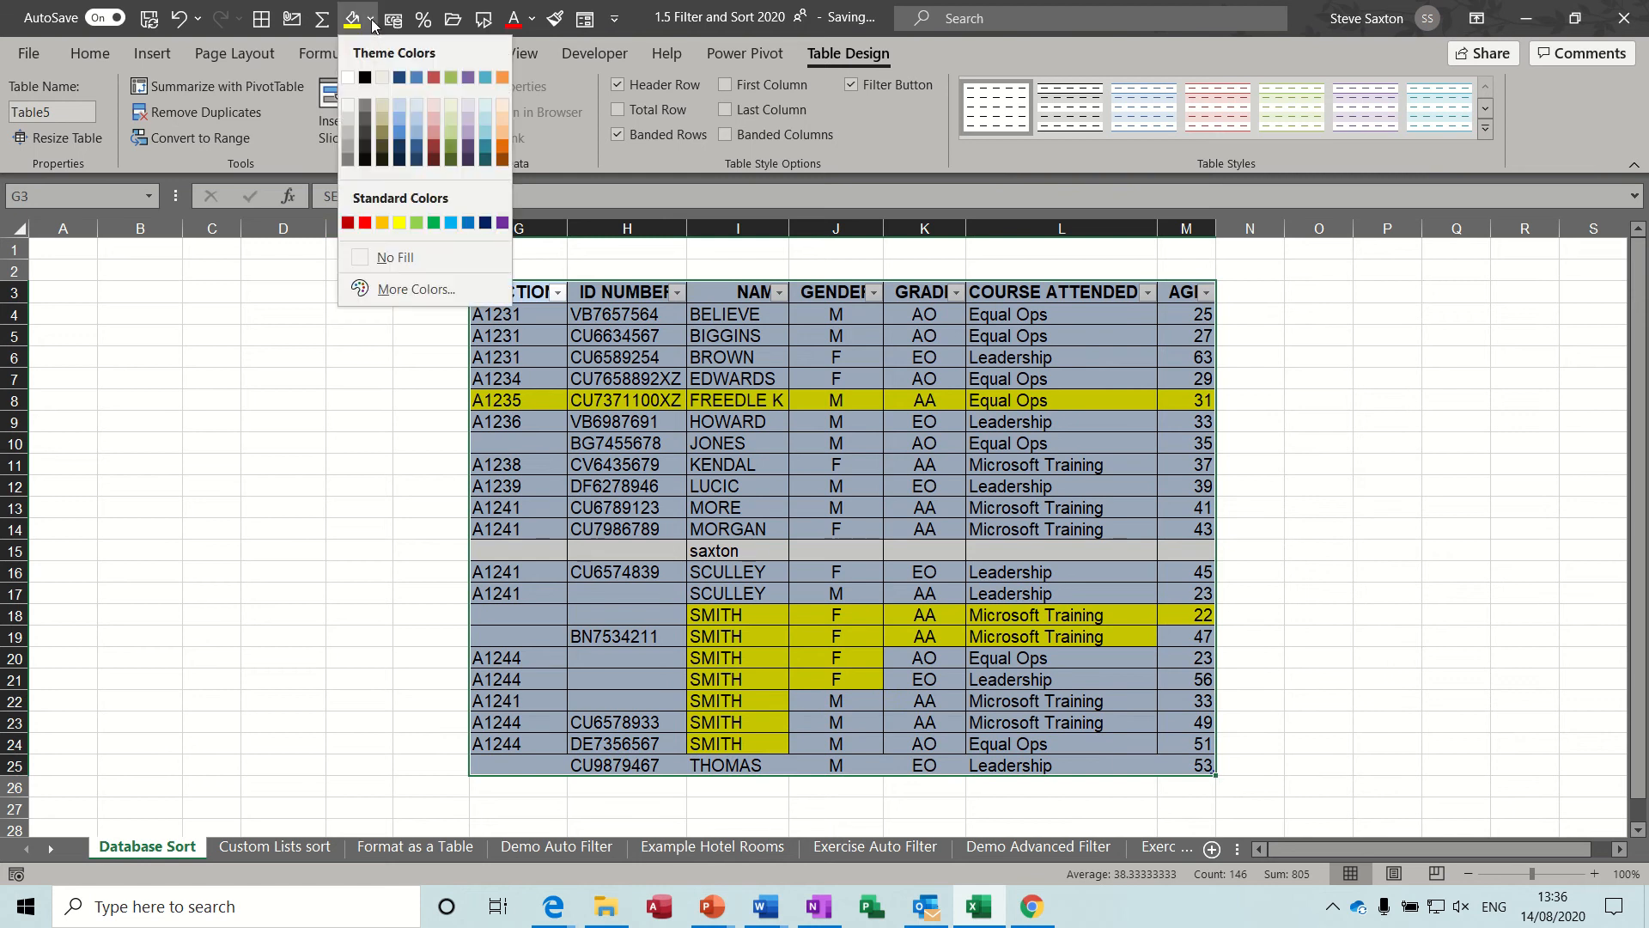
left_click(387, 257)
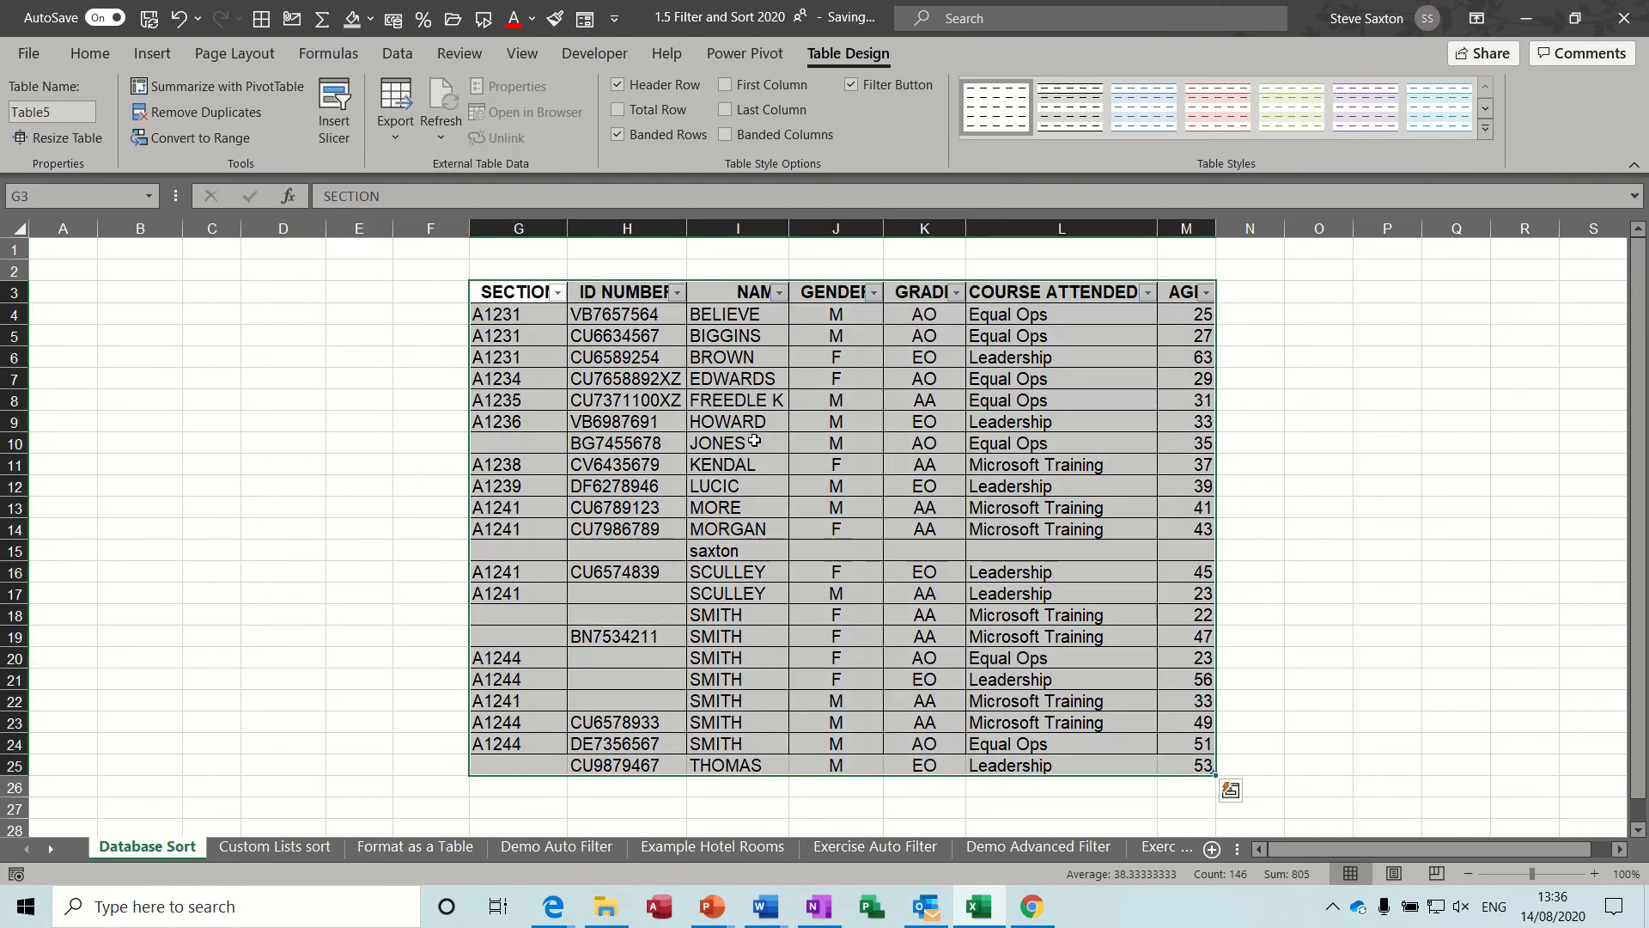
left_click(776, 468)
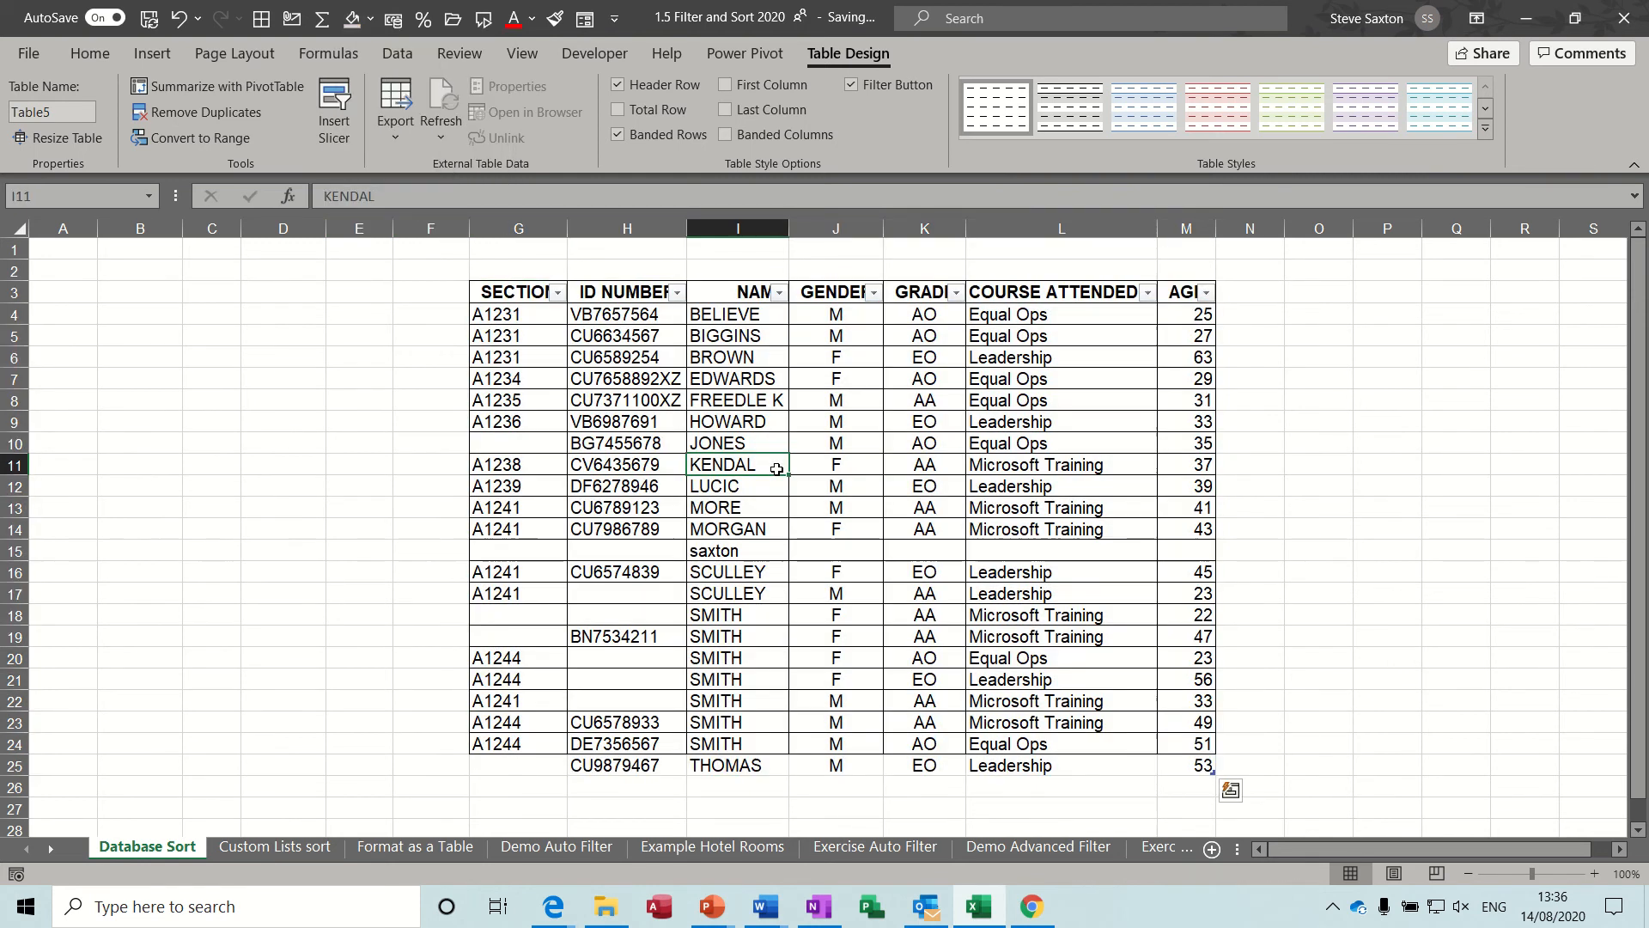
Apply the blue dark table style with the black header row to the table.
left_click(1486, 130)
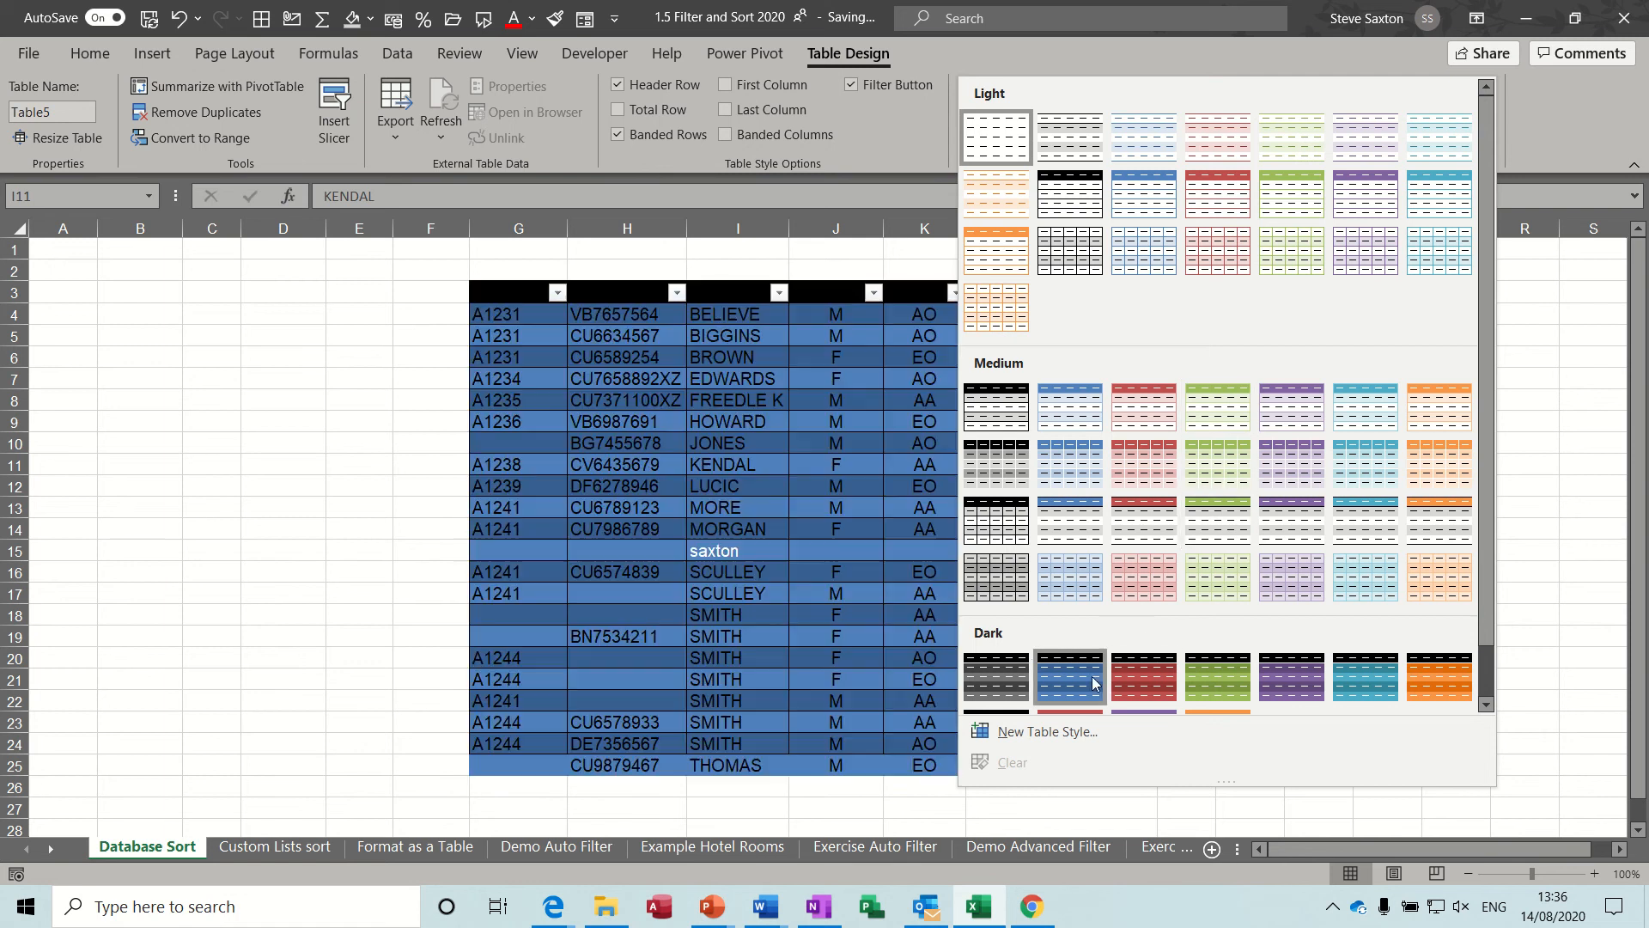
left_click(1093, 683)
left_click(773, 615)
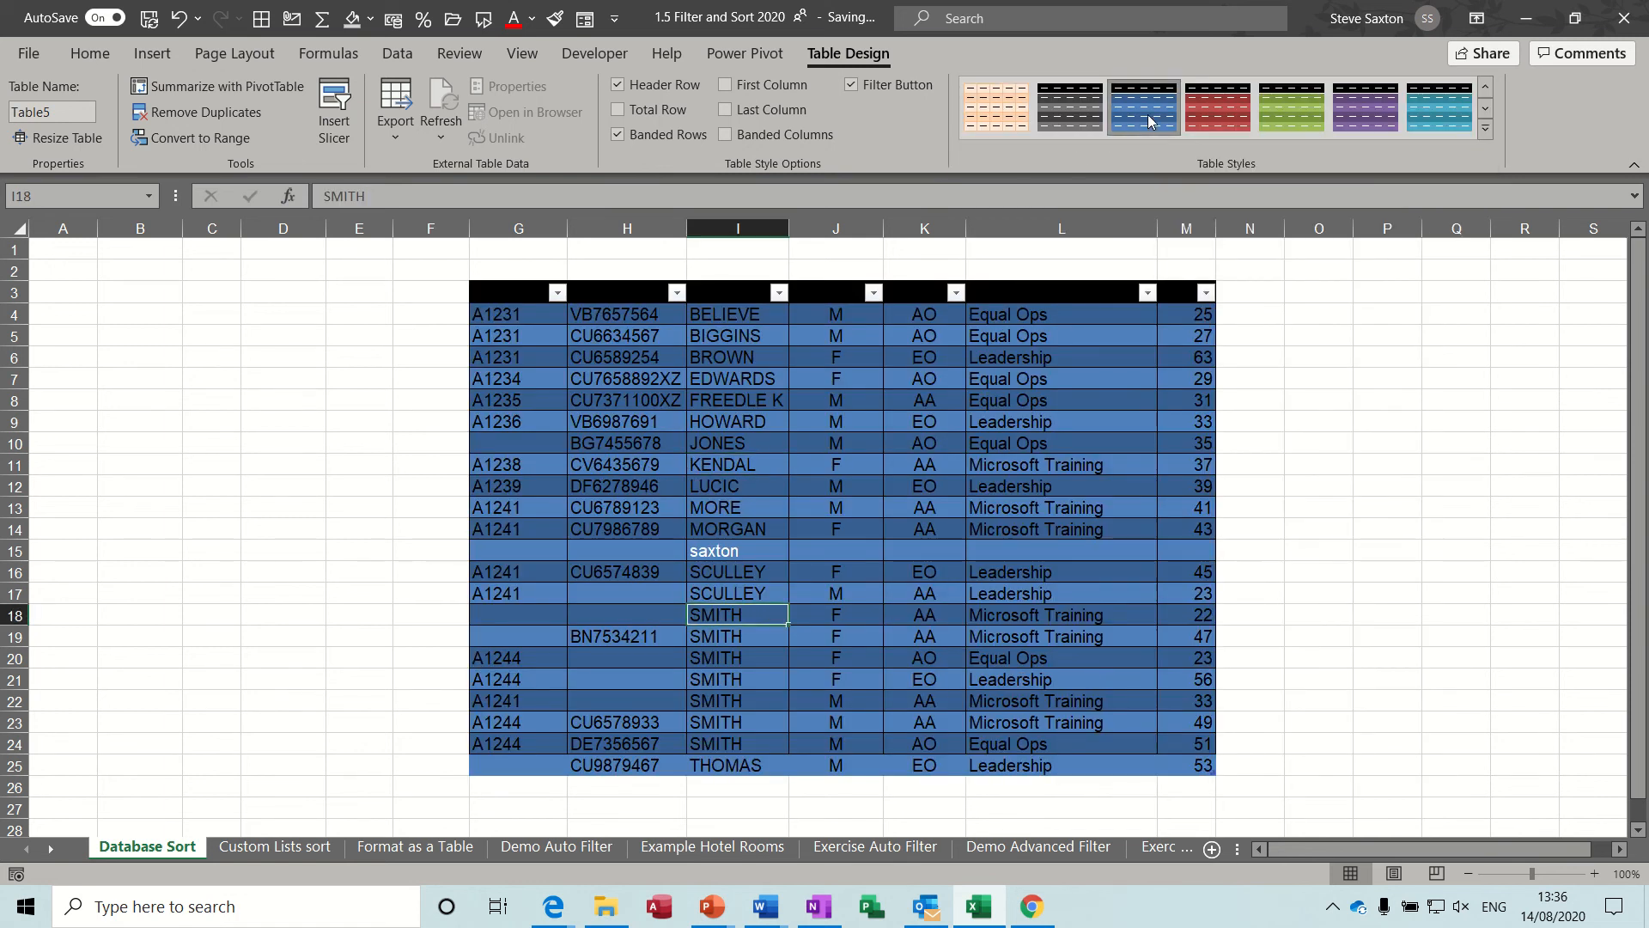
Set the font colour of the whole table in G3:M25 to white.
left_click(570, 485)
left_click(510, 317)
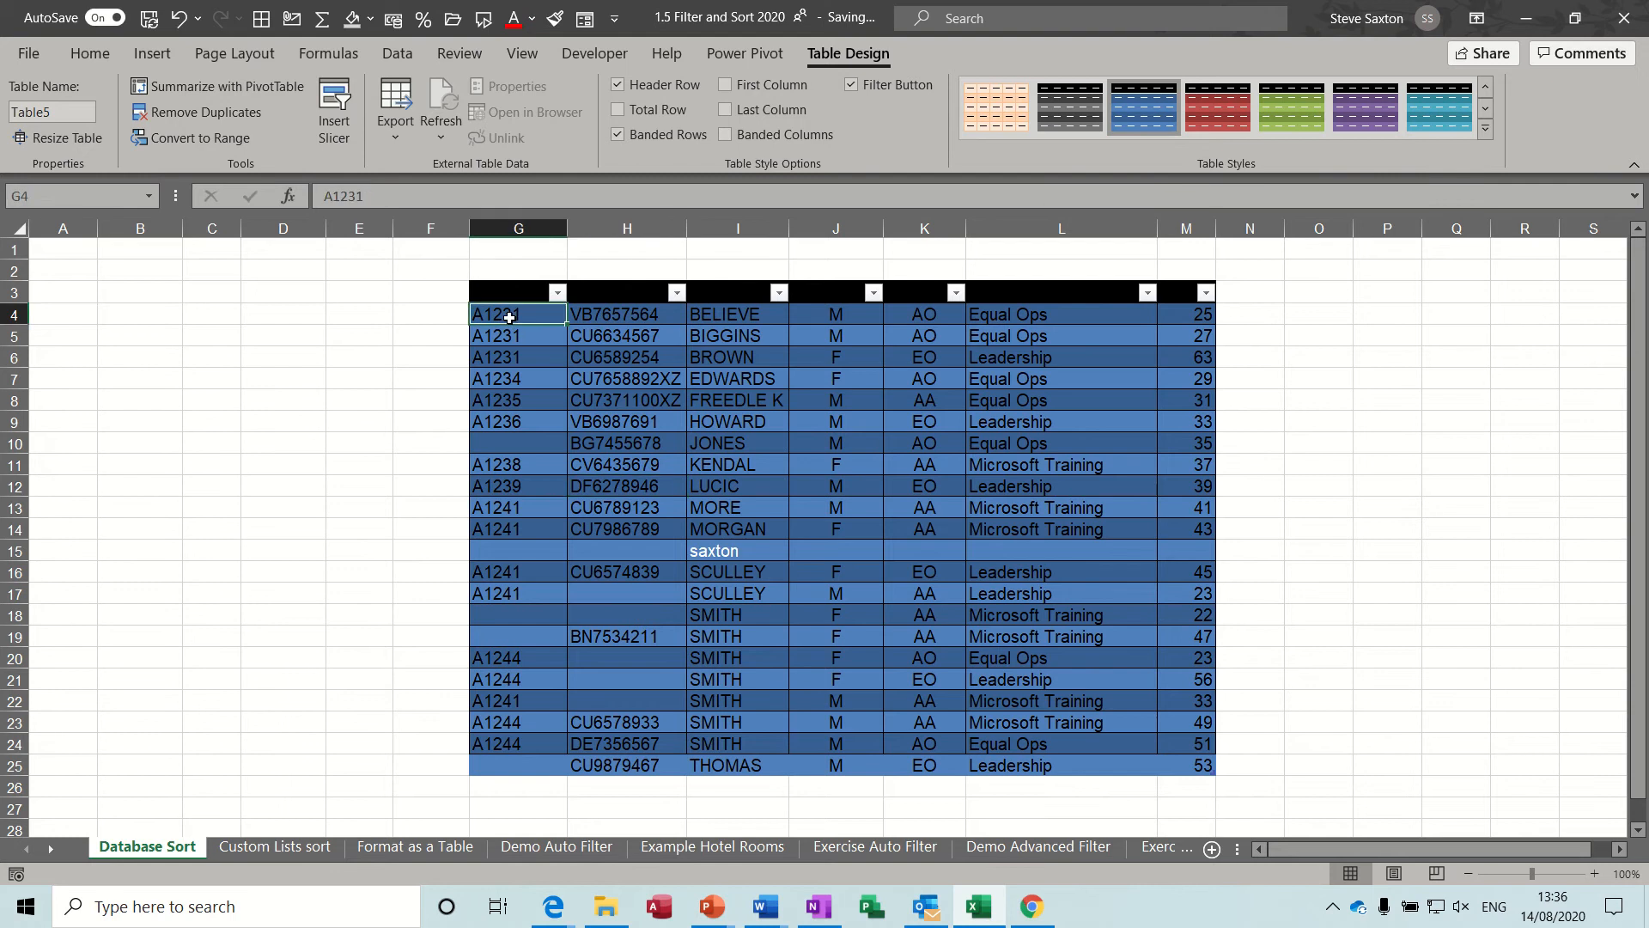
left_click_drag(509, 317, 1171, 767)
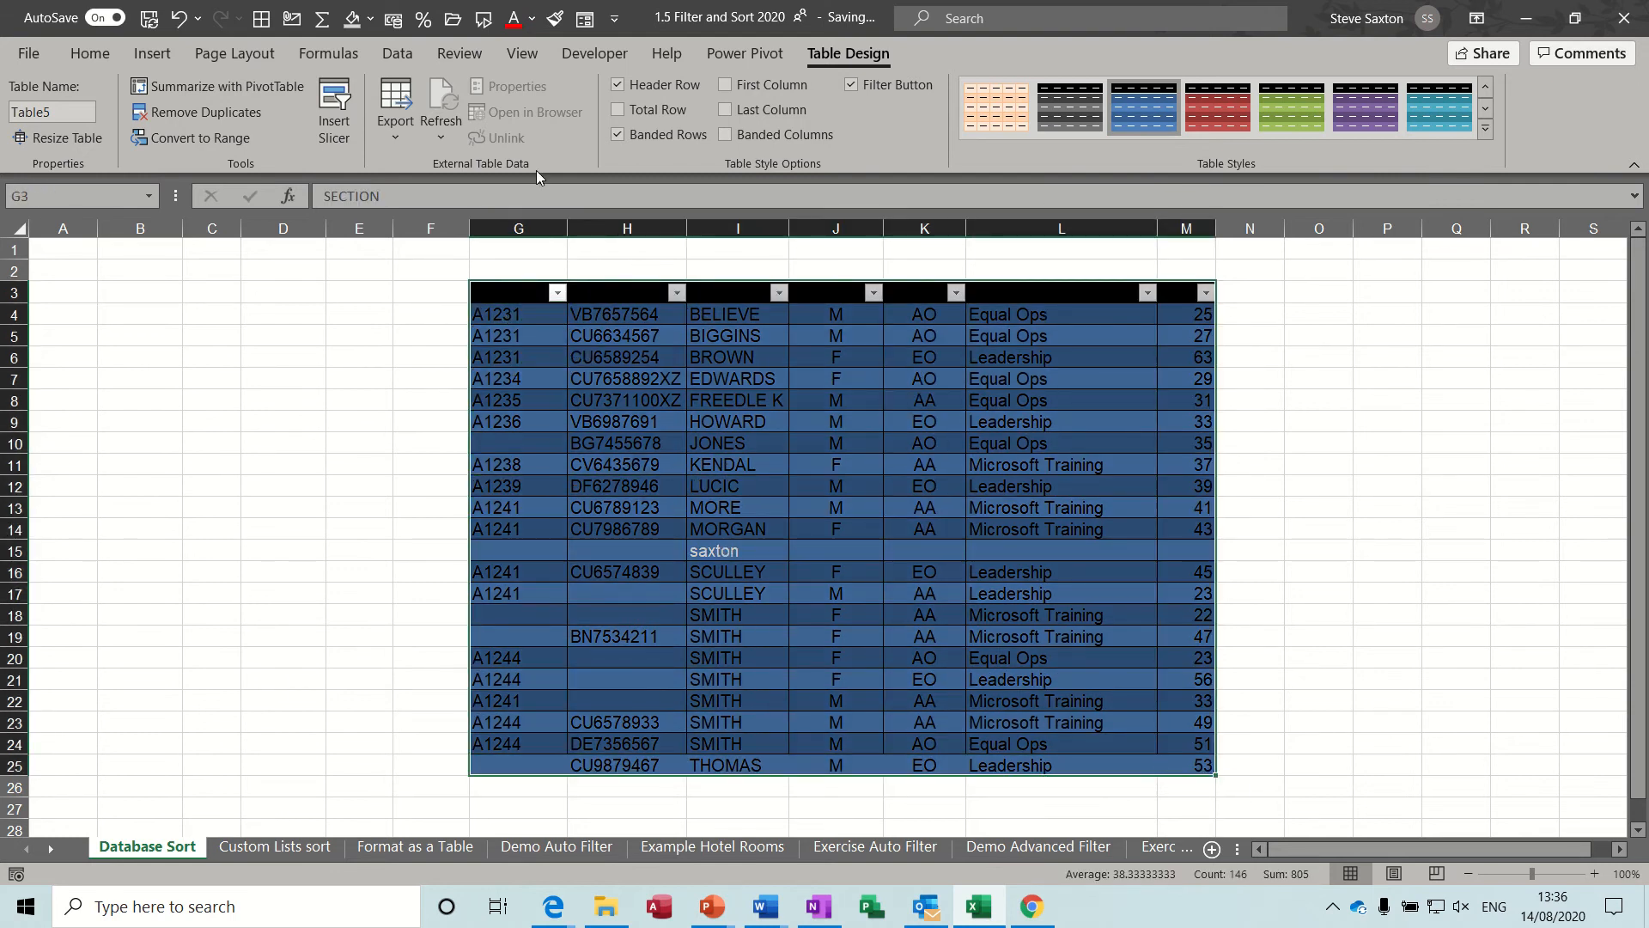
left_click(533, 18)
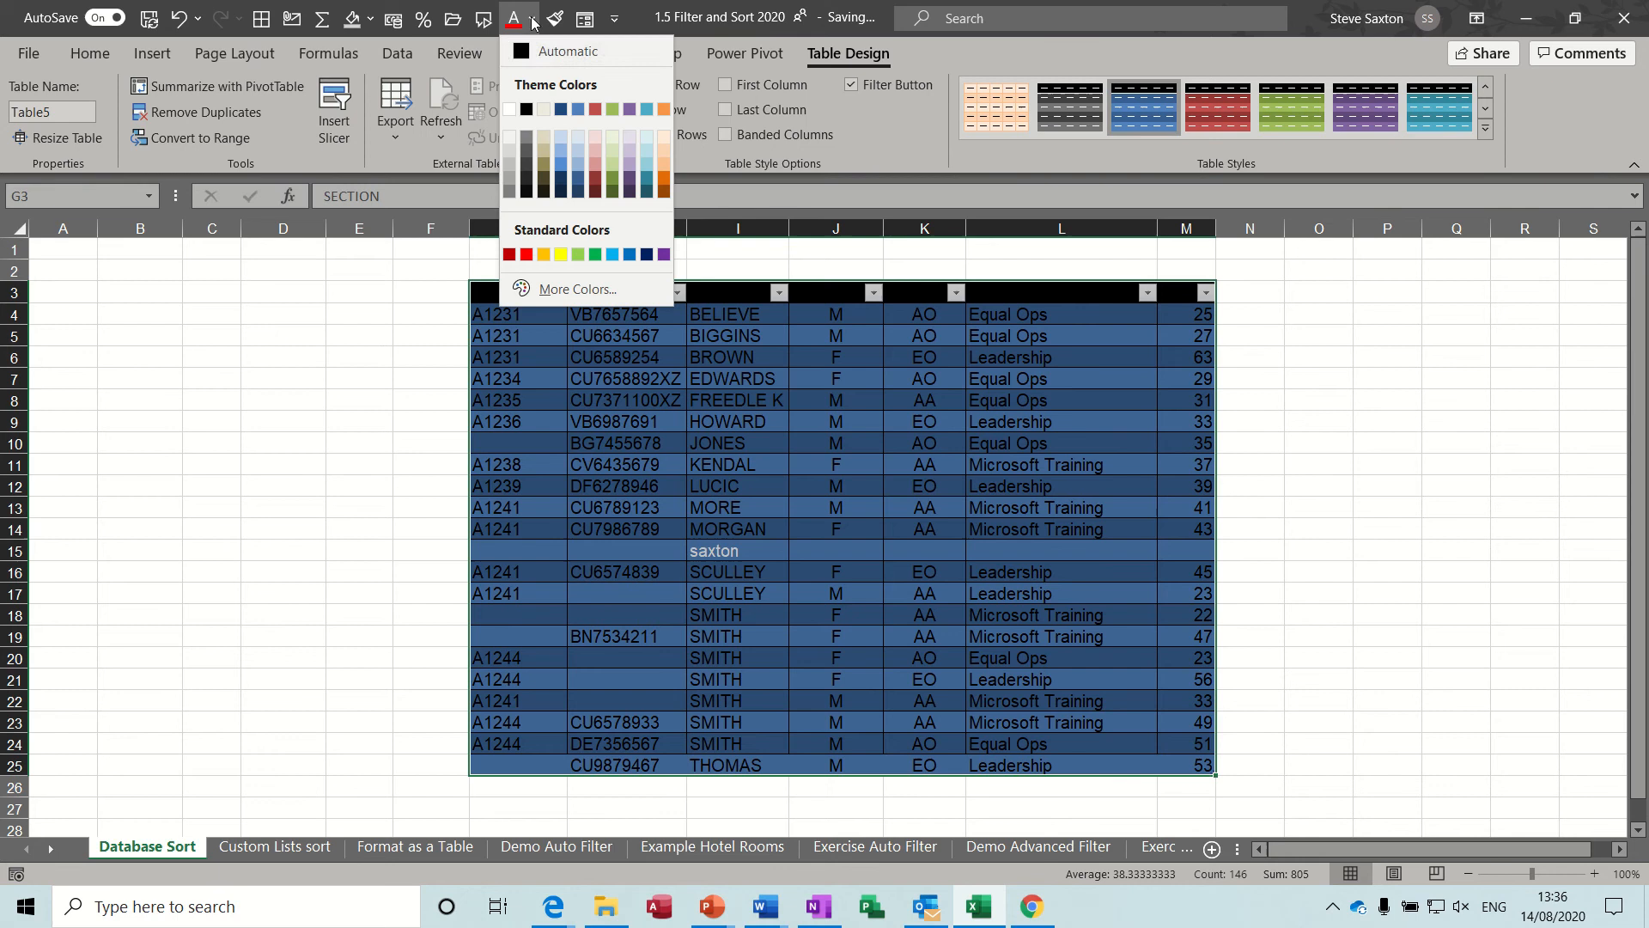
left_click(511, 109)
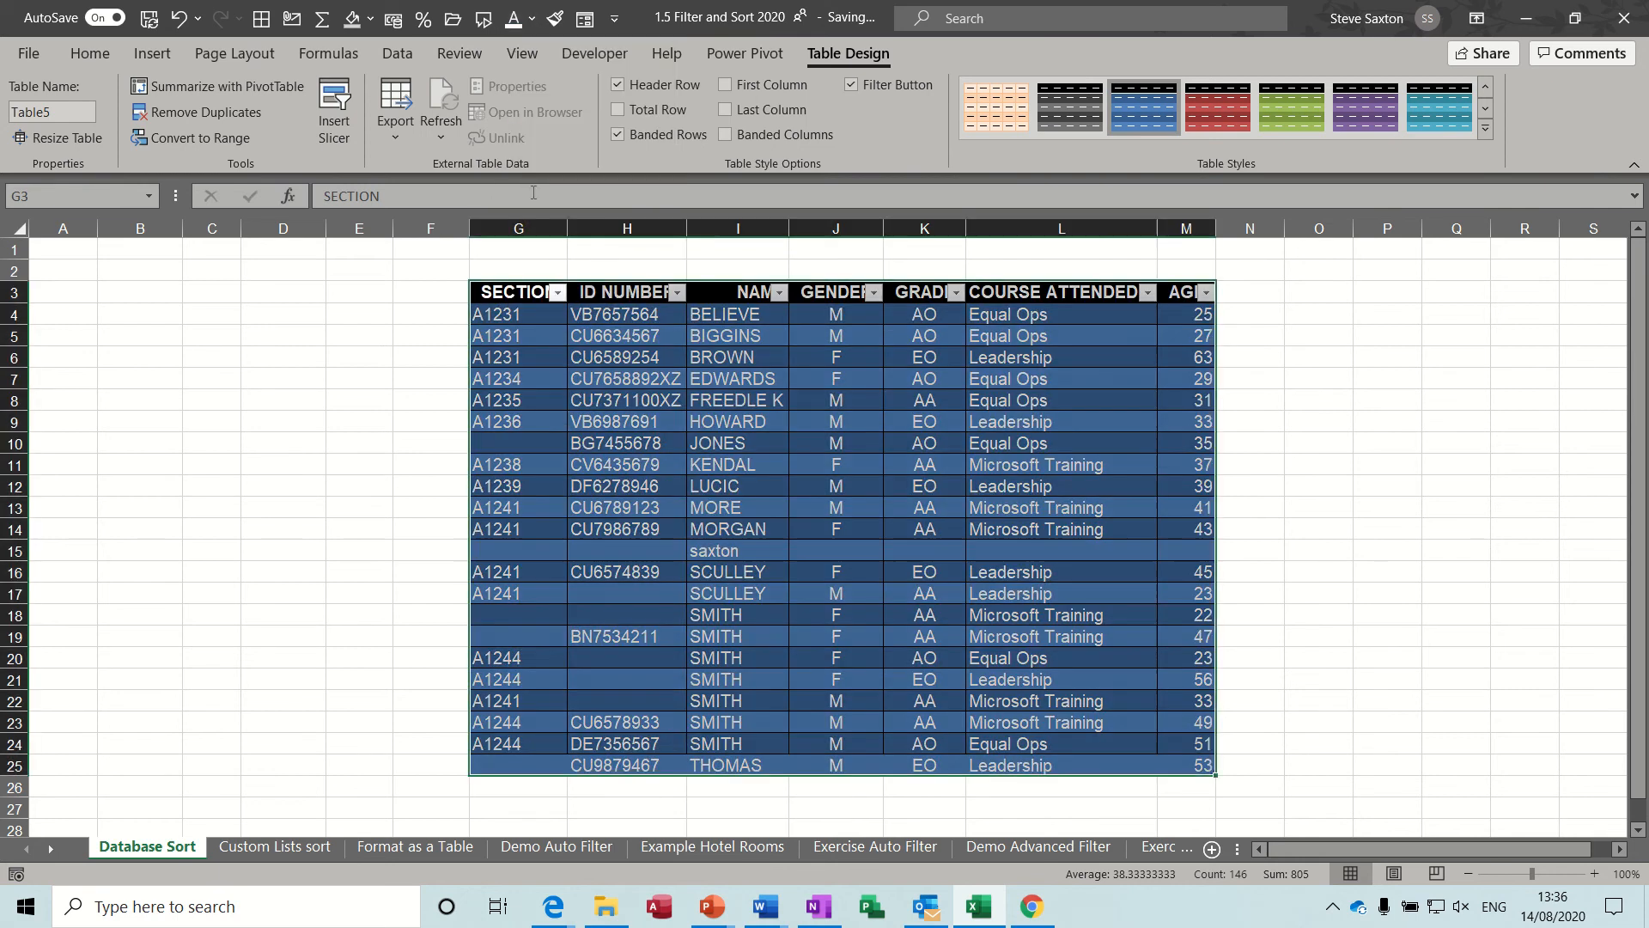
left_click(653, 429)
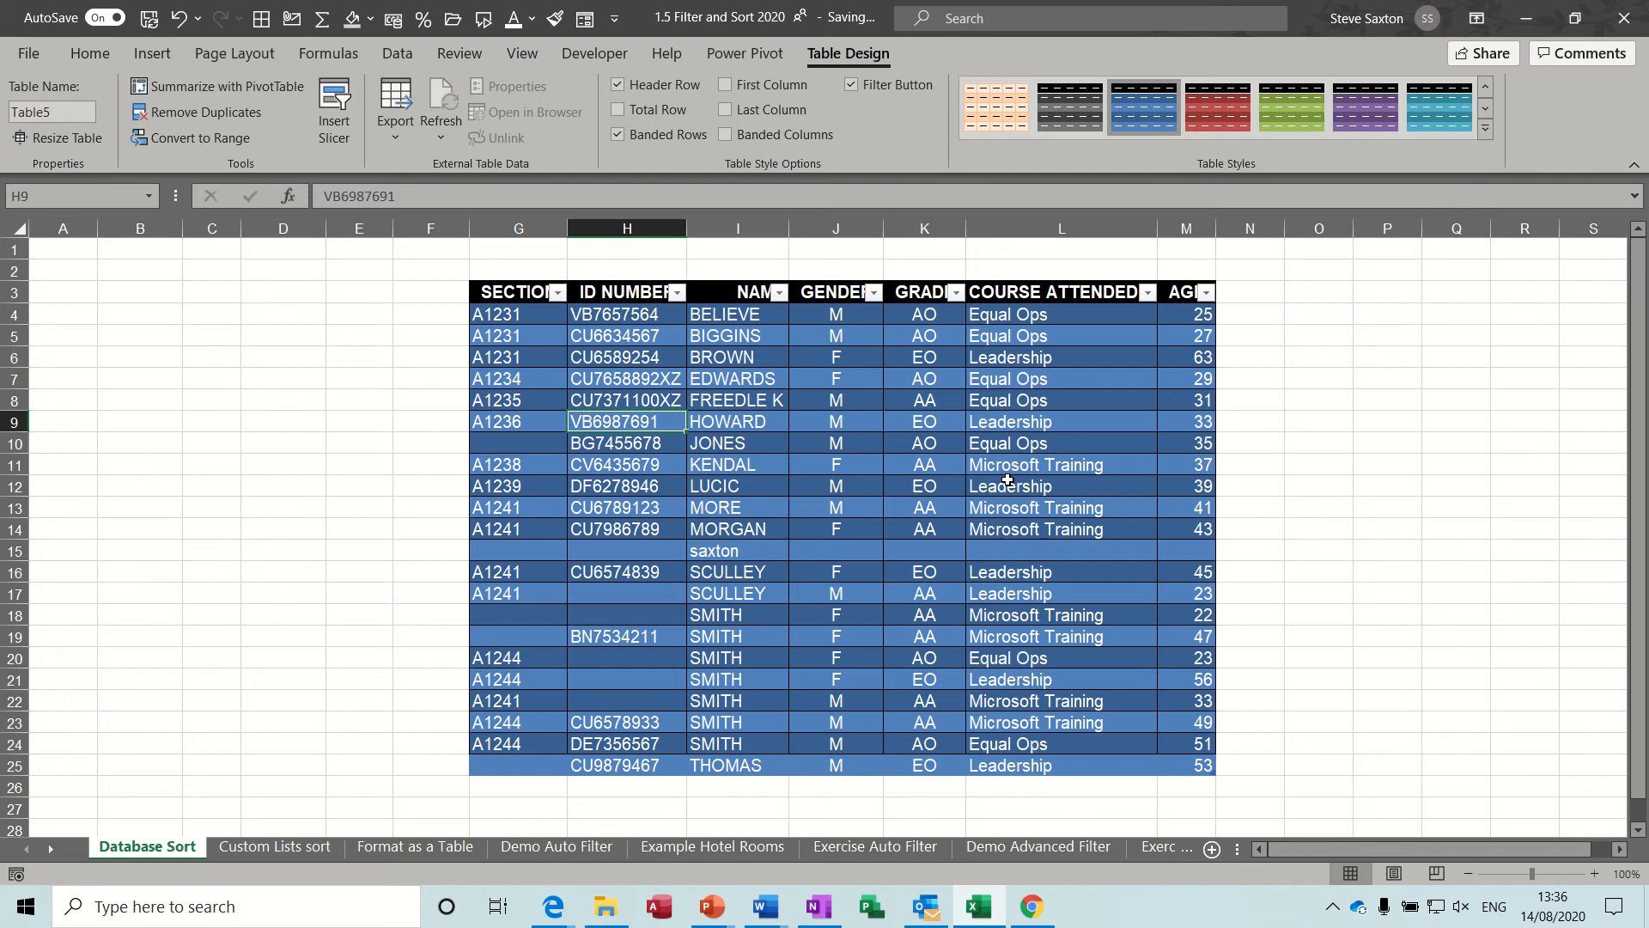
Undo the white font, the blue dark table style and the fill removal on the table.
key("ctrl+z")
key("ctrl+z")
key("ctrl+z")
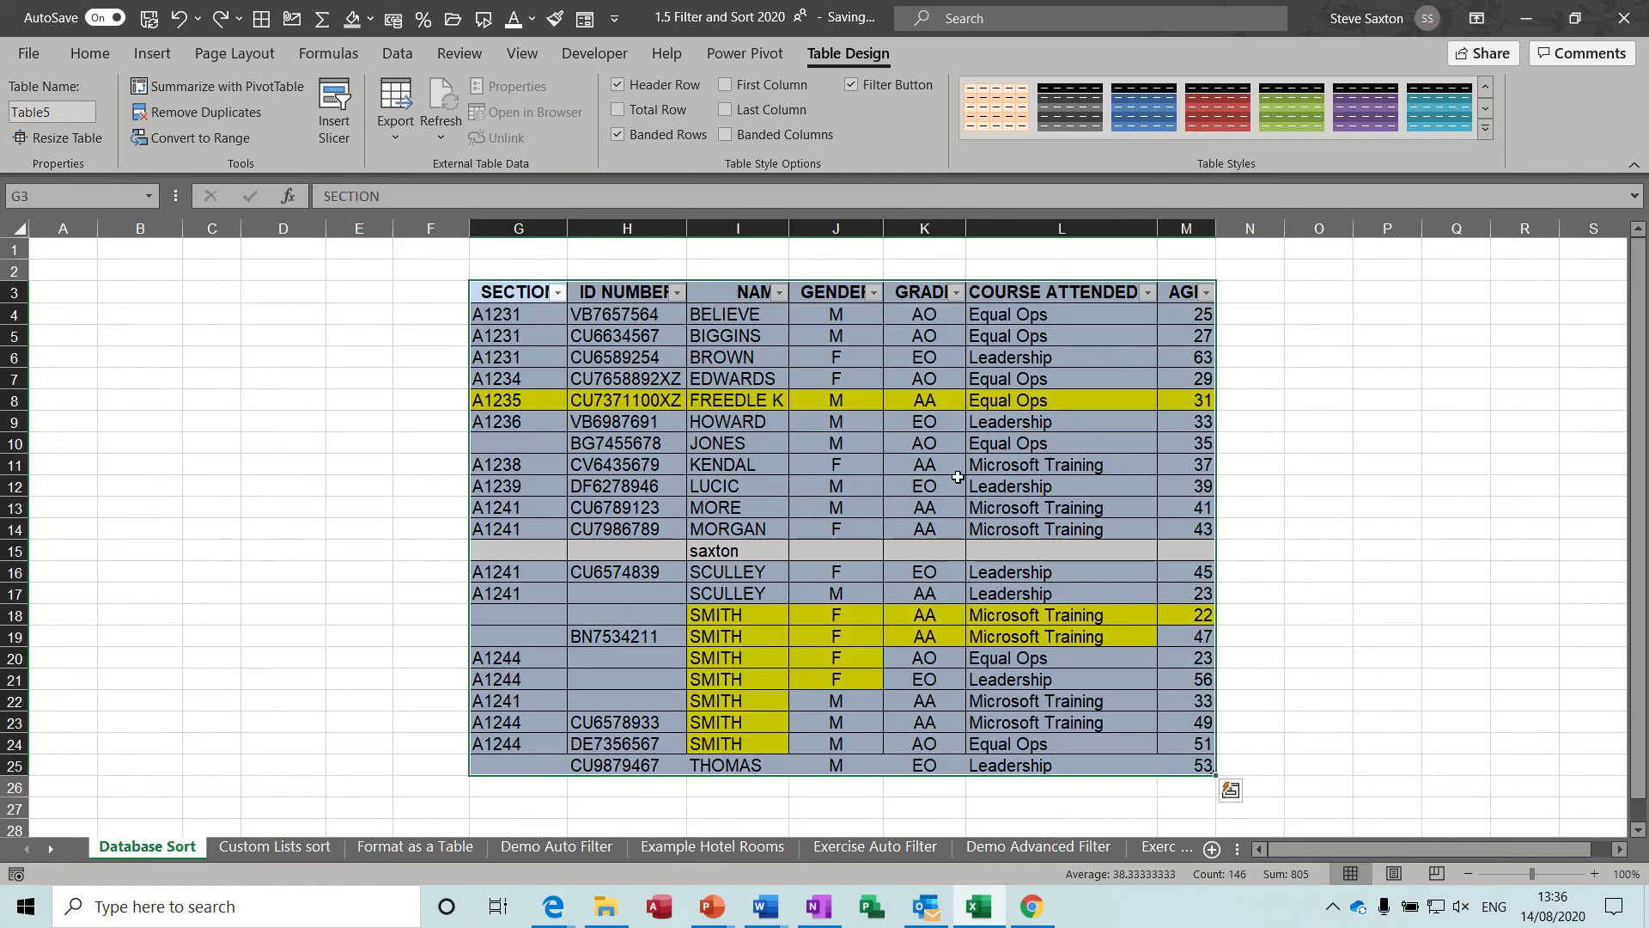
left_click(958, 478)
left_click(720, 332)
left_click(846, 461)
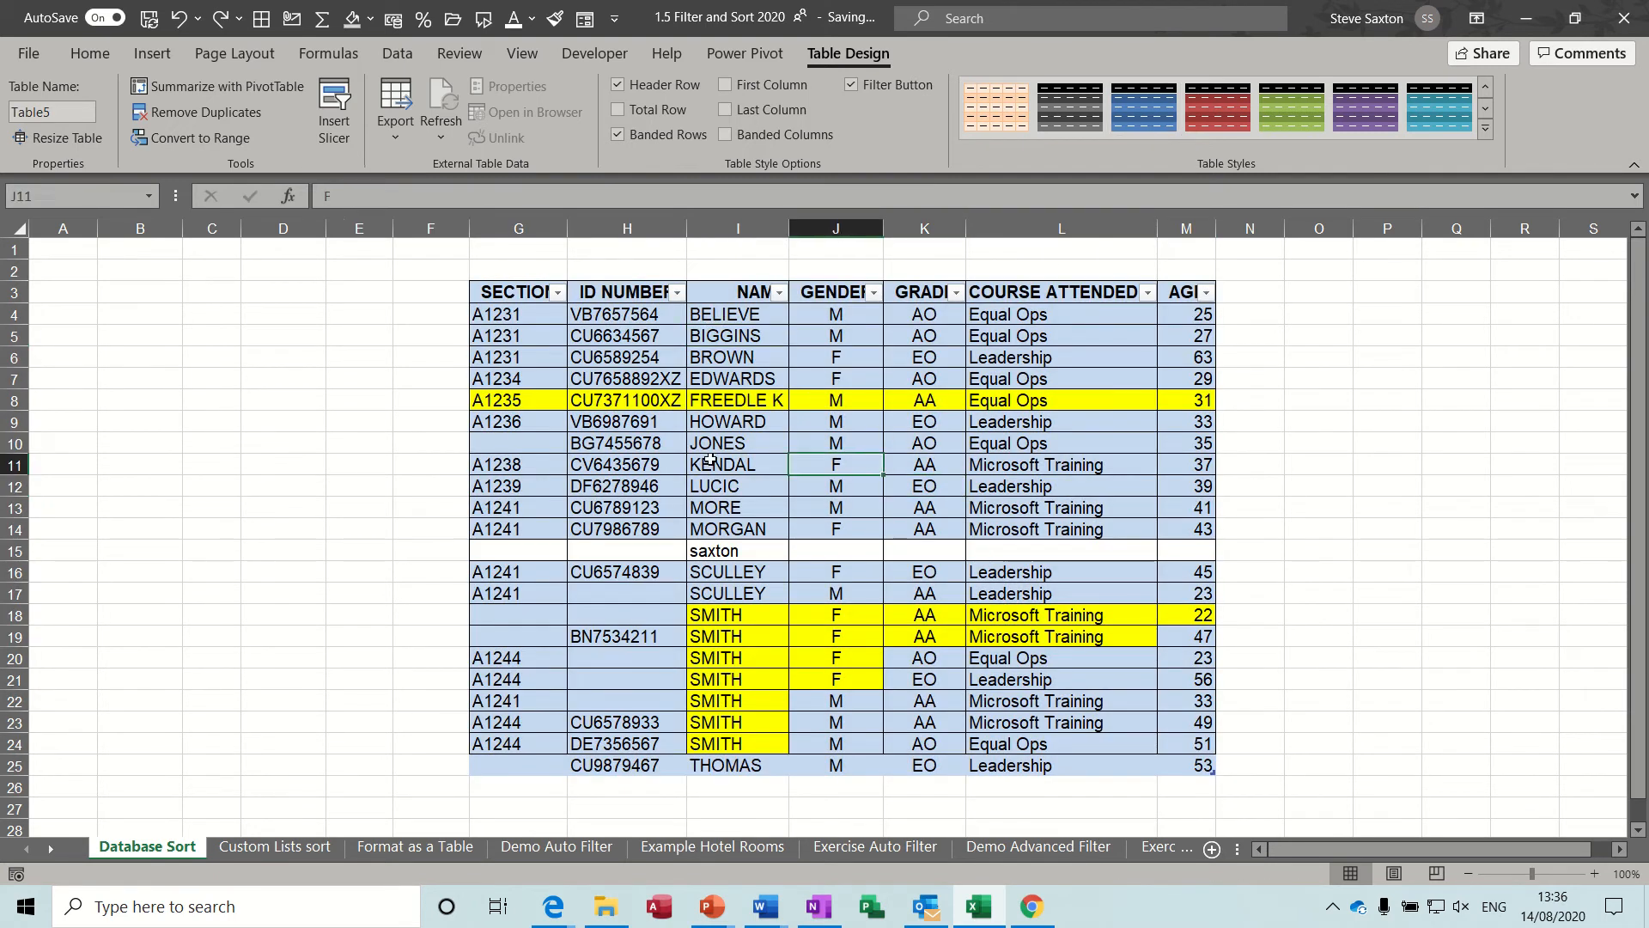
left_click(718, 337)
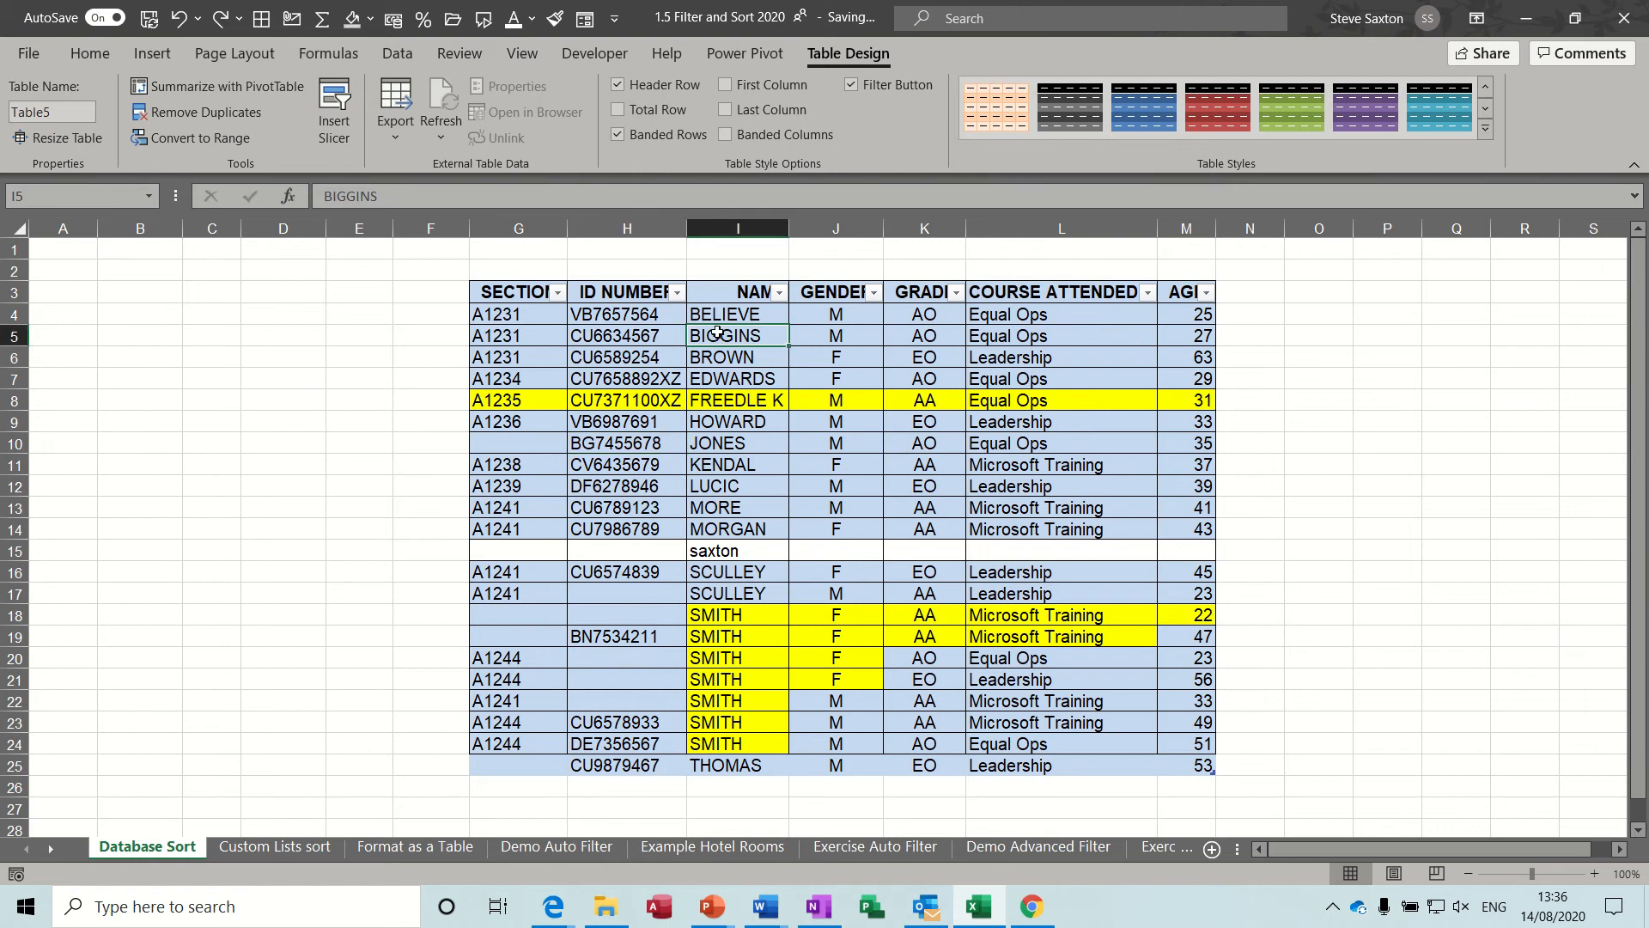
left_click(664, 391)
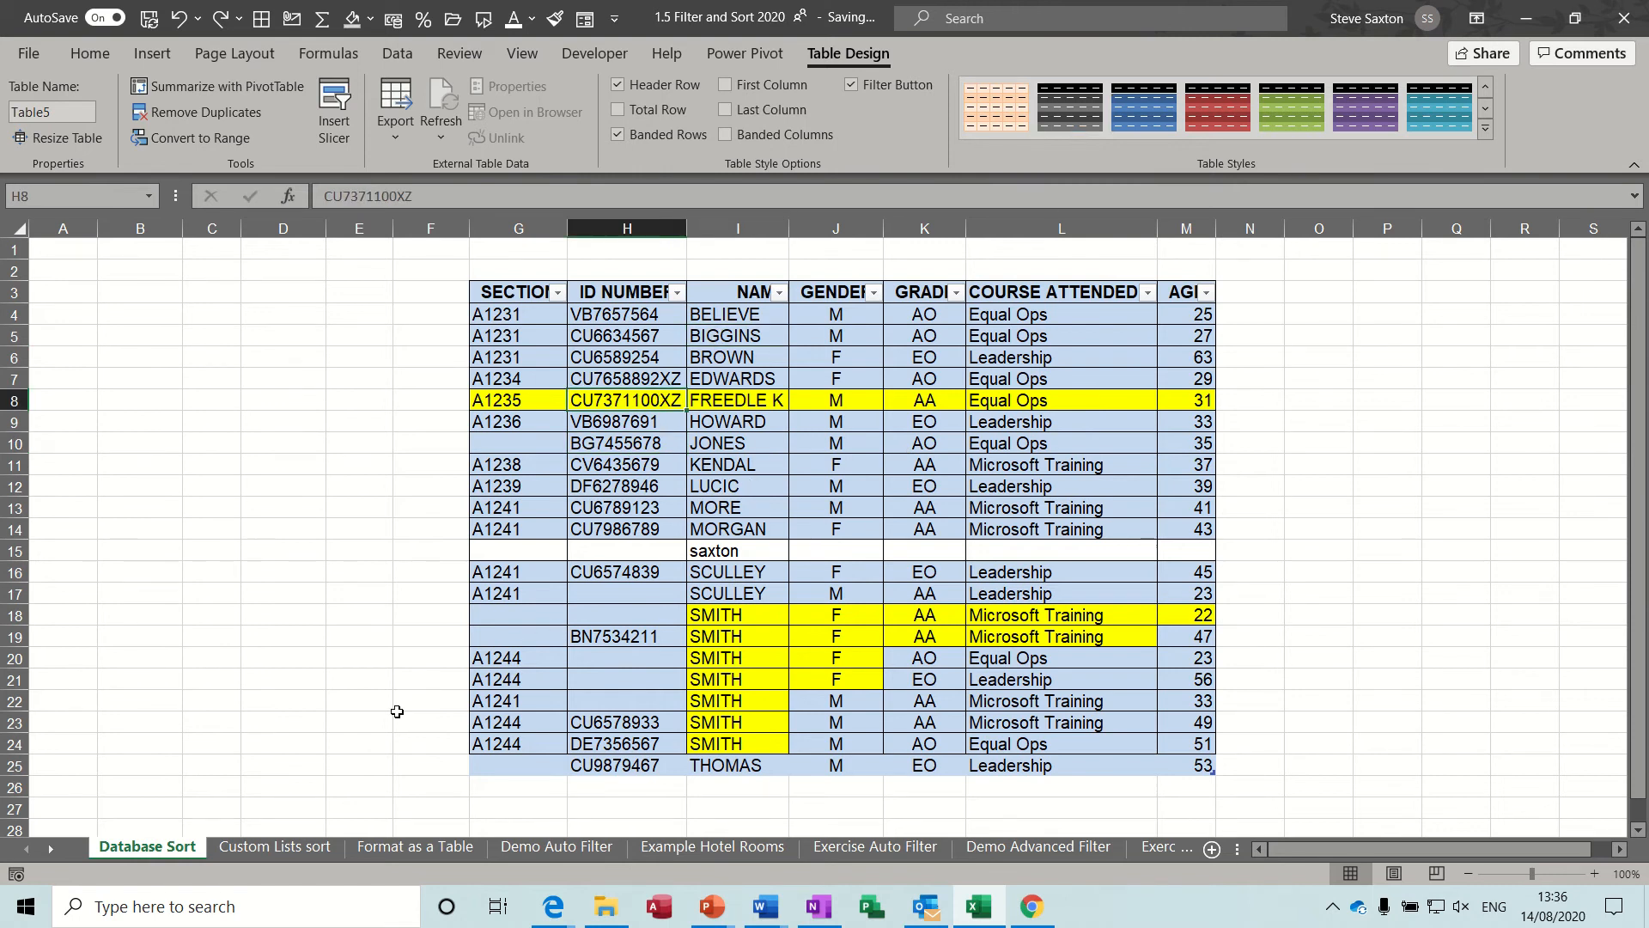
Check the ID NUMBER column's filter and sort options on the Format as a Table sheet, leaving them unapplied.
left_click(405, 851)
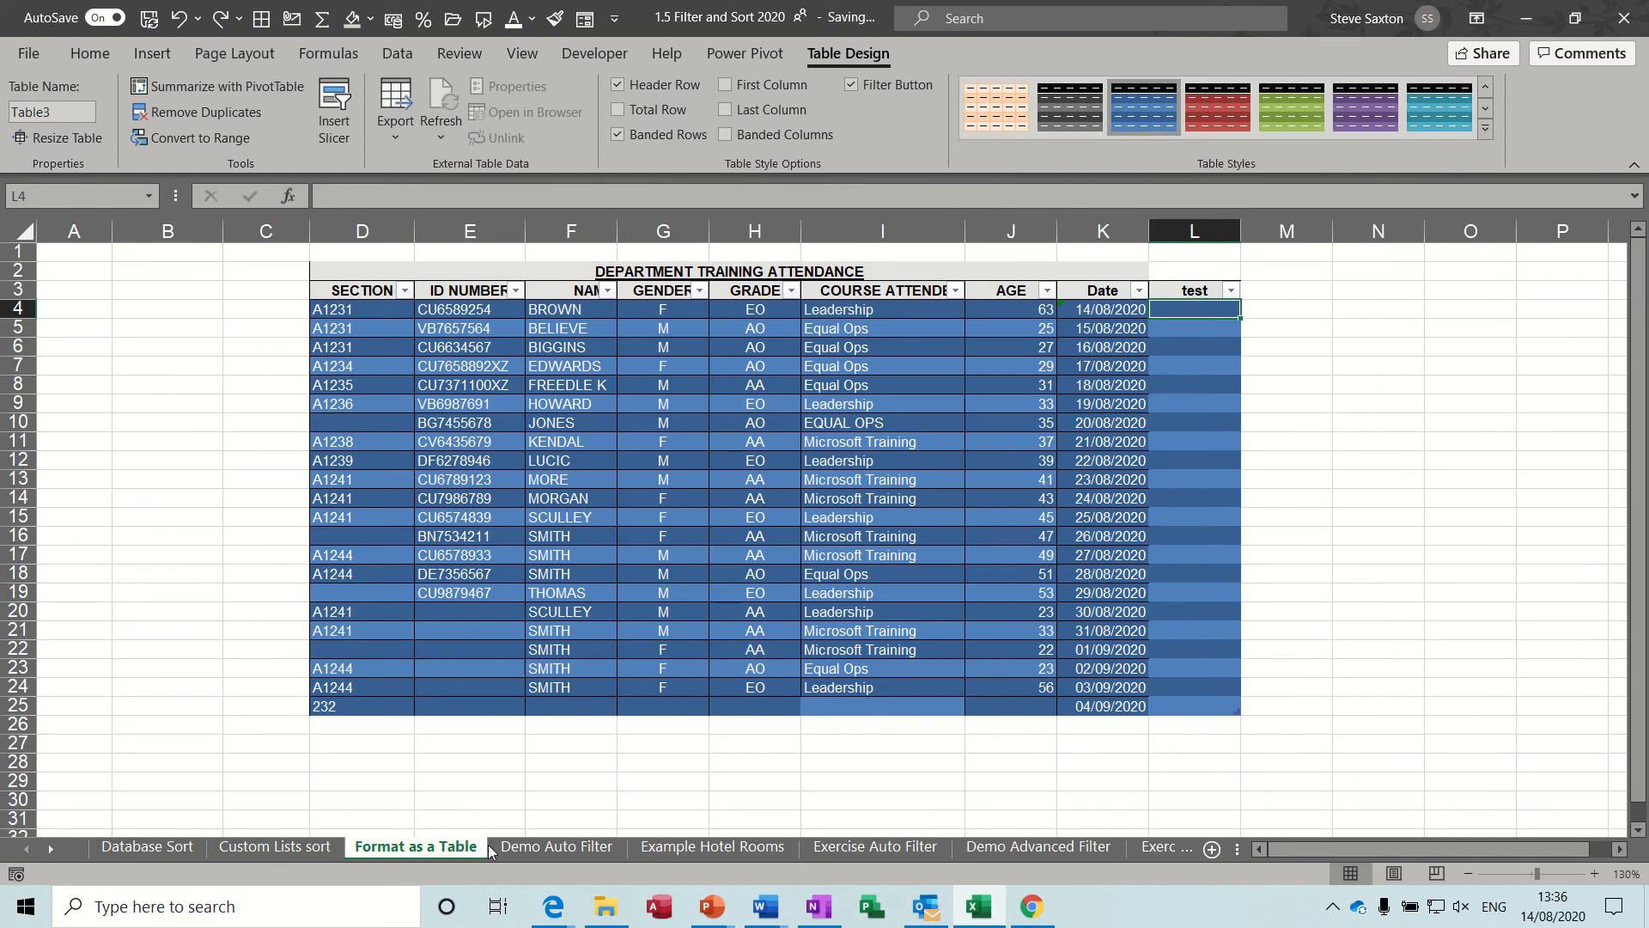
left_click(515, 291)
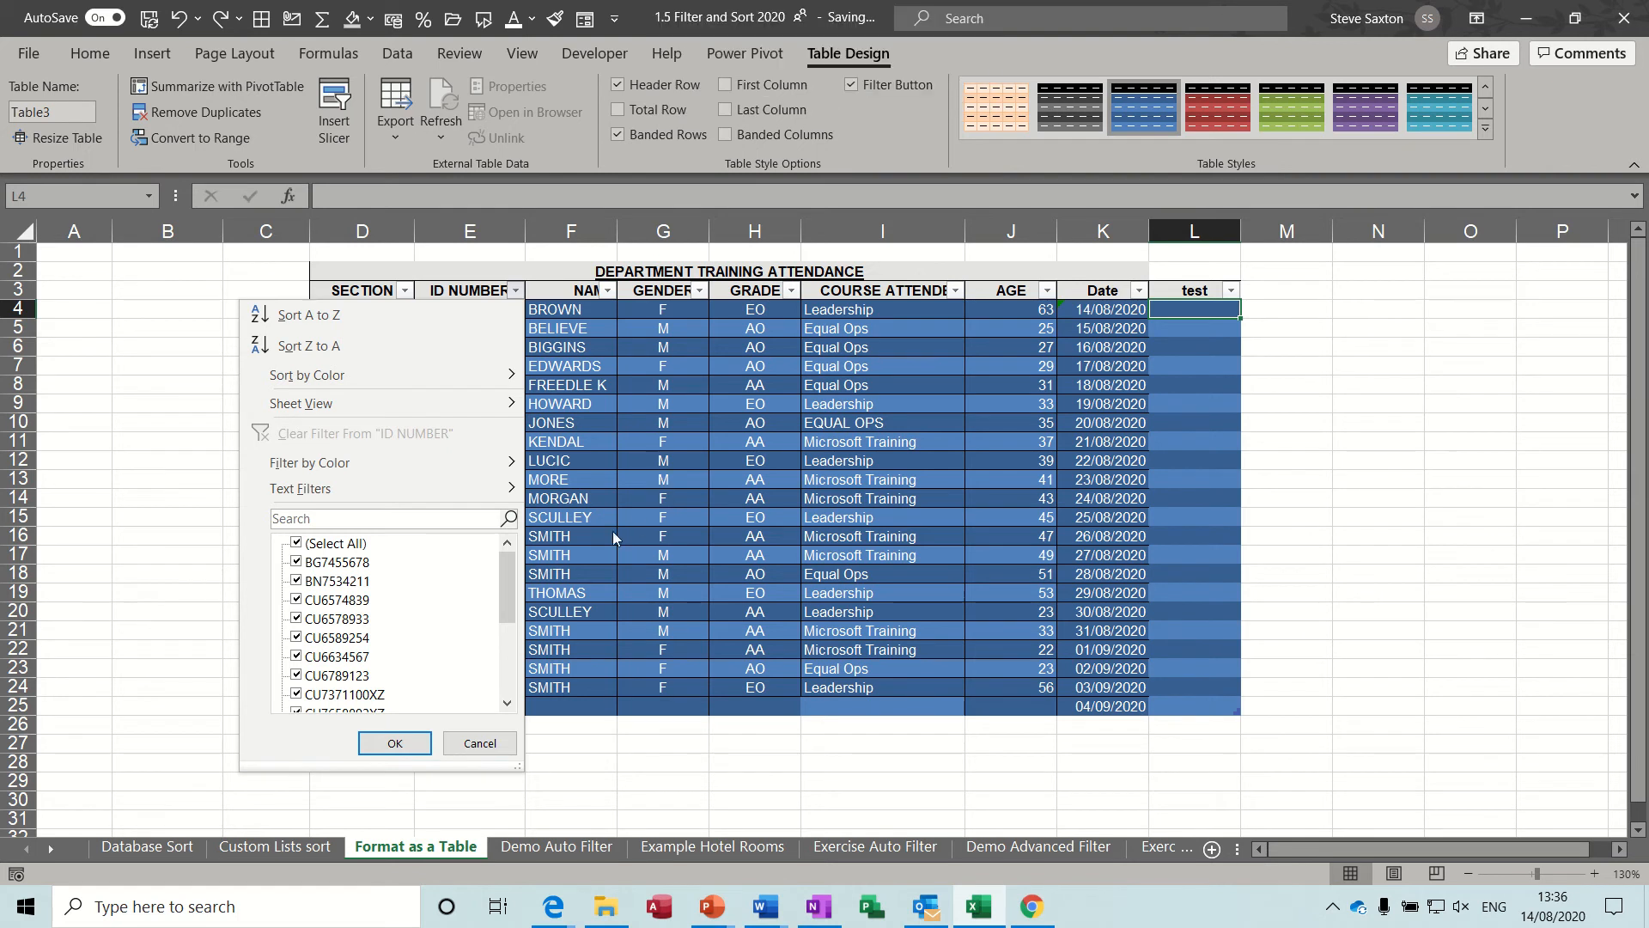
left_click(653, 421)
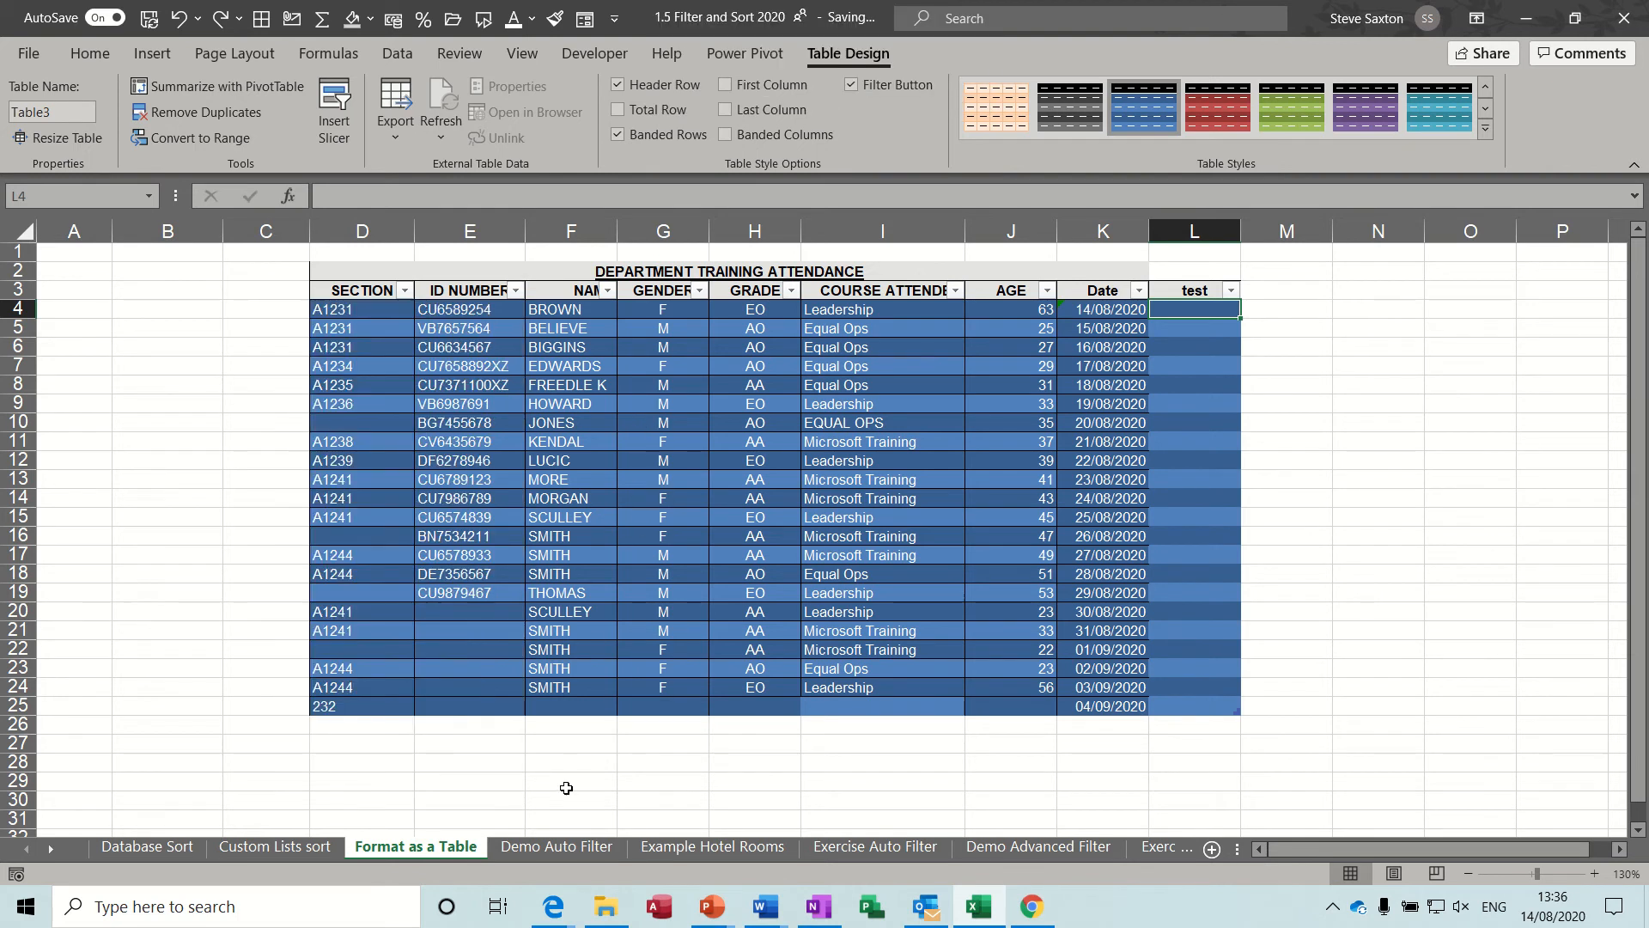
Turn on the filter for the attendance table on the Demo Auto Filter sheet.
left_click(548, 849)
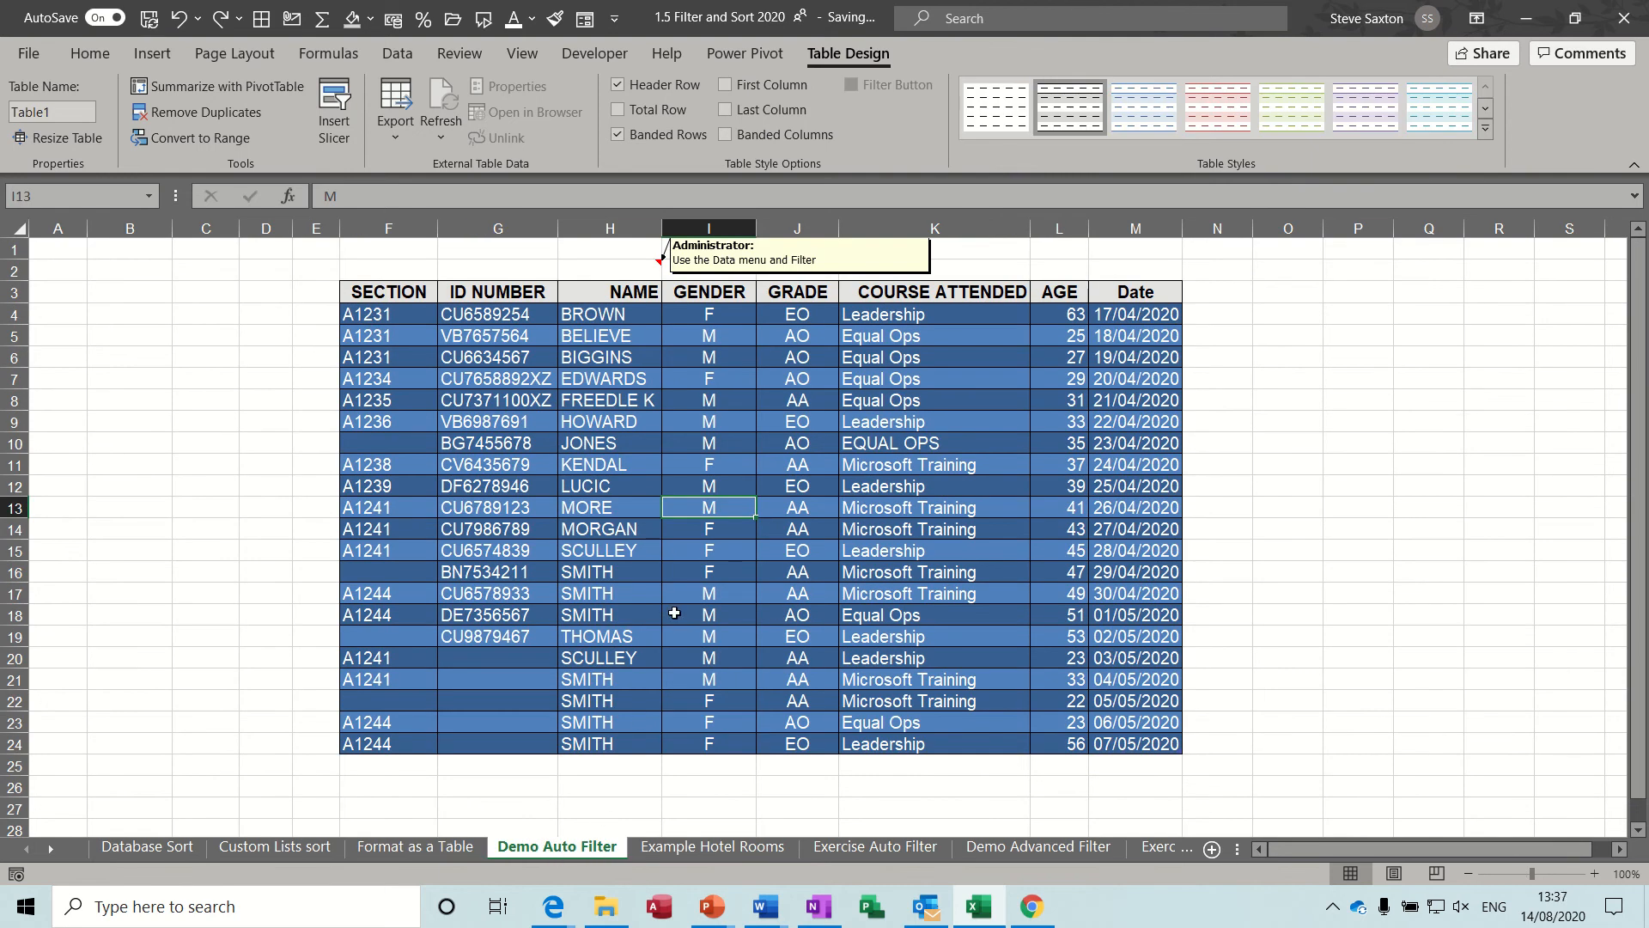
left_click(711, 412)
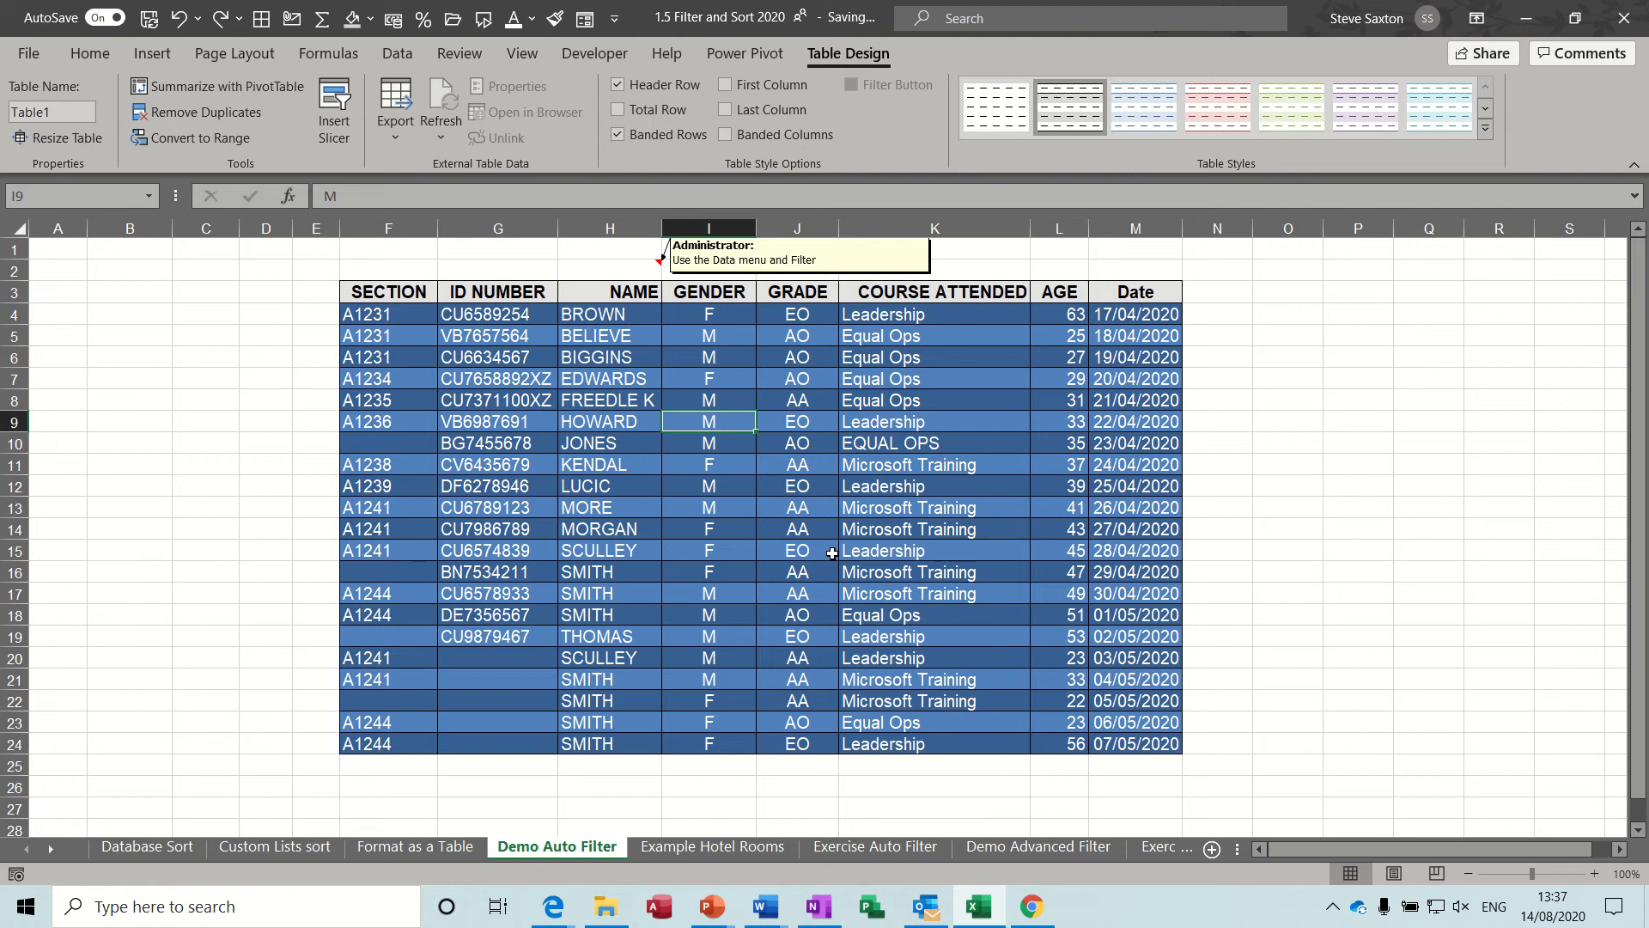
left_click(398, 55)
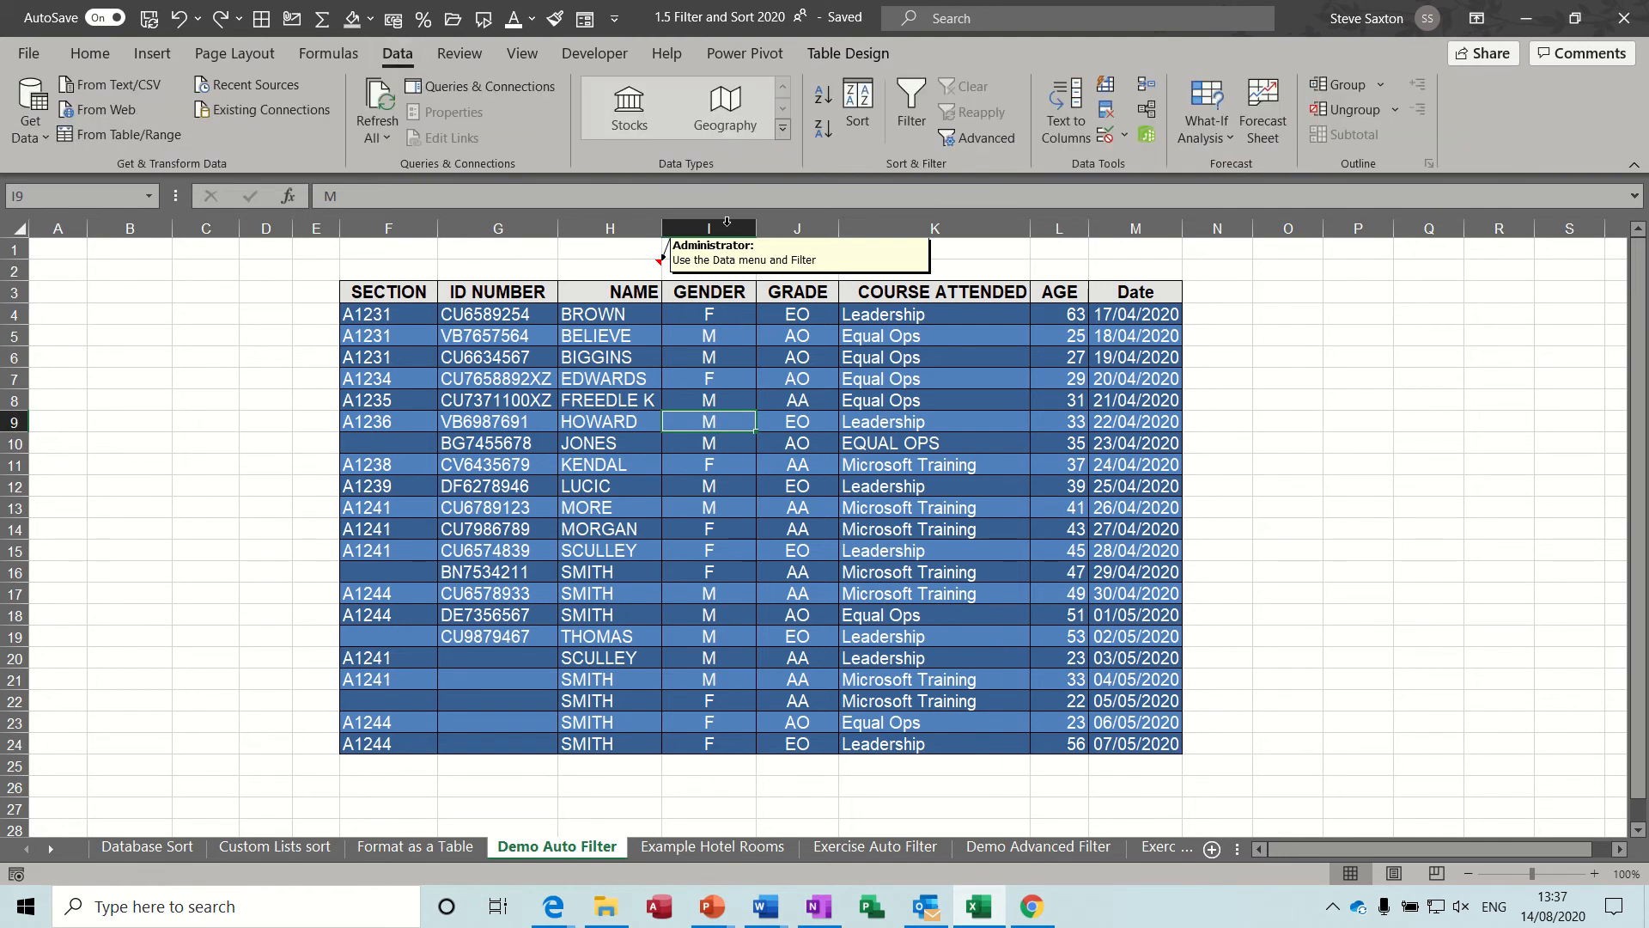
left_click(909, 94)
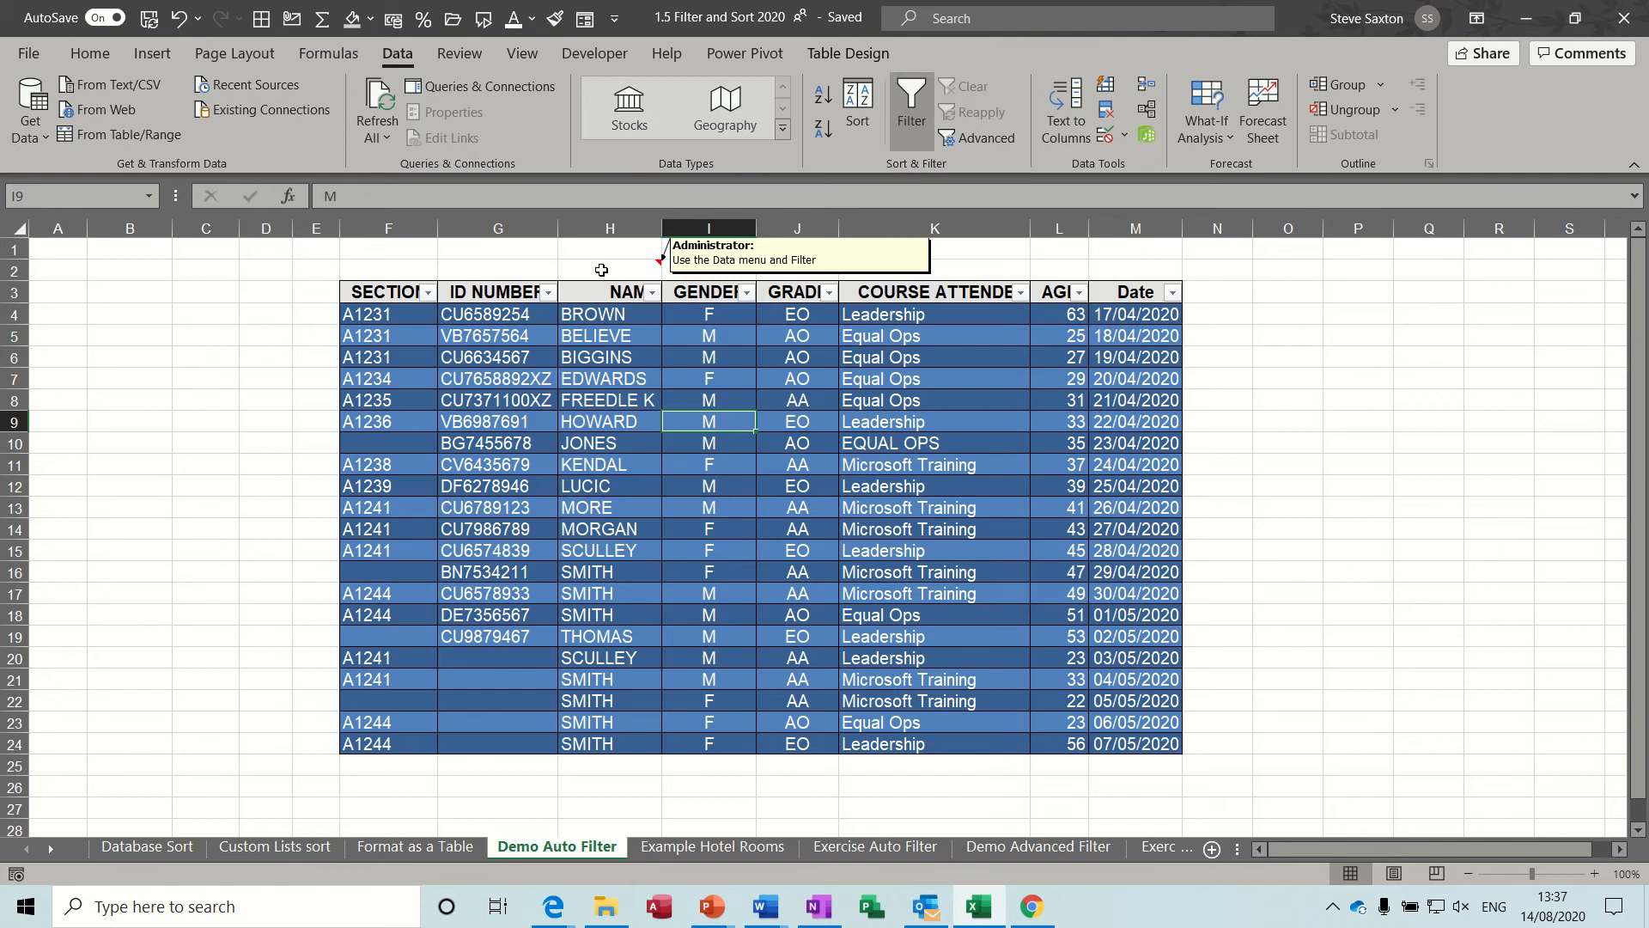
View the Format as a Table sheet for comparison and return to the table on Demo Auto Filter.
left_click(404, 851)
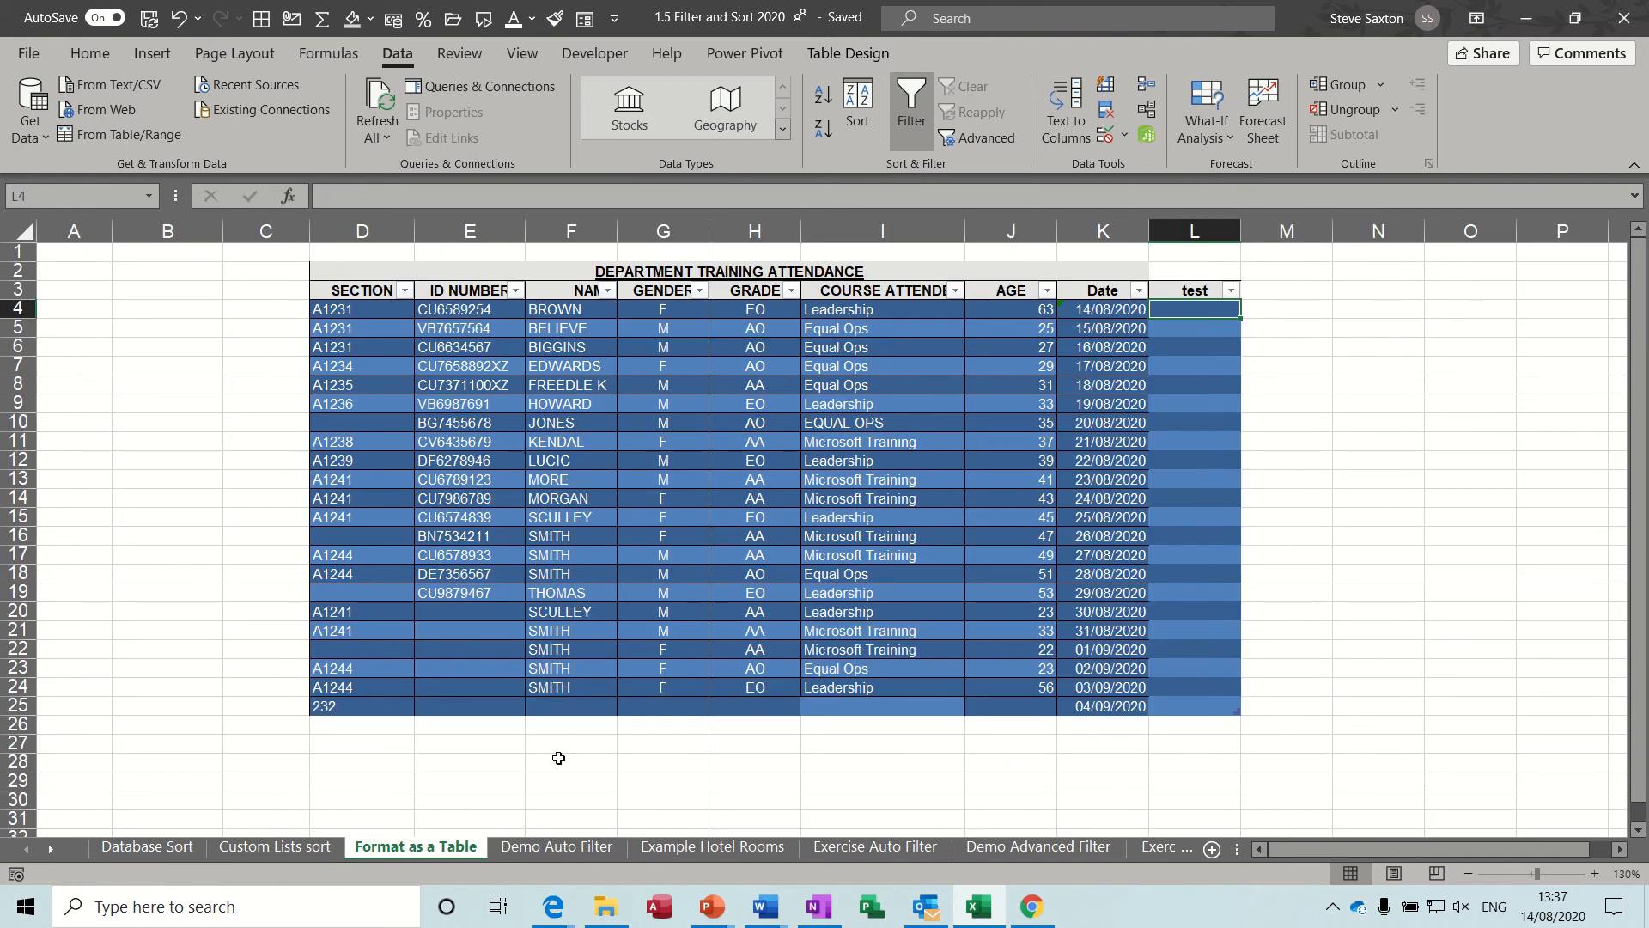
left_click(556, 847)
left_click(742, 366)
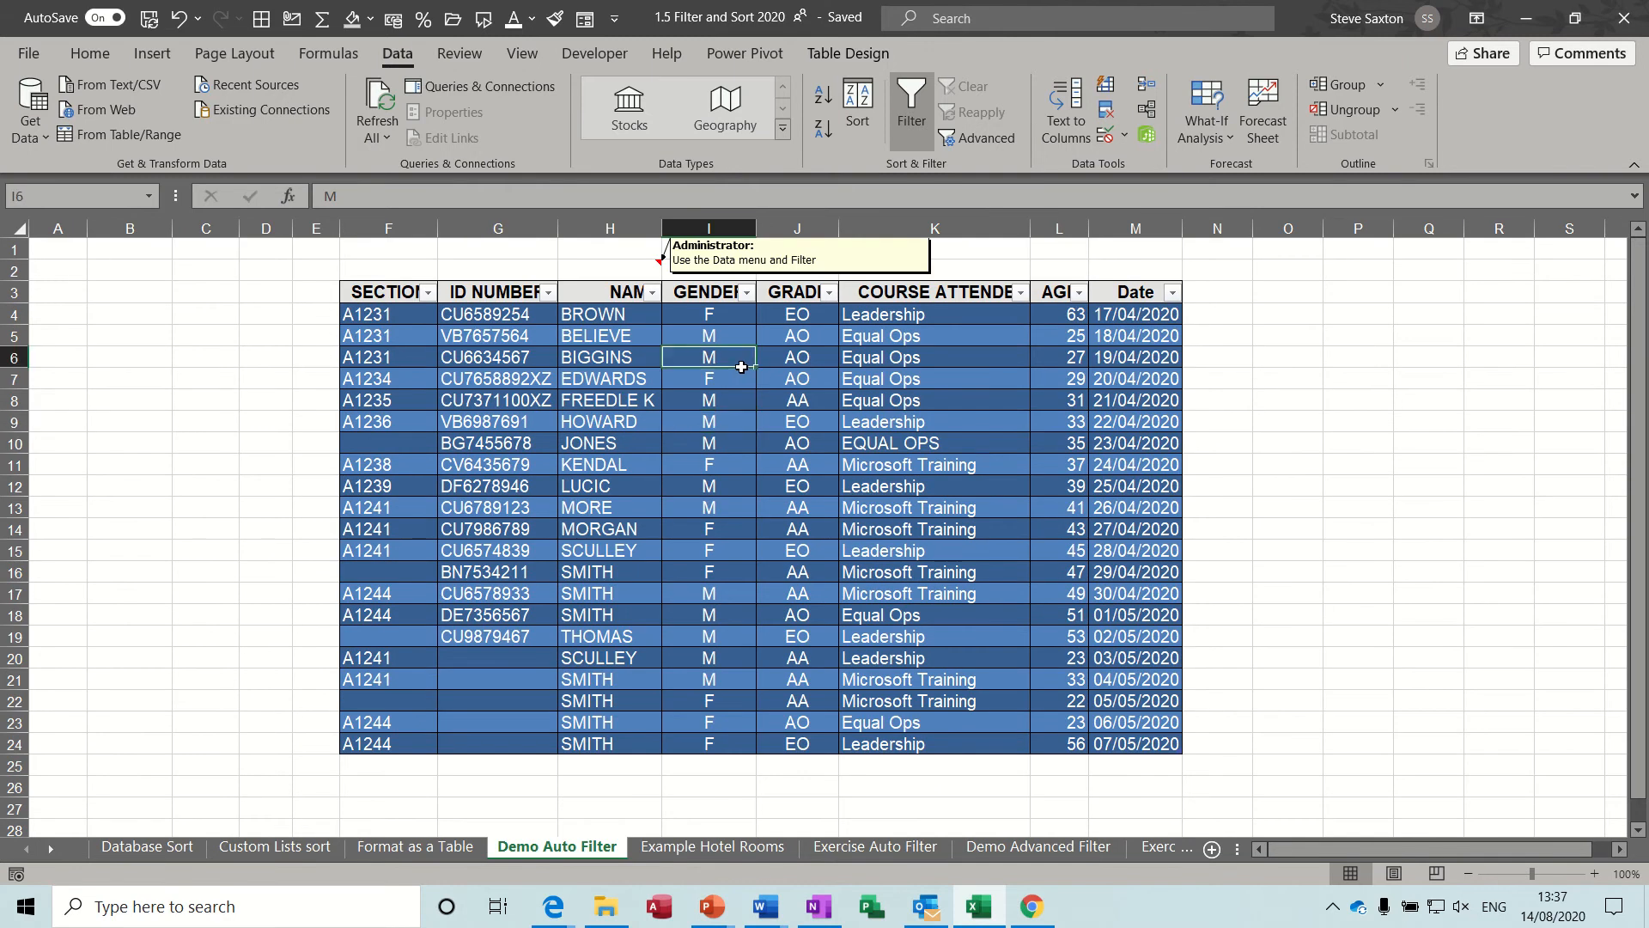
Add a column to the Demo Auto Filter table by entering the heading test in N3.
left_click(1211, 293)
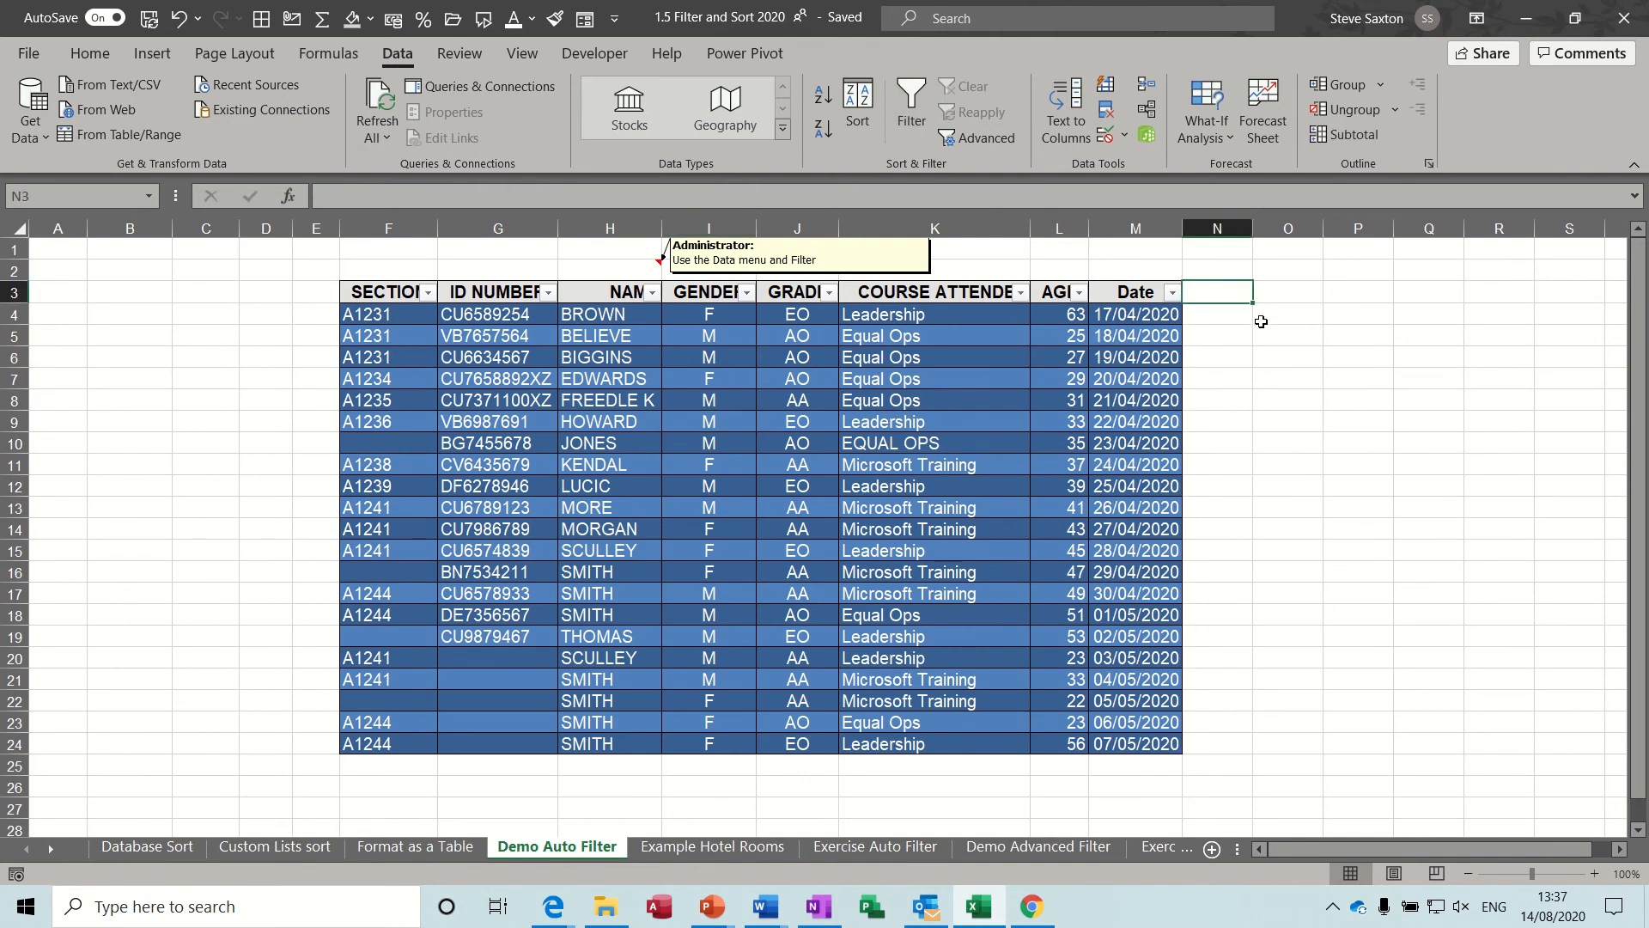
type("test")
key("Return")
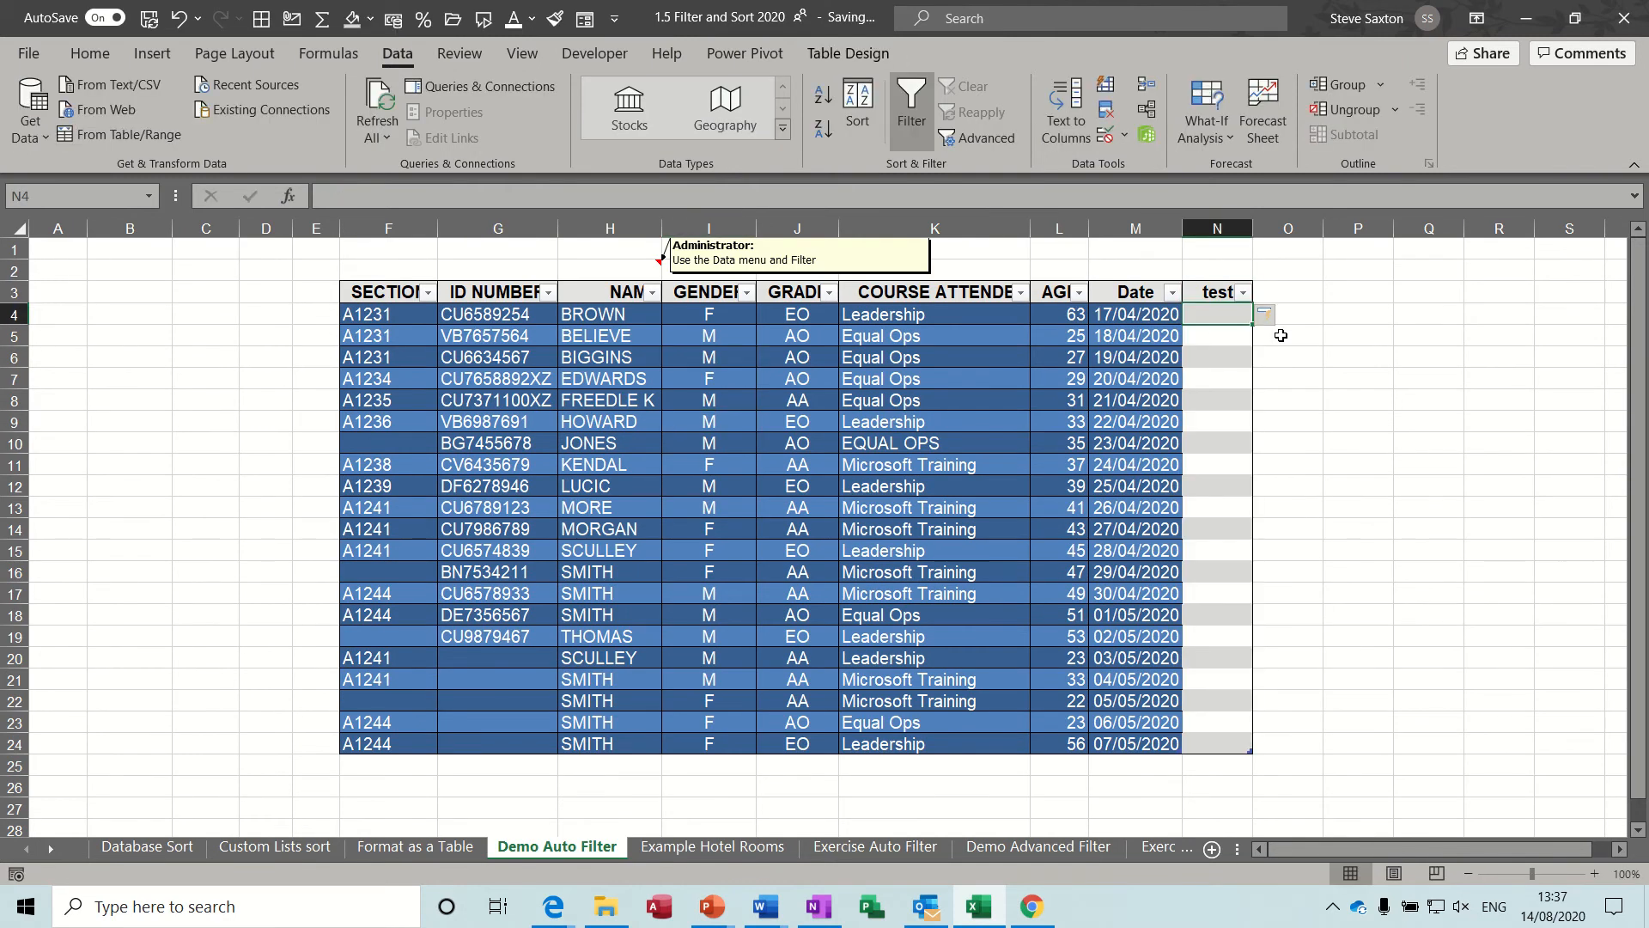
left_click(1211, 353)
left_click(1061, 340)
left_click(1212, 353)
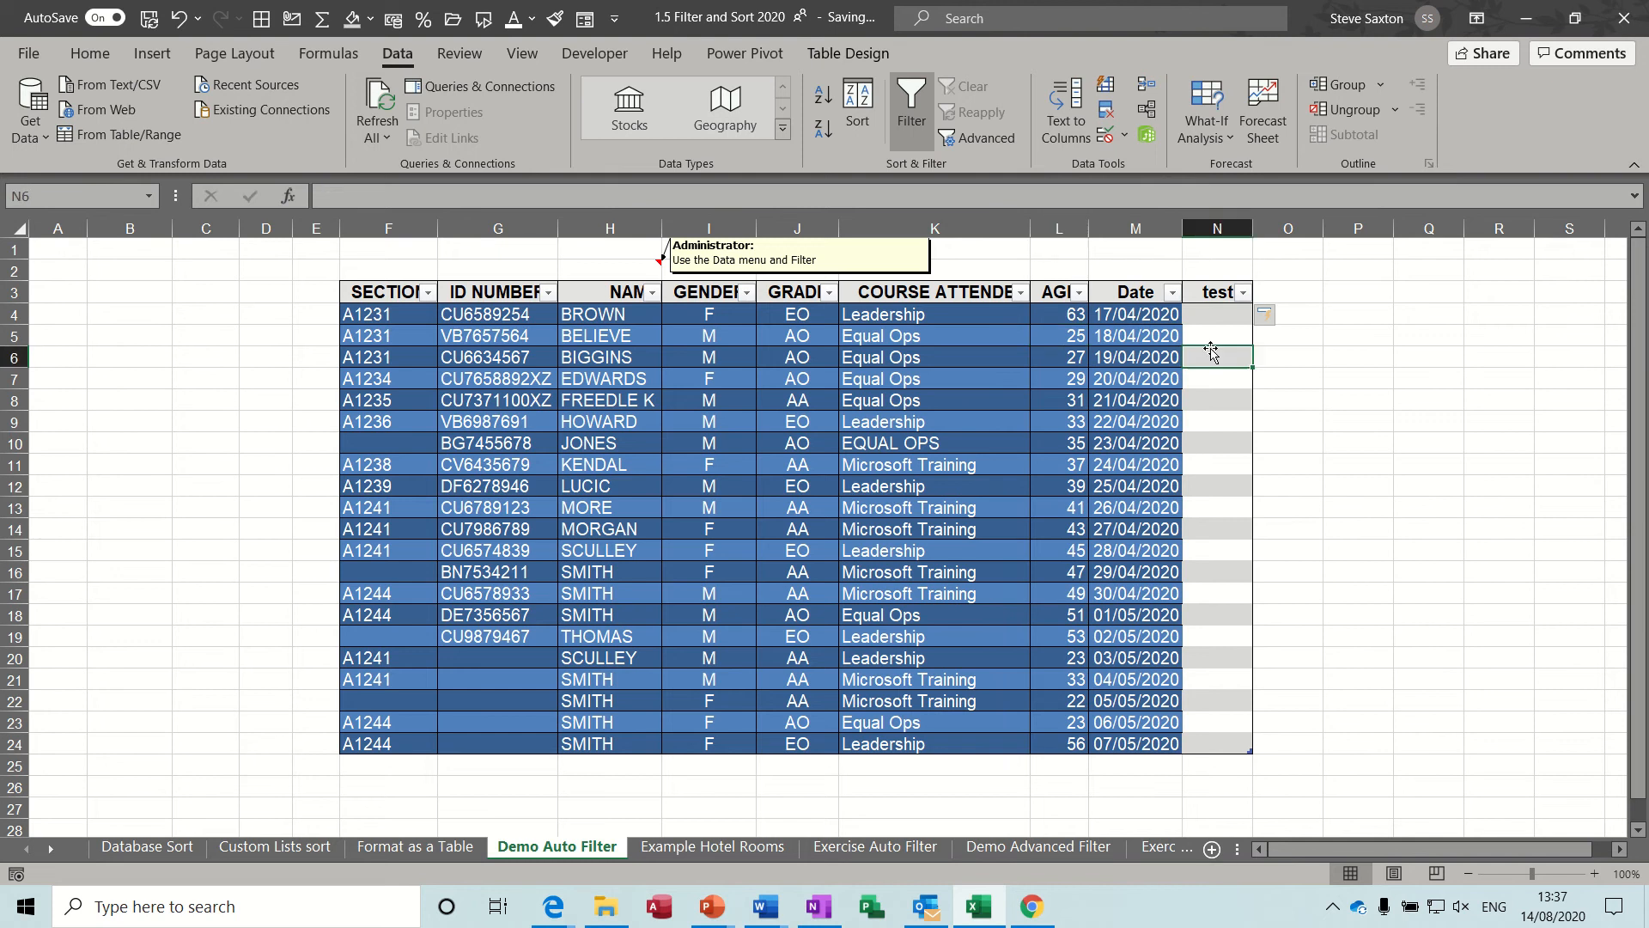
left_click(989, 436)
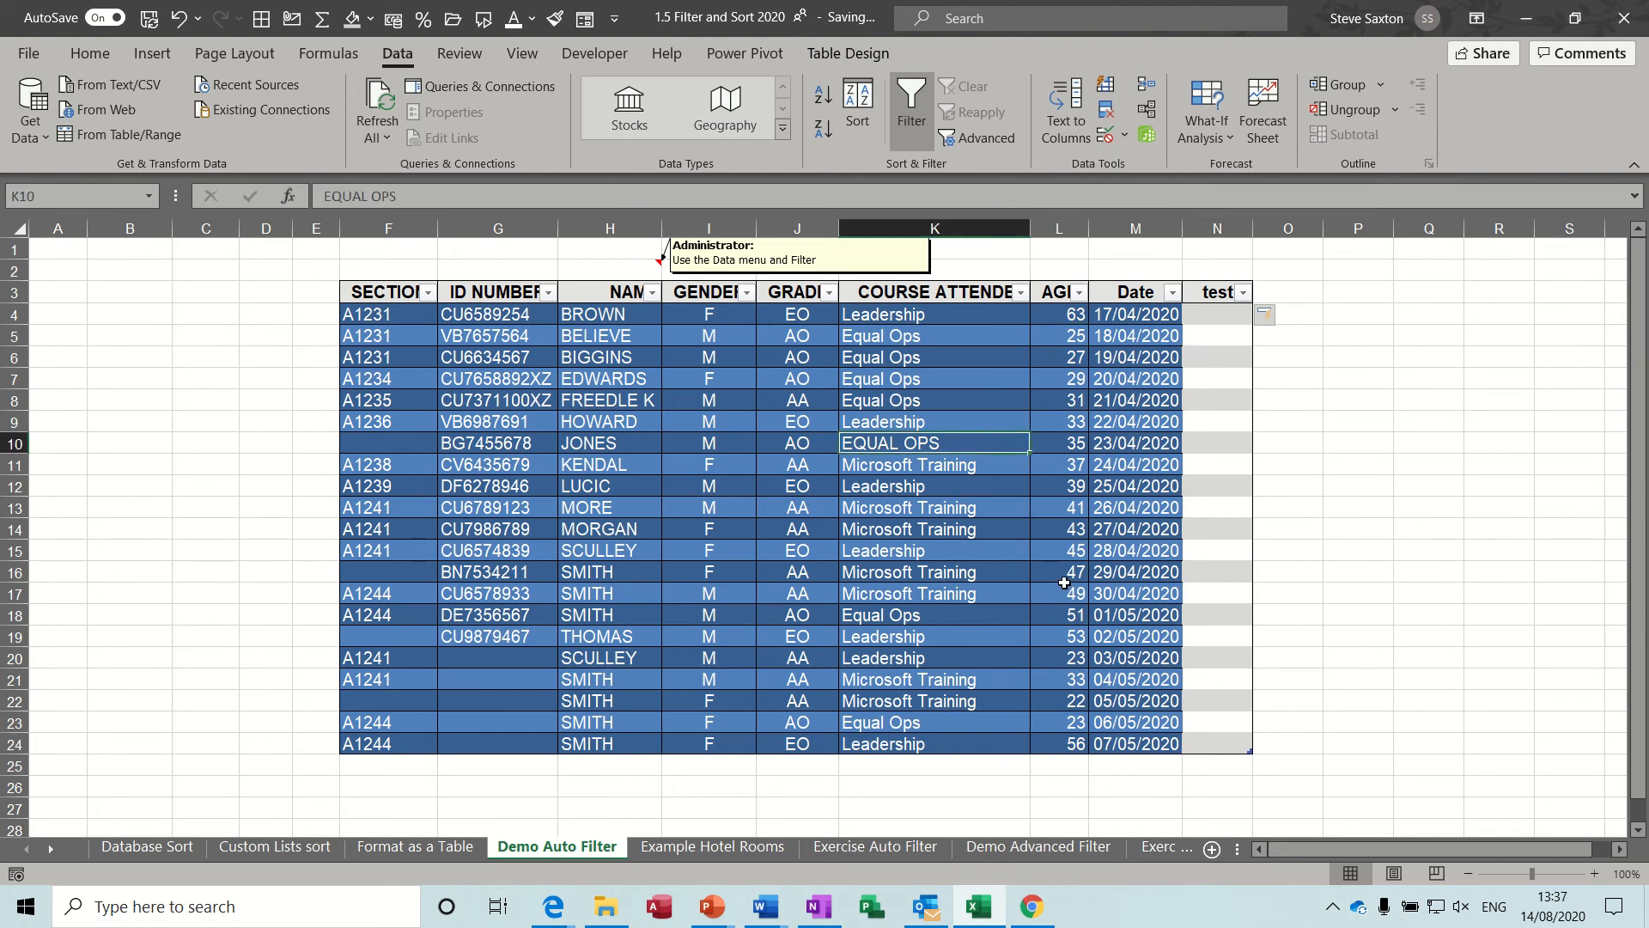
Undo the added test column and select a cell in the NAME column of the table.
left_click(378, 780)
left_click(1057, 424)
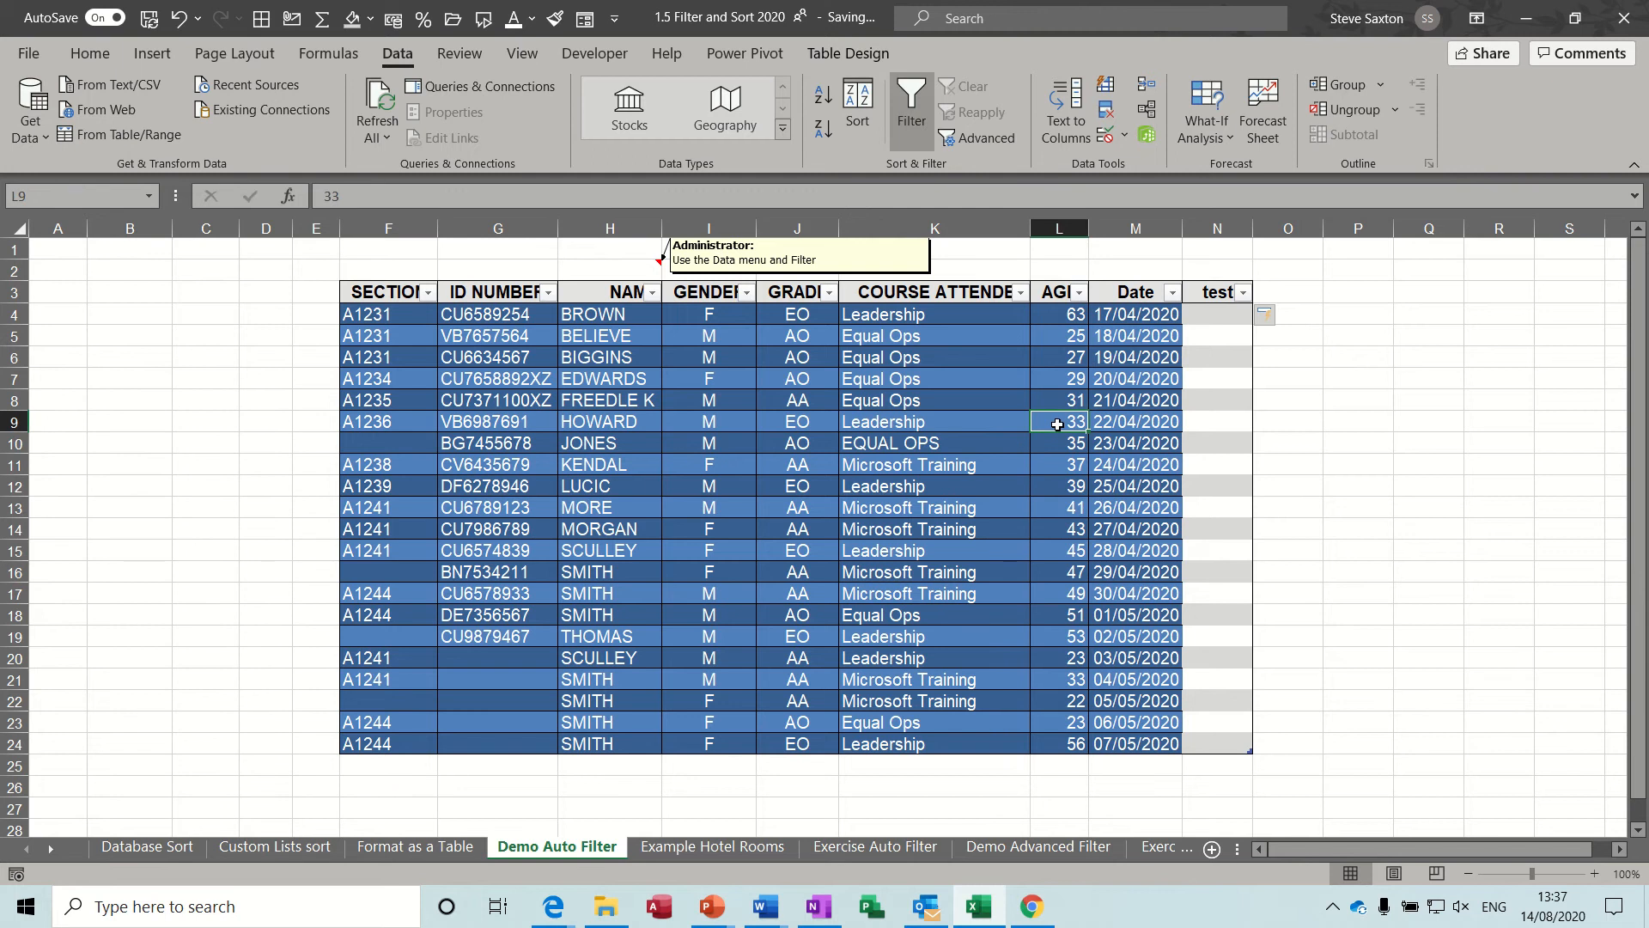
key("ctrl+z")
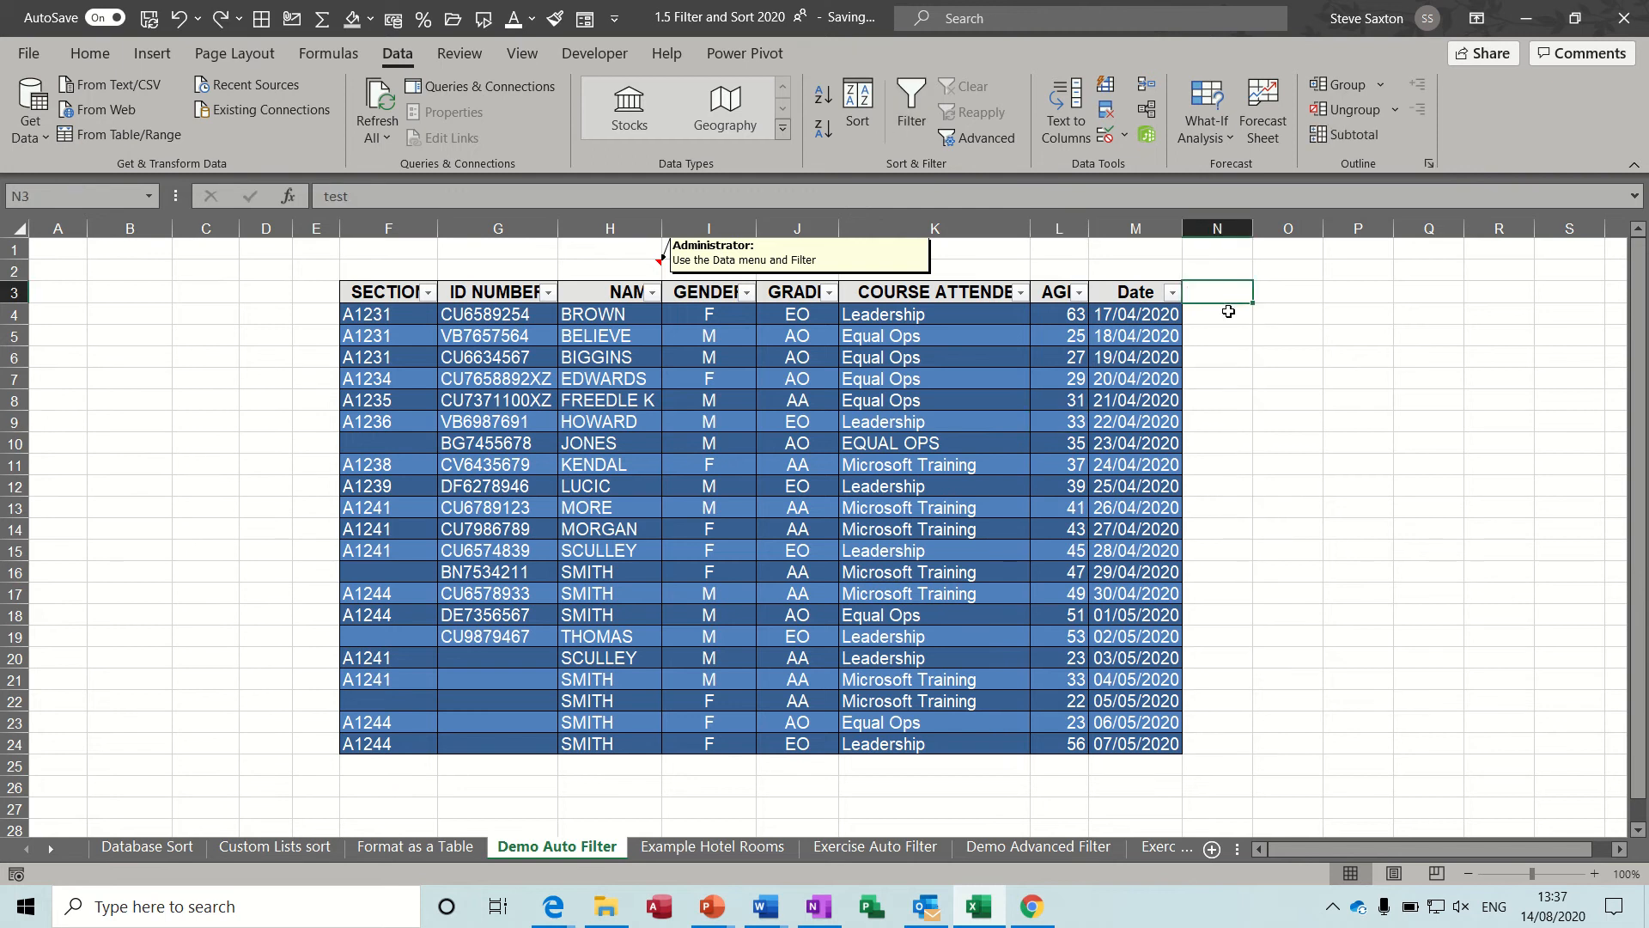
left_click(615, 383)
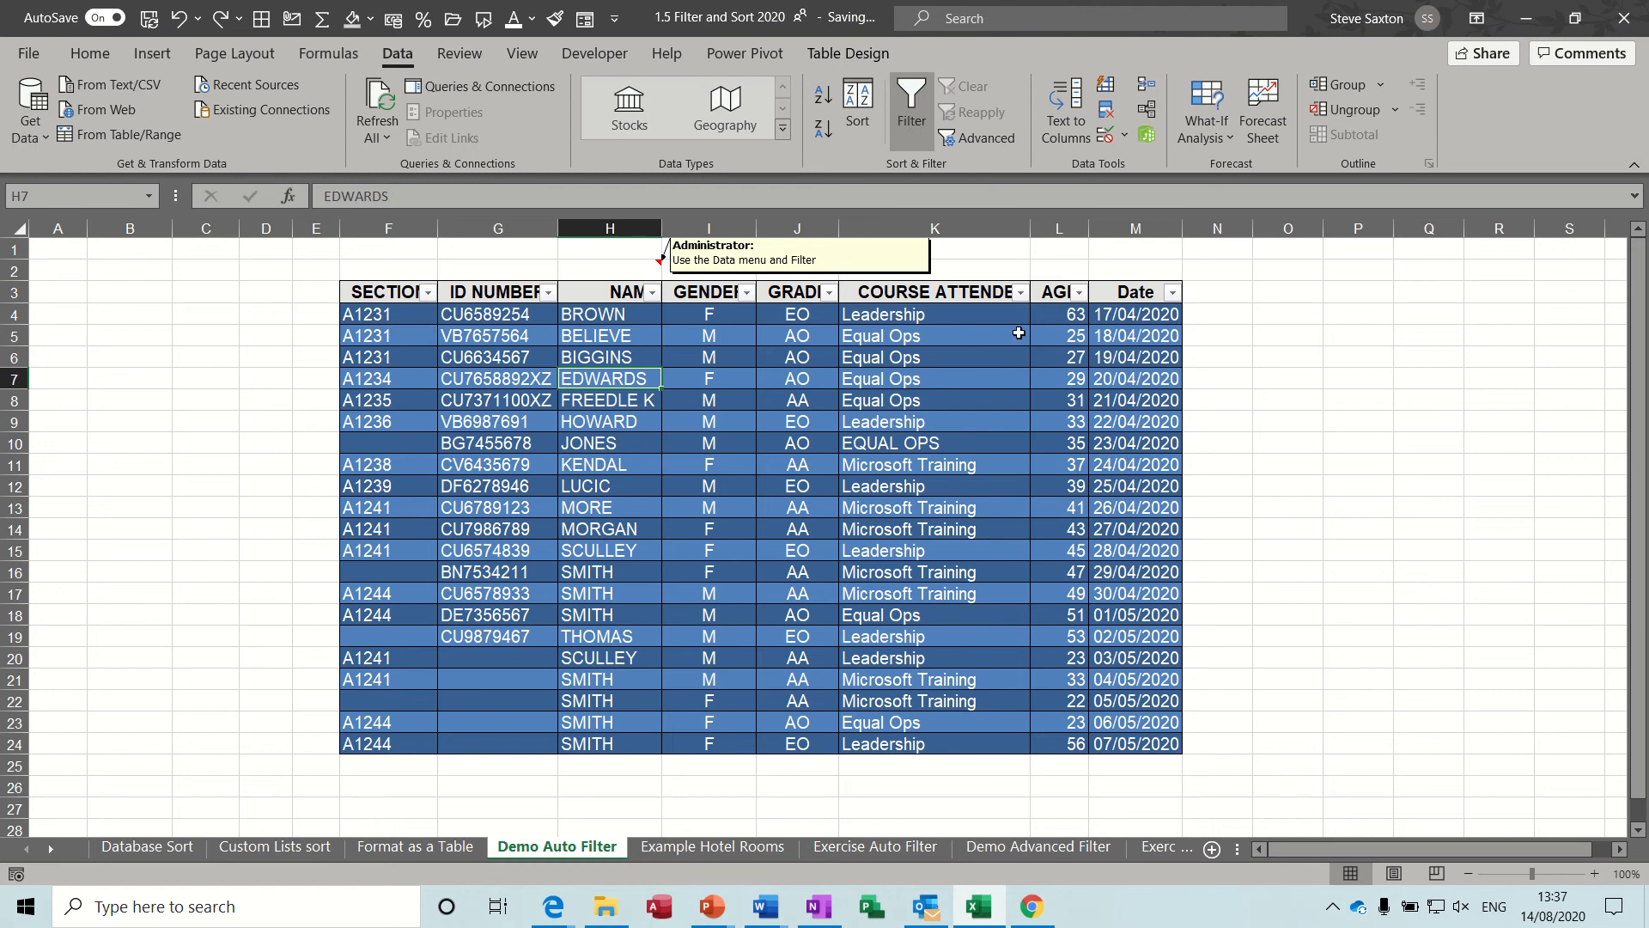
Filter the COURSE ATTENDED column to show only Leadership, and clear the filter after viewing the matching rows.
left_click(1020, 293)
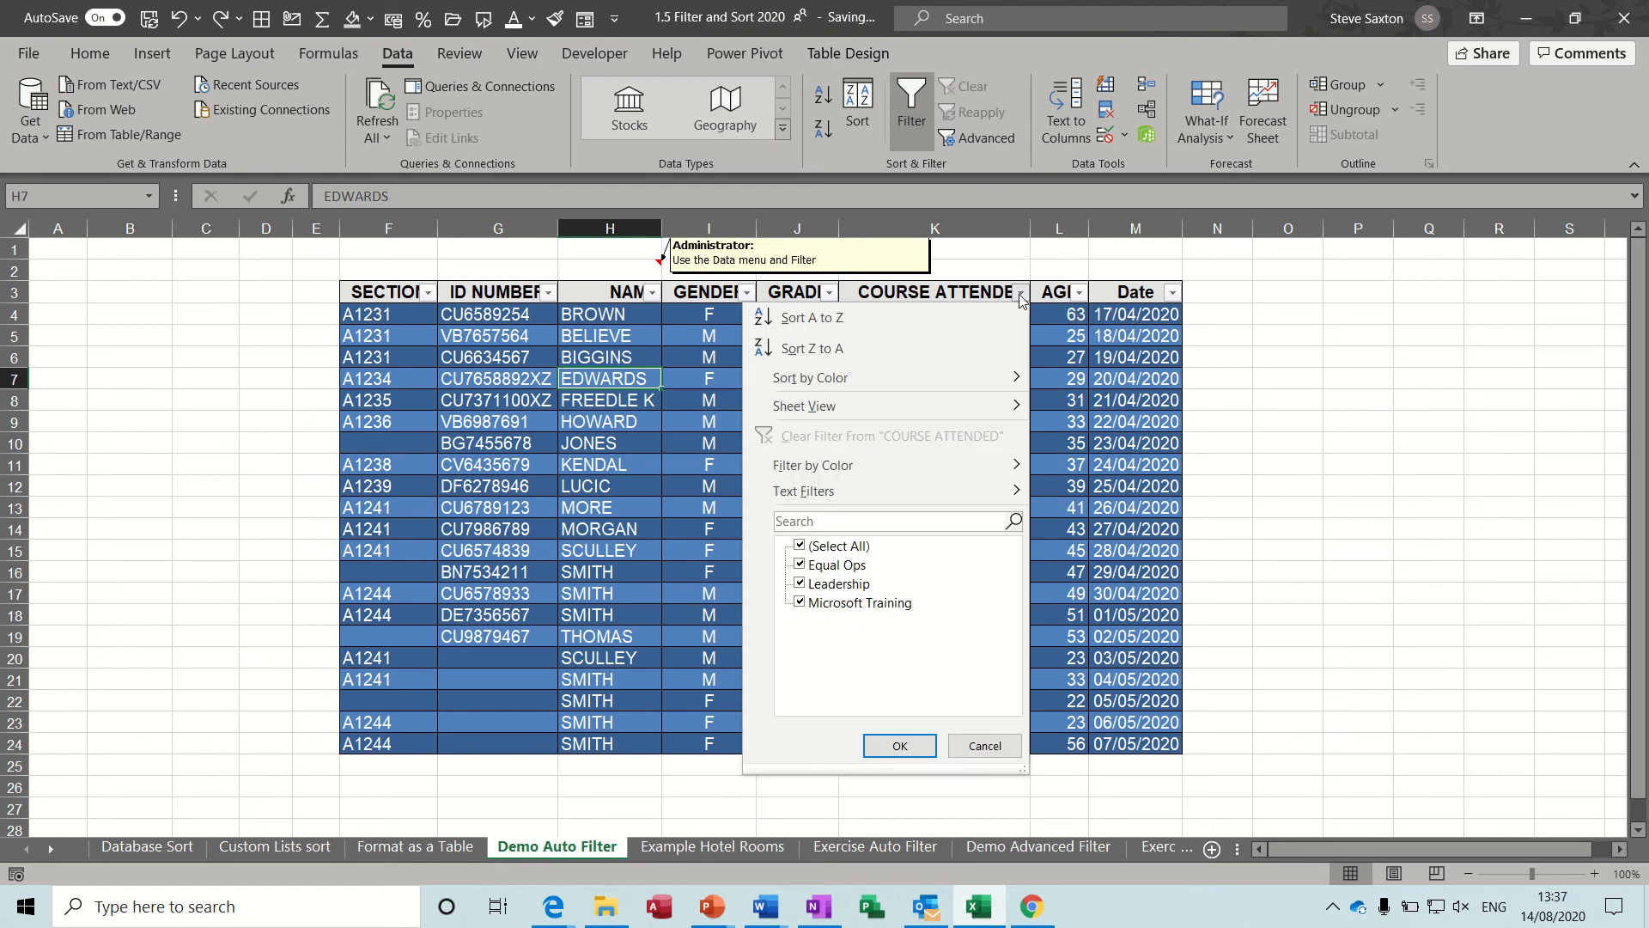
left_click(800, 548)
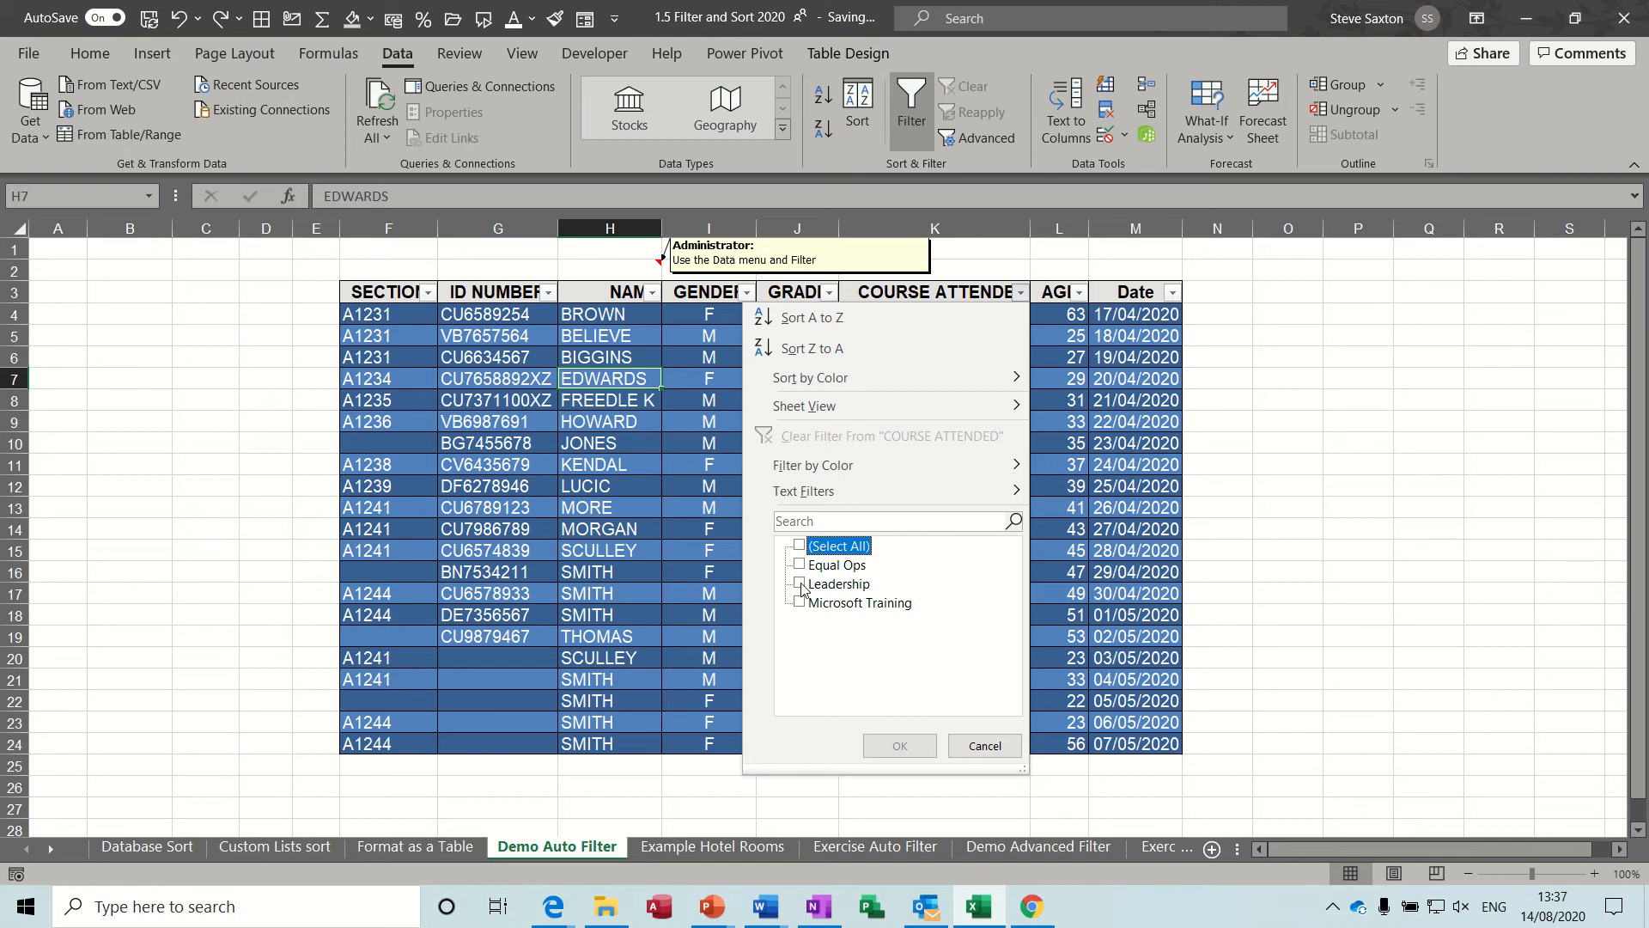
left_click(800, 585)
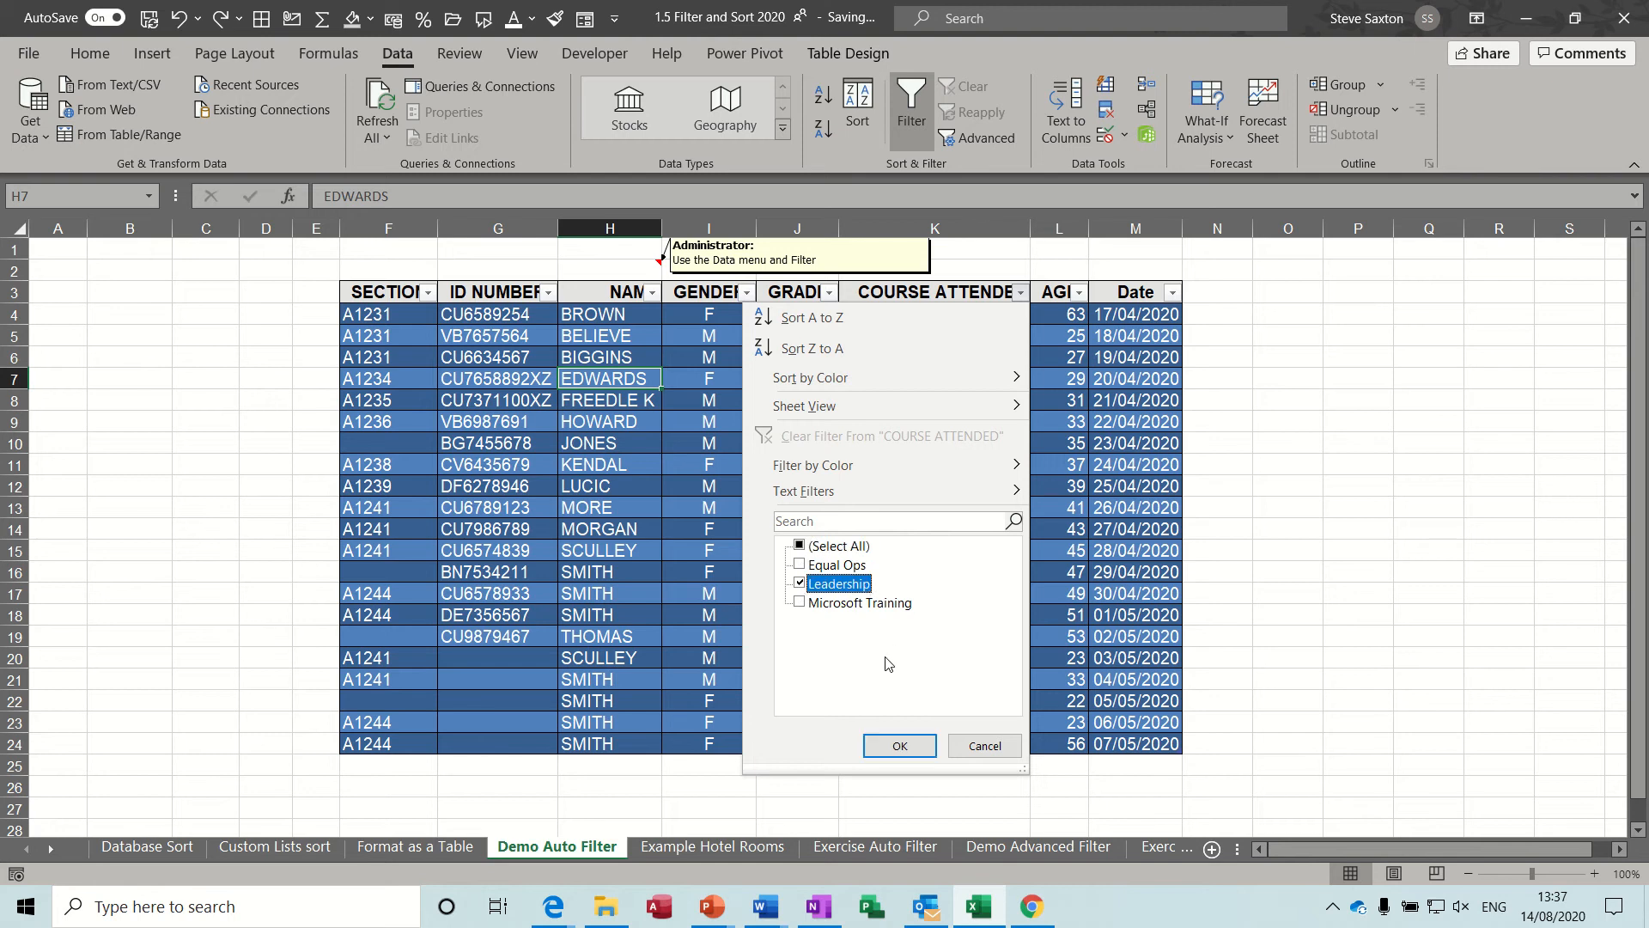
left_click(898, 745)
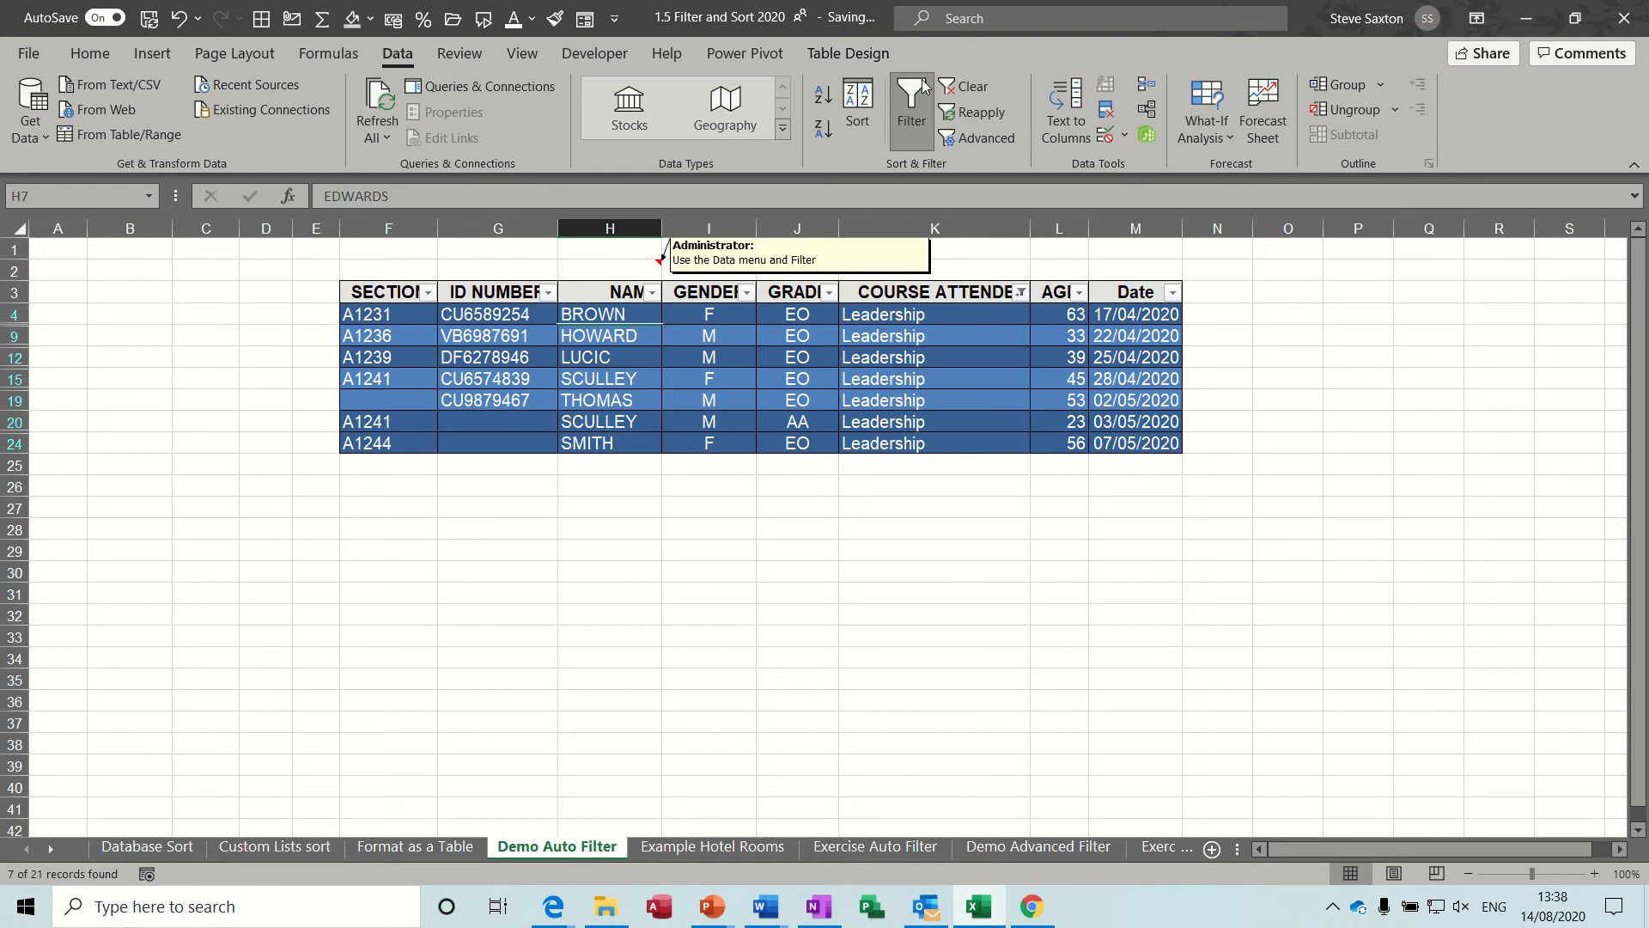
left_click(984, 90)
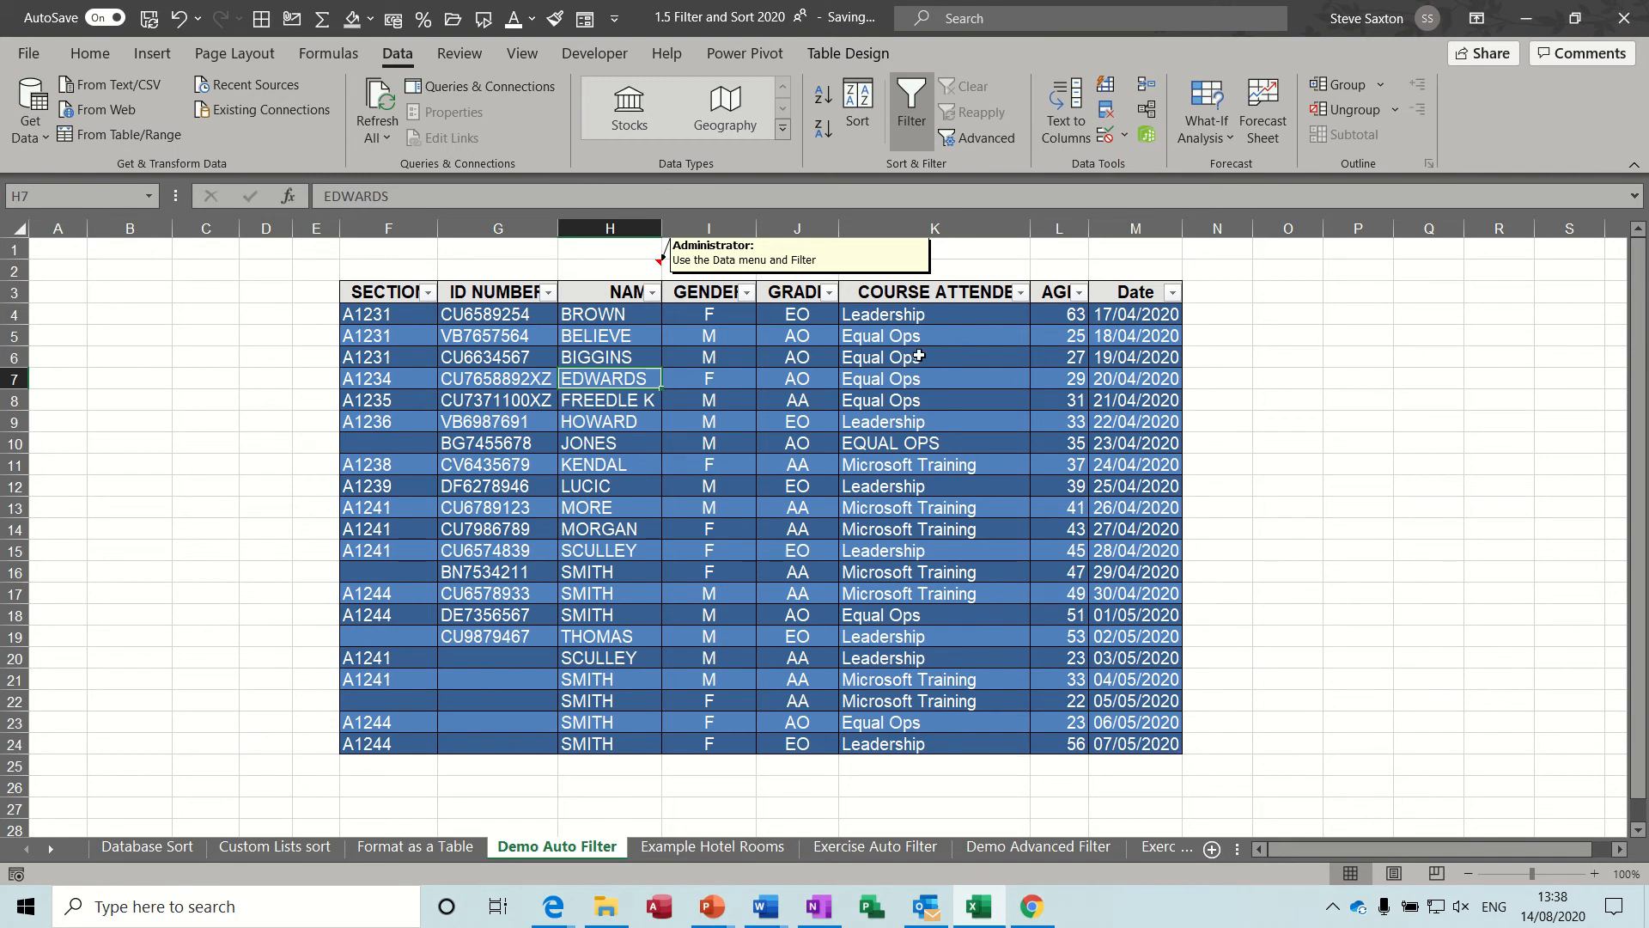
Filter the GENDER column to show only the F rows.
left_click(745, 293)
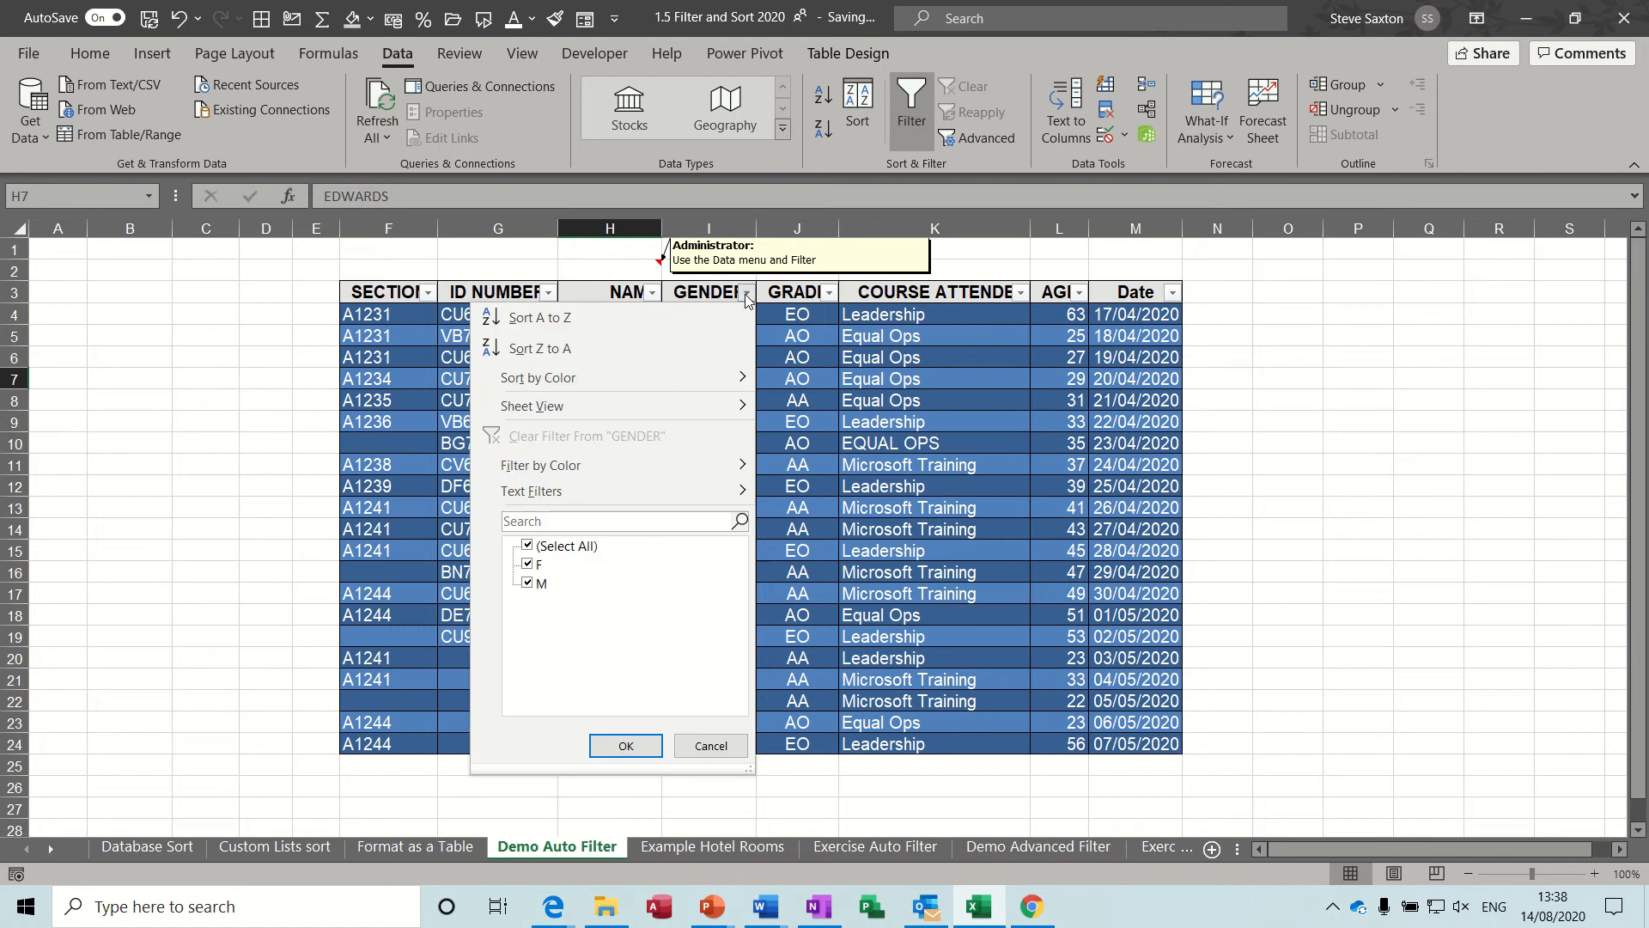
left_click(528, 546)
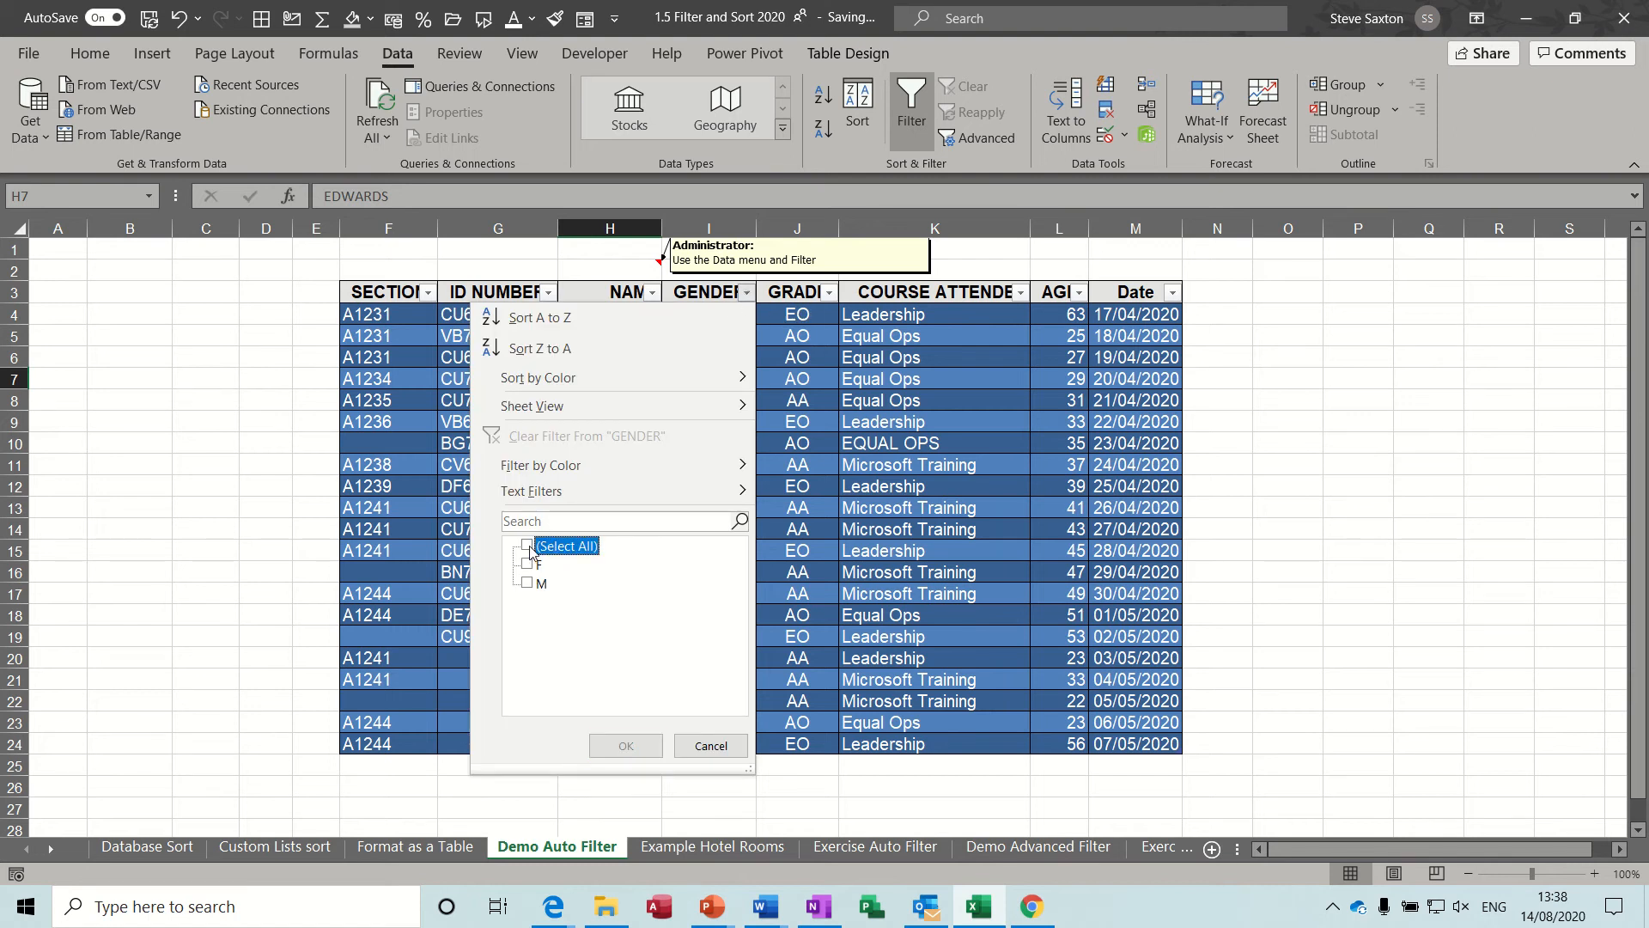
left_click(528, 565)
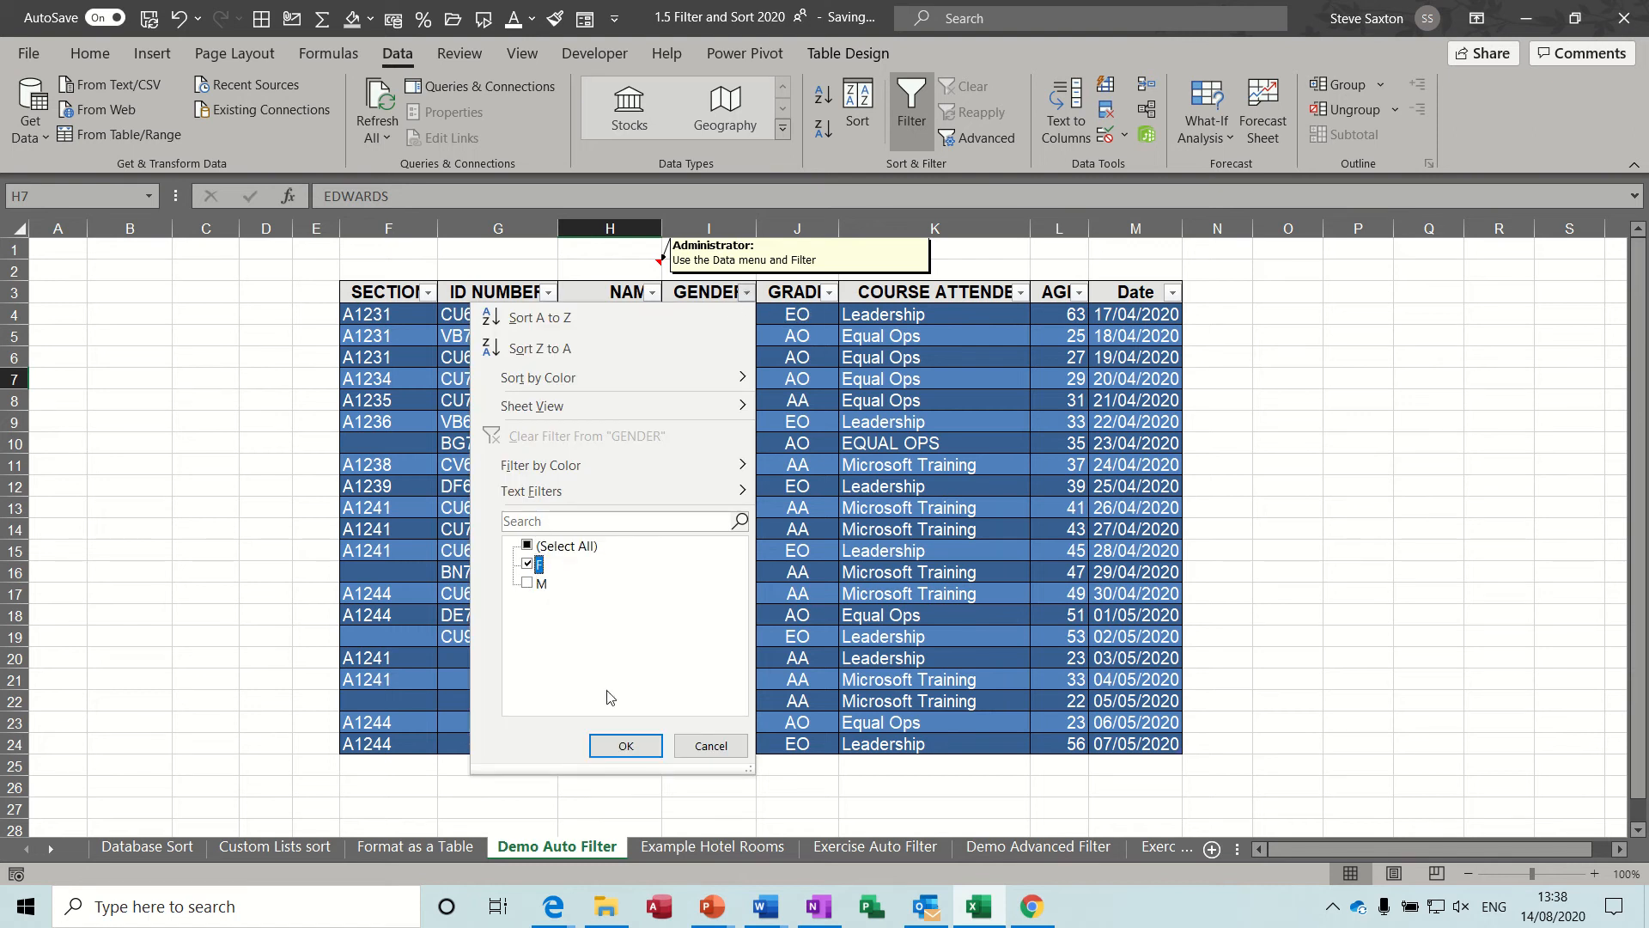
left_click(625, 745)
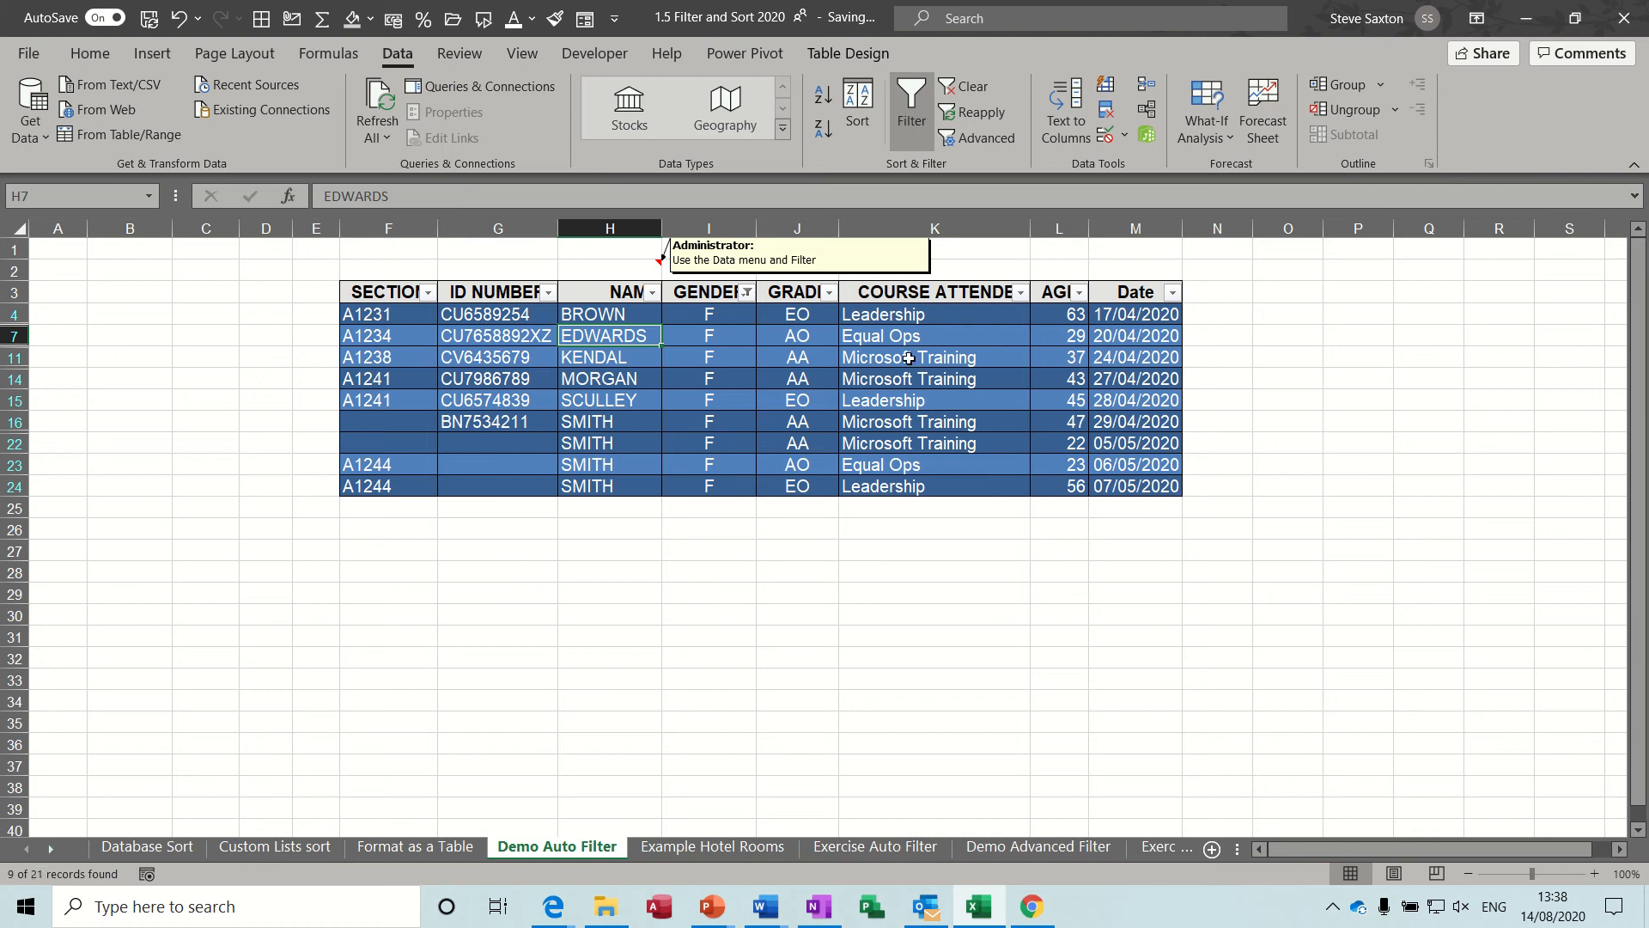
Narrow the filtered rows to Equal Ops in the COURSE ATTENDED column, and clear all filters from the table.
left_click(1019, 293)
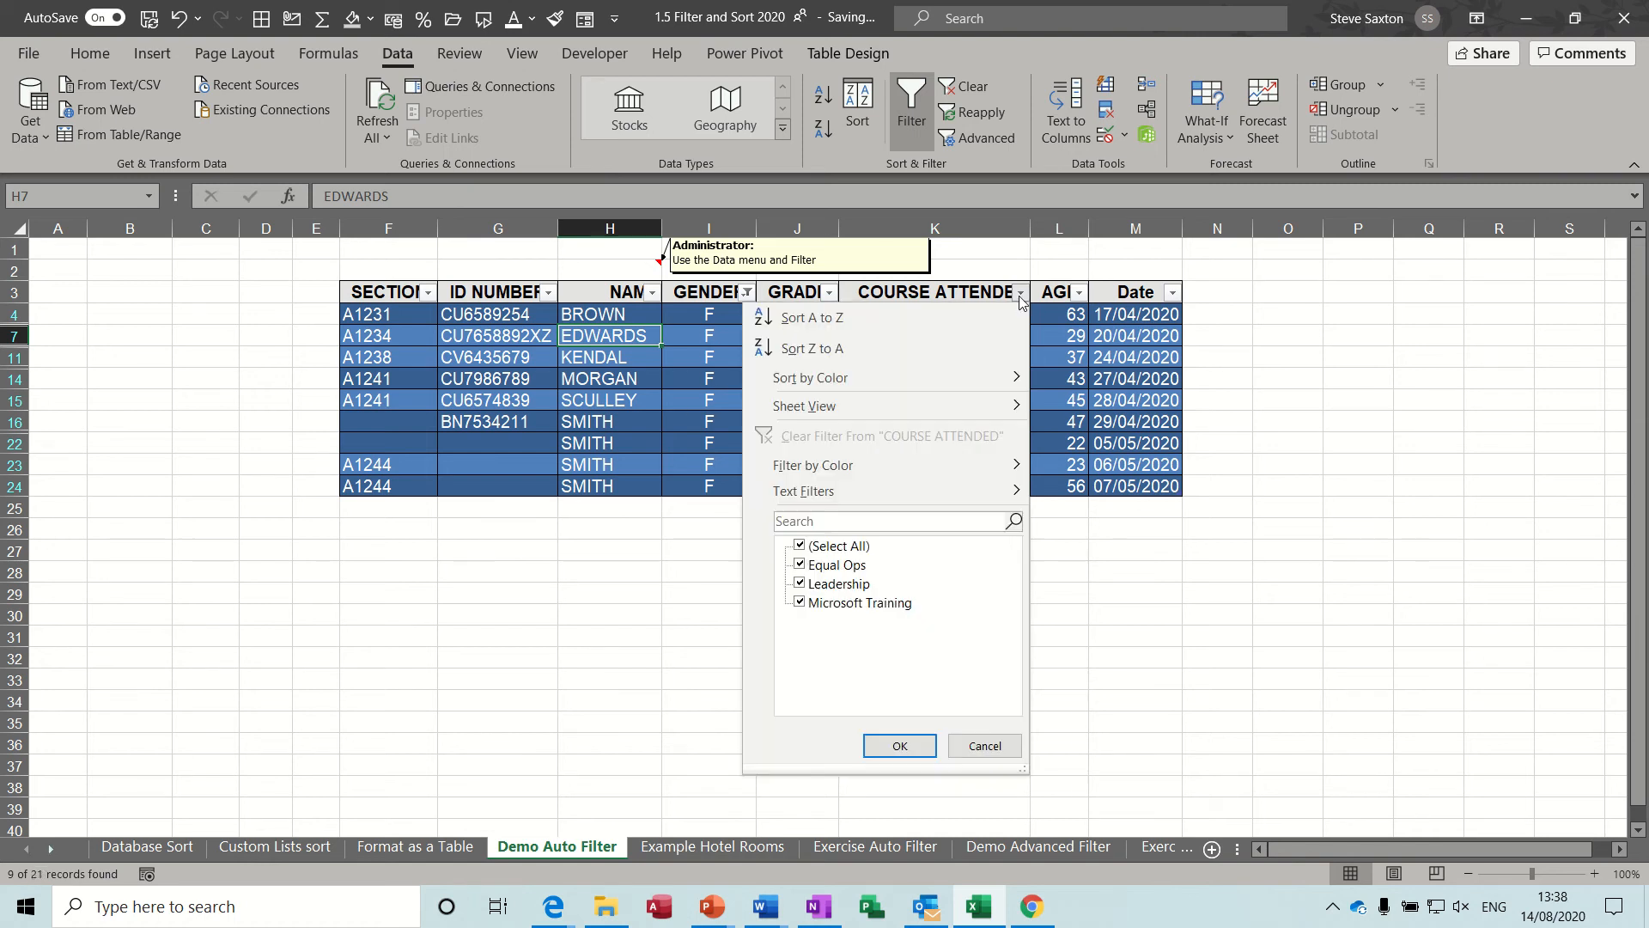
left_click(808, 547)
left_click(812, 566)
left_click(897, 742)
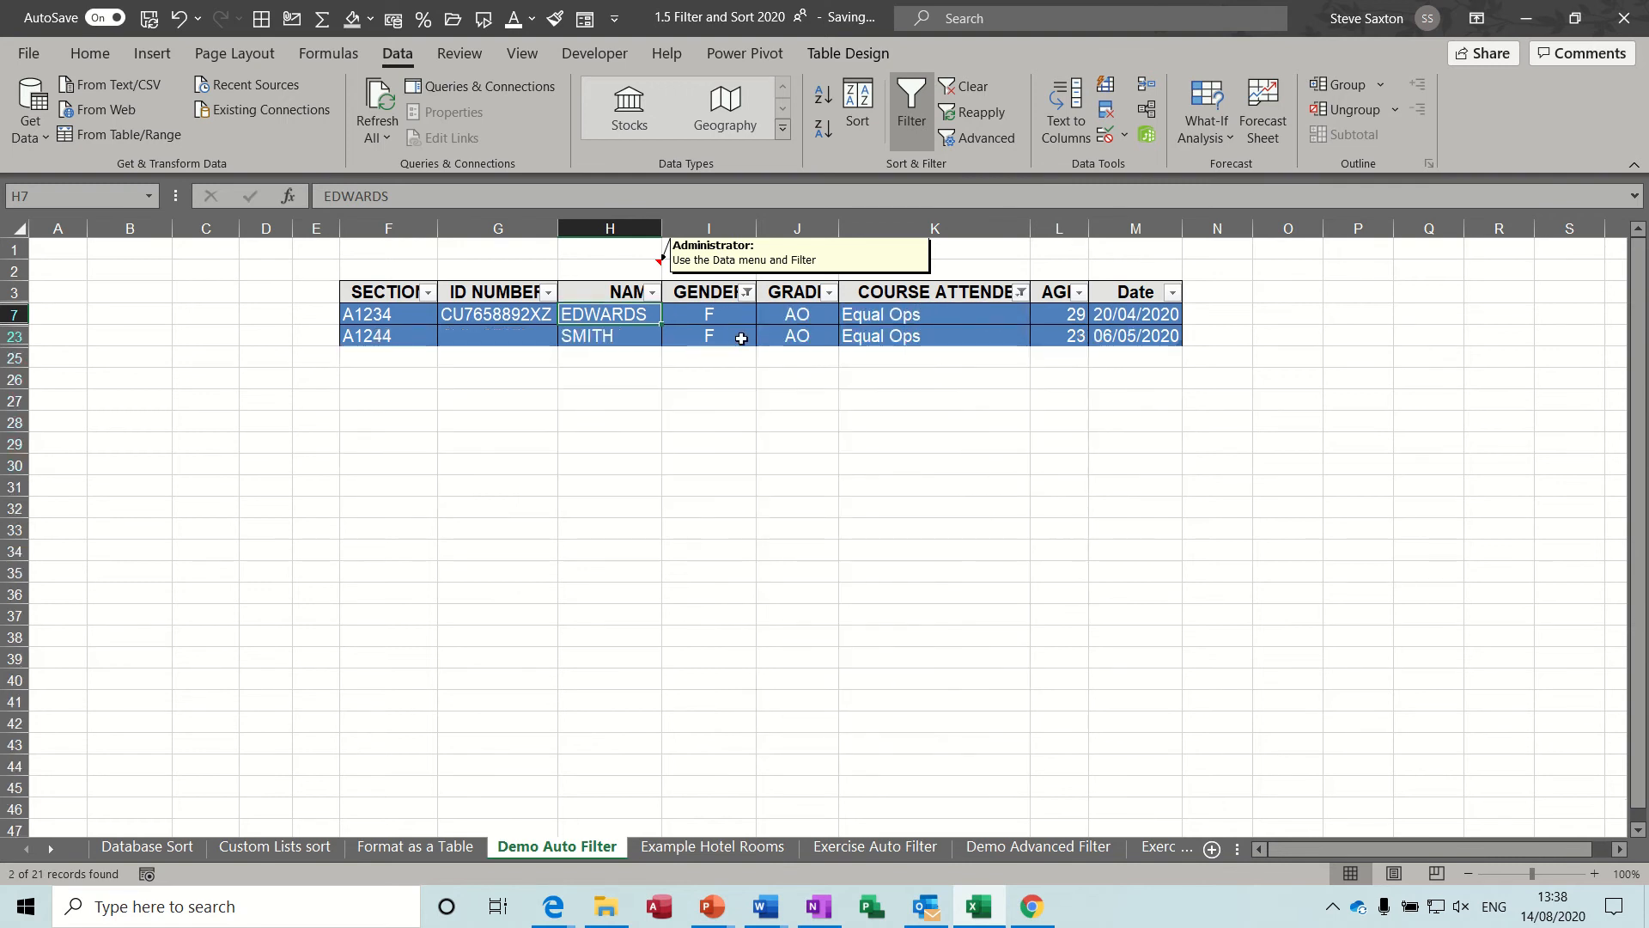
left_click(971, 88)
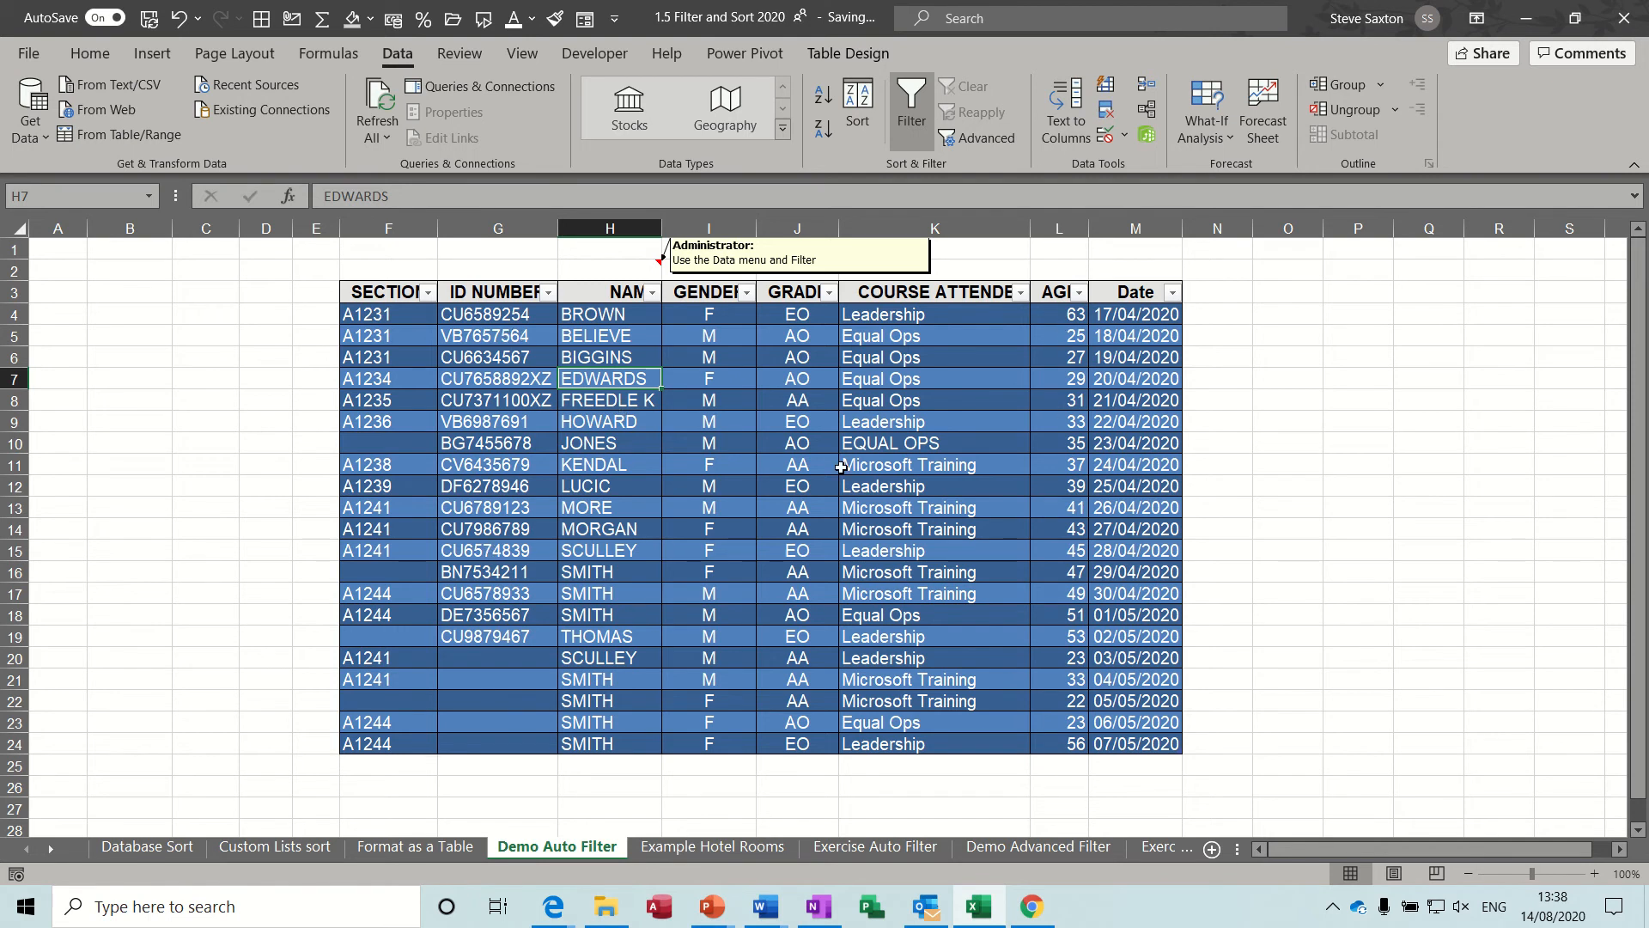
Start a custom number filter on the AGE column with the first condition set to is greater than 50.
left_click(1079, 293)
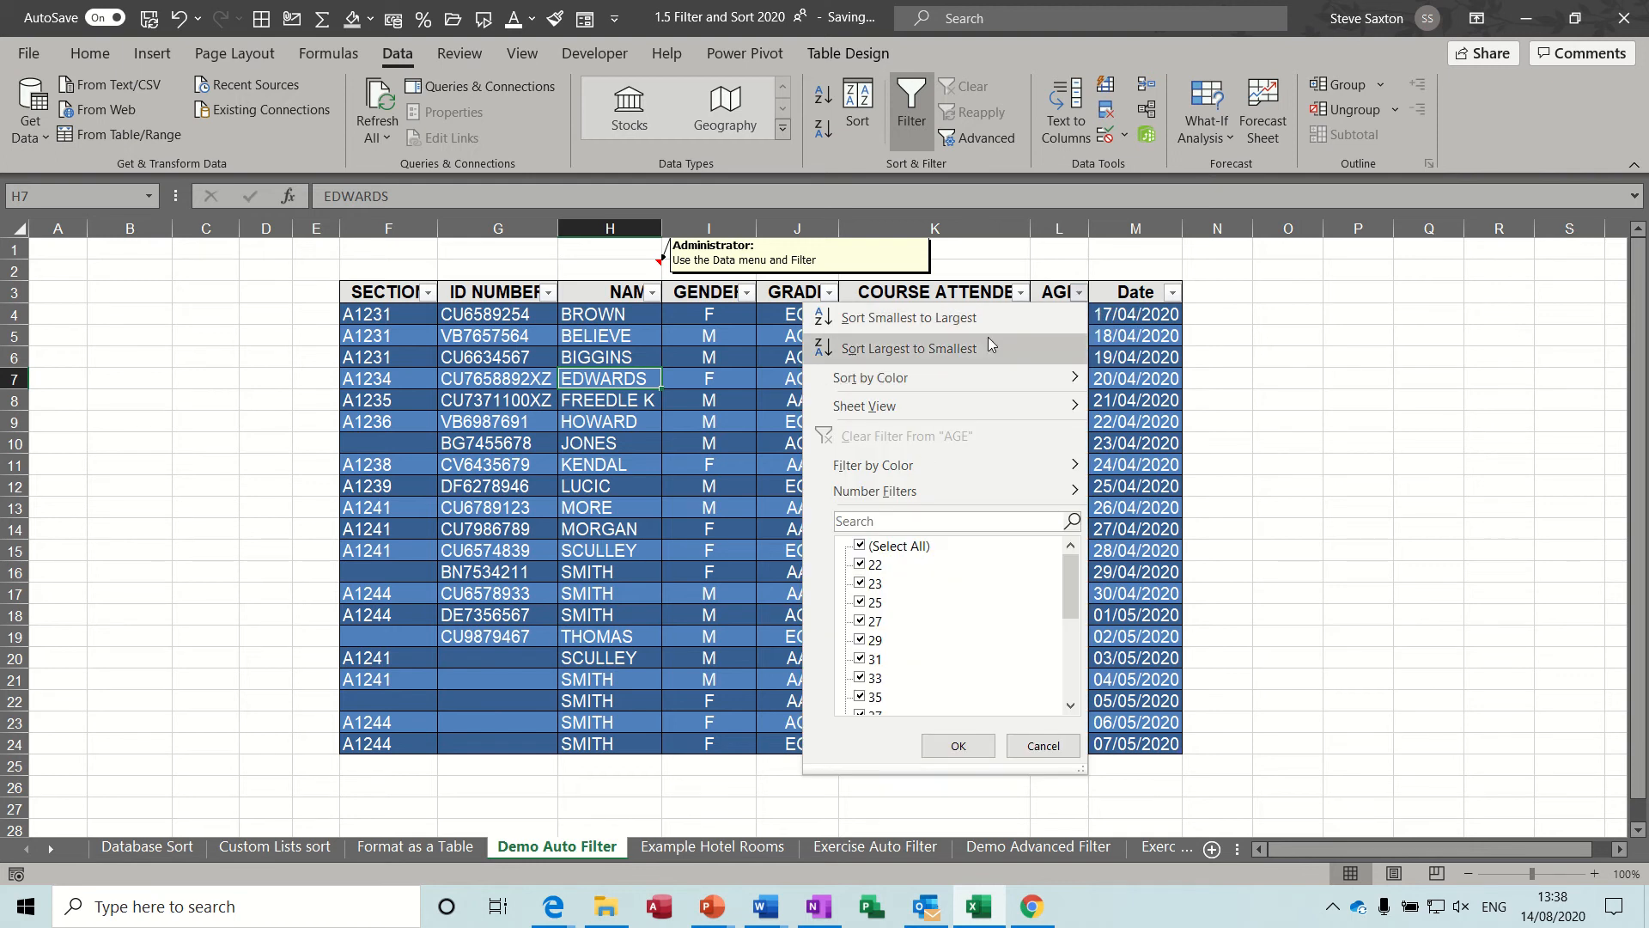
left_click(1130, 343)
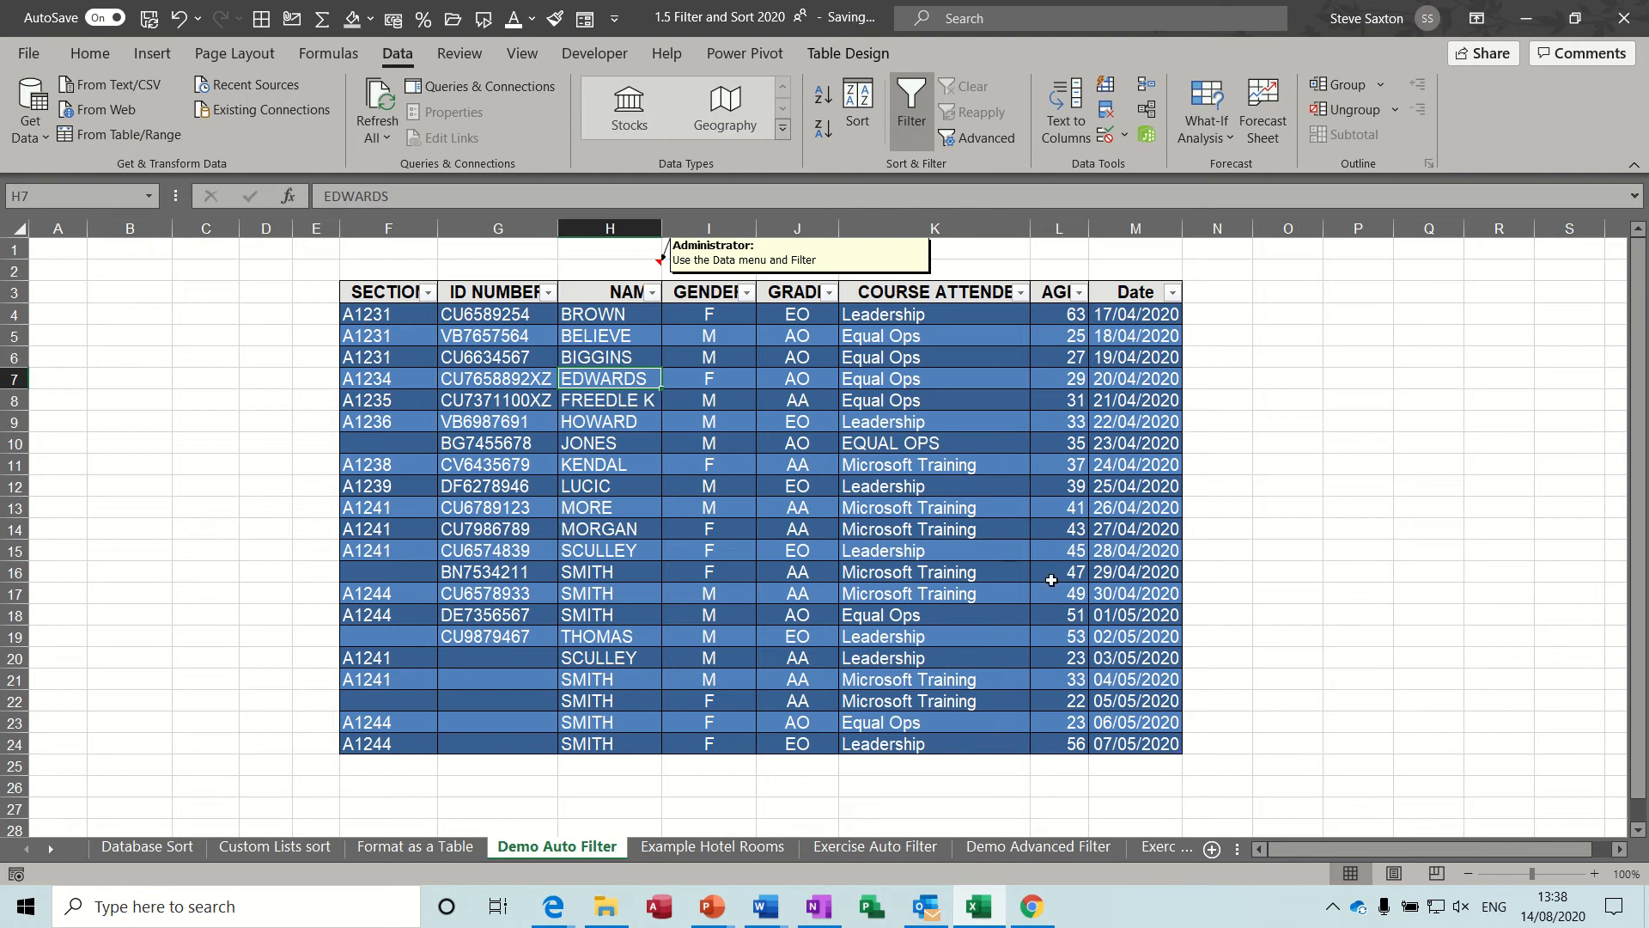
left_click(1078, 295)
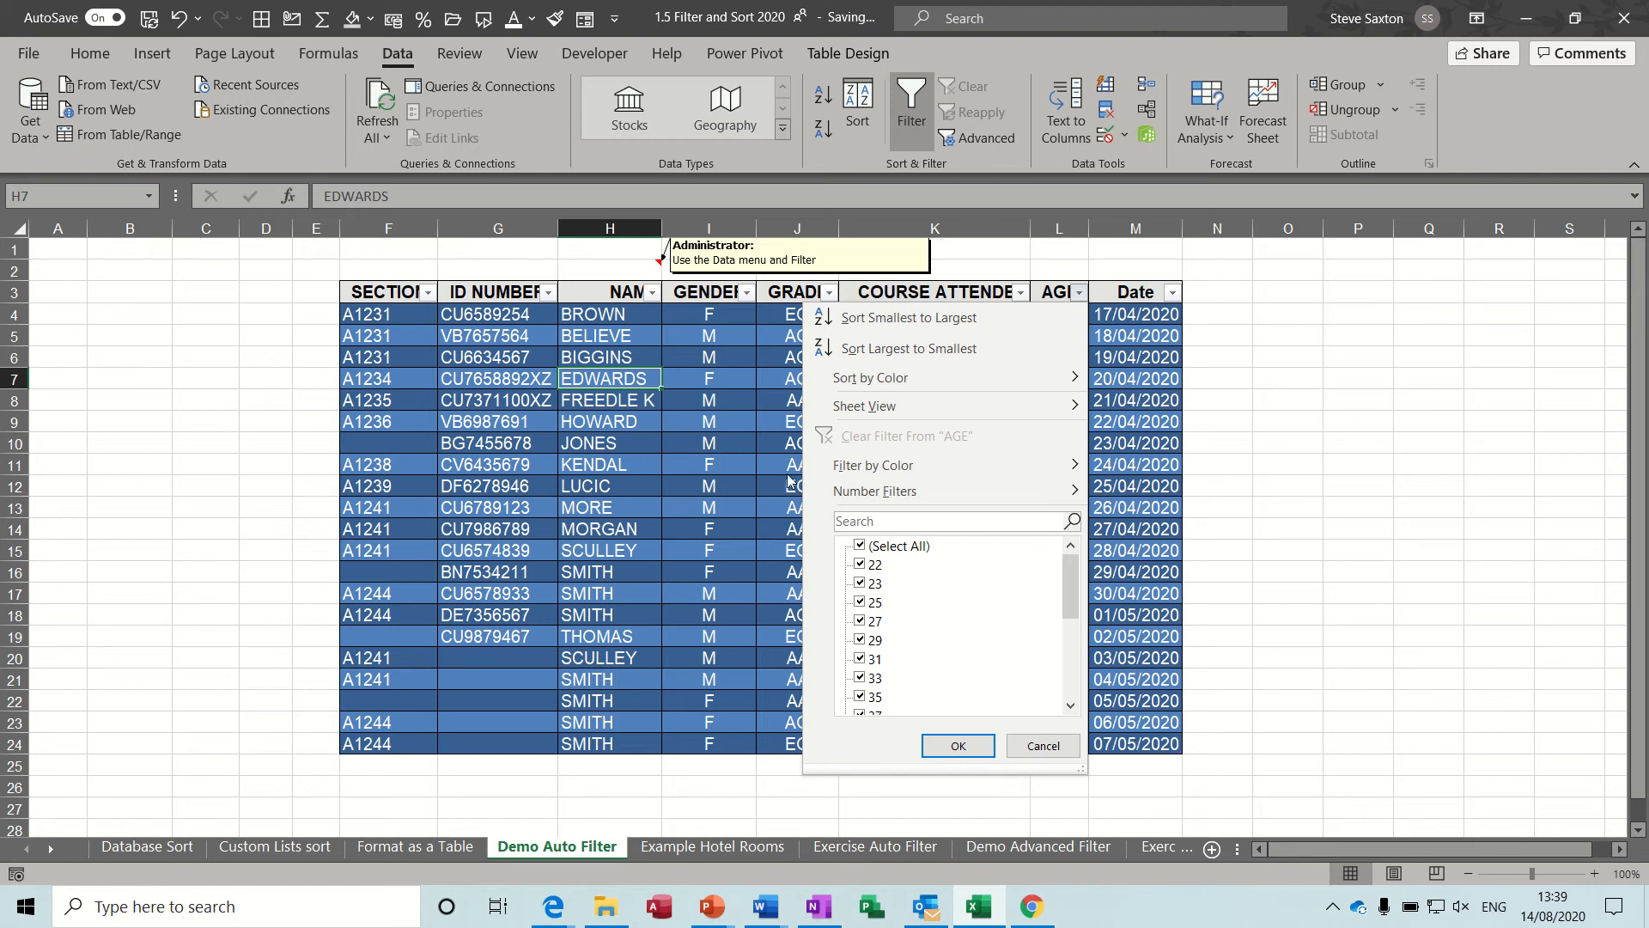
mouse_move(867, 491)
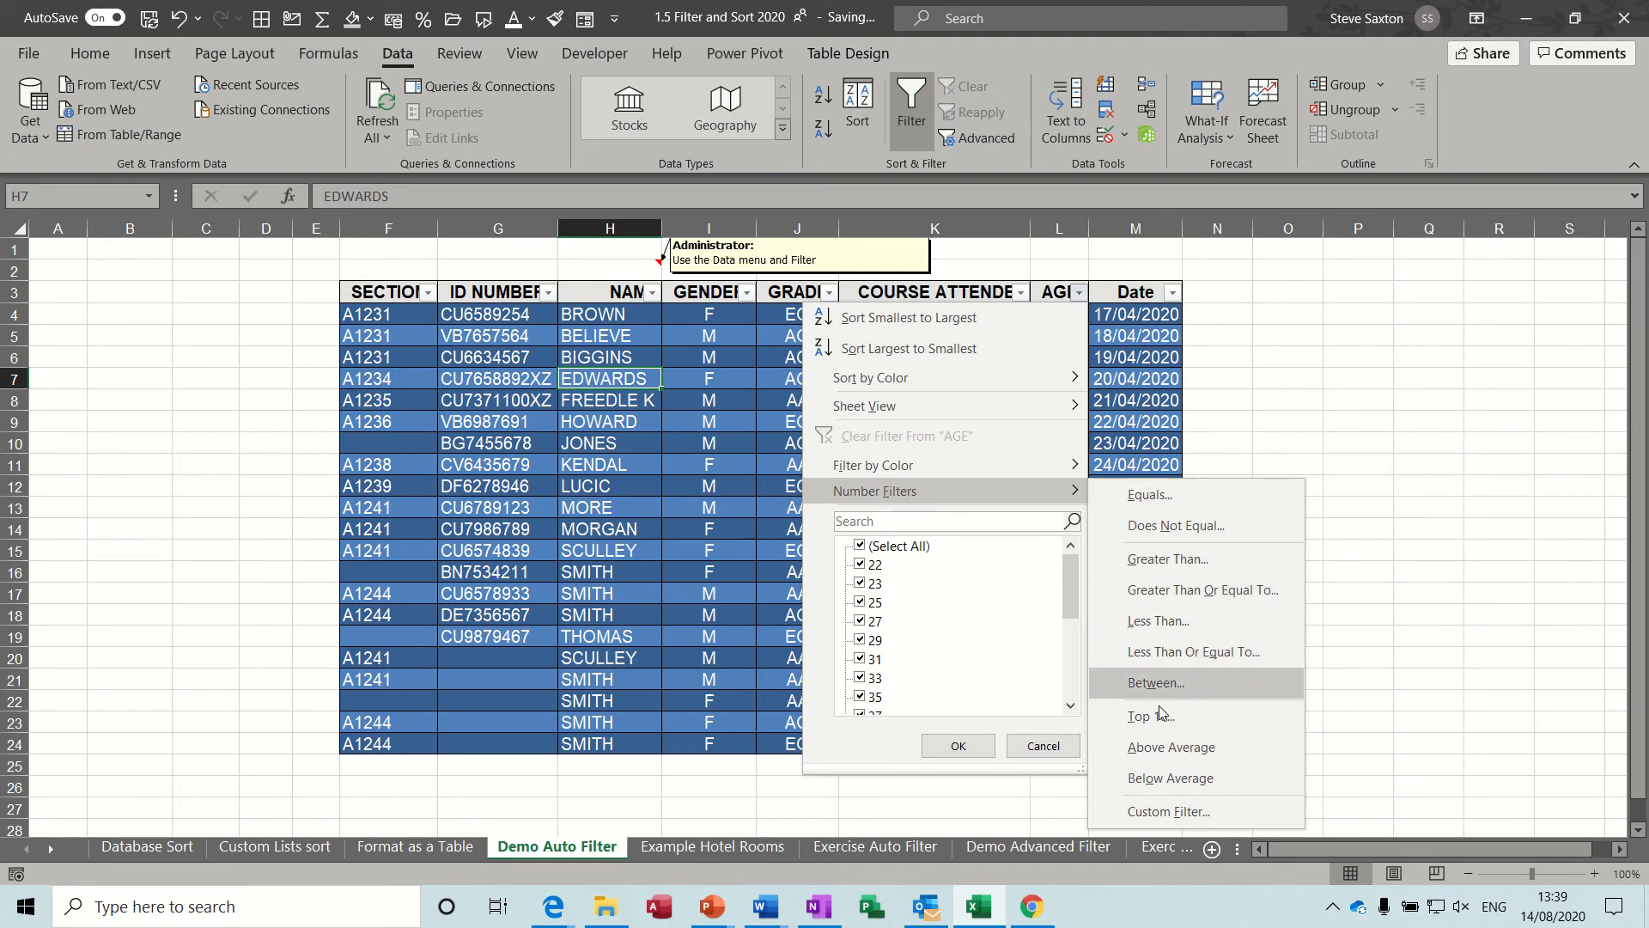
left_click(1165, 812)
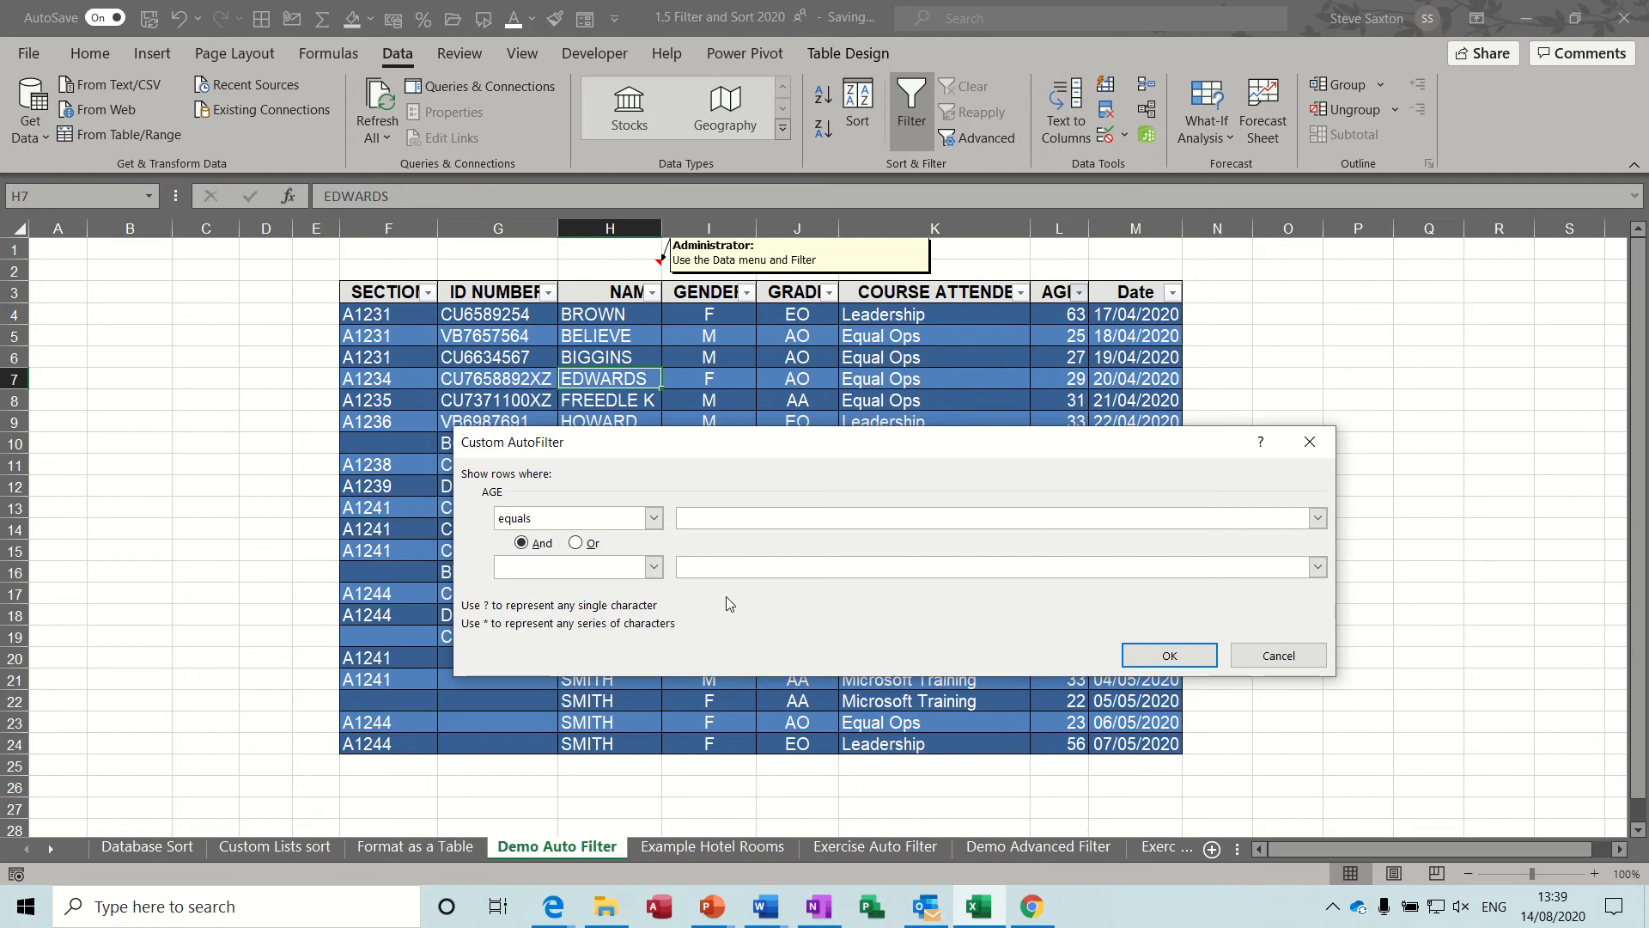
left_click(653, 518)
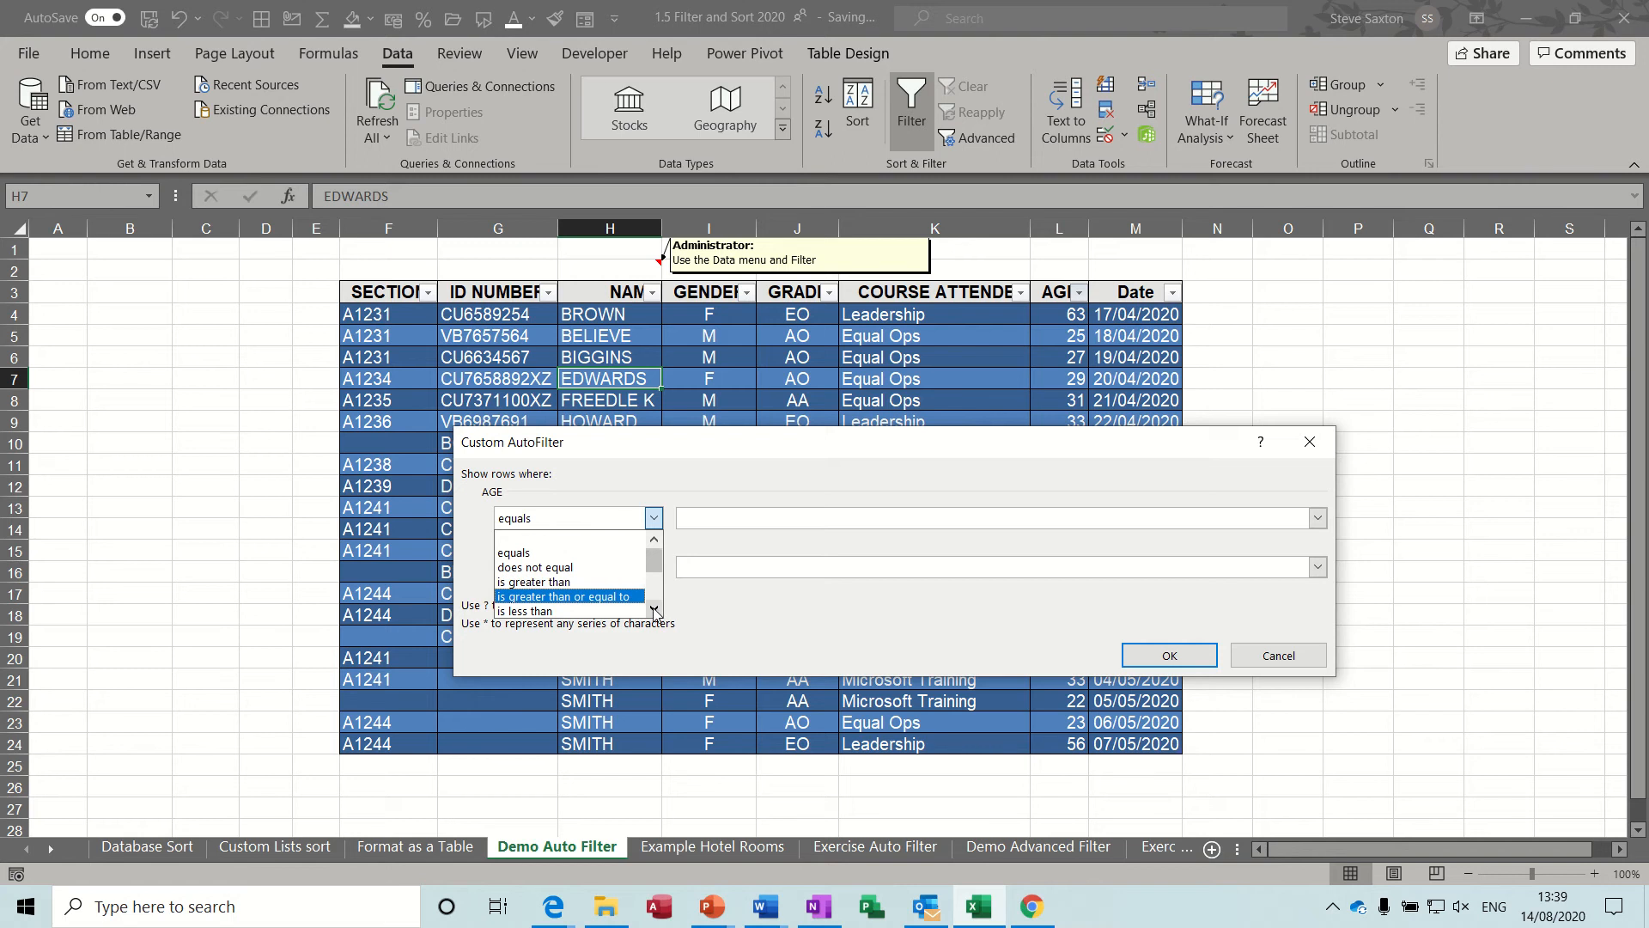
left_click(533, 582)
left_click(716, 519)
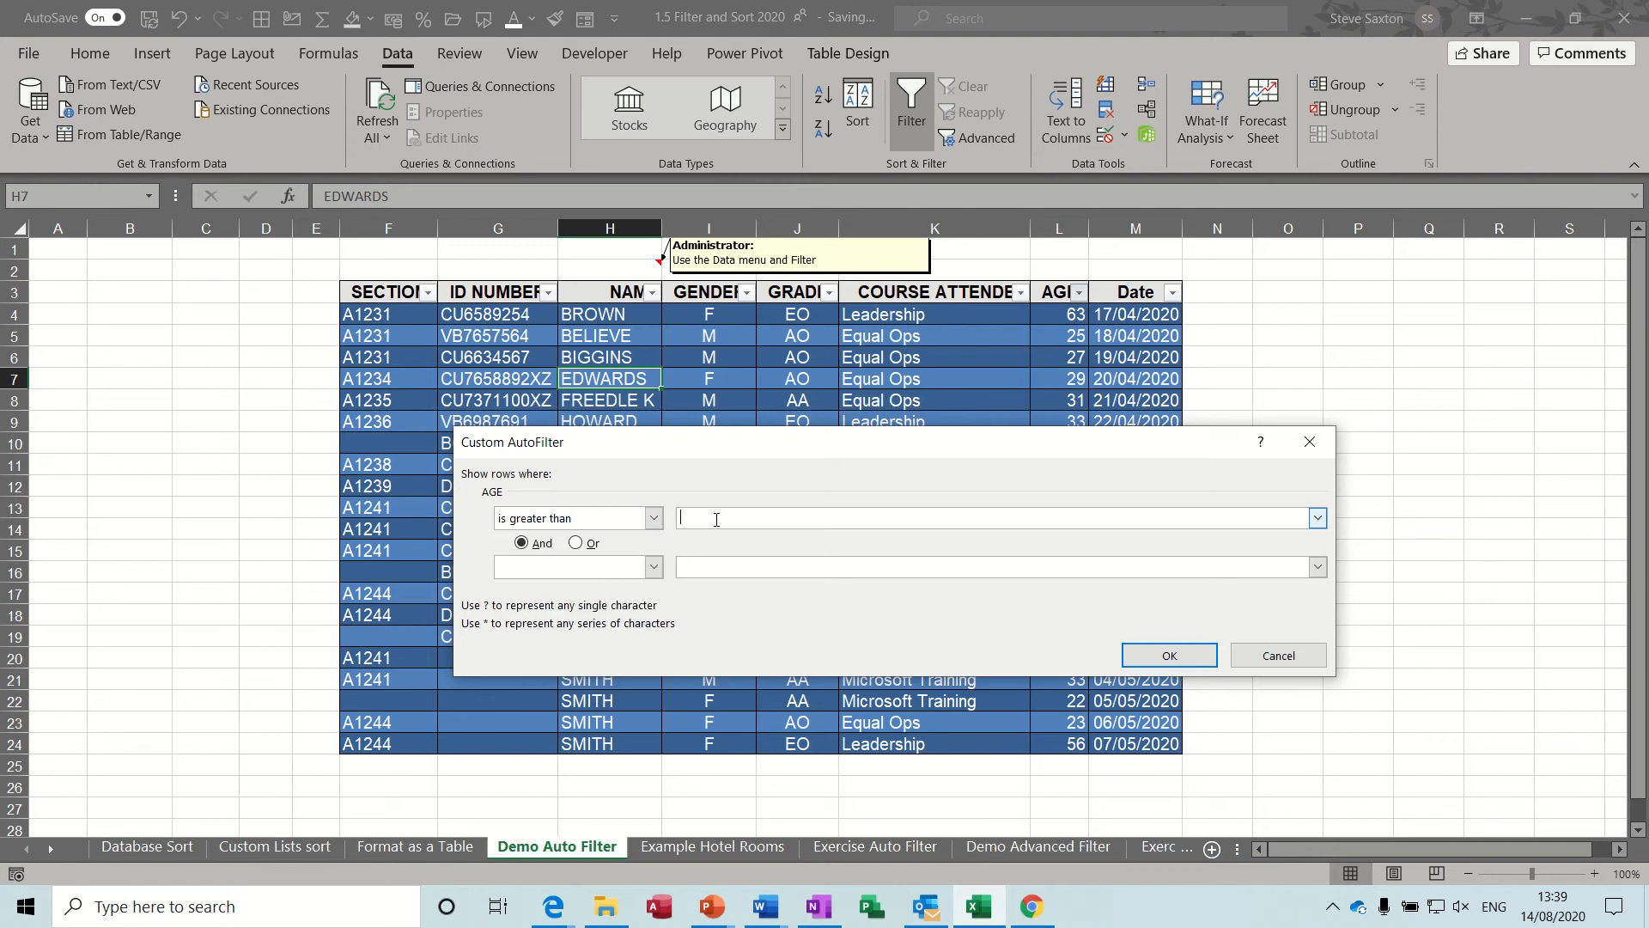
Add the And condition is less than 60 to the AGE filter, apply it, and clear the filter.
left_click(653, 568)
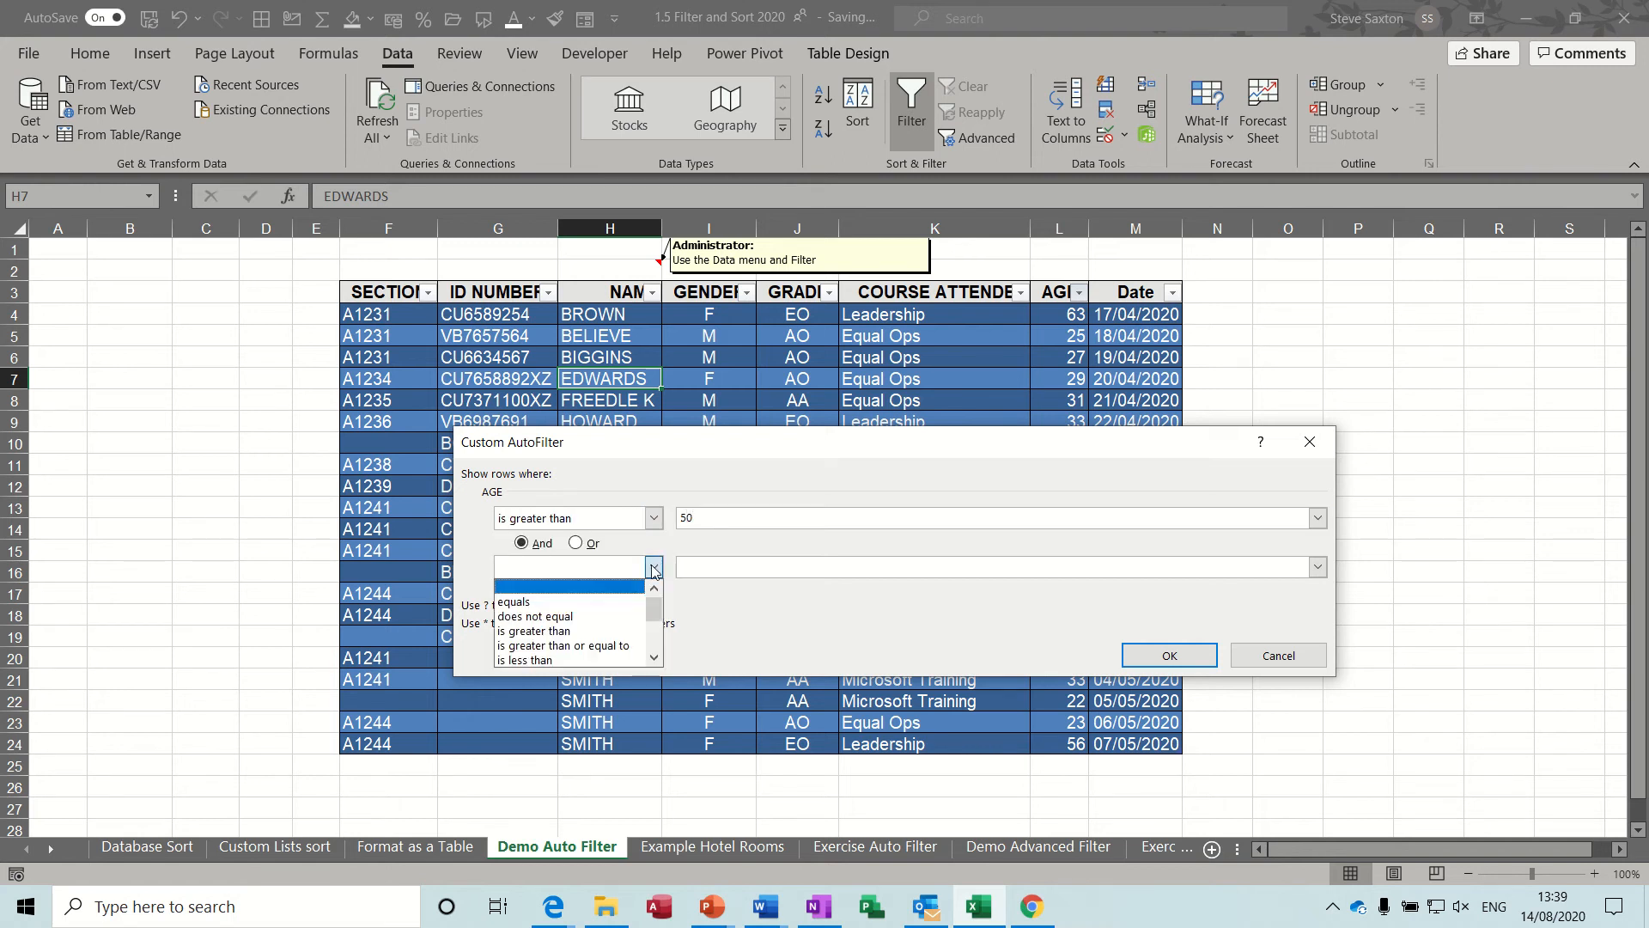
left_click(550, 658)
left_click(714, 565)
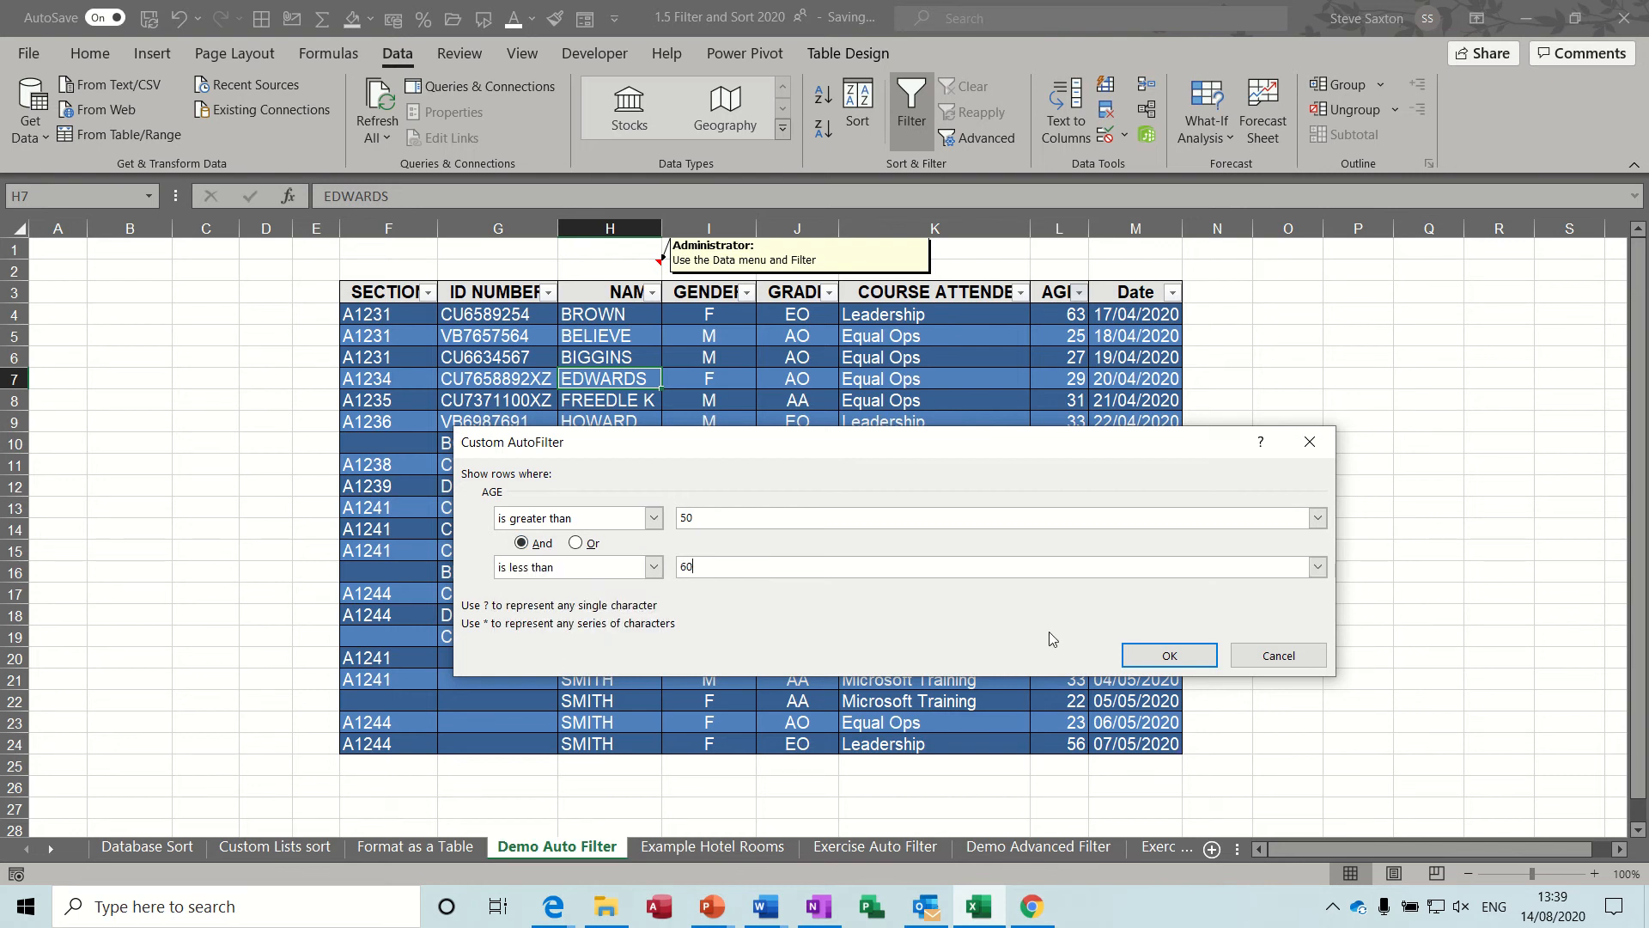
left_click(1161, 656)
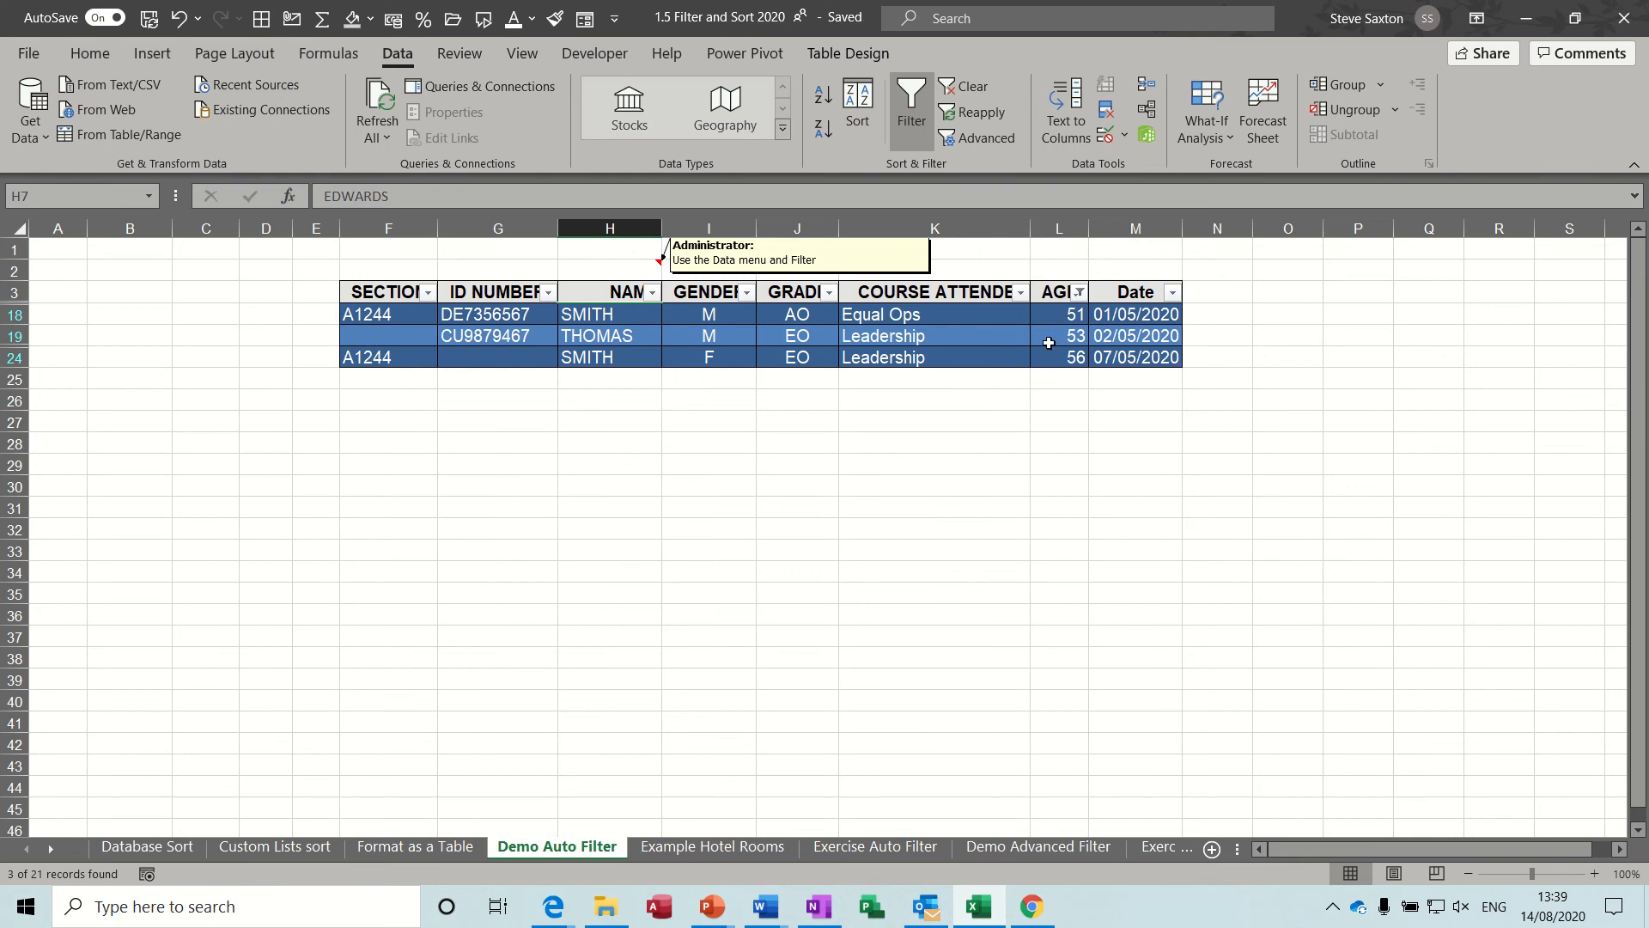
left_click(959, 88)
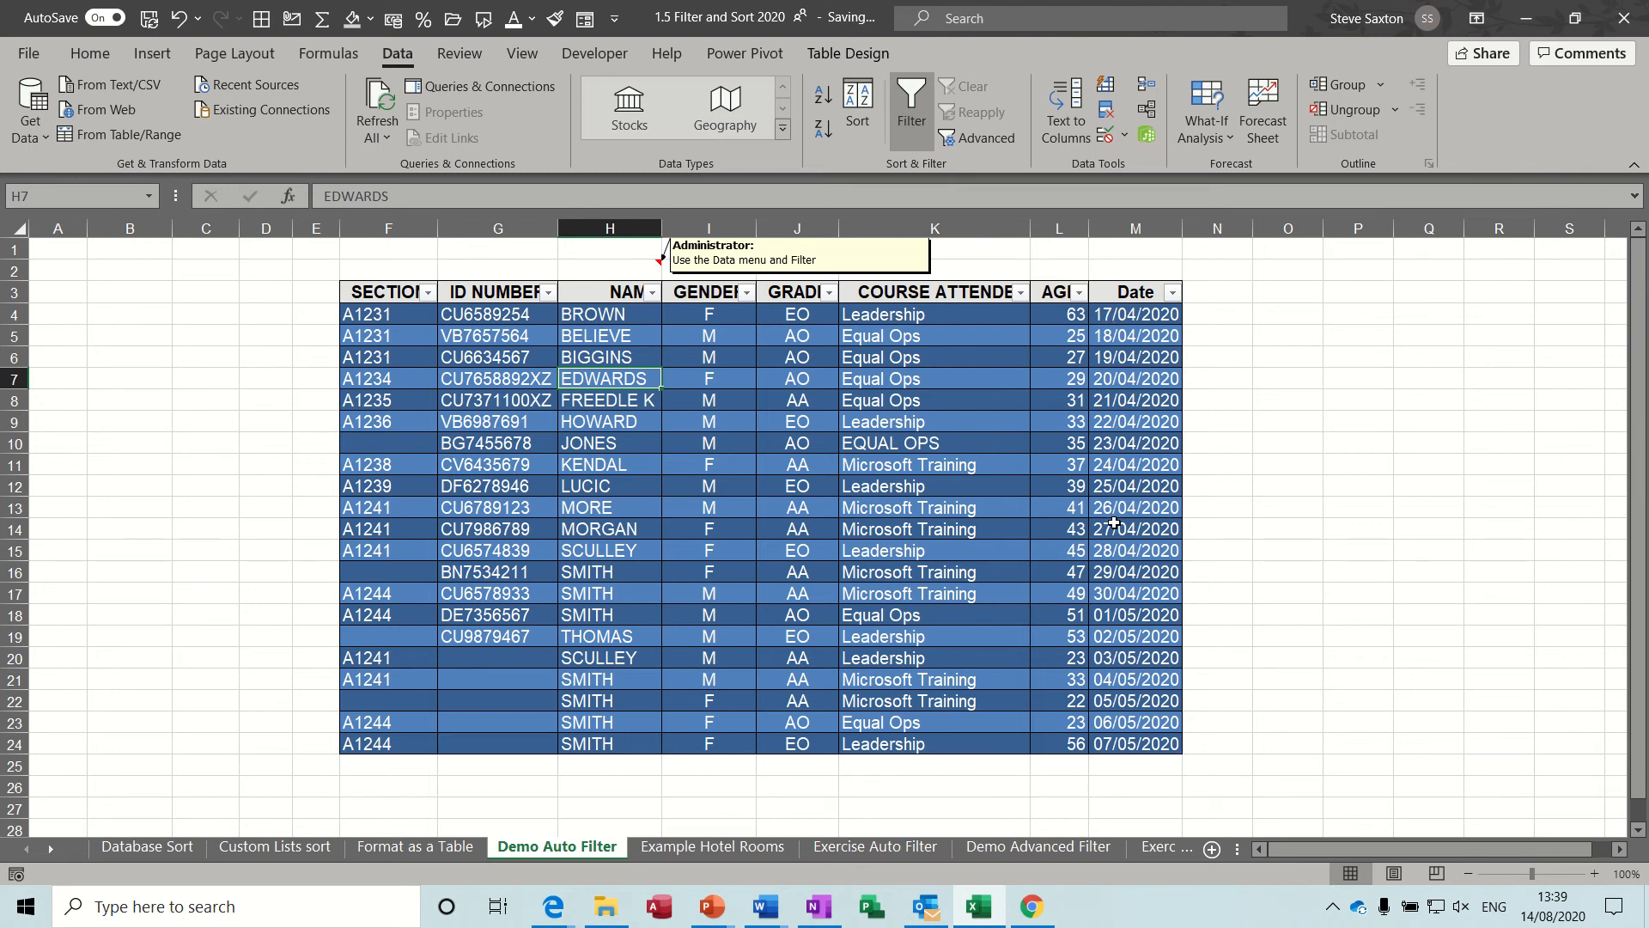
Start a Between date filter on the Date column with 17/04/2020 as the is after or equal to date.
left_click(1171, 293)
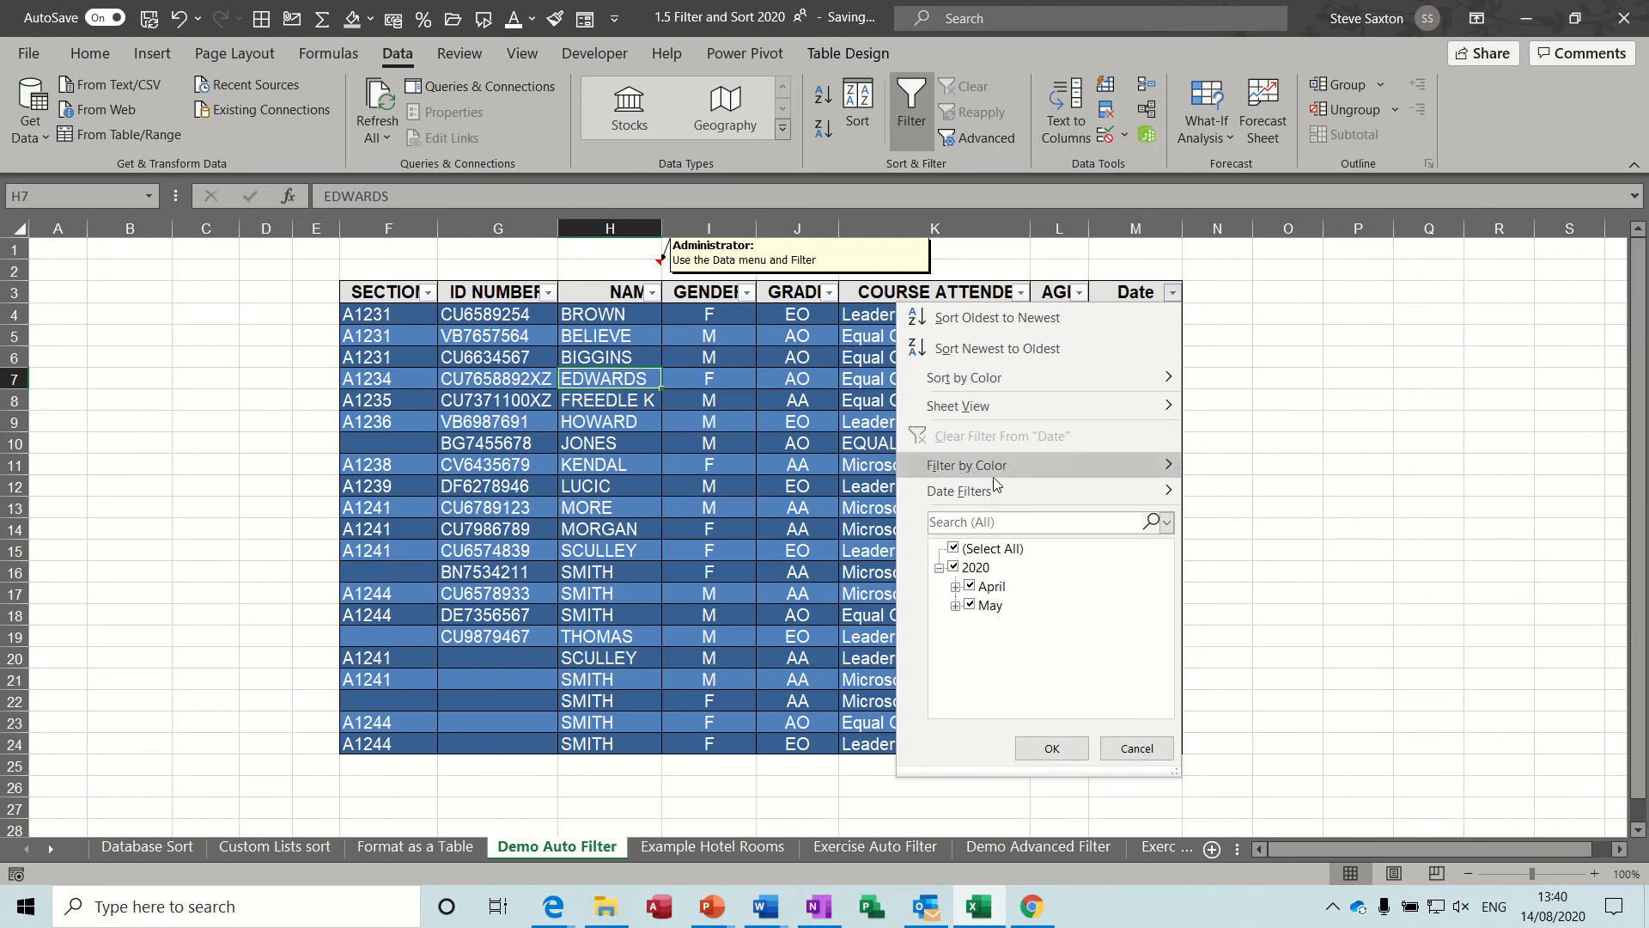
mouse_move(988, 496)
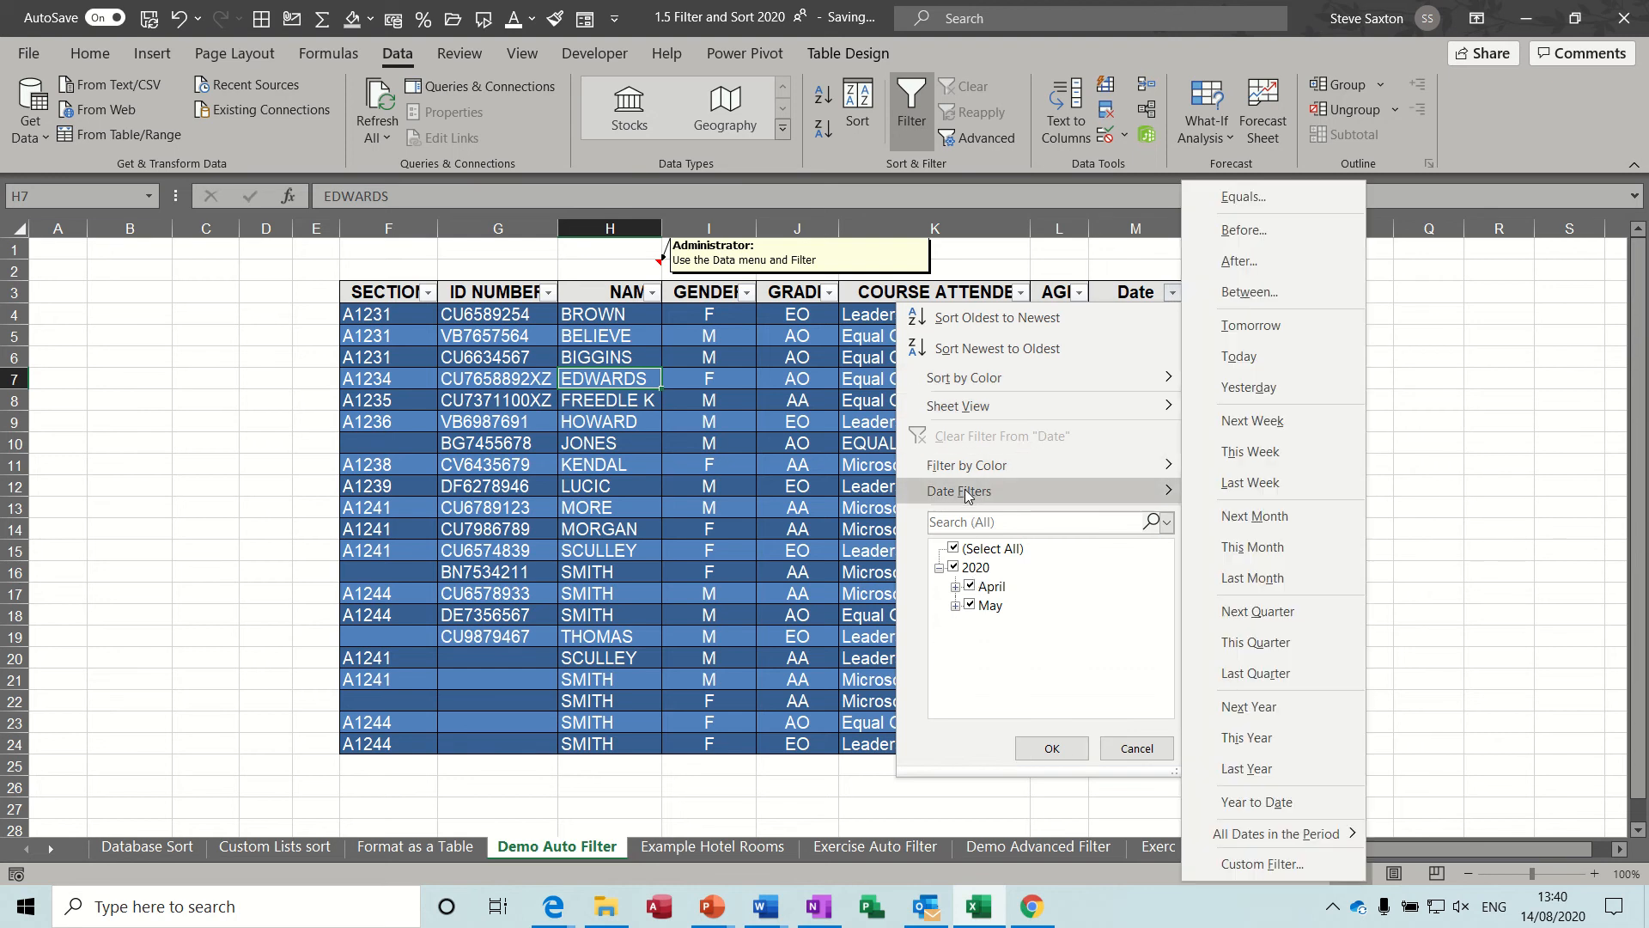
left_click(1272, 294)
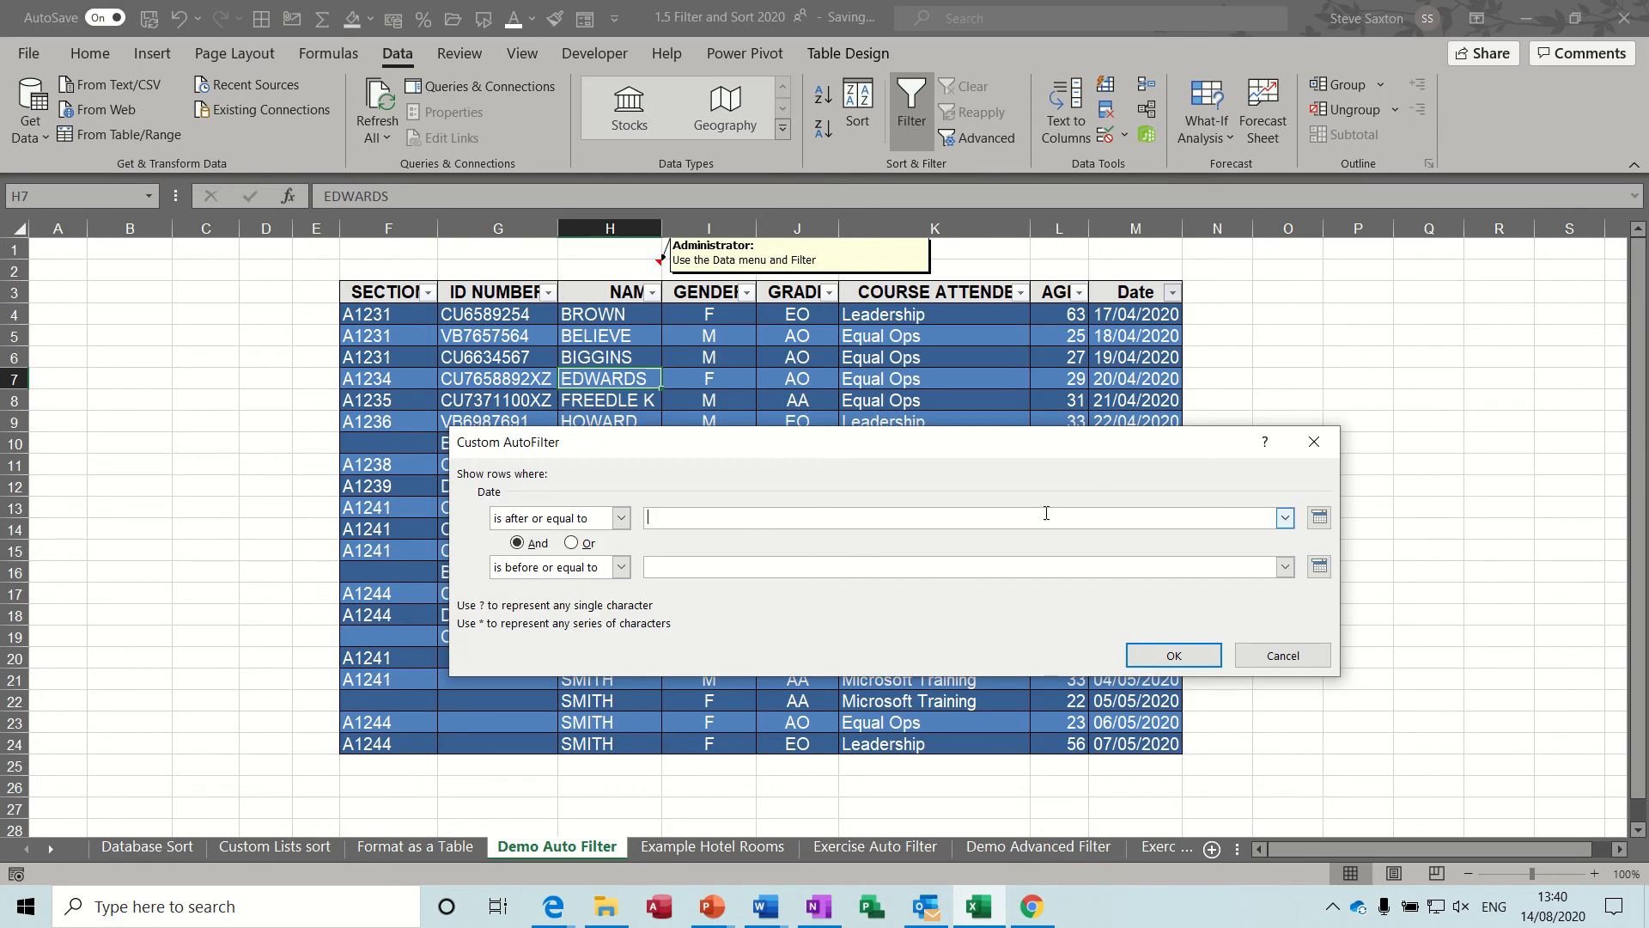
left_click(1320, 518)
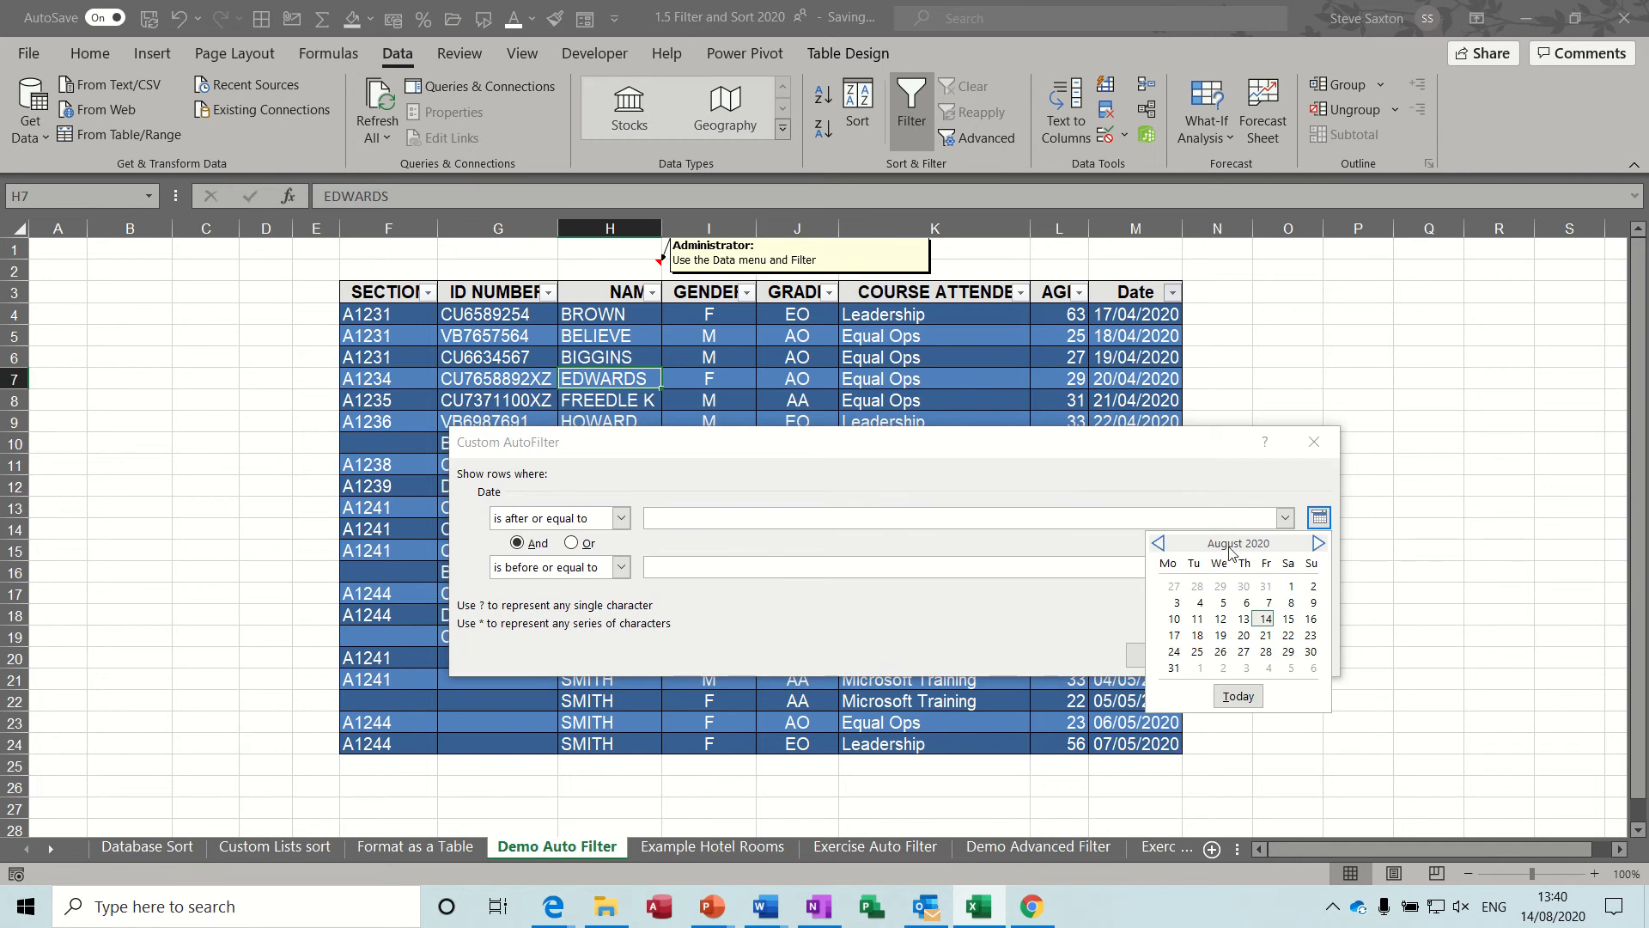
left_click(1158, 544)
left_click(1158, 544)
left_click(1157, 543)
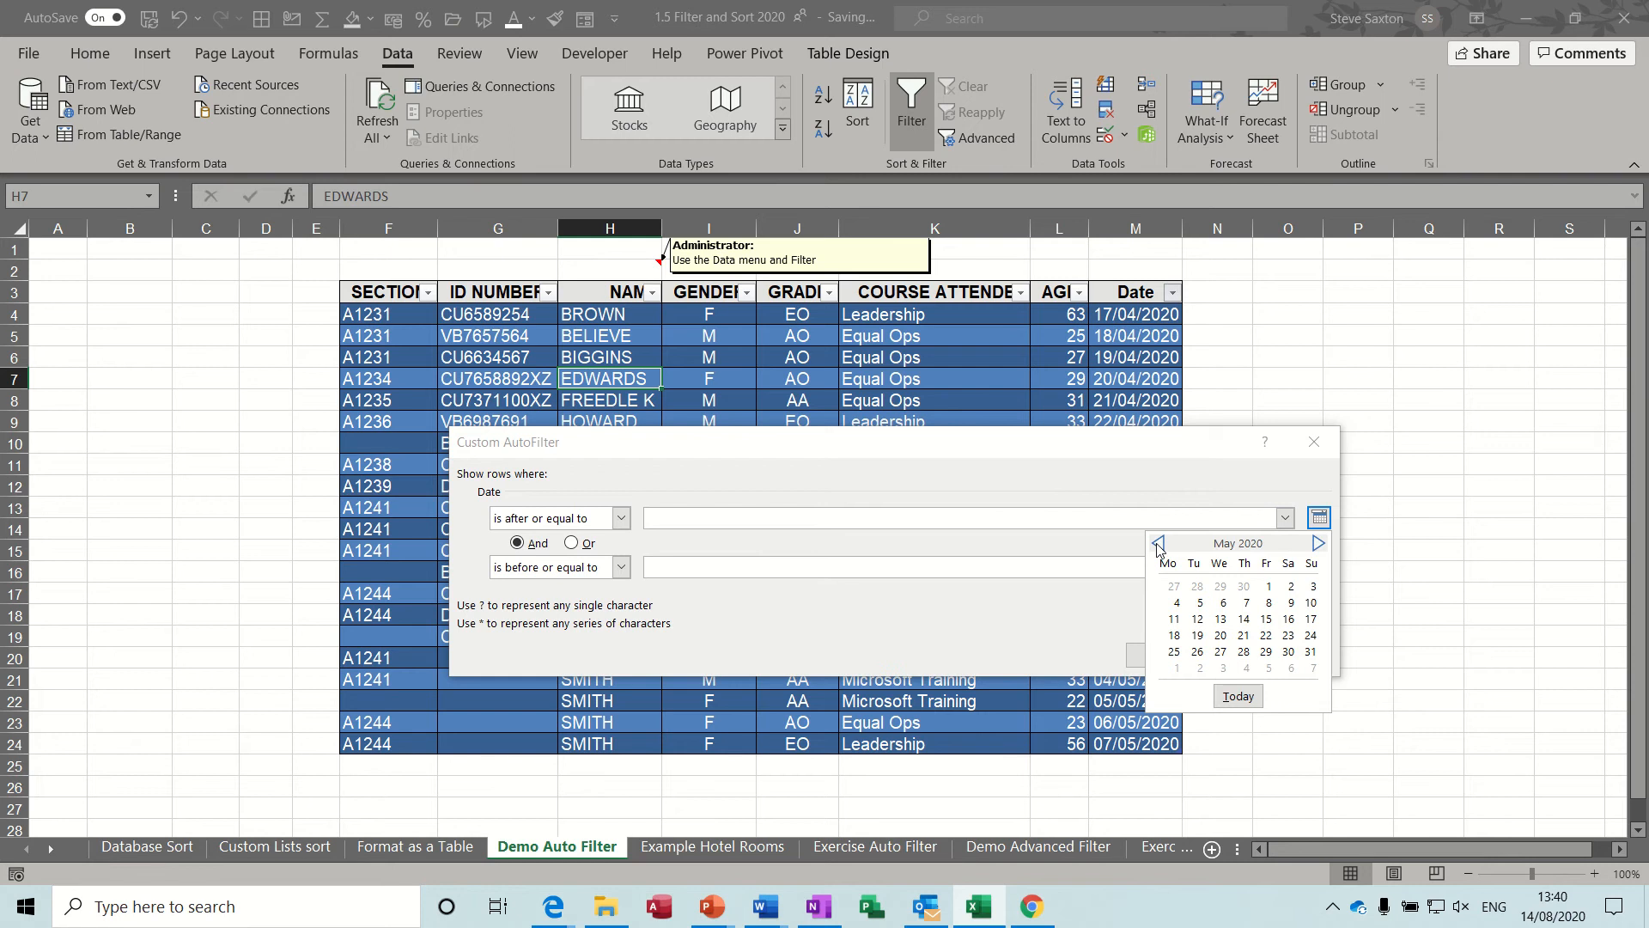
left_click(1158, 544)
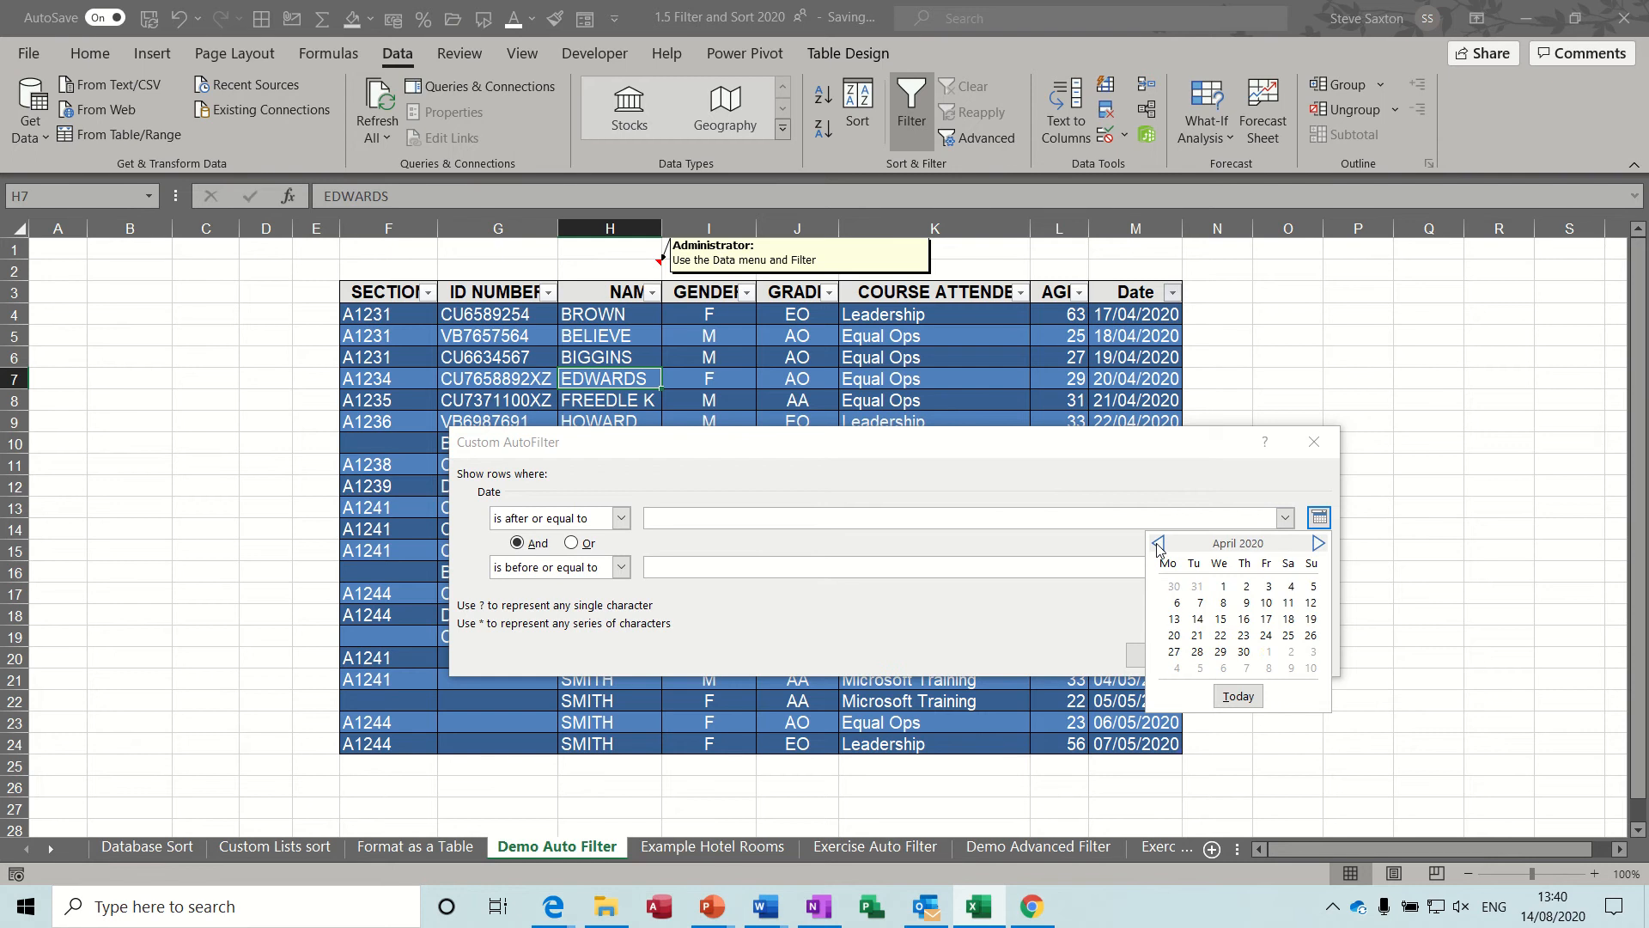
left_click(1266, 620)
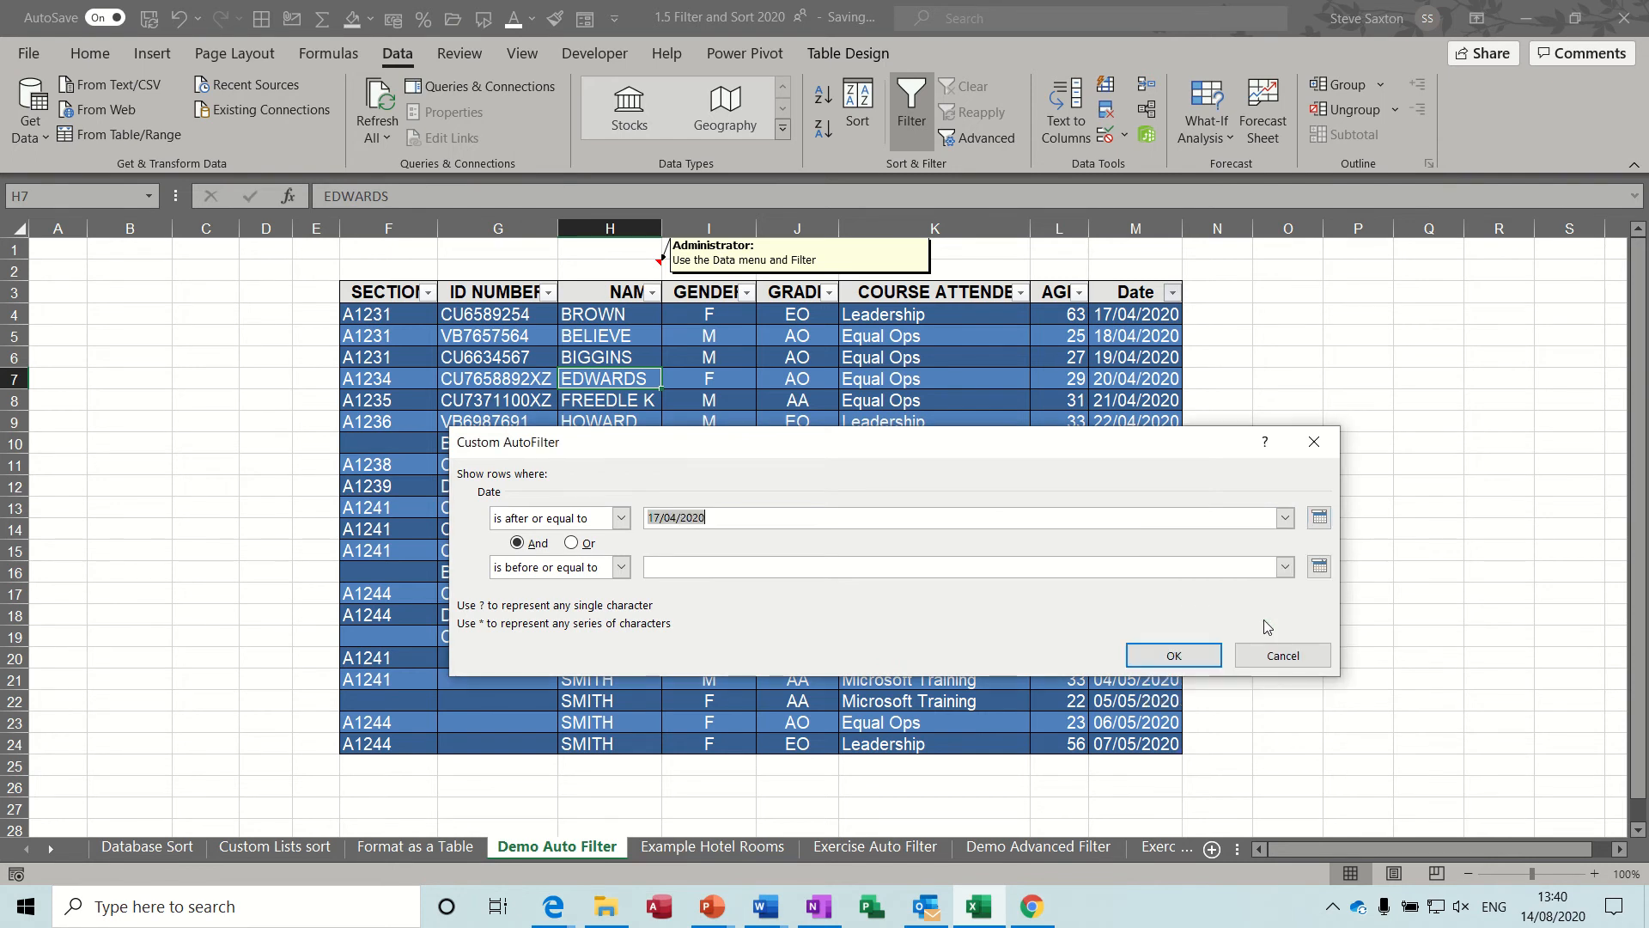
Set the is before or equal to date to 27/04/2020, apply the Date filter, and clear it.
left_click(1318, 568)
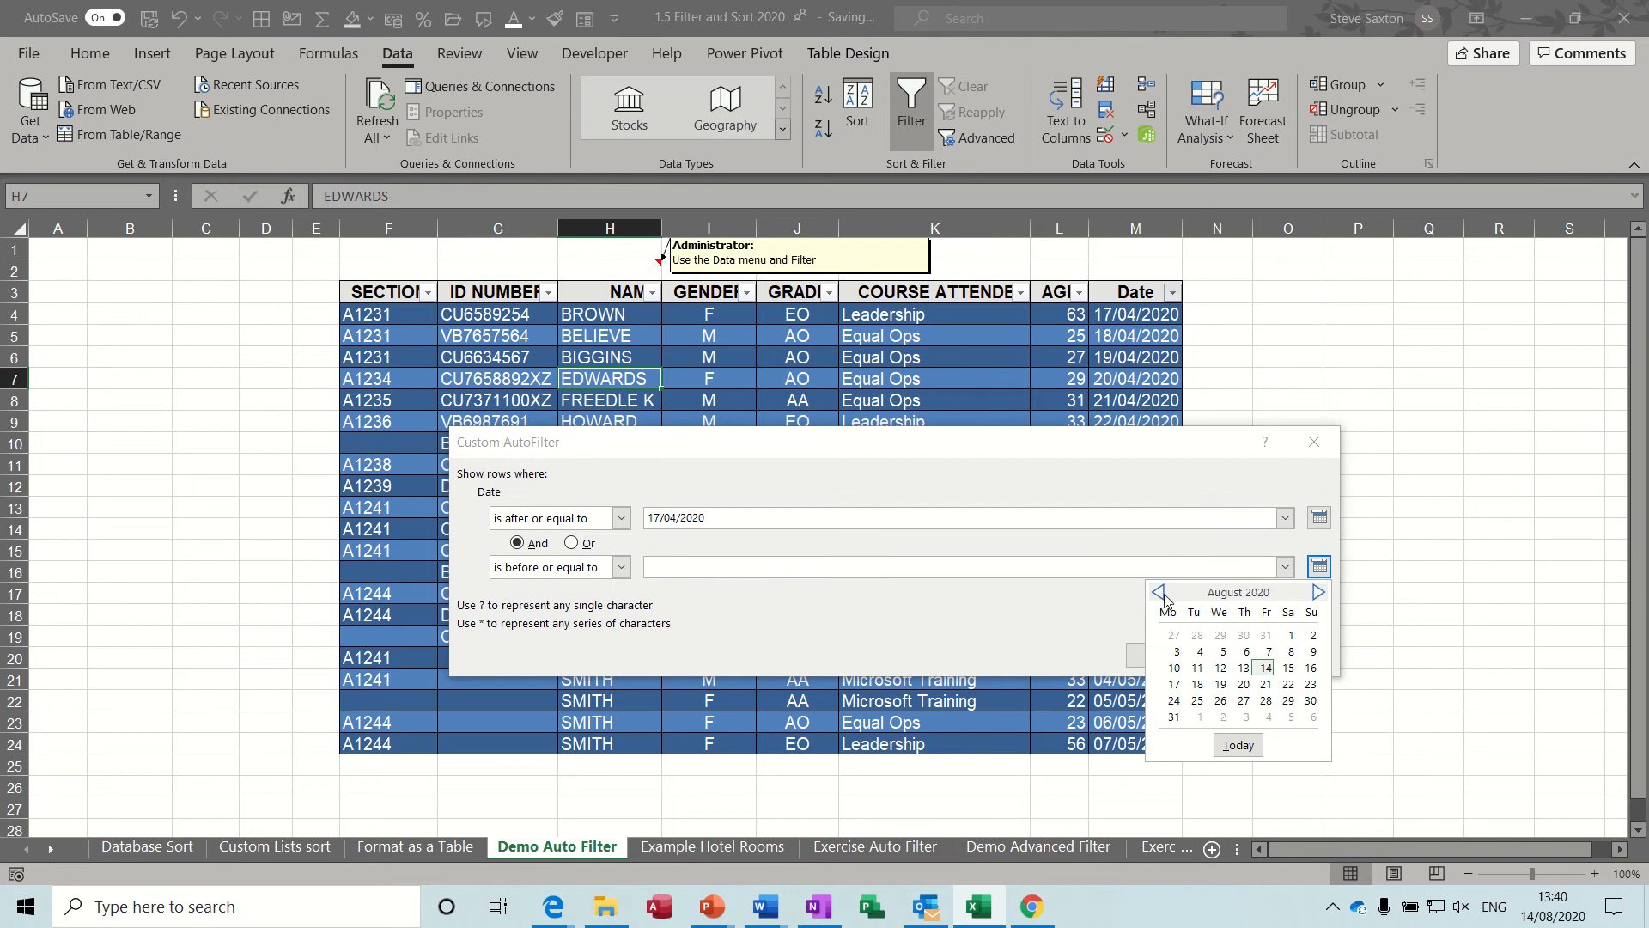
left_click(1160, 592)
left_click(1160, 593)
left_click(1159, 593)
left_click(1160, 593)
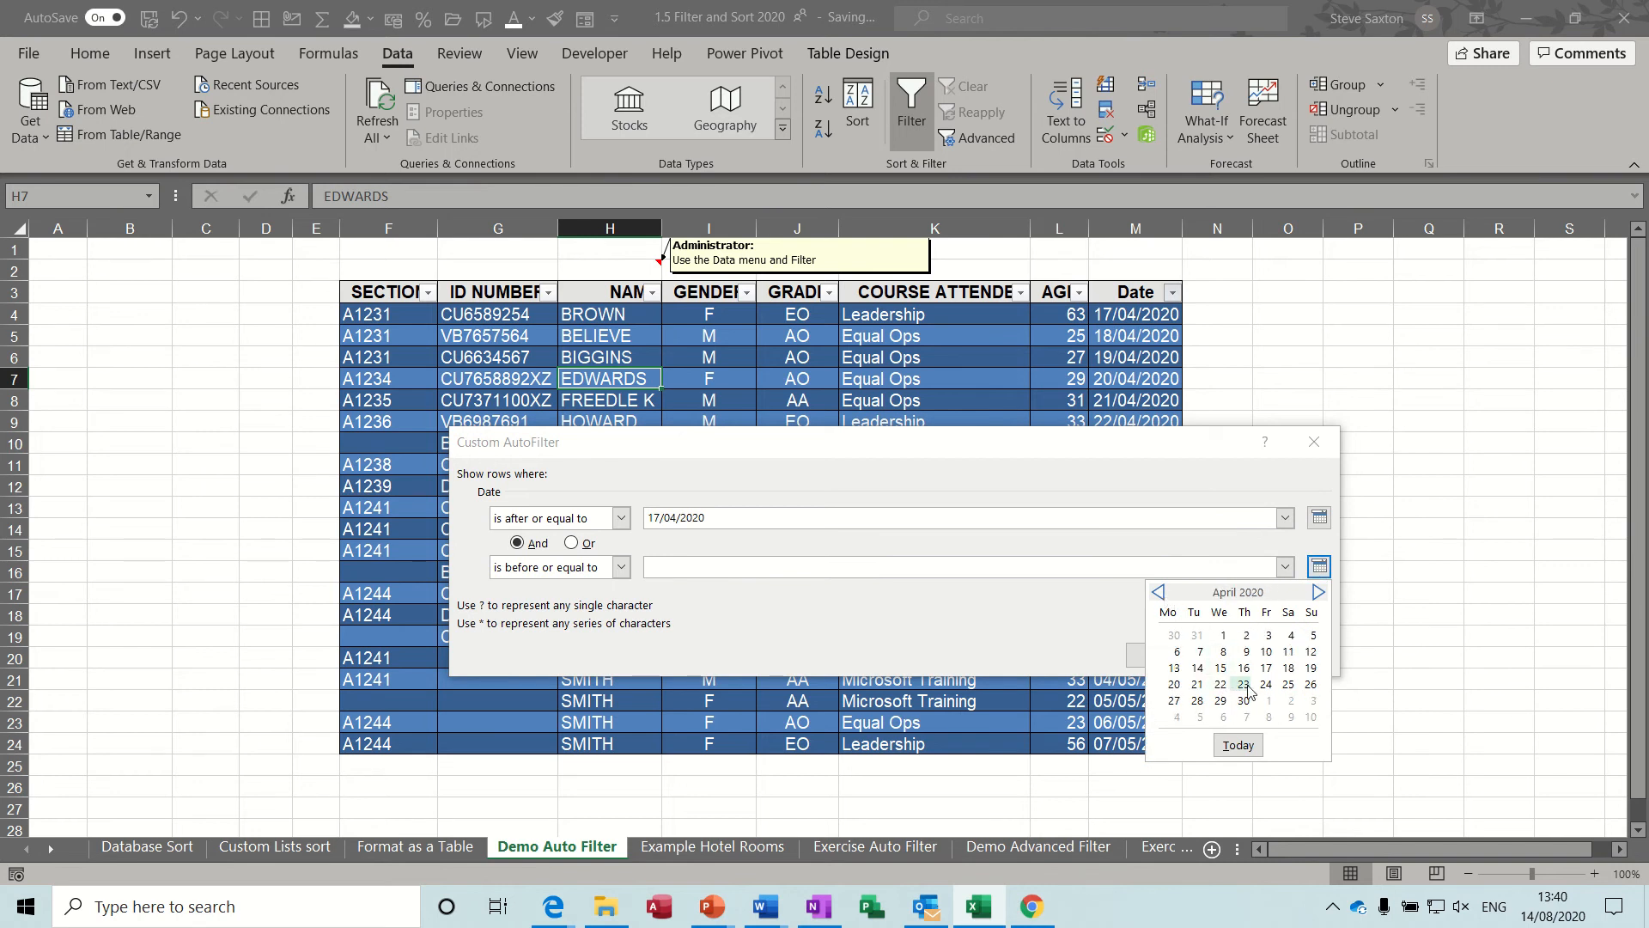
left_click(1174, 702)
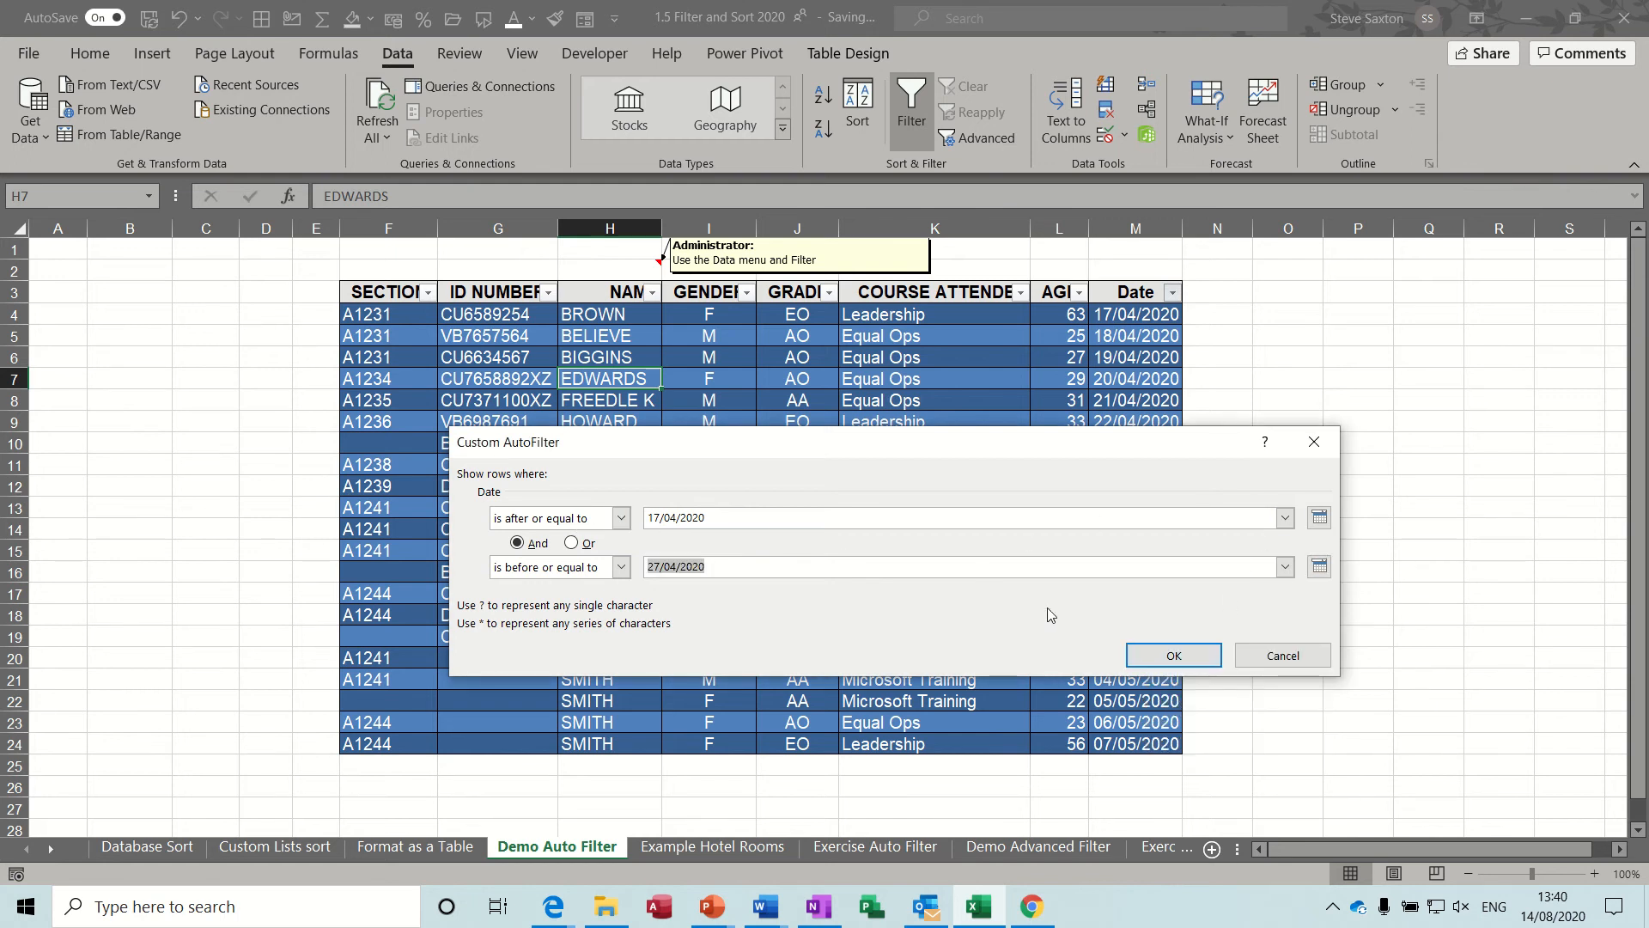
left_click(1155, 656)
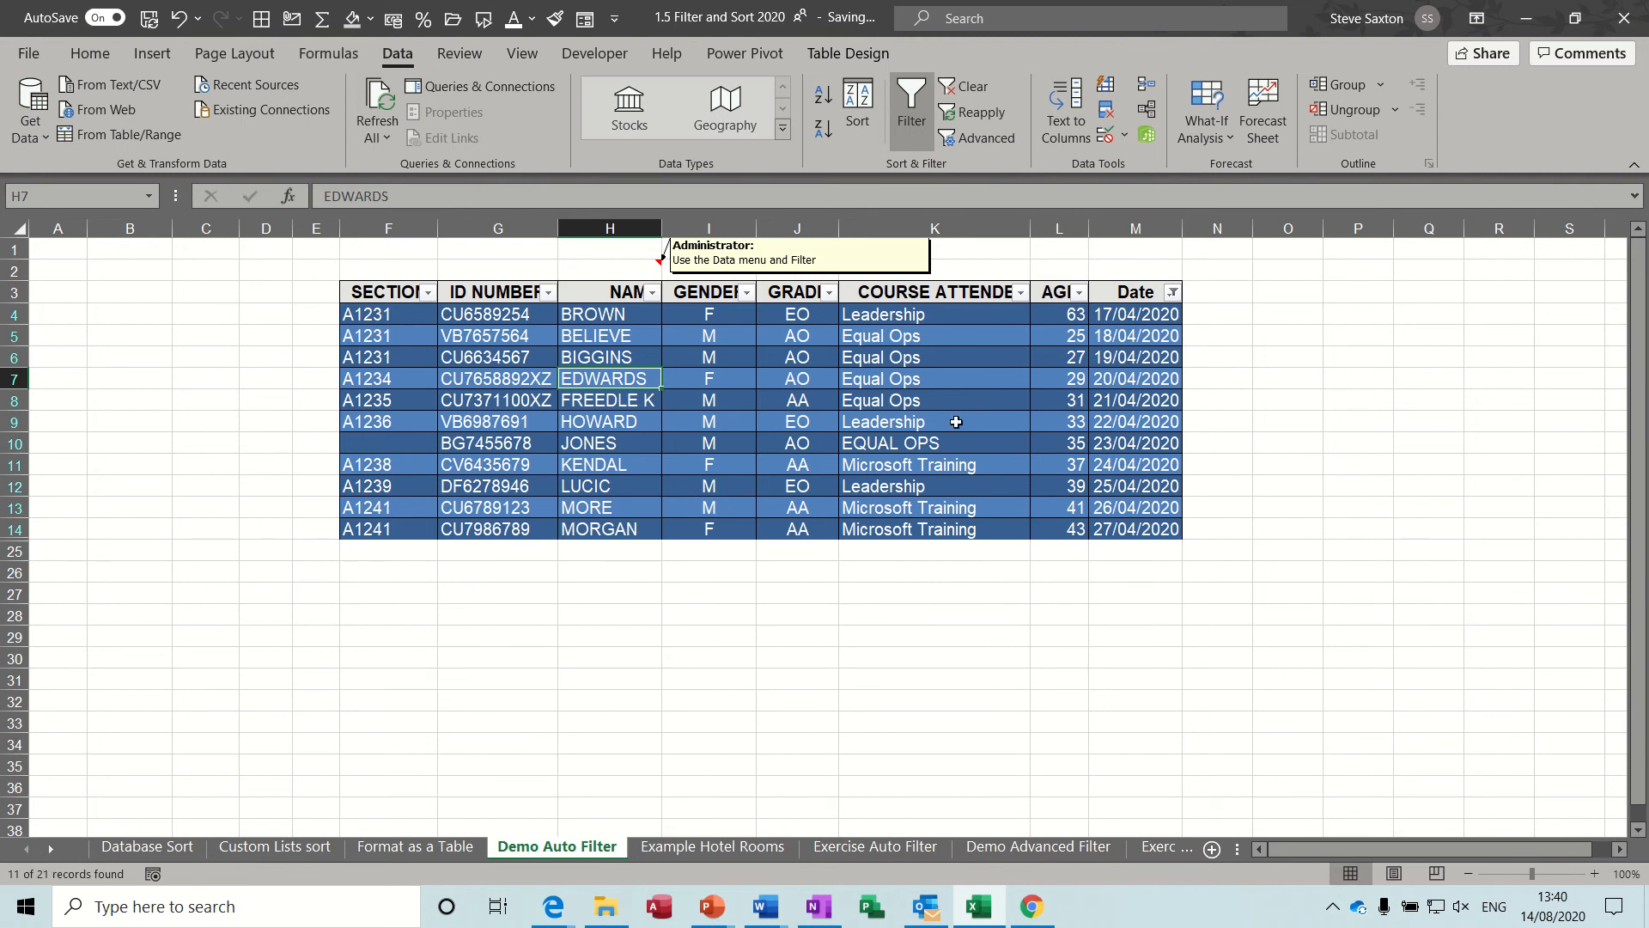
left_click(965, 88)
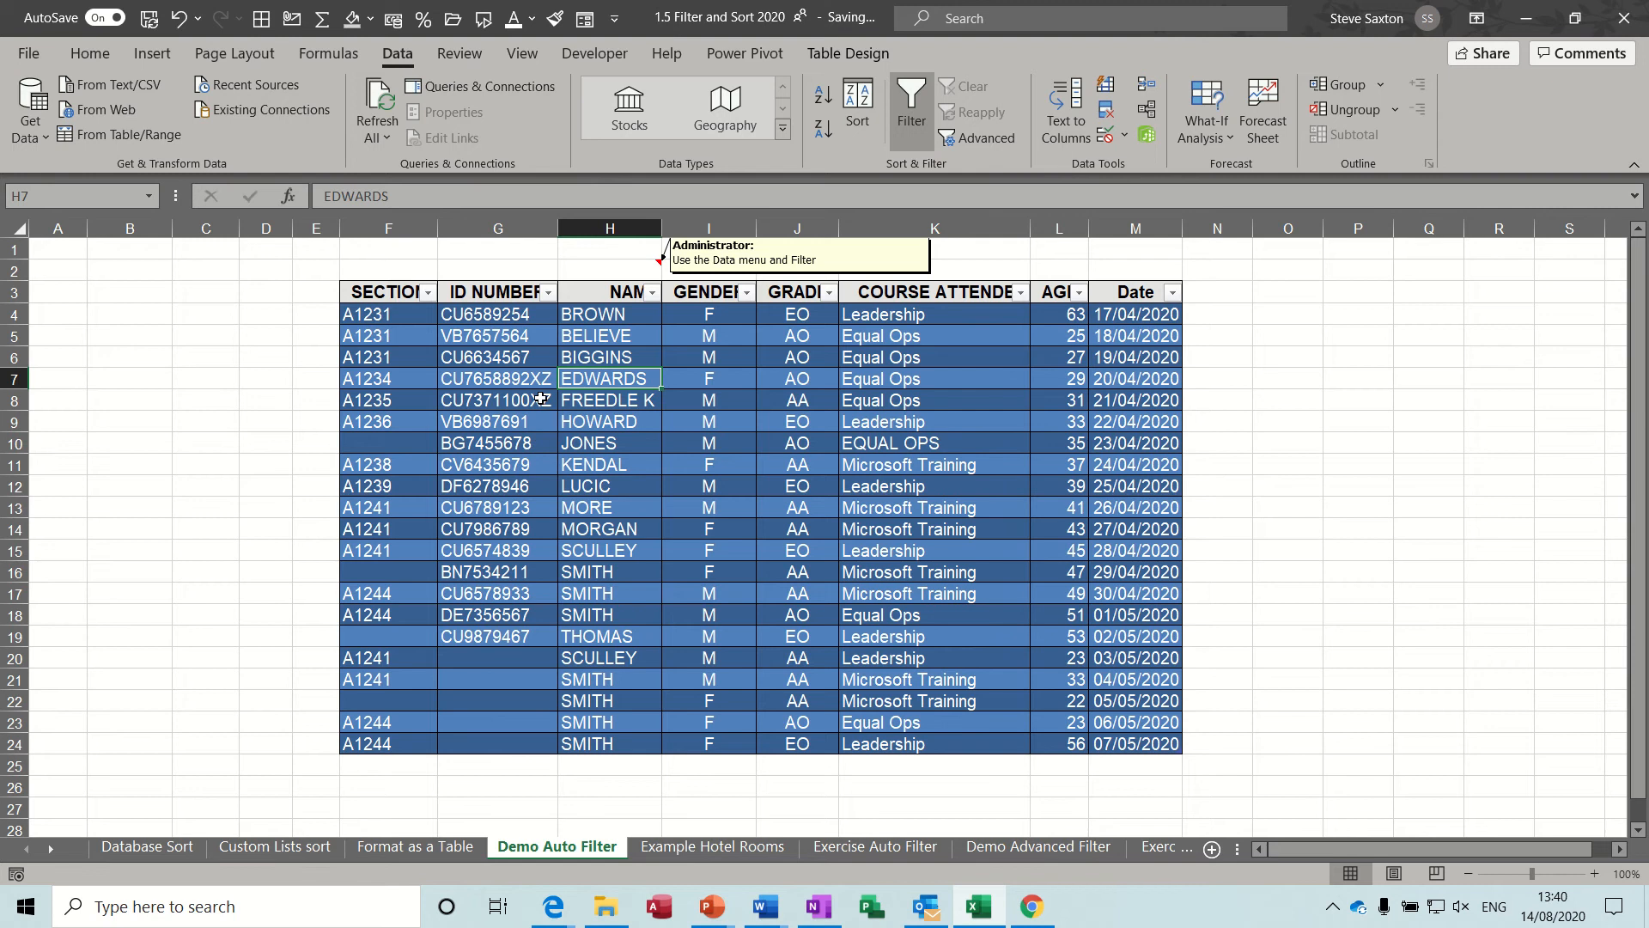
Start a custom text filter on the ID NUMBER column with the first condition set to begins with cu.
left_click(546, 294)
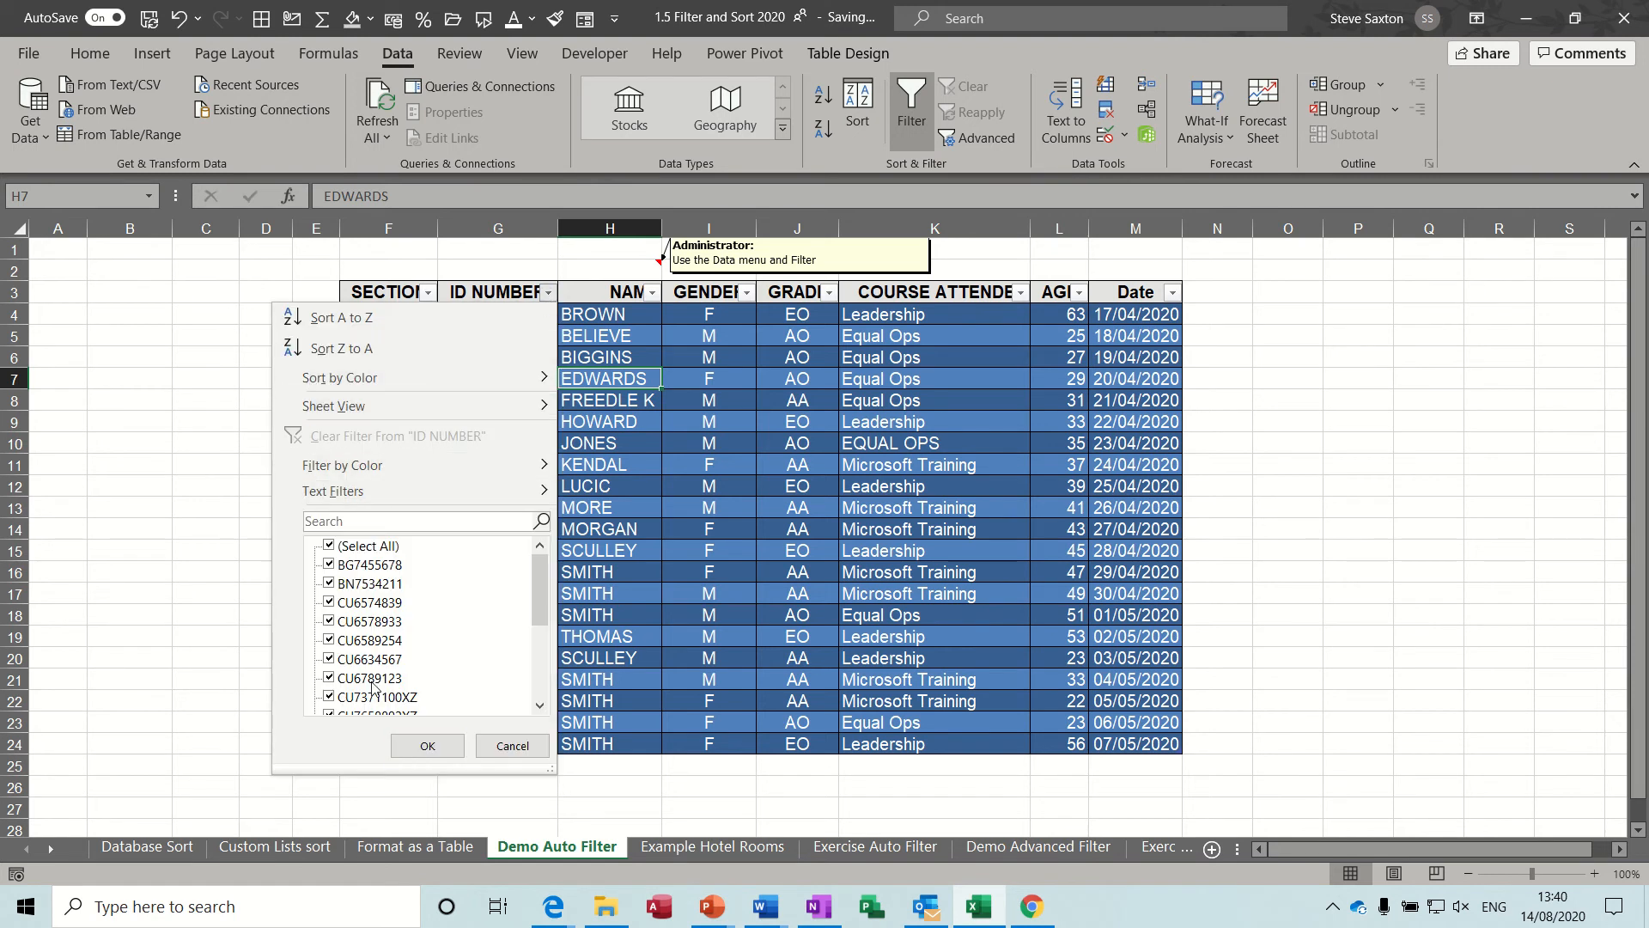
mouse_move(360, 492)
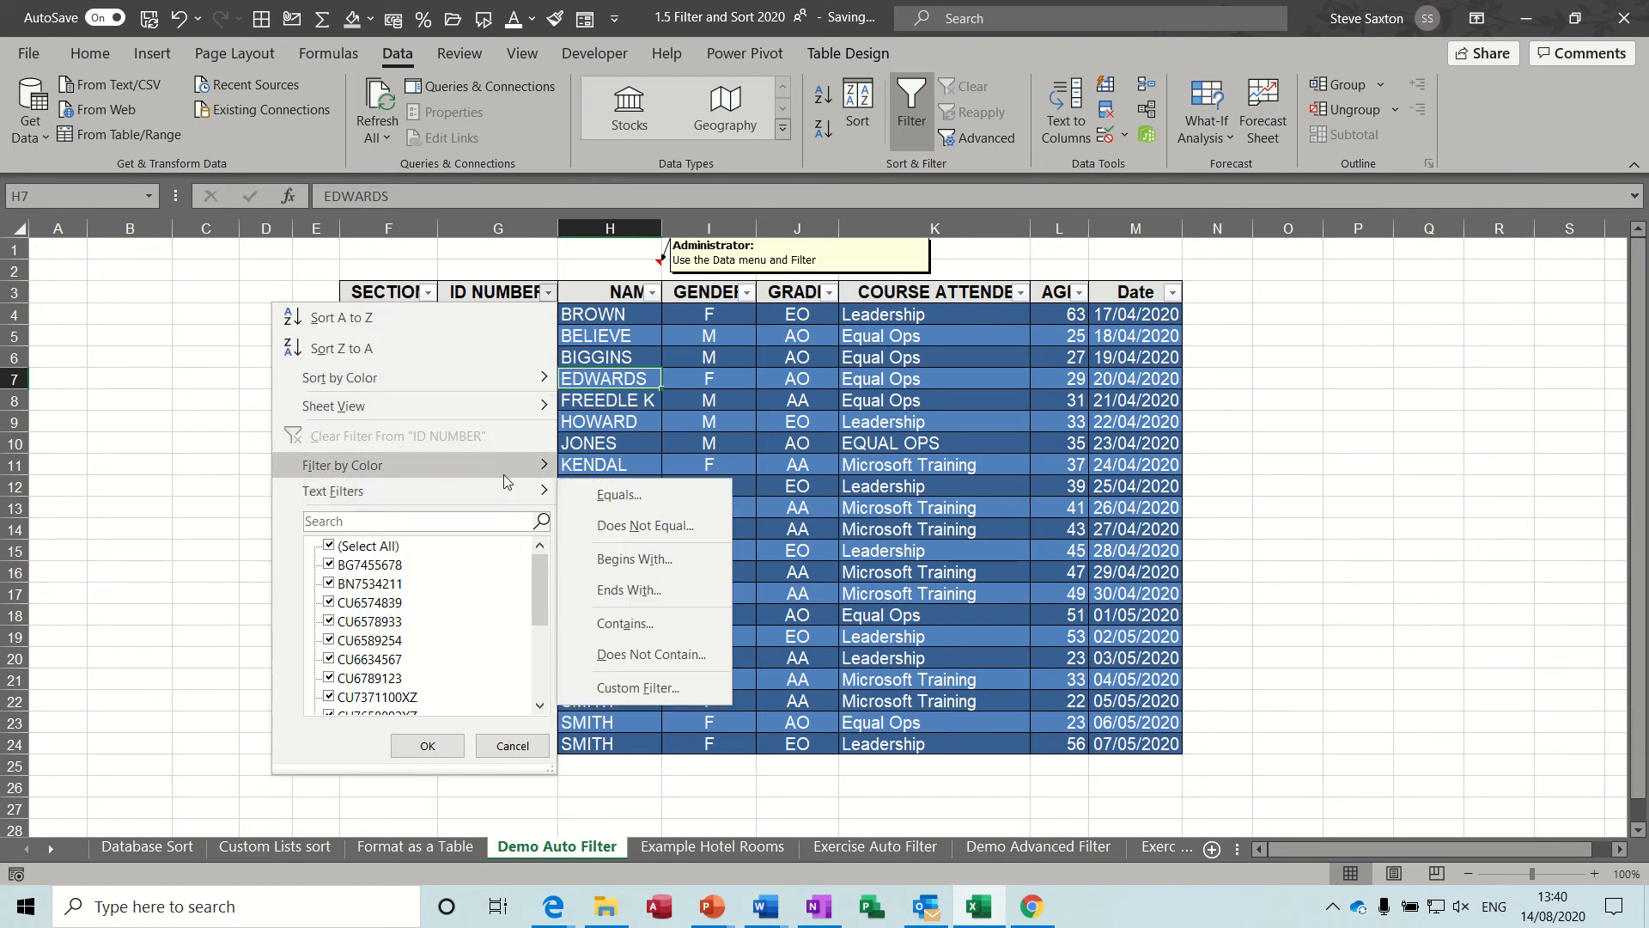
left_click(636, 685)
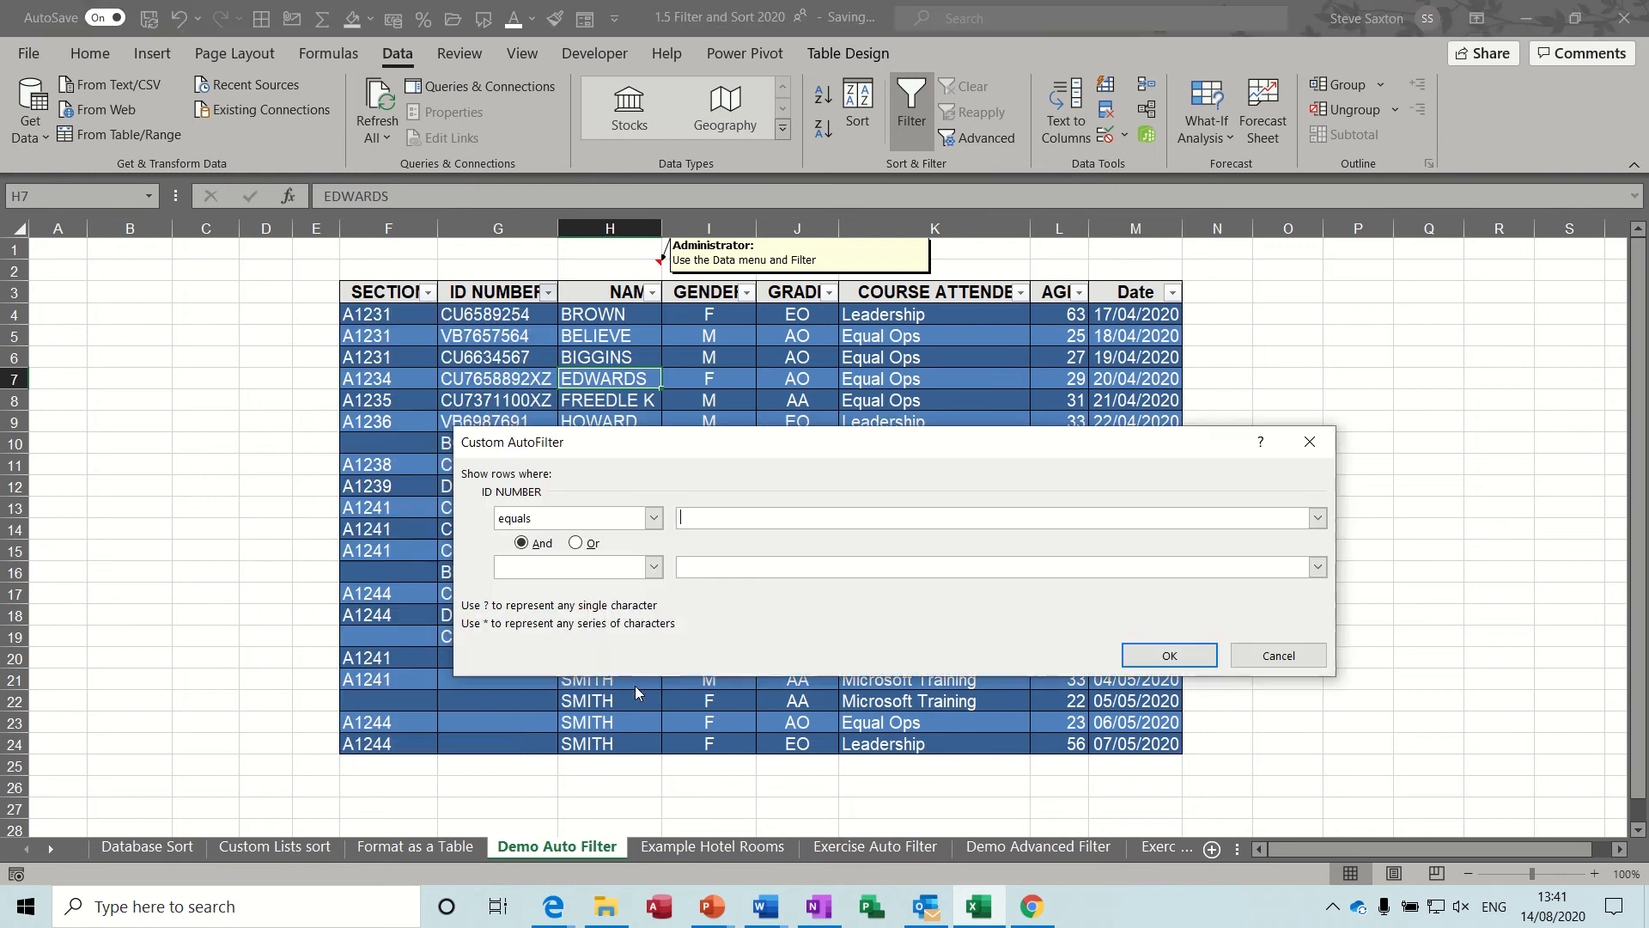
left_click(652, 518)
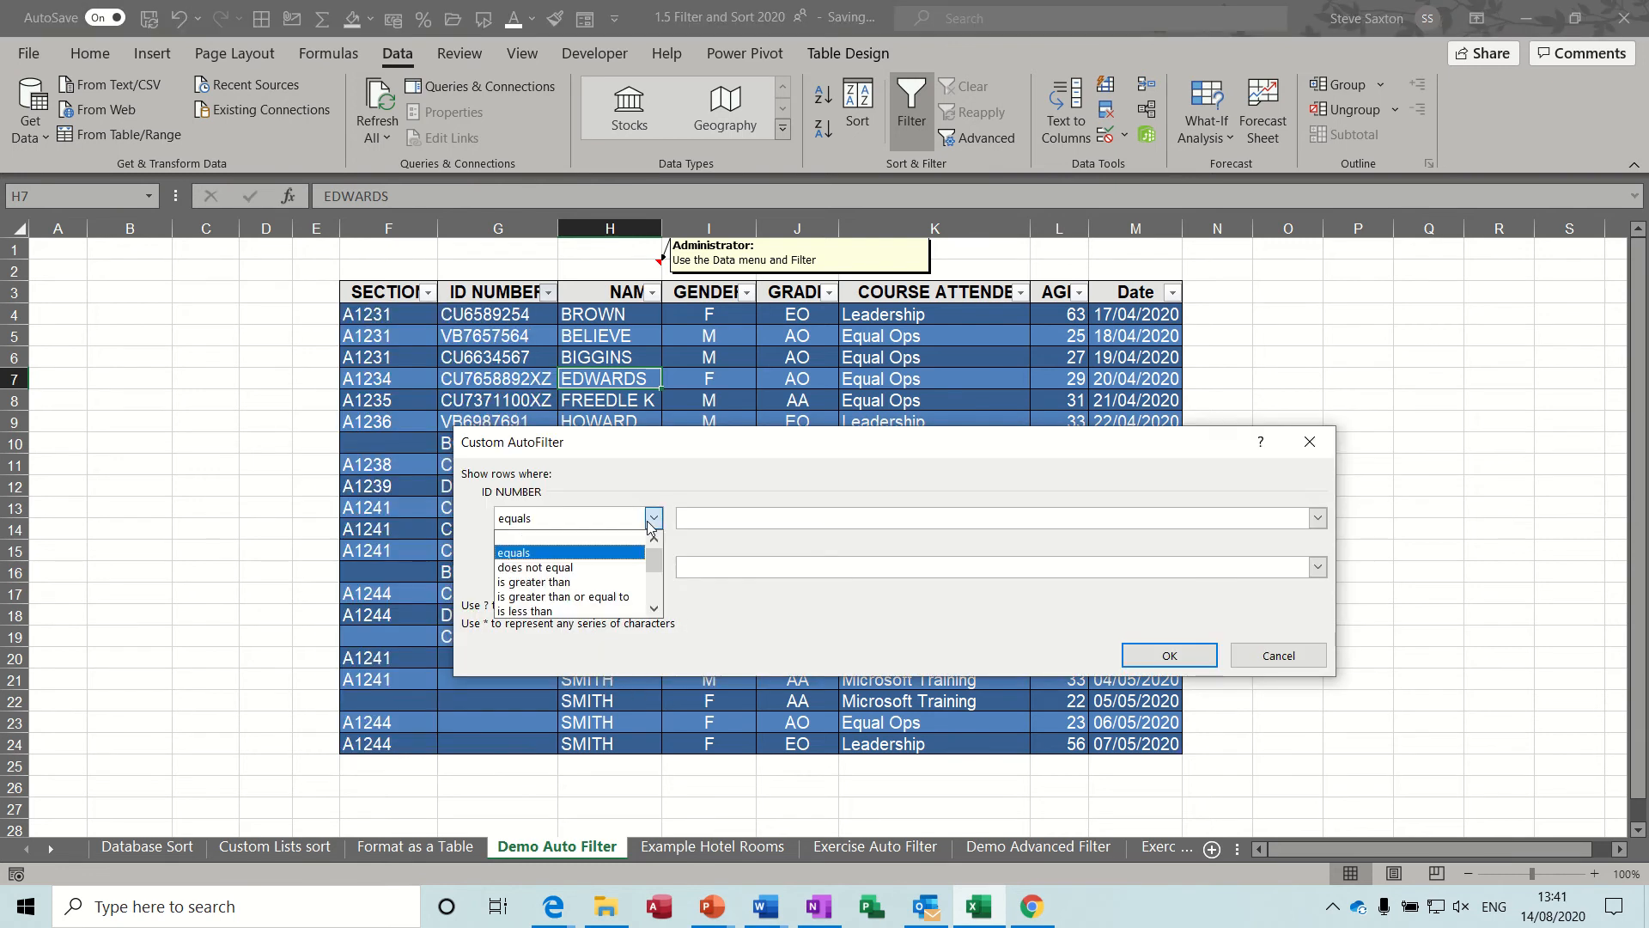
left_click(654, 609)
left_click(654, 609)
left_click(655, 609)
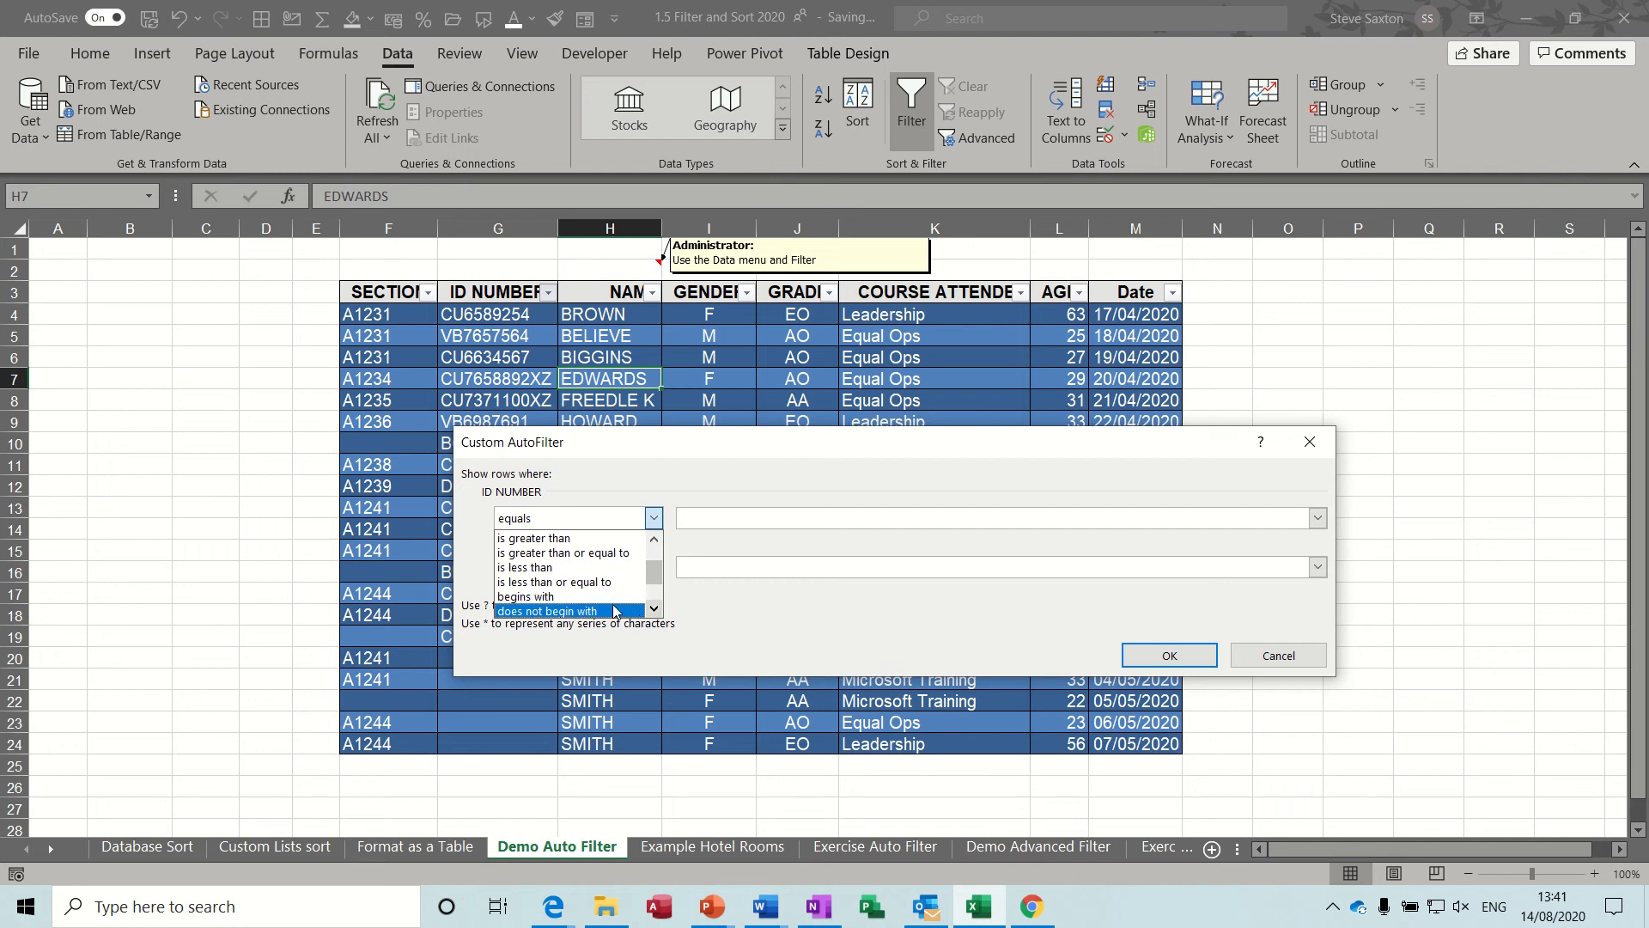
left_click(605, 596)
left_click(700, 521)
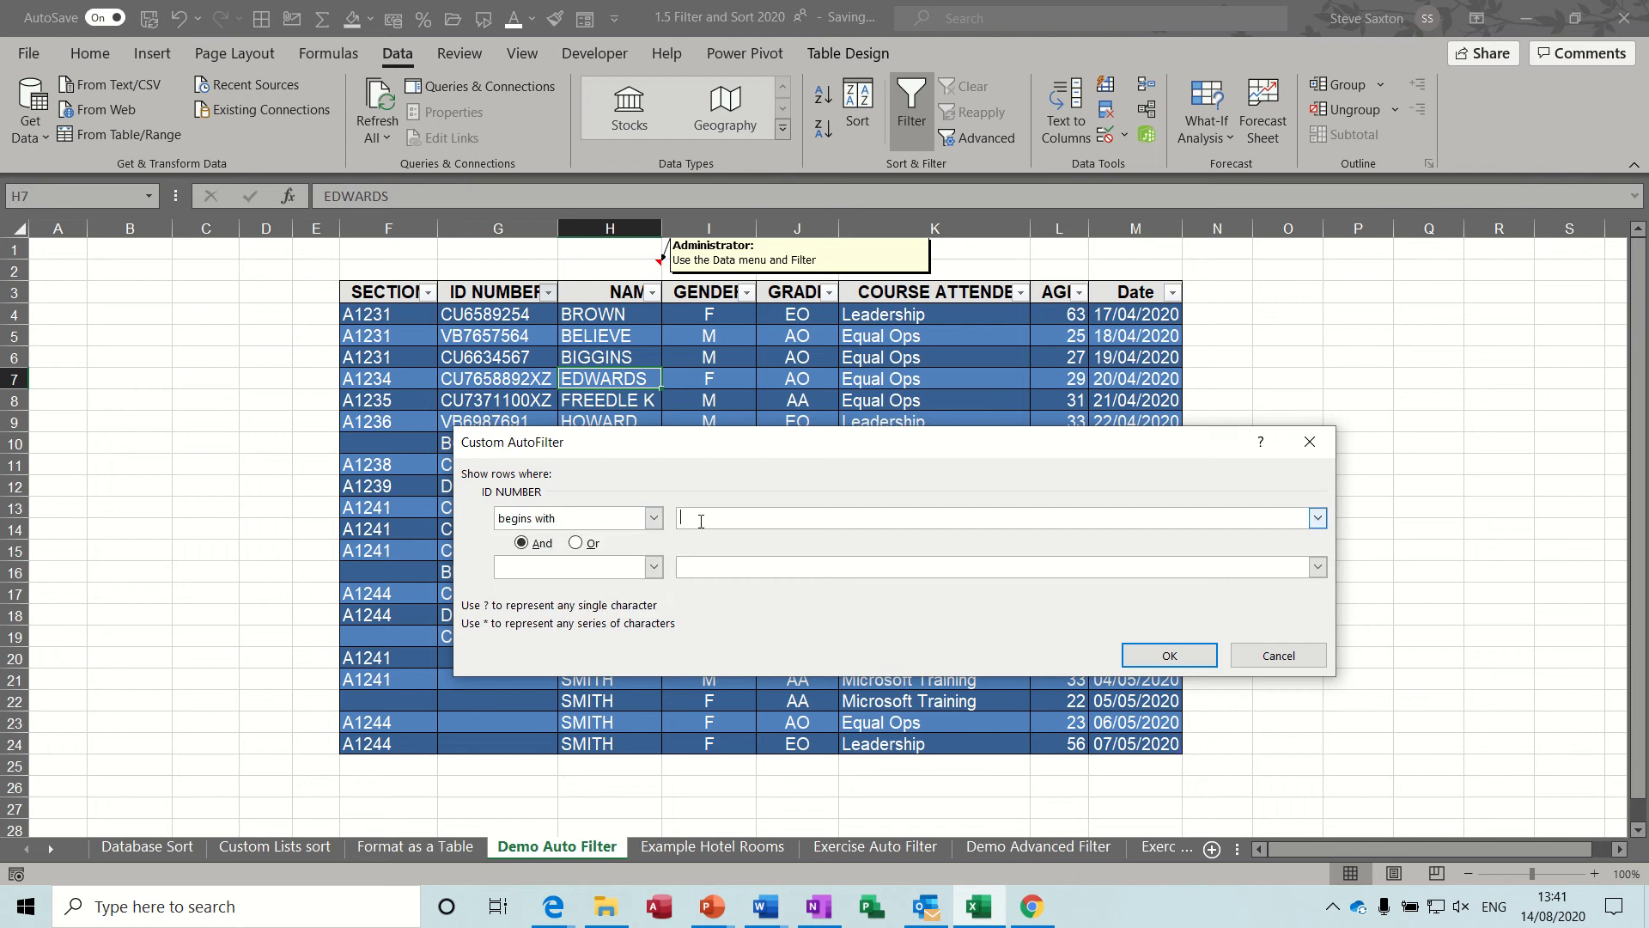
type("cu")
Add the And condition ends with xz to the ID NUMBER filter, apply it, and clear the filter.
left_click(654, 567)
left_click_drag(654, 612, 655, 626)
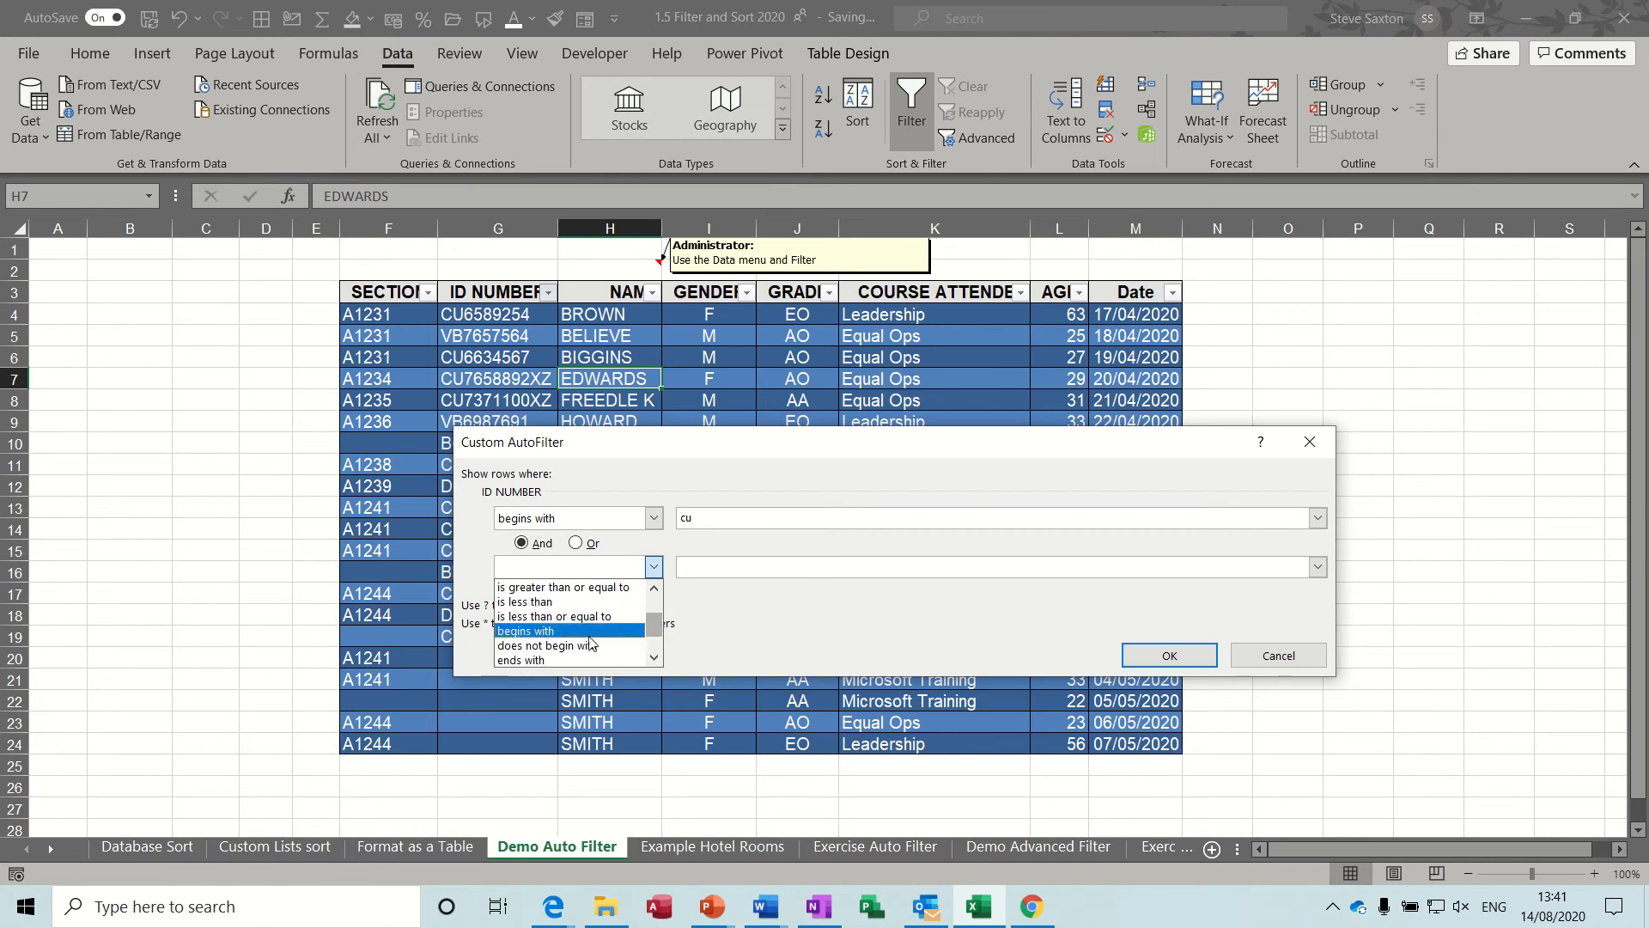
left_click(532, 659)
left_click(702, 567)
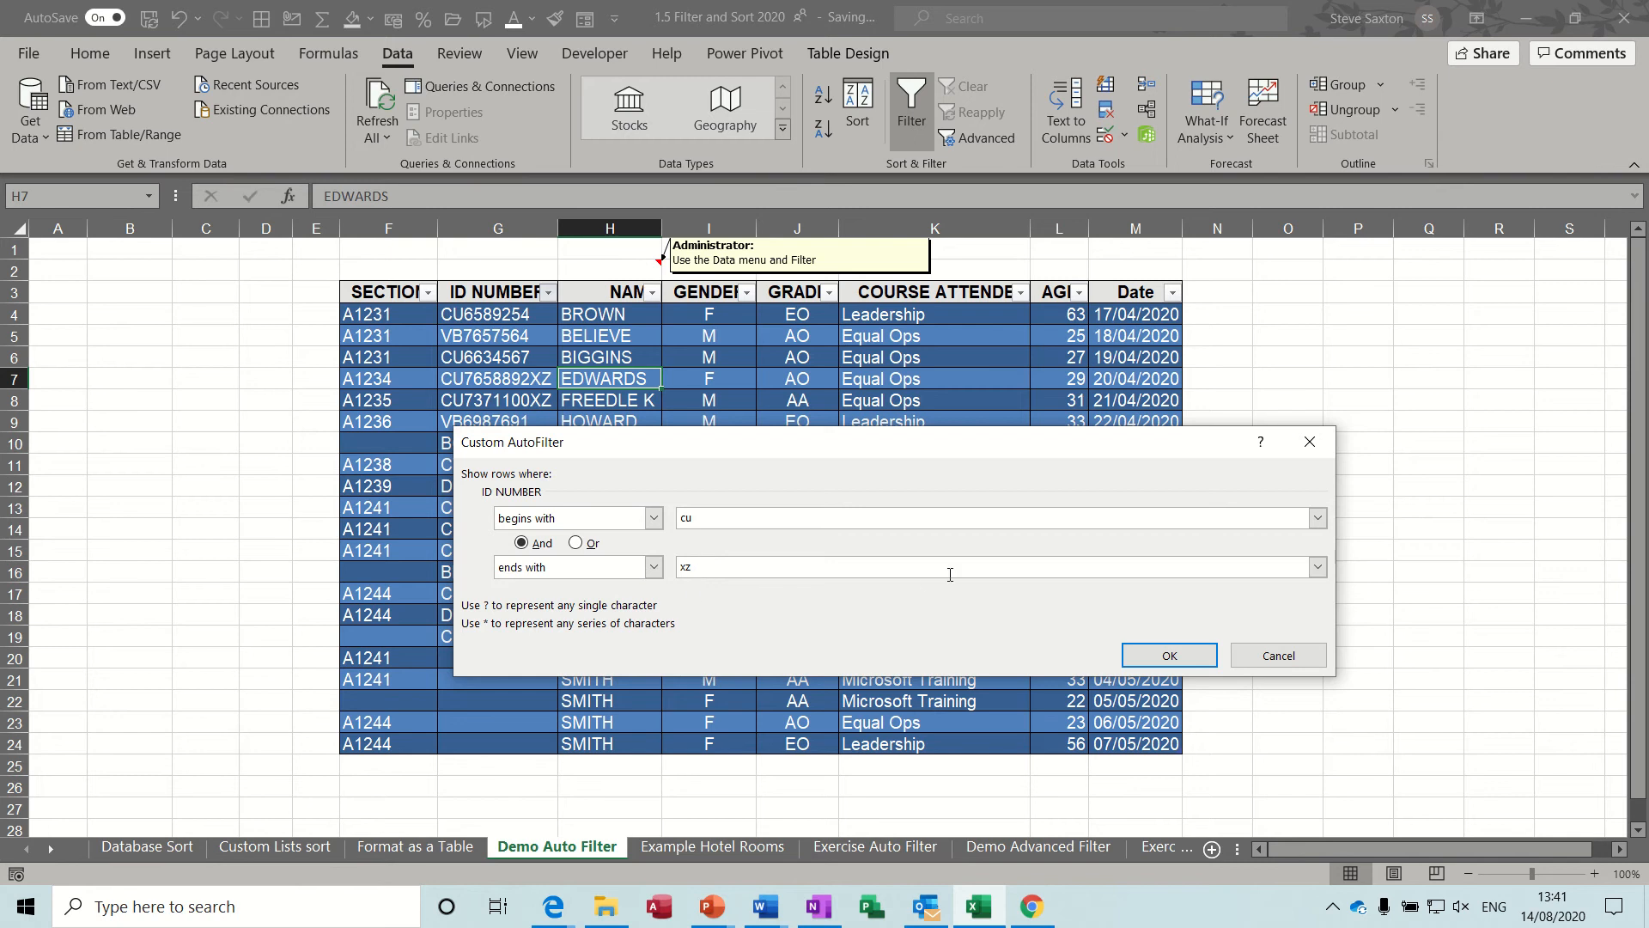
left_click(1152, 657)
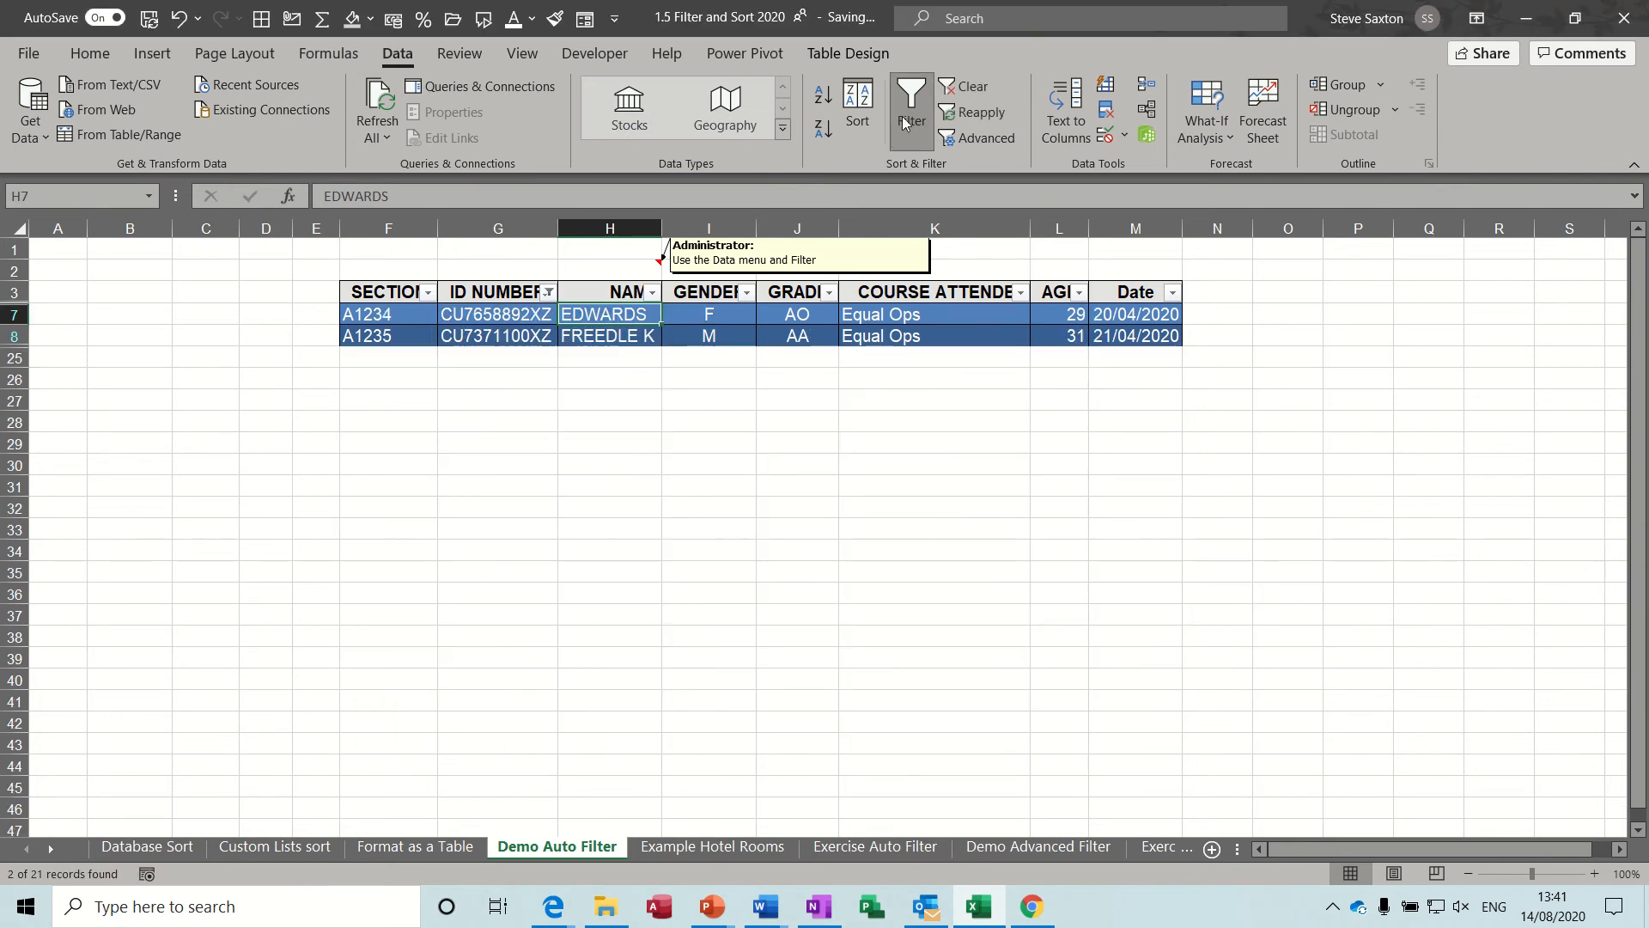
left_click(964, 93)
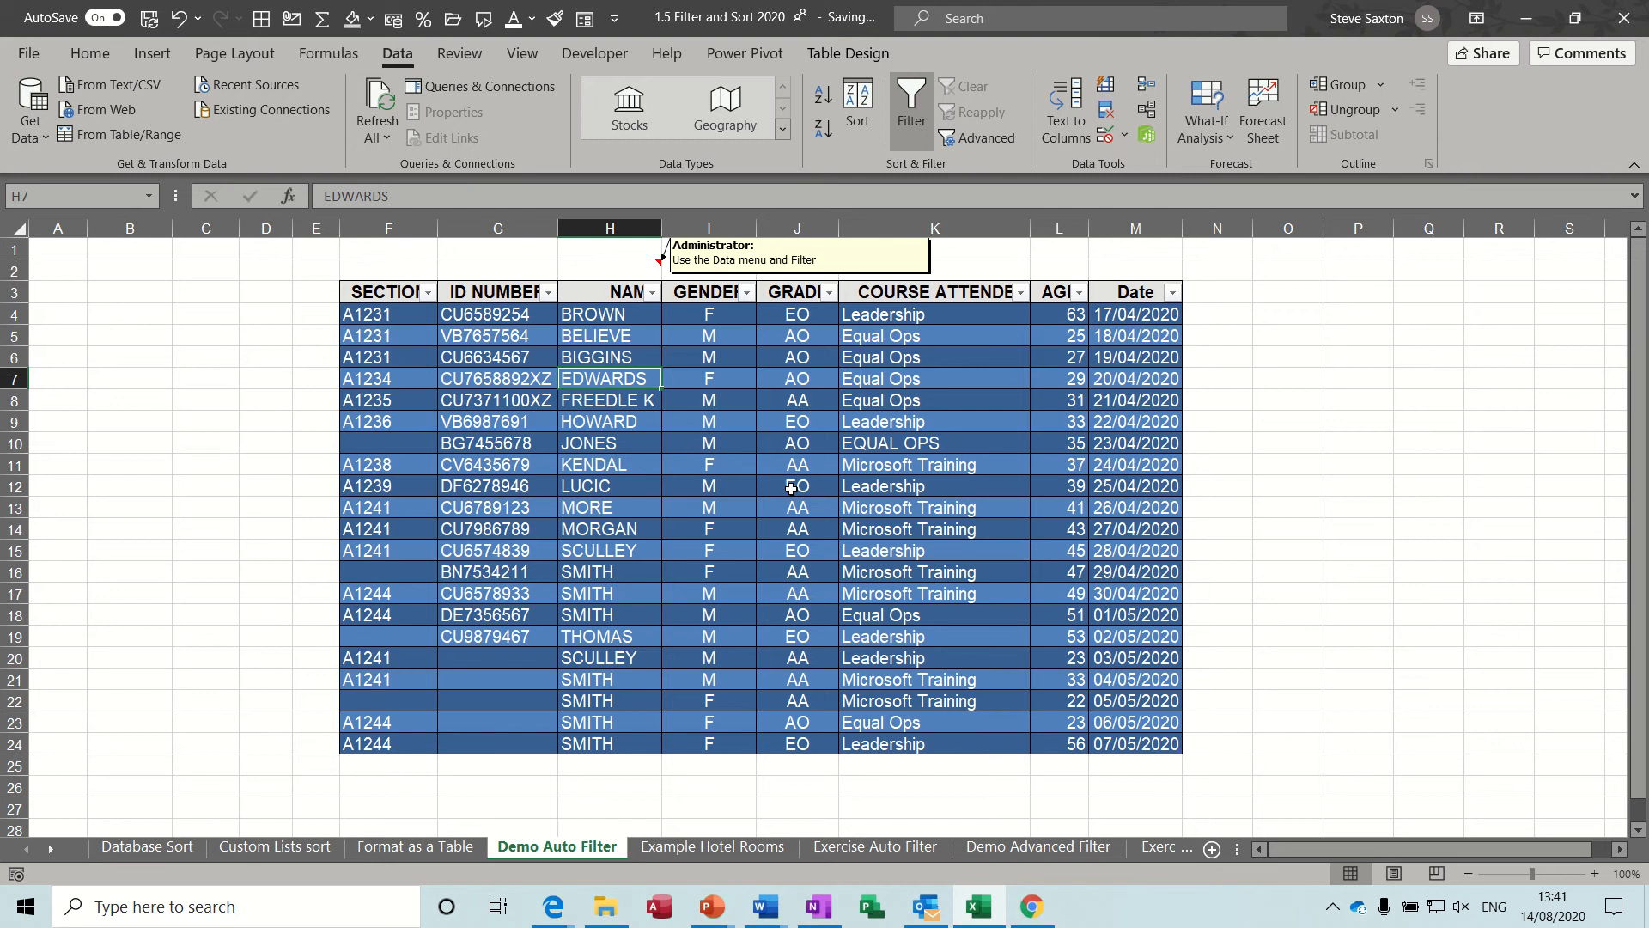
On the Example Hotel Rooms sheet, filter Checked By to only the person named in task A, and clear the filter.
left_click(713, 846)
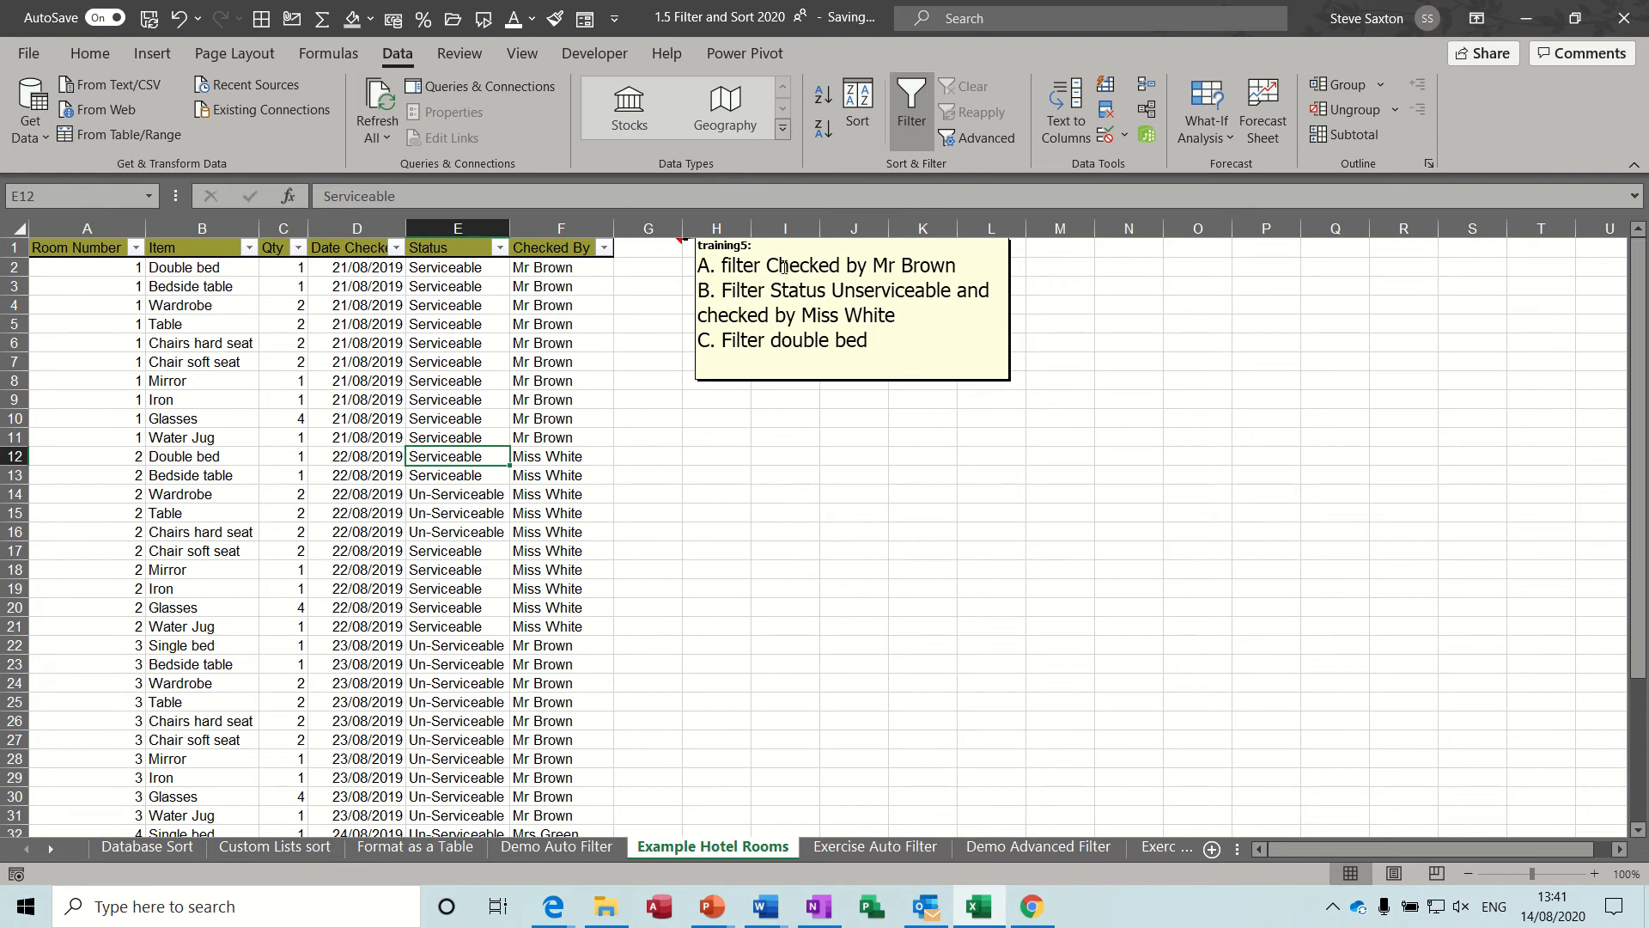
left_click(604, 248)
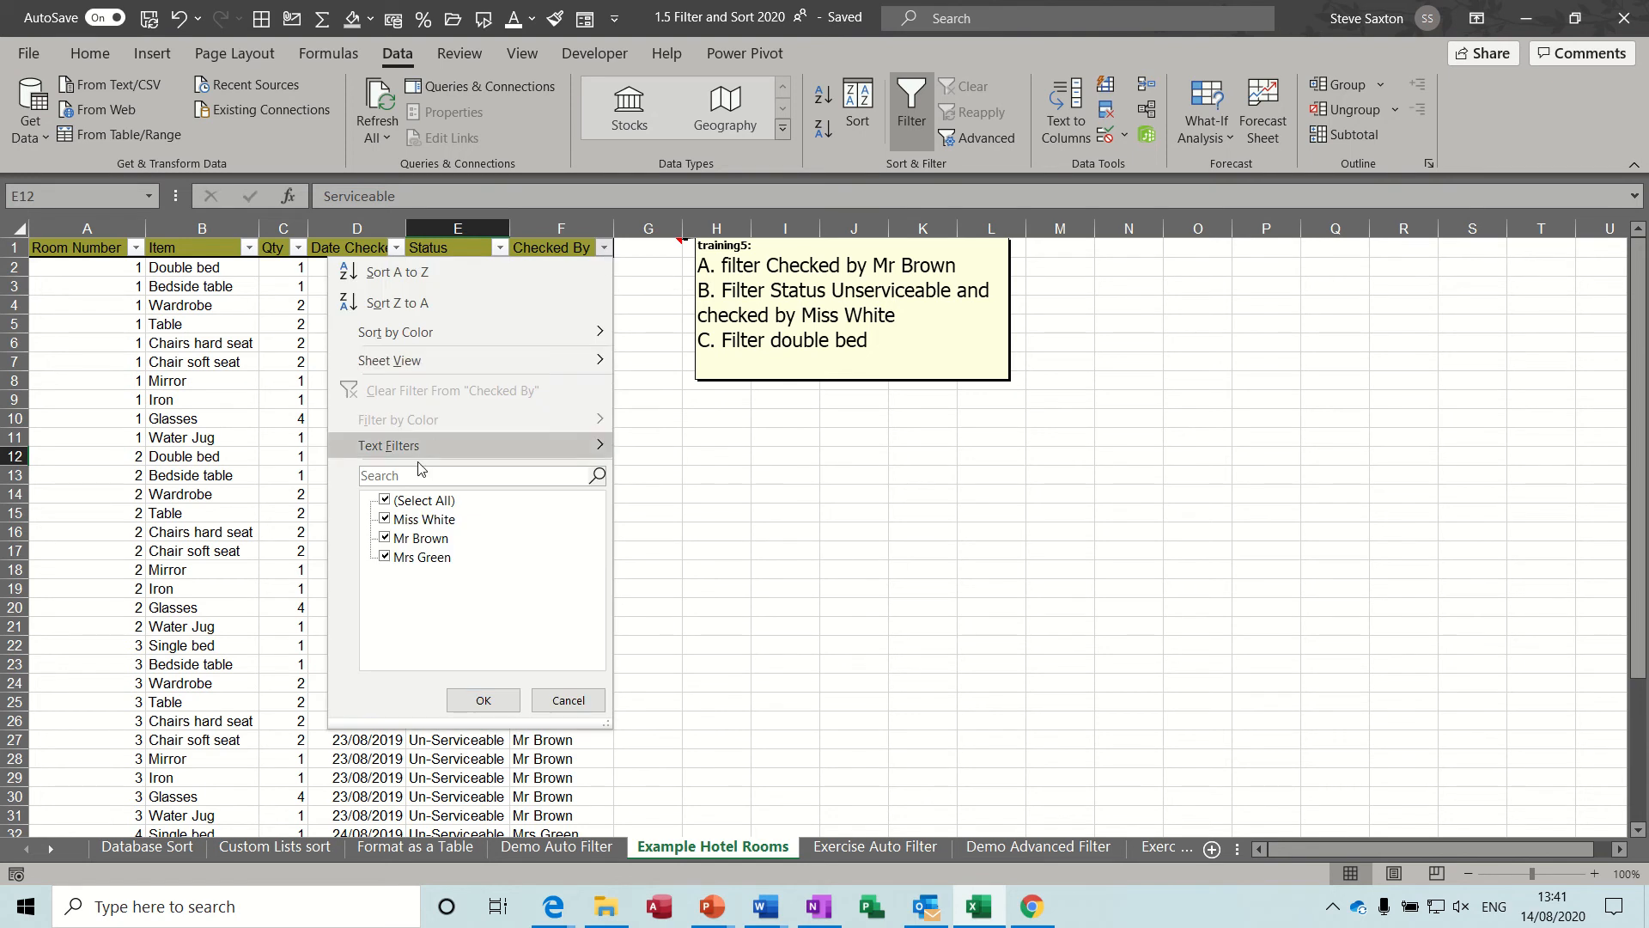
left_click(386, 502)
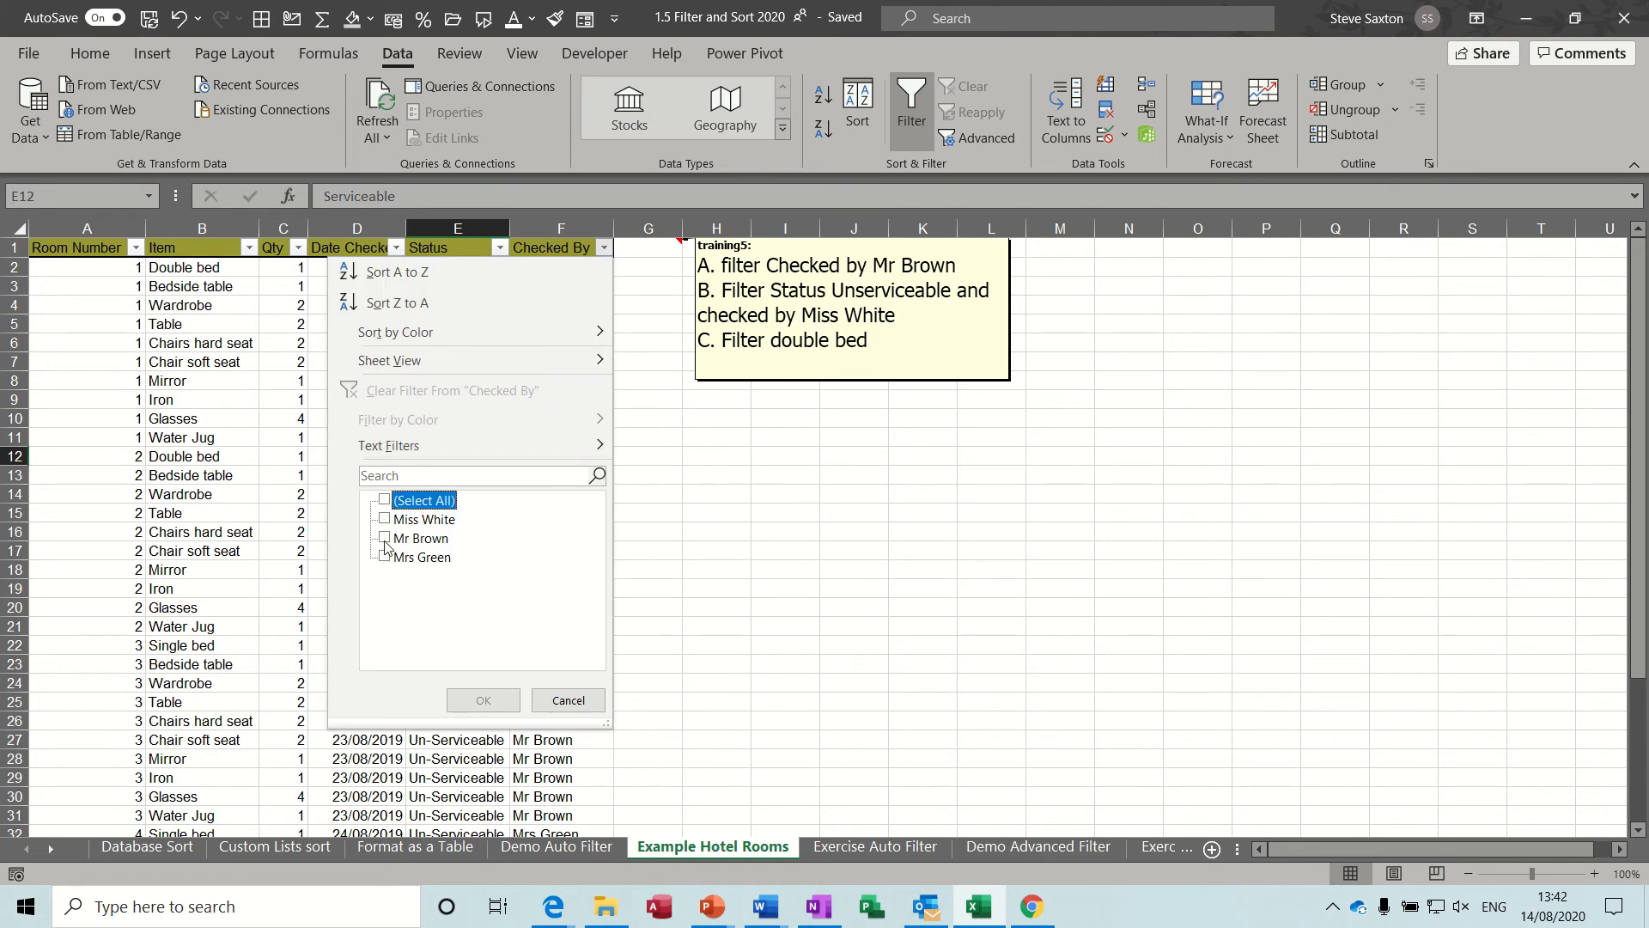
left_click(385, 538)
left_click(478, 701)
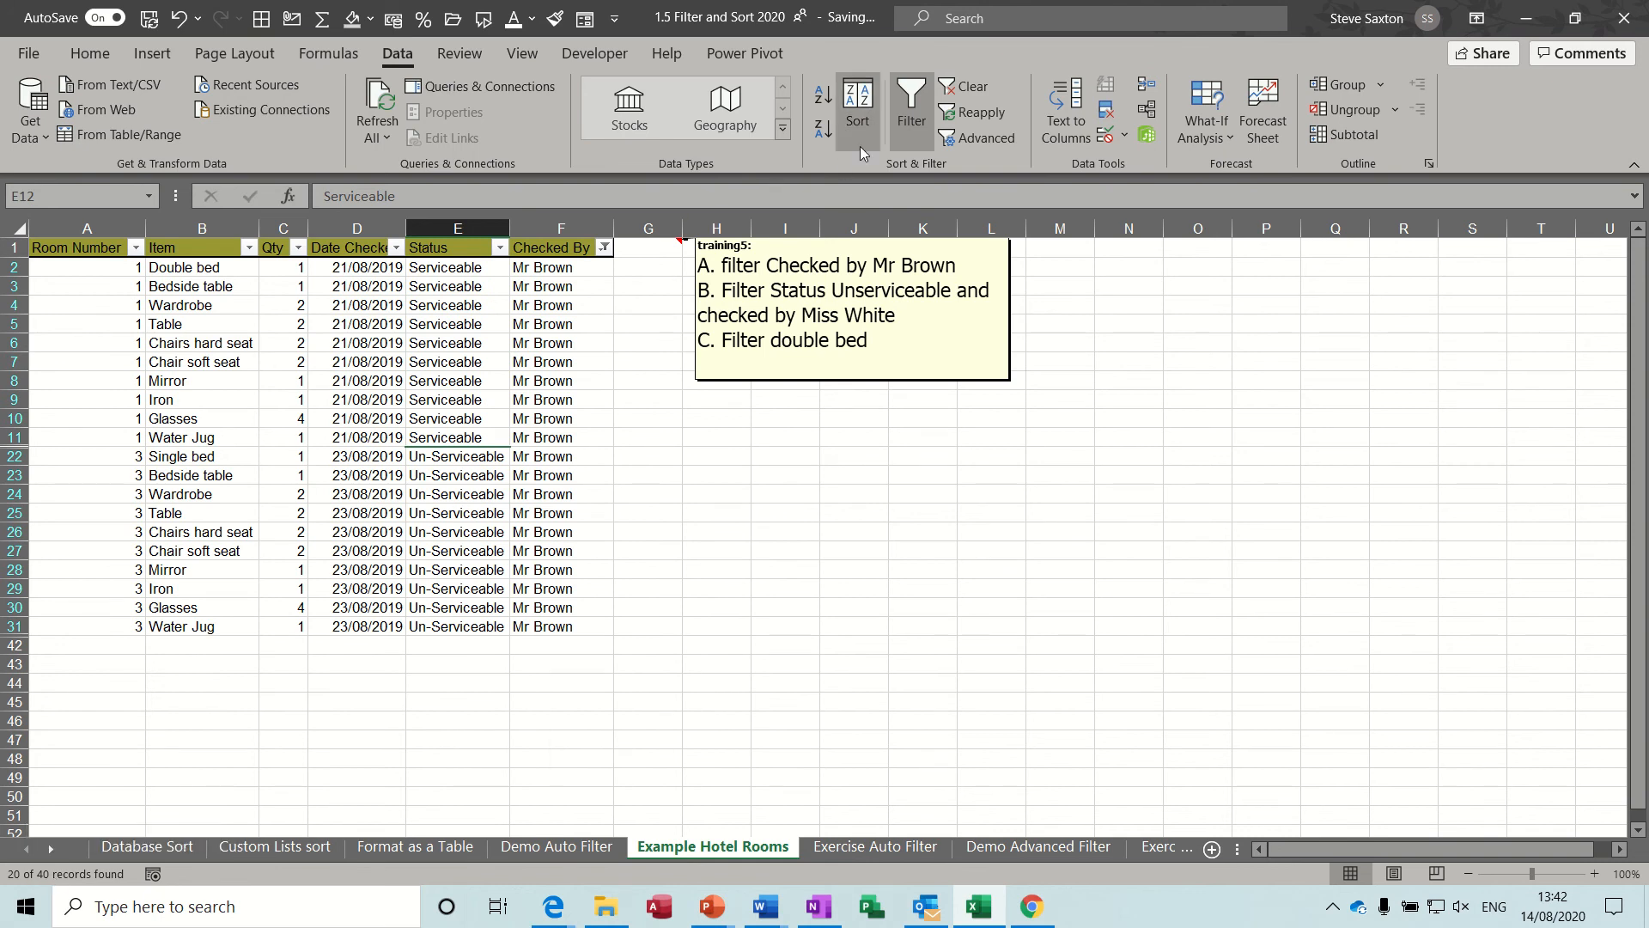
left_click(961, 94)
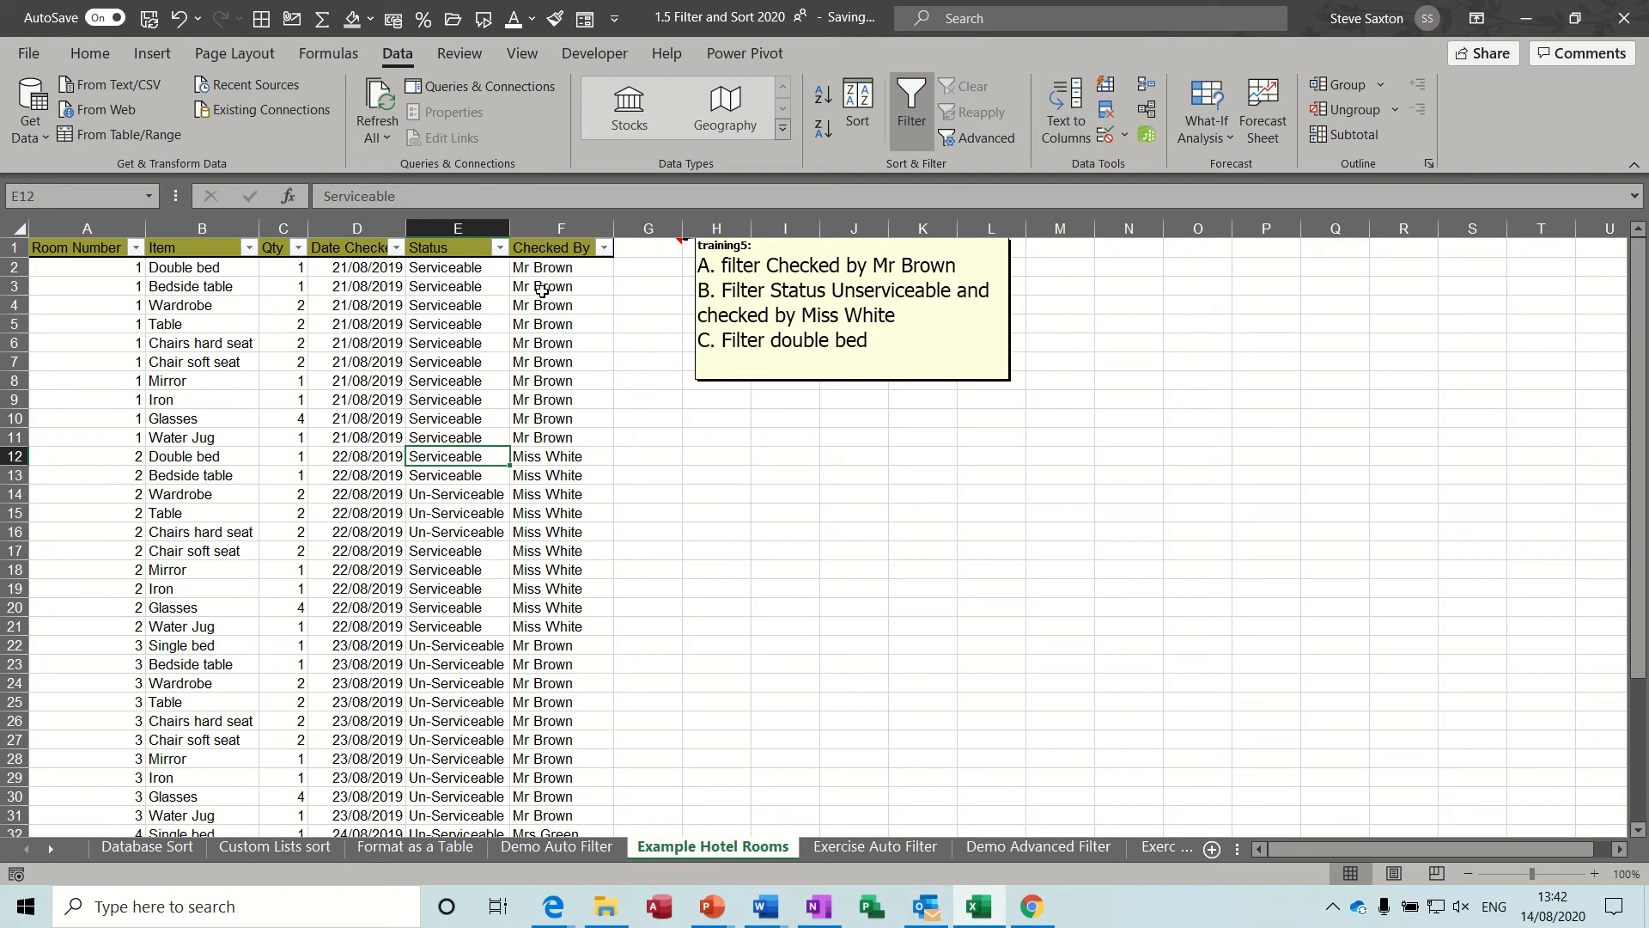
Filter the Status column of the hotel rooms list to show only Un-Serviceable items.
left_click(500, 248)
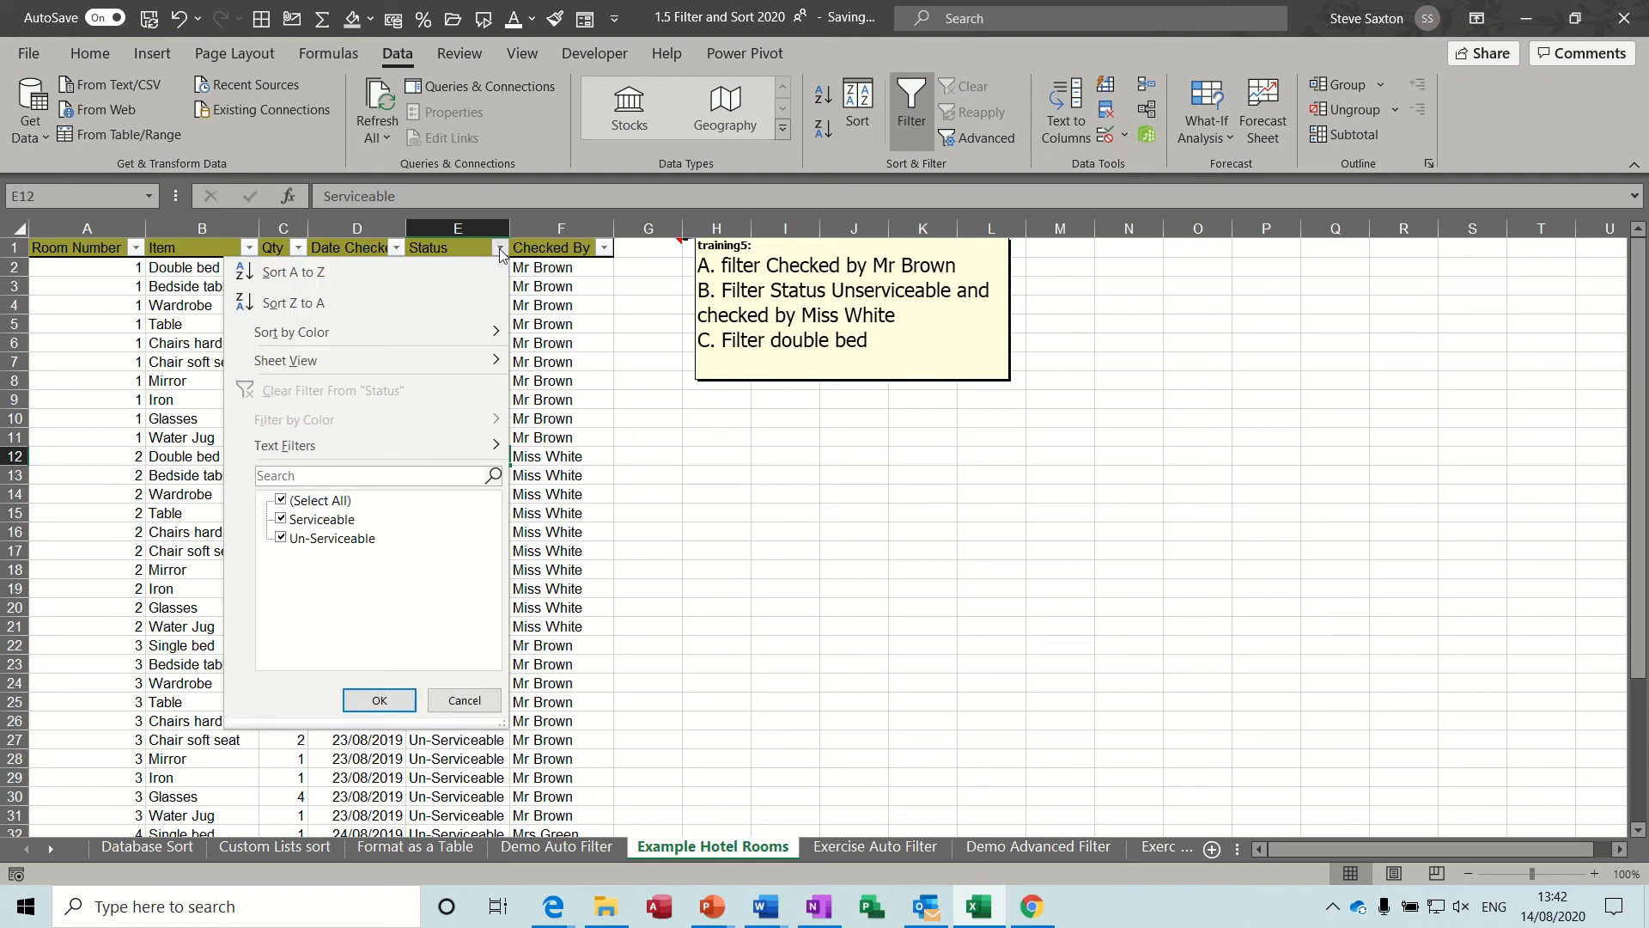
left_click(282, 520)
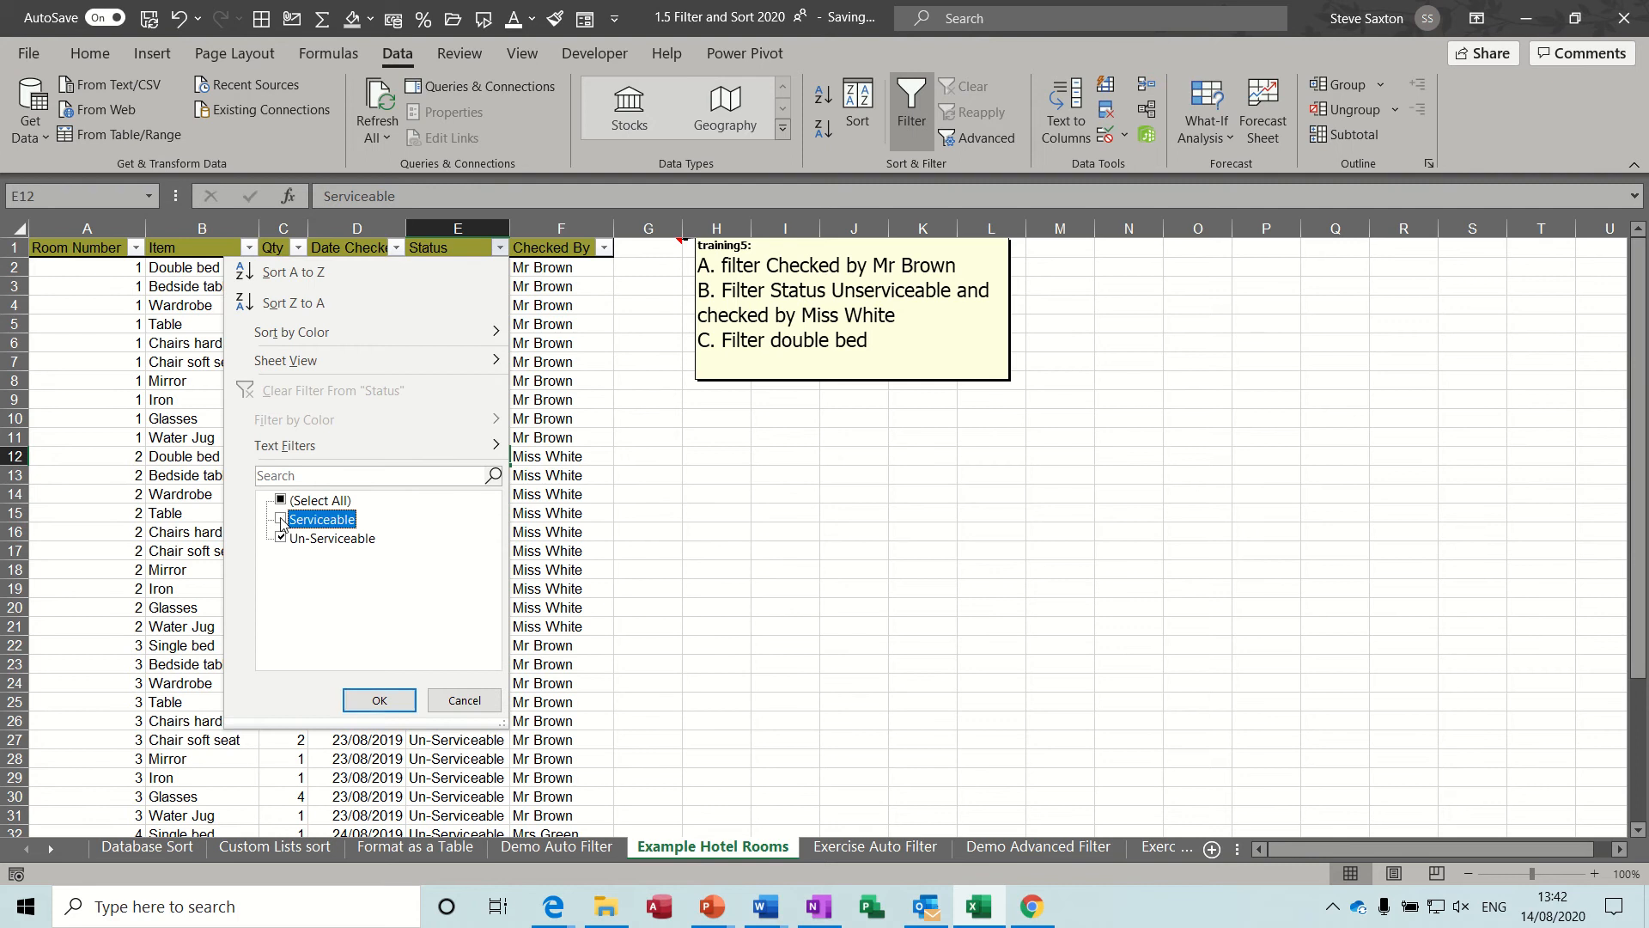
left_click(379, 700)
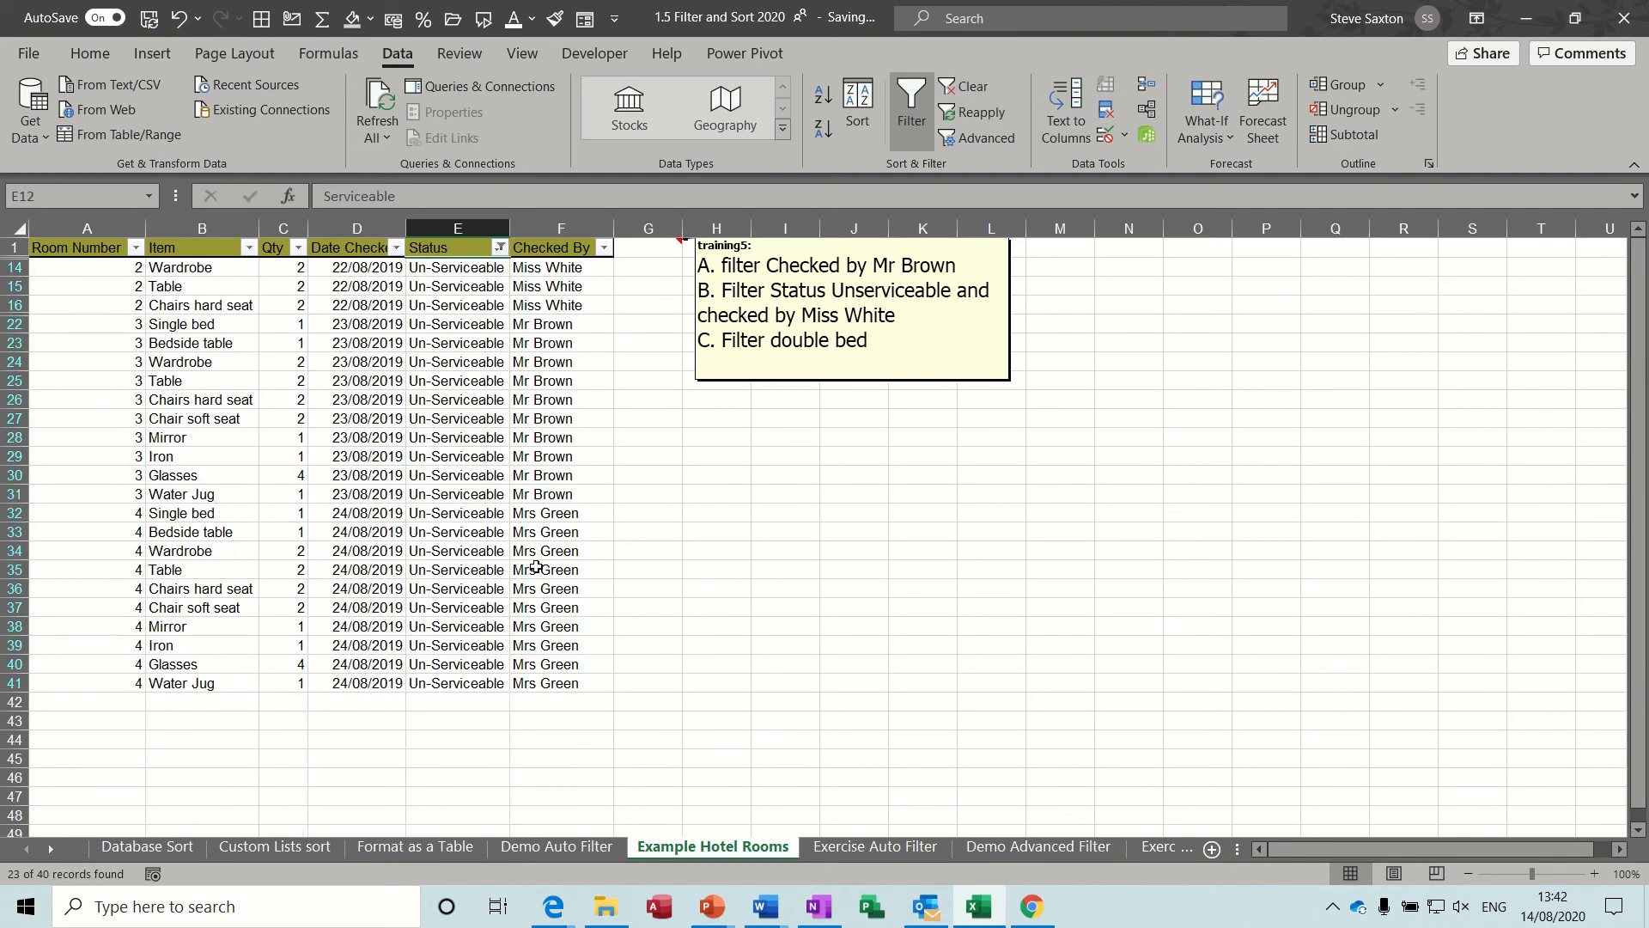
Also filter Checked By to only the person named in task B, and clear both filters.
left_click(605, 247)
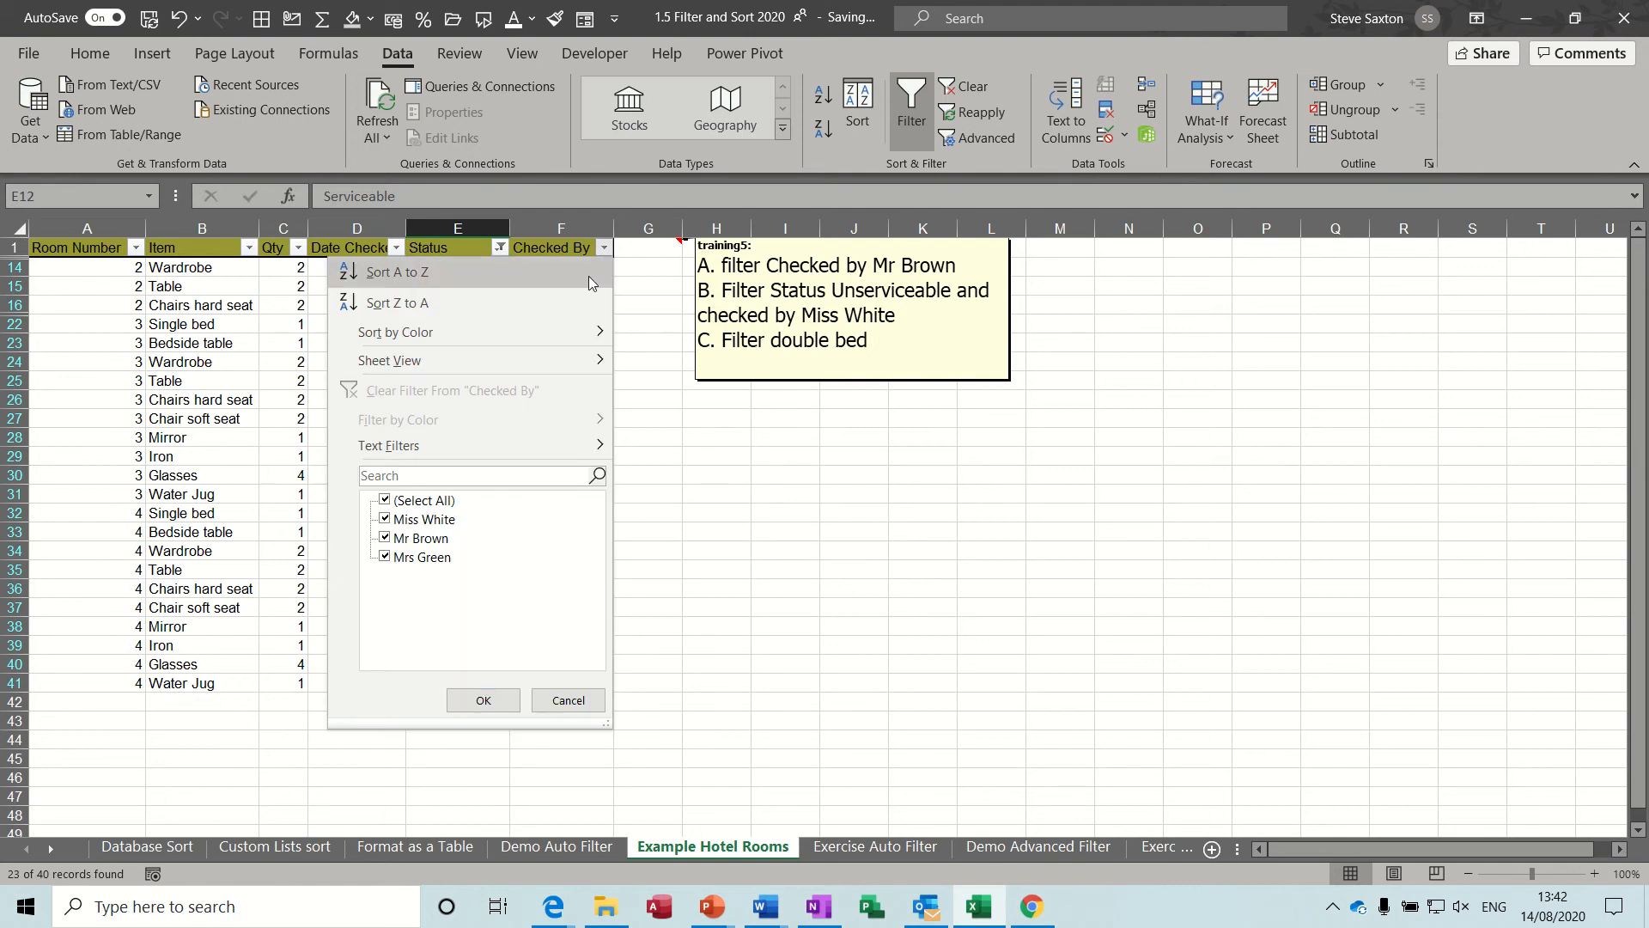
left_click(386, 501)
left_click(385, 520)
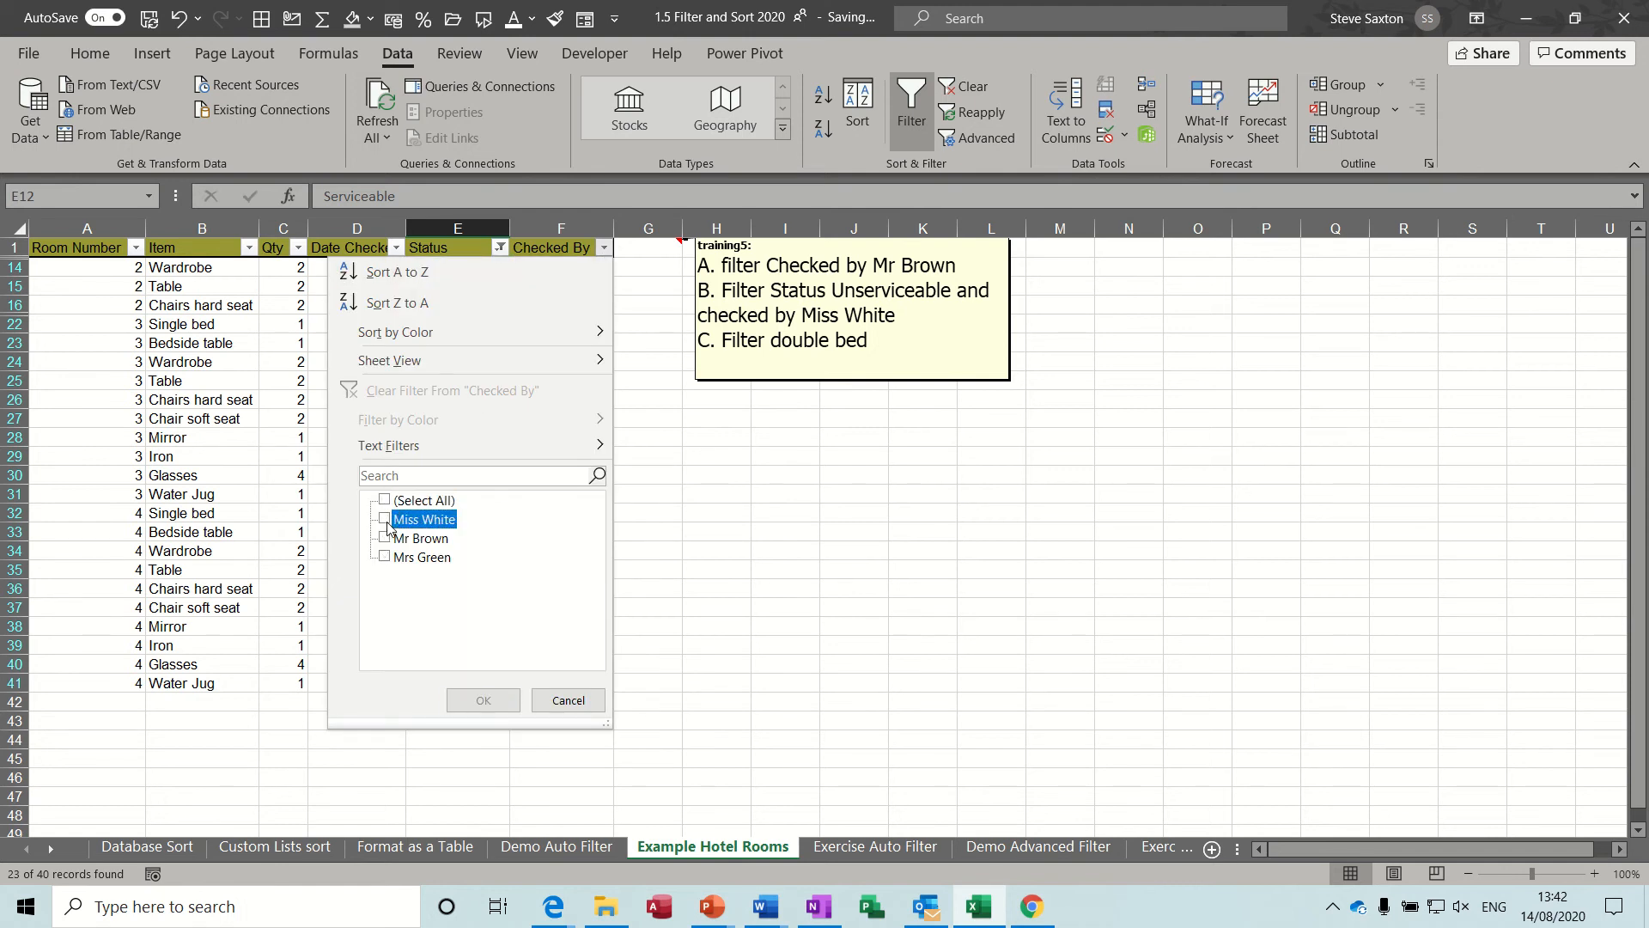
left_click(481, 700)
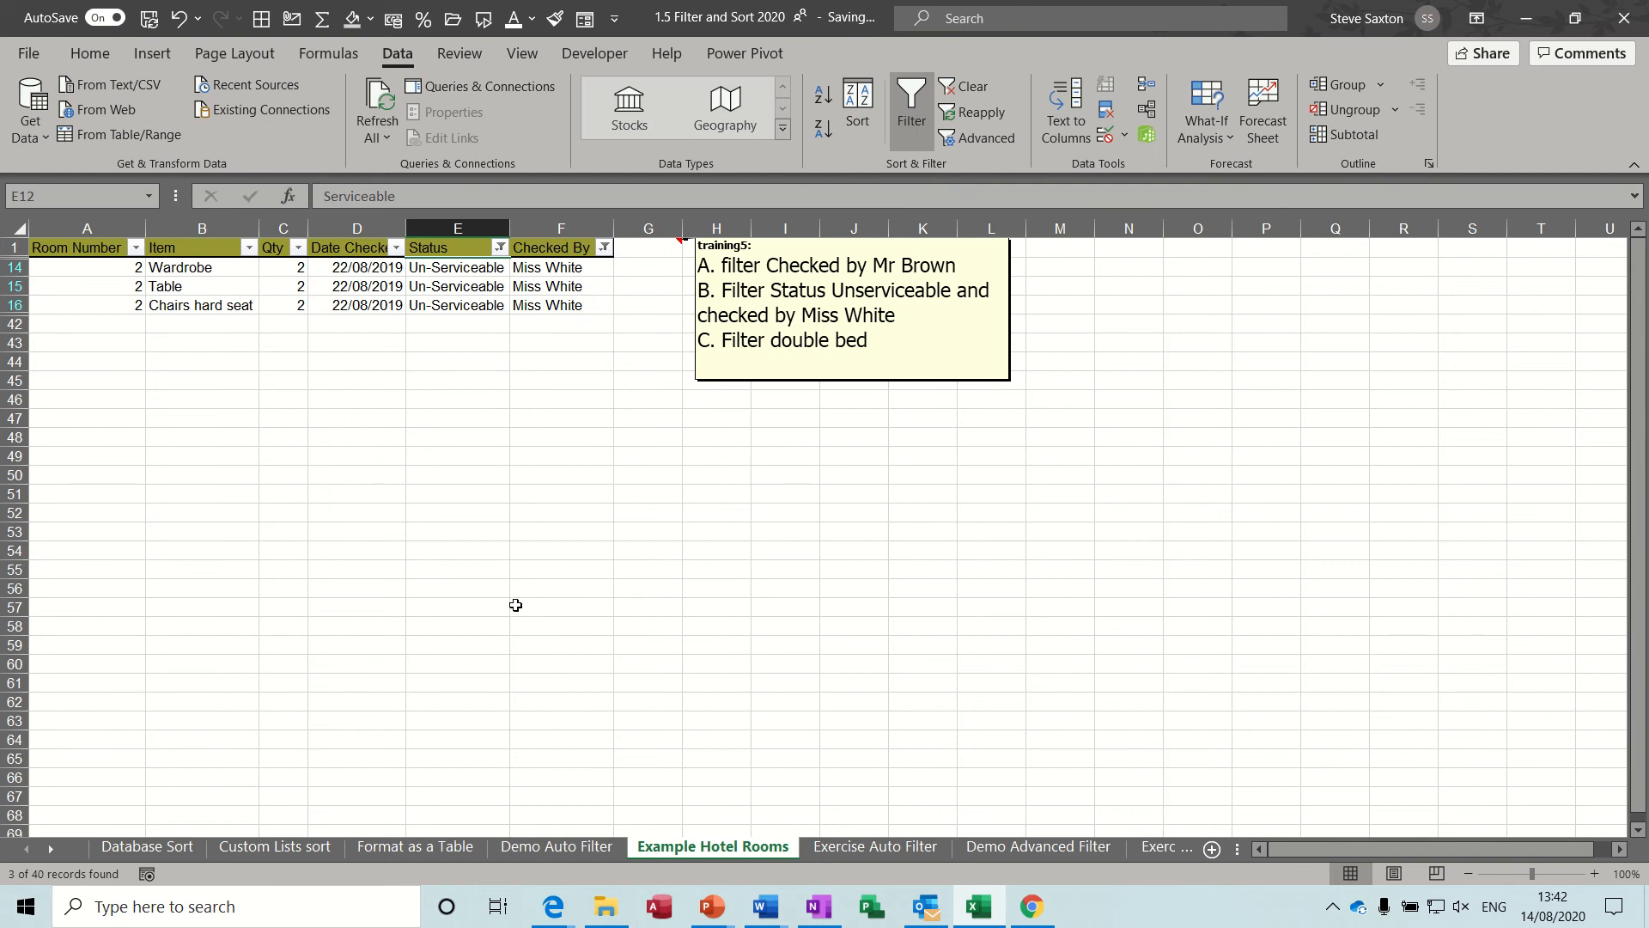
left_click(965, 87)
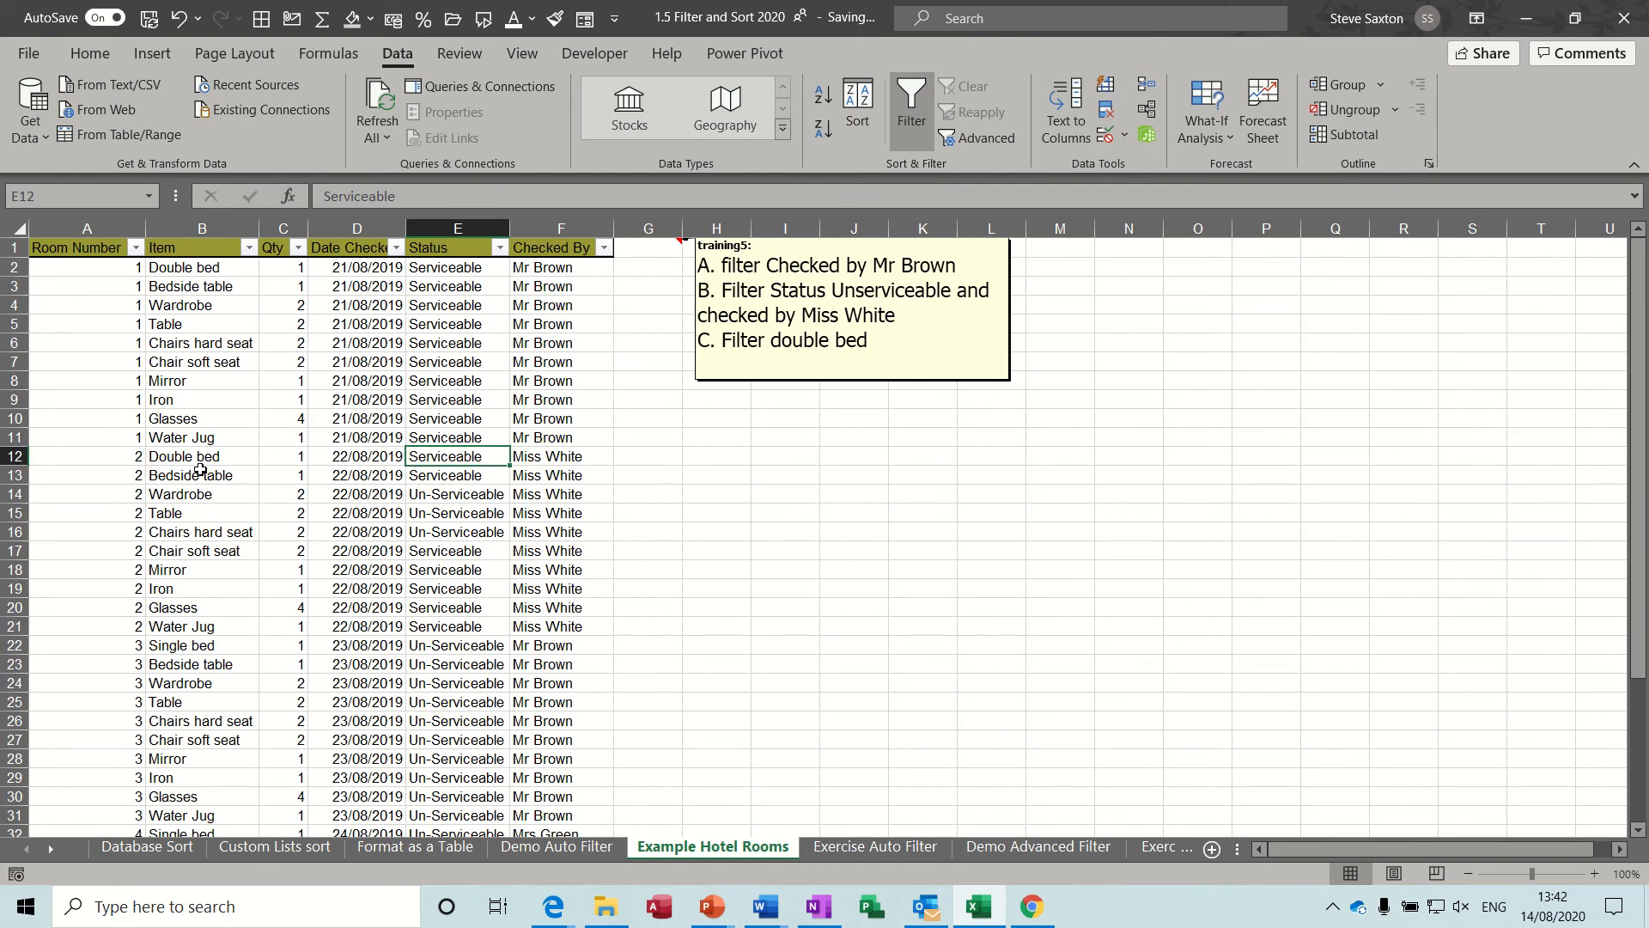
Filter the Item column to show only Double bed, and clear the filter.
left_click(248, 247)
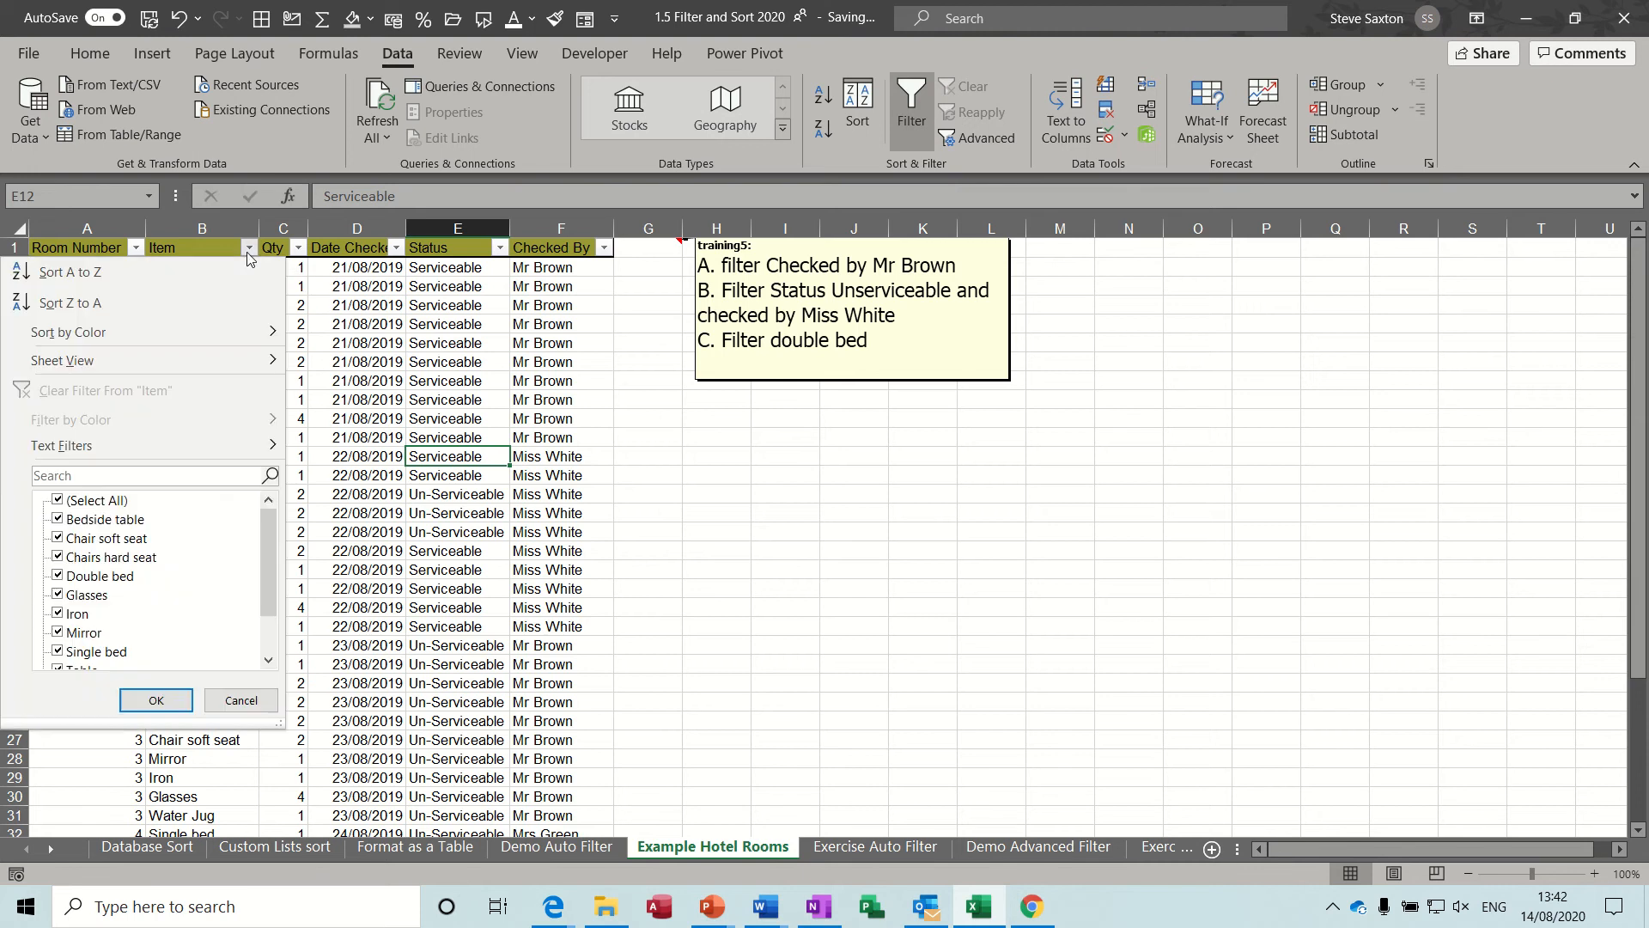
left_click(58, 502)
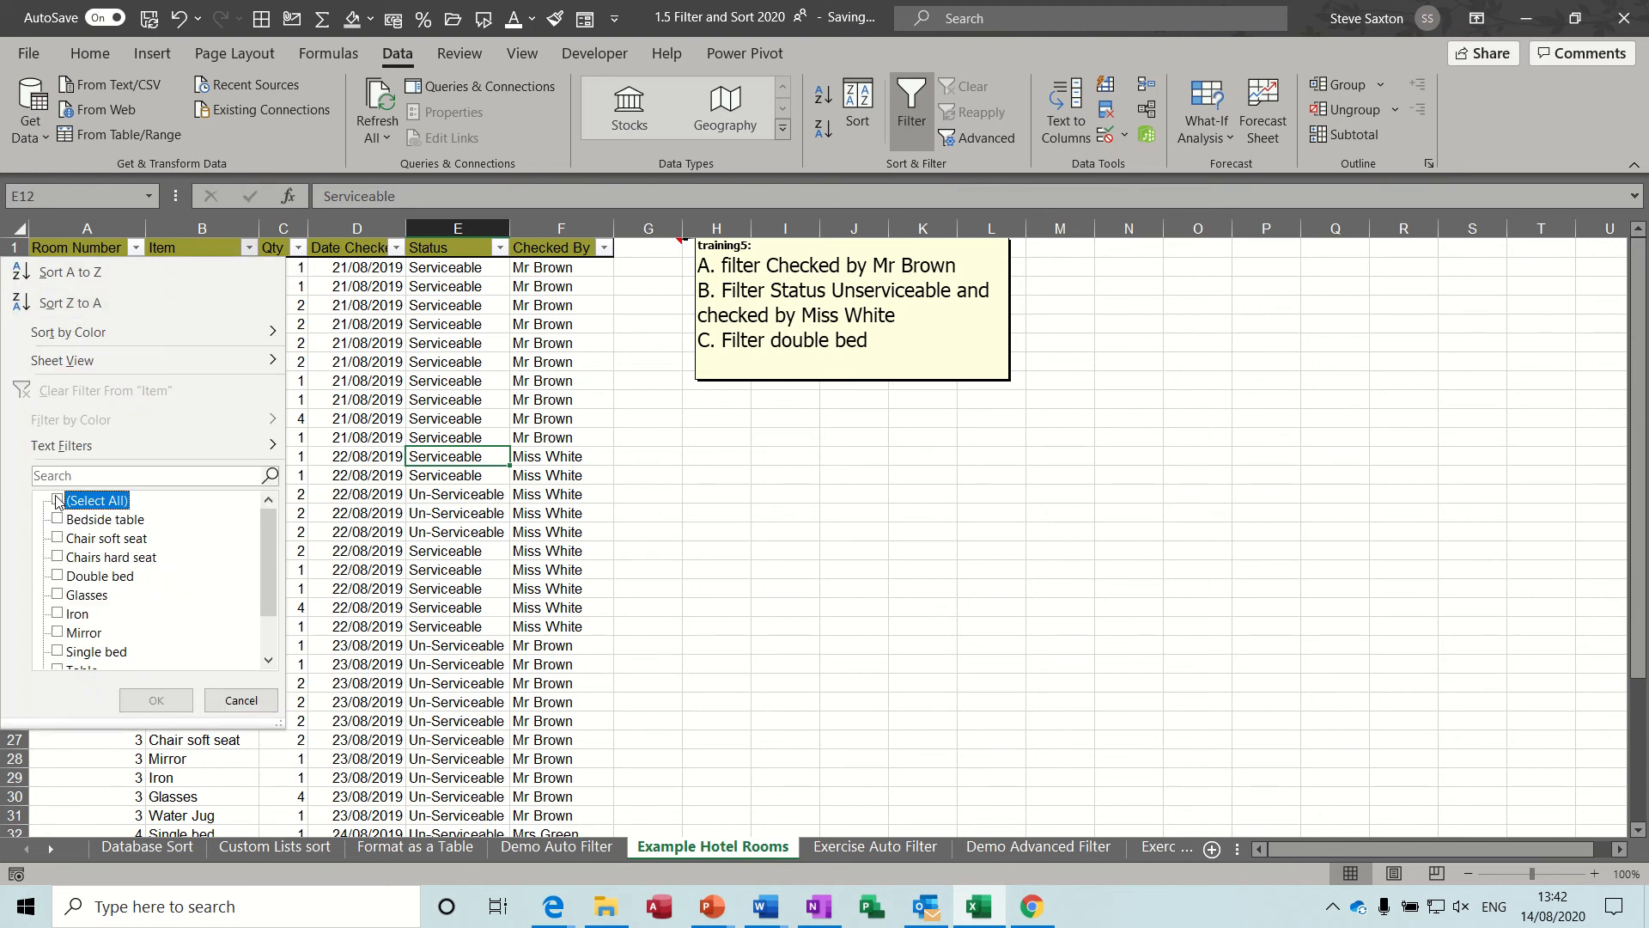
left_click(57, 575)
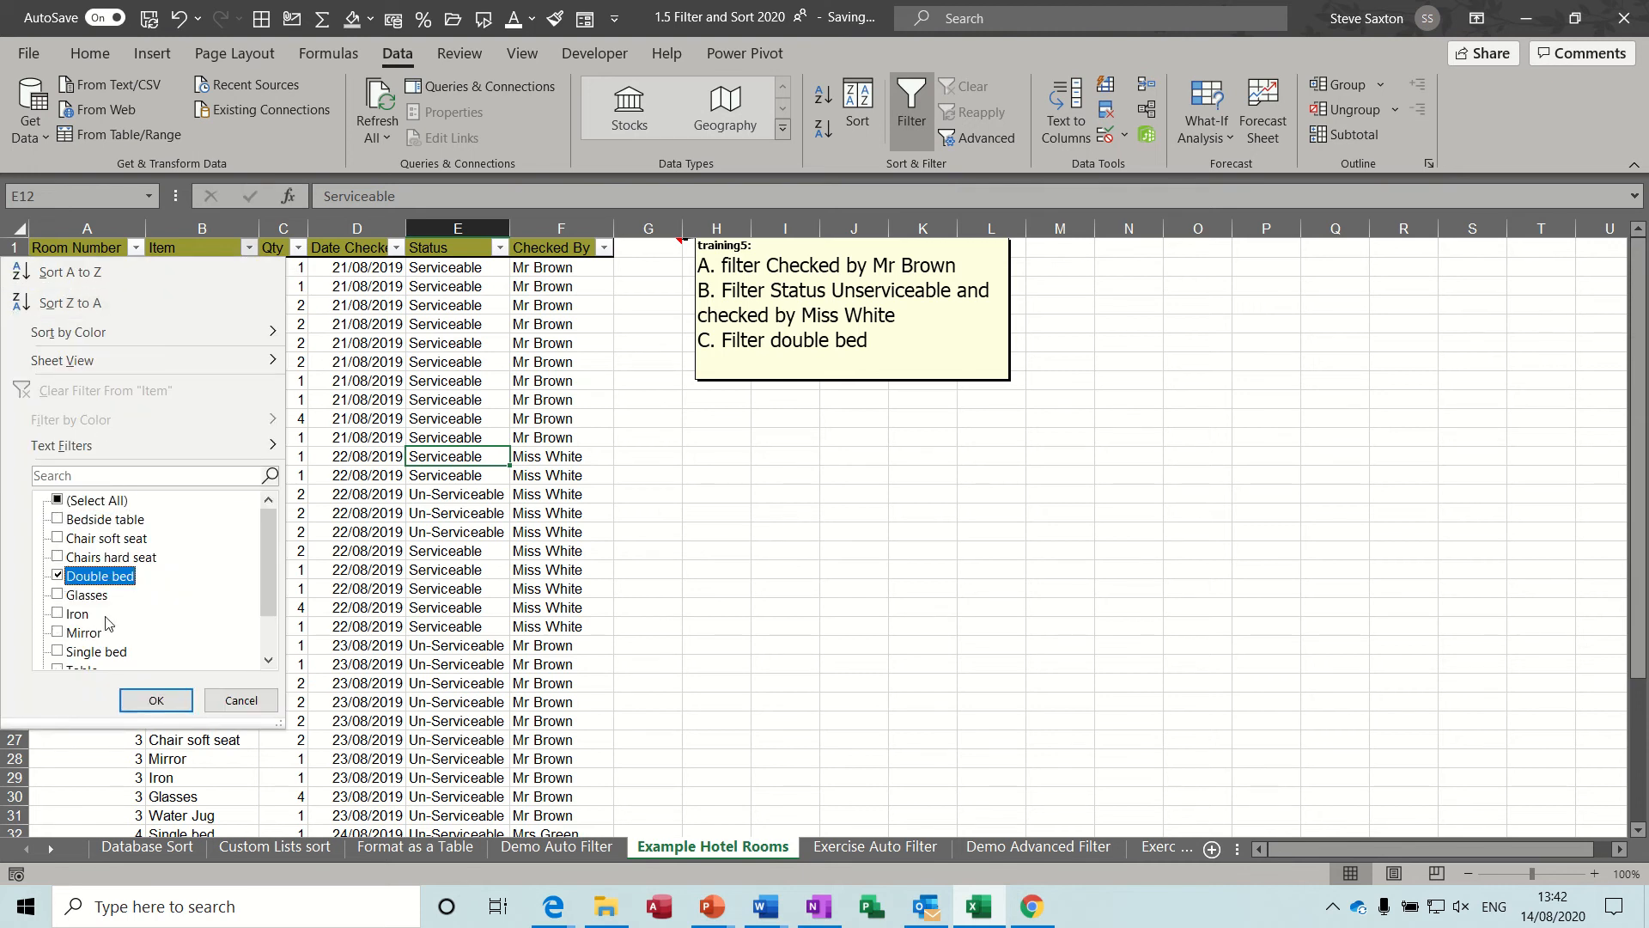
left_click(156, 700)
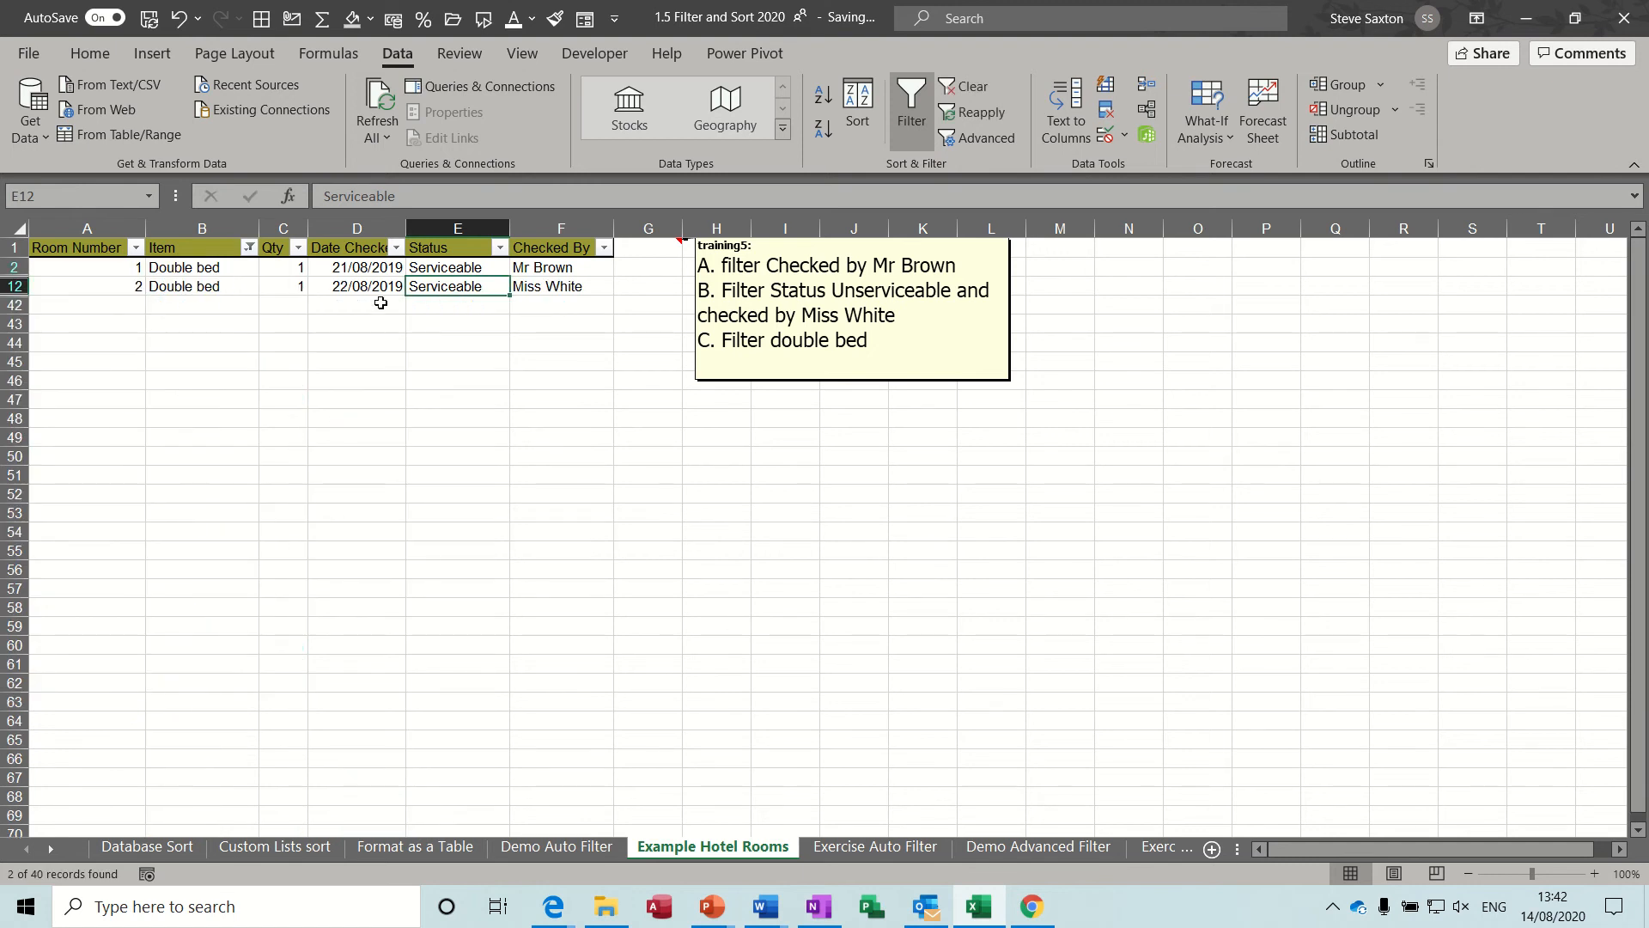
left_click(968, 88)
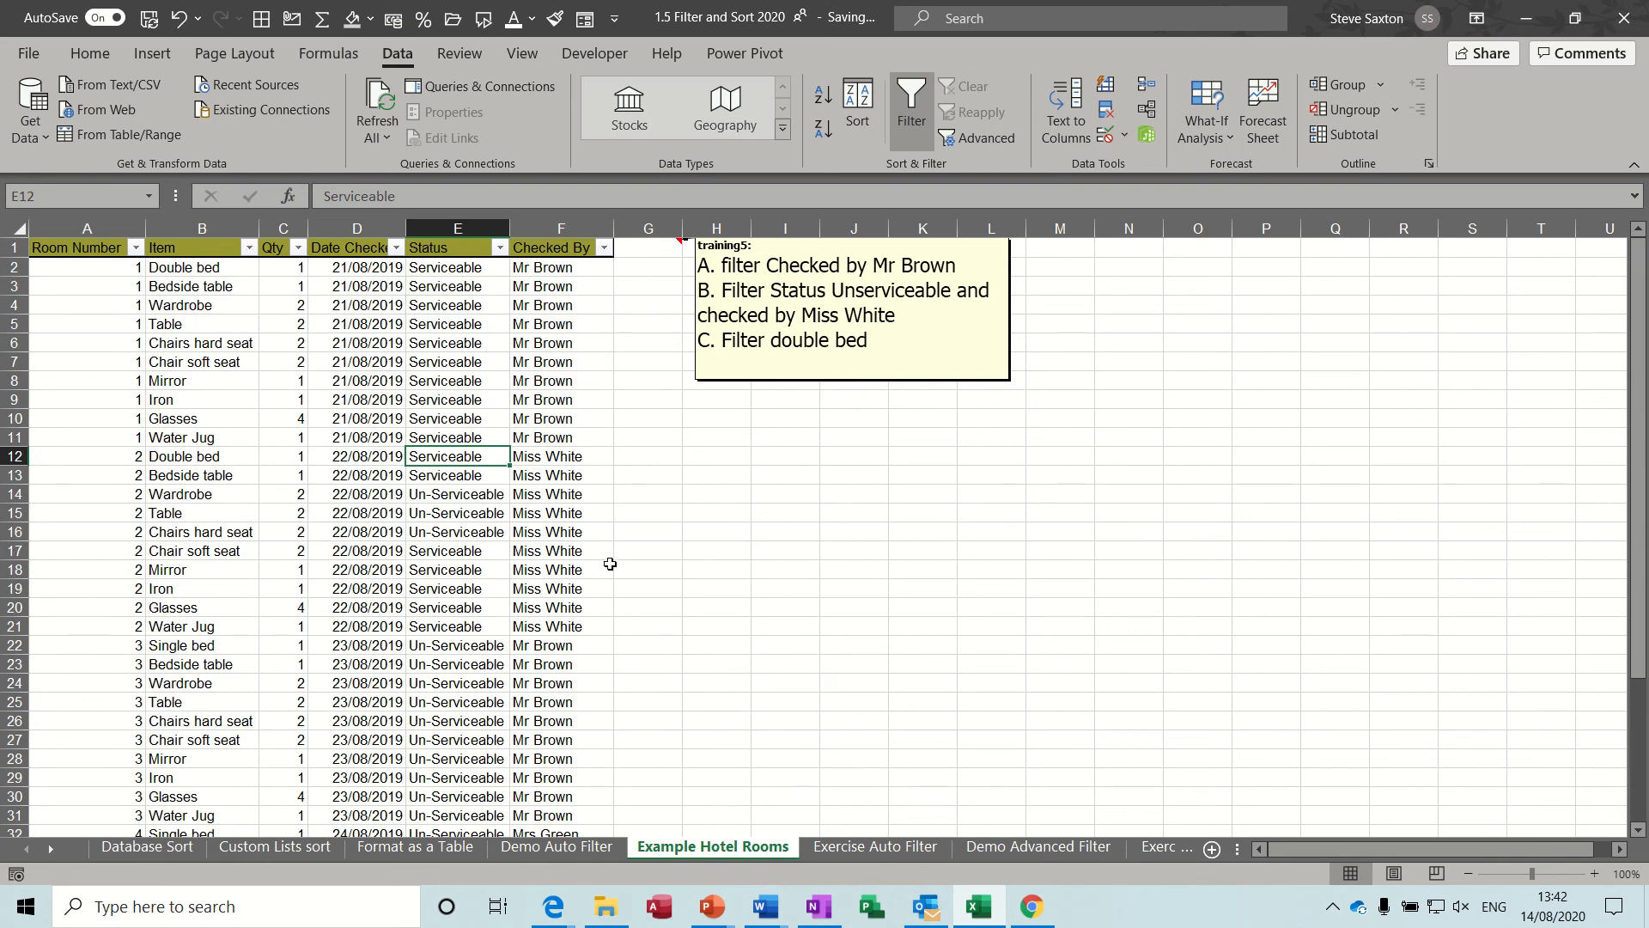
Turn on filtering for the Department Training Attendance list on the Exercise Auto Filter sheet.
left_click(853, 848)
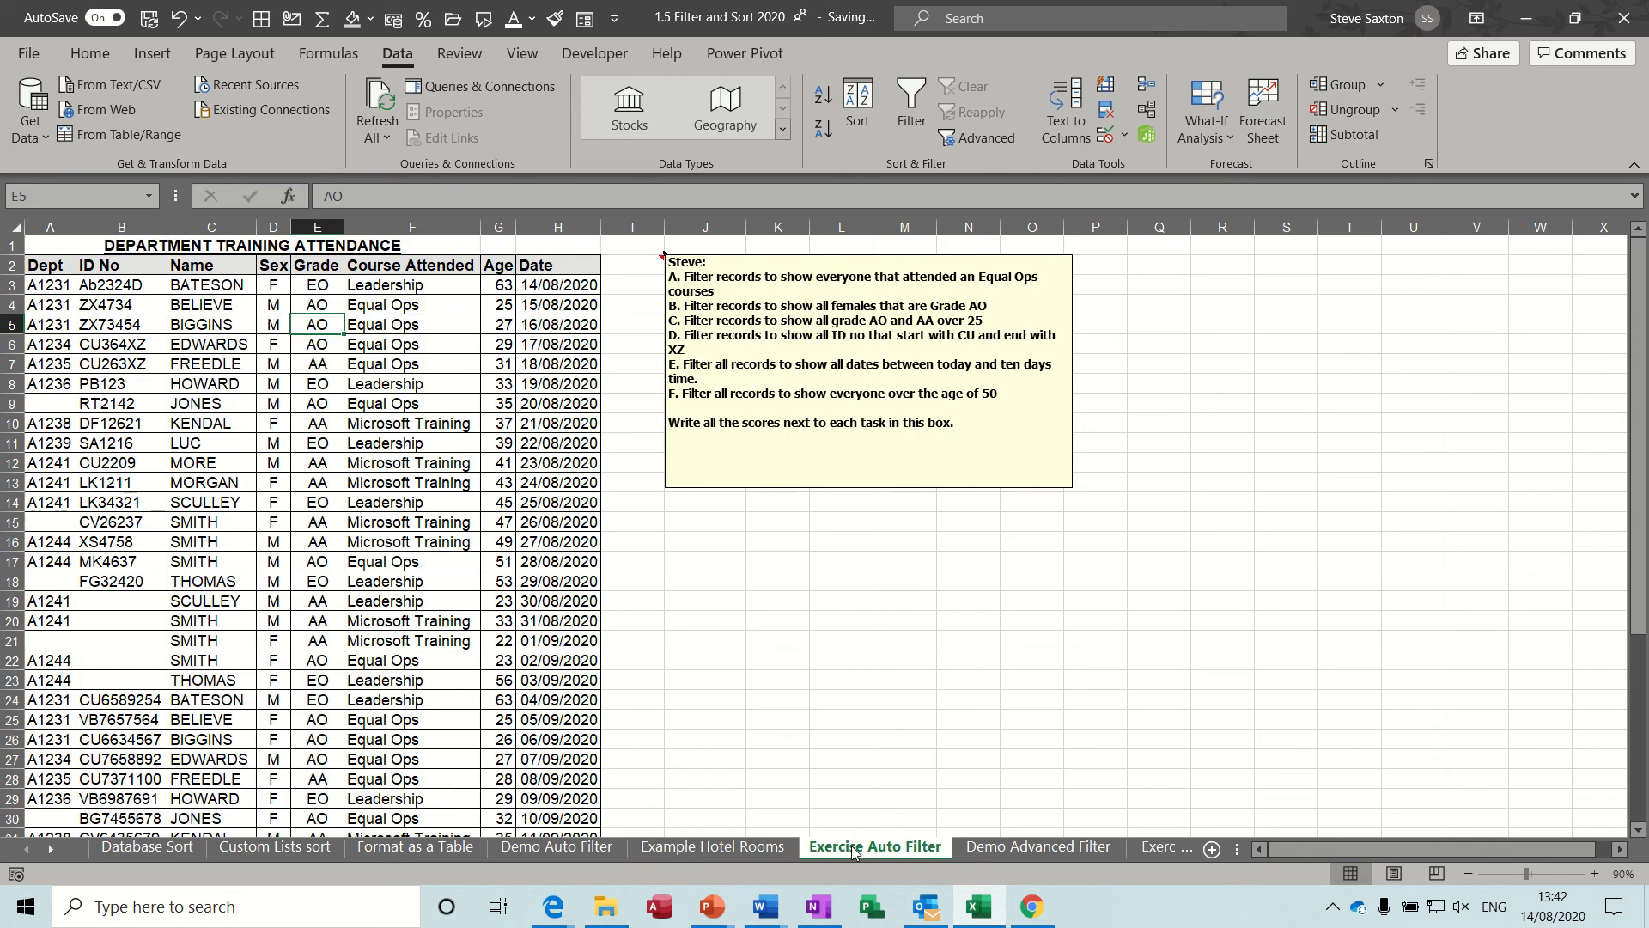
left_click(232, 332)
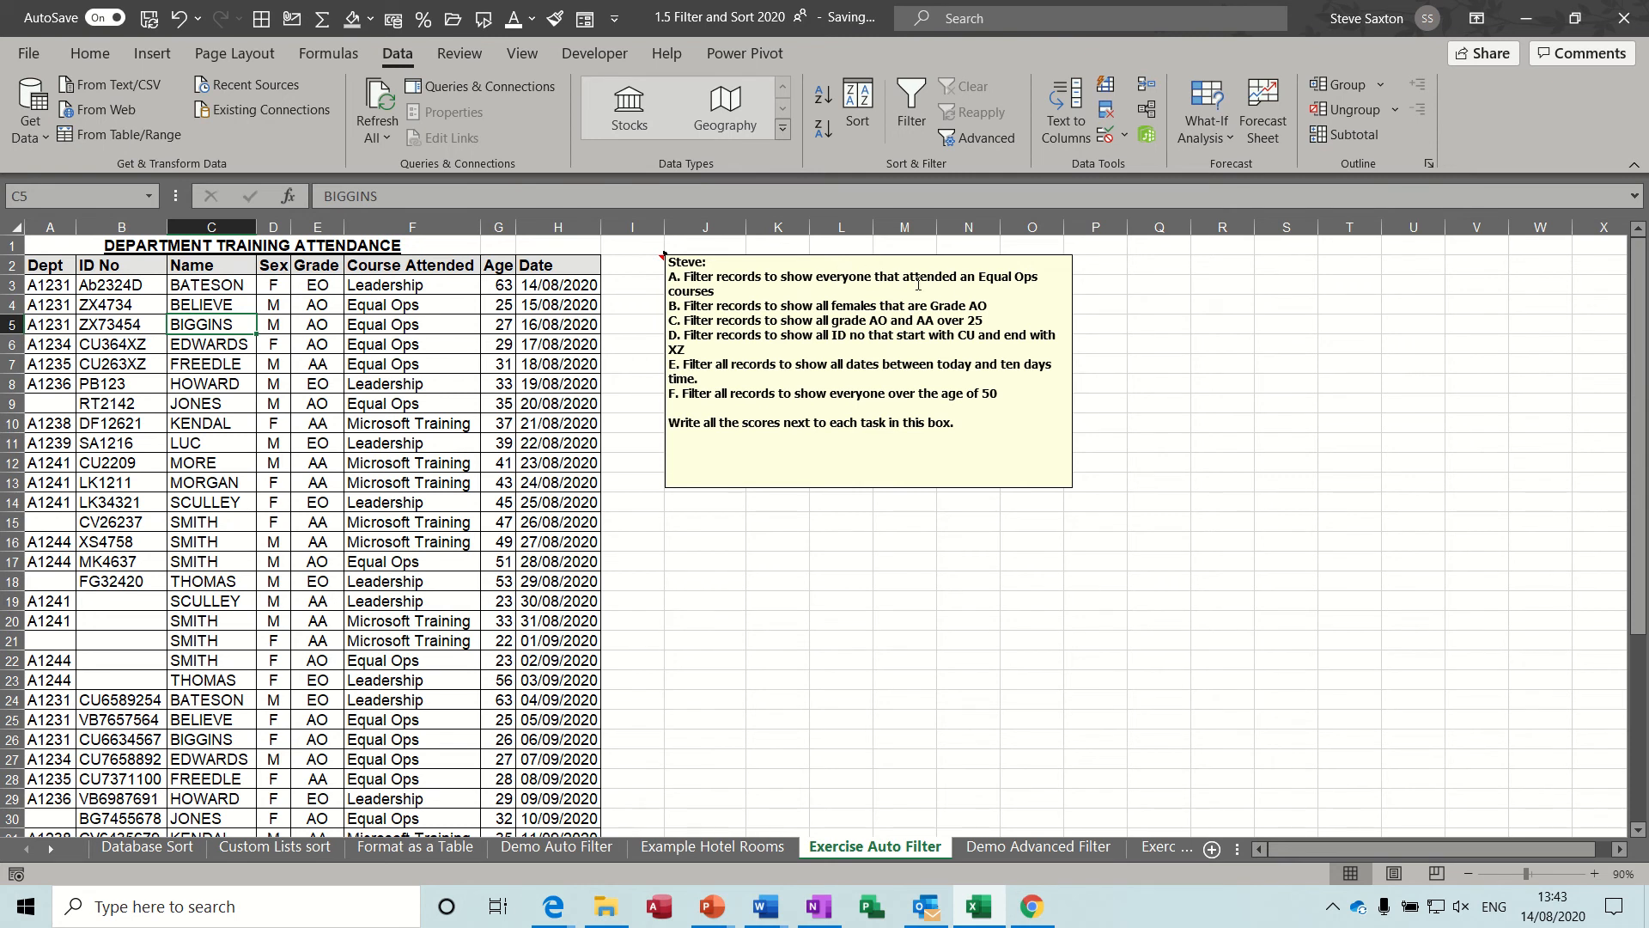
left_click(371, 339)
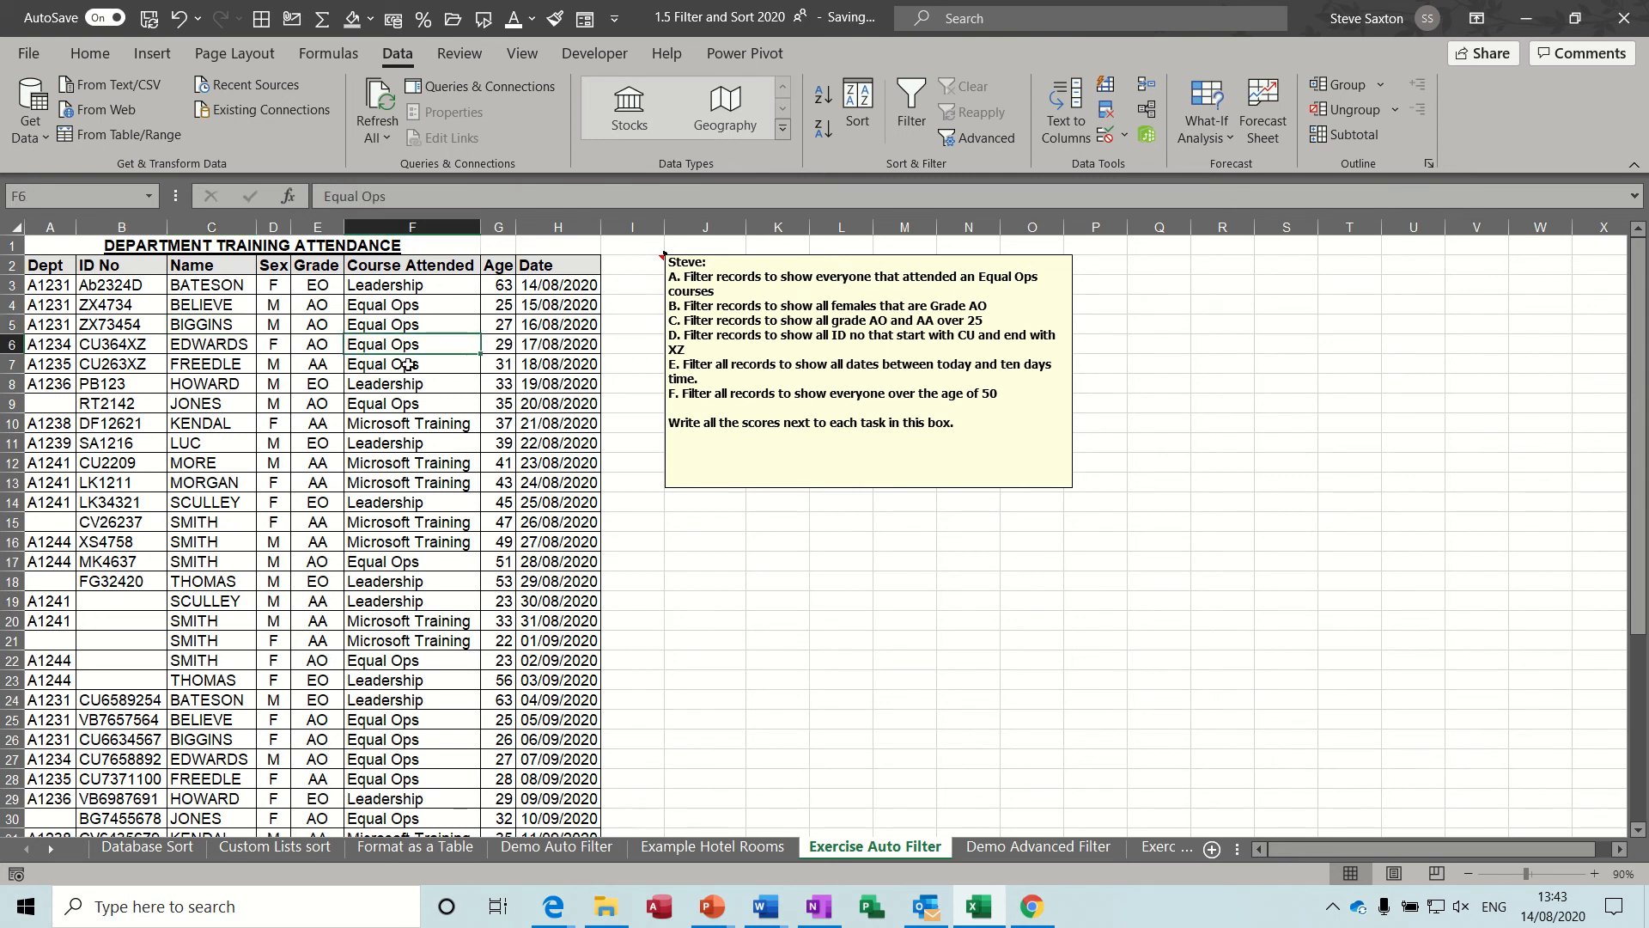
left_click(427, 430)
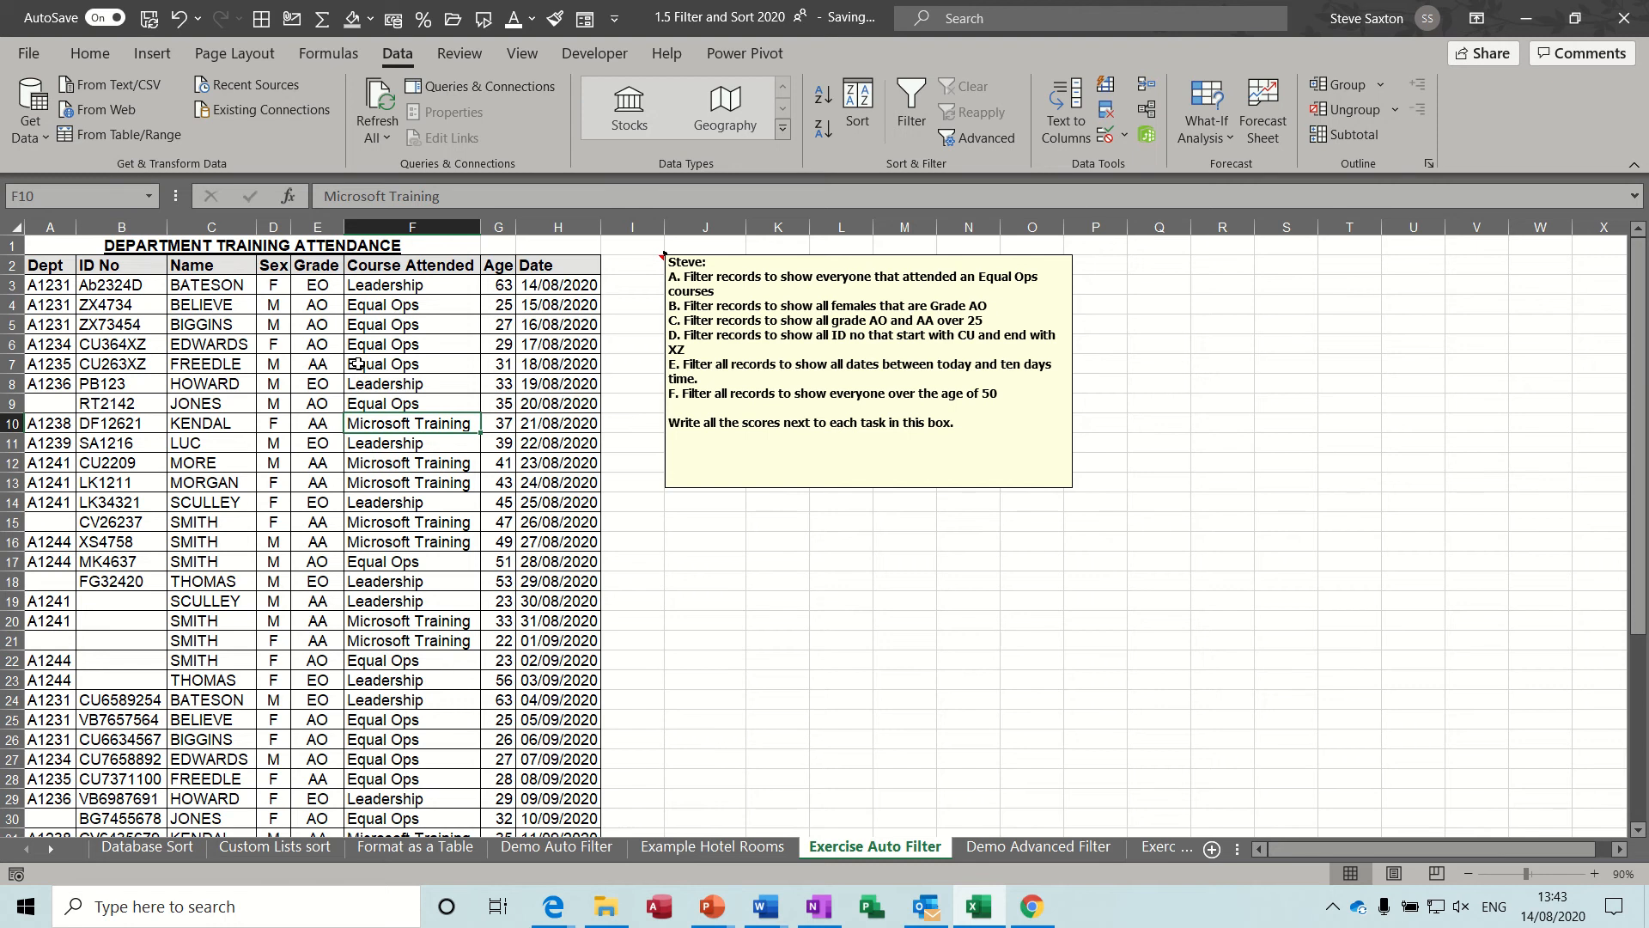
key("alt+r")
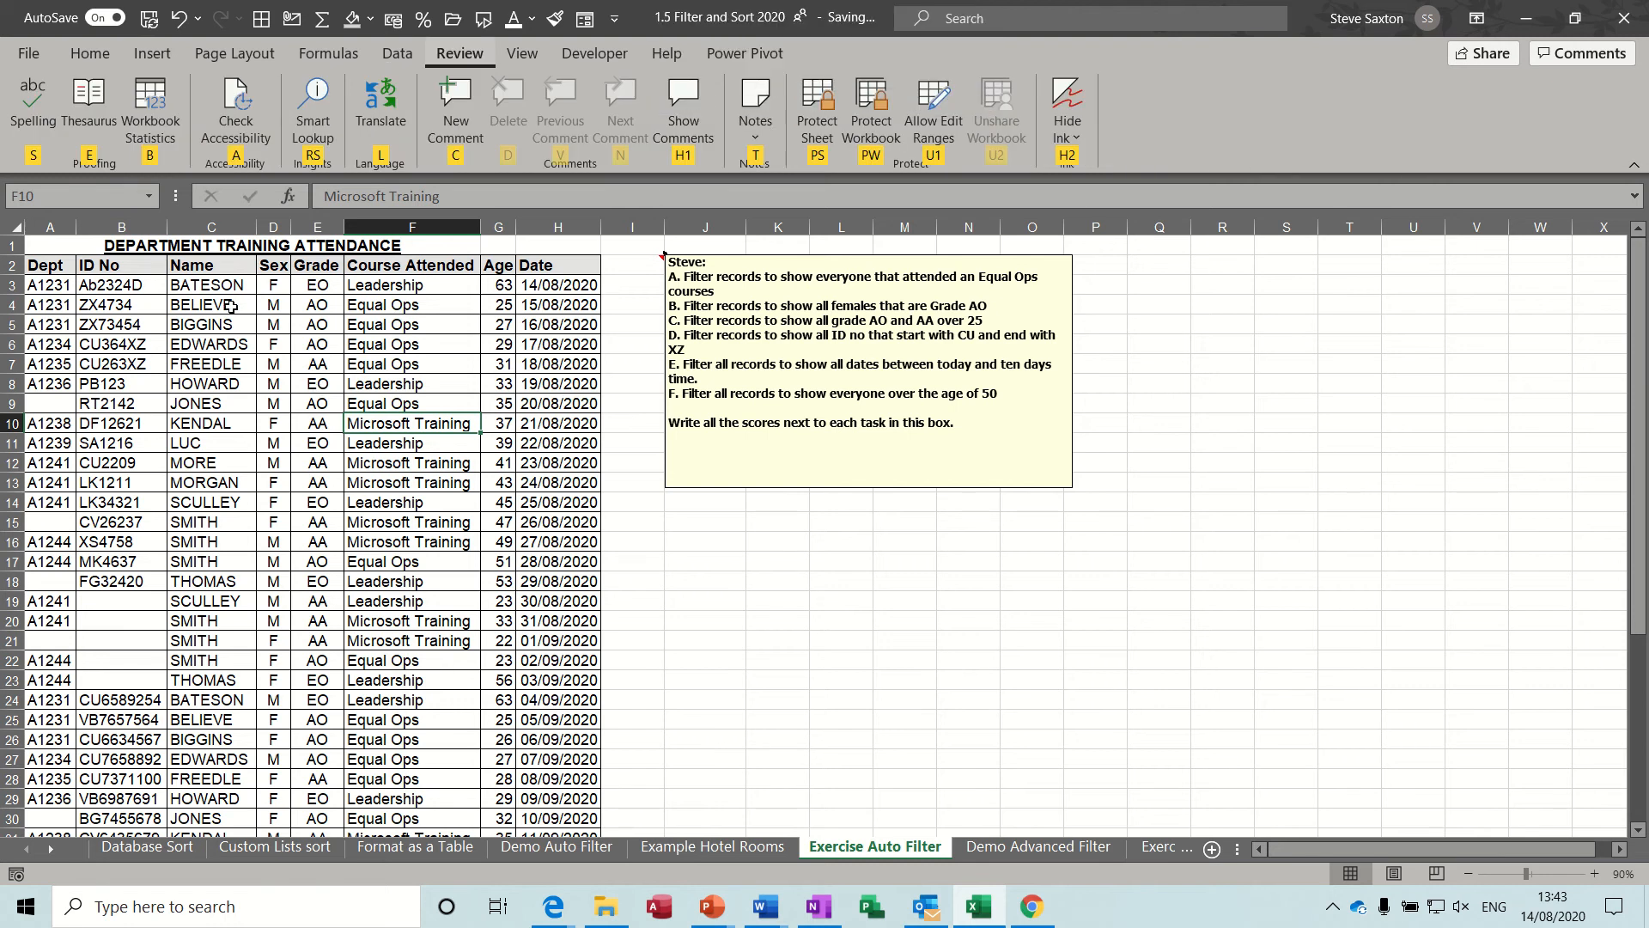
left_click(280, 341)
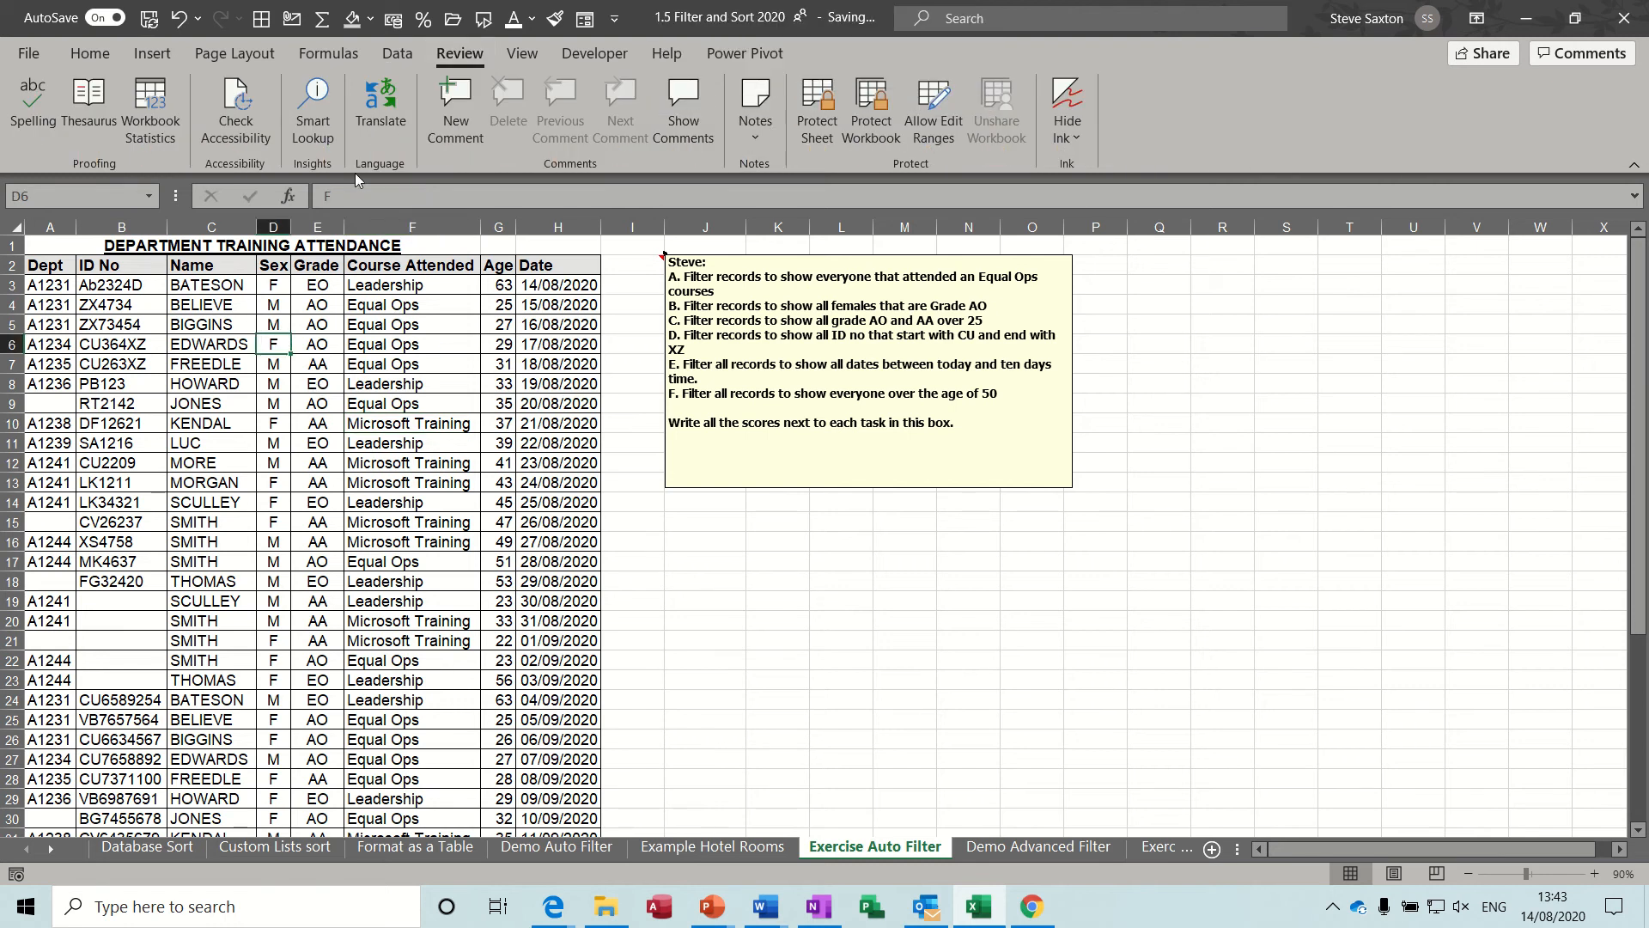
left_click(397, 54)
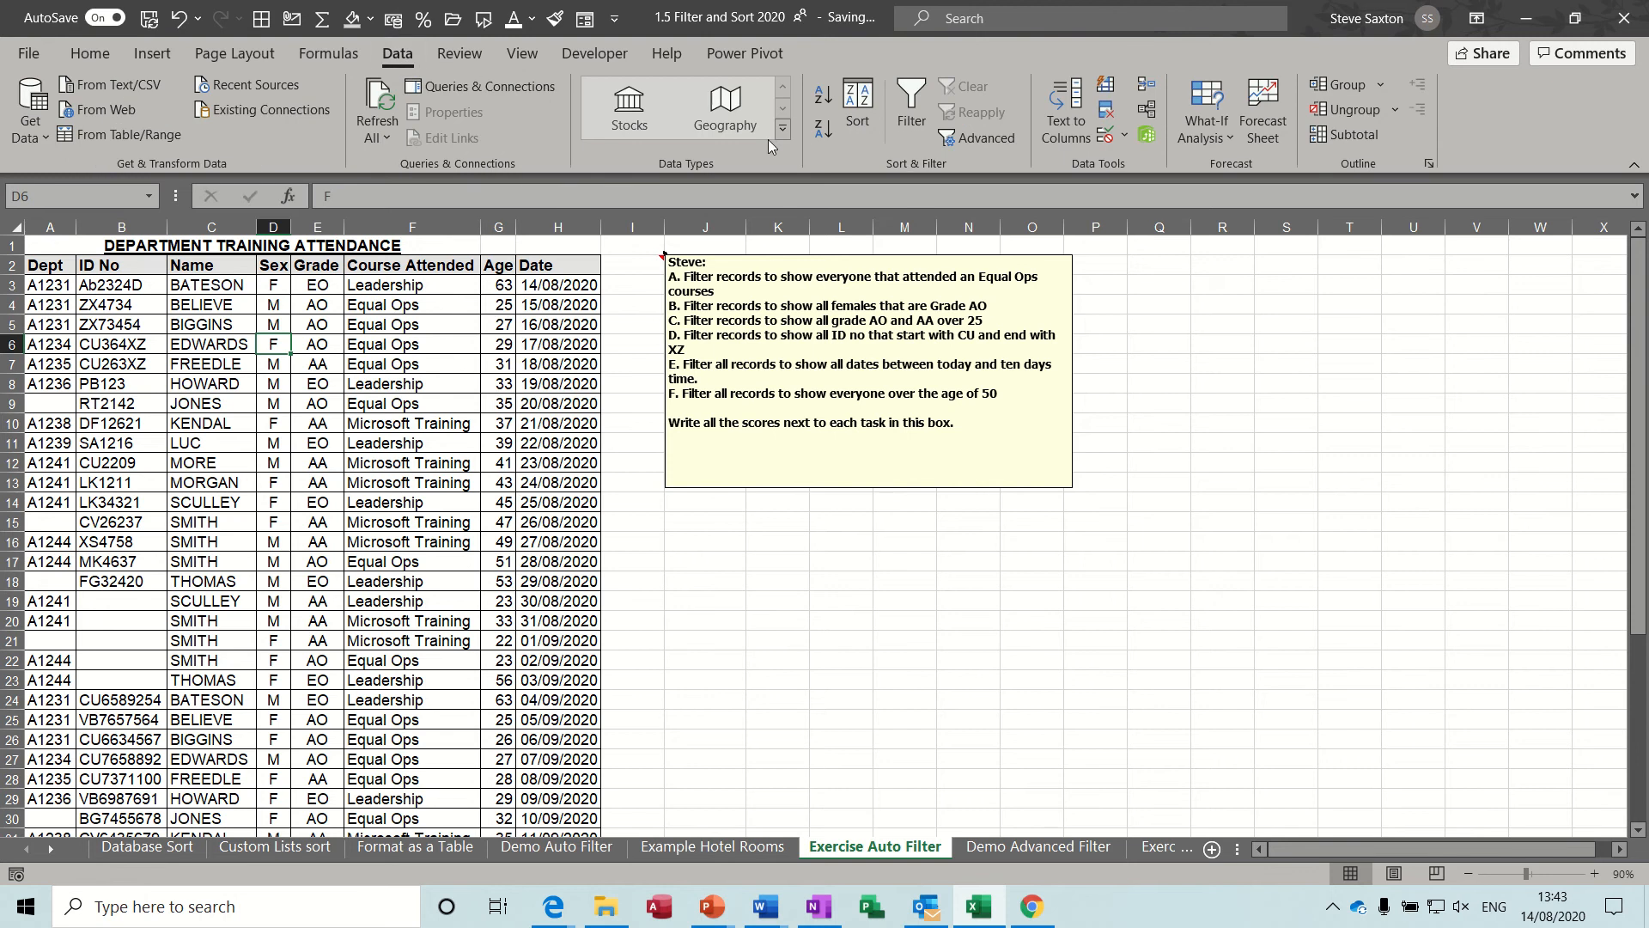
left_click(908, 108)
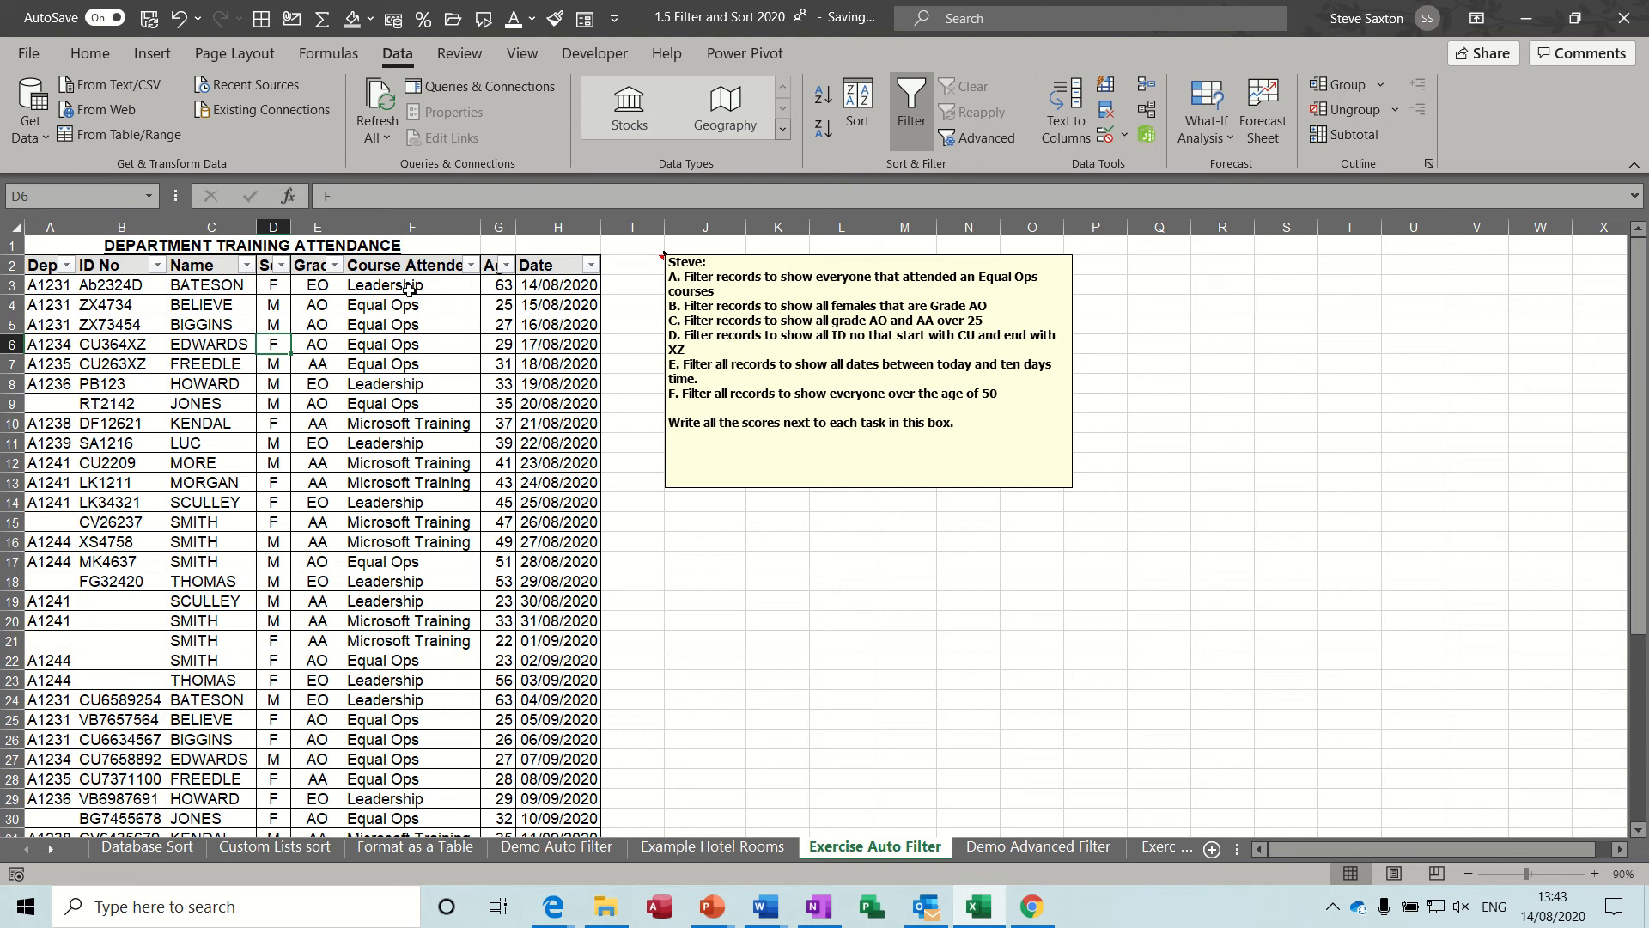
Filter the Course Attended column of the training attendance list to show only Equal Ops.
left_click(471, 265)
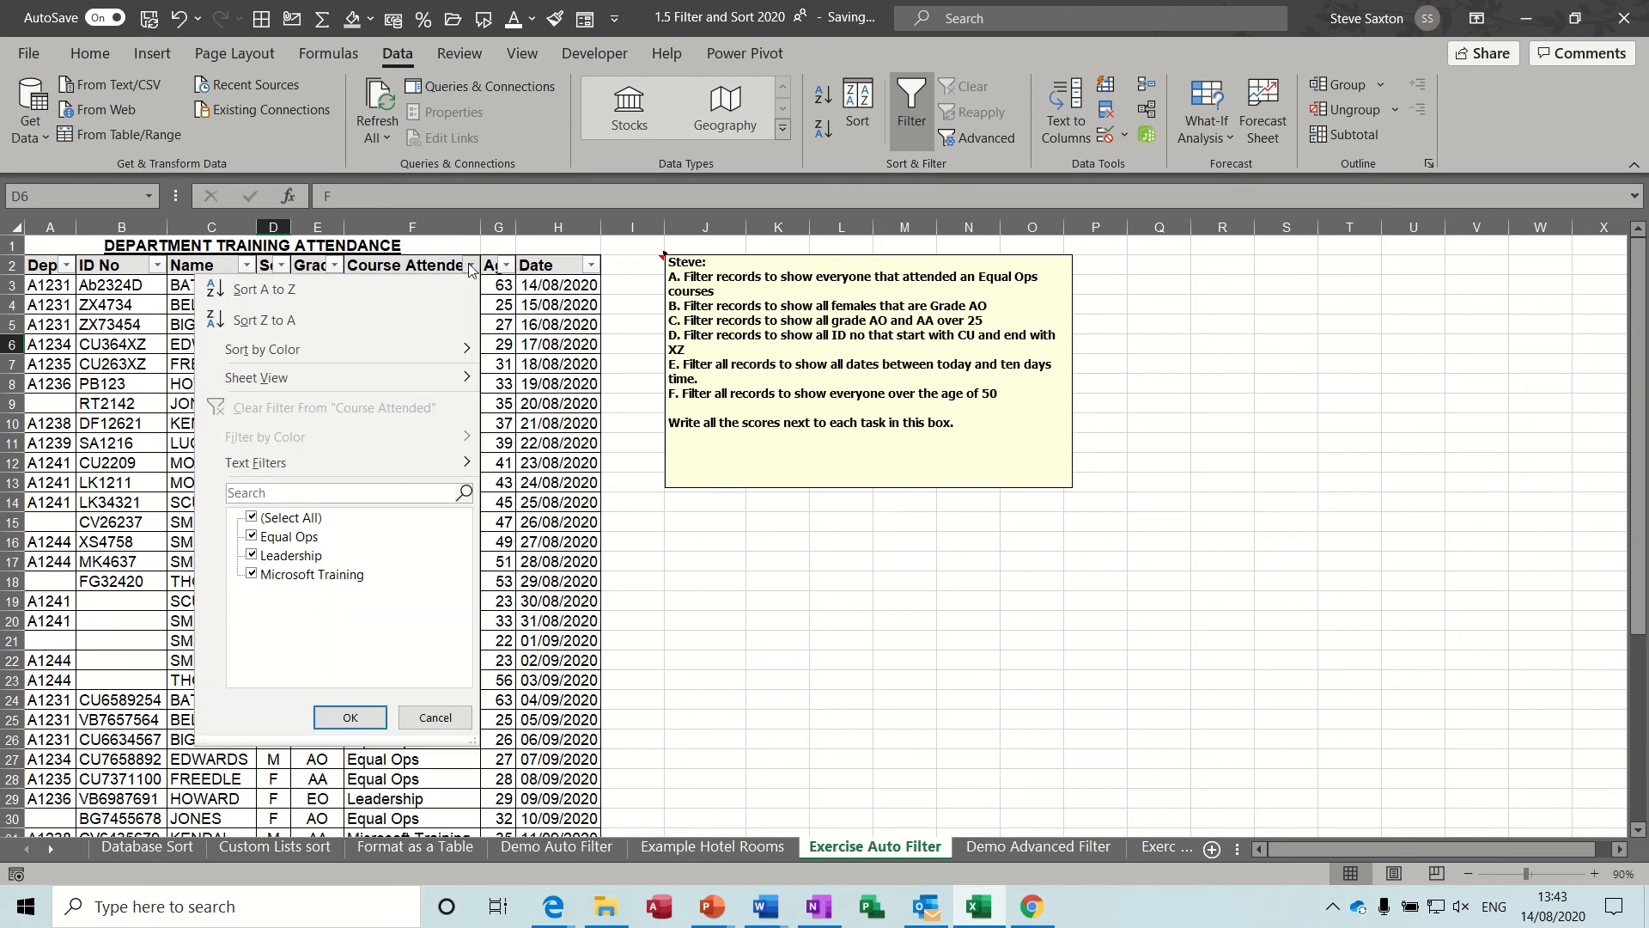
left_click(252, 517)
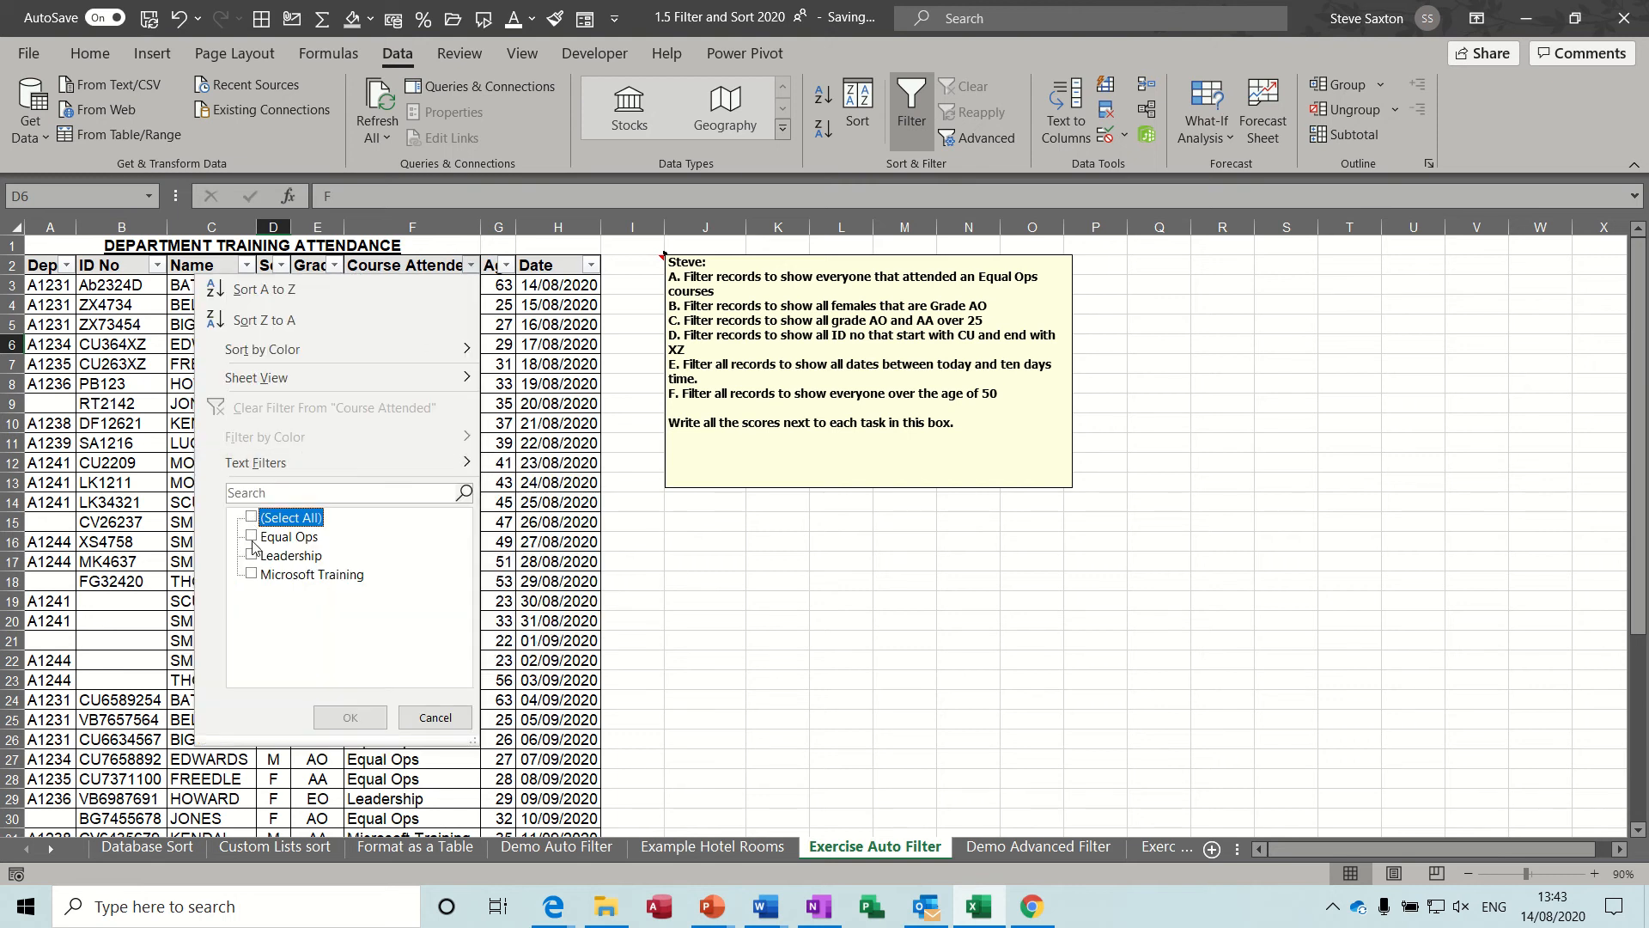
left_click(251, 536)
left_click(349, 718)
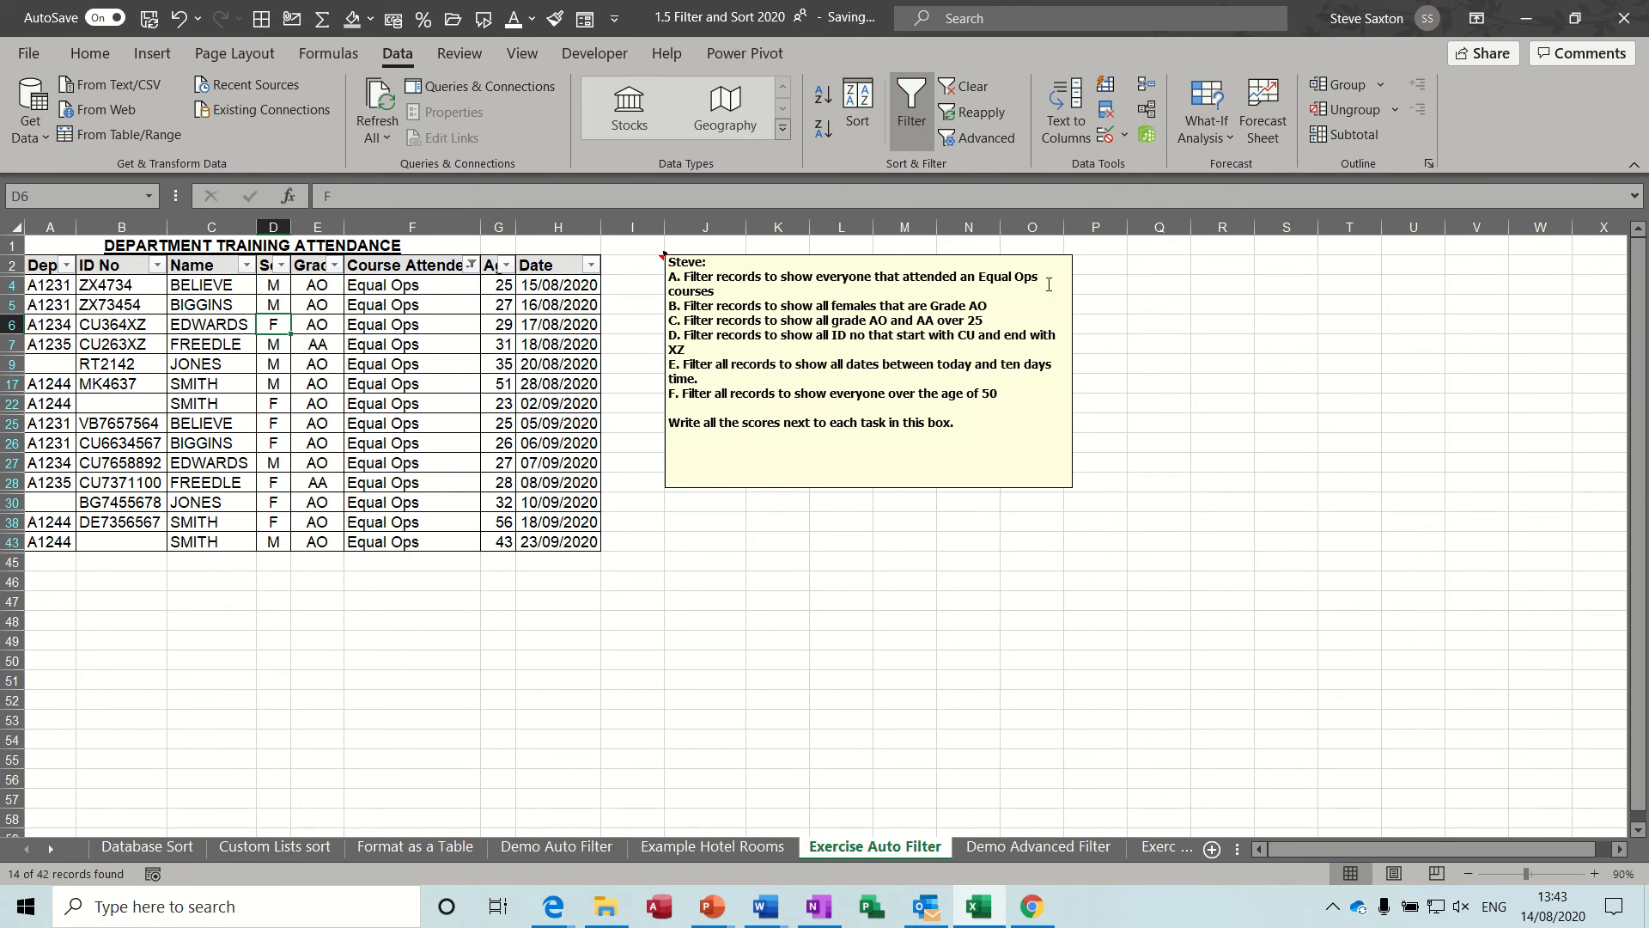
Write the score 14 next to task A in the exercise note and clear the course filter.
left_click(773, 294)
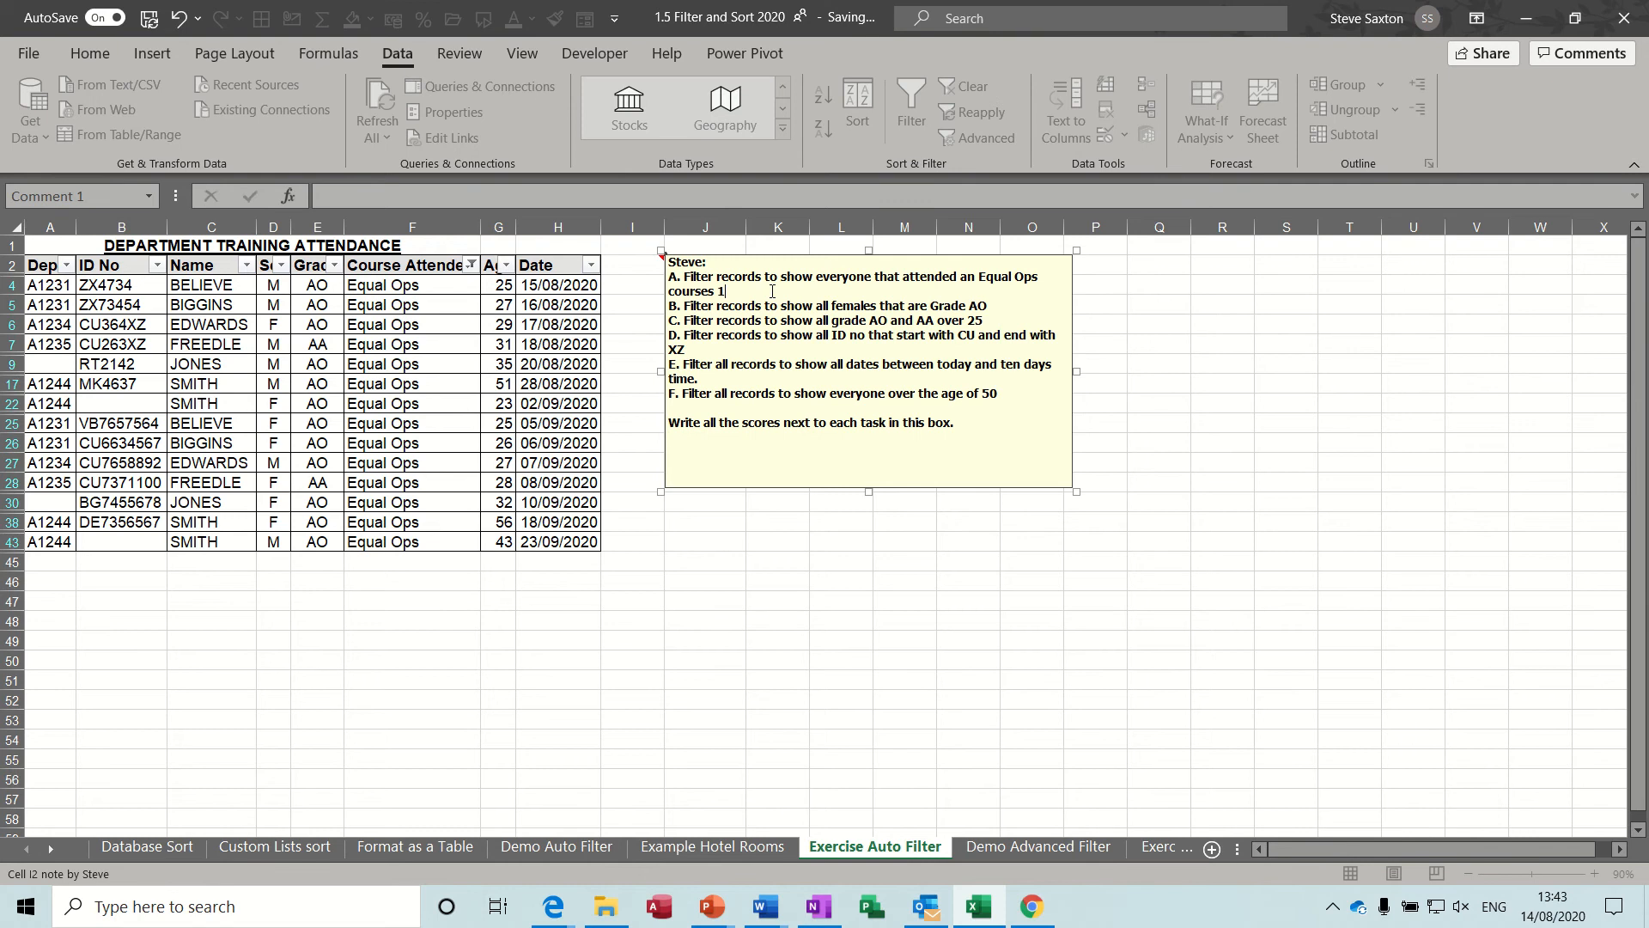
left_click(495, 348)
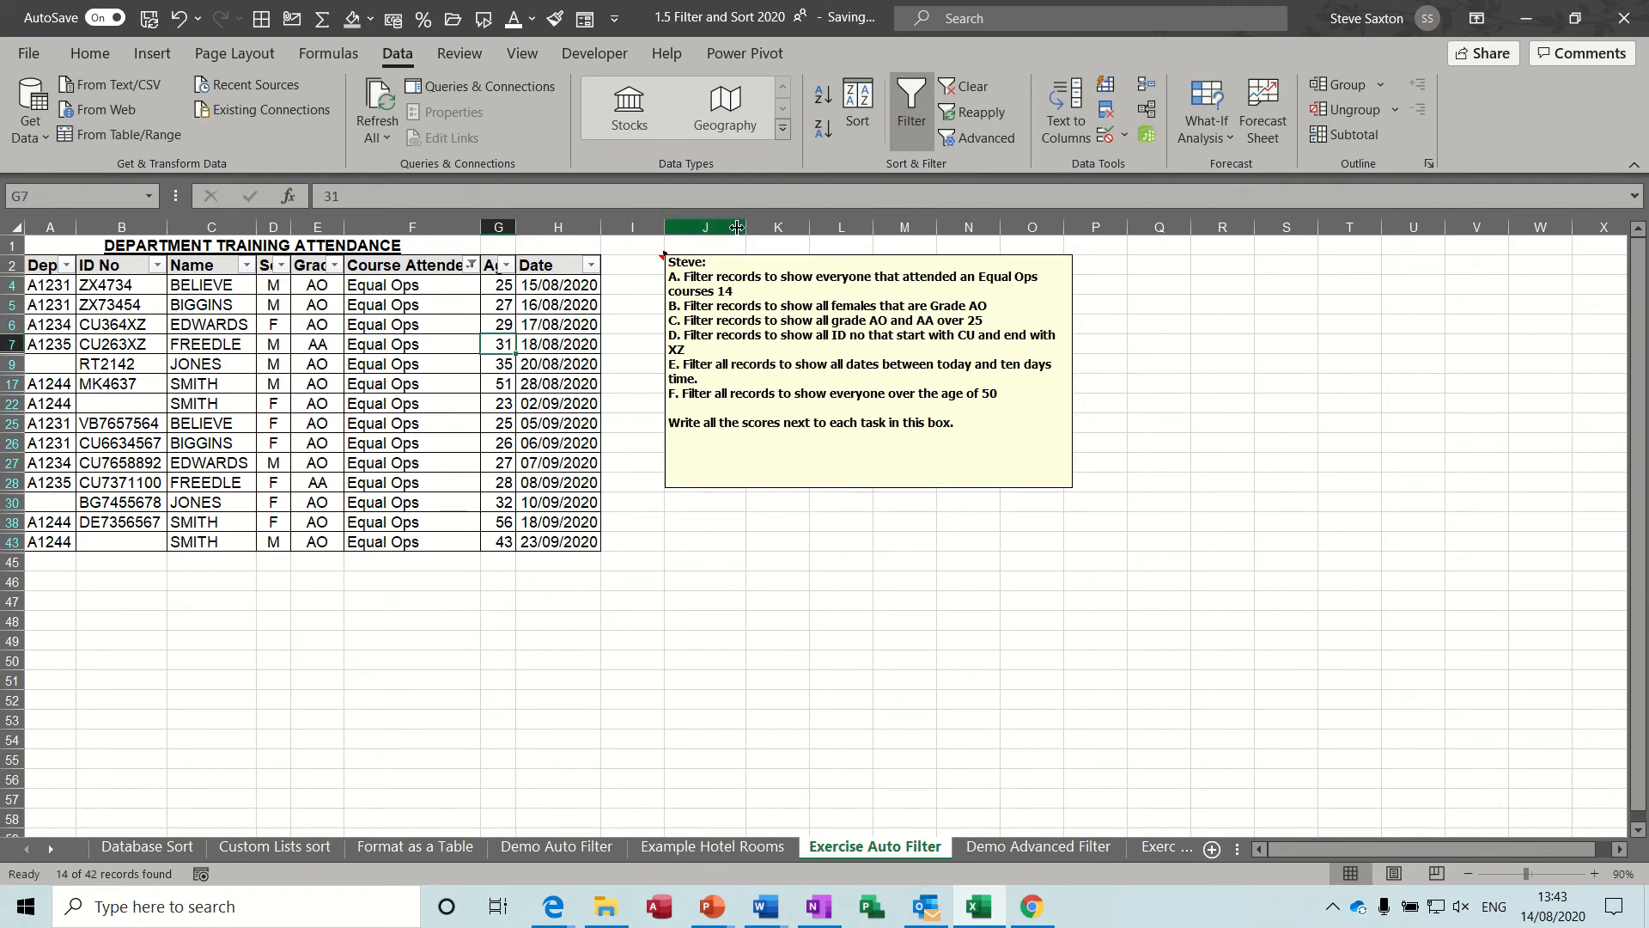
left_click(955, 87)
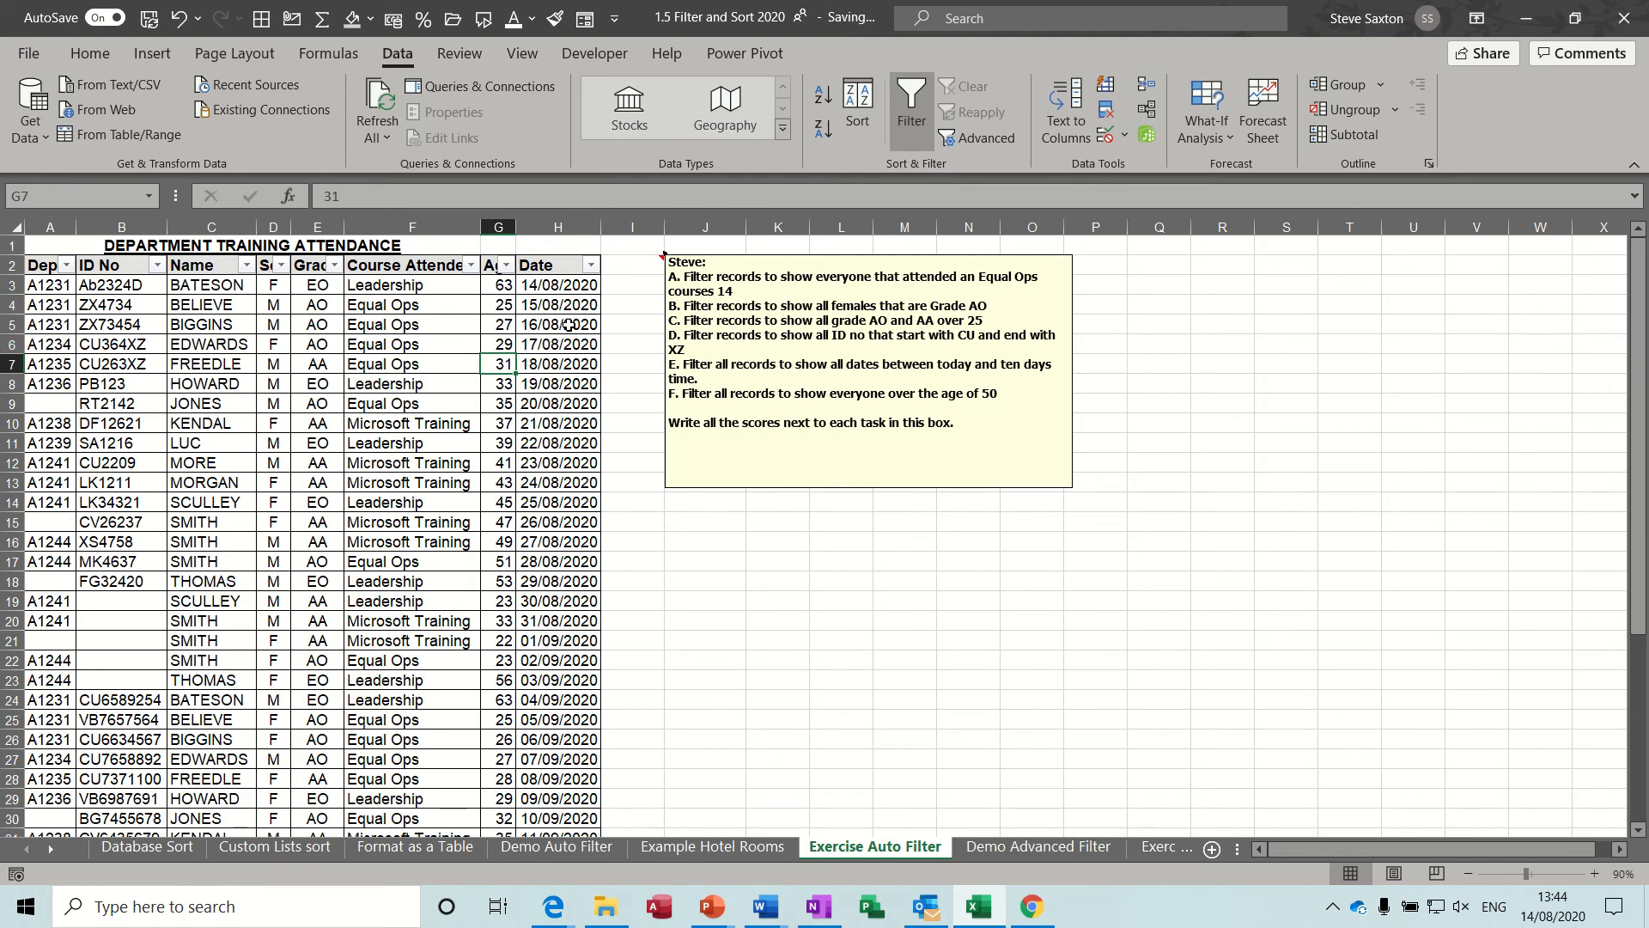
Filter the attendance list to show only F in the Sex column and AO in the Grade column.
left_click(281, 265)
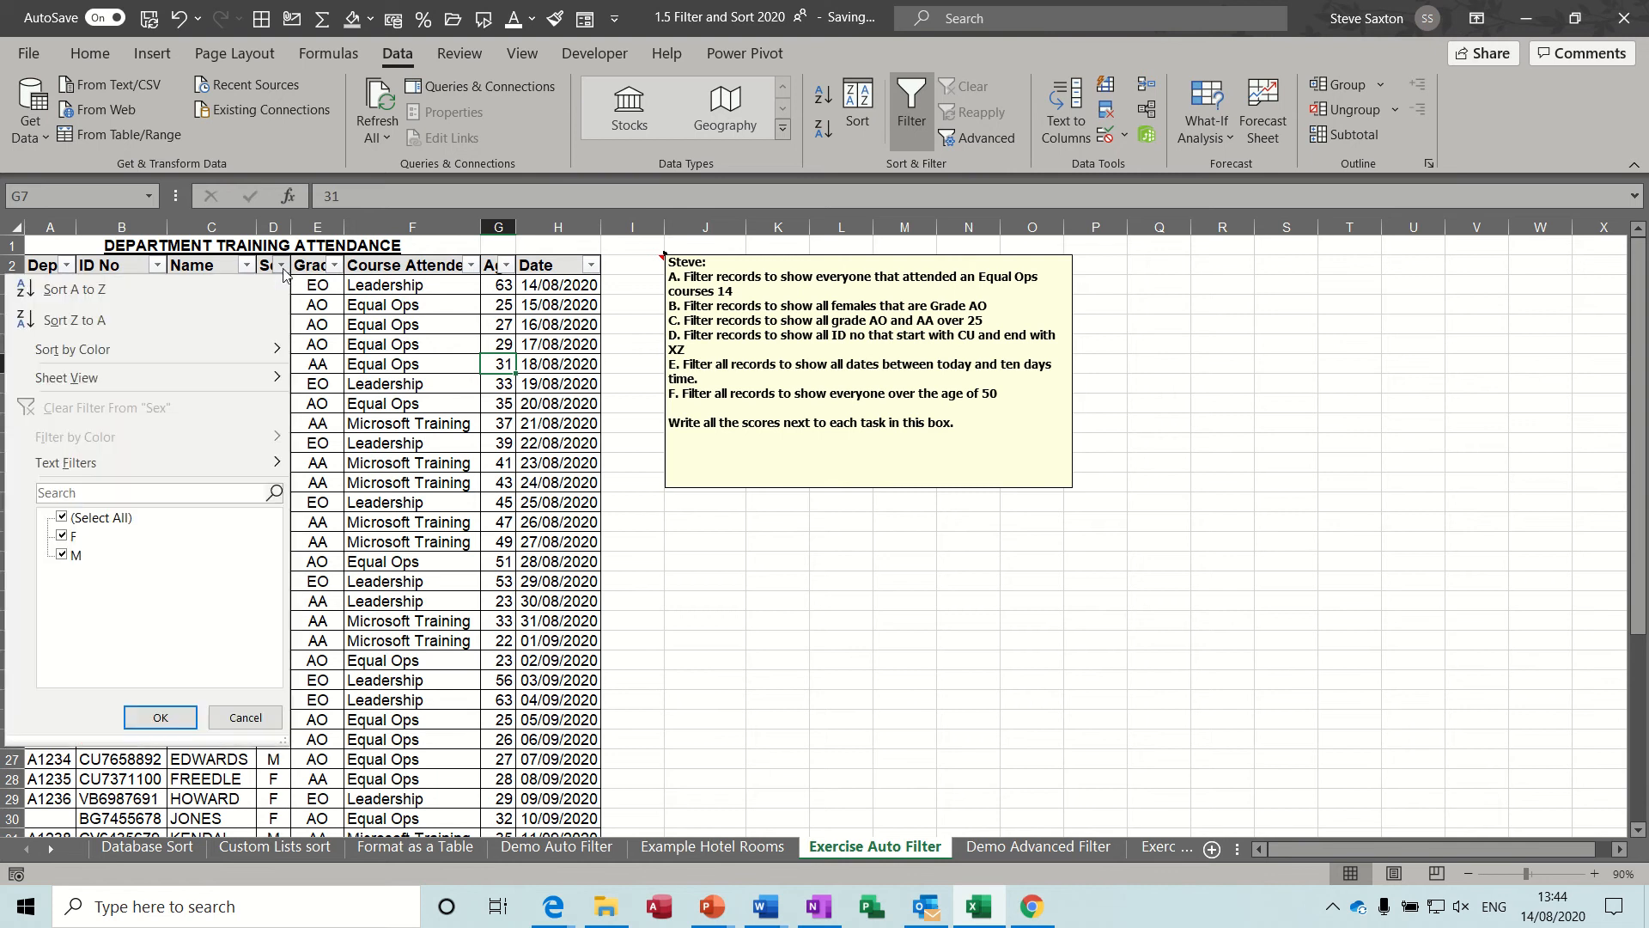
left_click(62, 555)
left_click(158, 719)
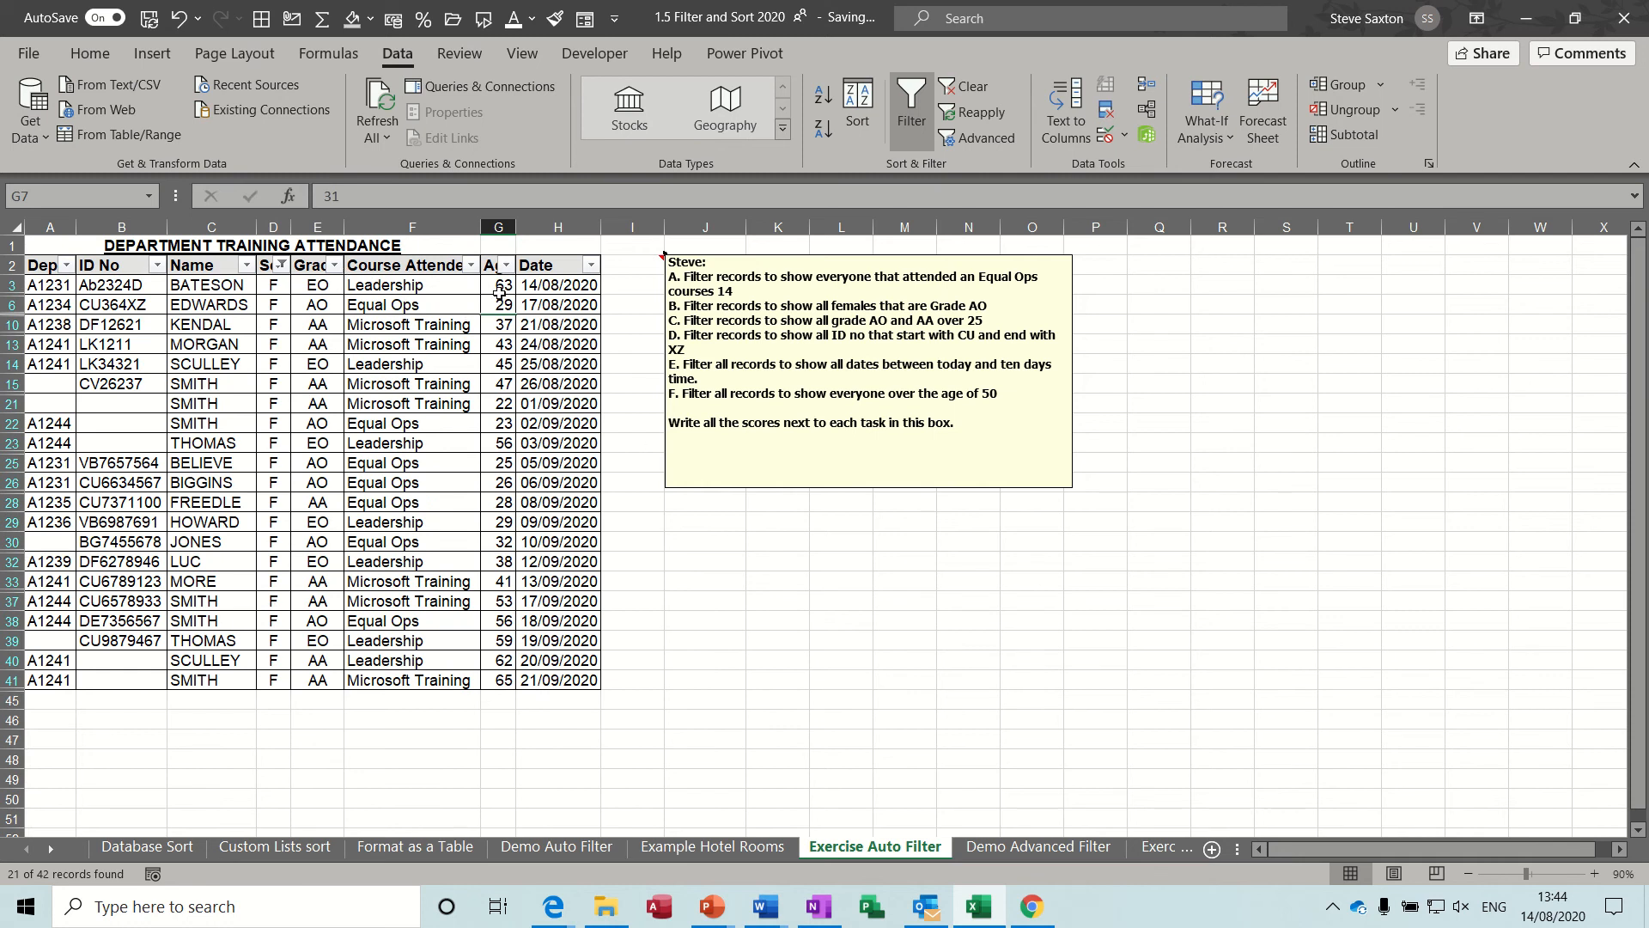
left_click(334, 264)
left_click(120, 518)
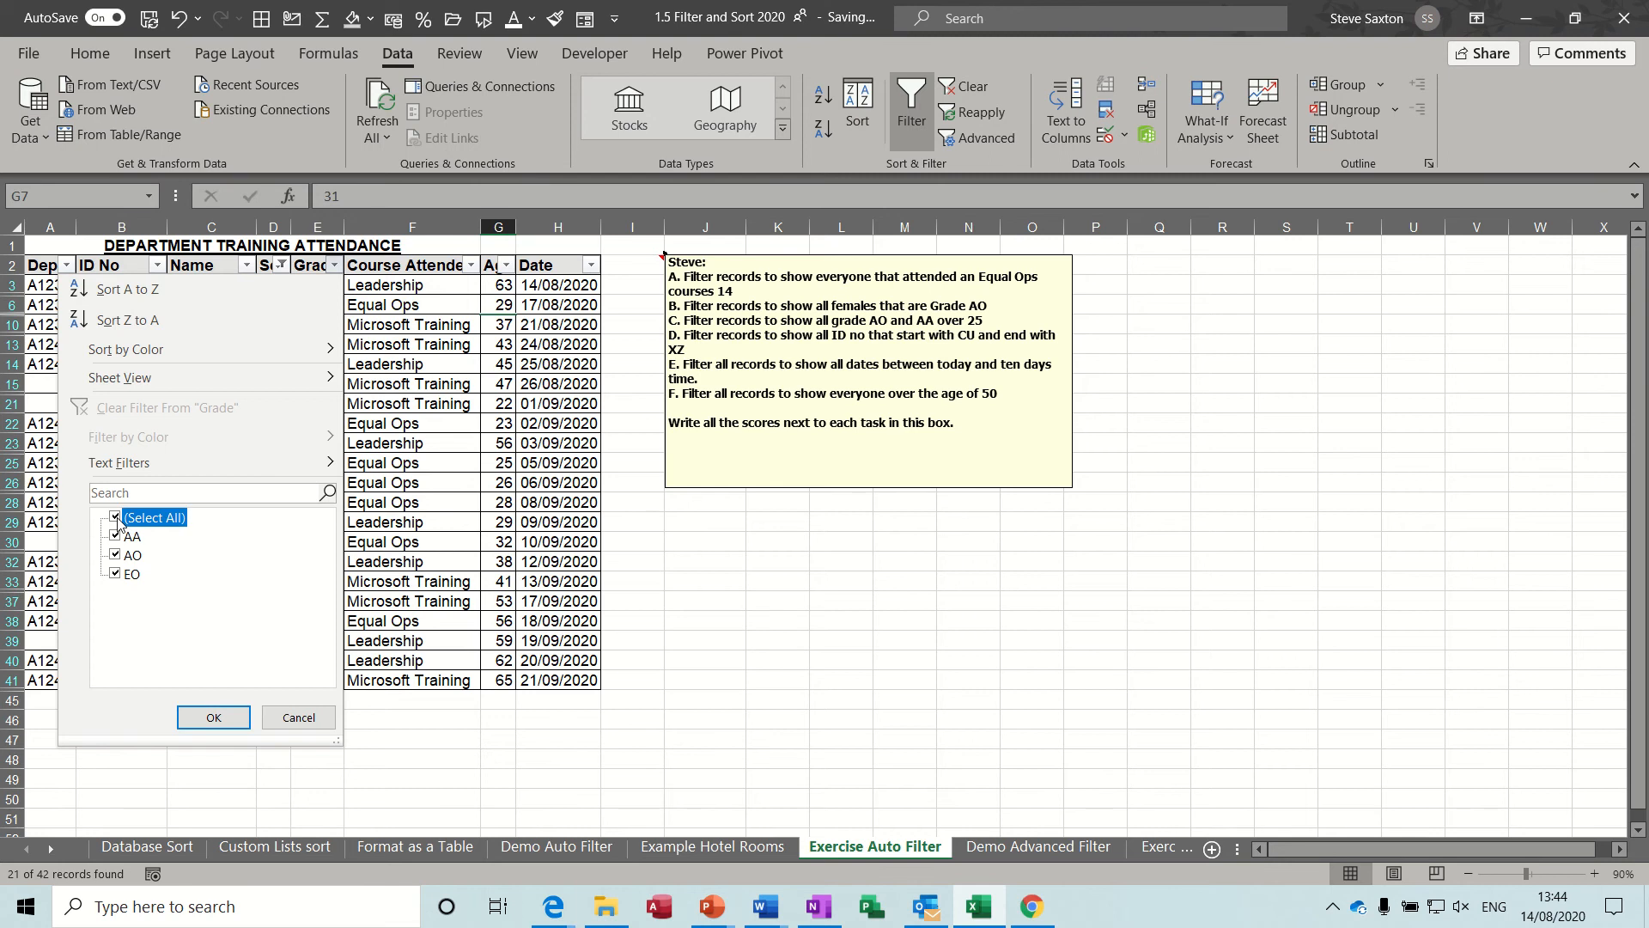
left_click(121, 560)
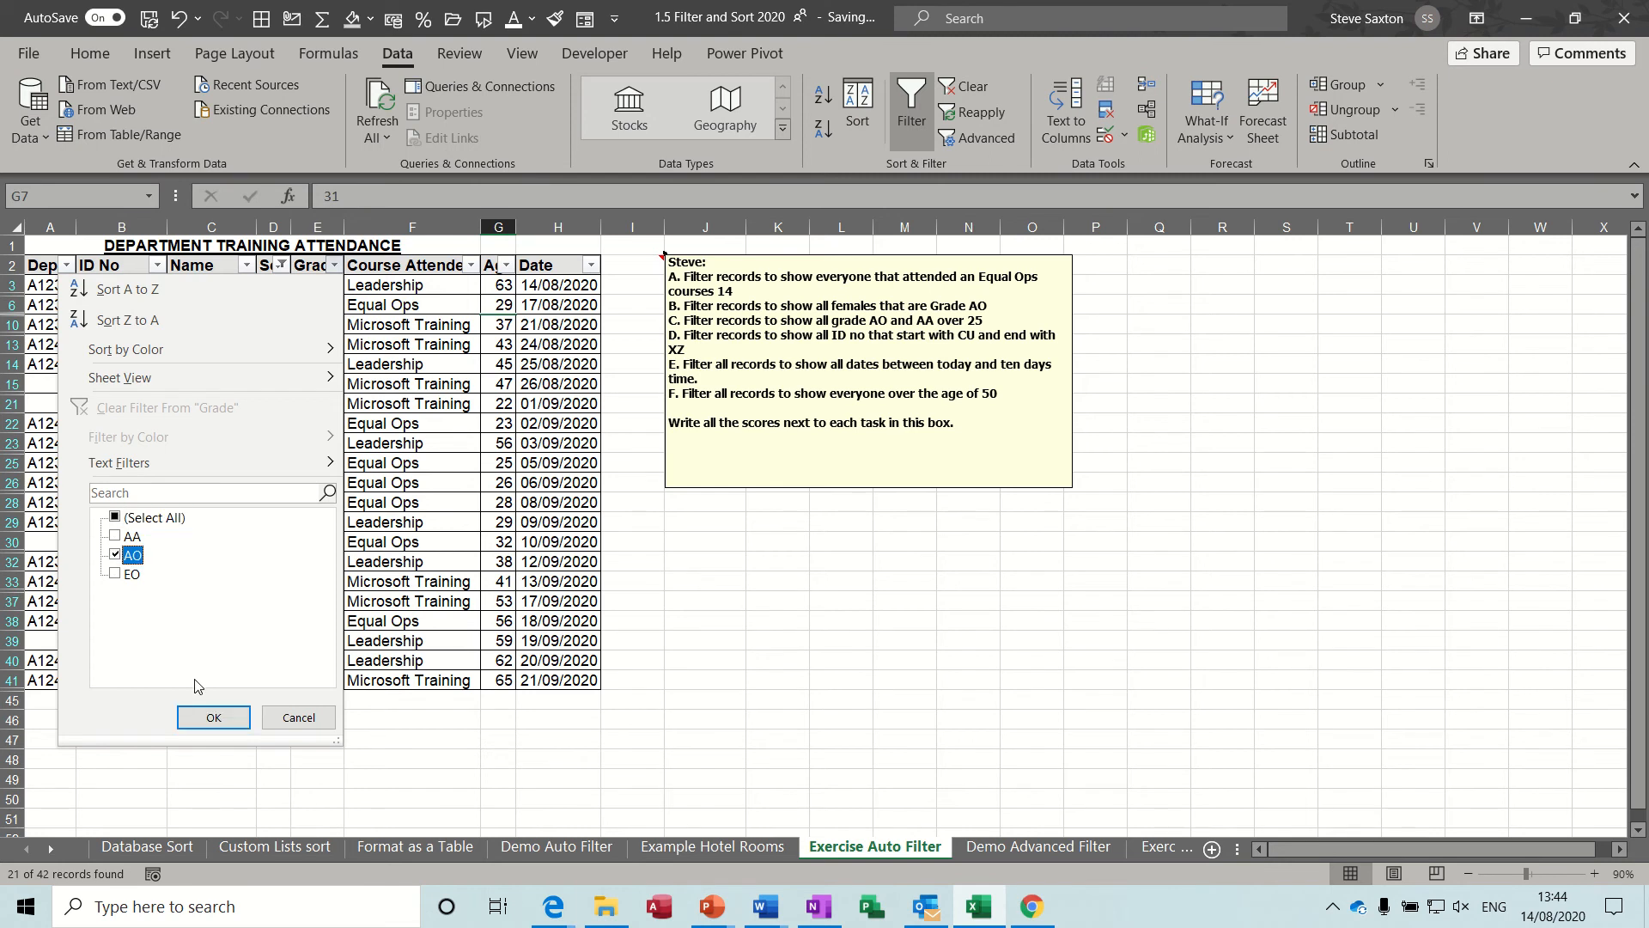
left_click(206, 717)
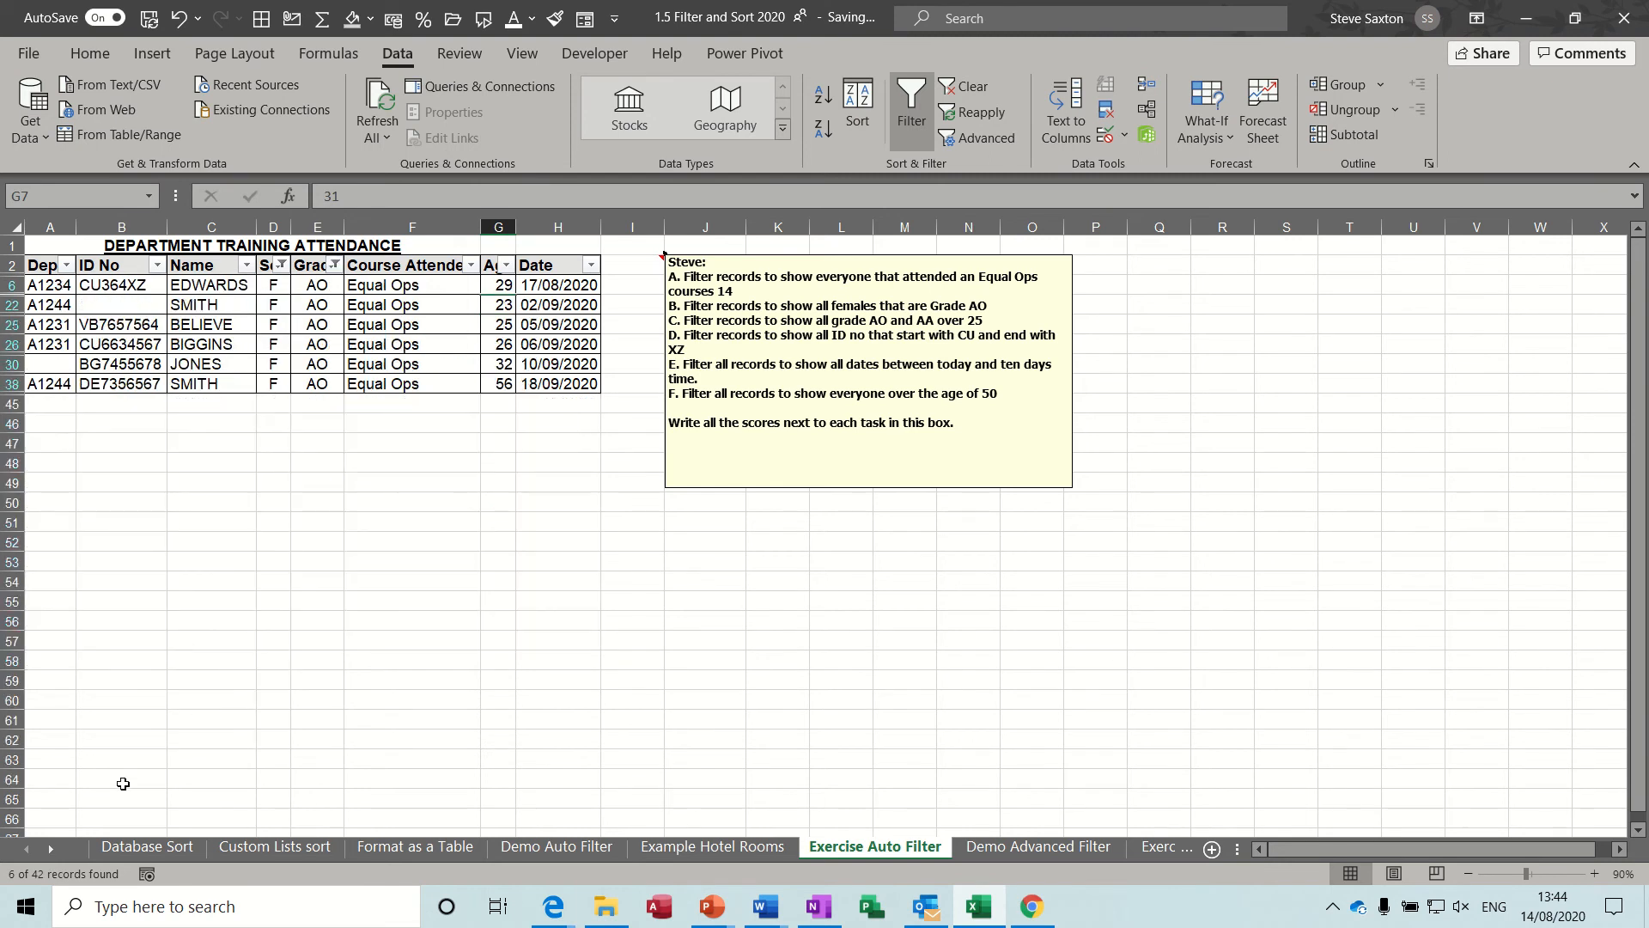
Write the score 6 next to task B in the exercise note and clear the sex and grade filters.
left_click(992, 305)
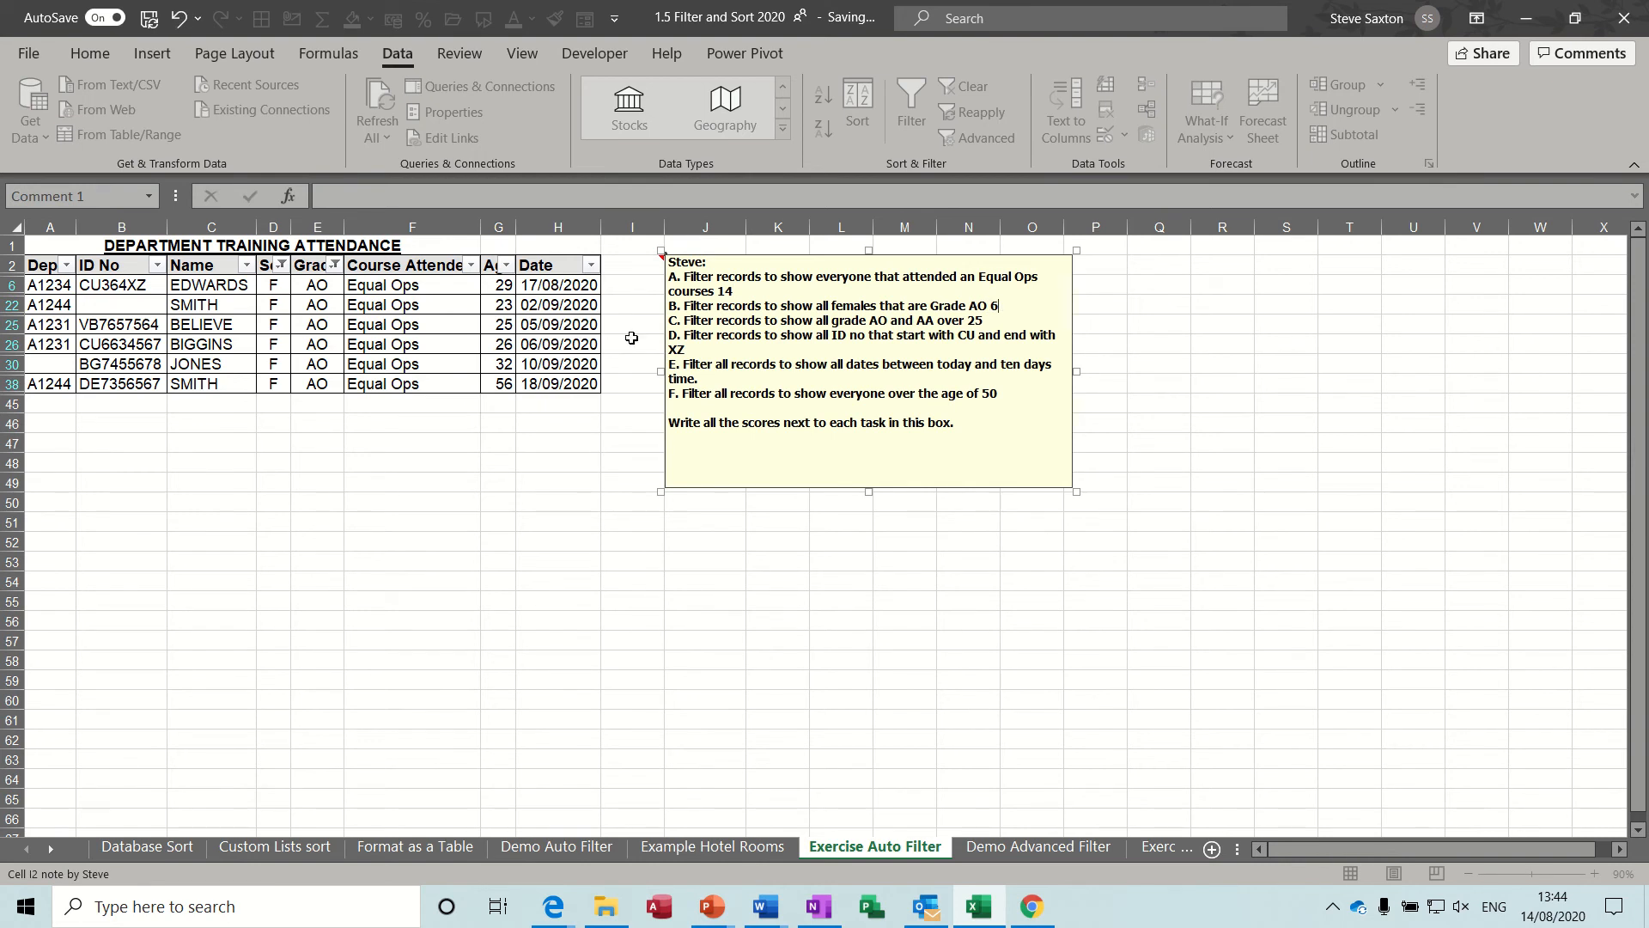
left_click(421, 340)
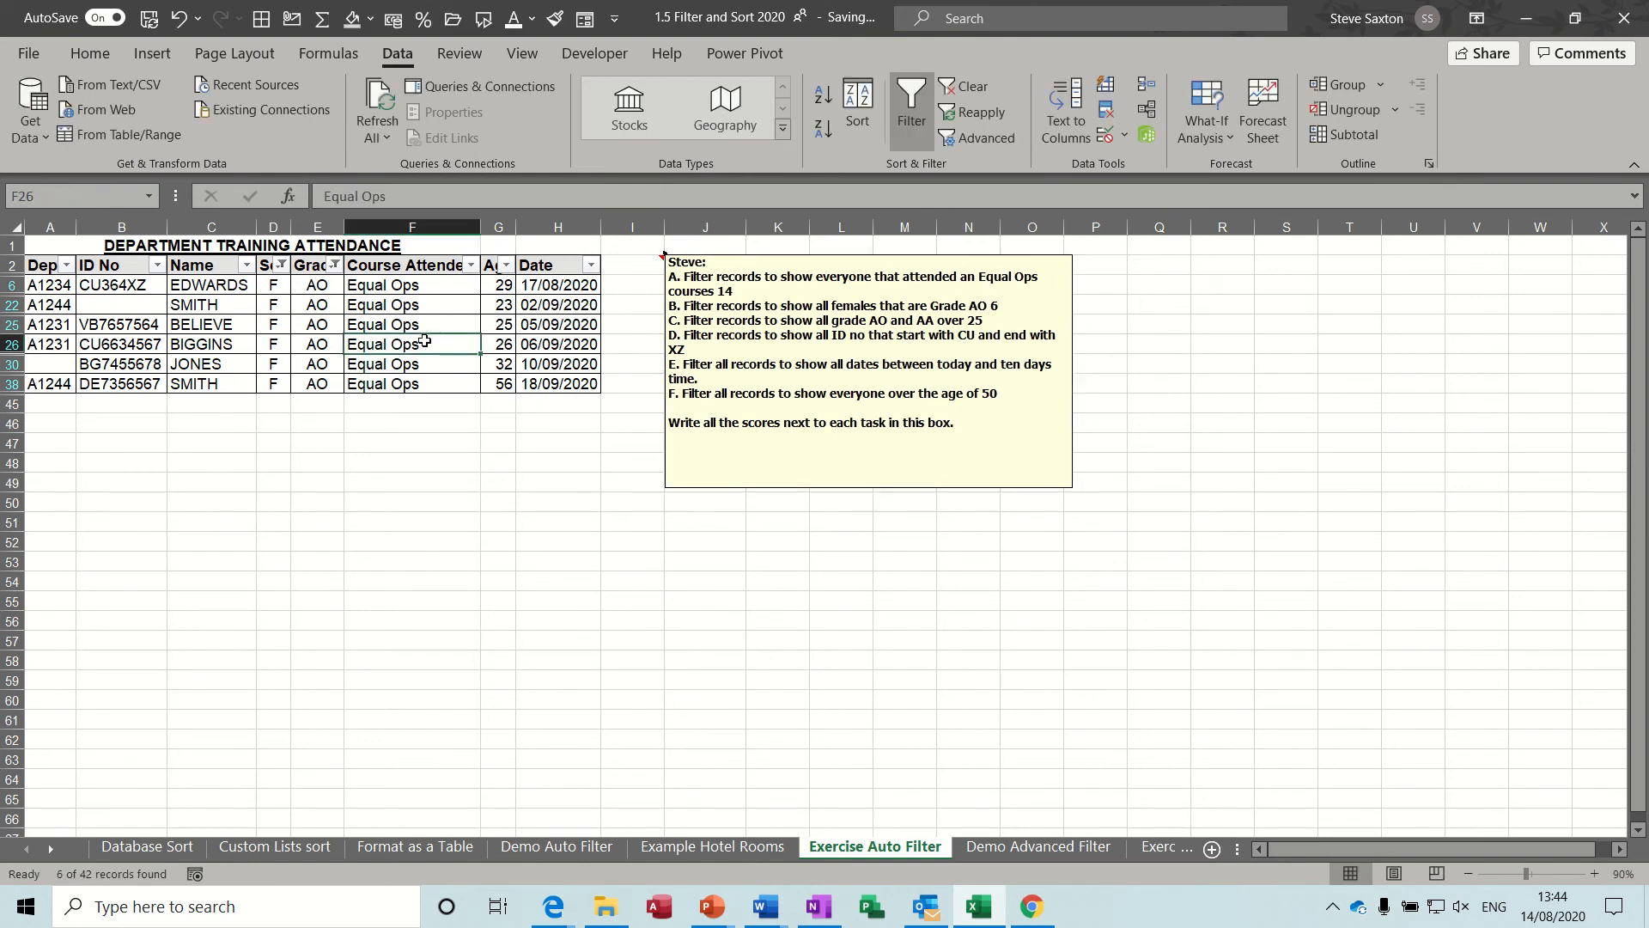
left_click(972, 89)
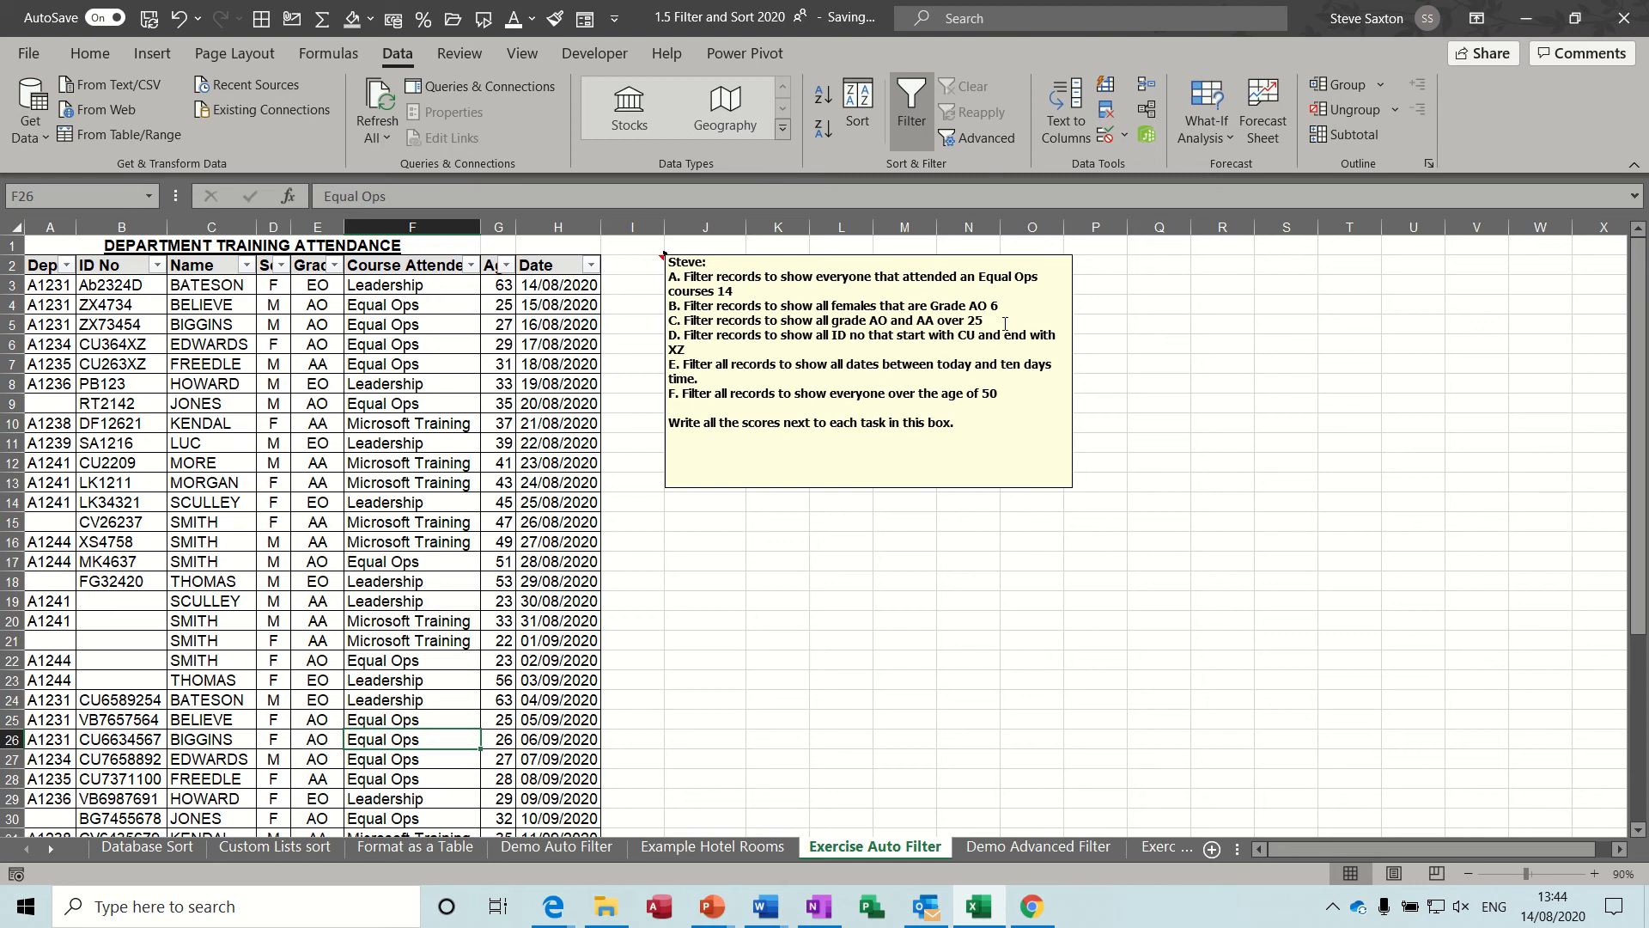
Filter the Grade column to show only AA and AO by excluding EO.
left_click(334, 266)
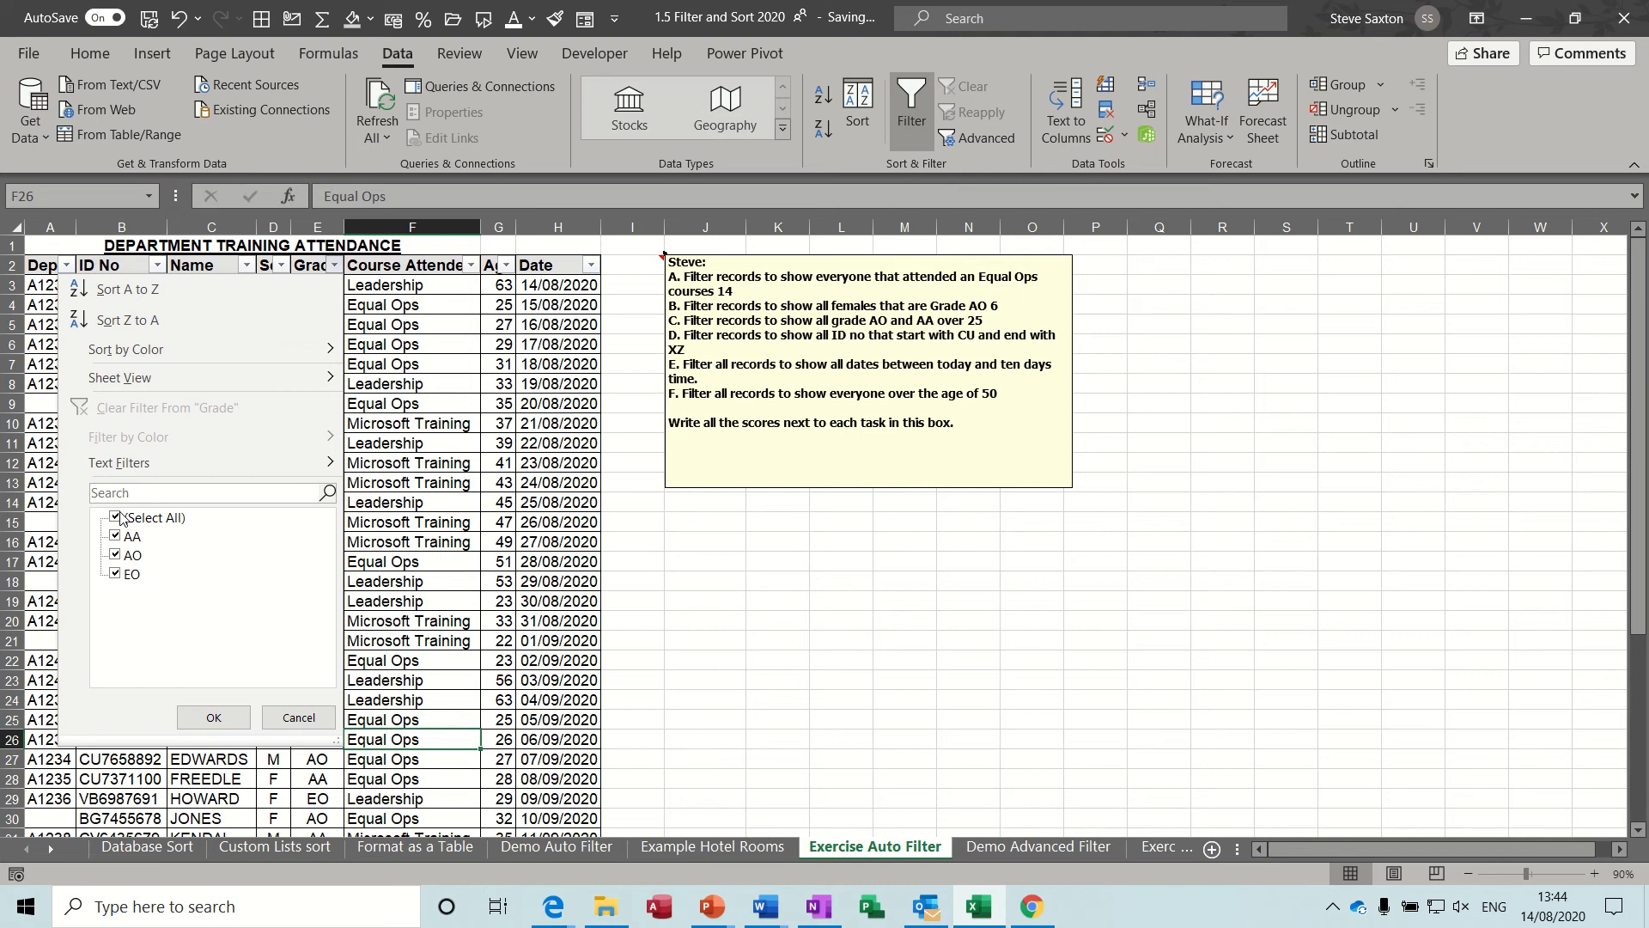
left_click(115, 574)
left_click(213, 717)
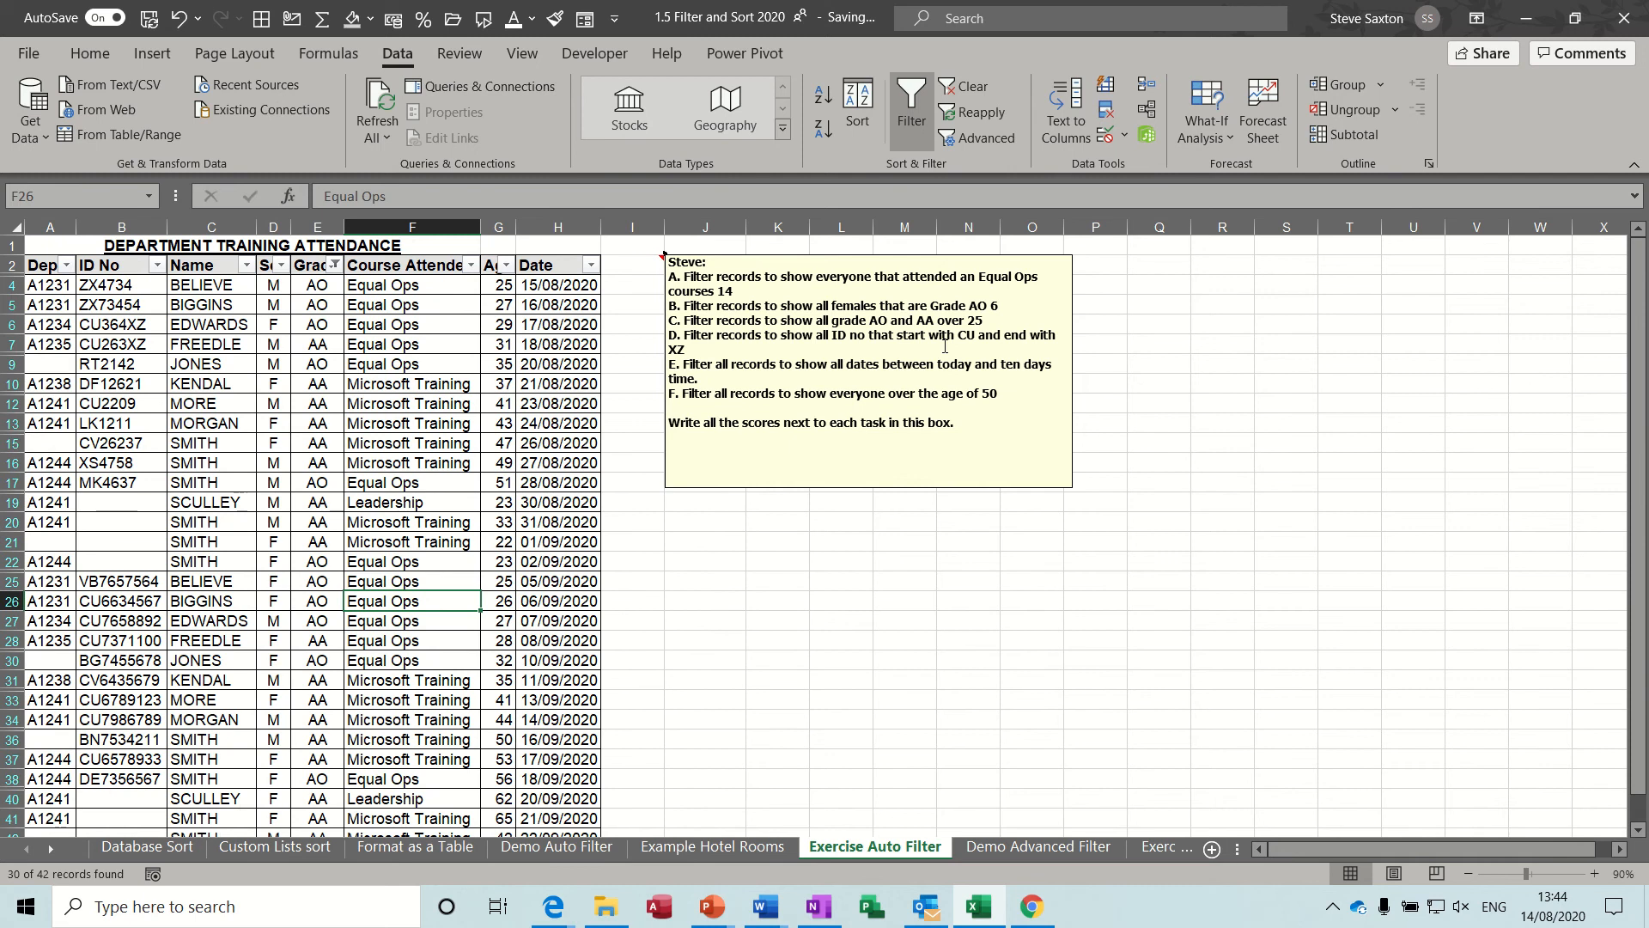
left_click(591, 265)
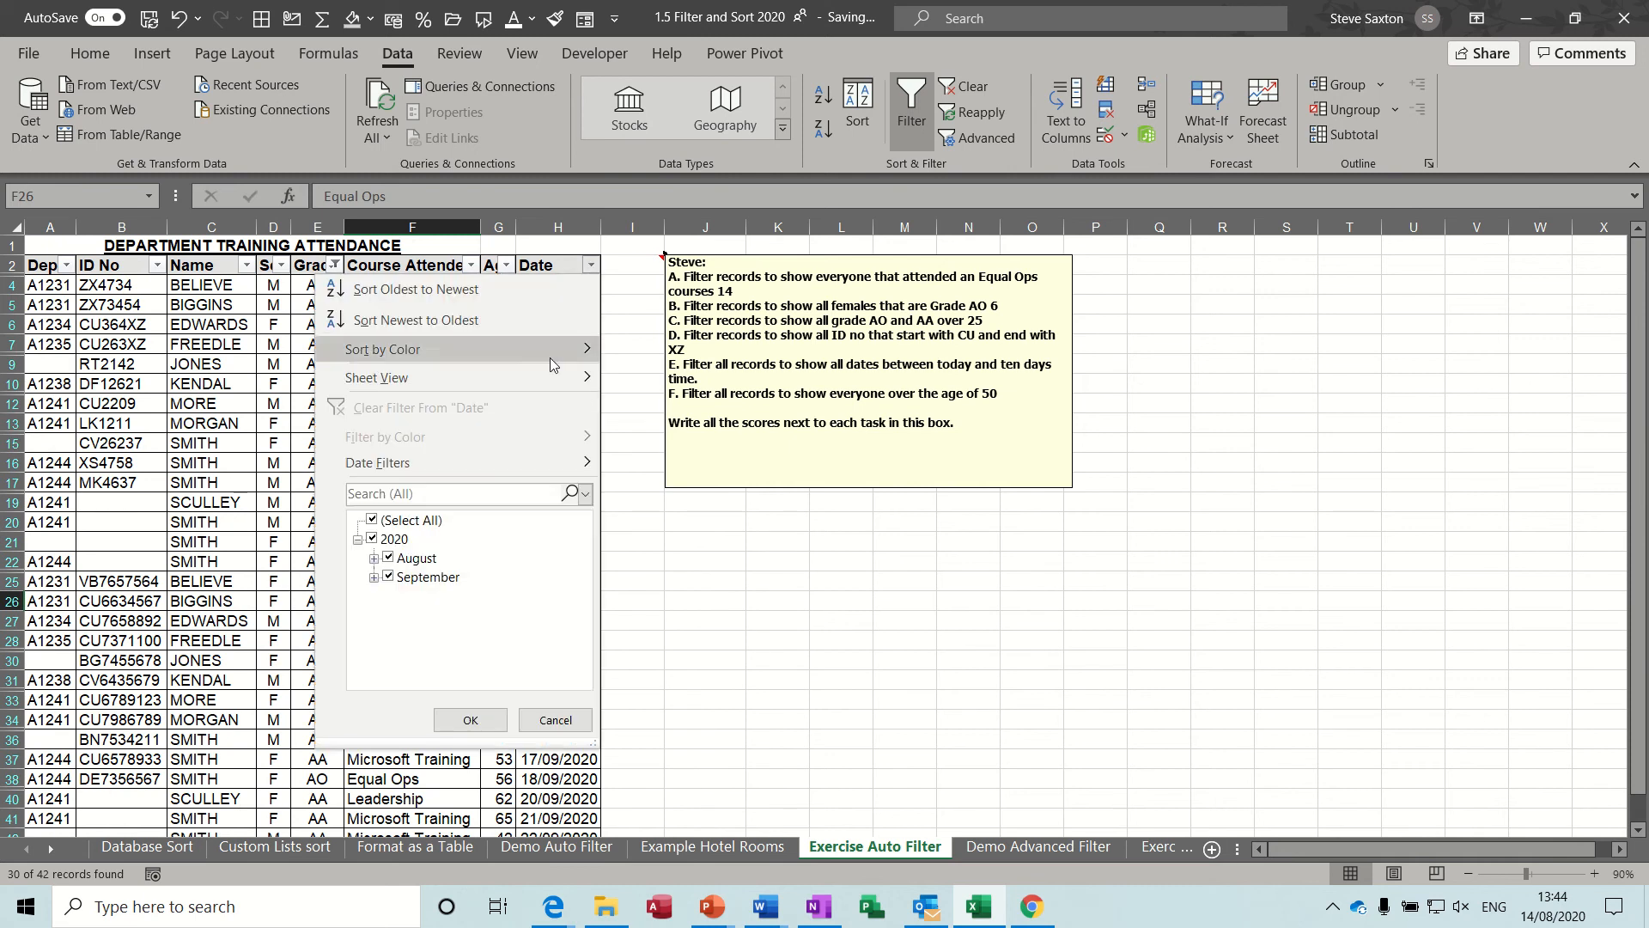
mouse_move(498, 462)
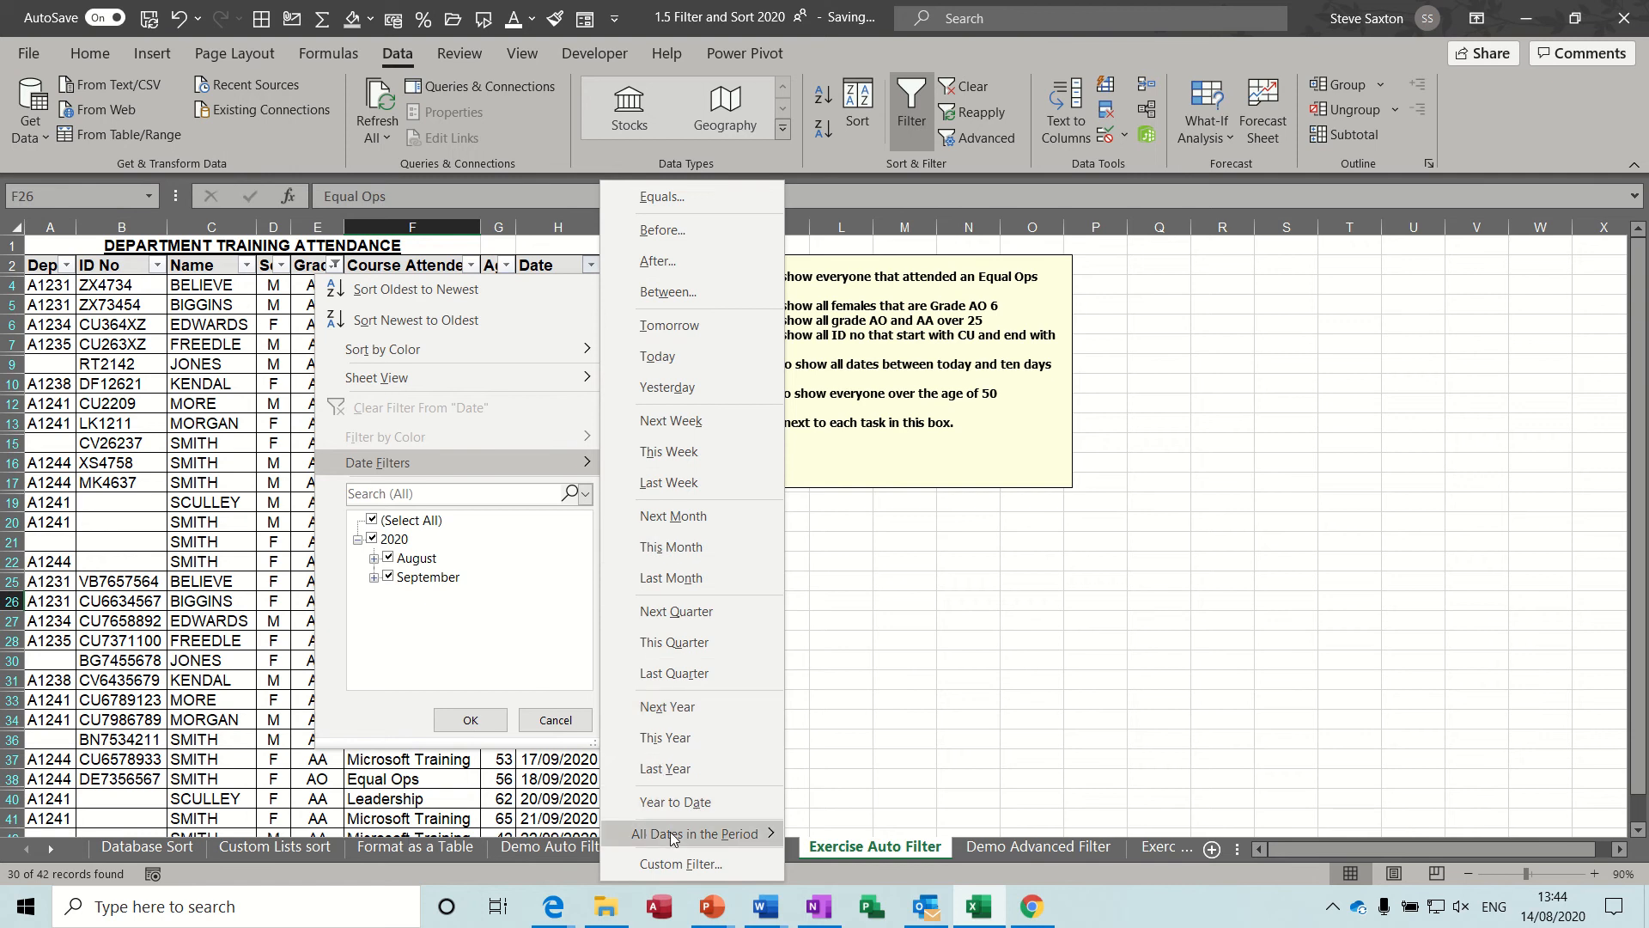
left_click(671, 863)
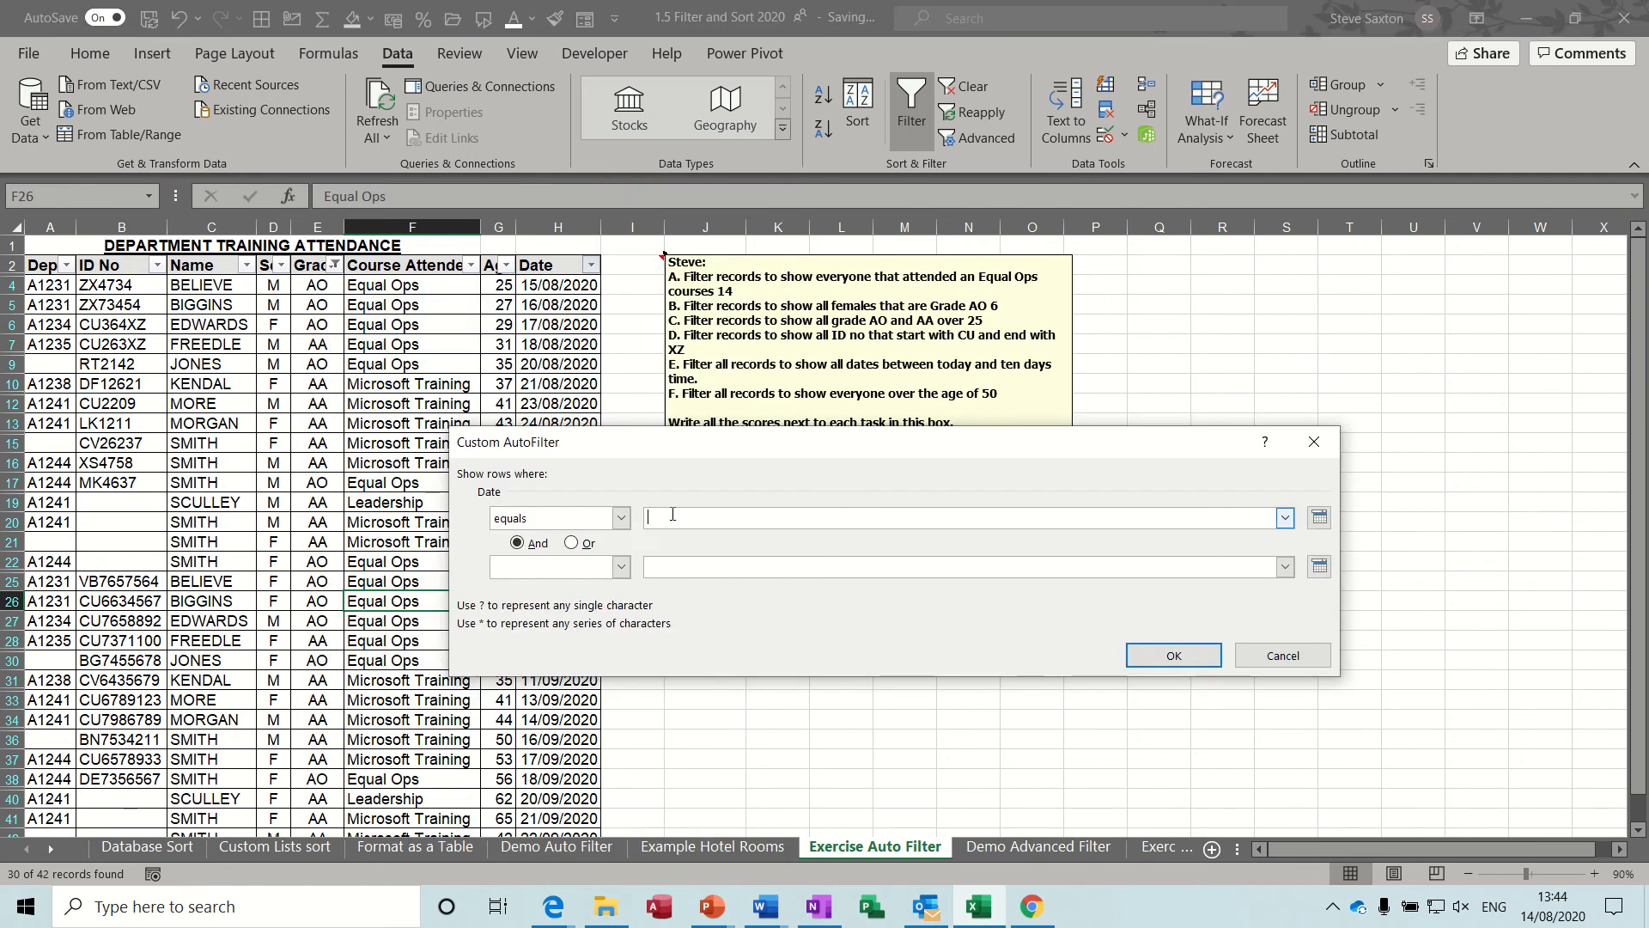
left_click(620, 518)
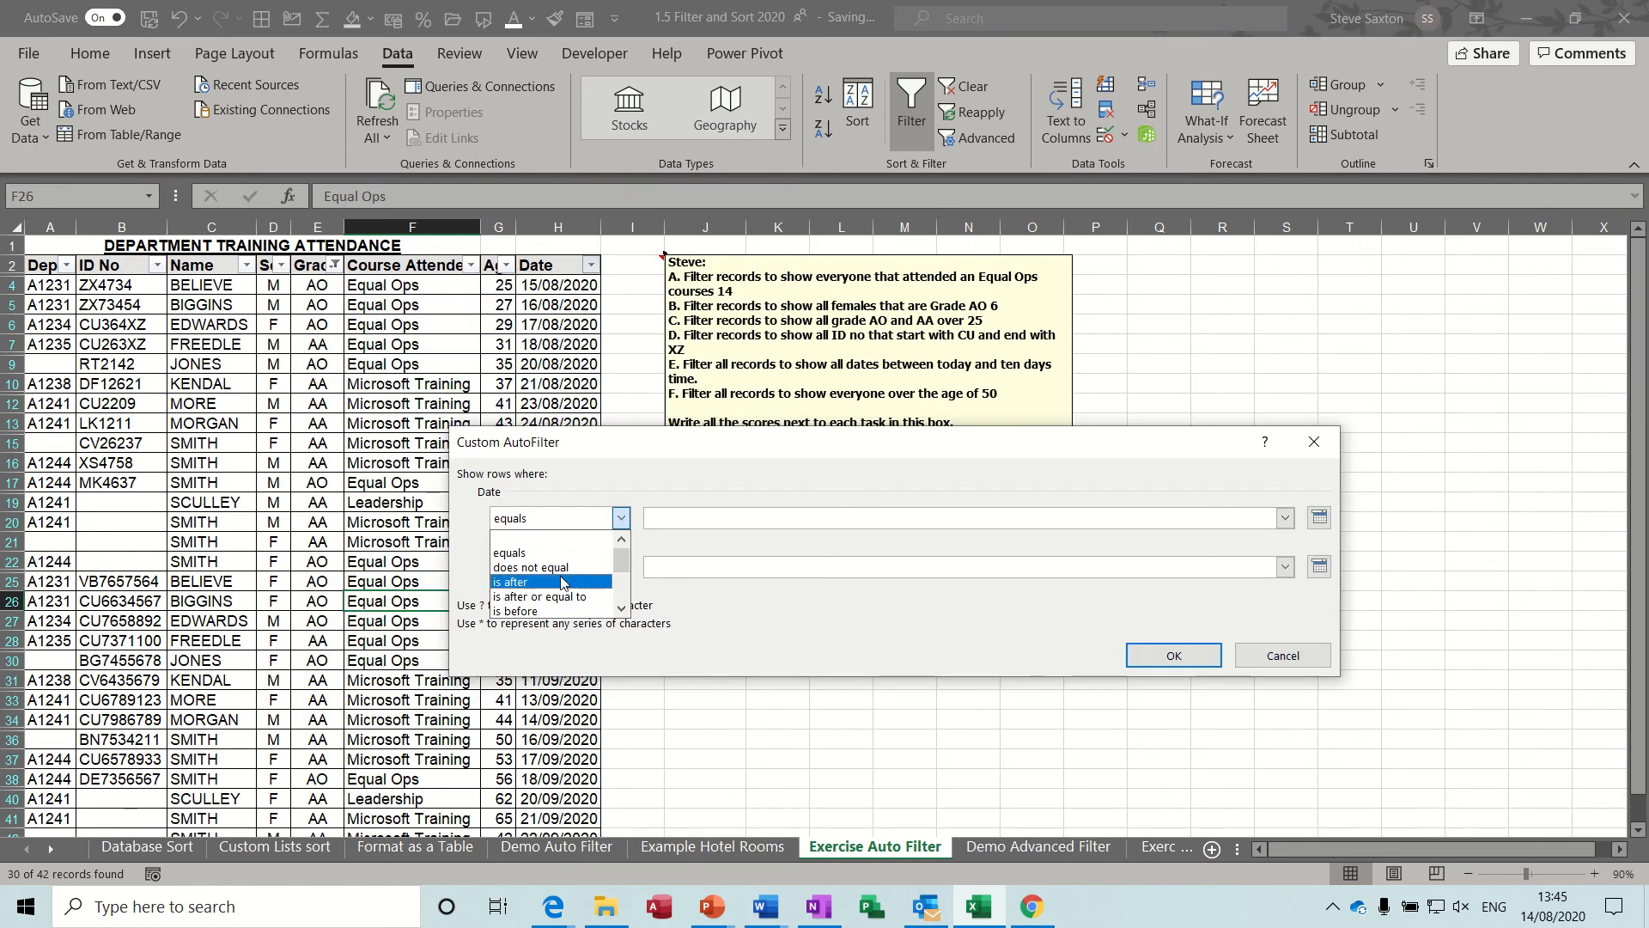
left_click(621, 609)
left_click(621, 613)
left_click(621, 613)
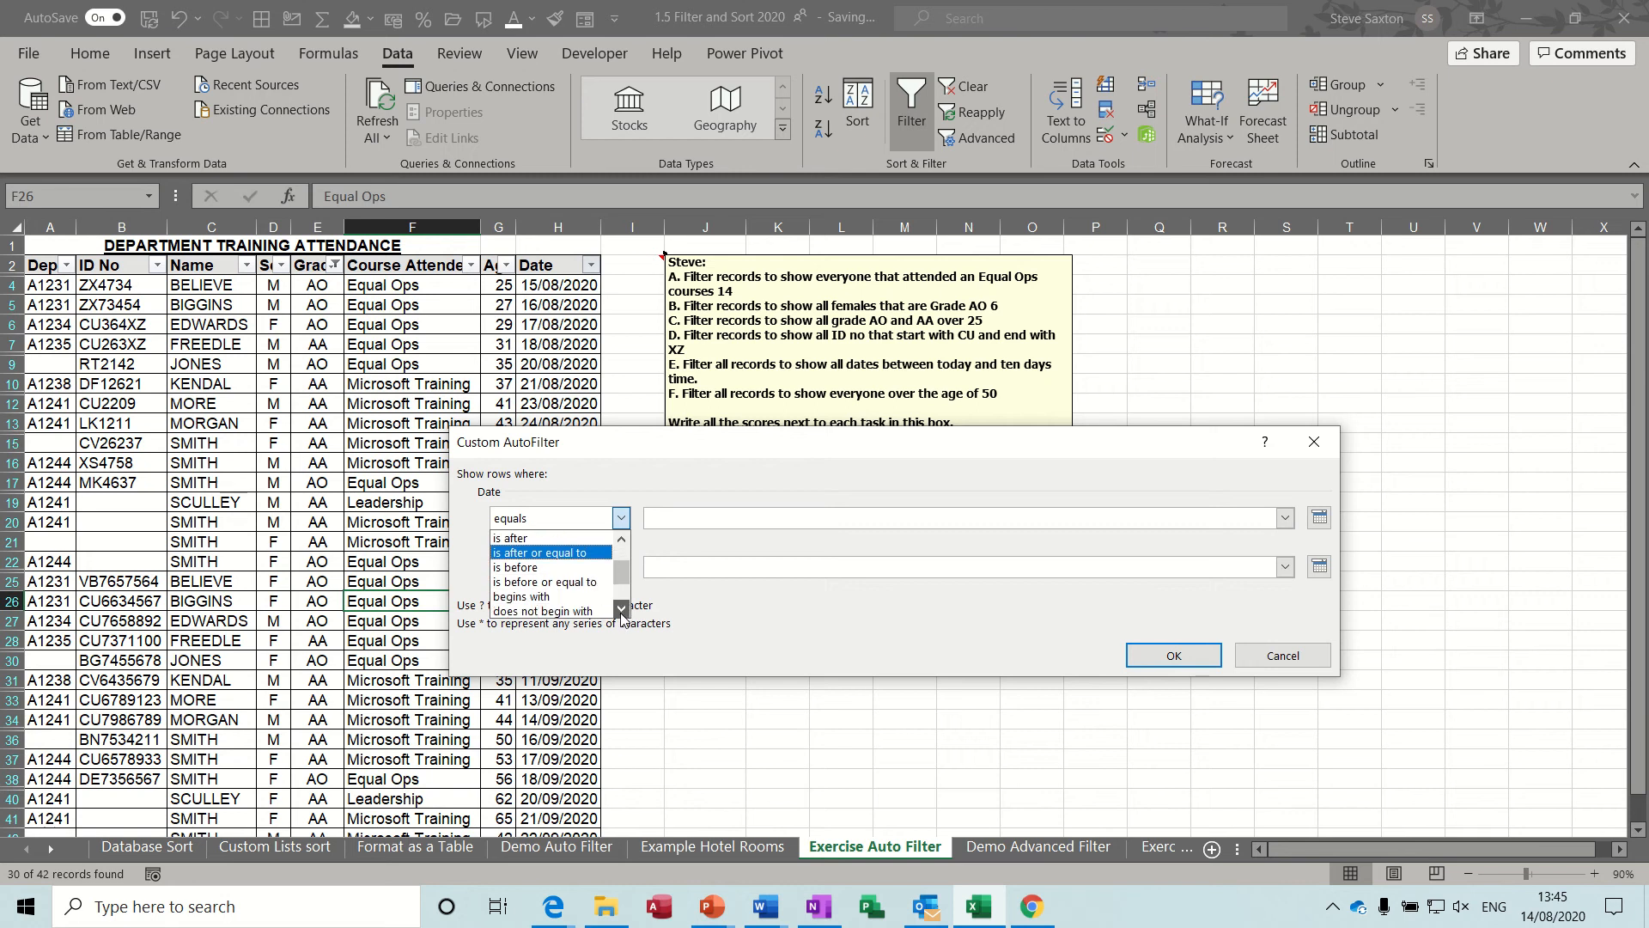
left_click(621, 613)
left_click(621, 612)
left_click(621, 612)
left_click(621, 612)
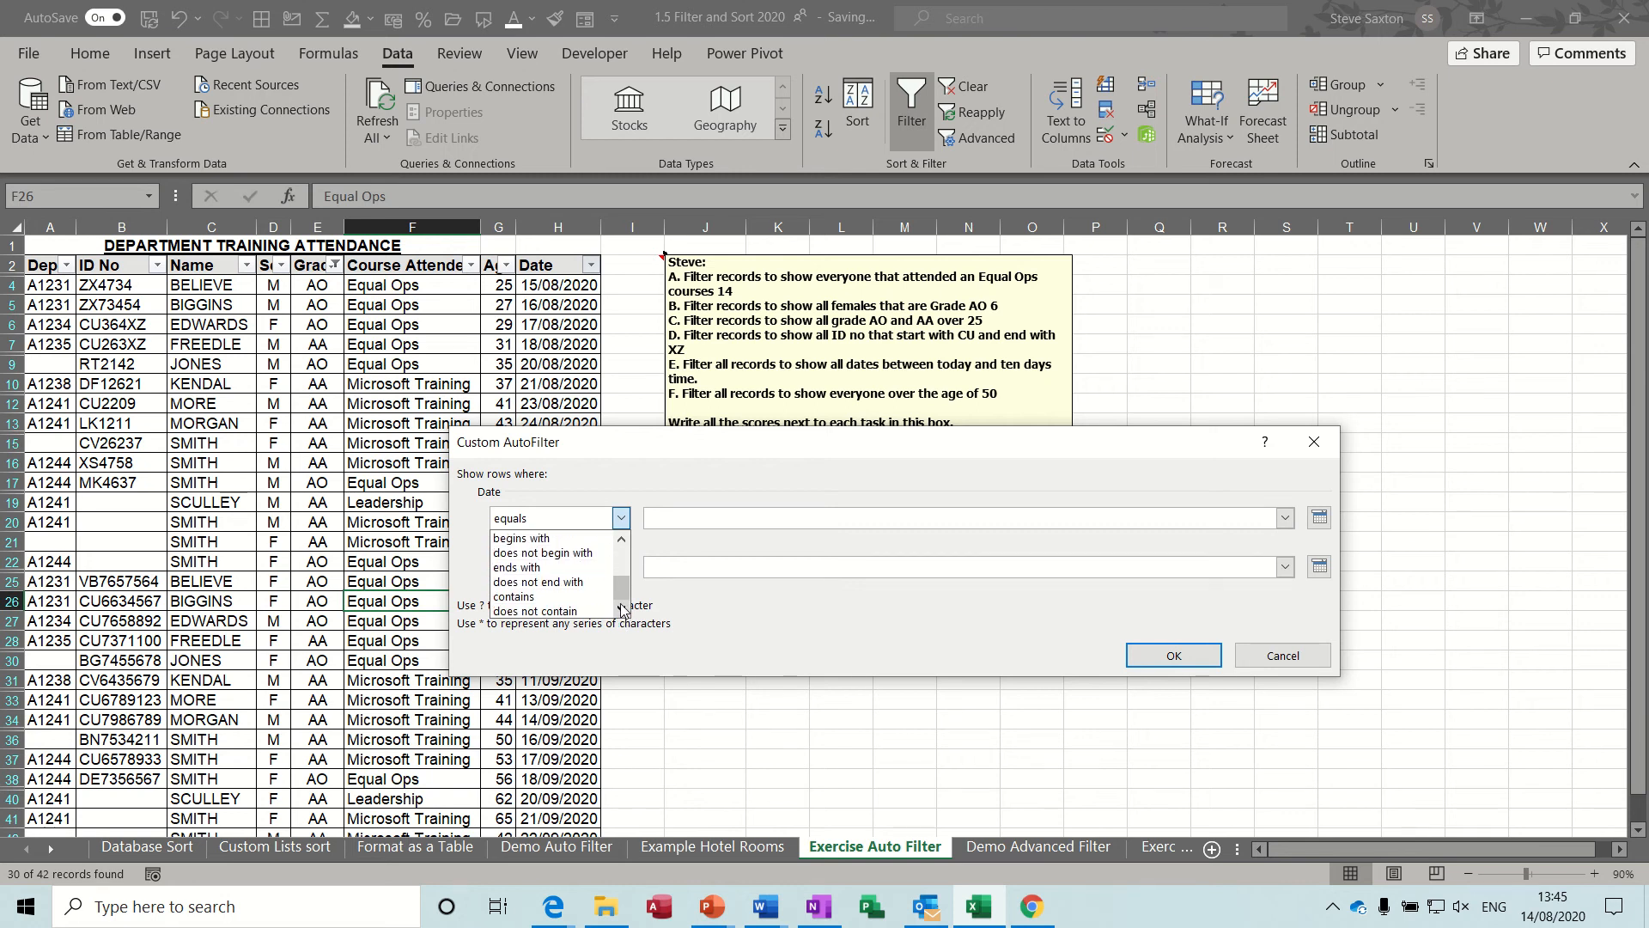
left_click(621, 538)
left_click(621, 538)
left_click(621, 538)
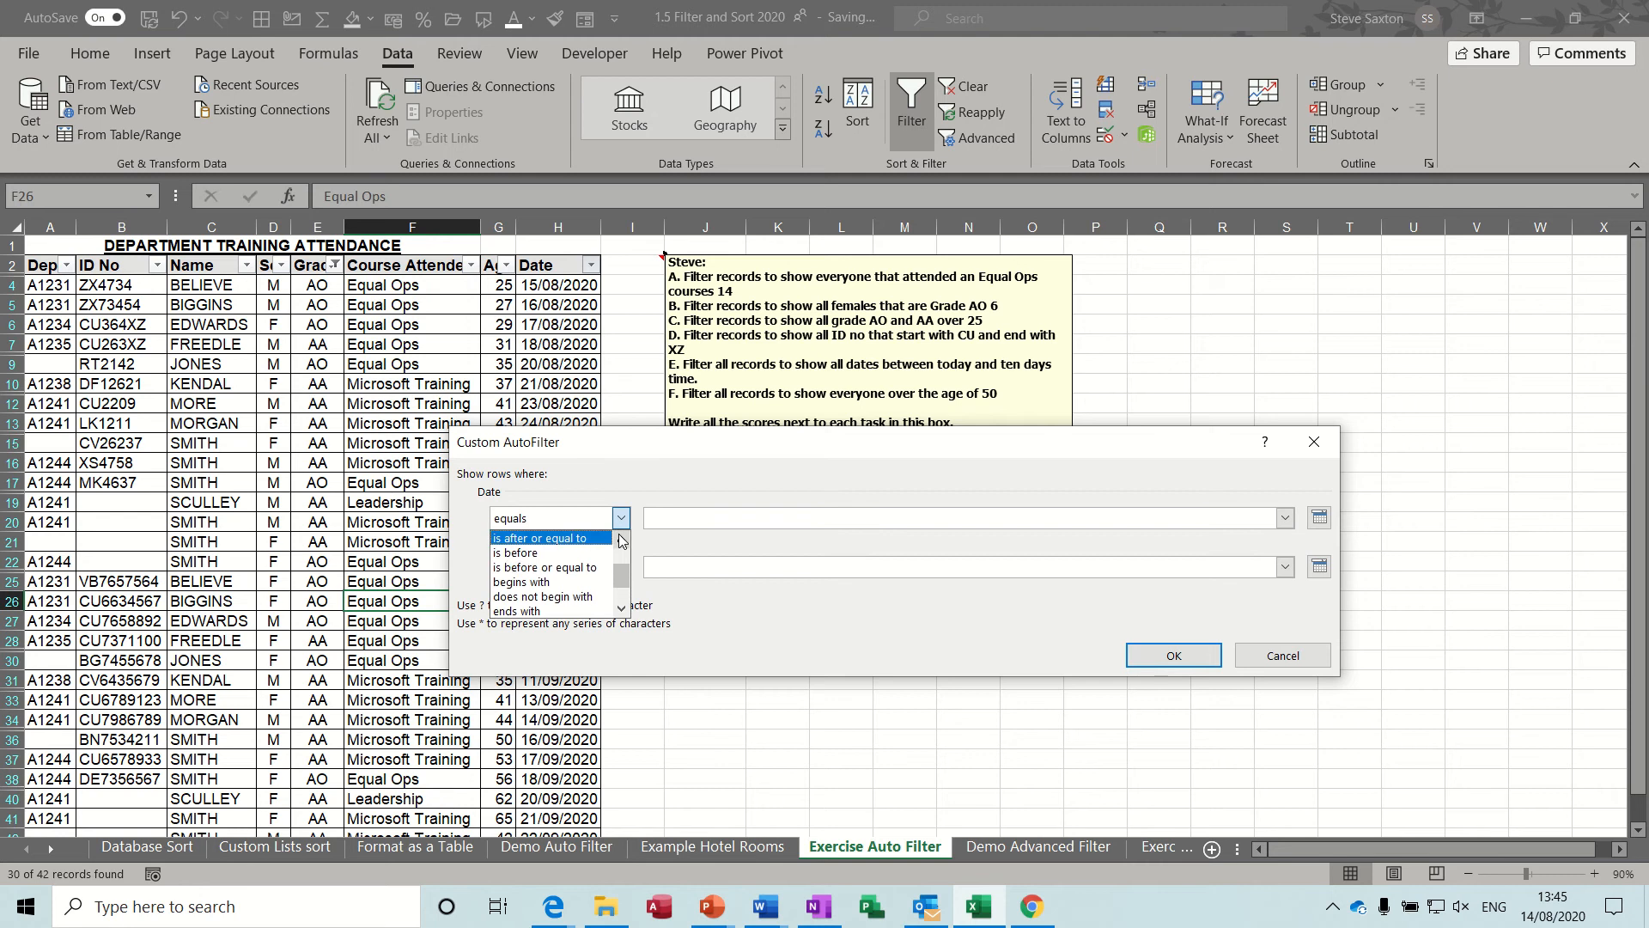
left_click(621, 539)
left_click(621, 539)
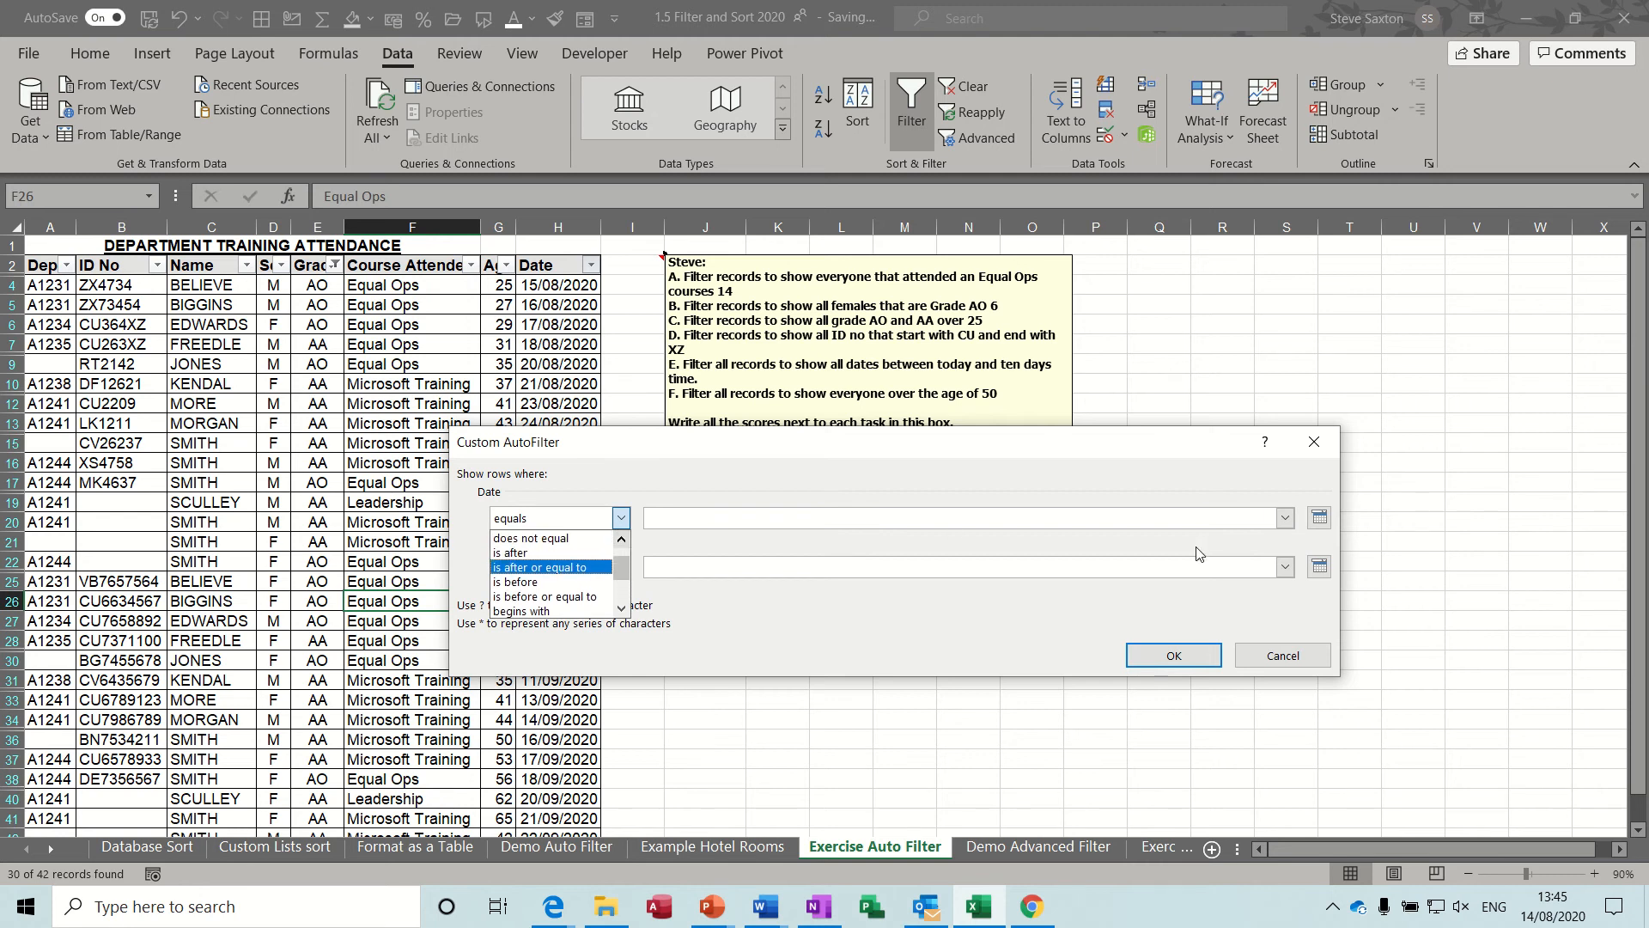
left_click(1280, 654)
left_click(1280, 654)
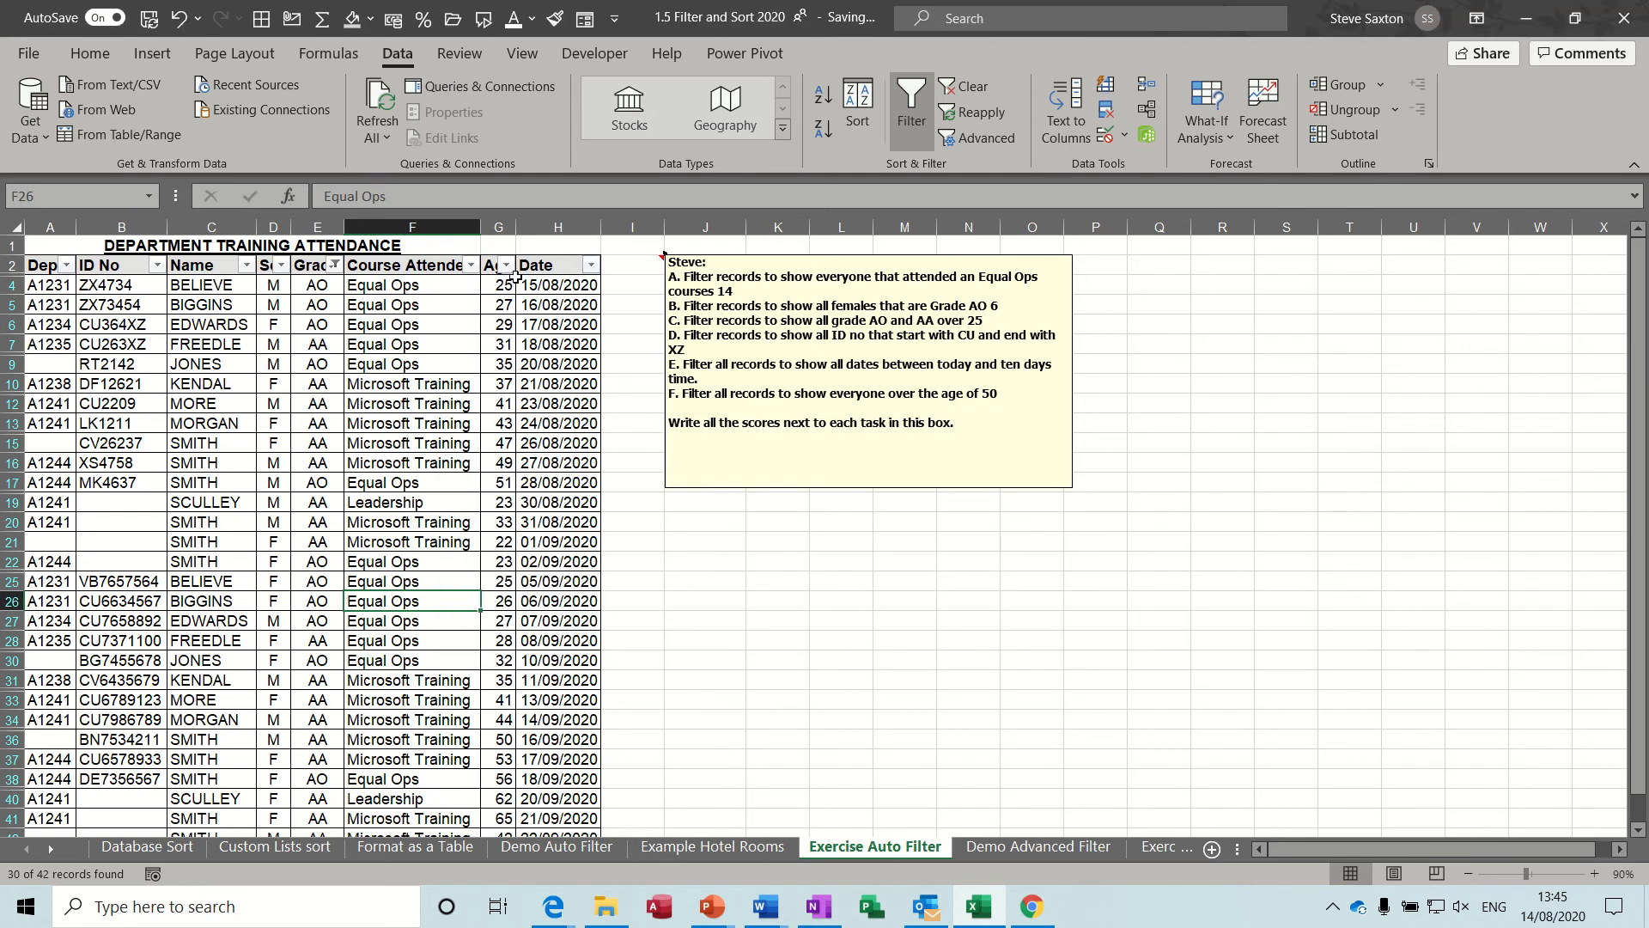
Add a number filter on the Age column to show only ages greater than 25.
left_click(506, 265)
mouse_move(326, 468)
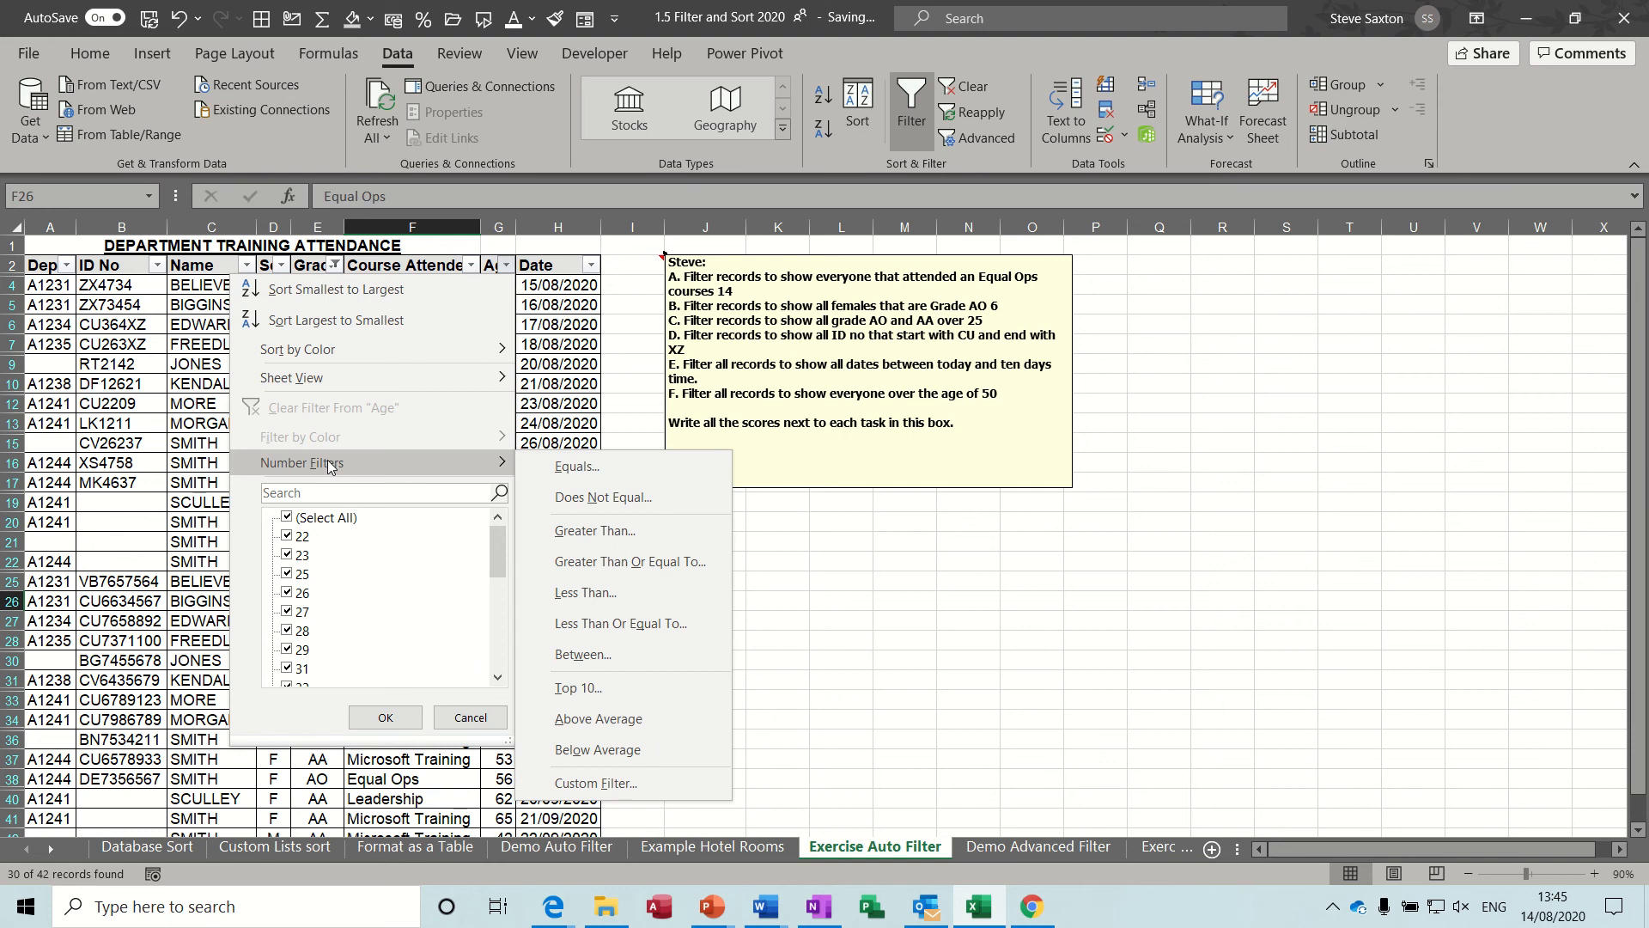
left_click(600, 536)
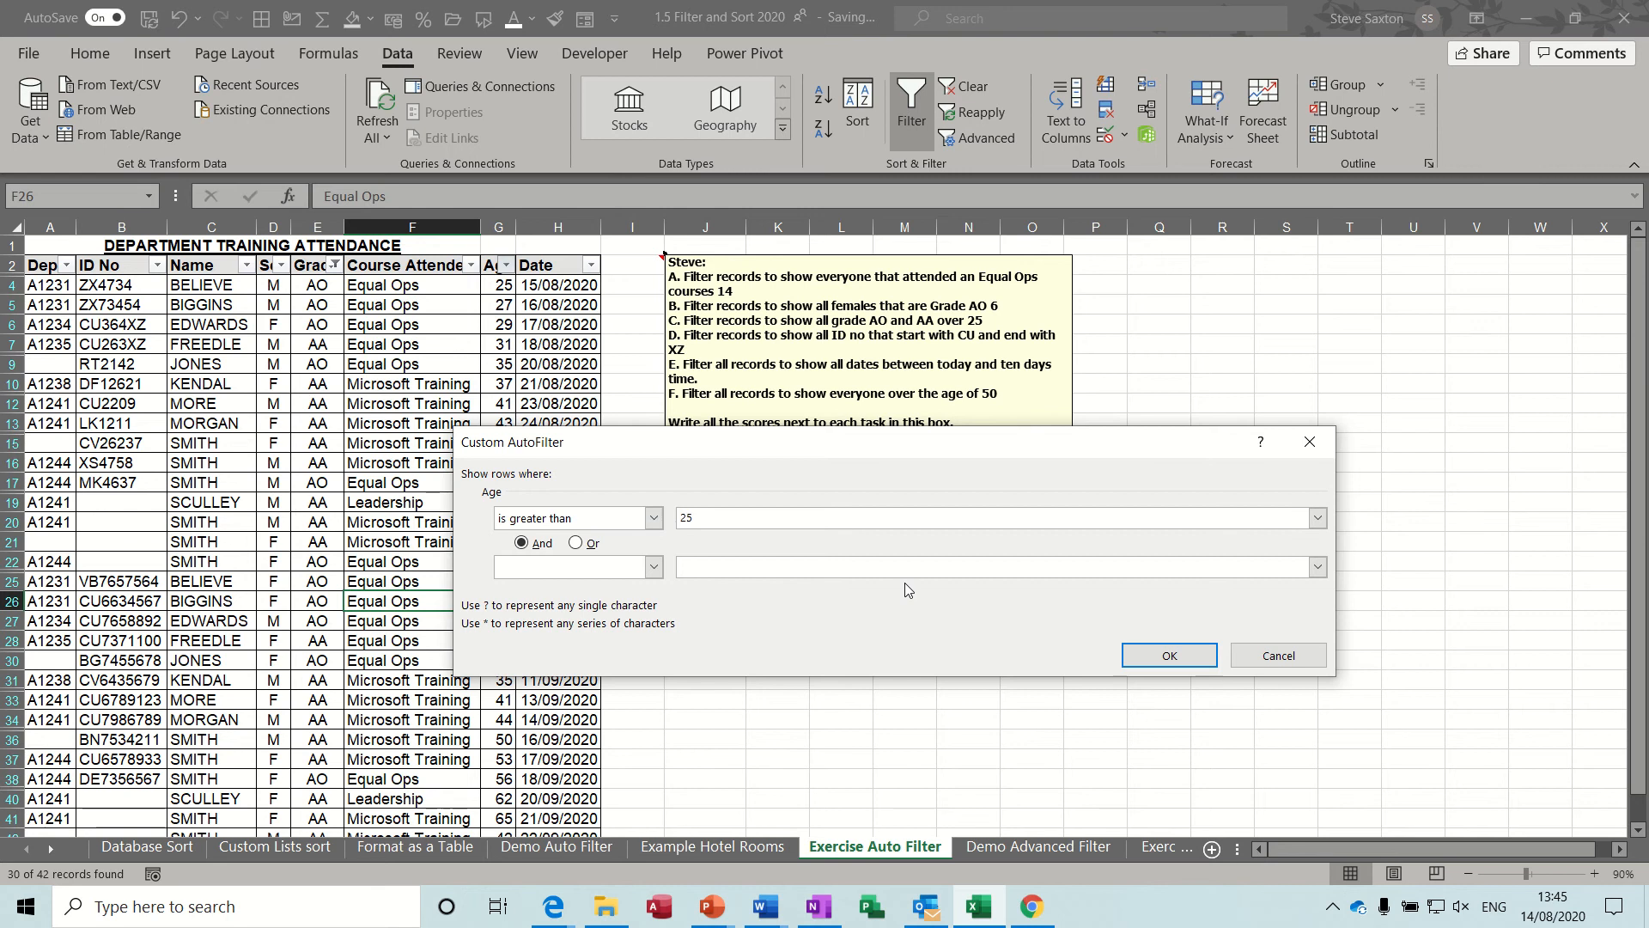
left_click(1148, 657)
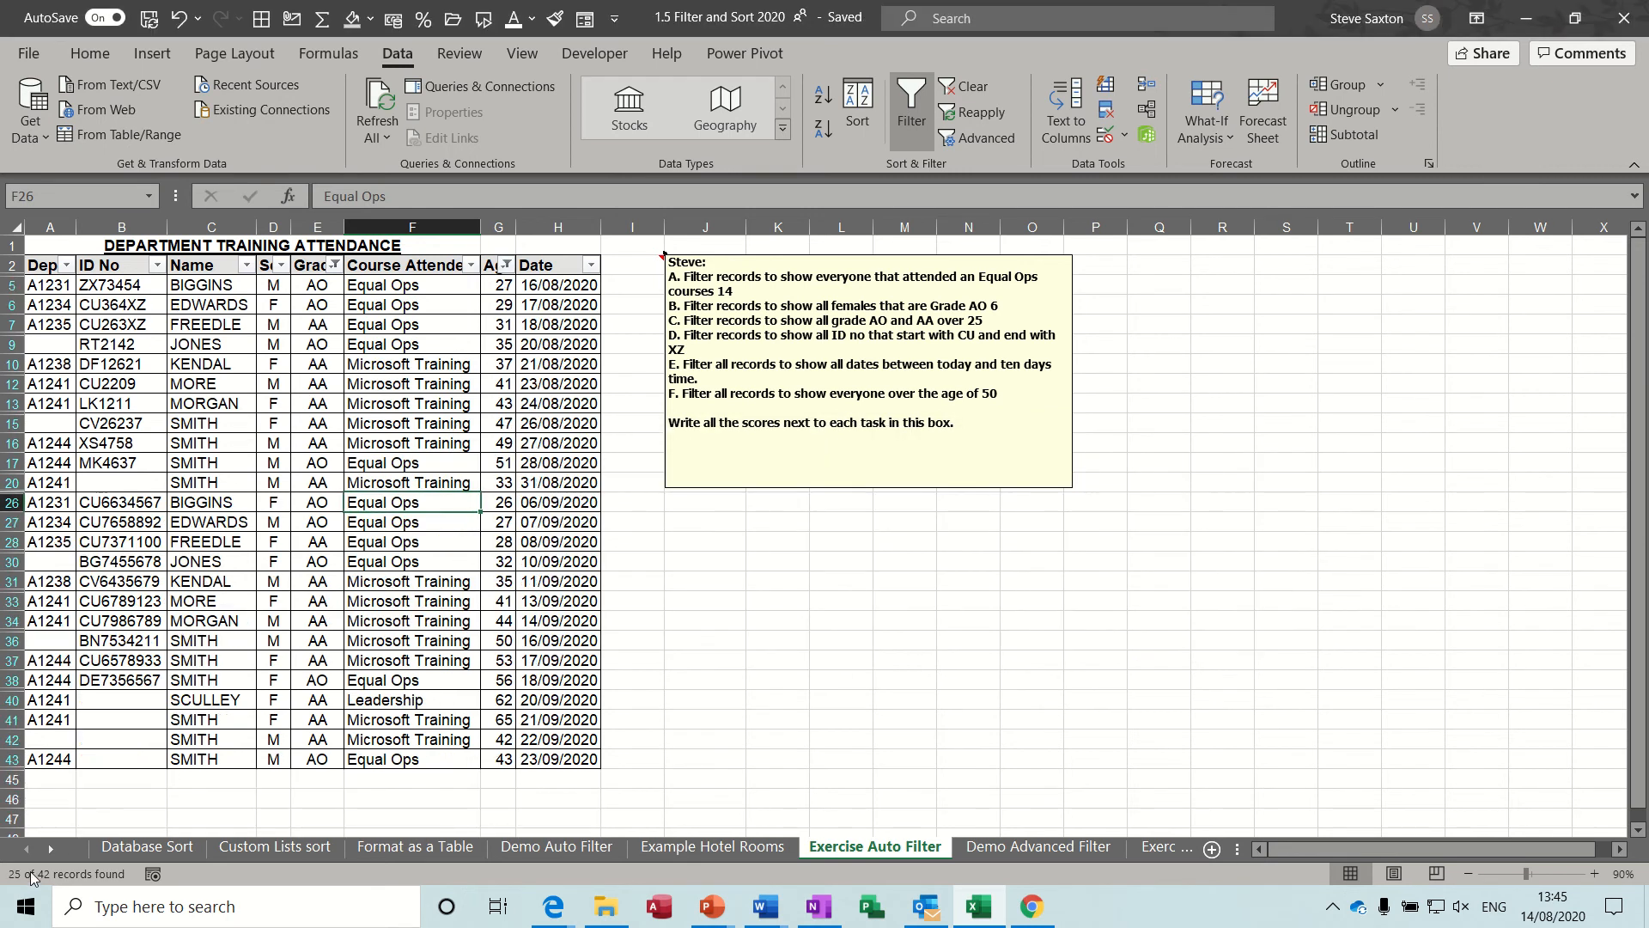
Open the exercise note for editing to record the score for task C.
left_click(1010, 318)
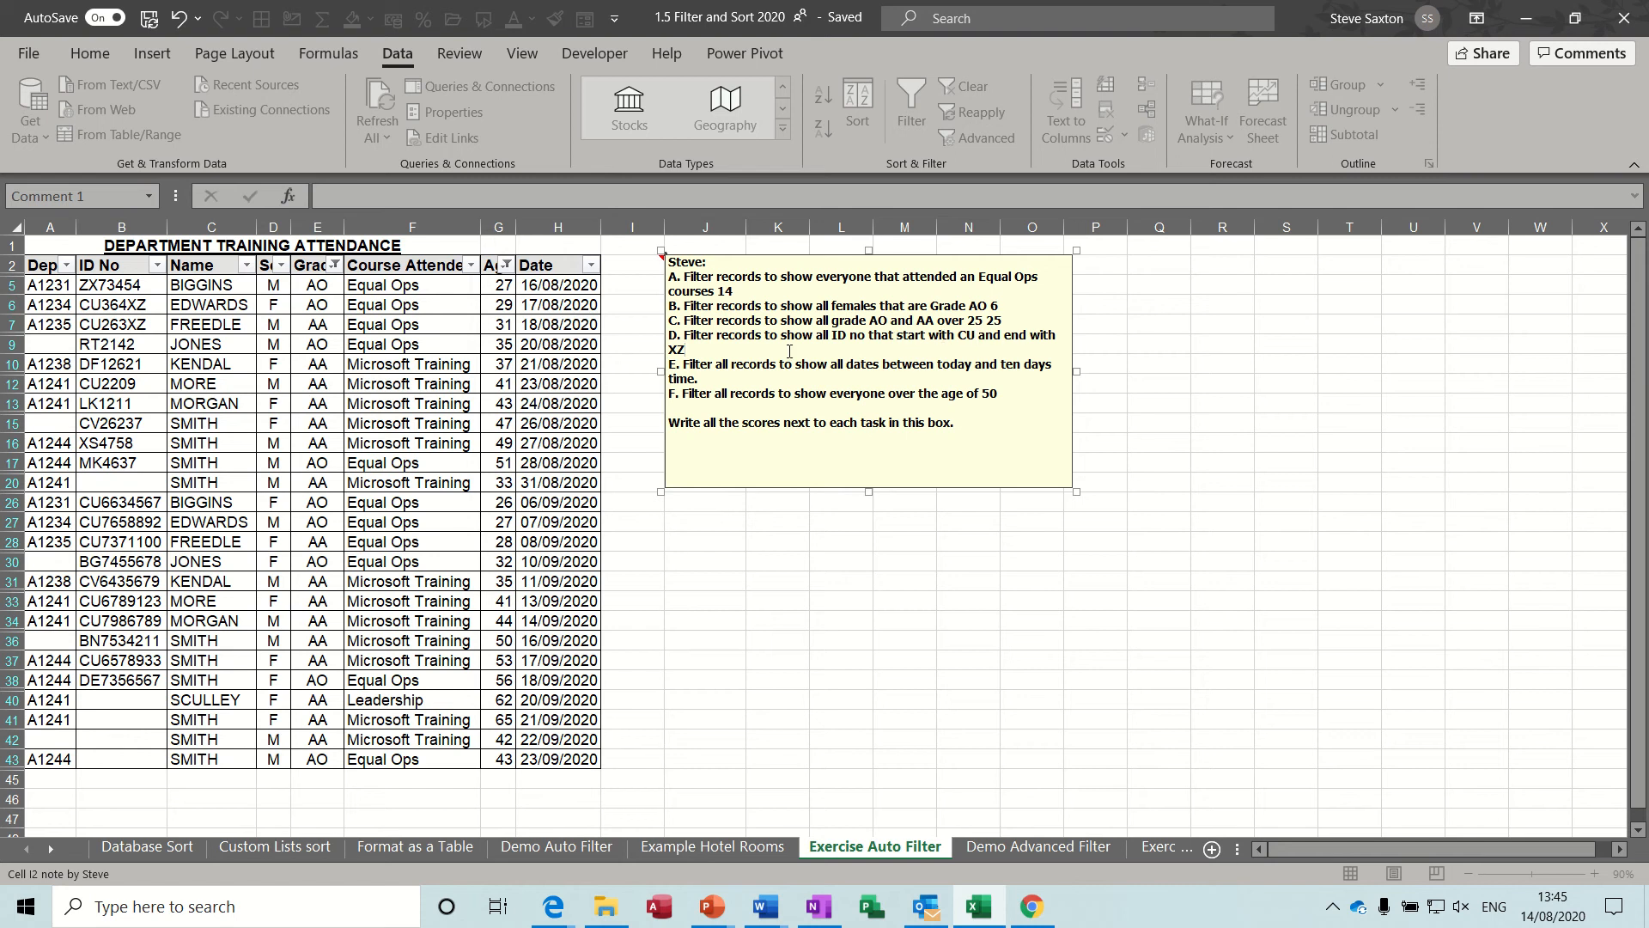
Start a custom text filter on the ID No column with the first condition set to begins with cu.
left_click(152, 272)
left_click(157, 265)
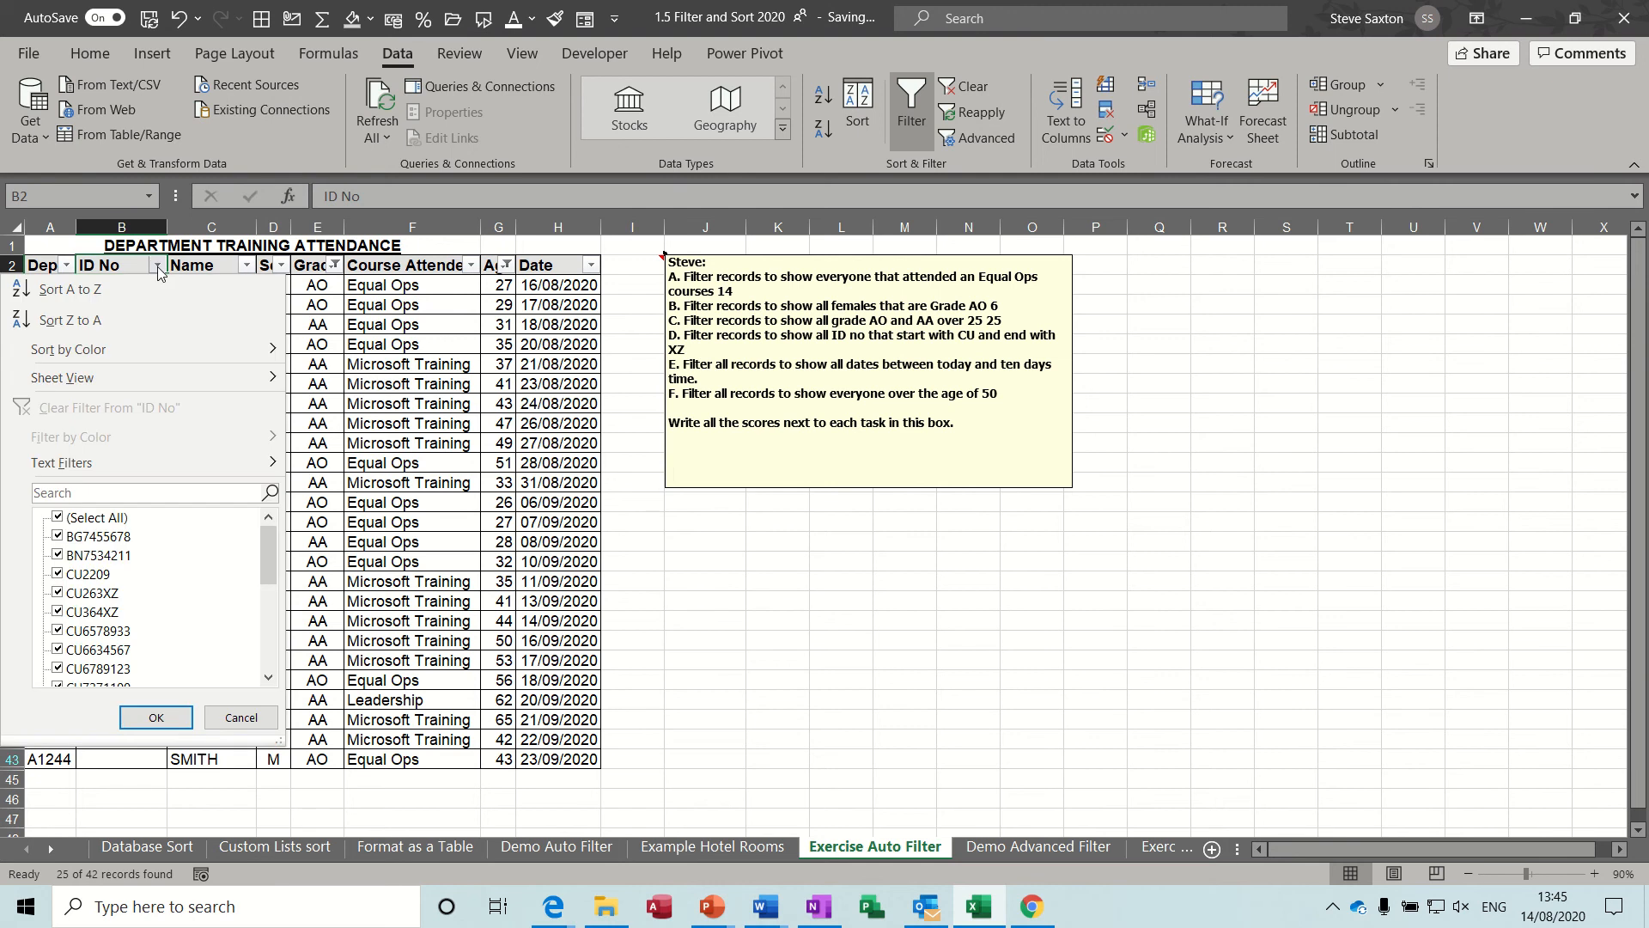
mouse_move(101, 463)
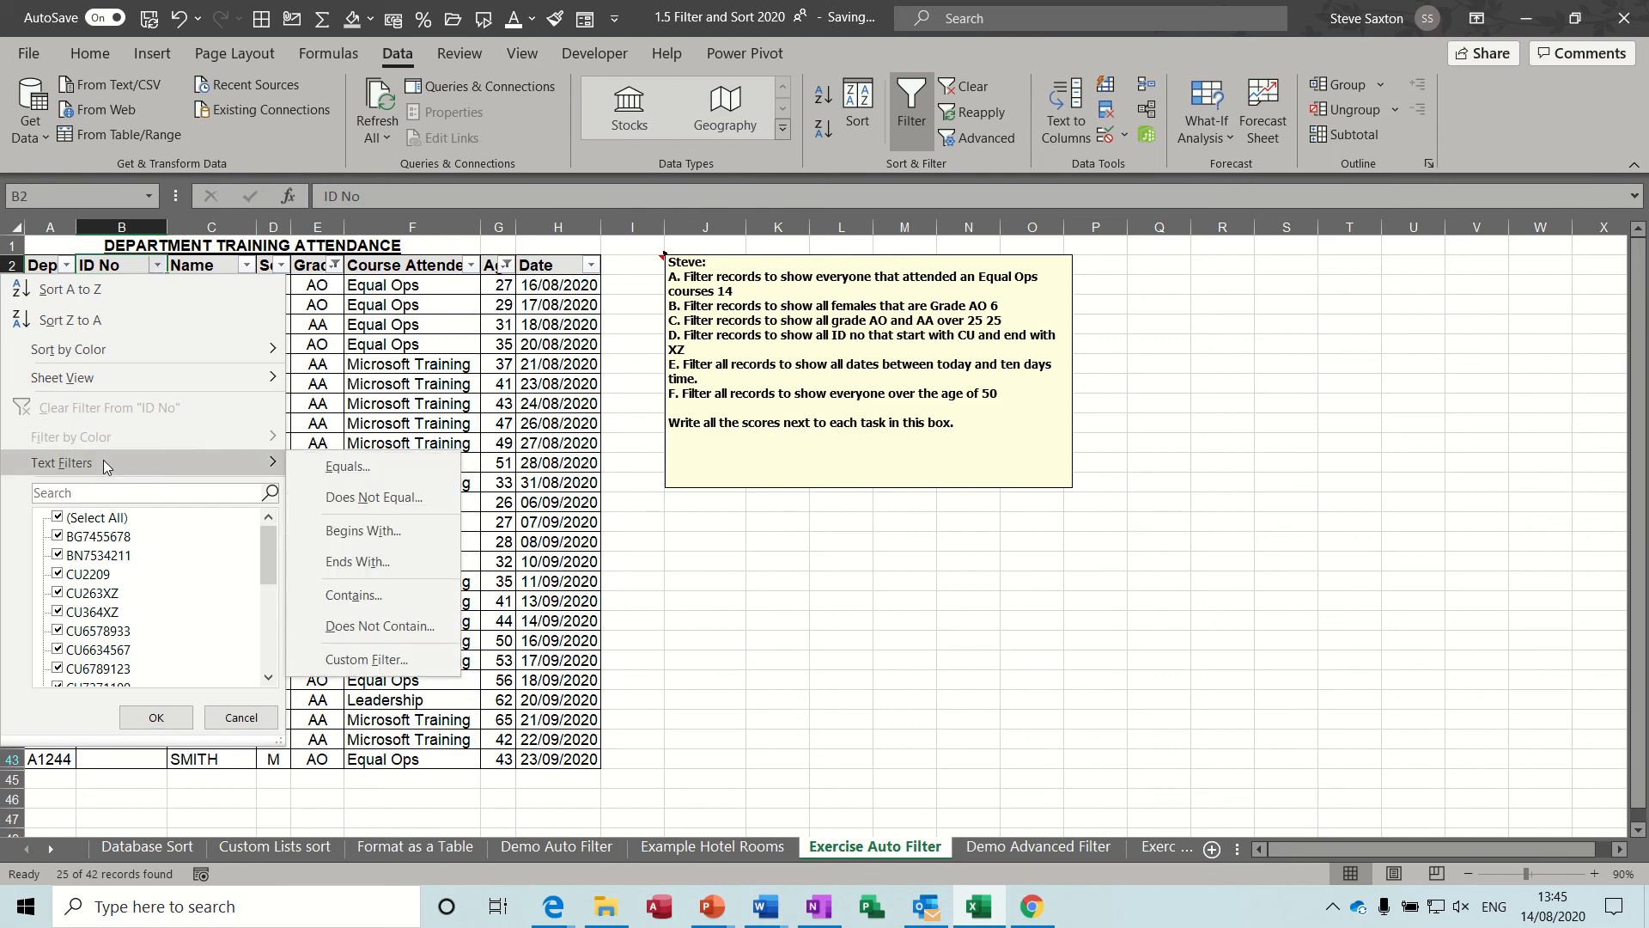
left_click(348, 660)
left_click(654, 518)
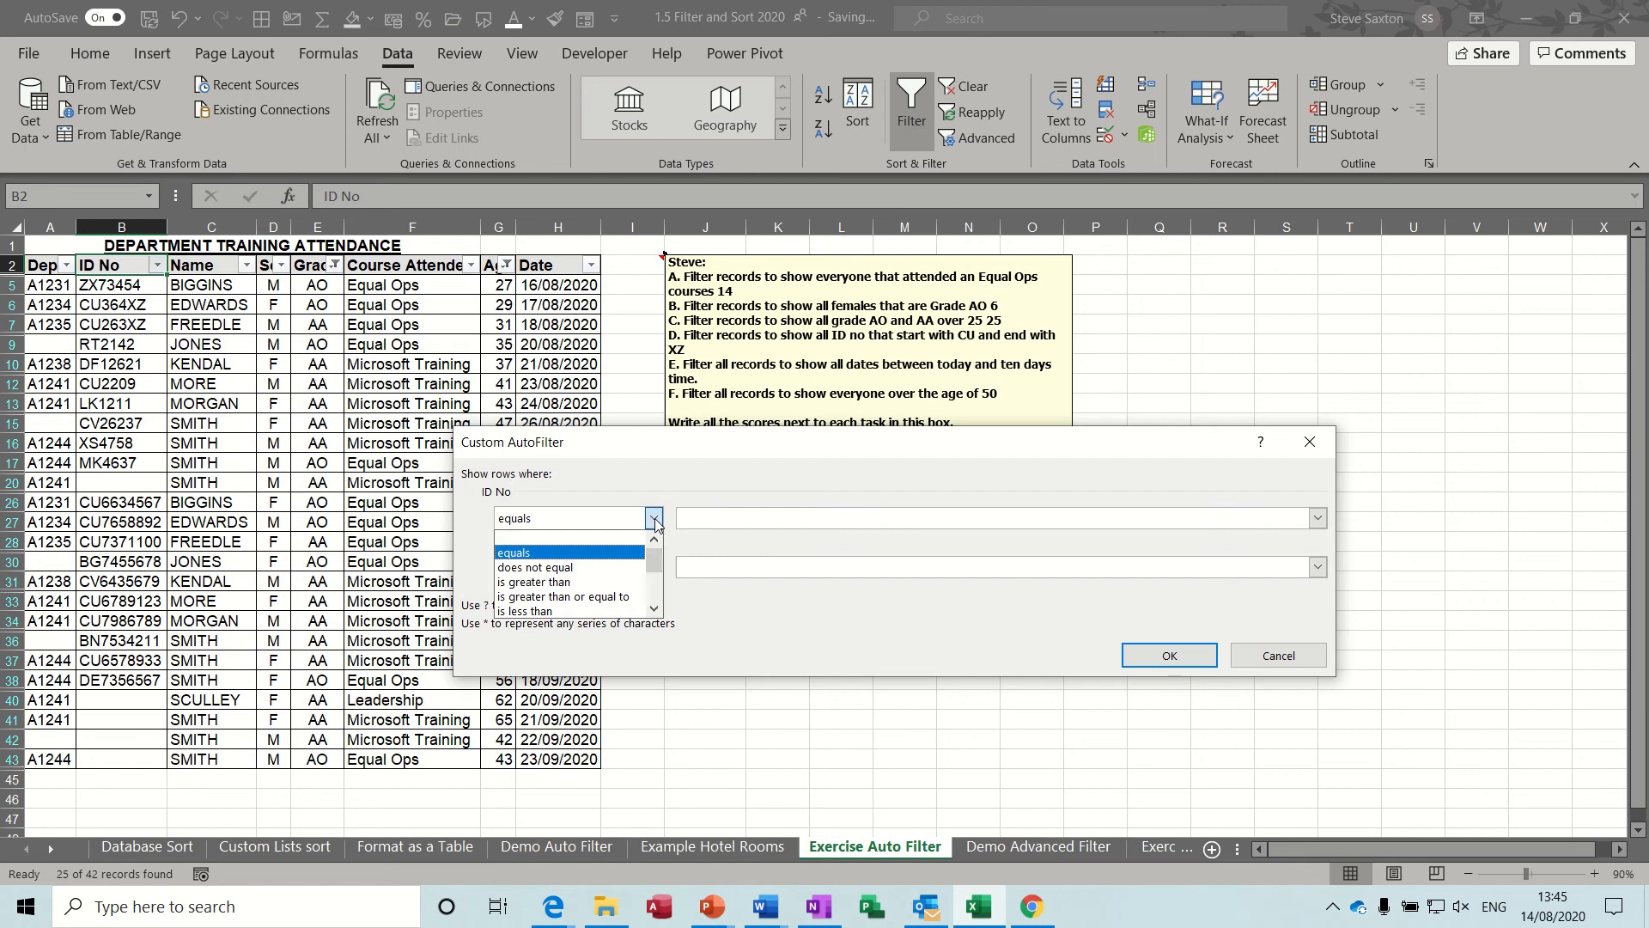
left_click(654, 609)
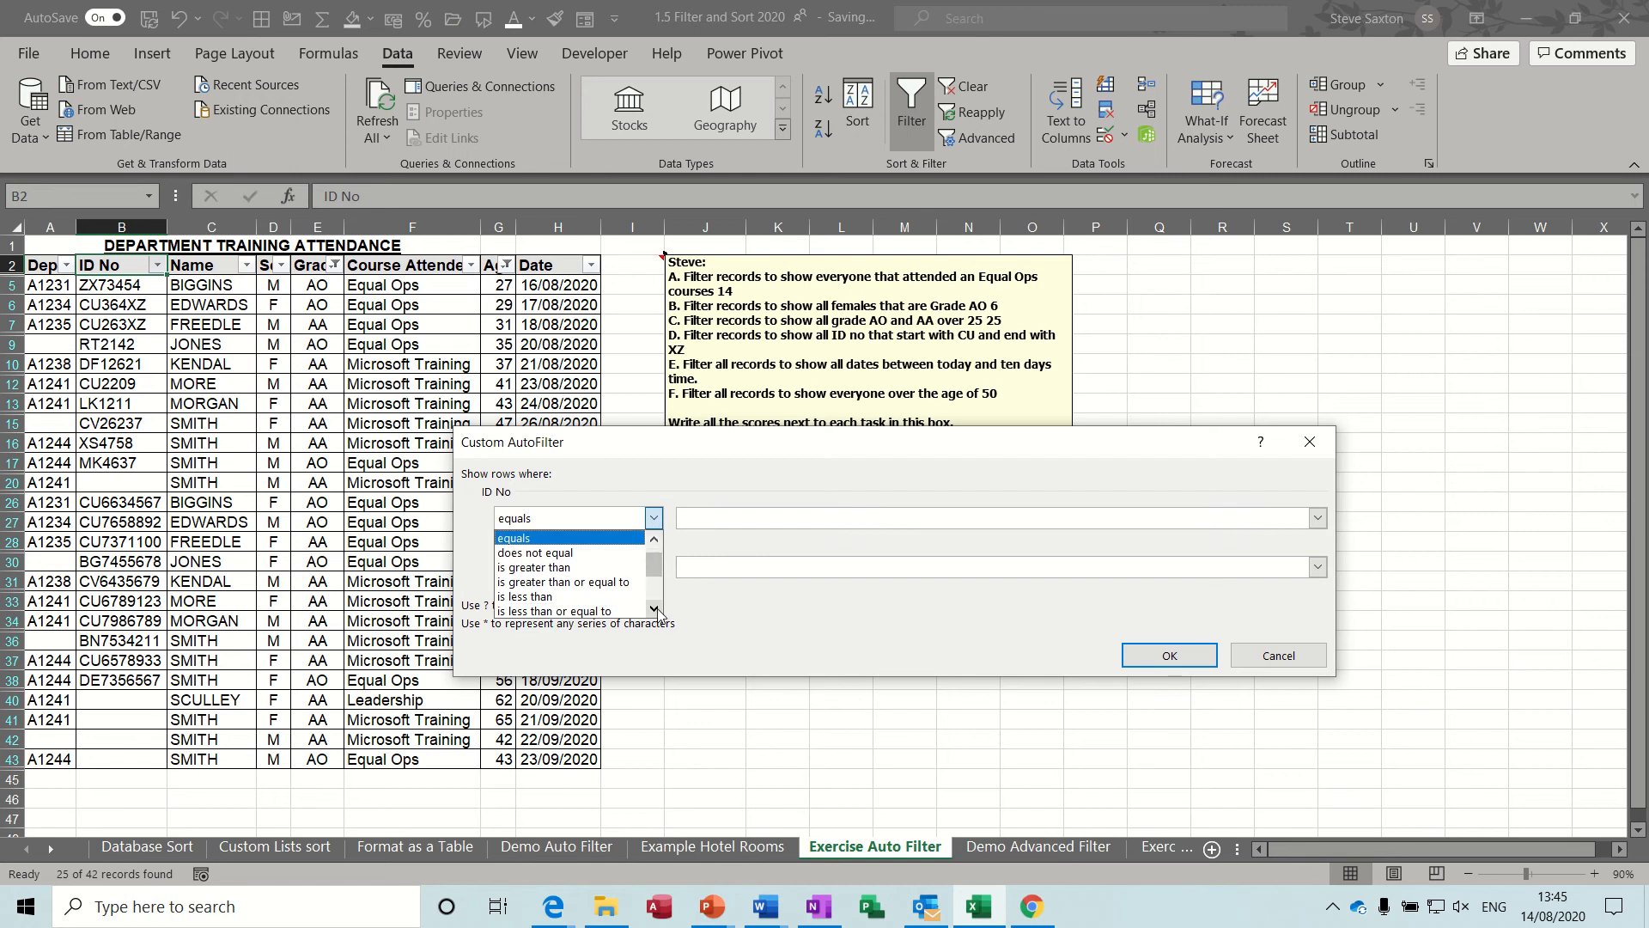
left_click(654, 609)
left_click(601, 610)
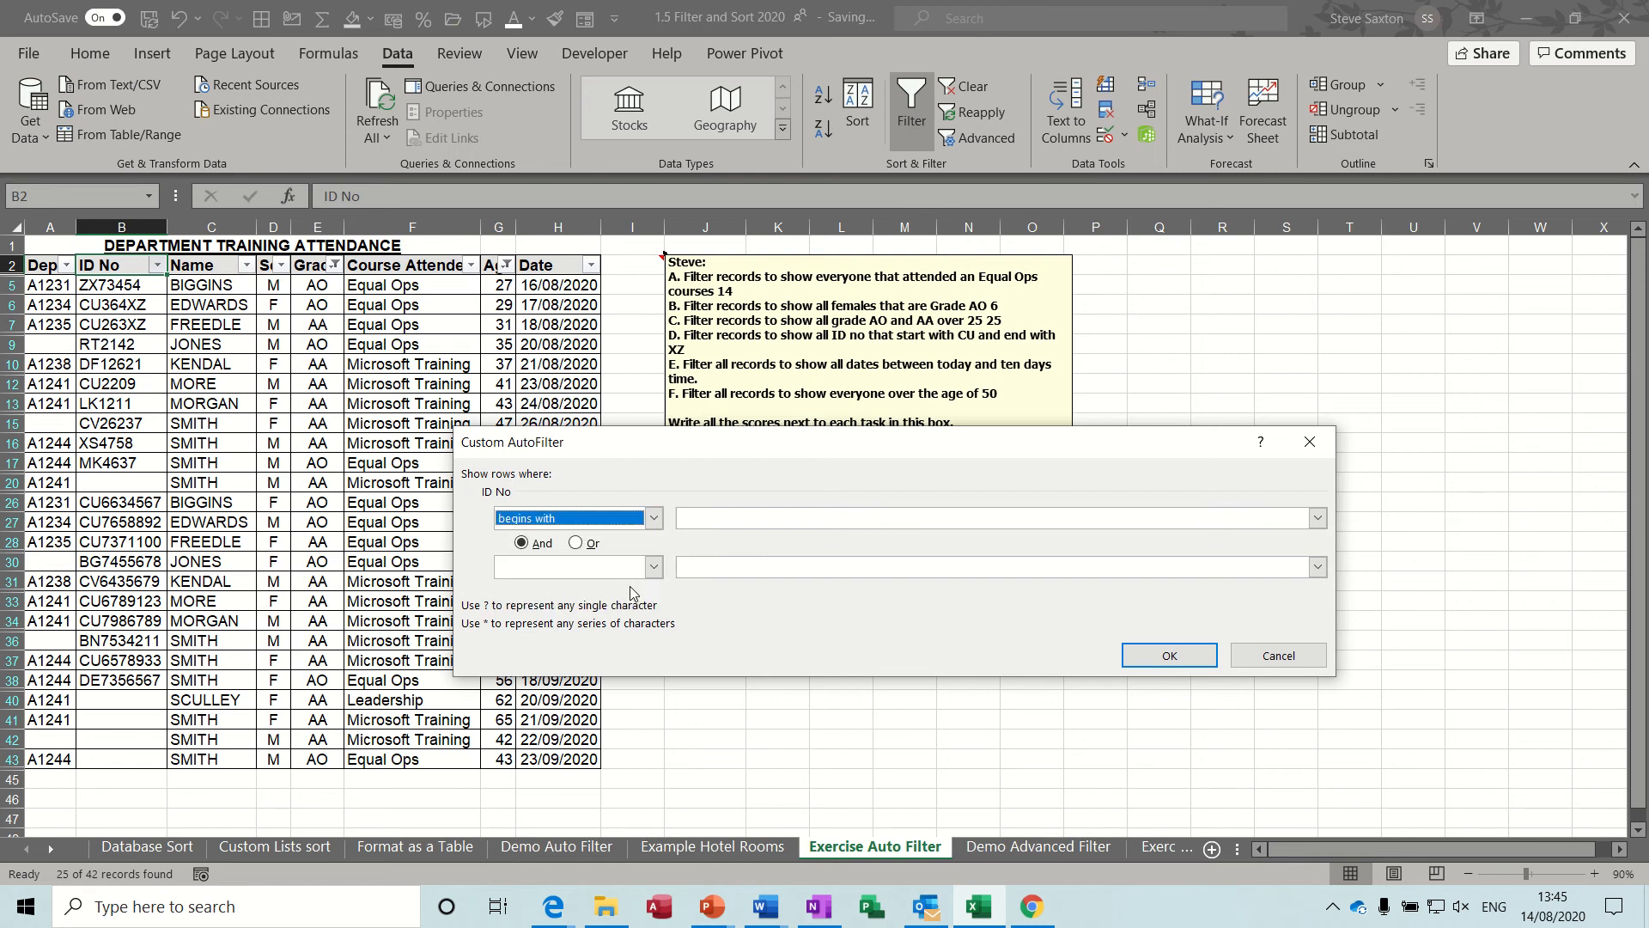
left_click(704, 521)
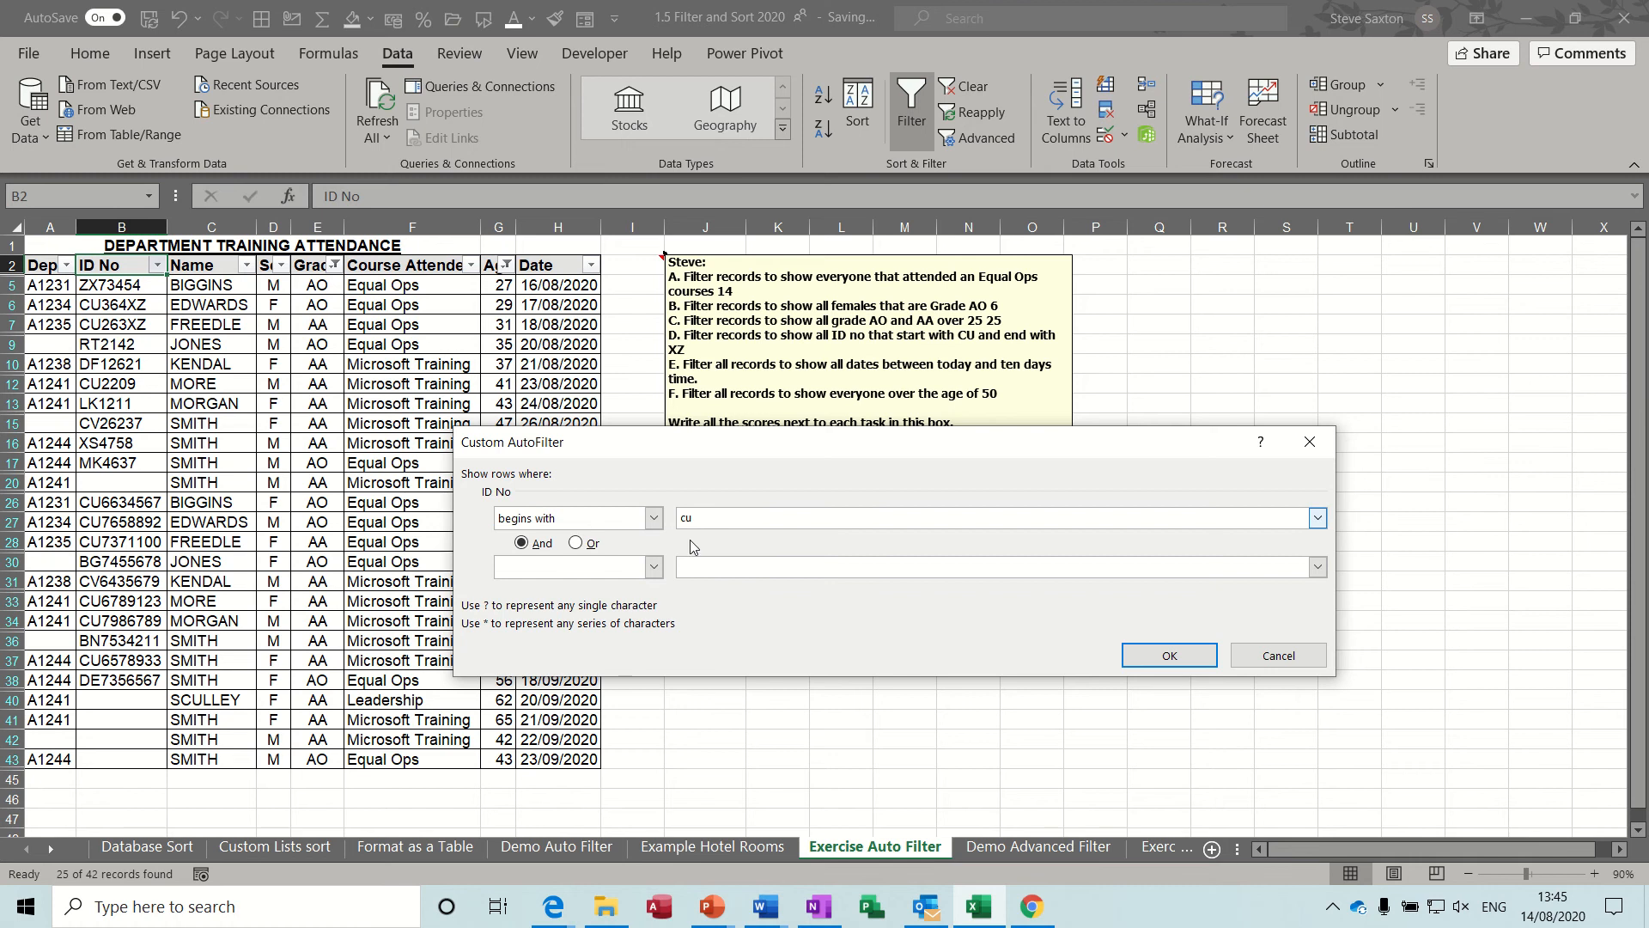
Add a second And condition, ends with xz, to the ID No custom filter and apply it.
left_click(654, 566)
left_click(654, 654)
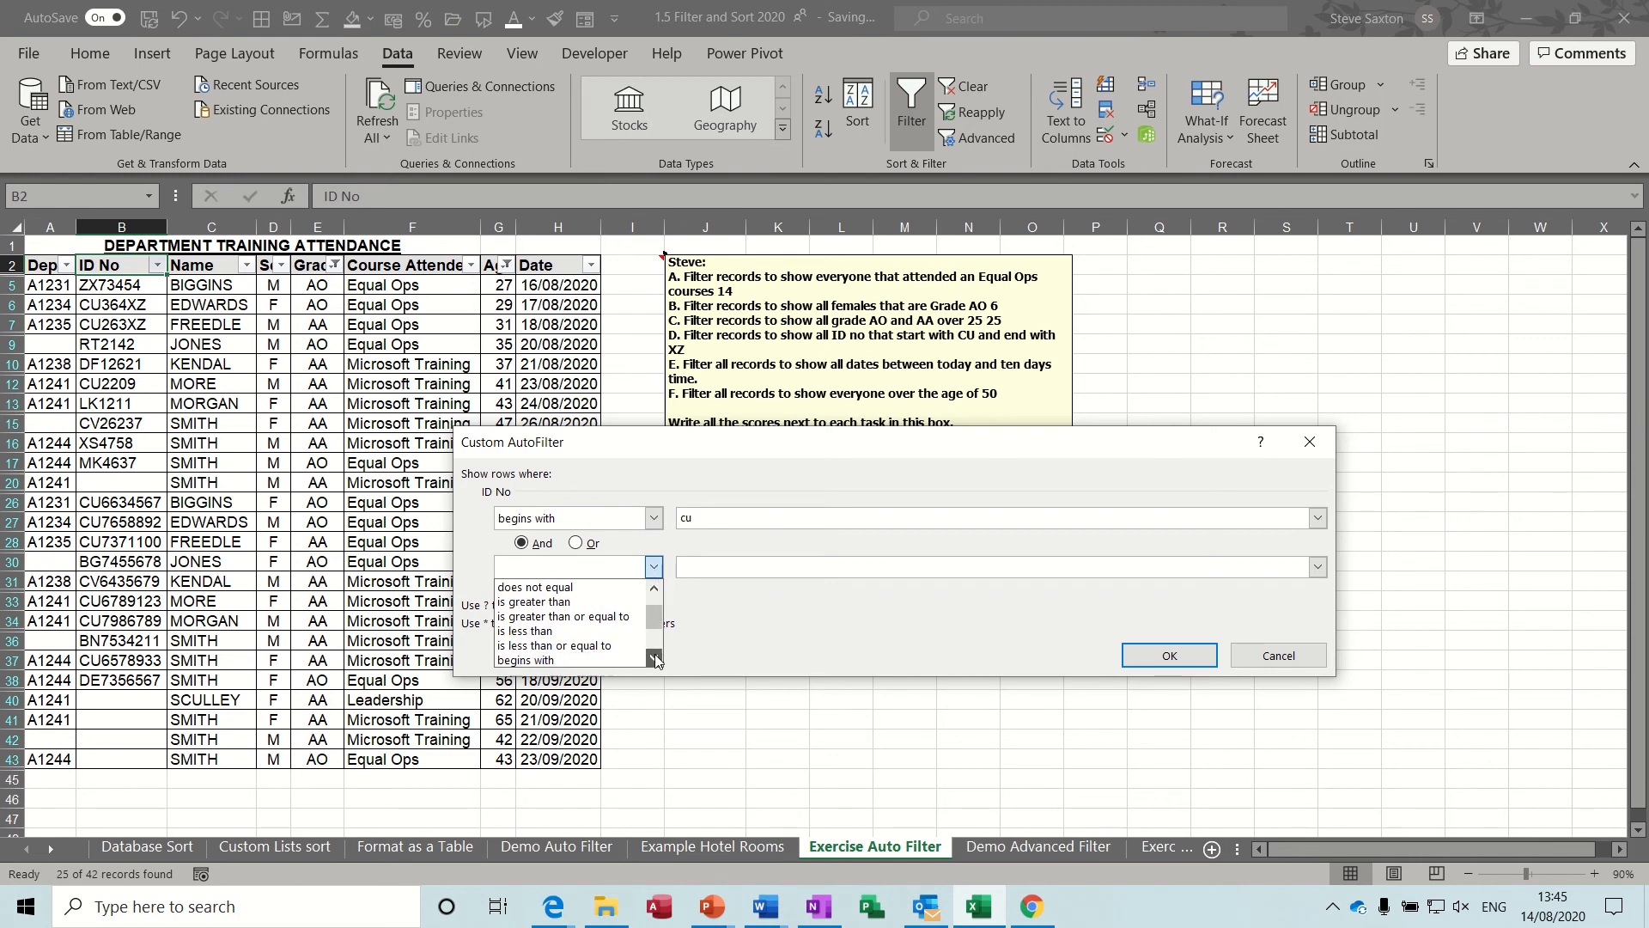
left_click(654, 655)
left_click(654, 655)
left_click(633, 661)
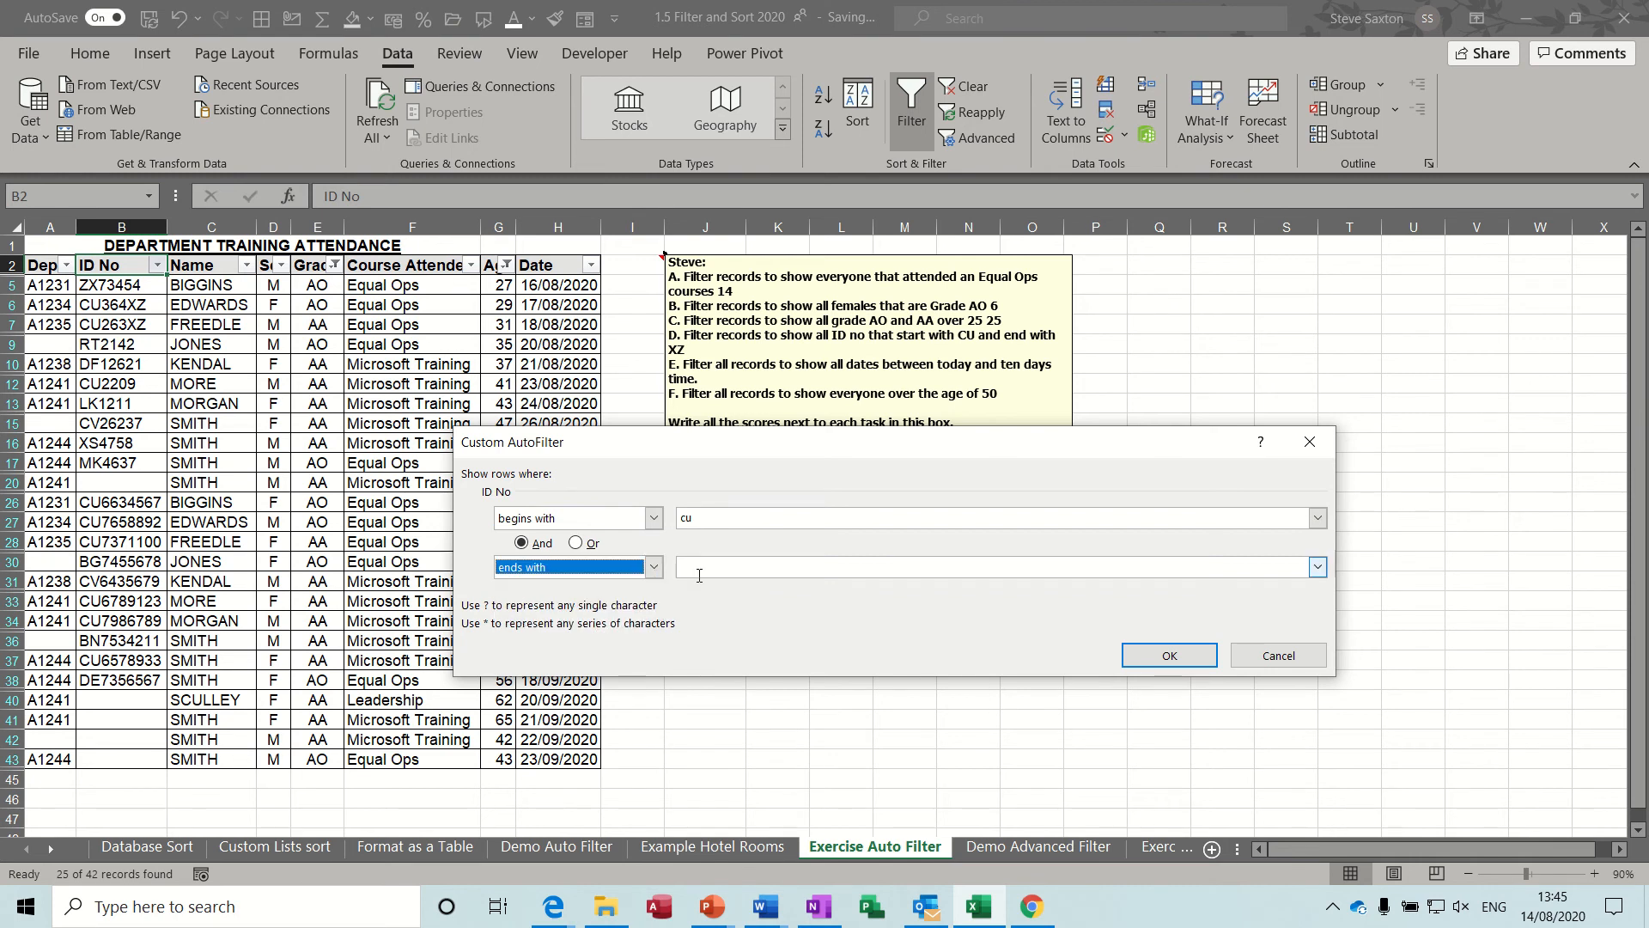
left_click(701, 570)
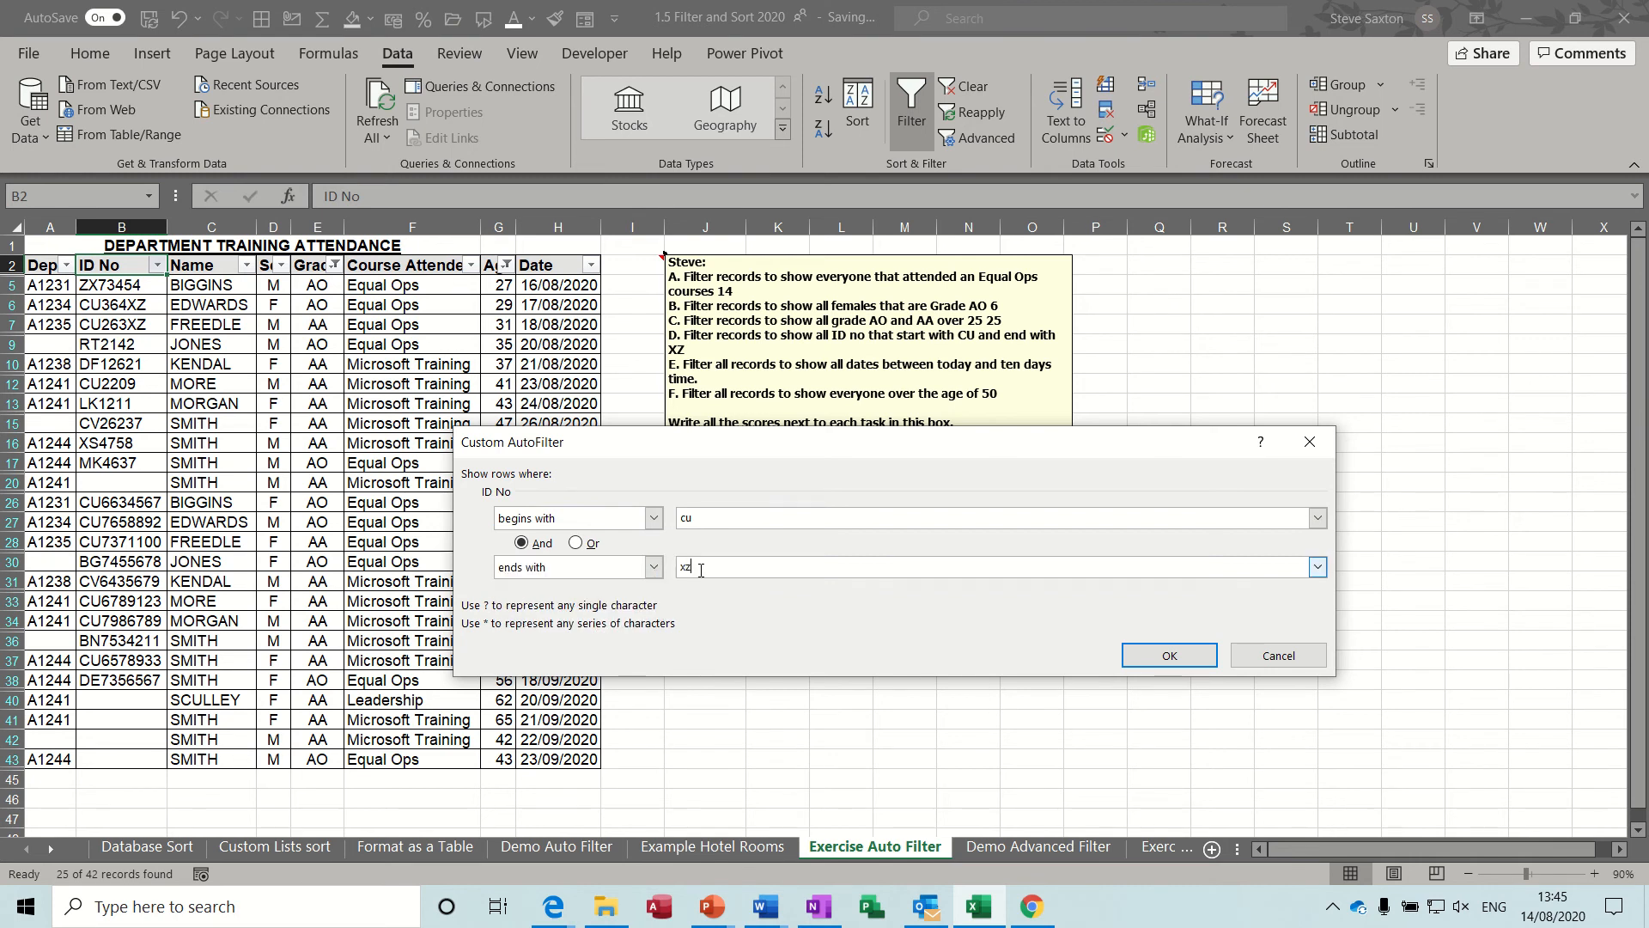
type("xz")
left_click(1169, 654)
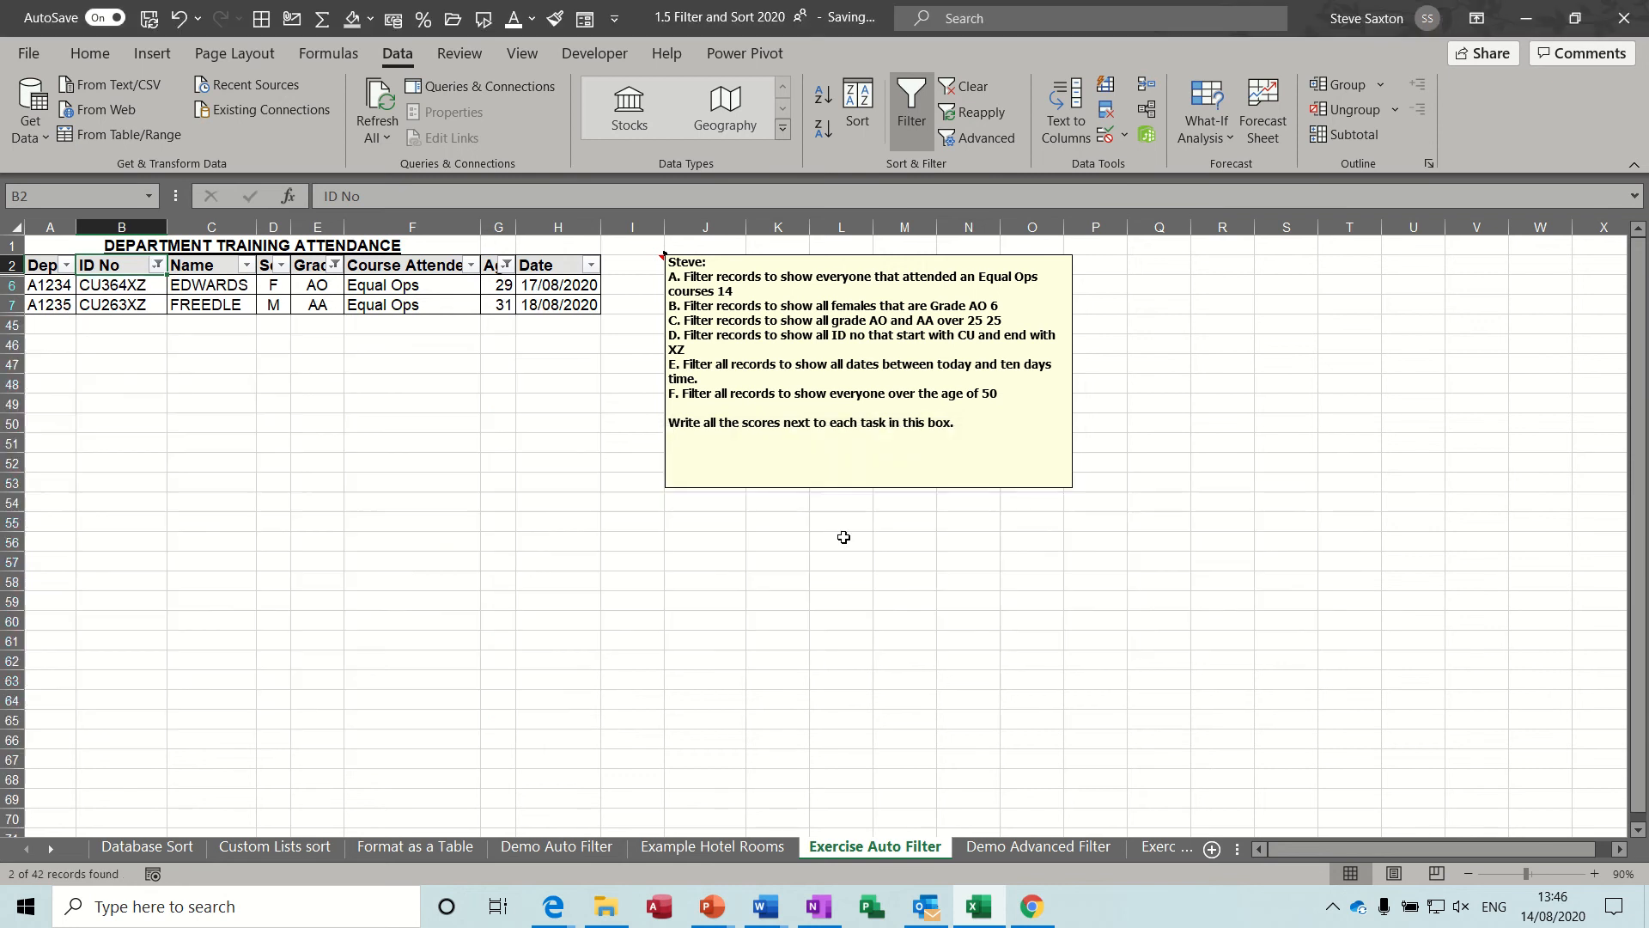
Write the score 2 next to task D in the exercise note and clear all filters from the list.
left_click(783, 350)
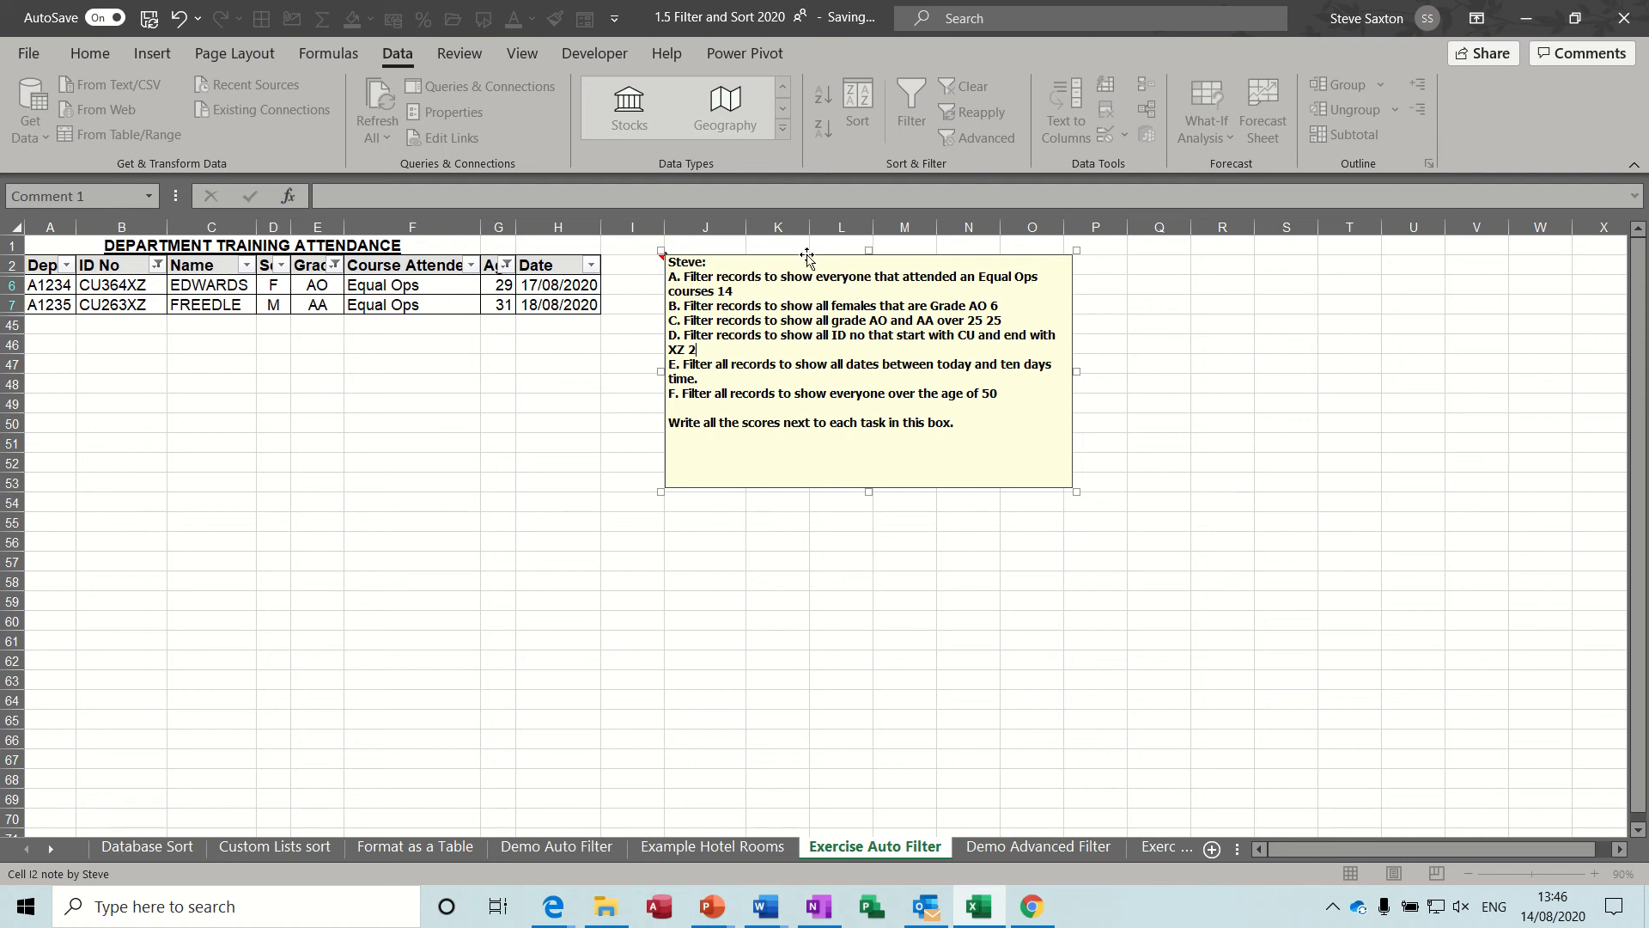
left_click(576, 307)
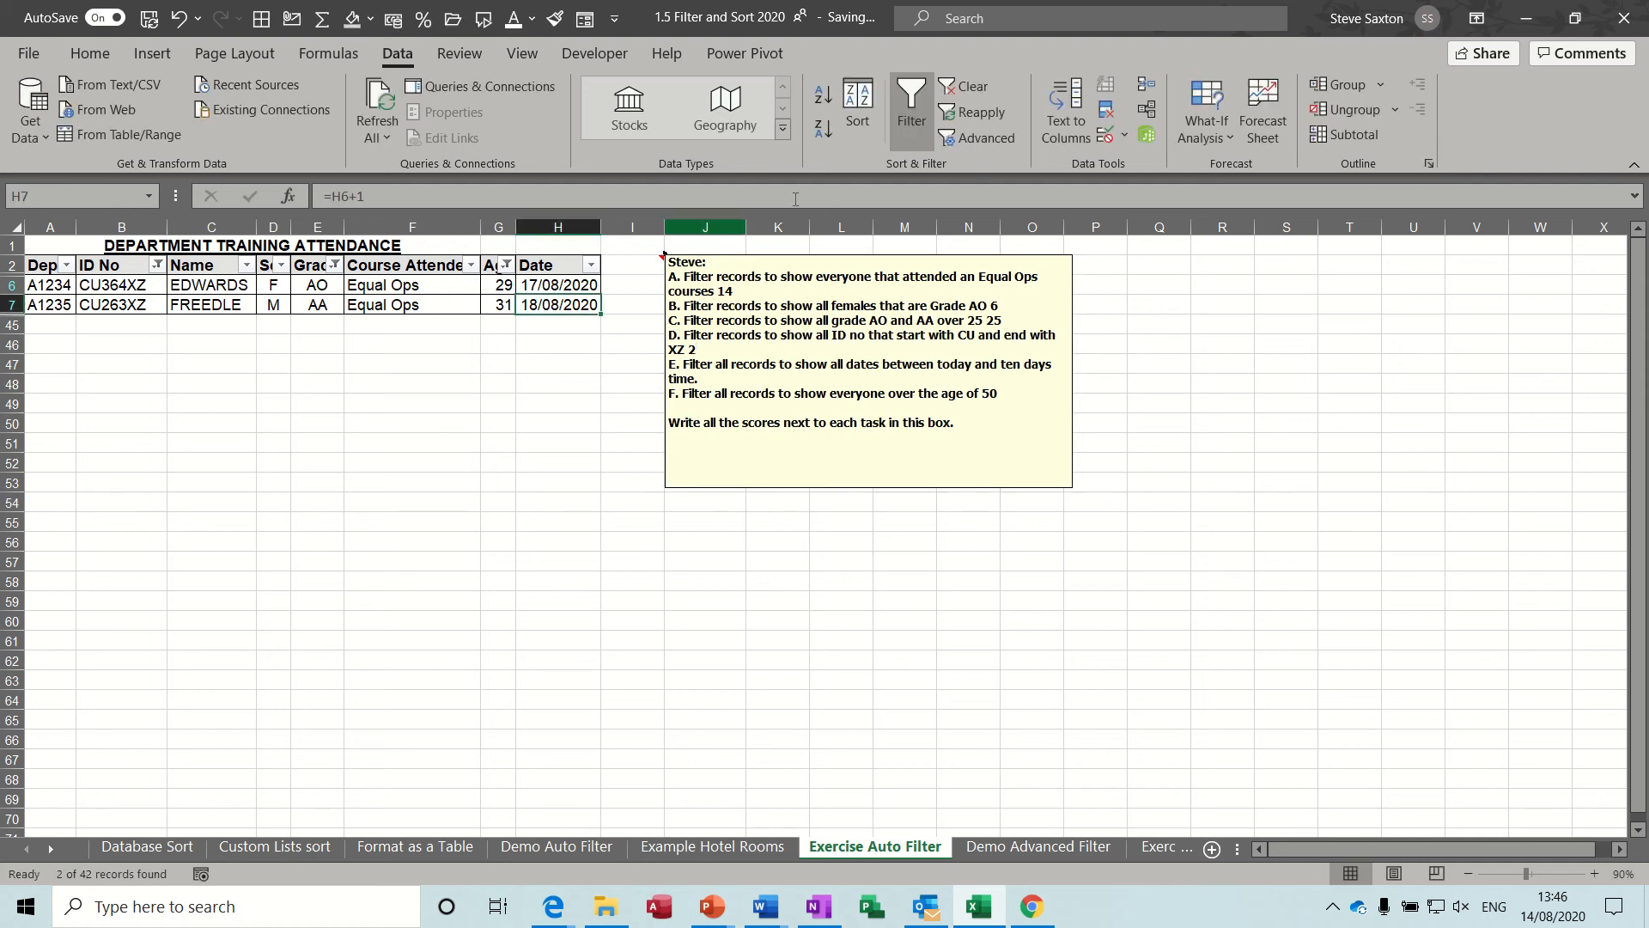
left_click(968, 87)
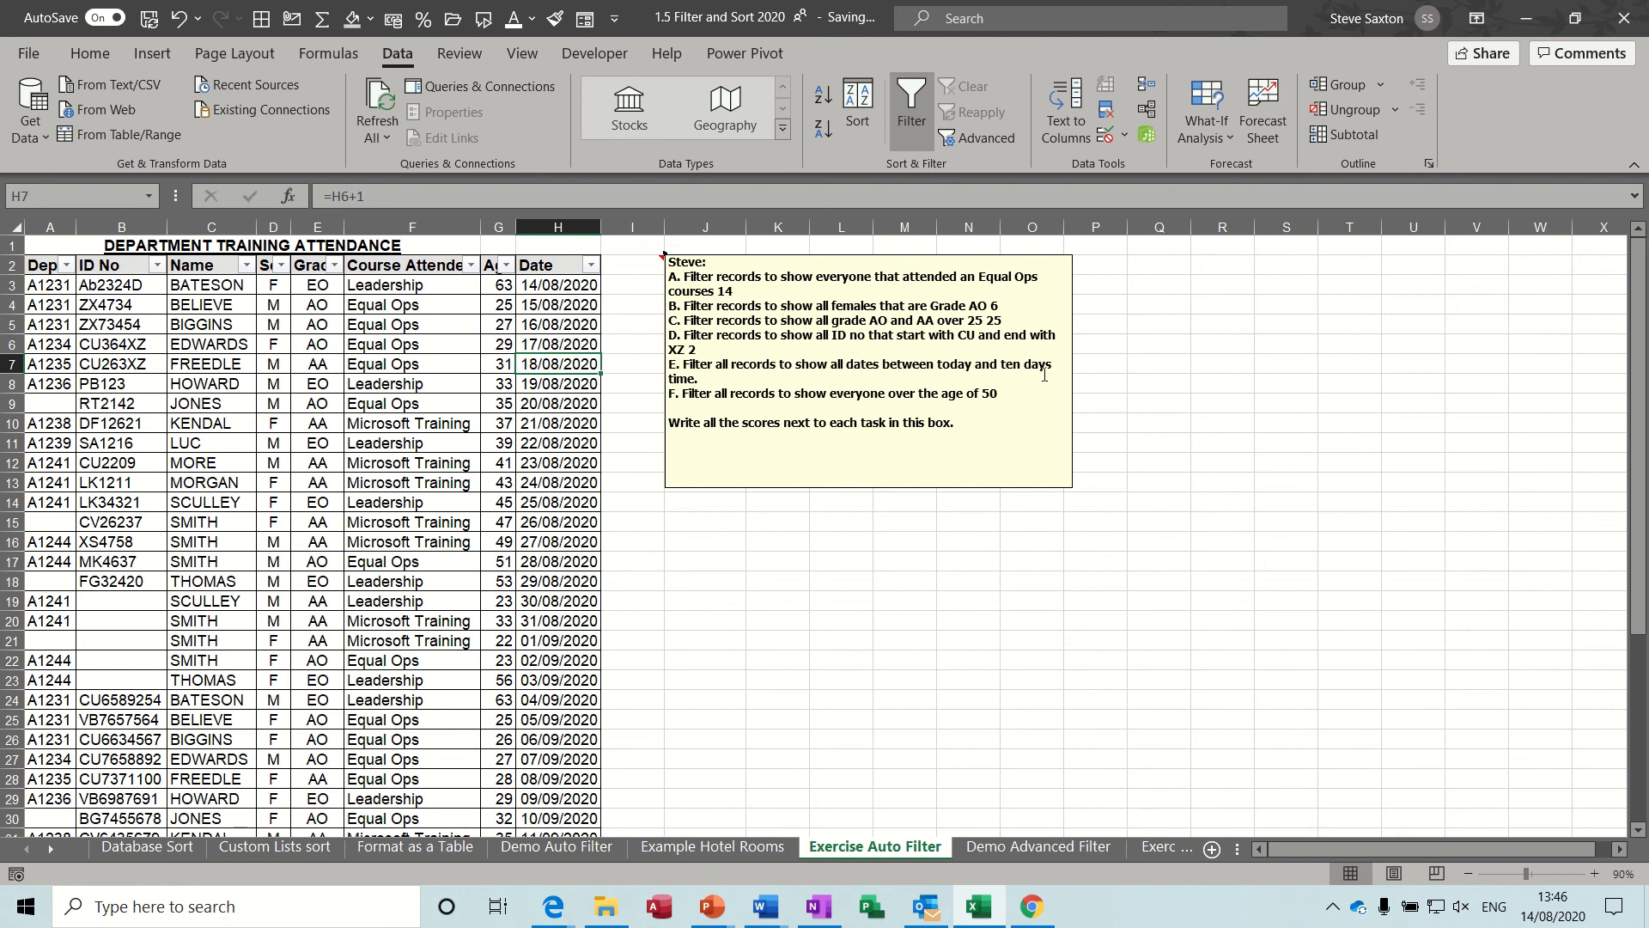
Filter the Date column to show dates between 14/08/2020 and 24/08/2020.
left_click(591, 266)
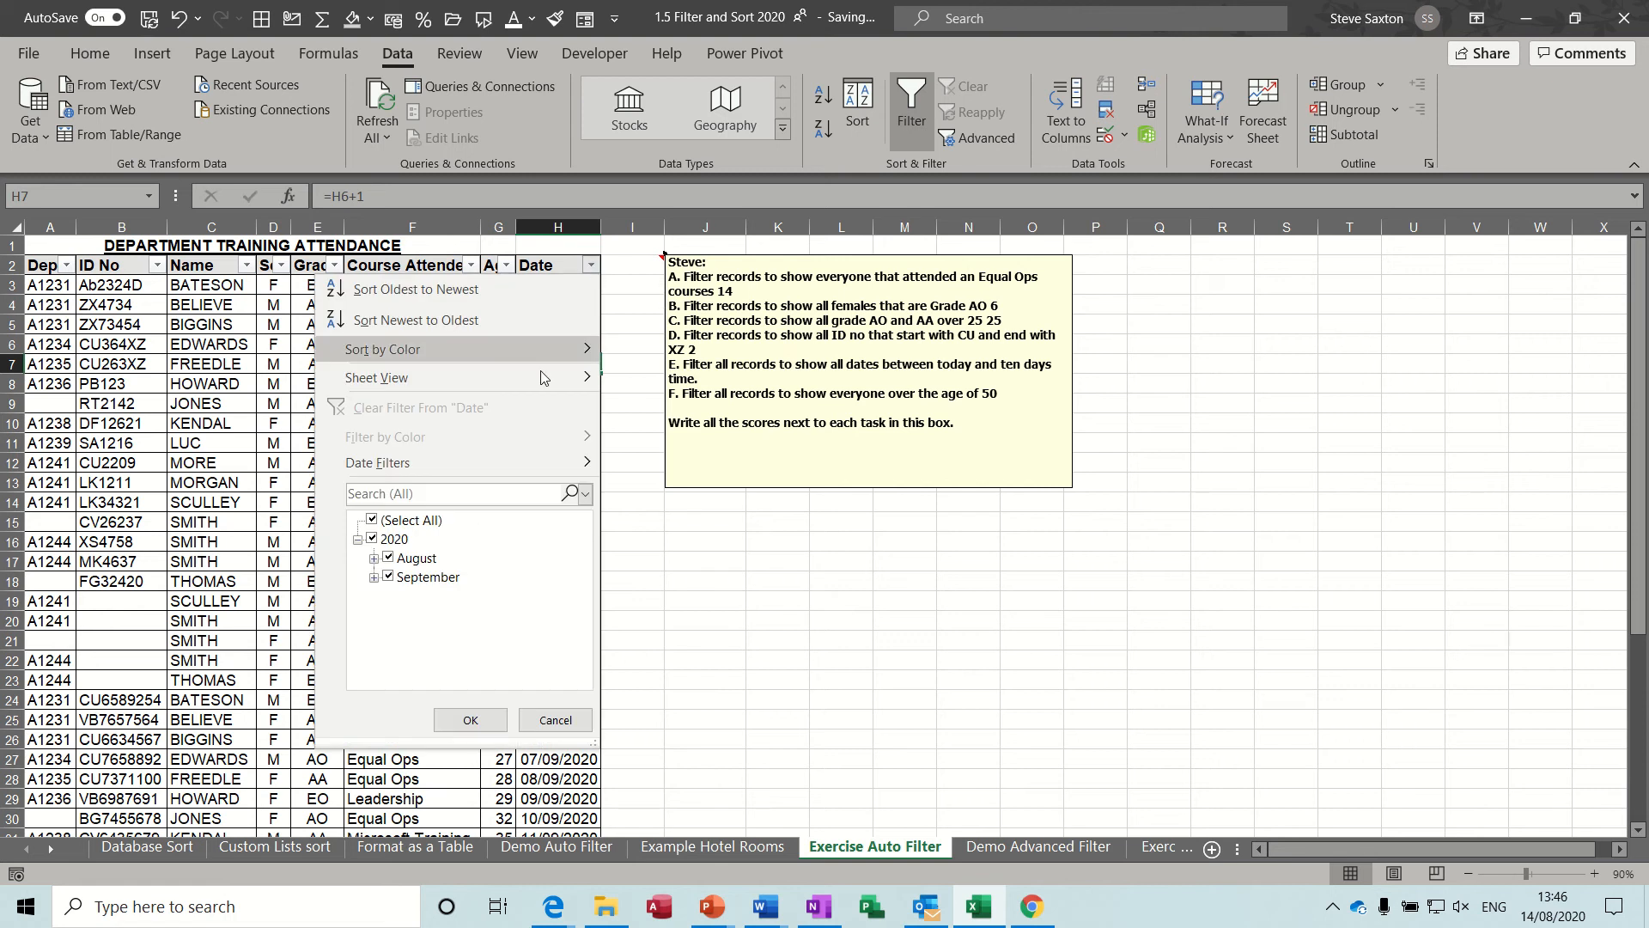
mouse_move(481, 468)
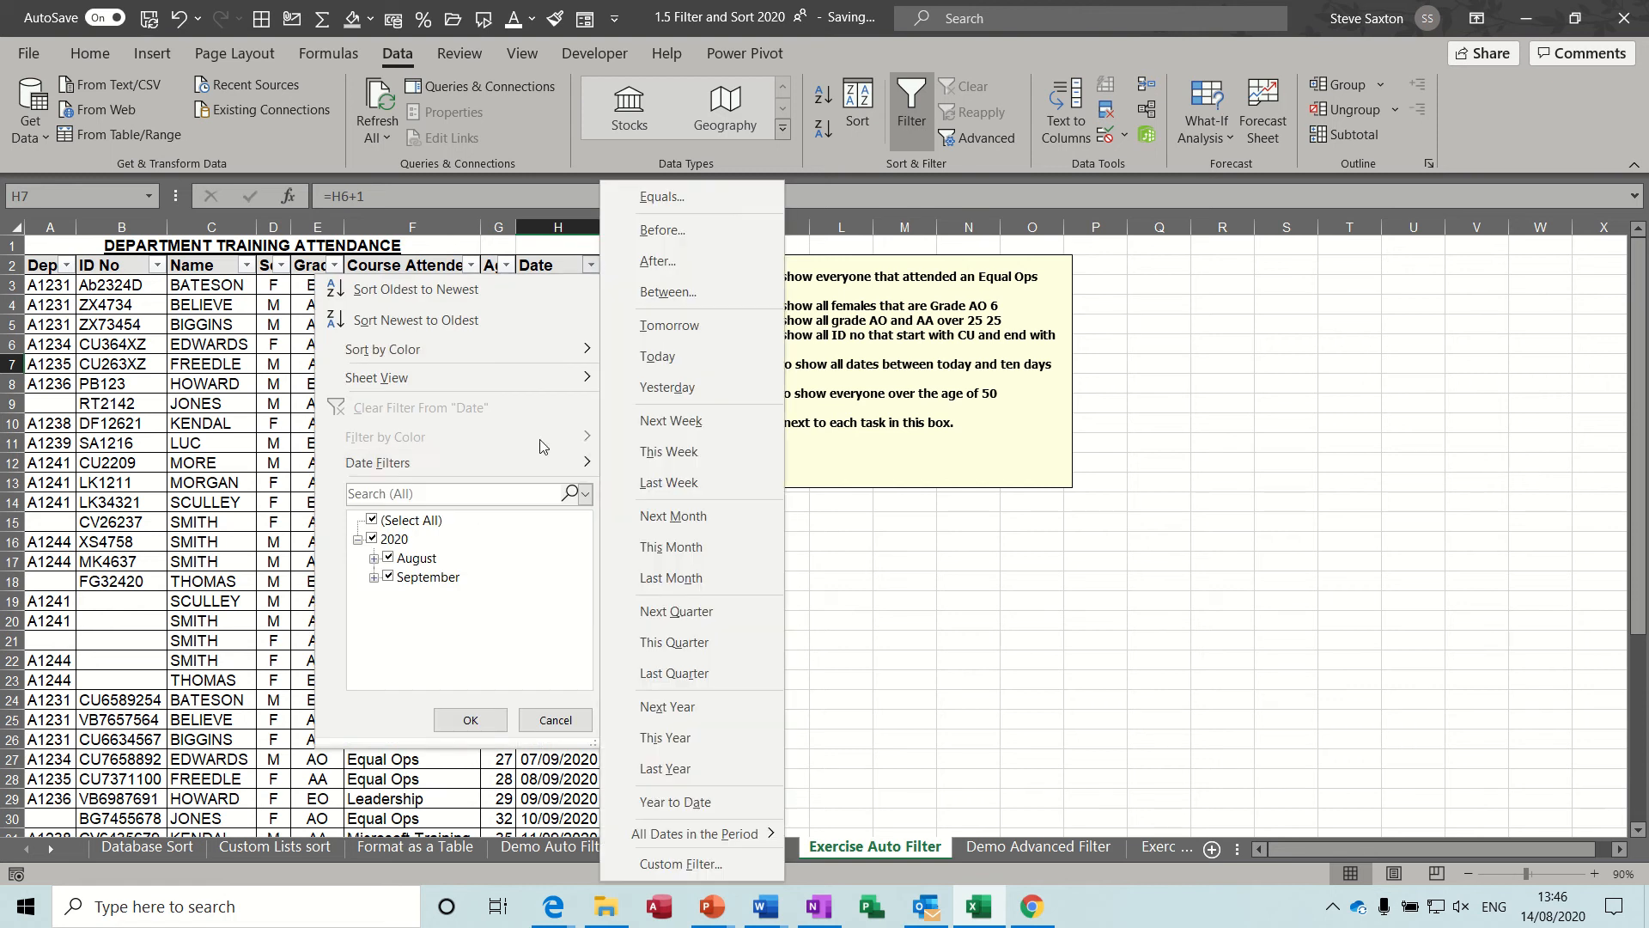
left_click(682, 292)
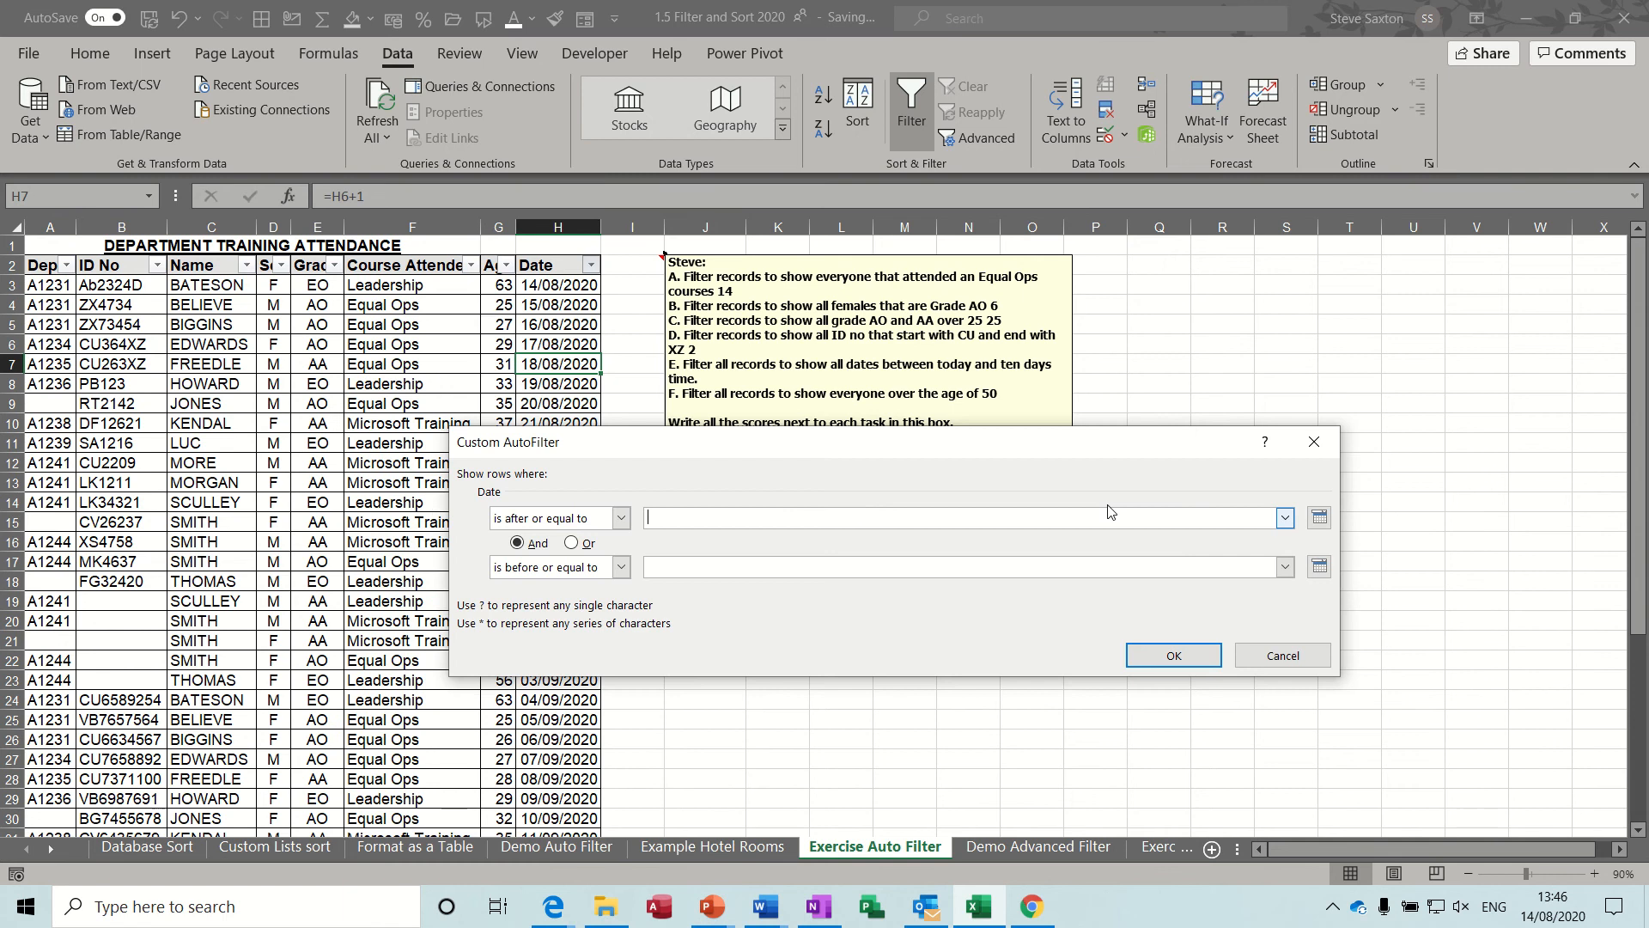
left_click(1320, 518)
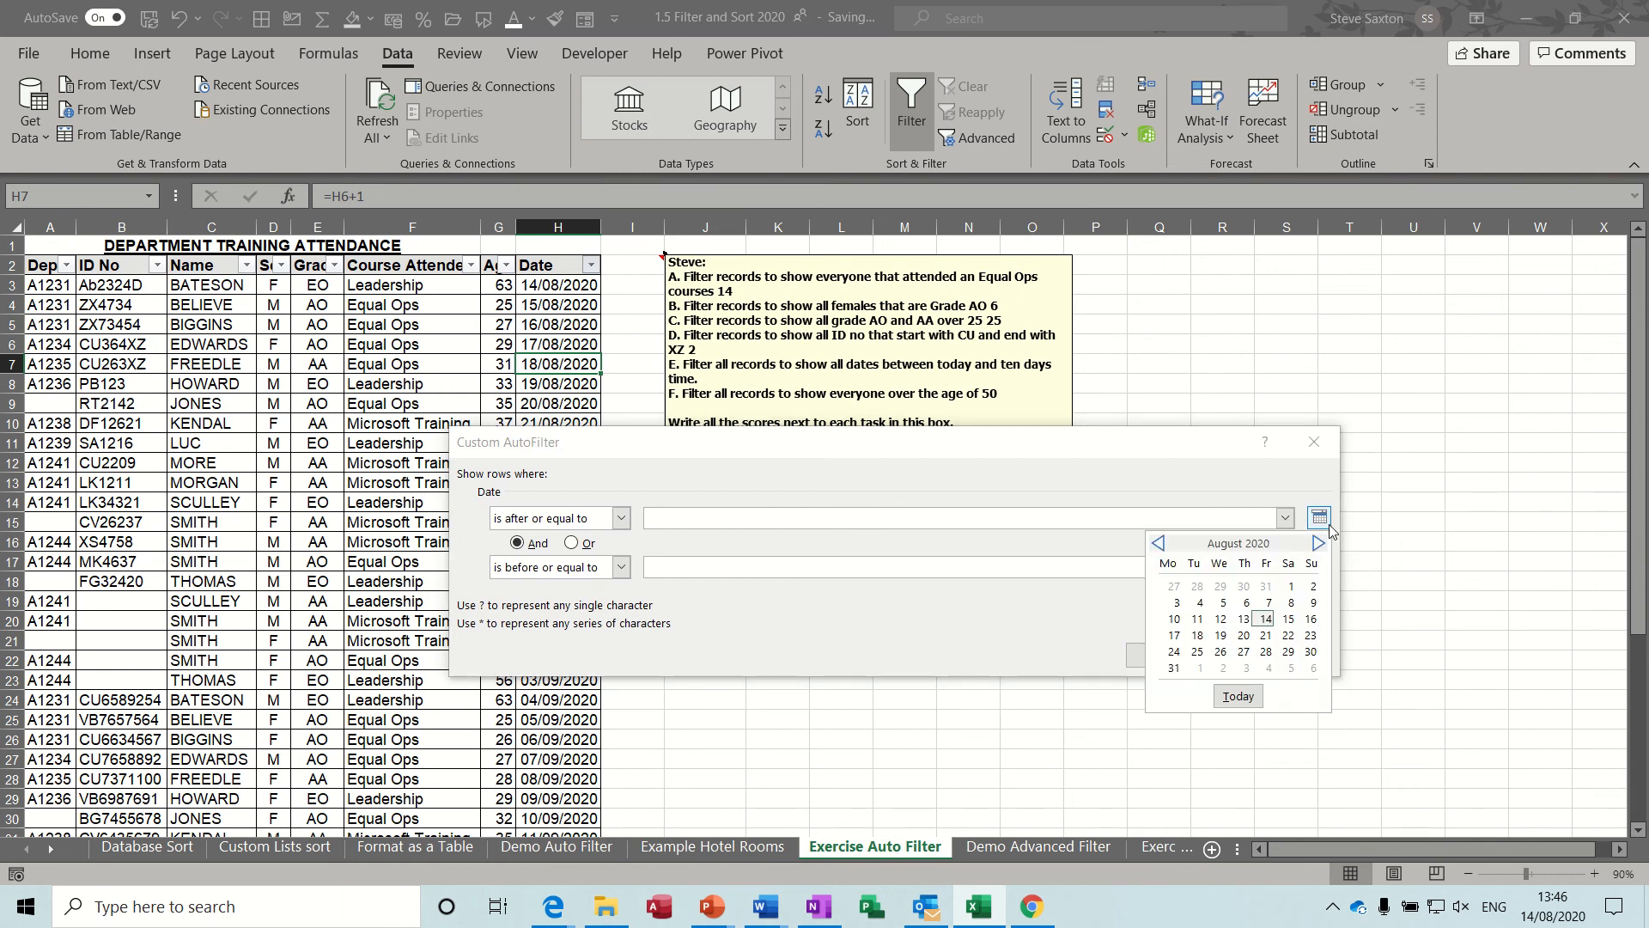
left_click(1266, 619)
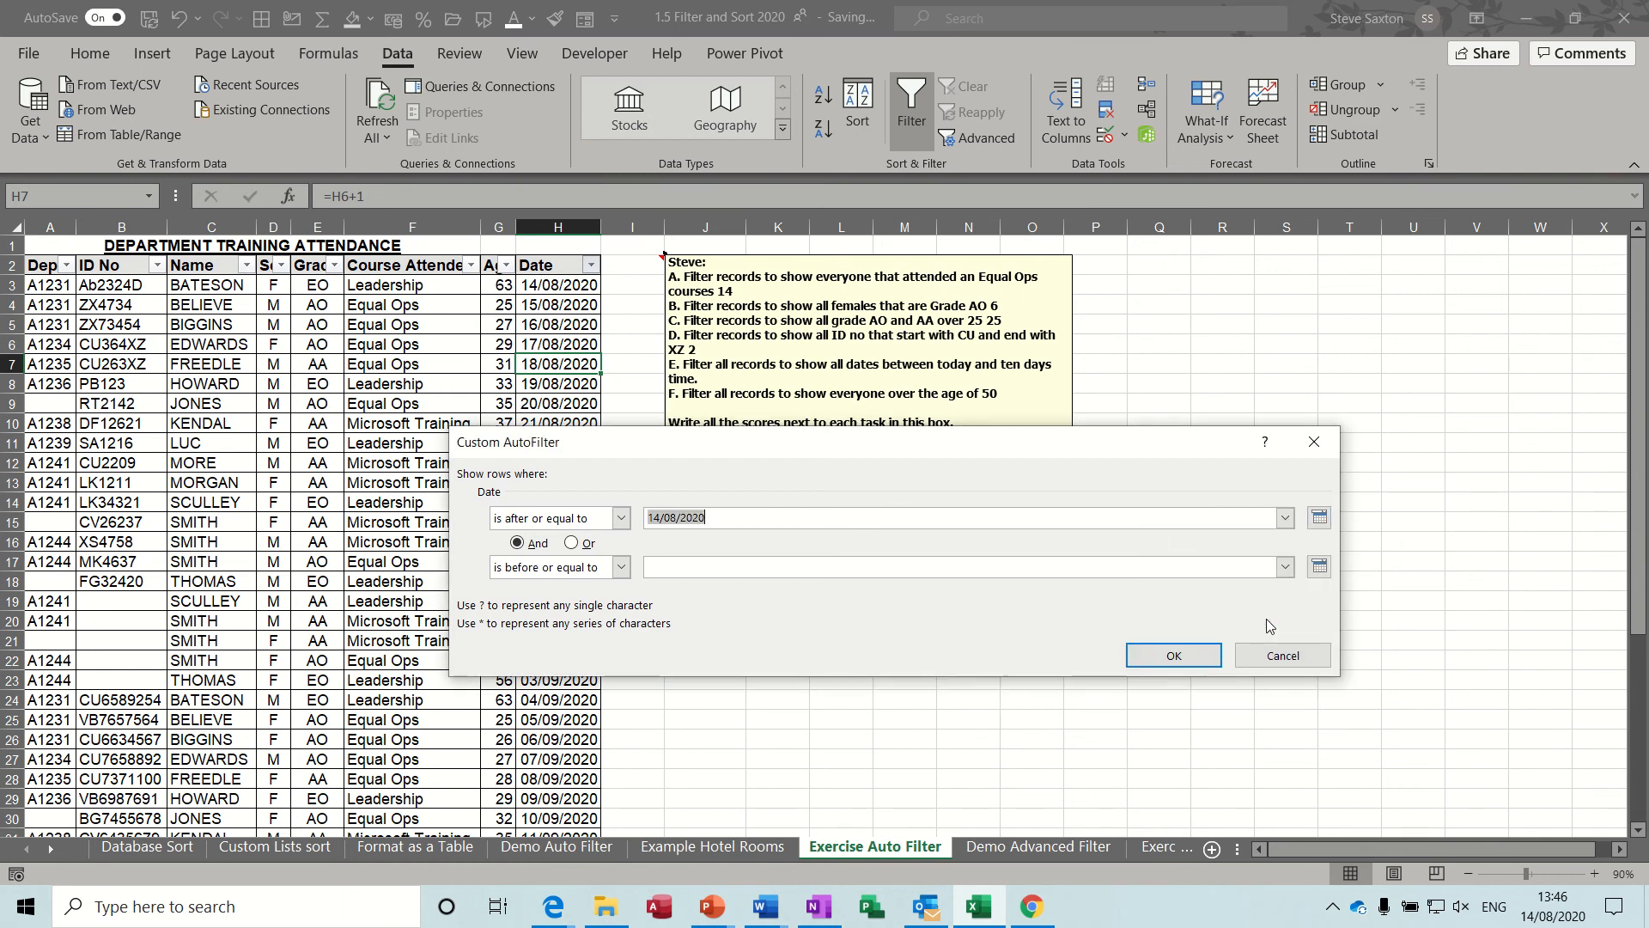
left_click(1320, 566)
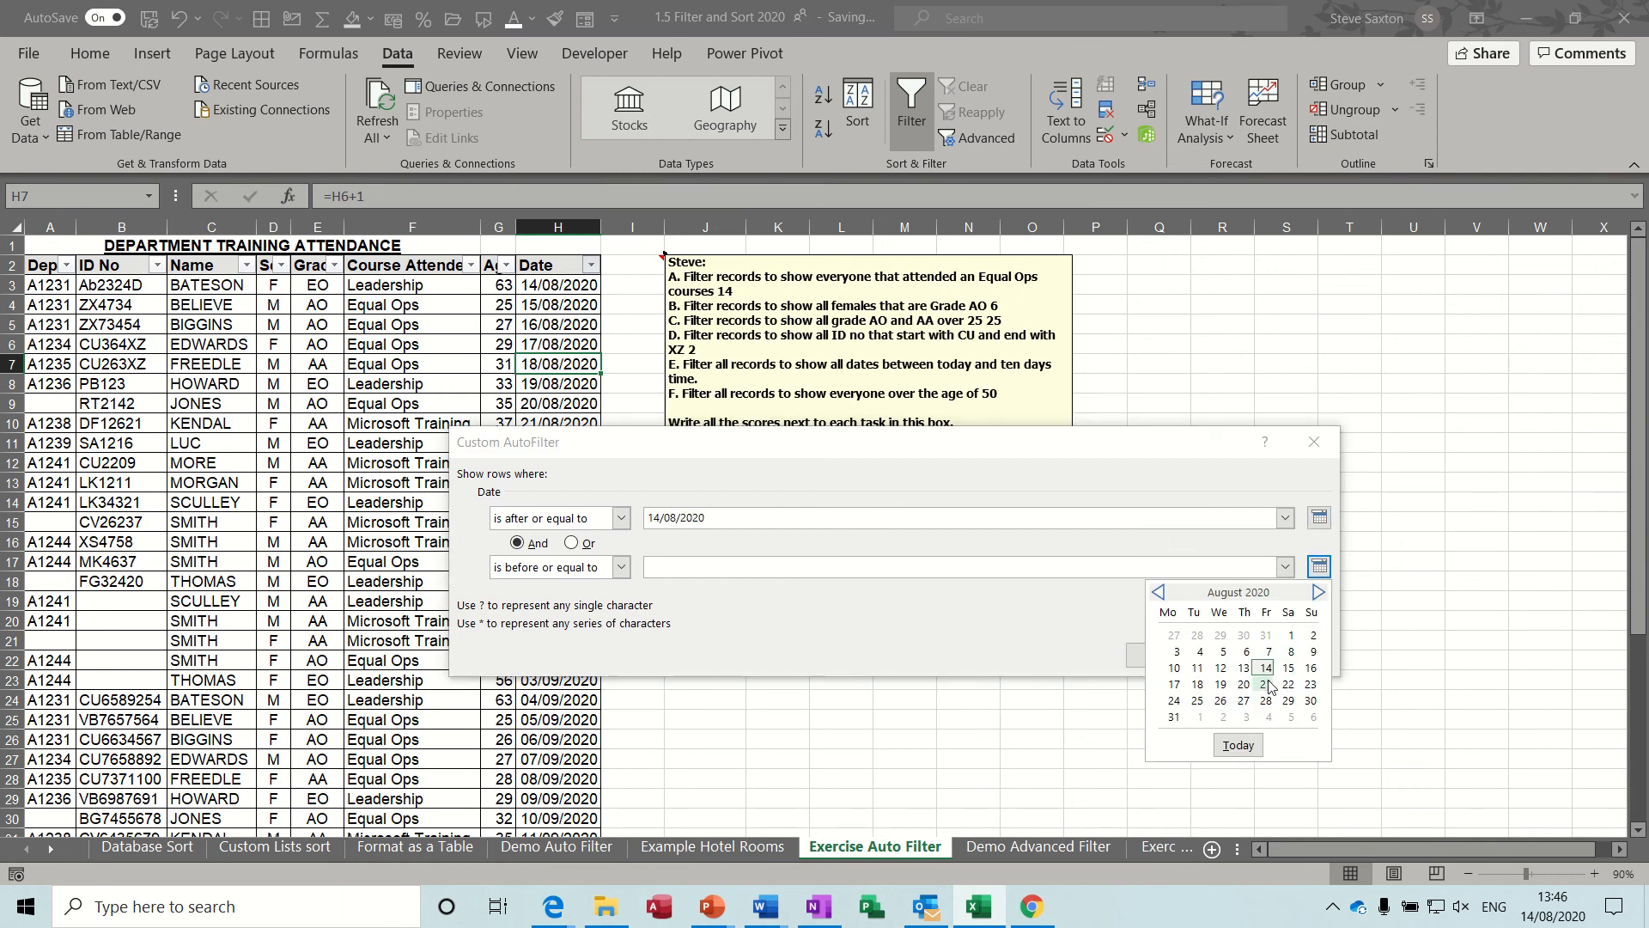
left_click(1174, 700)
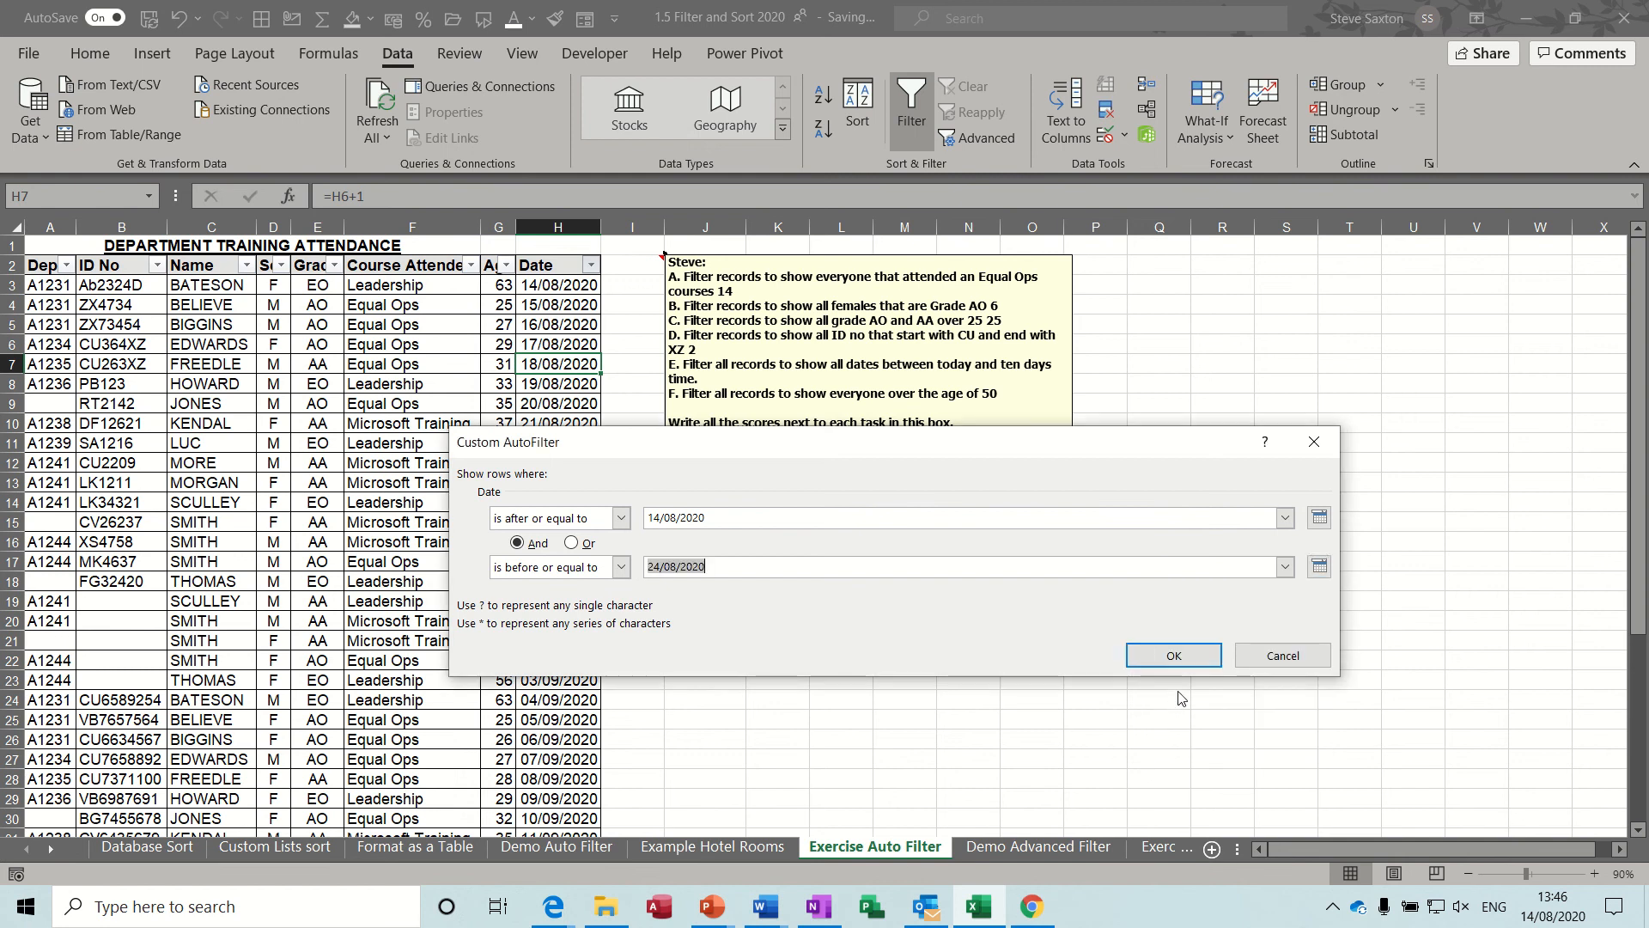
left_click(1173, 655)
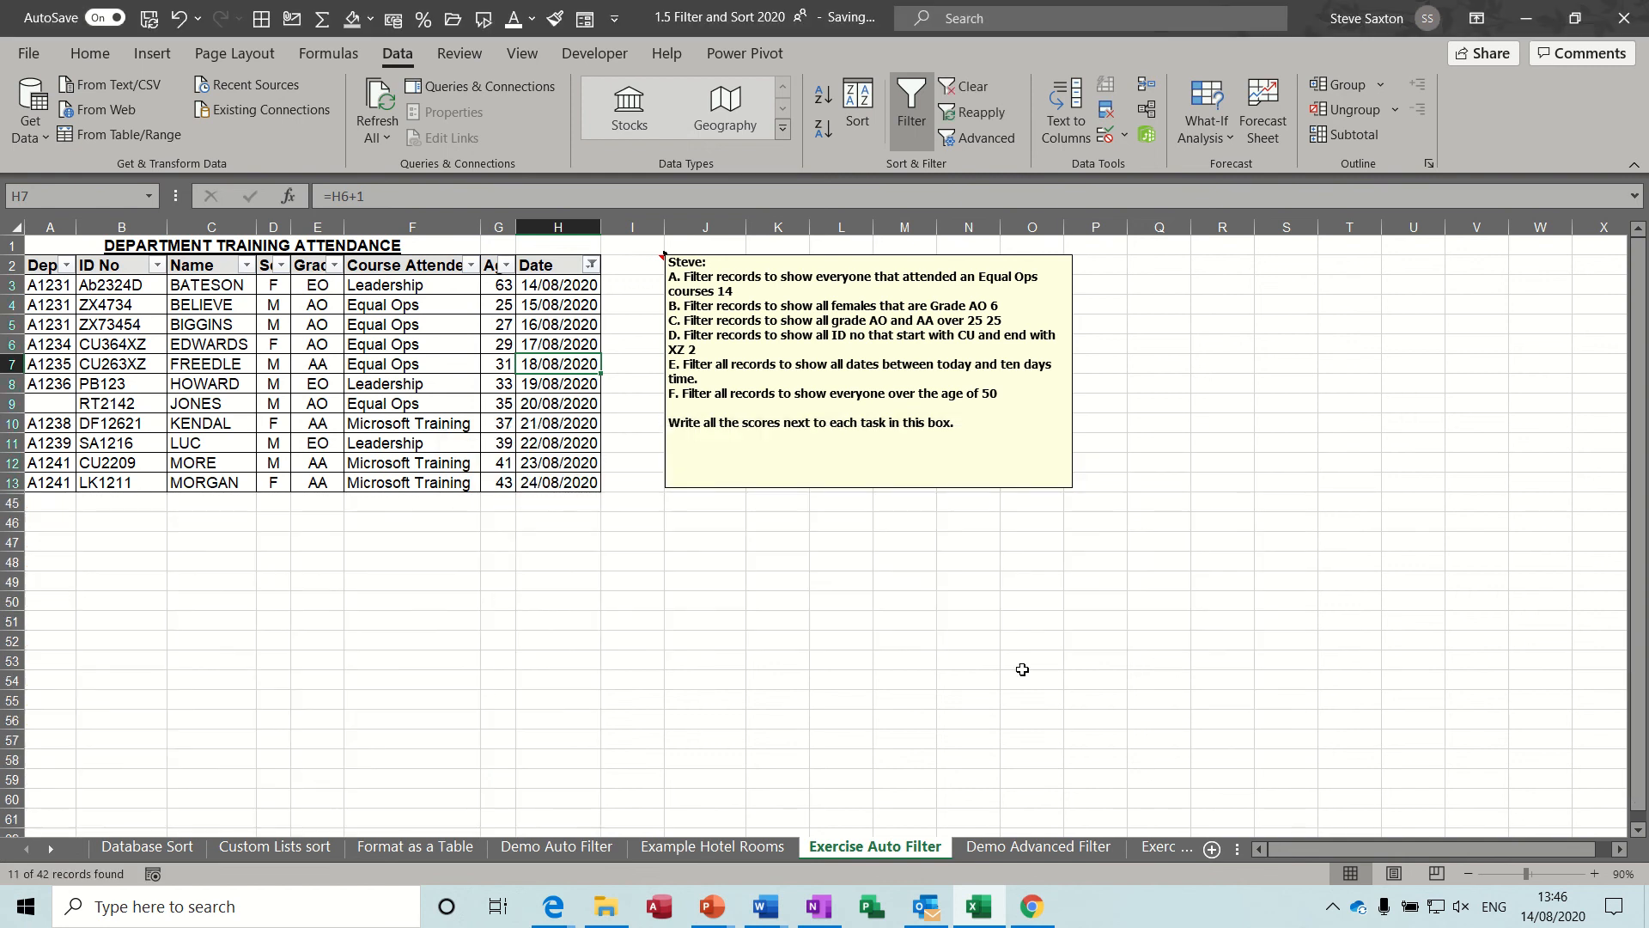
Write the score 11 next to task E in the exercise note and clear the date filter.
left_click(817, 381)
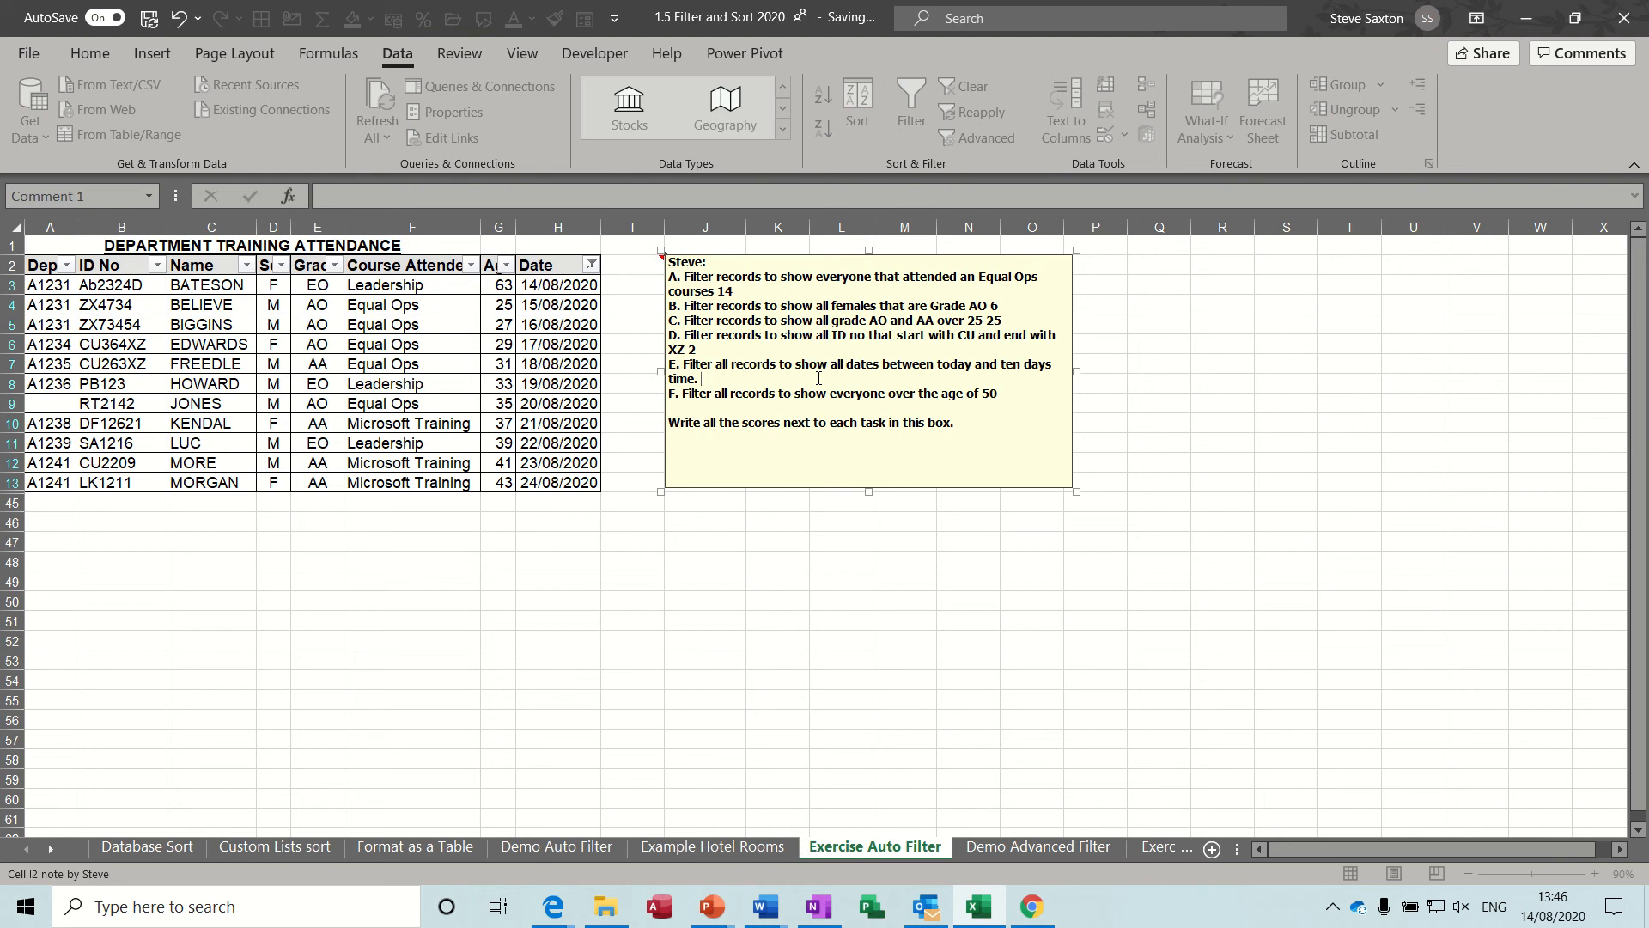
left_click(519, 389)
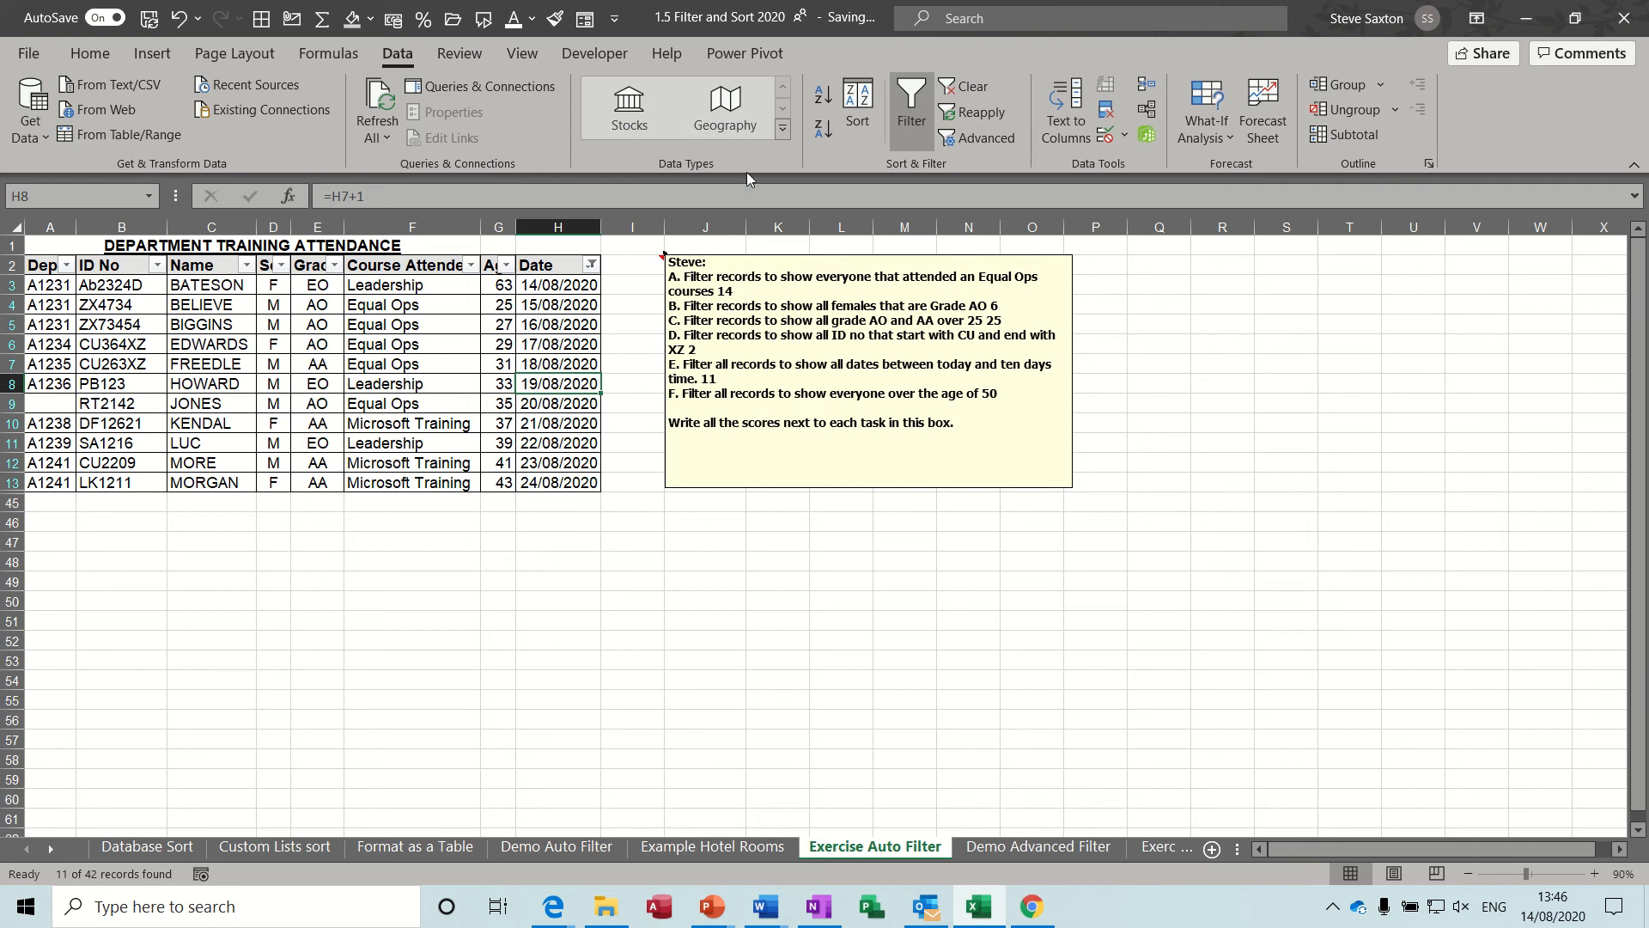
left_click(965, 91)
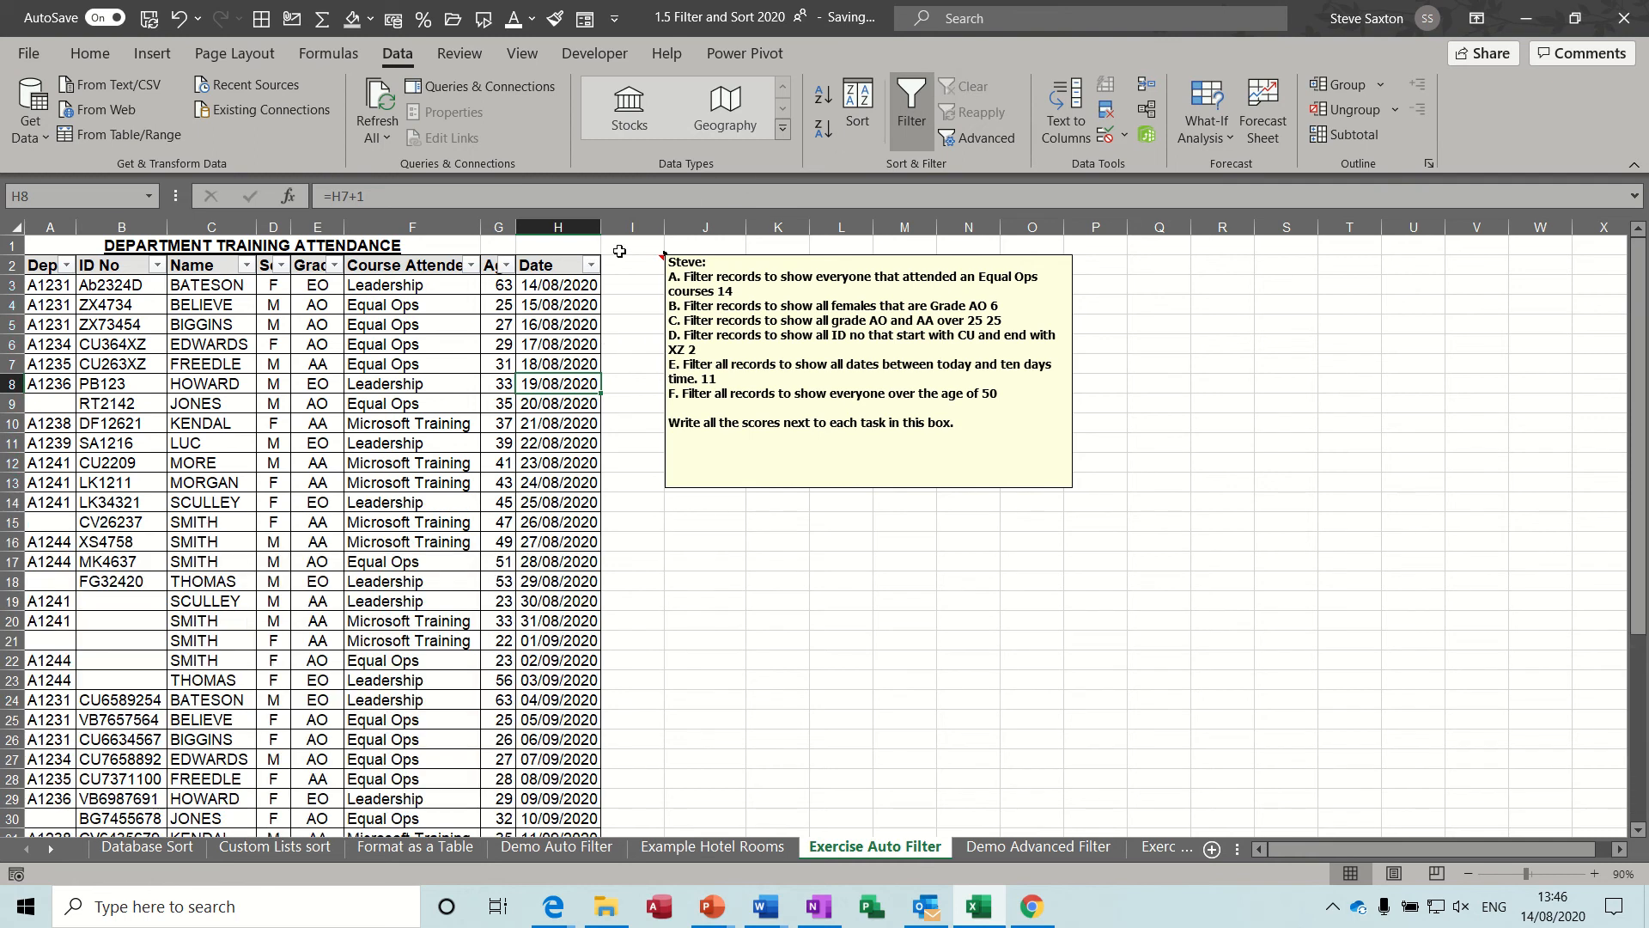
Apply a number filter to the Age column to show only ages greater than 50.
left_click(504, 267)
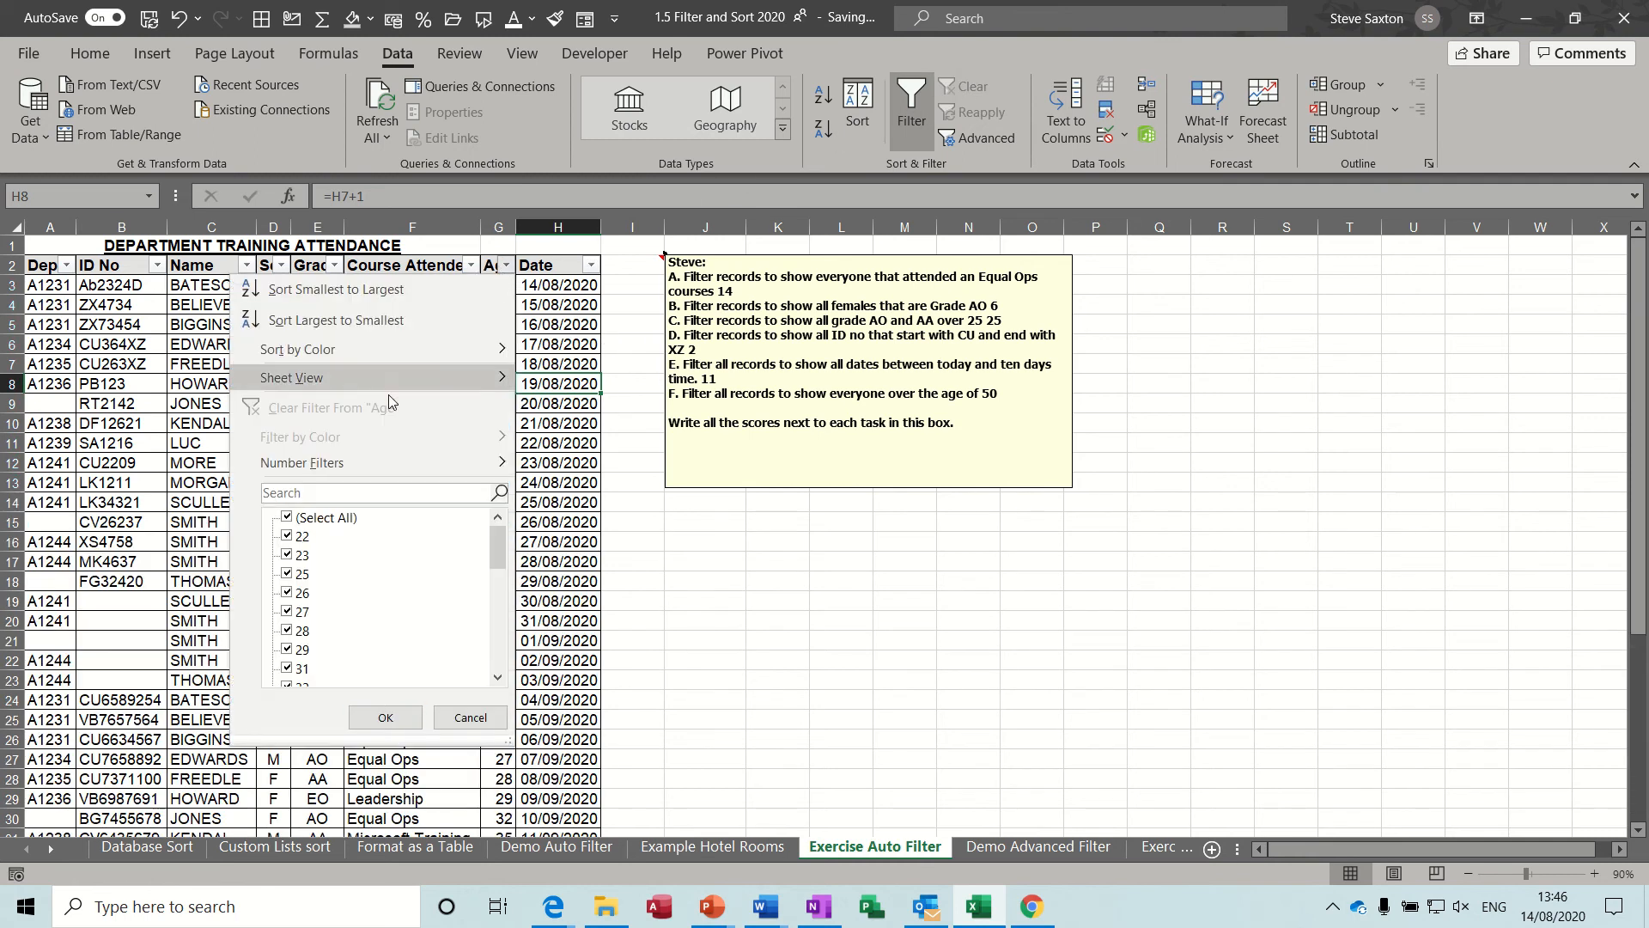
mouse_move(468, 455)
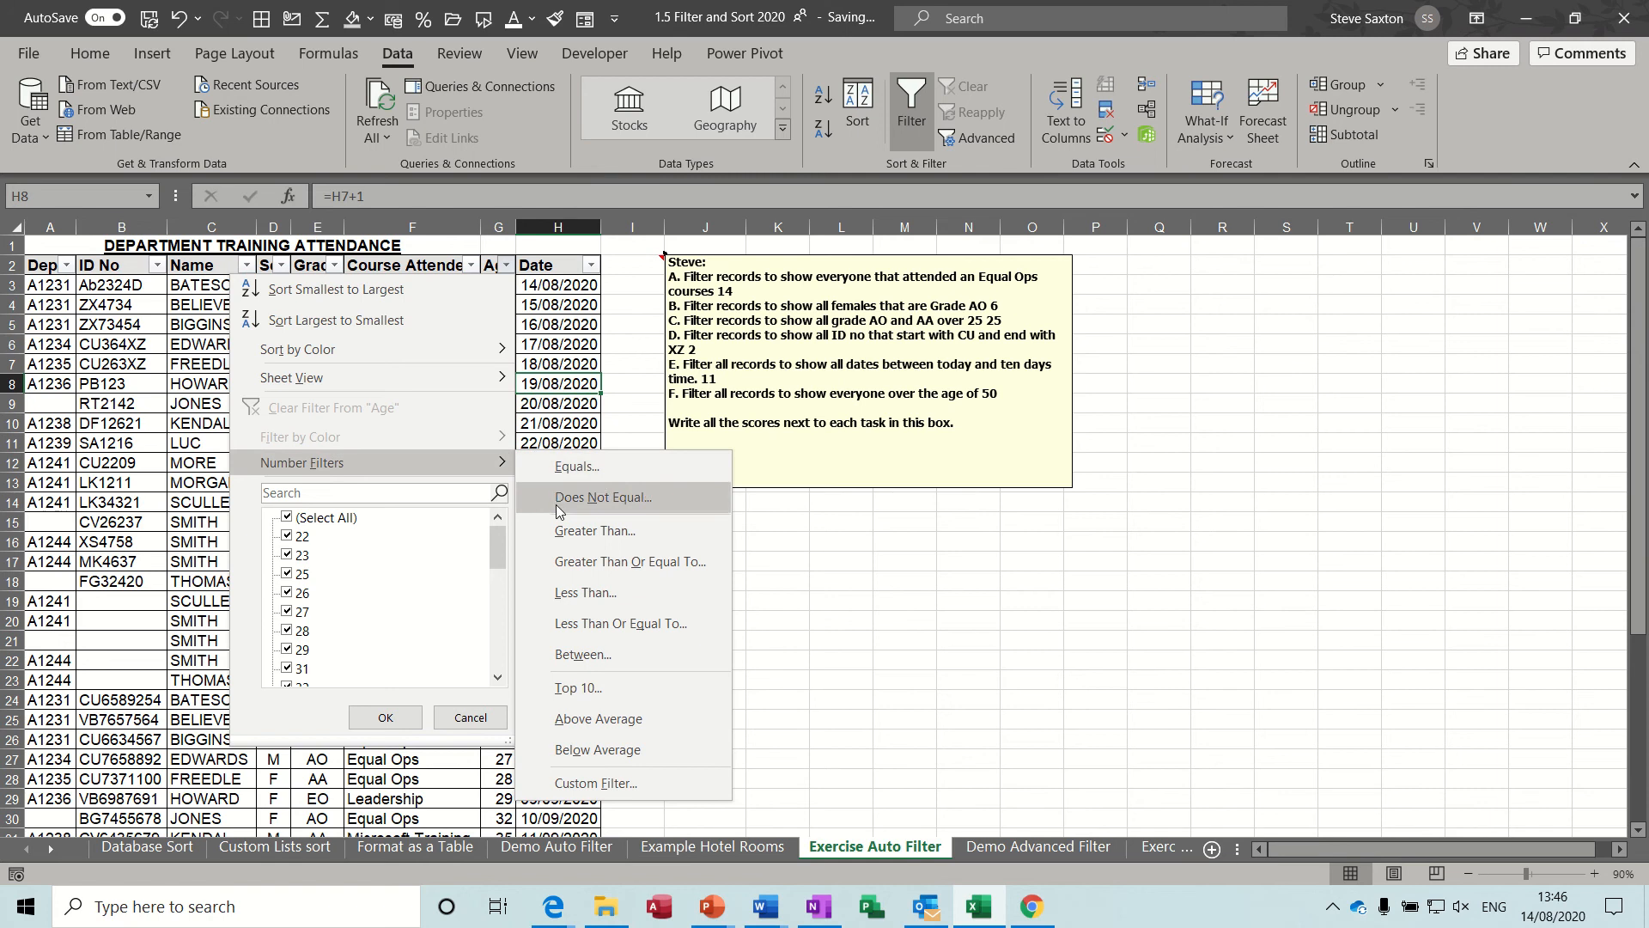
left_click(565, 531)
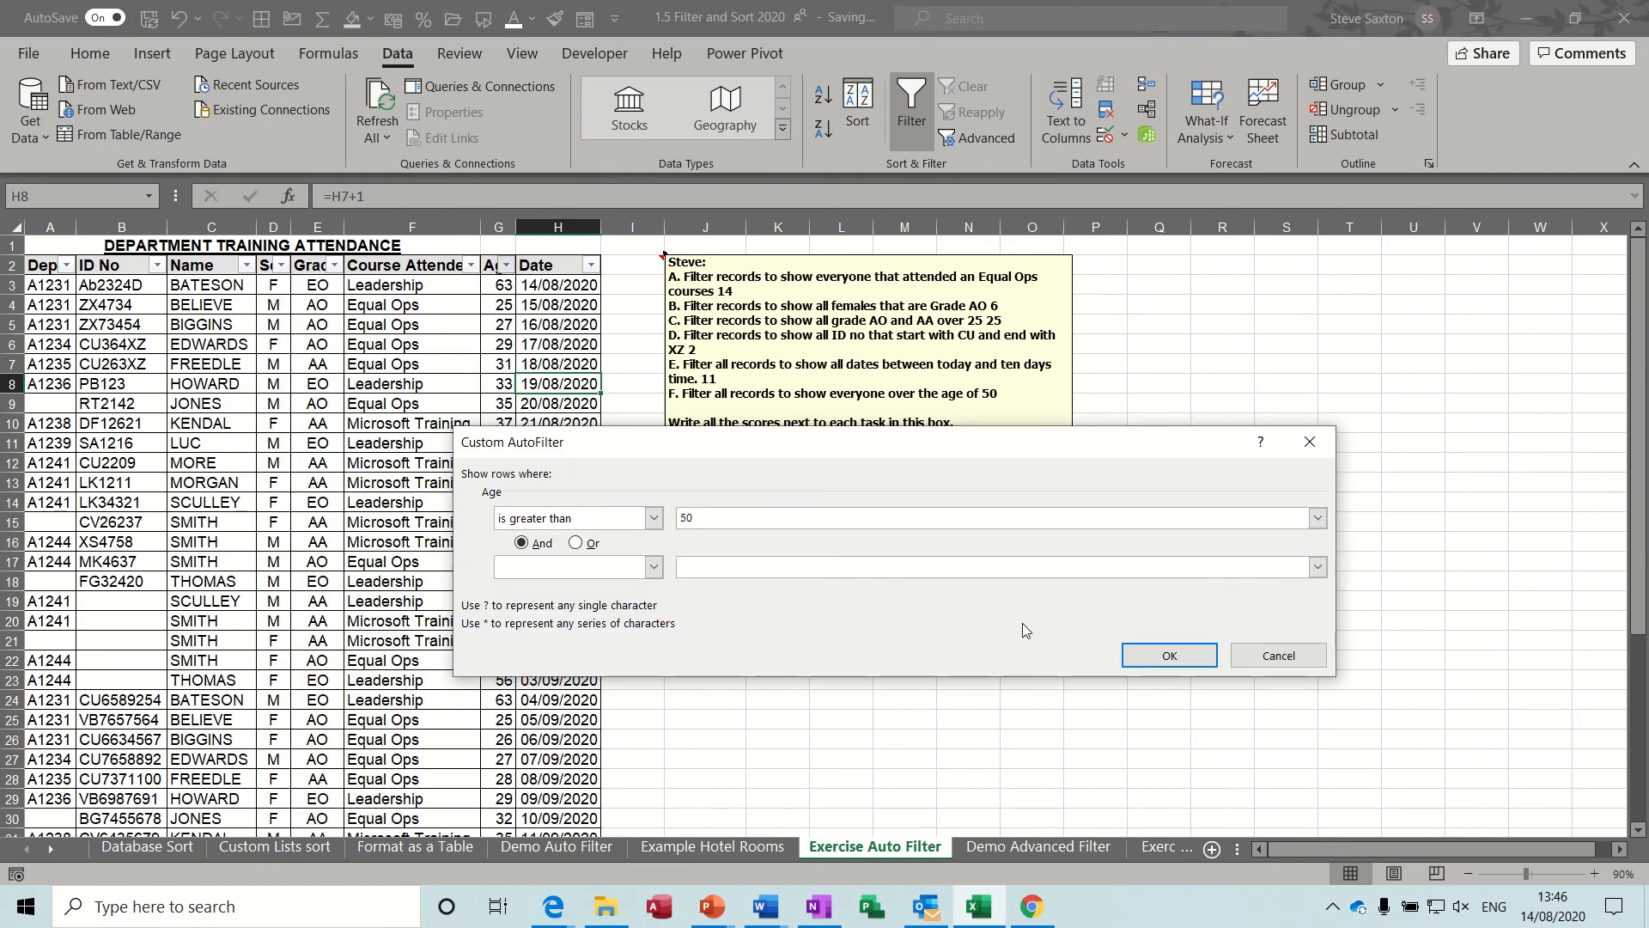
left_click(1140, 656)
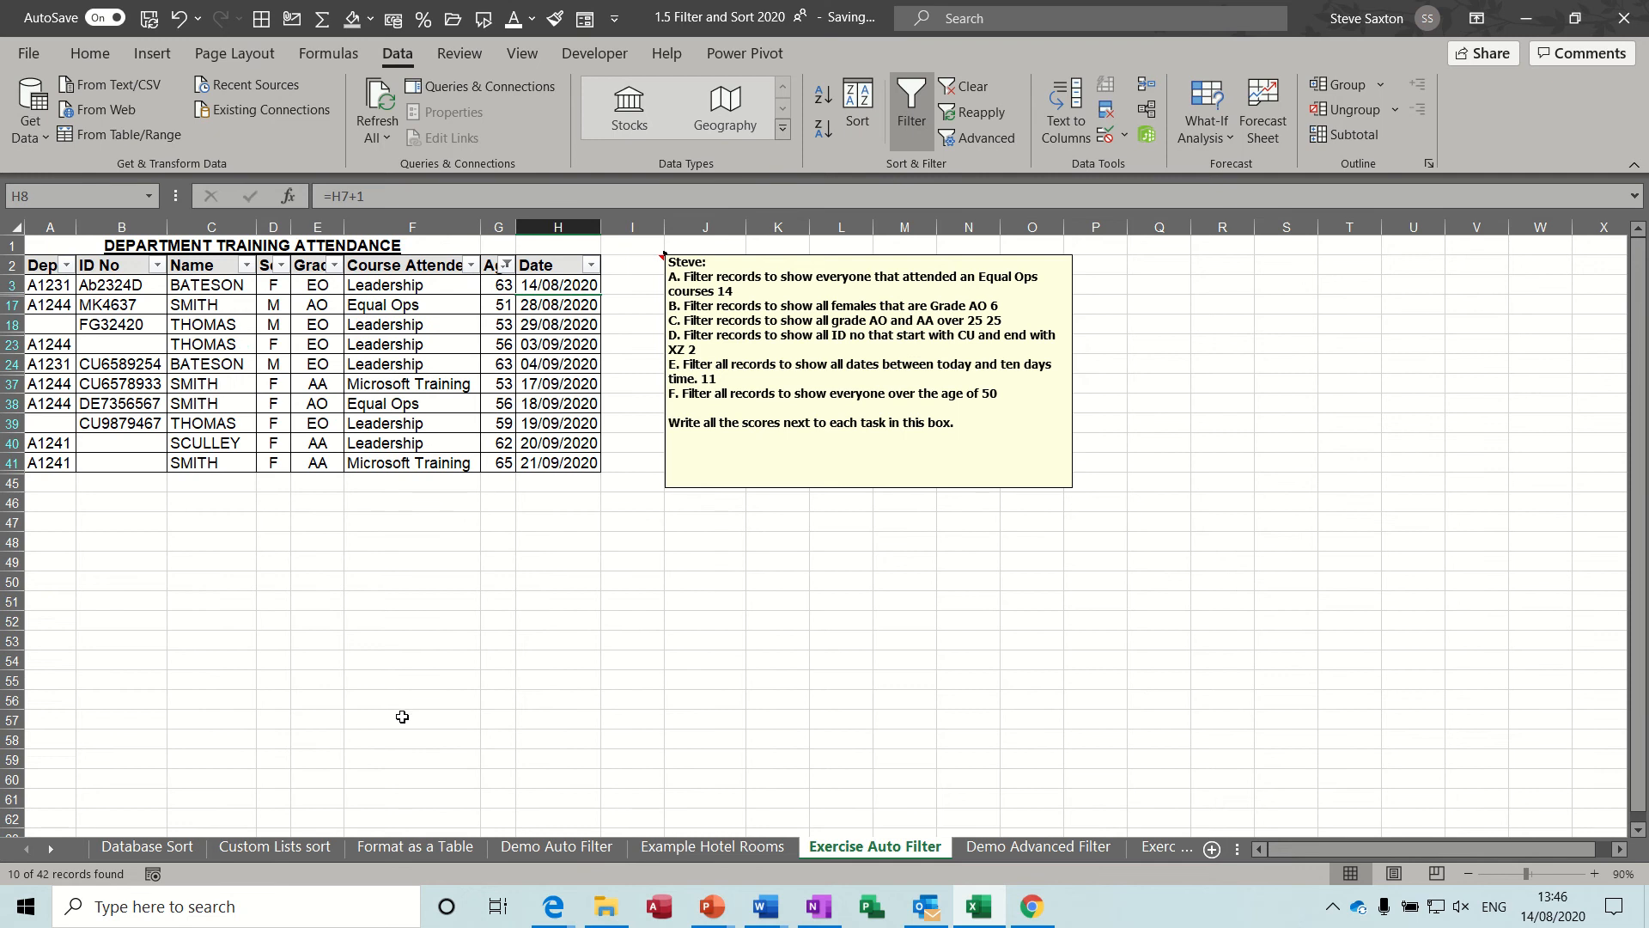
Write the score 10 next to task F in the exercise note and clear the age filter.
left_click(1019, 394)
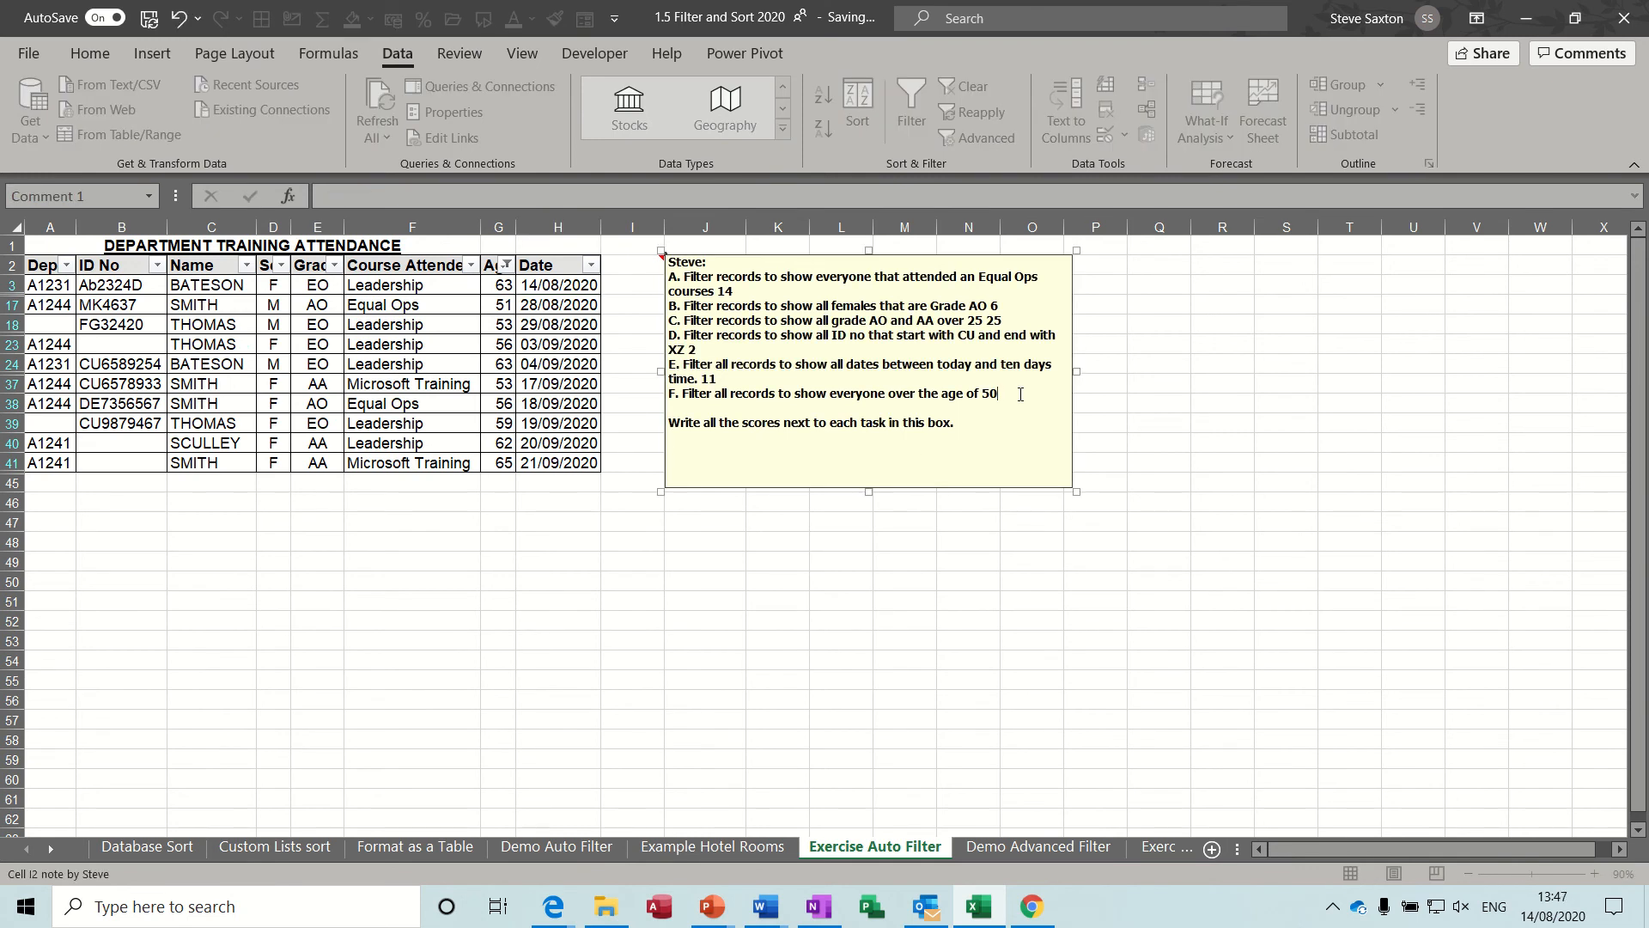
left_click(462, 367)
left_click(967, 86)
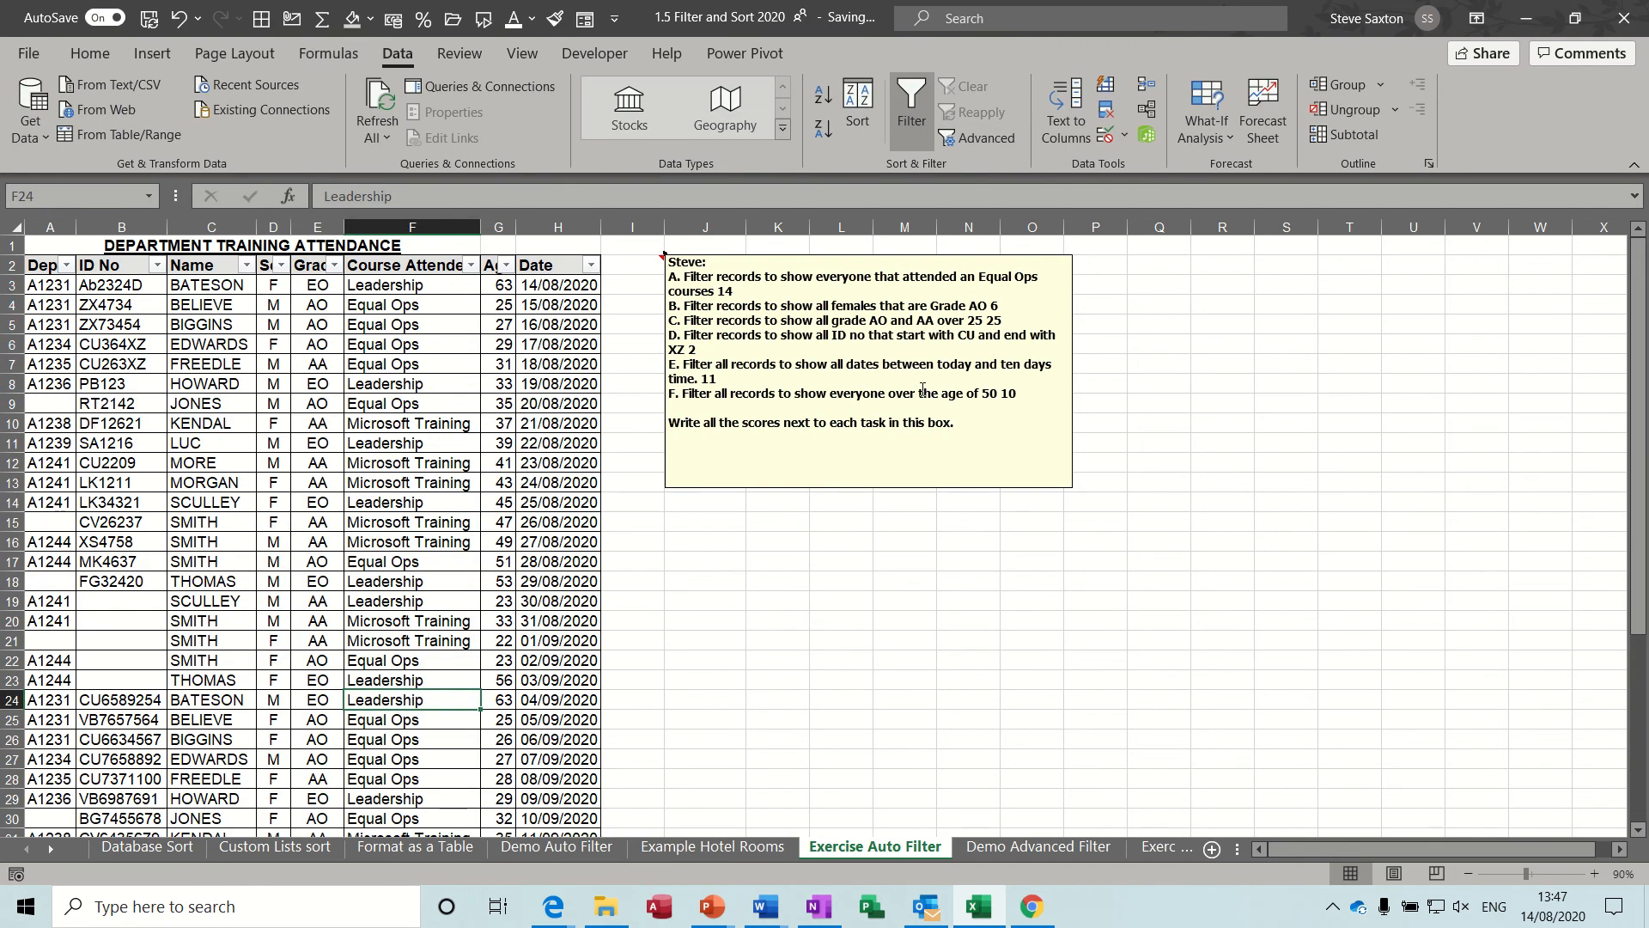
Look at the criteria range and list on the Demo Advanced Filter sheet, and return to the Exercise Auto Filter sheet.
left_click(394, 462)
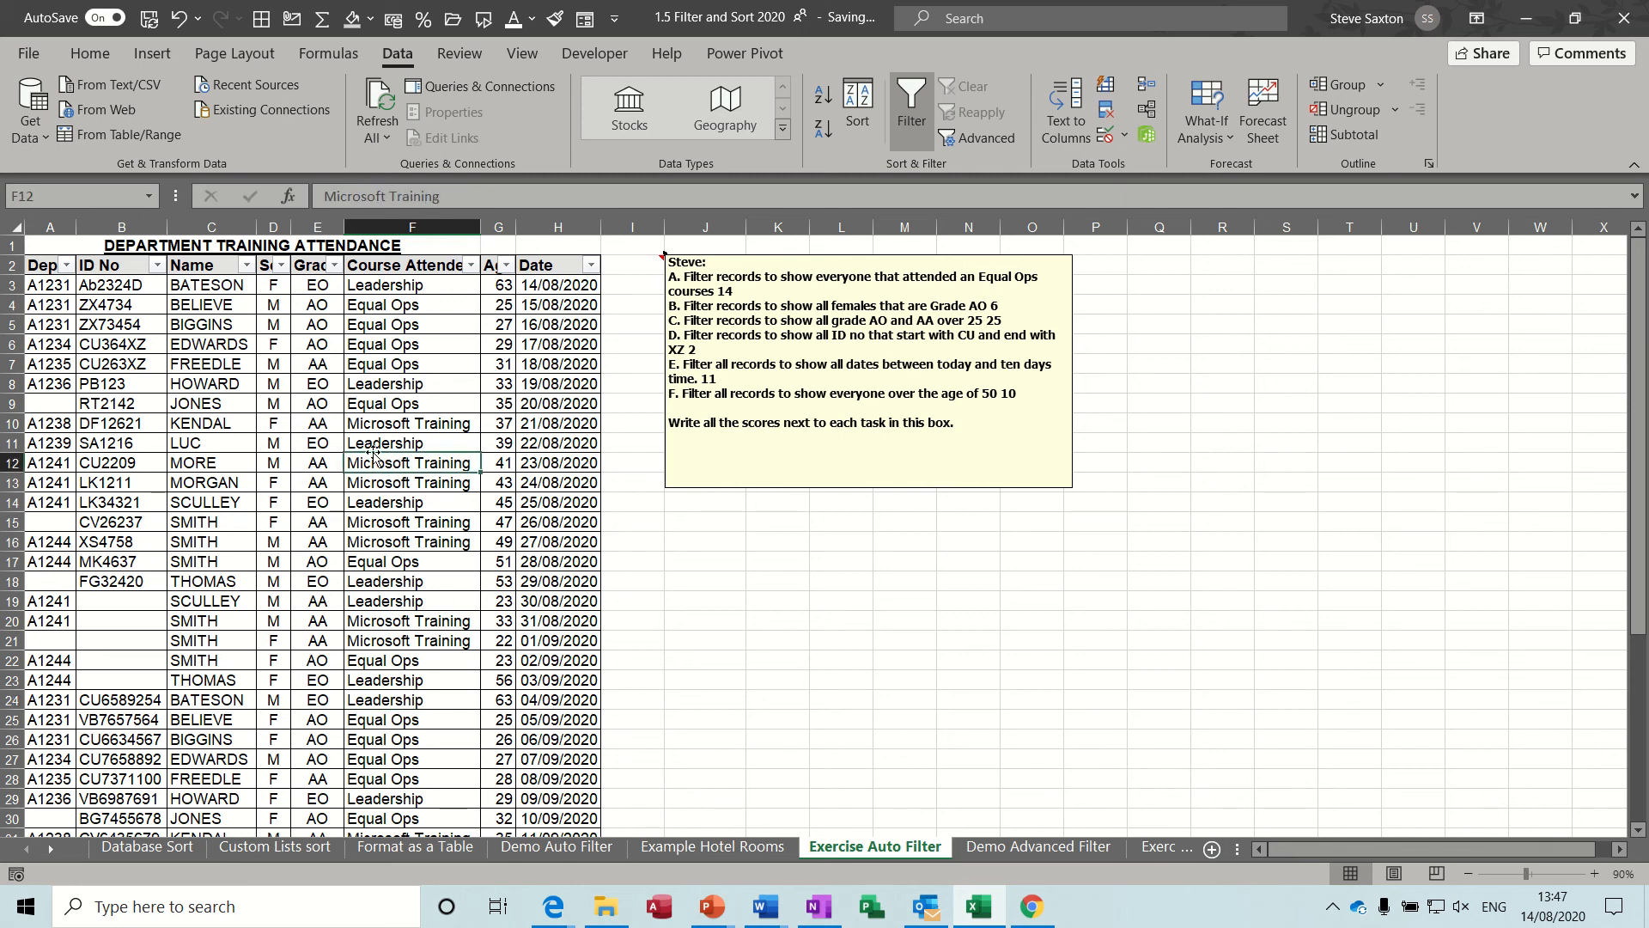
left_click(992, 852)
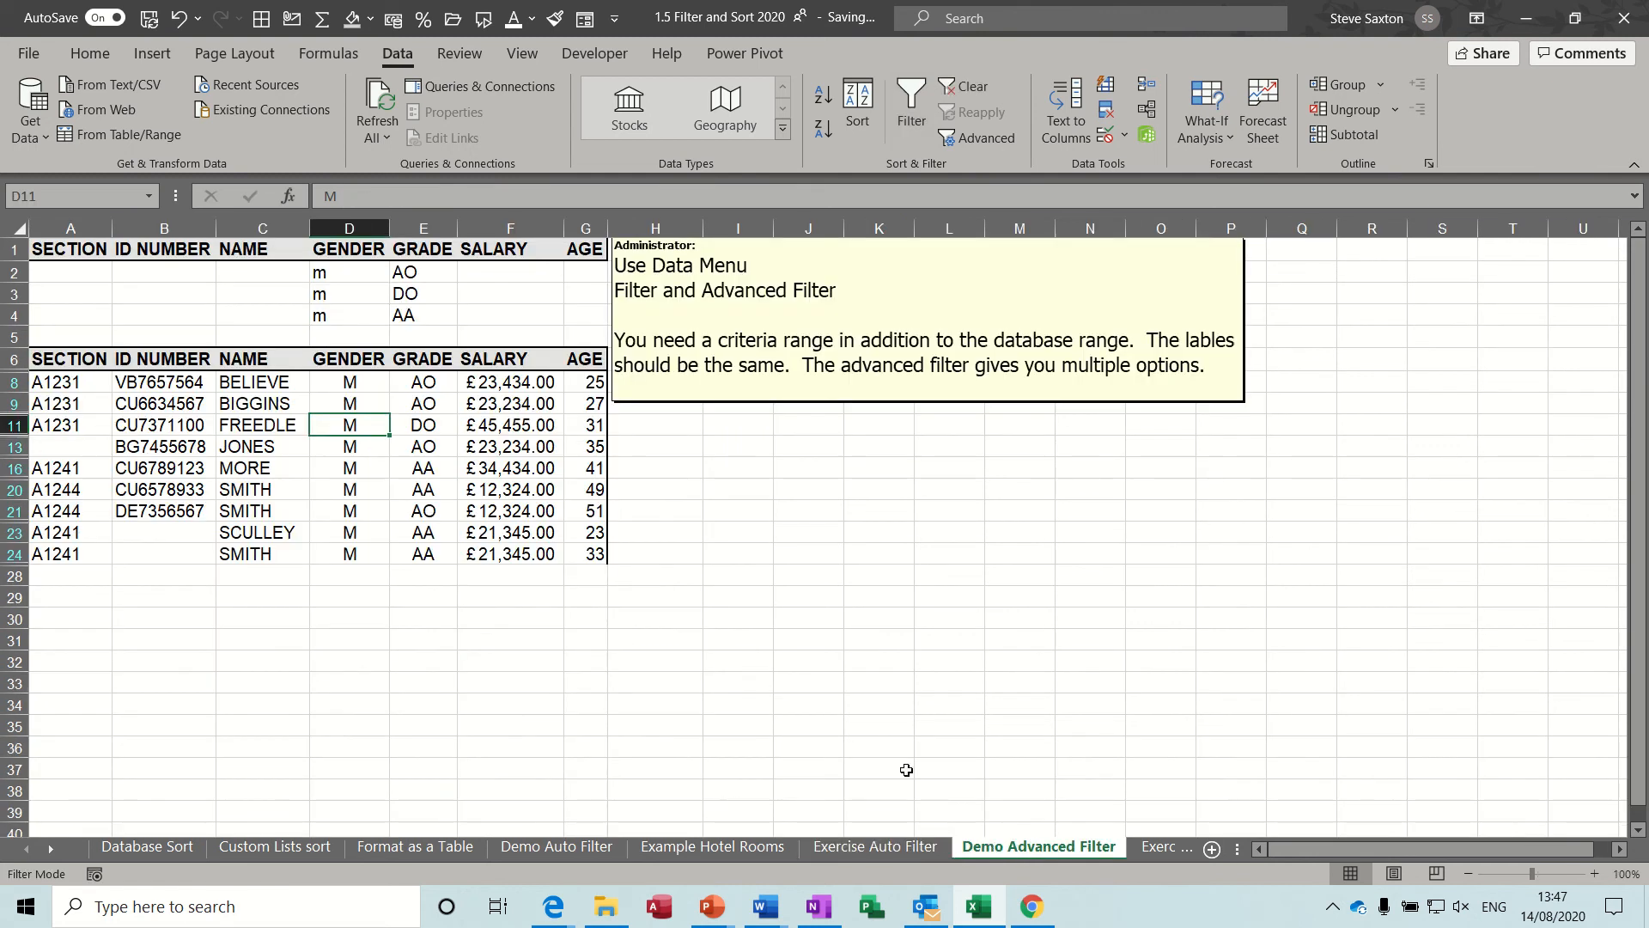
left_click(348, 451)
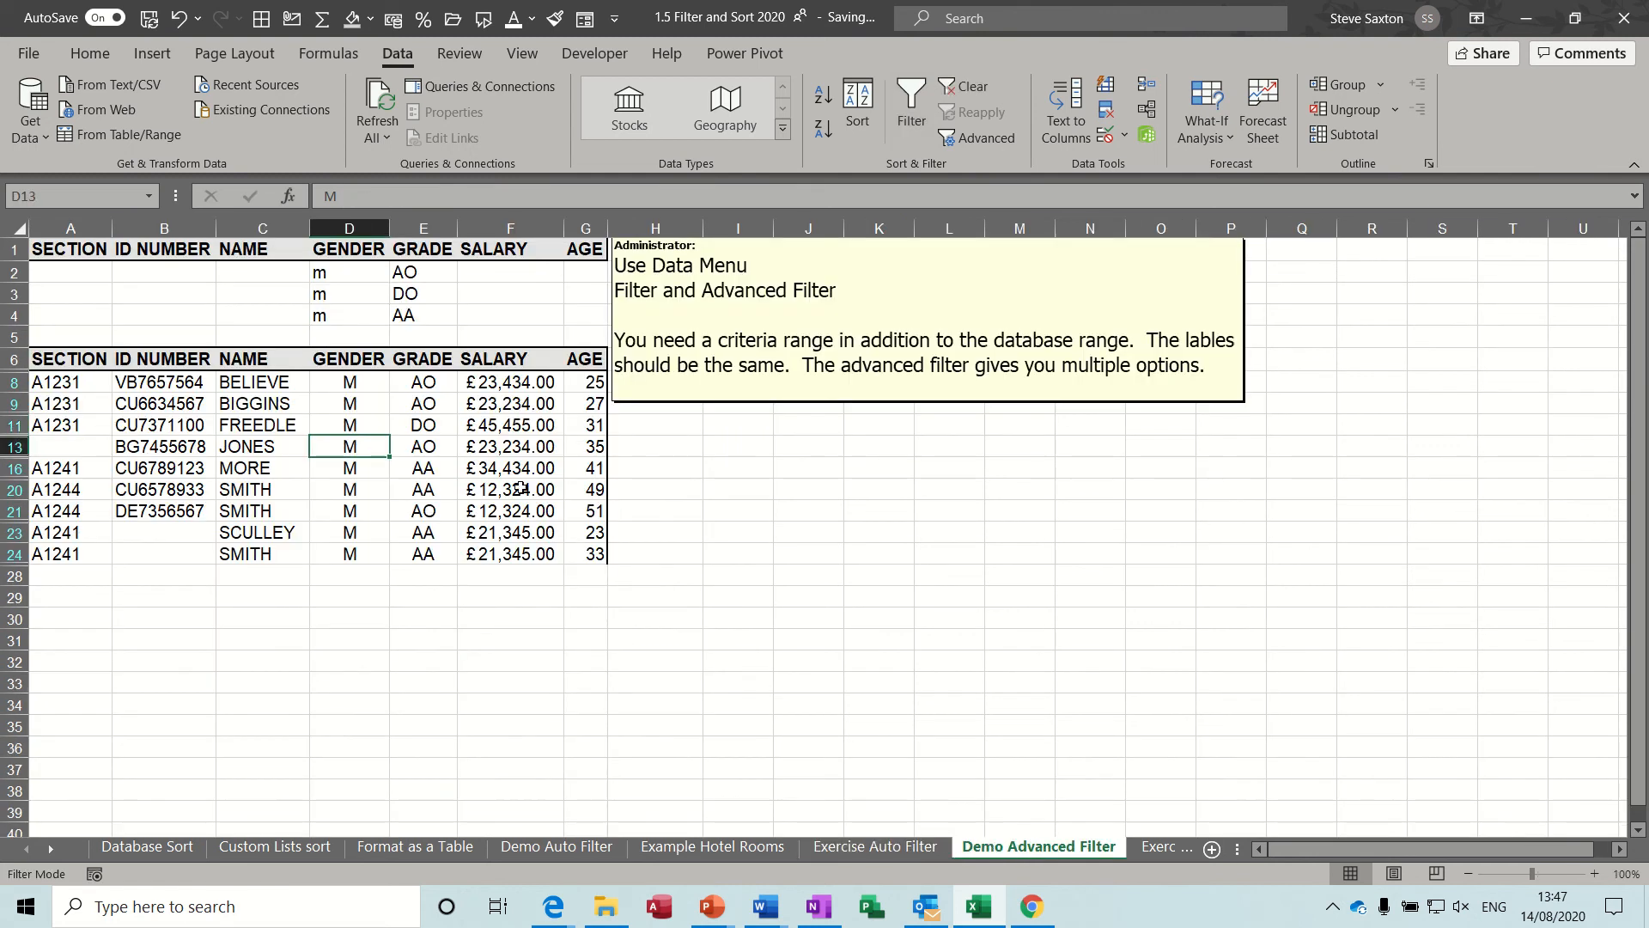
left_click(885, 846)
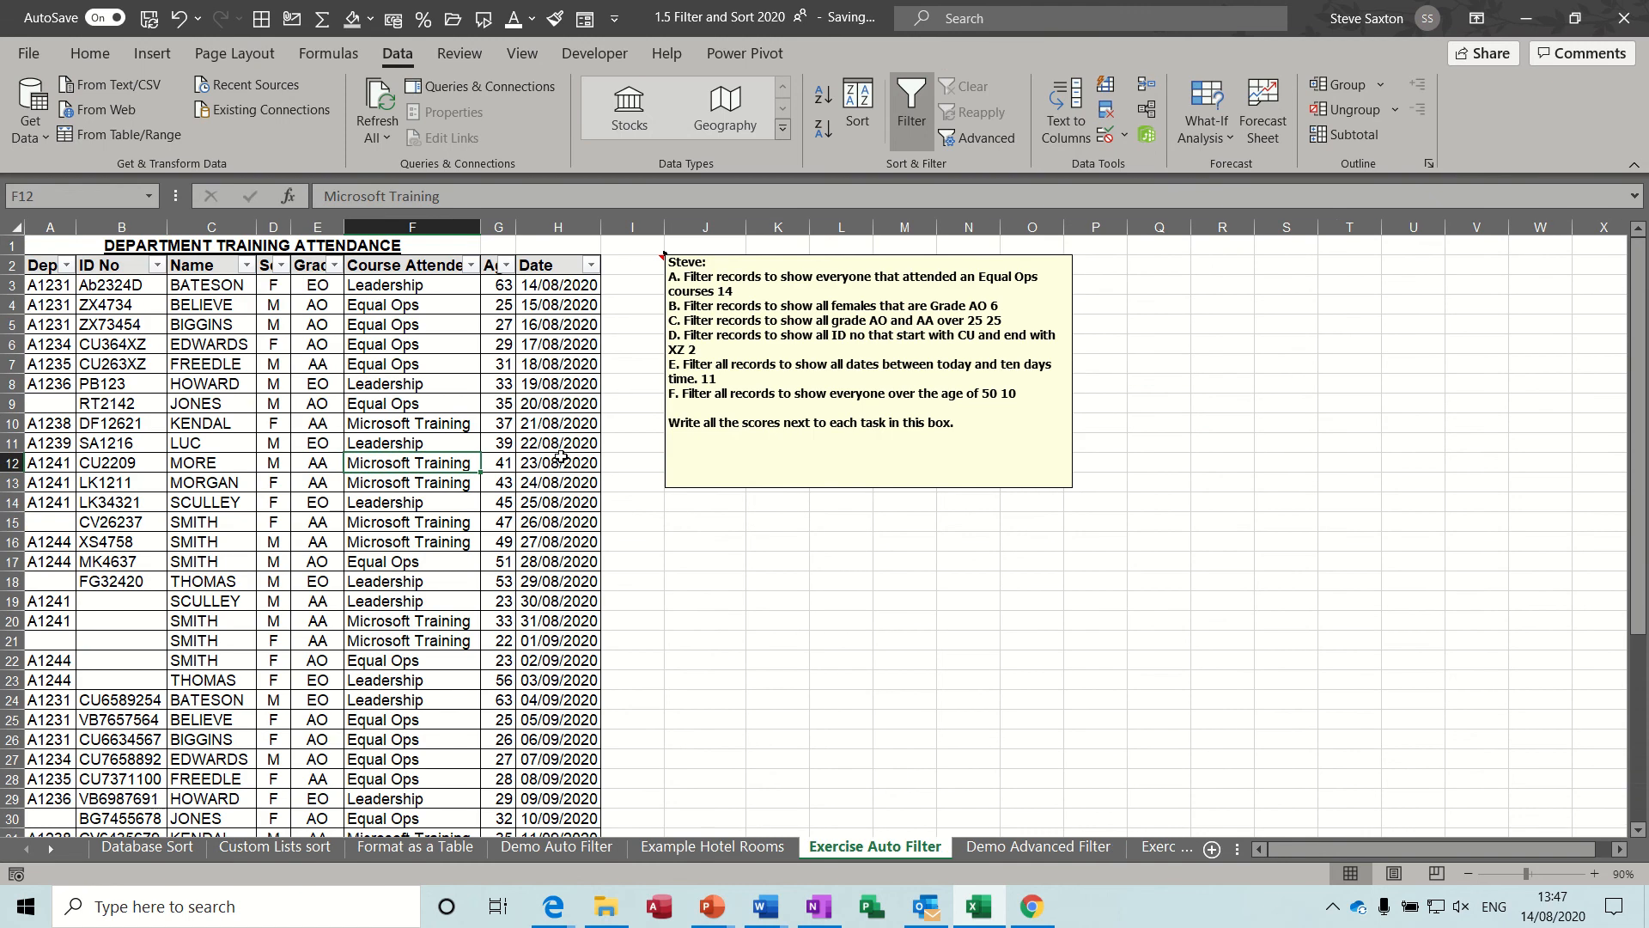
Look through the number filter options for the Age column on the Exercise Auto Filter sheet.
left_click(506, 265)
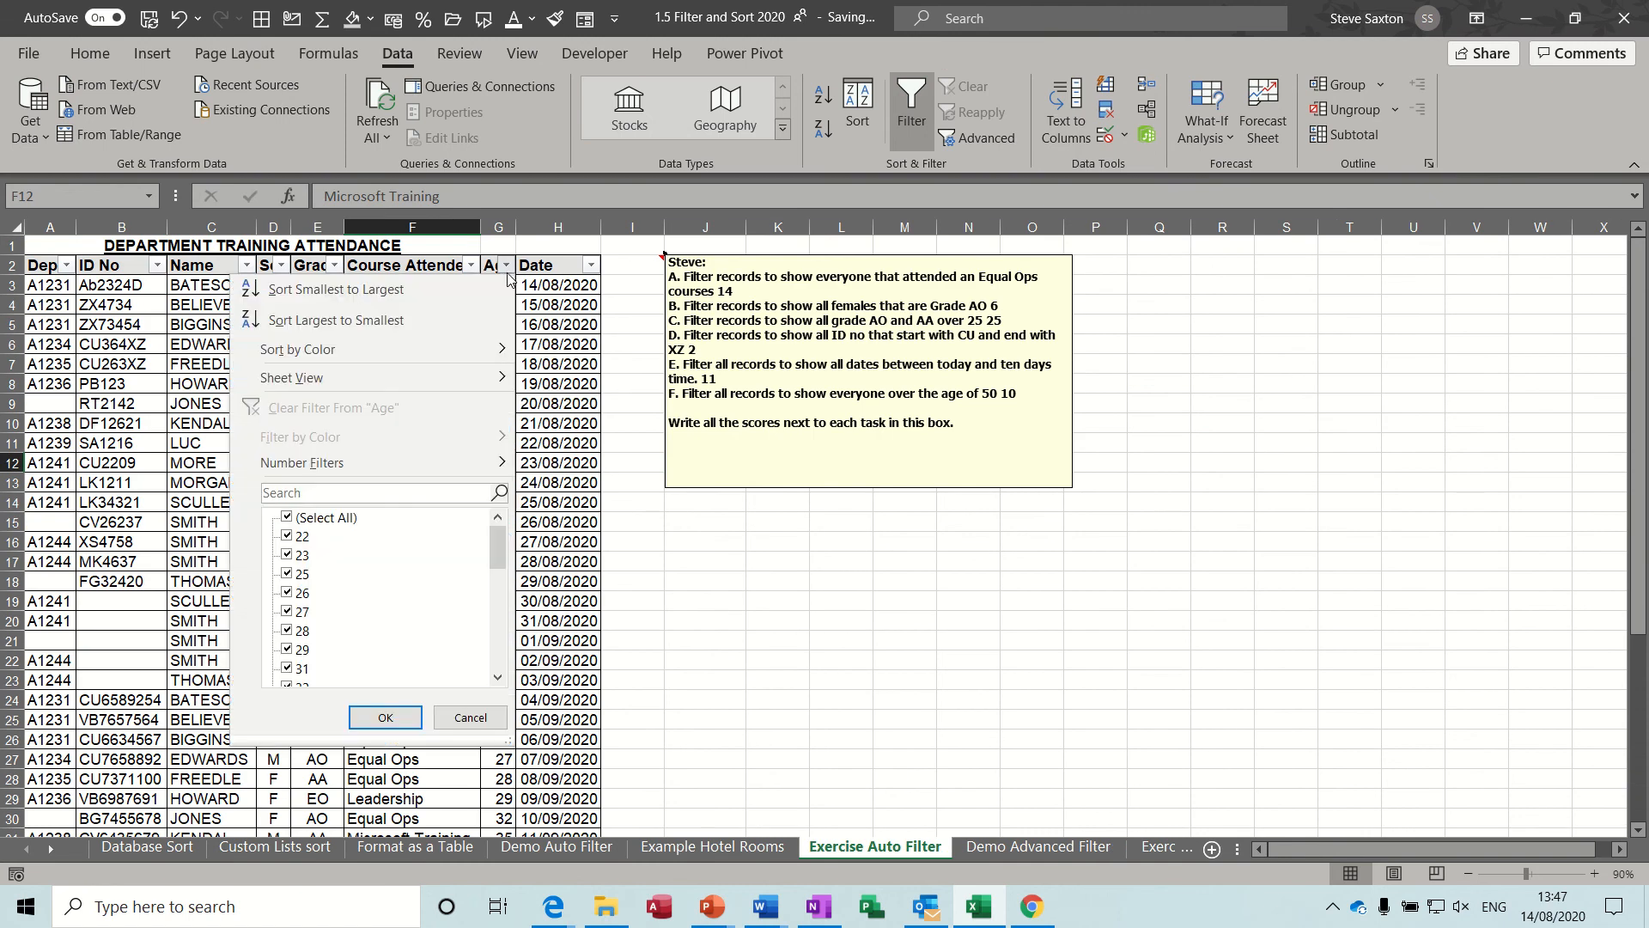
mouse_move(349, 464)
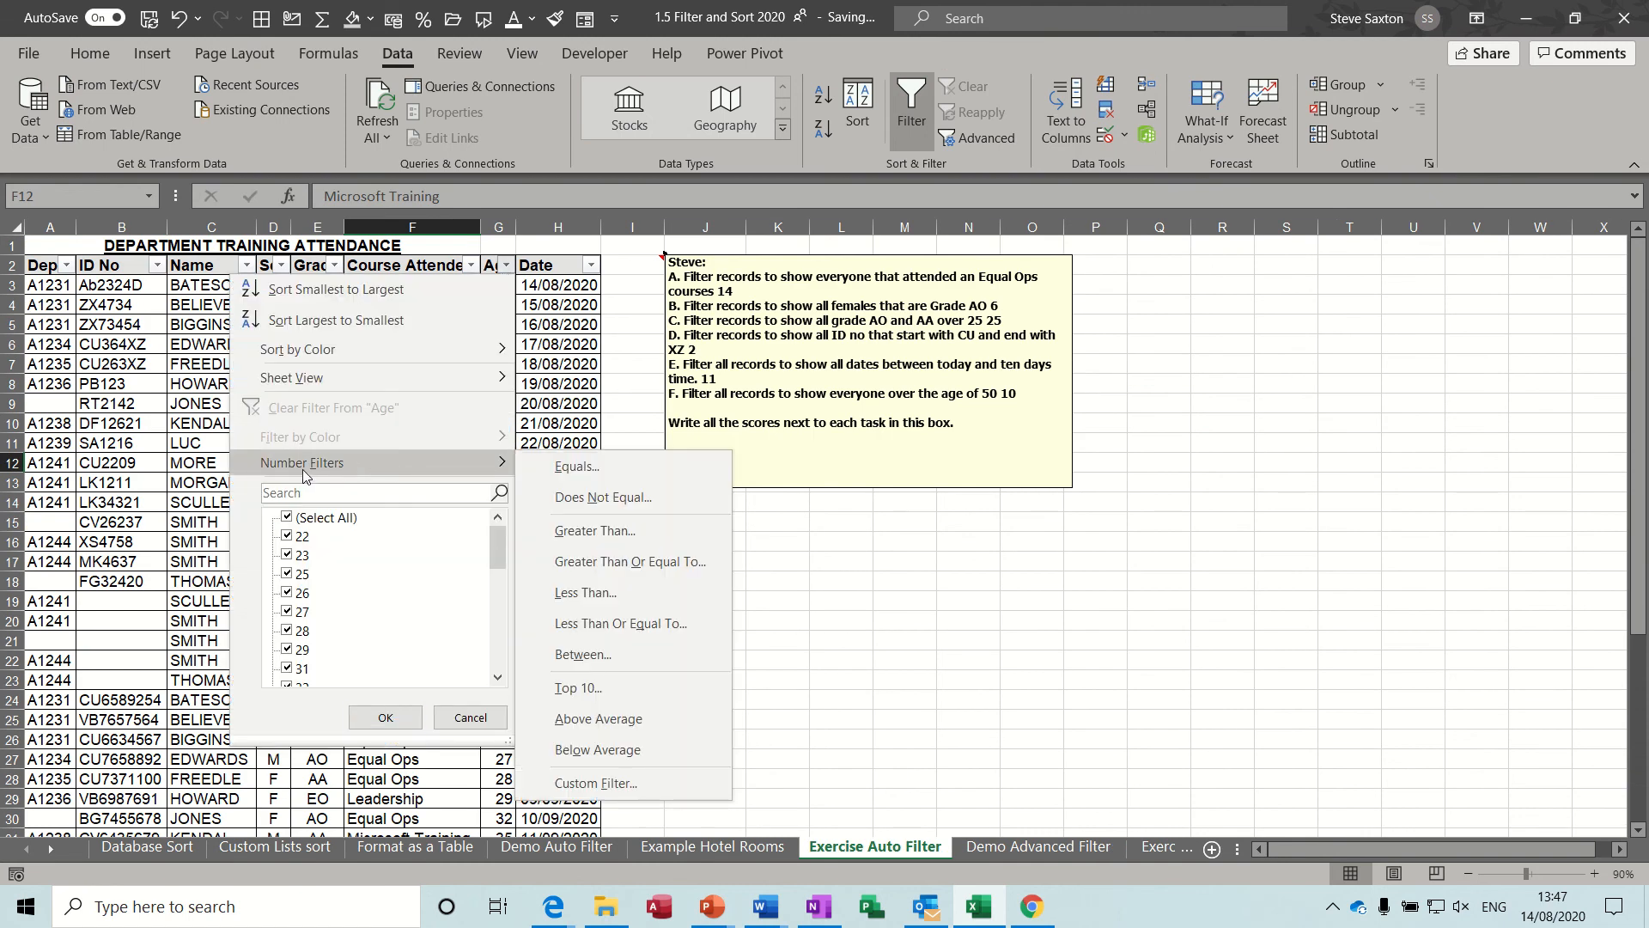
left_click(558, 371)
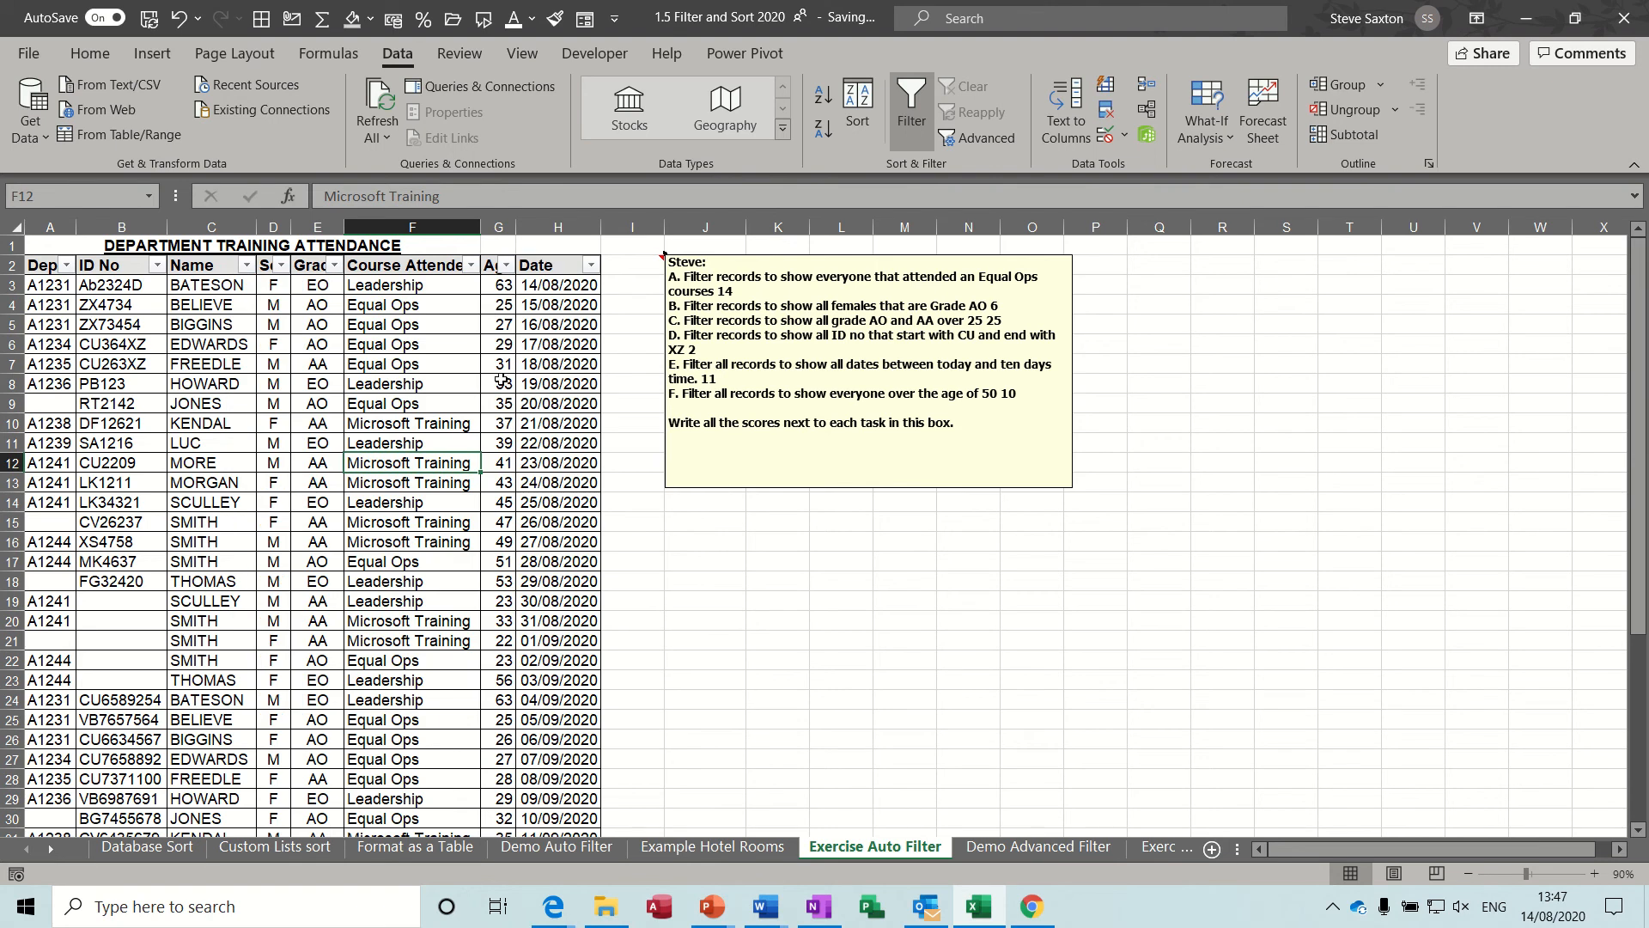
Run an in-place Advanced Filter on the Demo Advanced Filter sheet with list range A6:G27 and criteria range A1:G4.
left_click(992, 849)
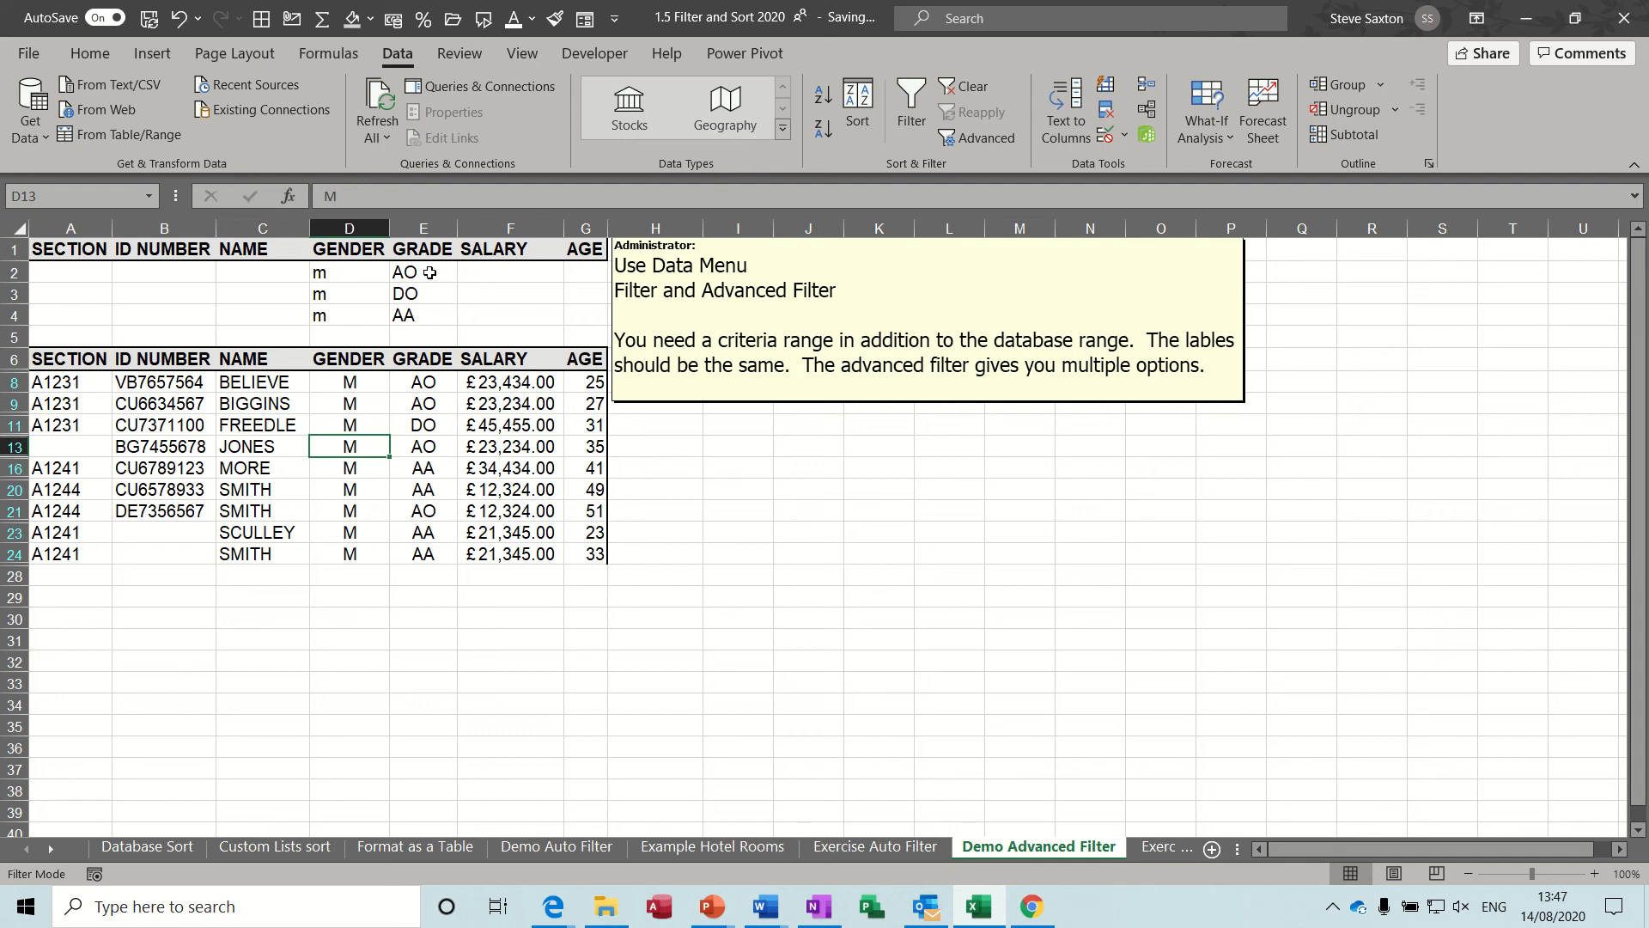
left_click(436, 464)
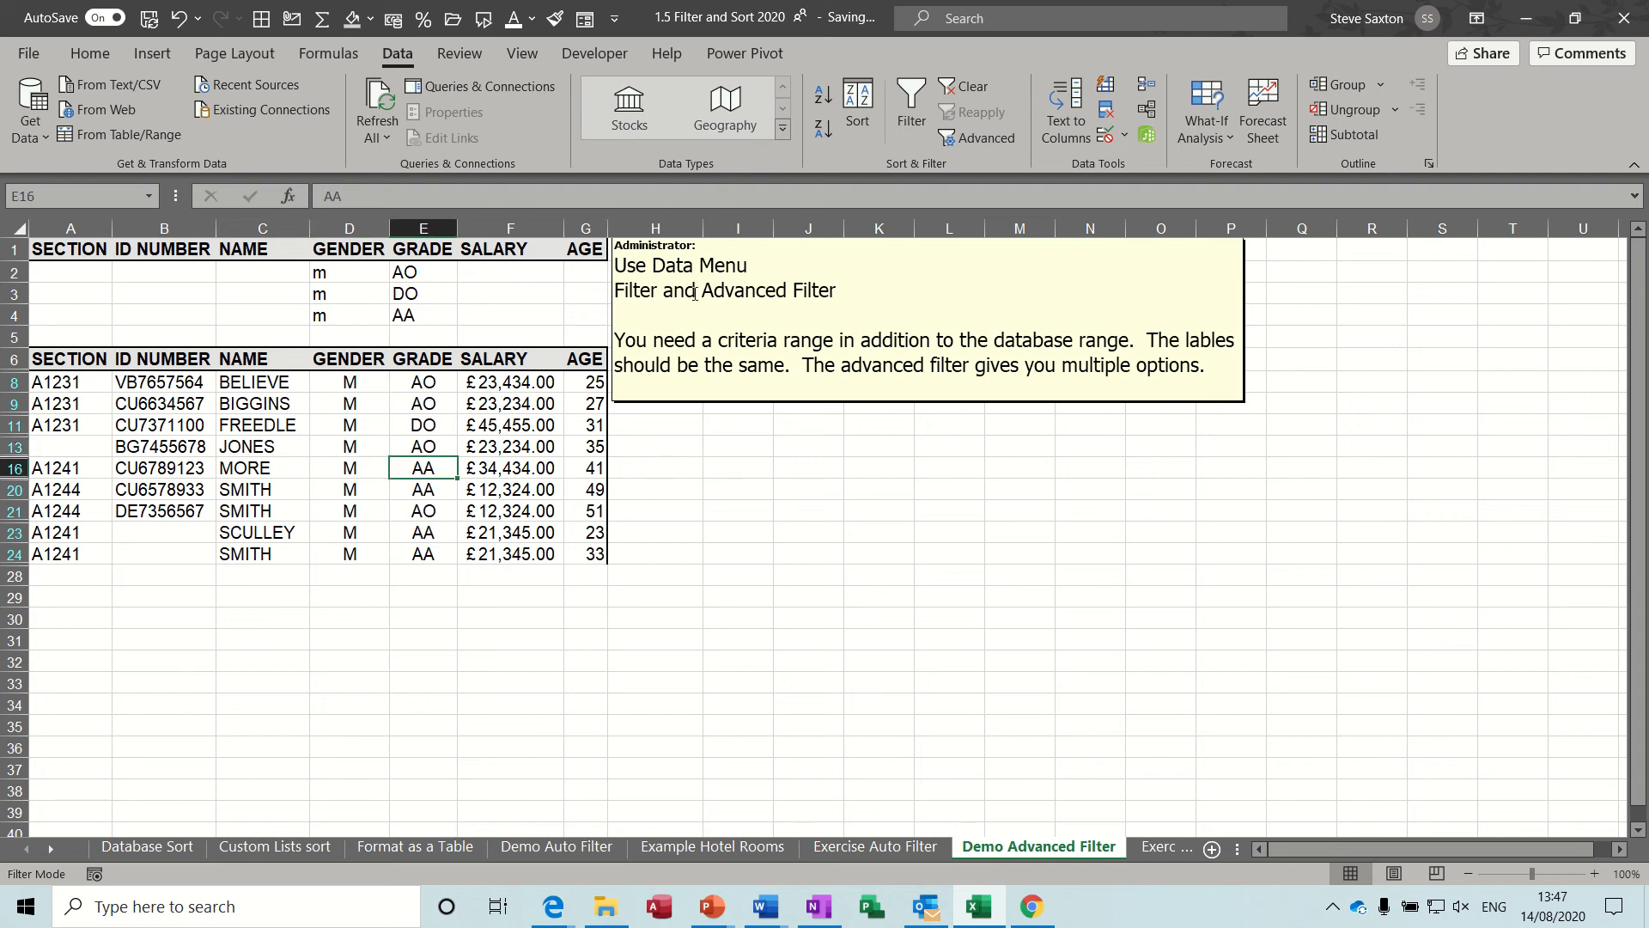
left_click(970, 142)
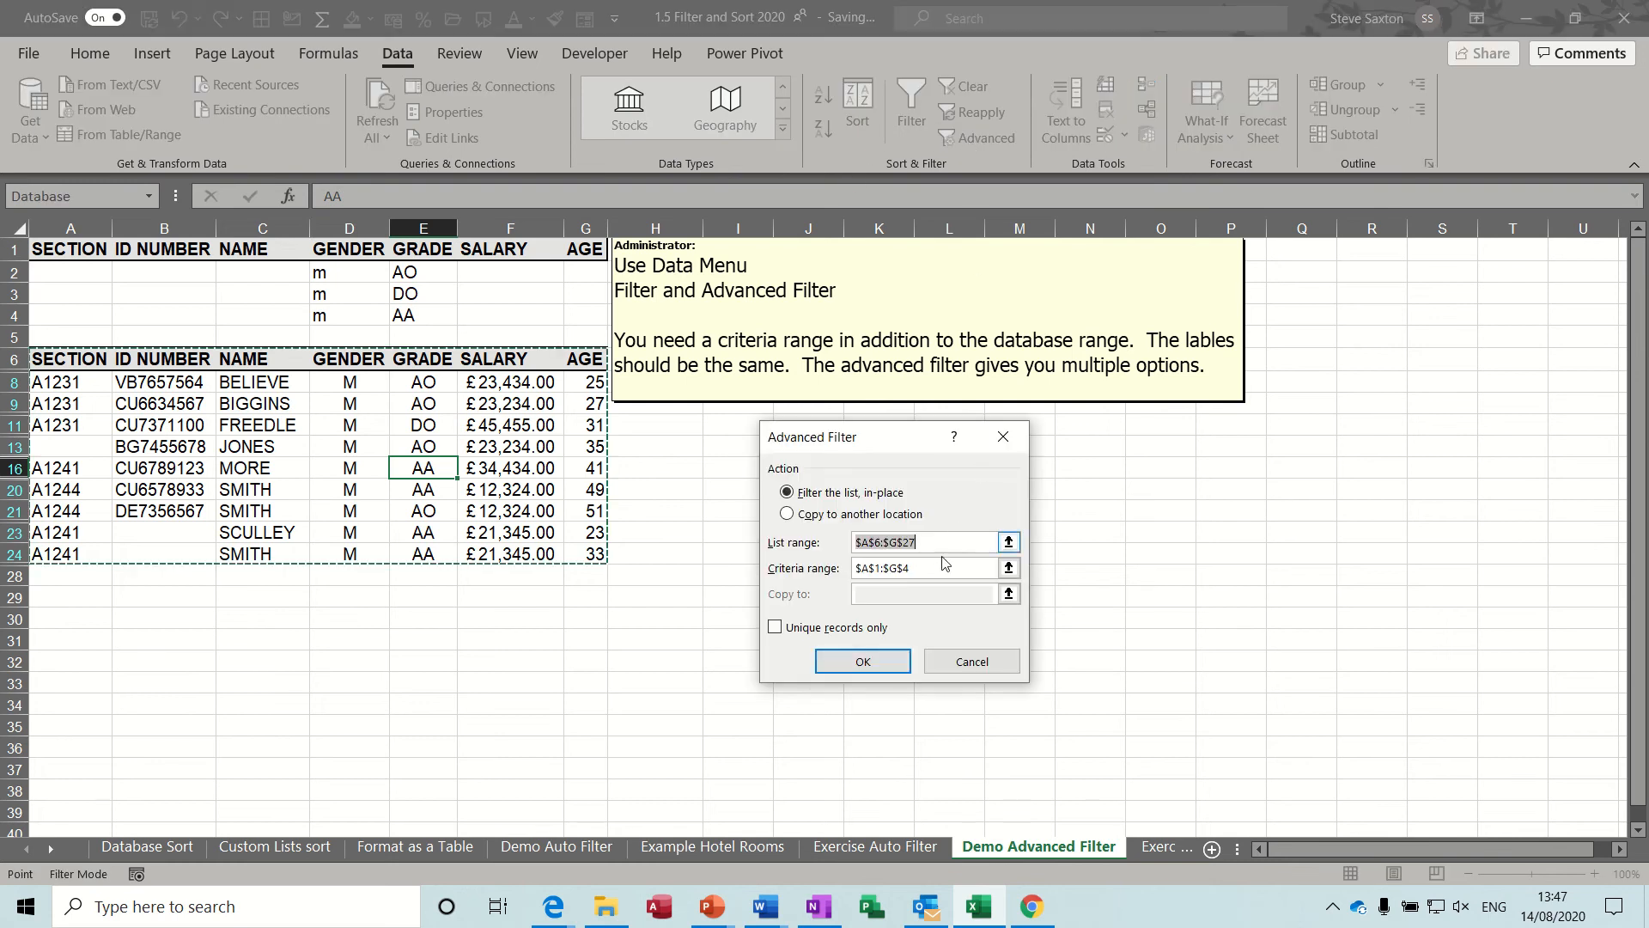
left_click(864, 662)
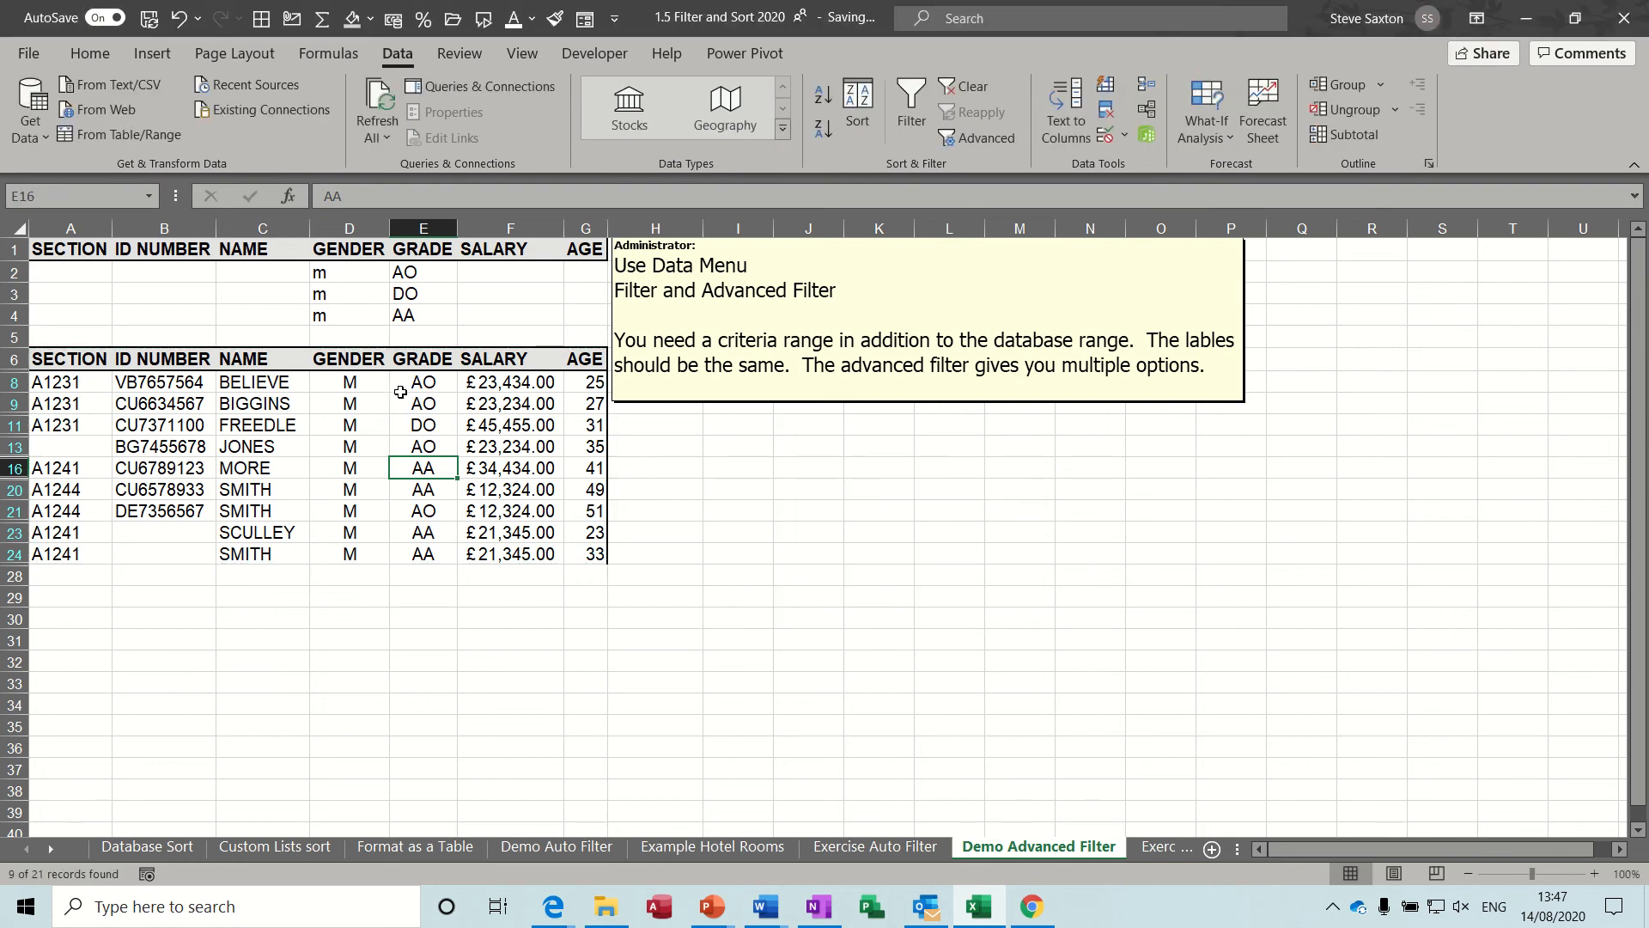
Delete the gender and grade criteria in D2:E4 and clear the filter from the list.
left_click(319, 273)
left_click_drag(320, 273, 393, 314)
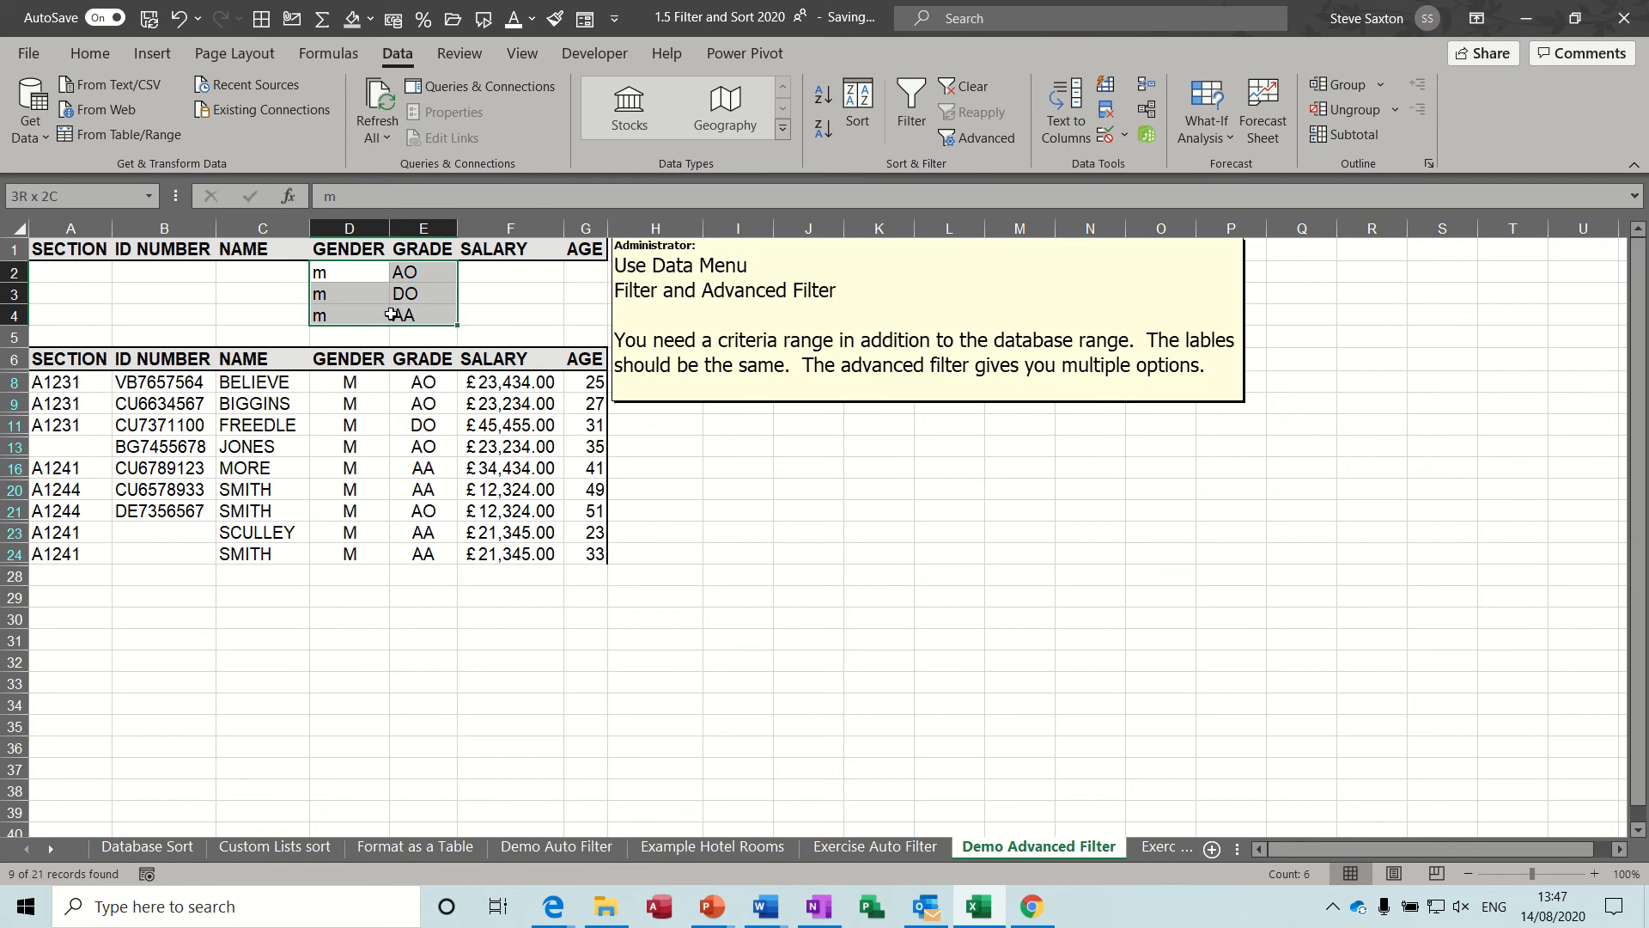
key("Delete")
left_click(386, 380)
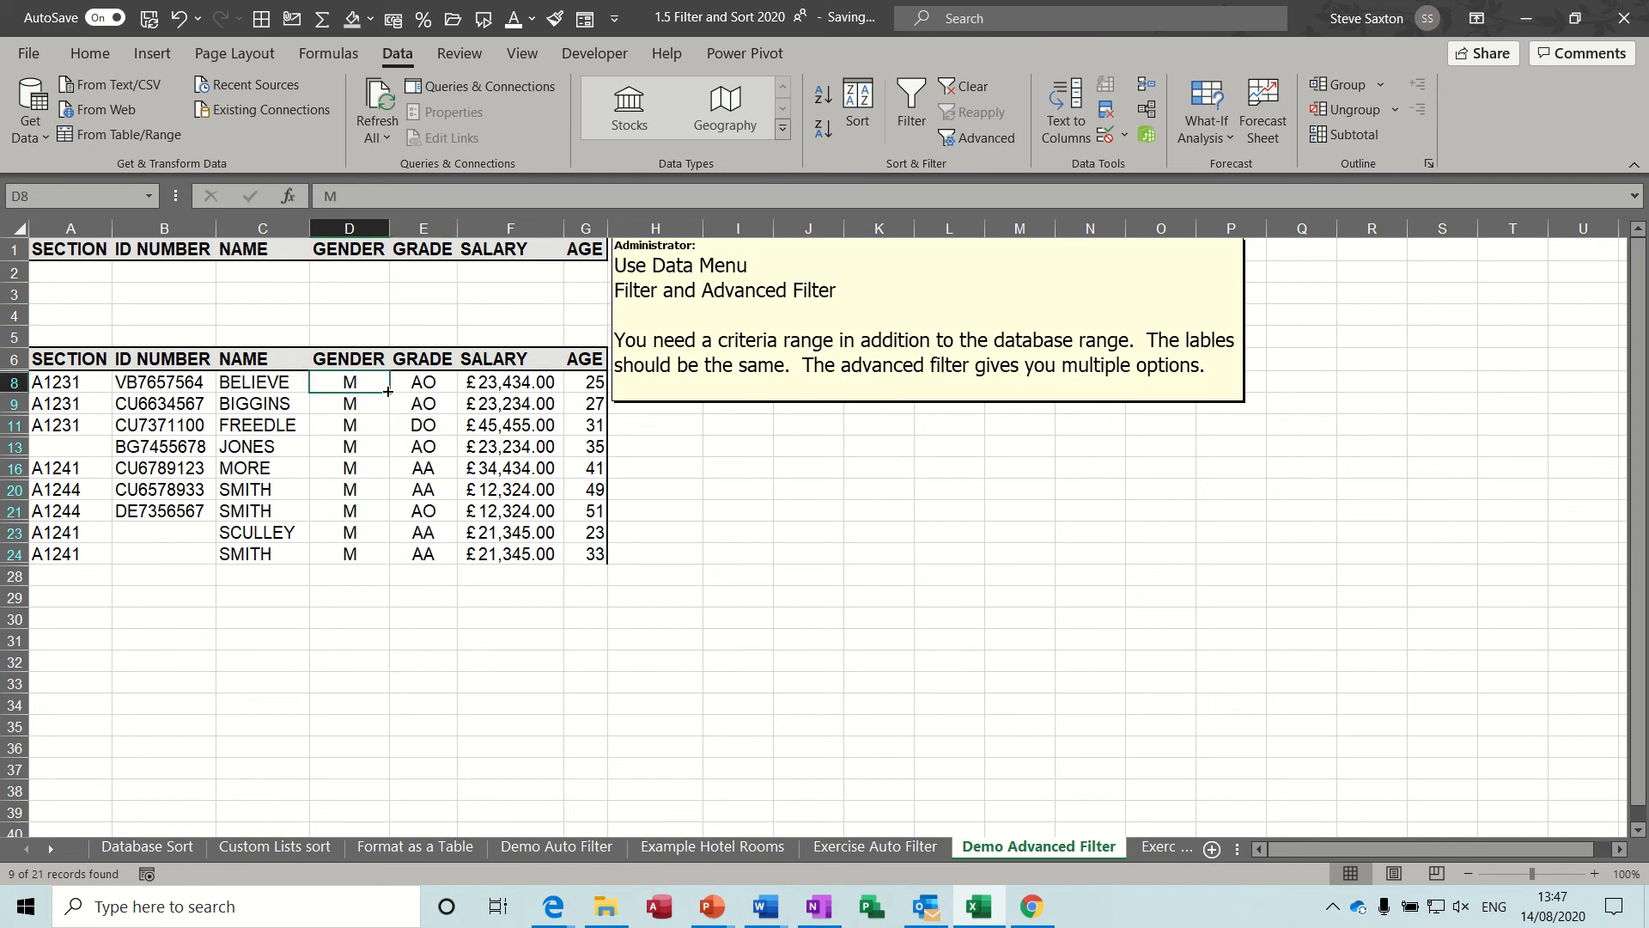
left_click(965, 86)
left_click(296, 424)
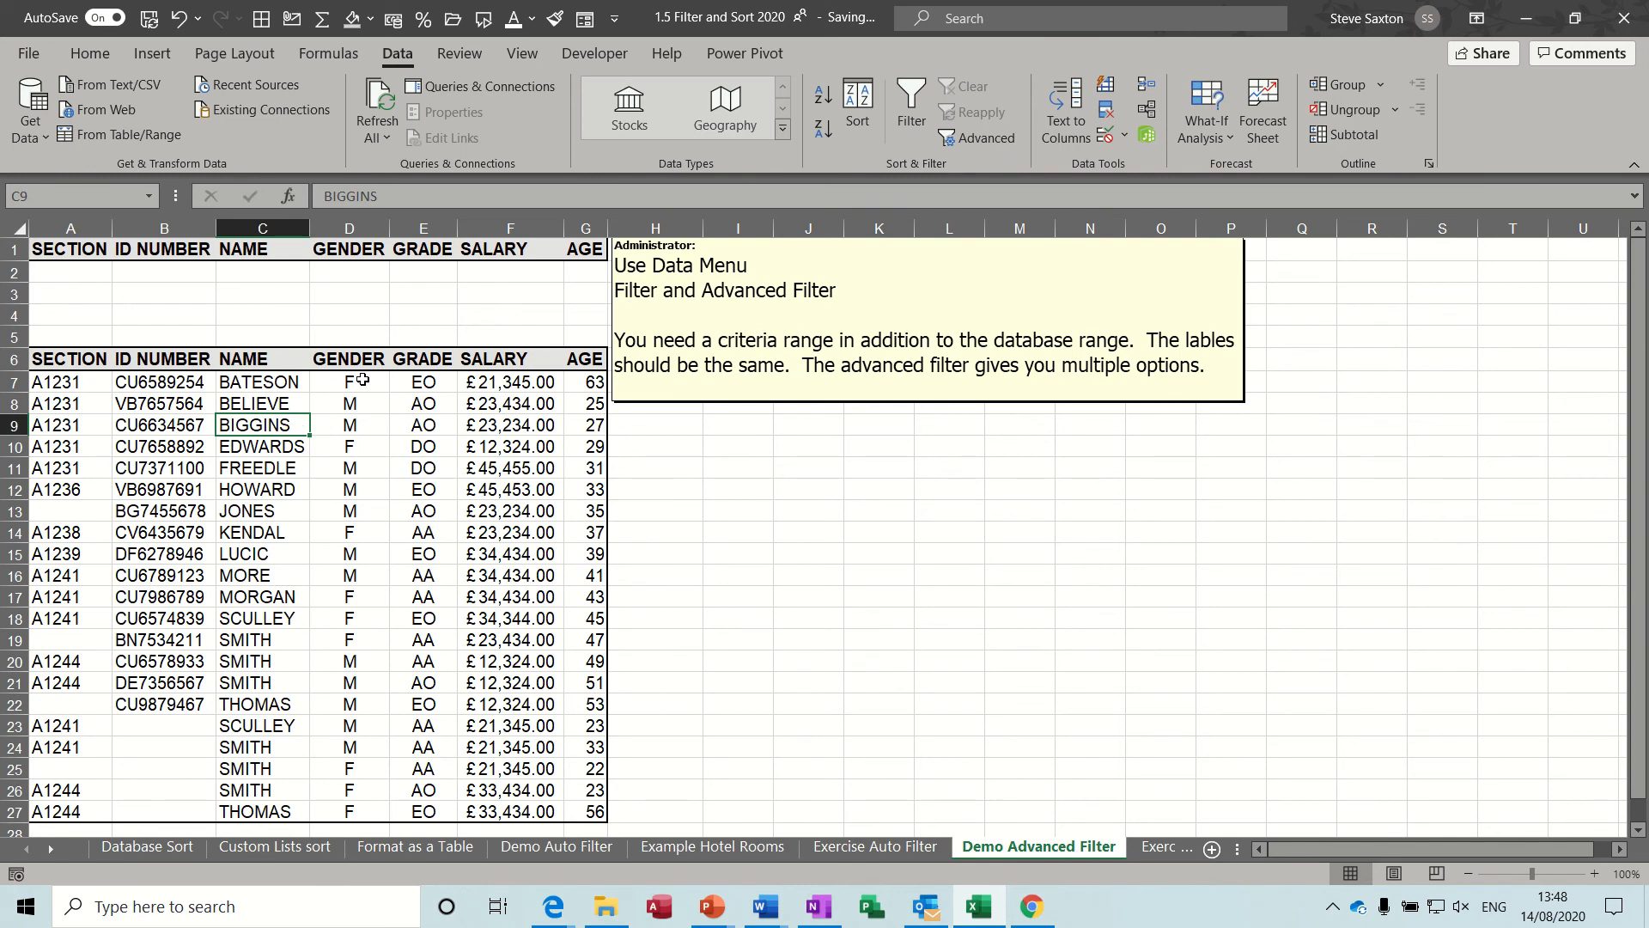
Examine the criteria range A1:G4 and the blank row 5 separating it from the list.
left_click_drag(82, 250, 573, 308)
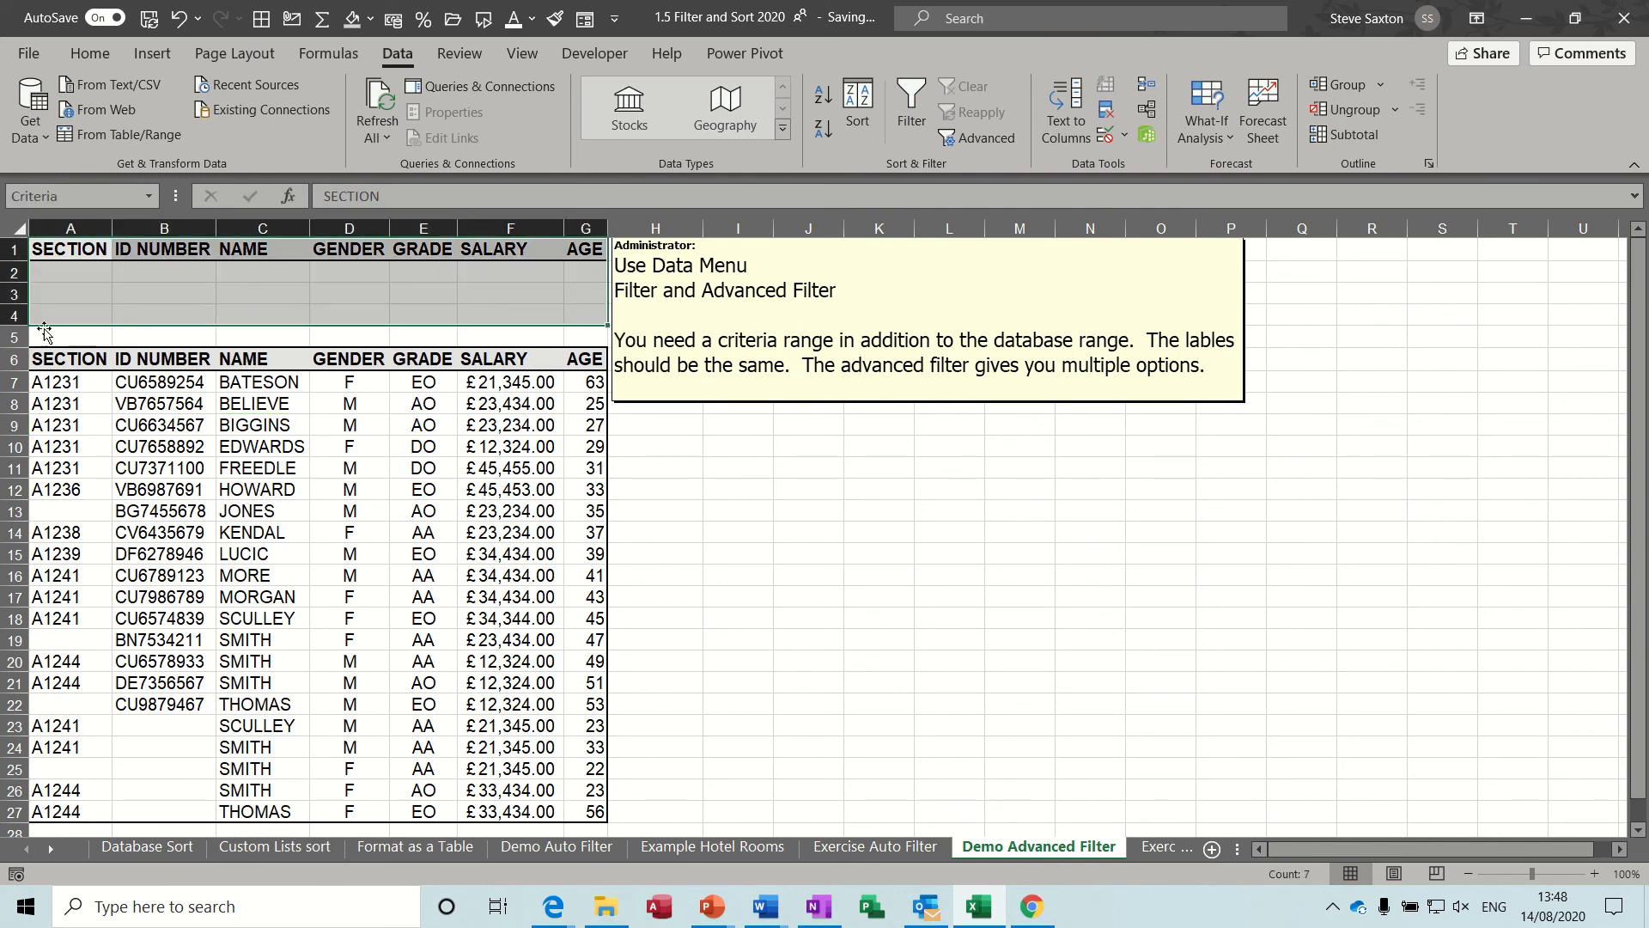
left_click(13, 337)
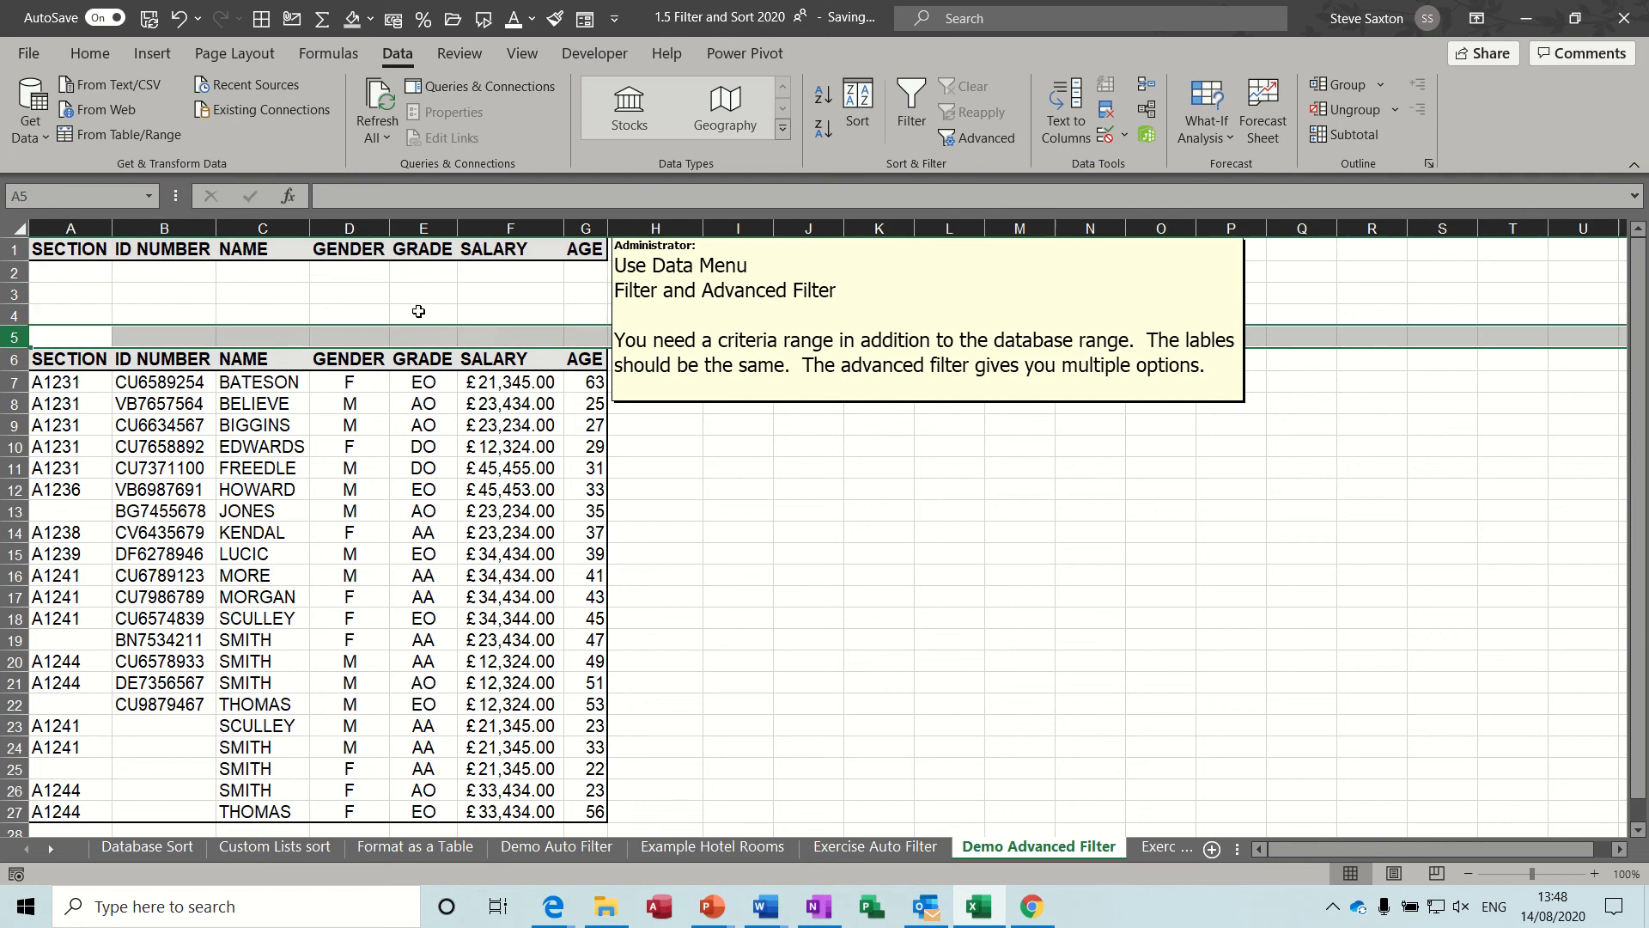
left_click(424, 274)
left_click(423, 294)
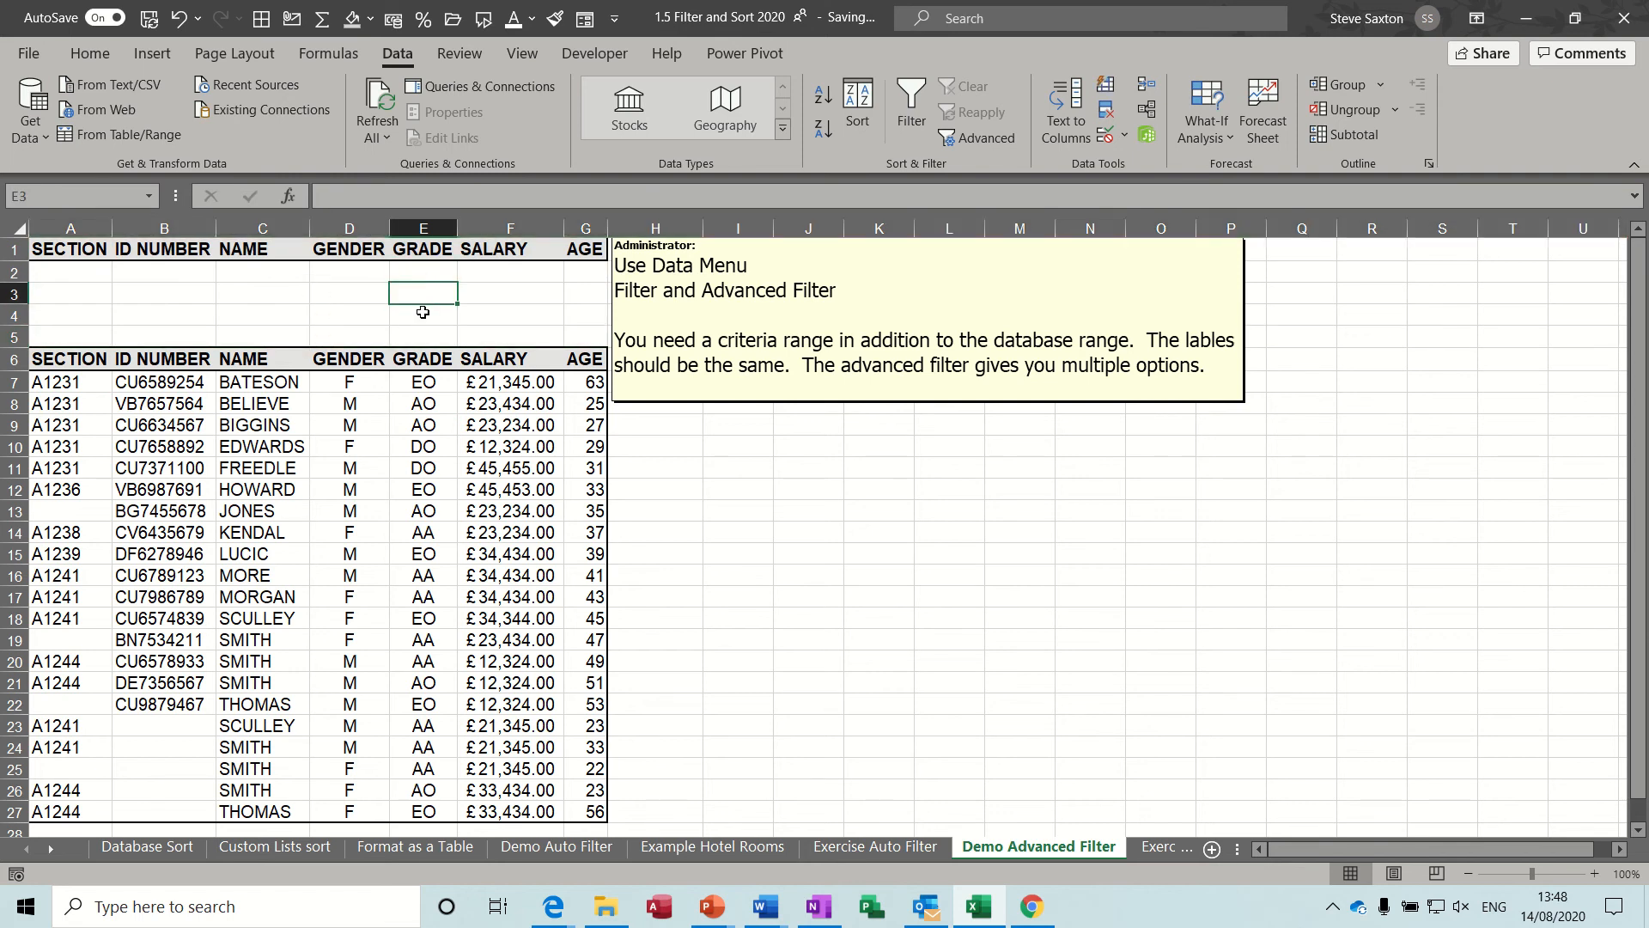
left_click(423, 311)
left_click(19, 334)
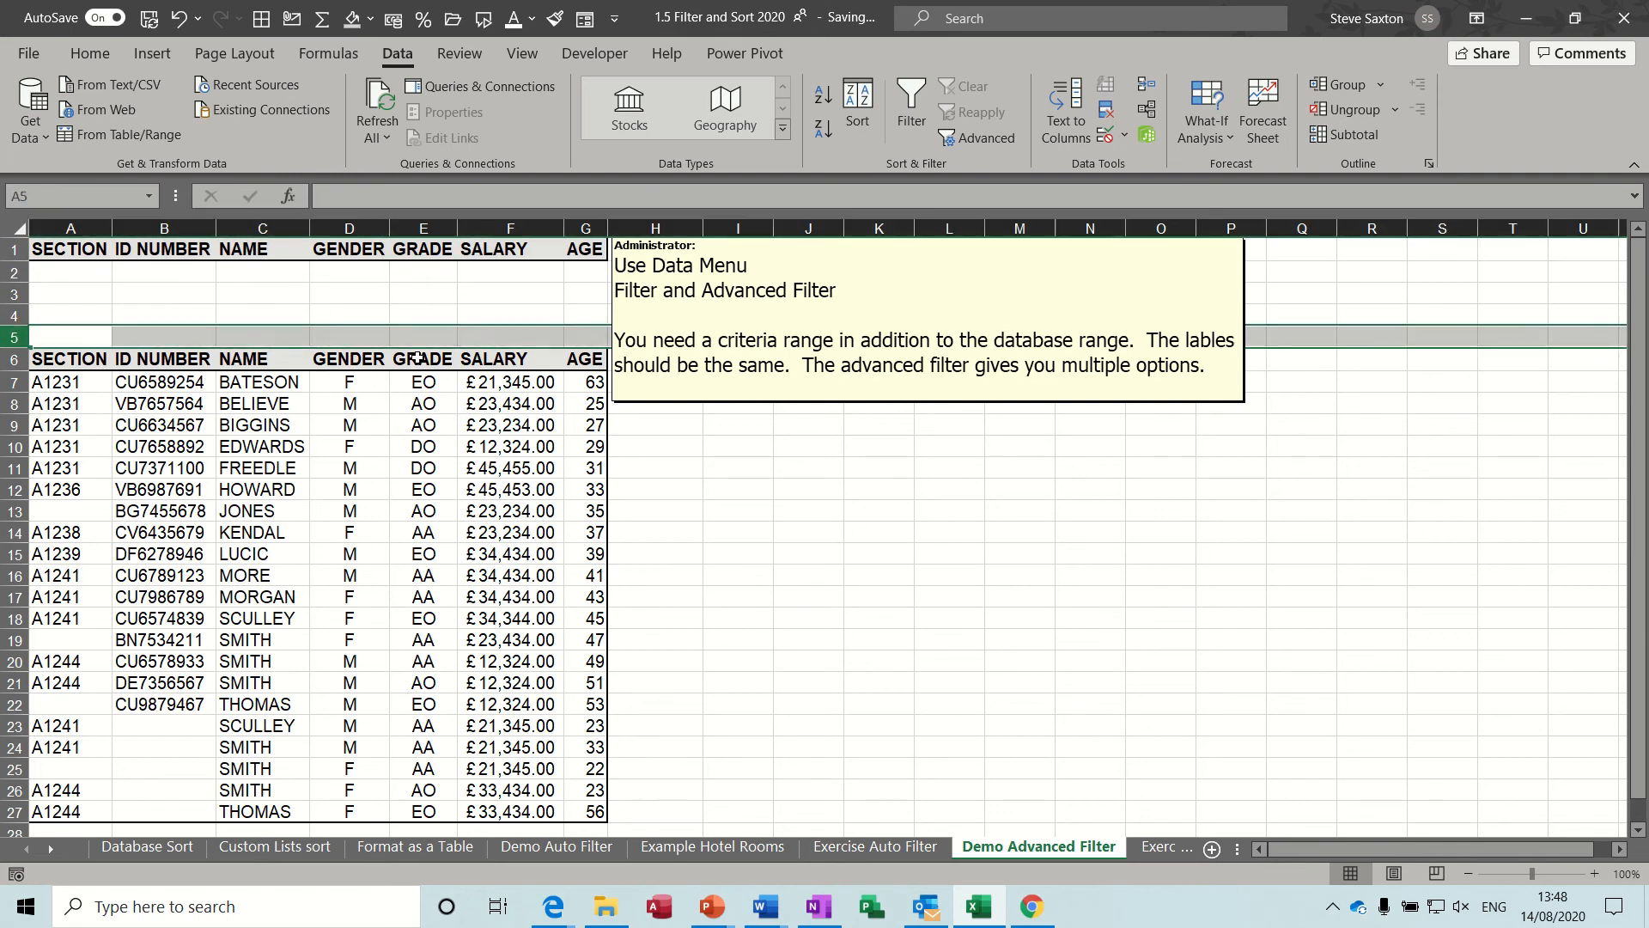
left_click(349, 403)
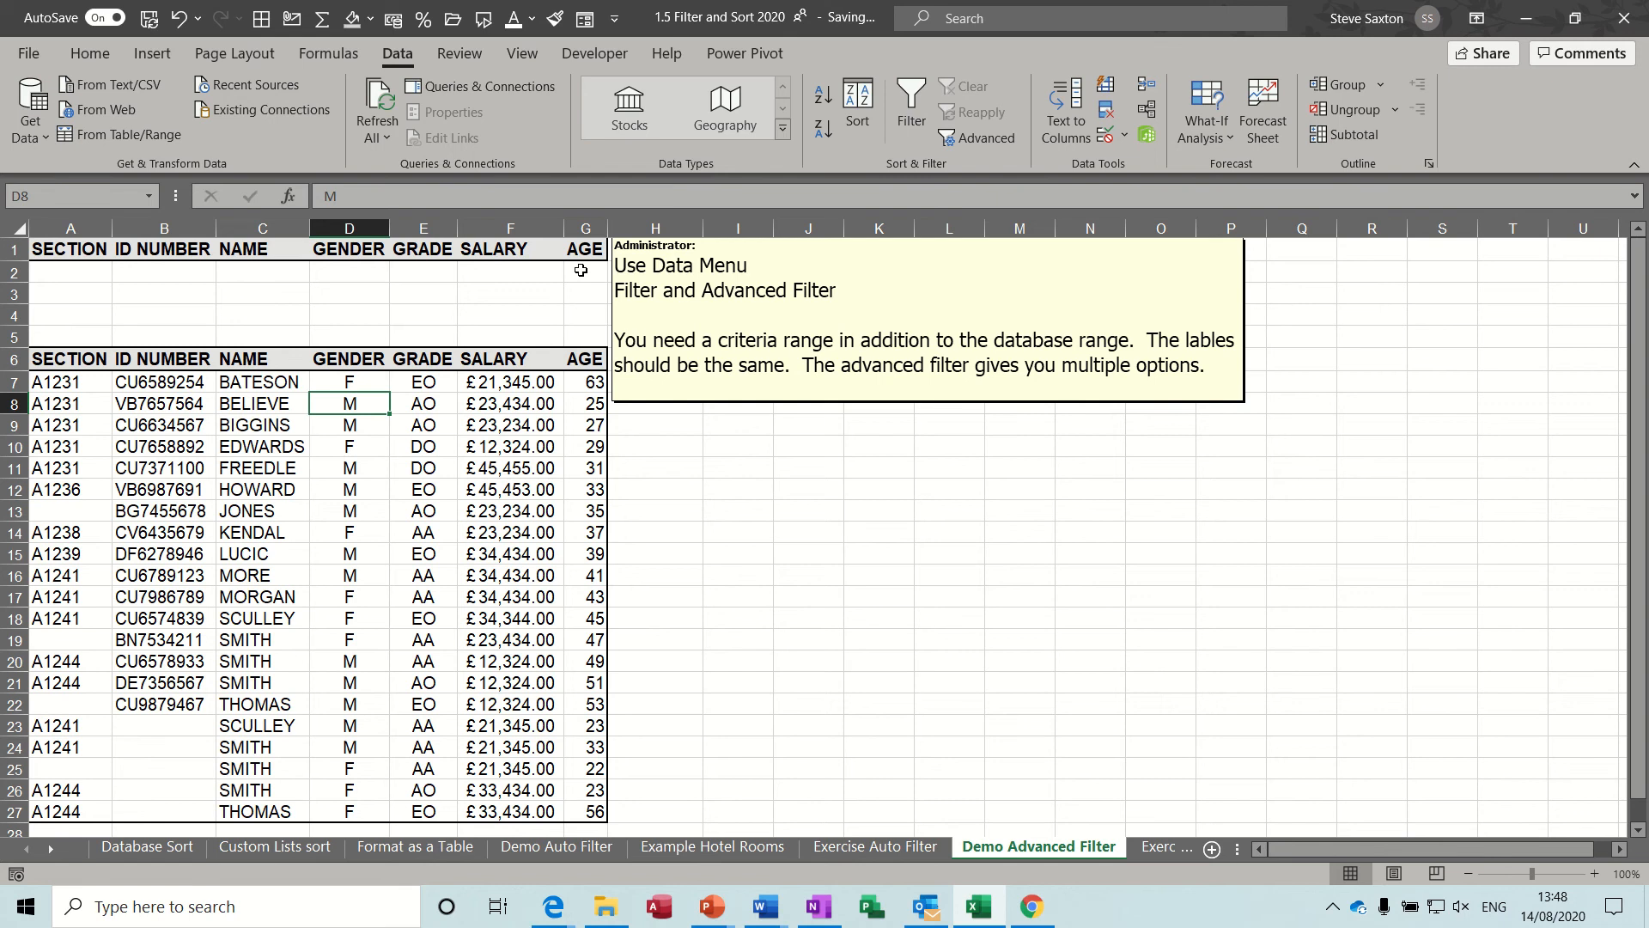
Enter F as the gender criterion in cells D2, D3 and D4.
left_click(424, 270)
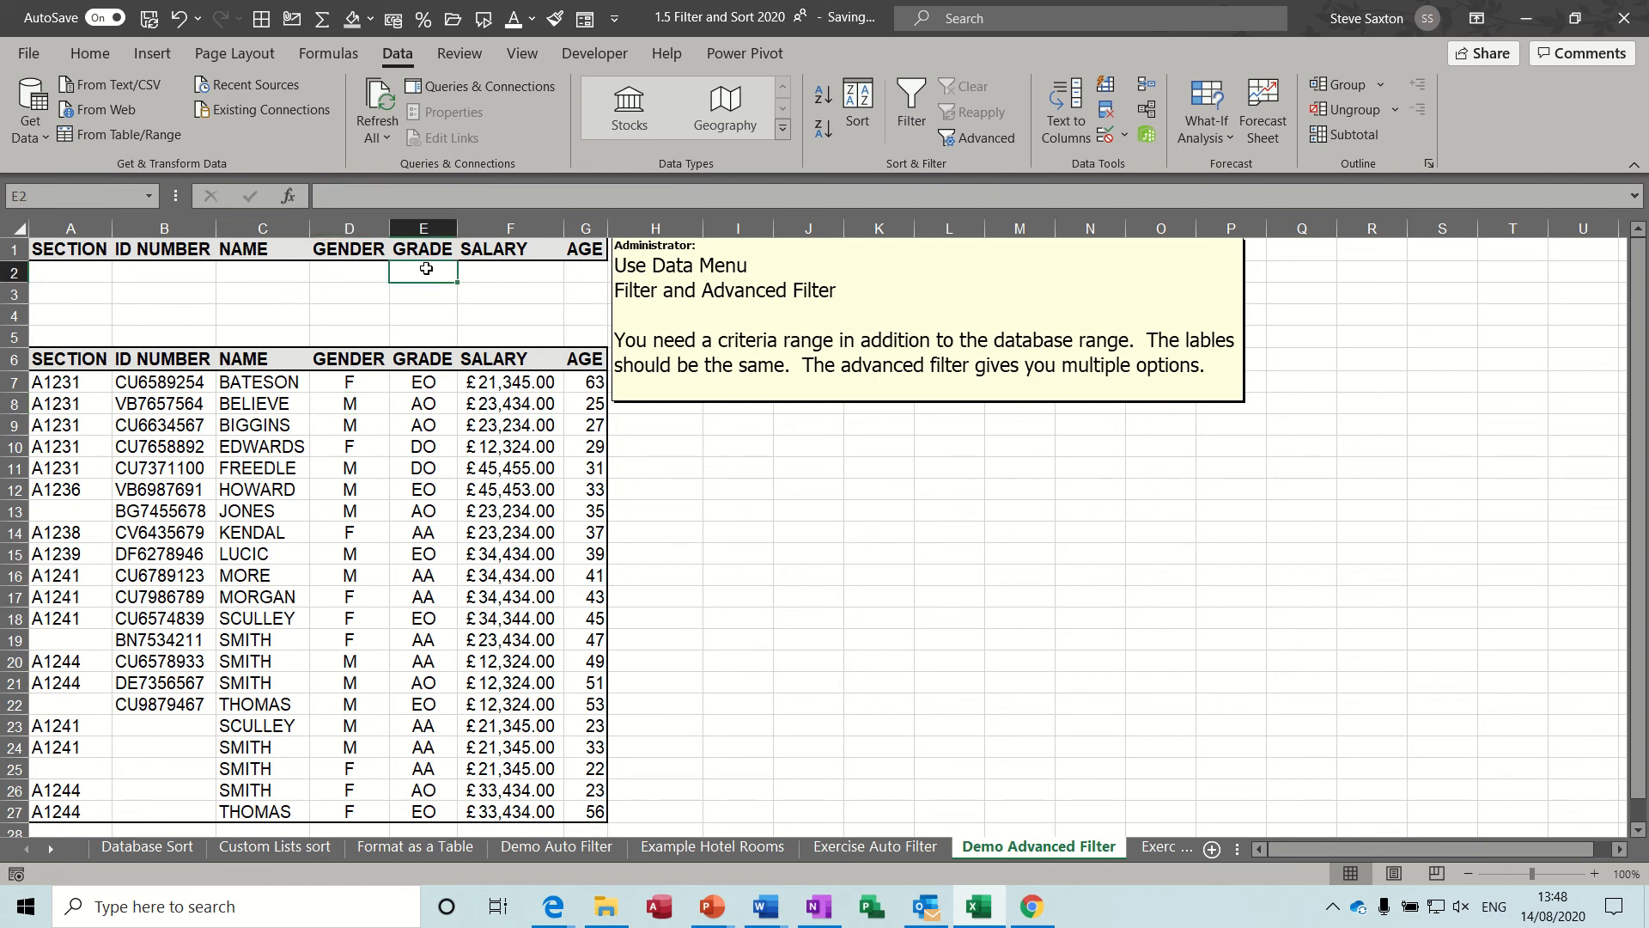
left_click(354, 277)
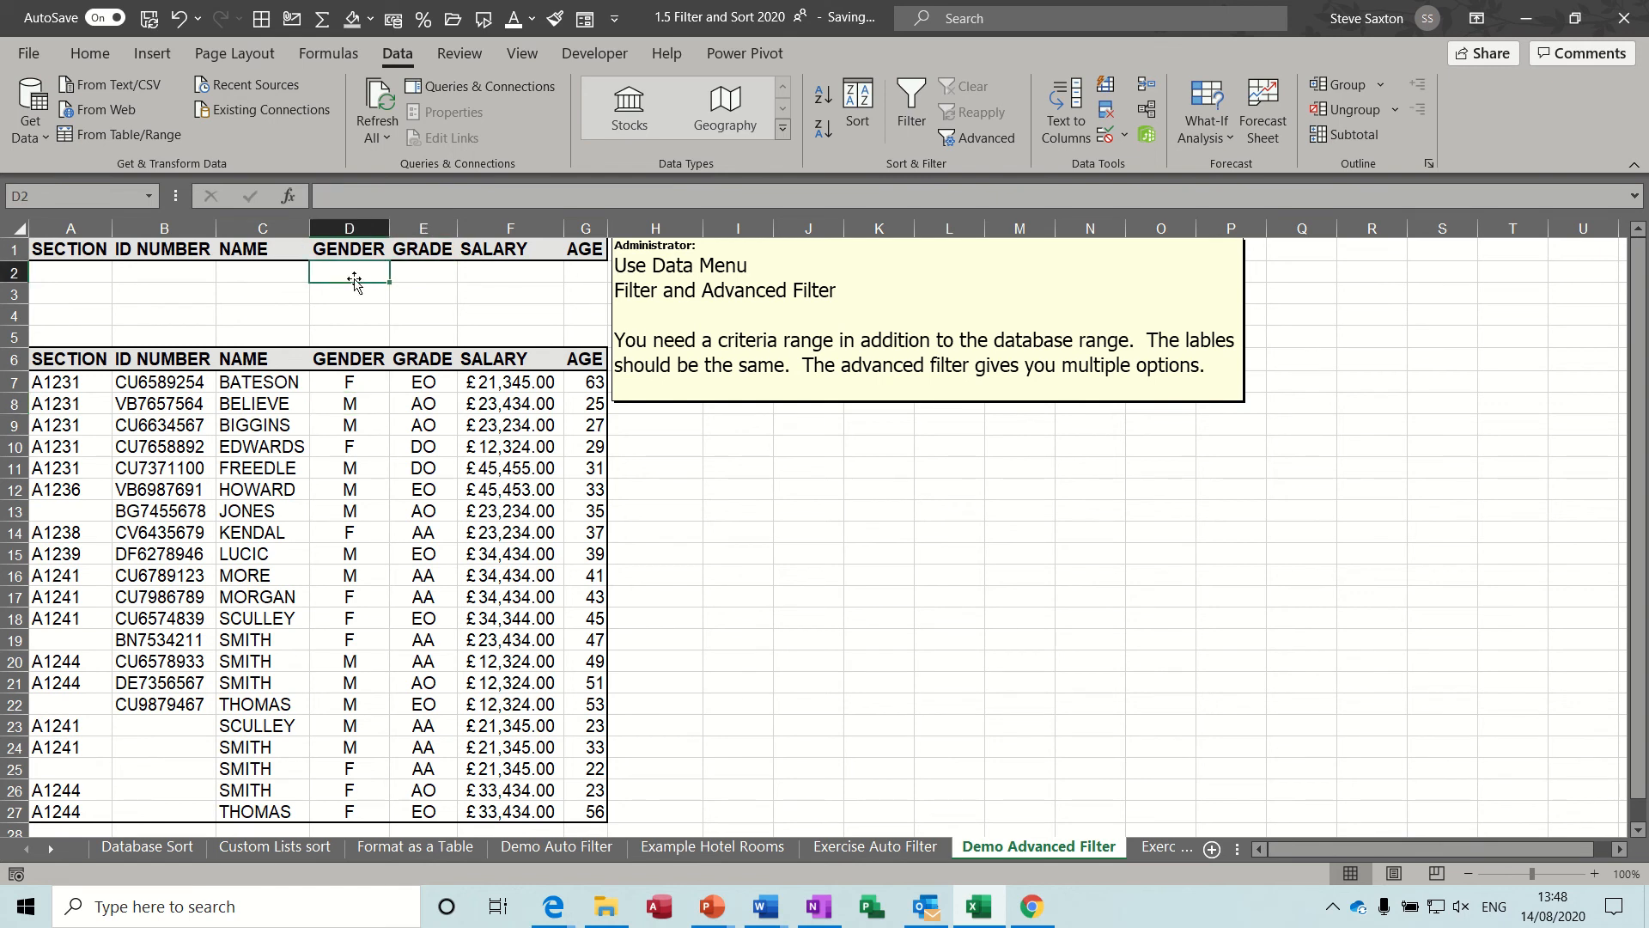
type("F")
left_click(368, 297)
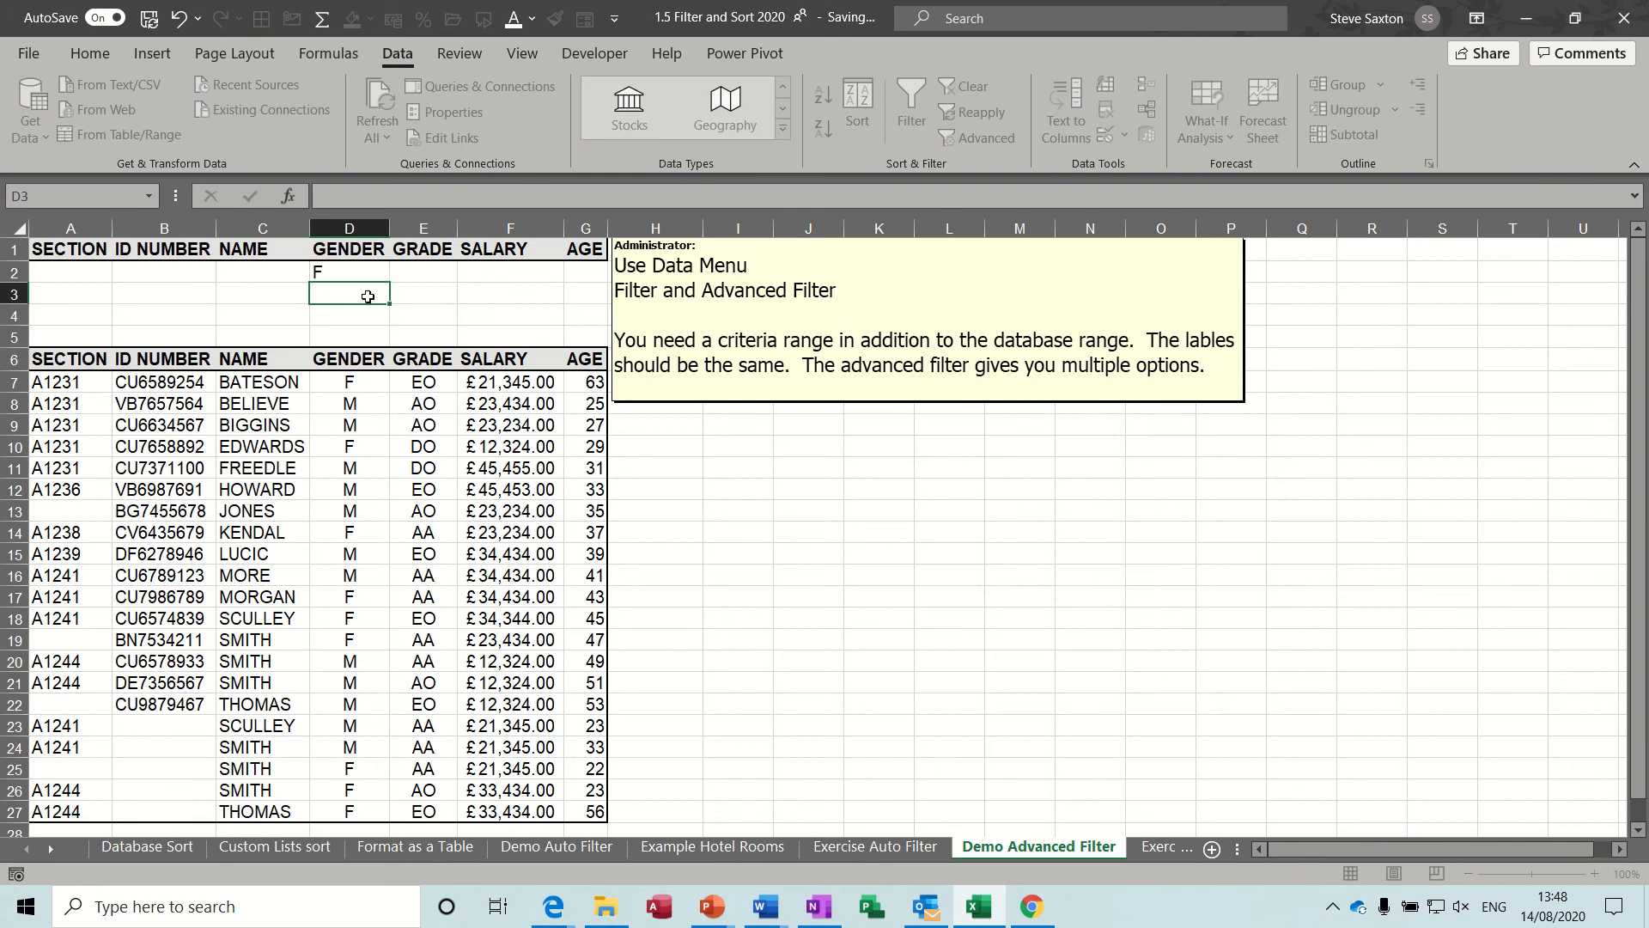
type("F")
left_click(356, 309)
type("F")
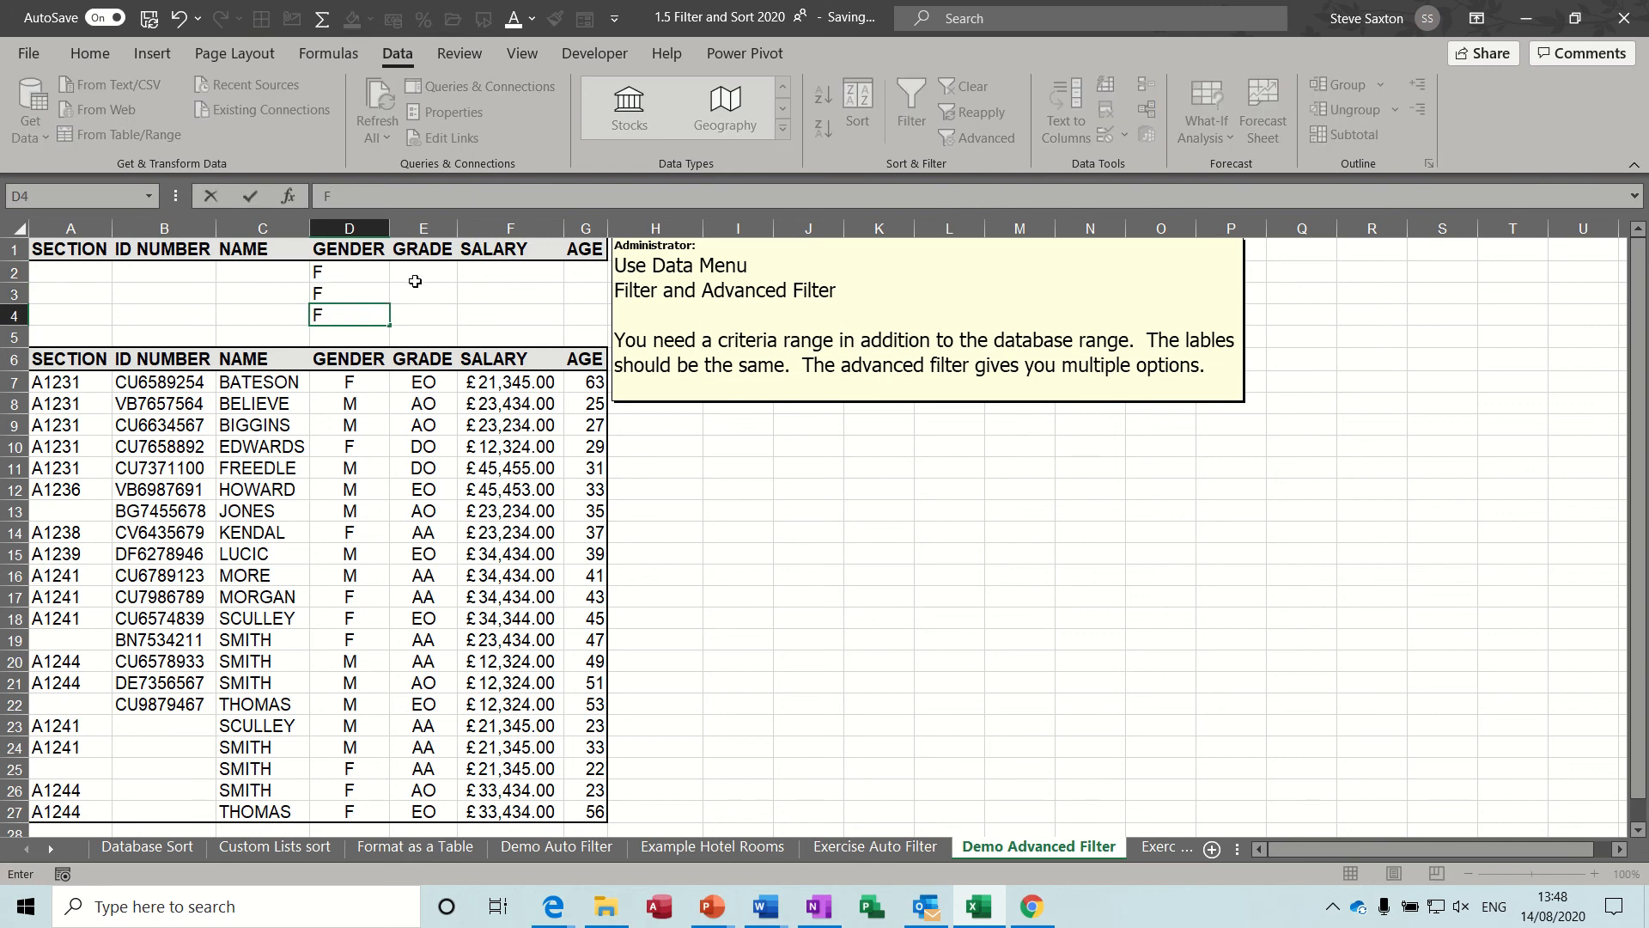
Enter the grade criteria EO, AO and DO in cells E2, E3 and E4.
left_click(415, 281)
type("EO")
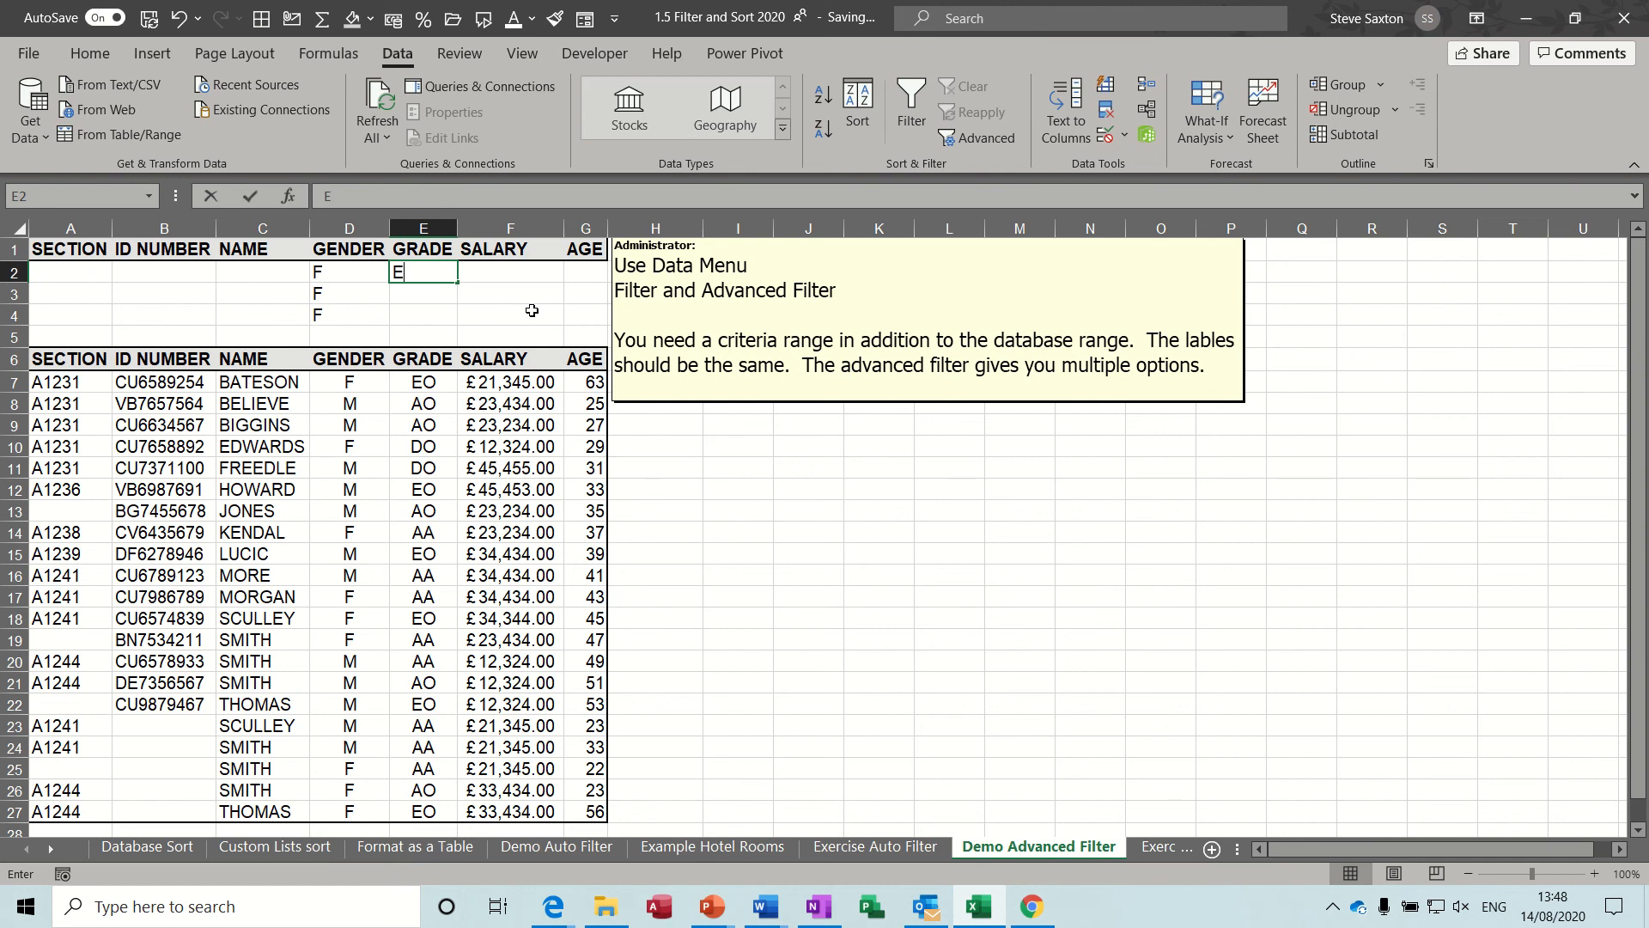
key("Return")
type("A")
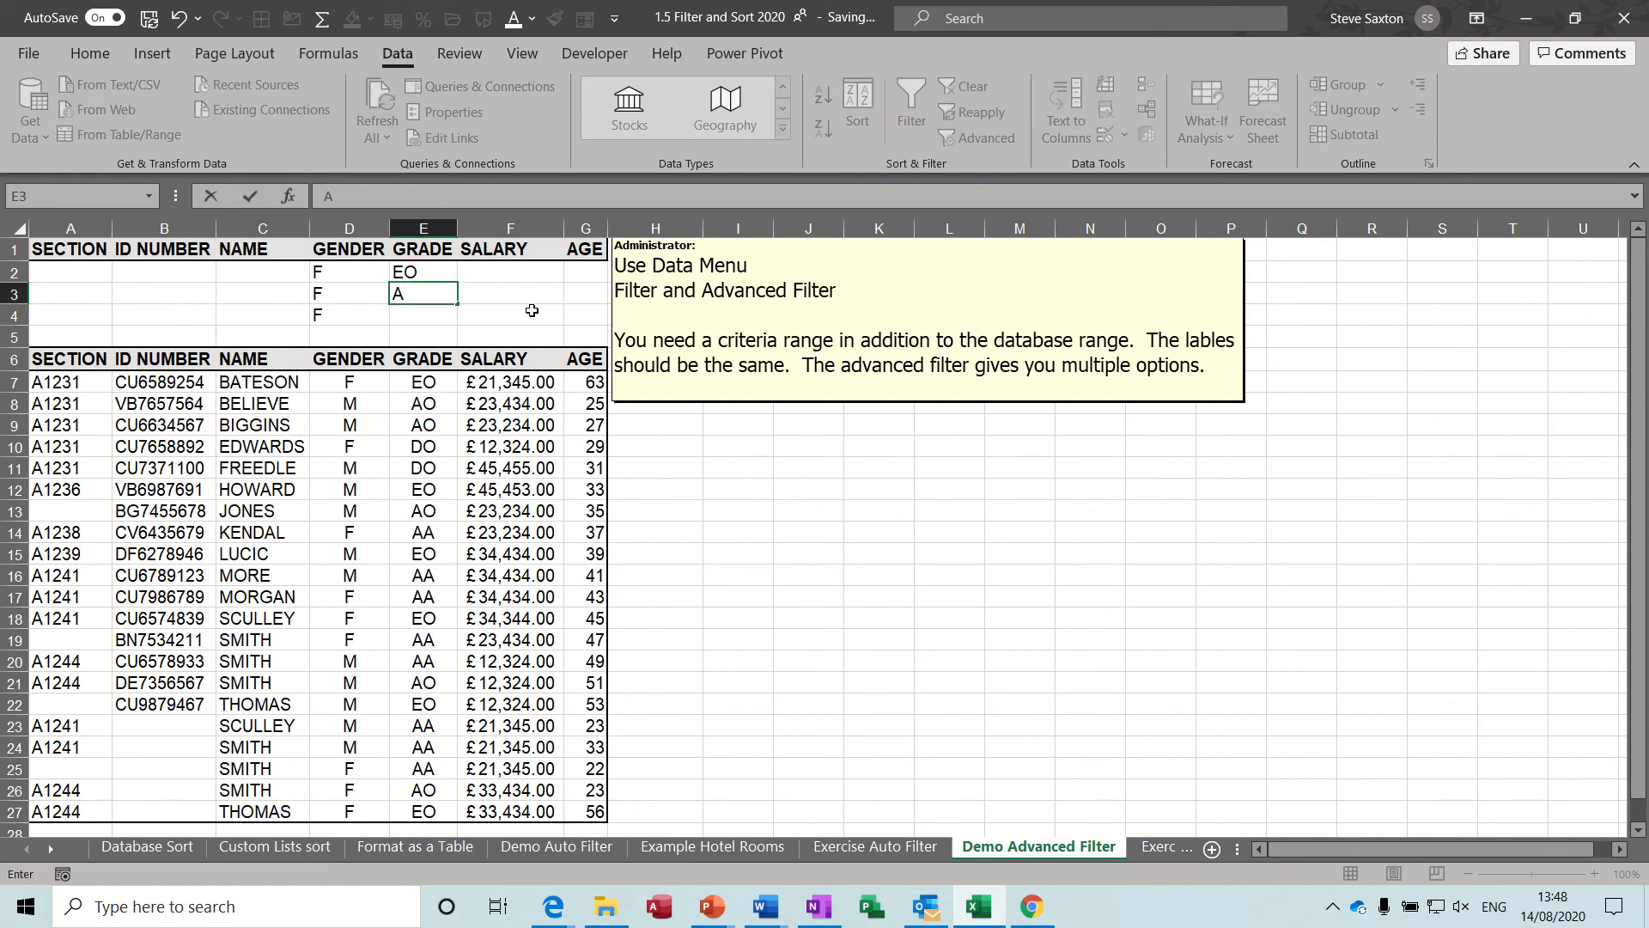
type("O")
key("Return")
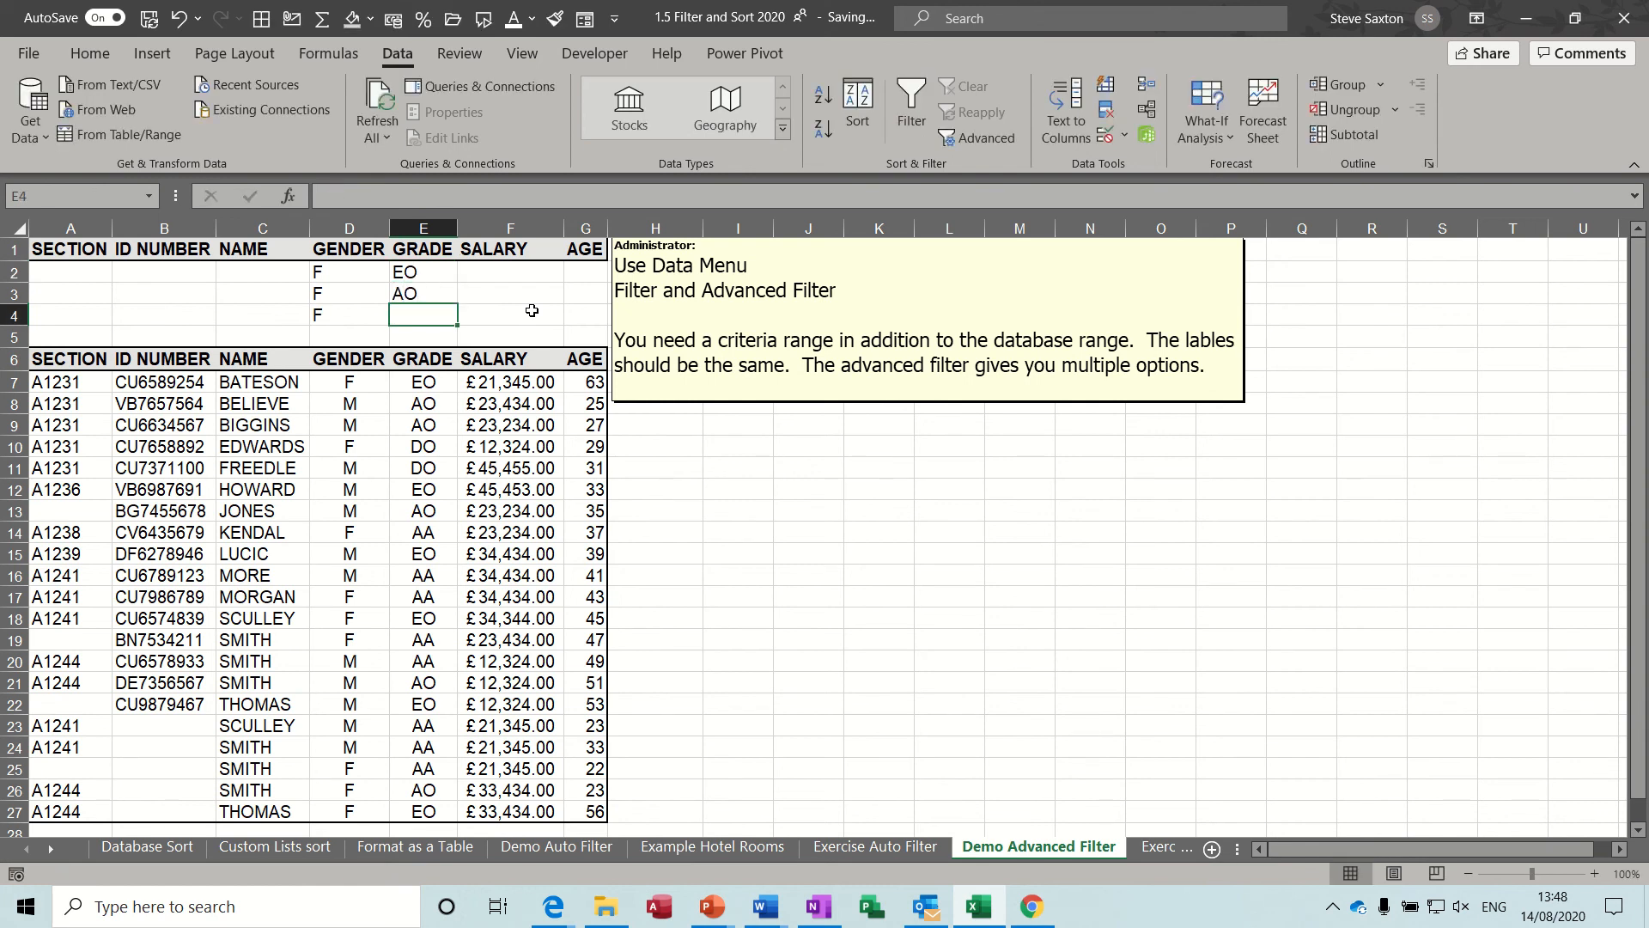
type("DO")
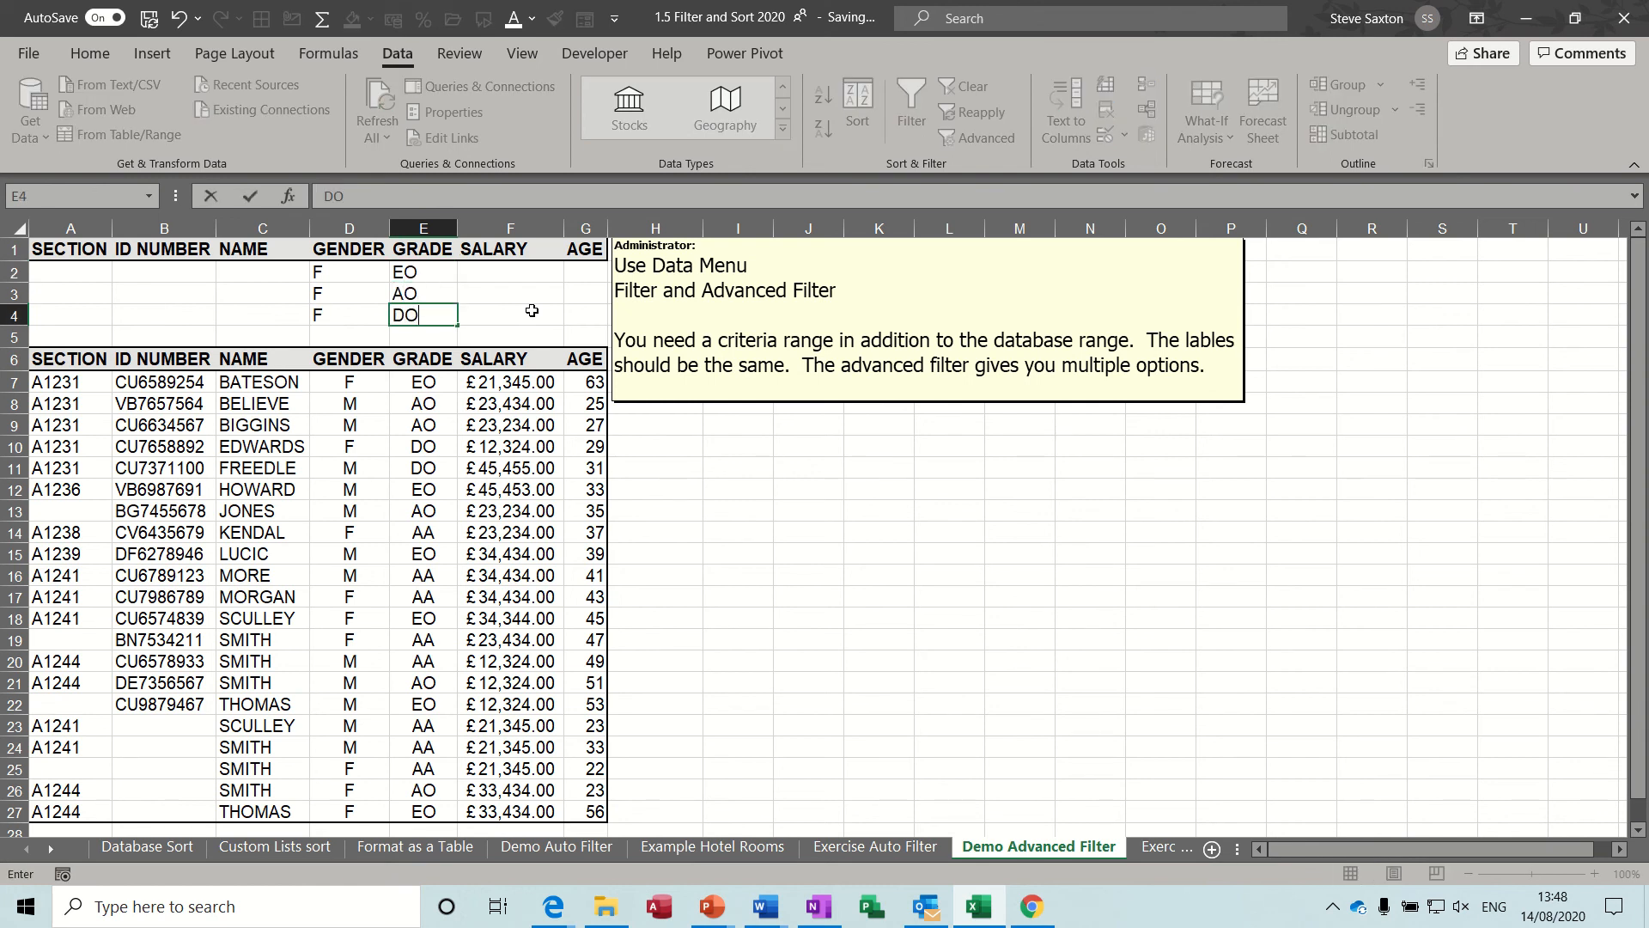
left_click(338, 274)
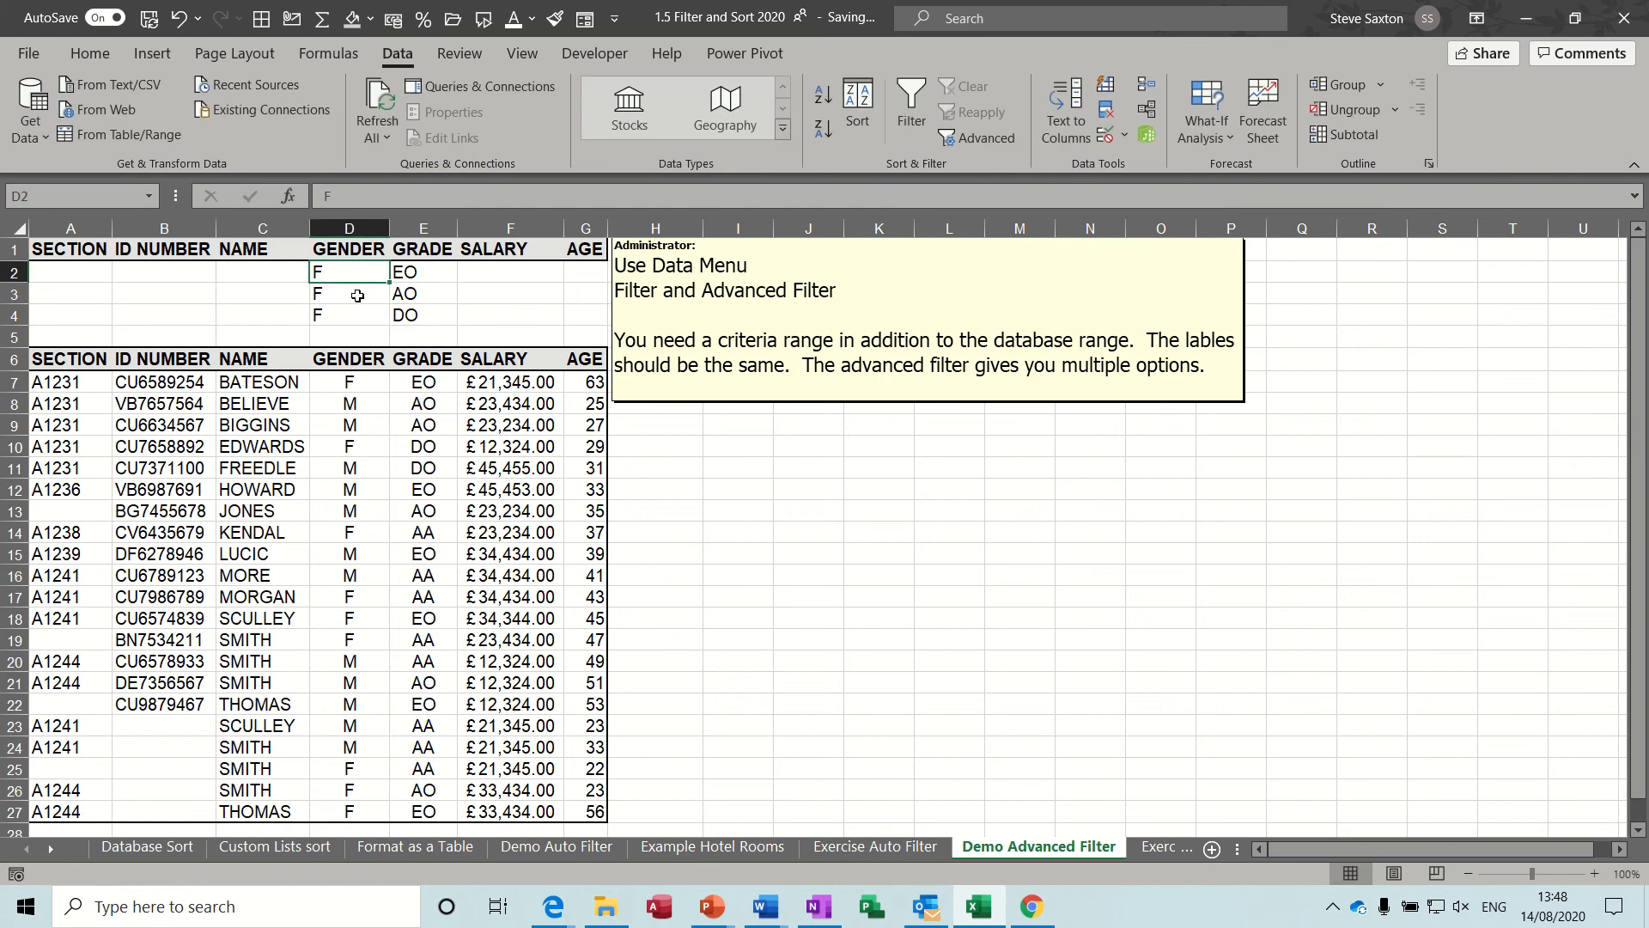
Review how the gender and grade criteria combine across the rows of the criteria range.
left_click(357, 296)
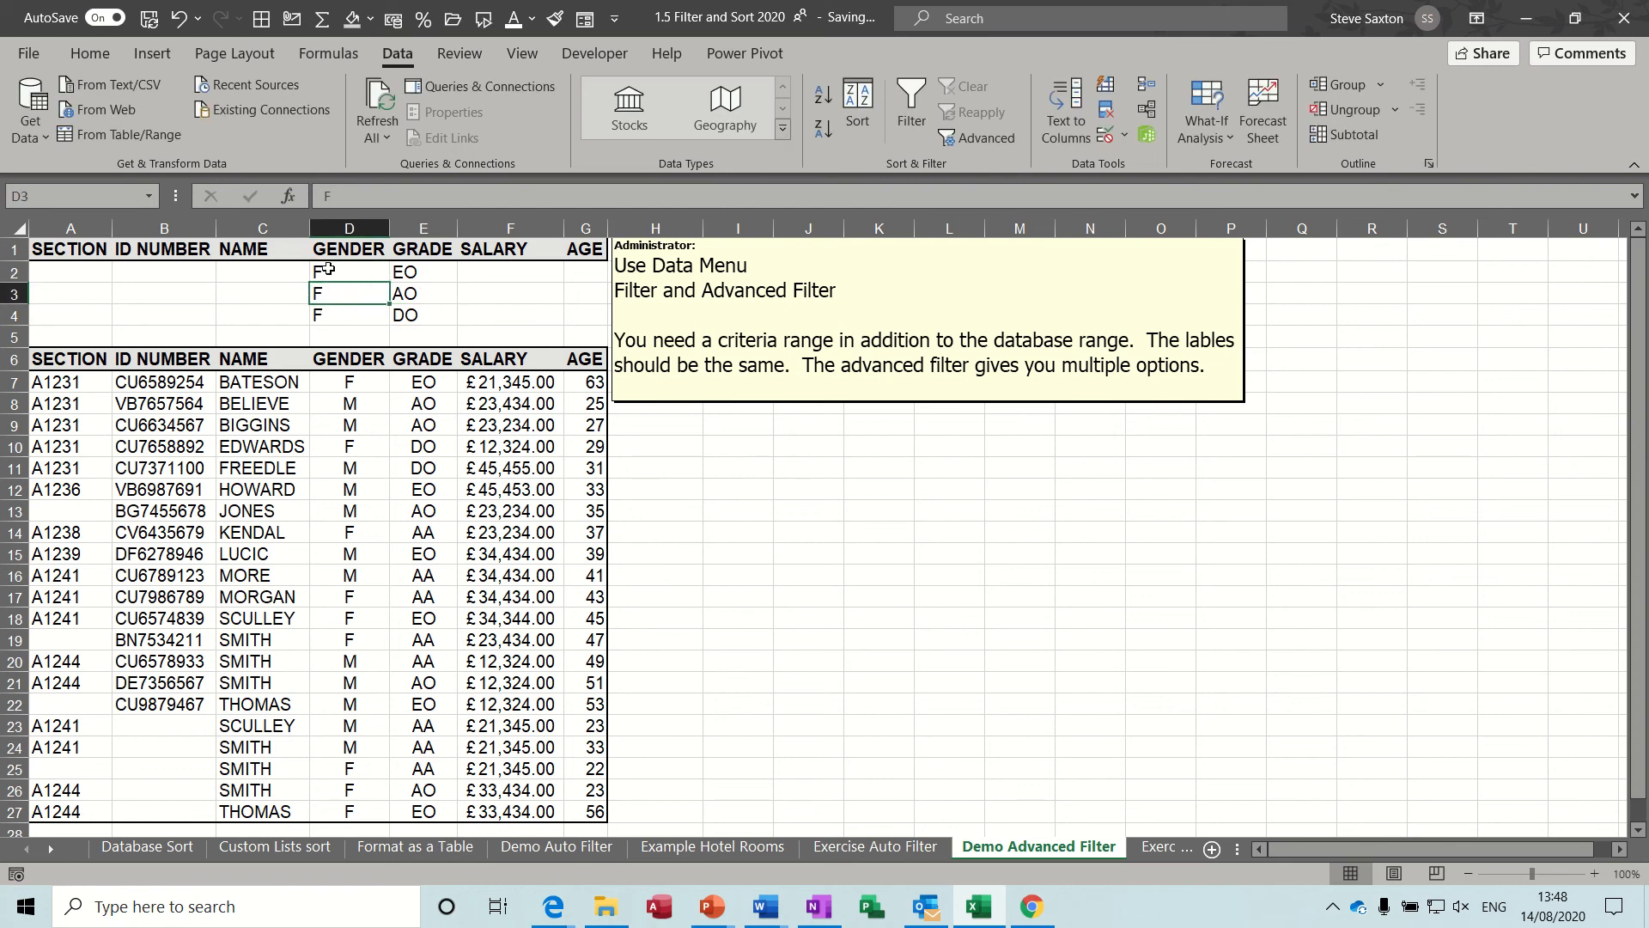
left_click_drag(69, 271, 572, 276)
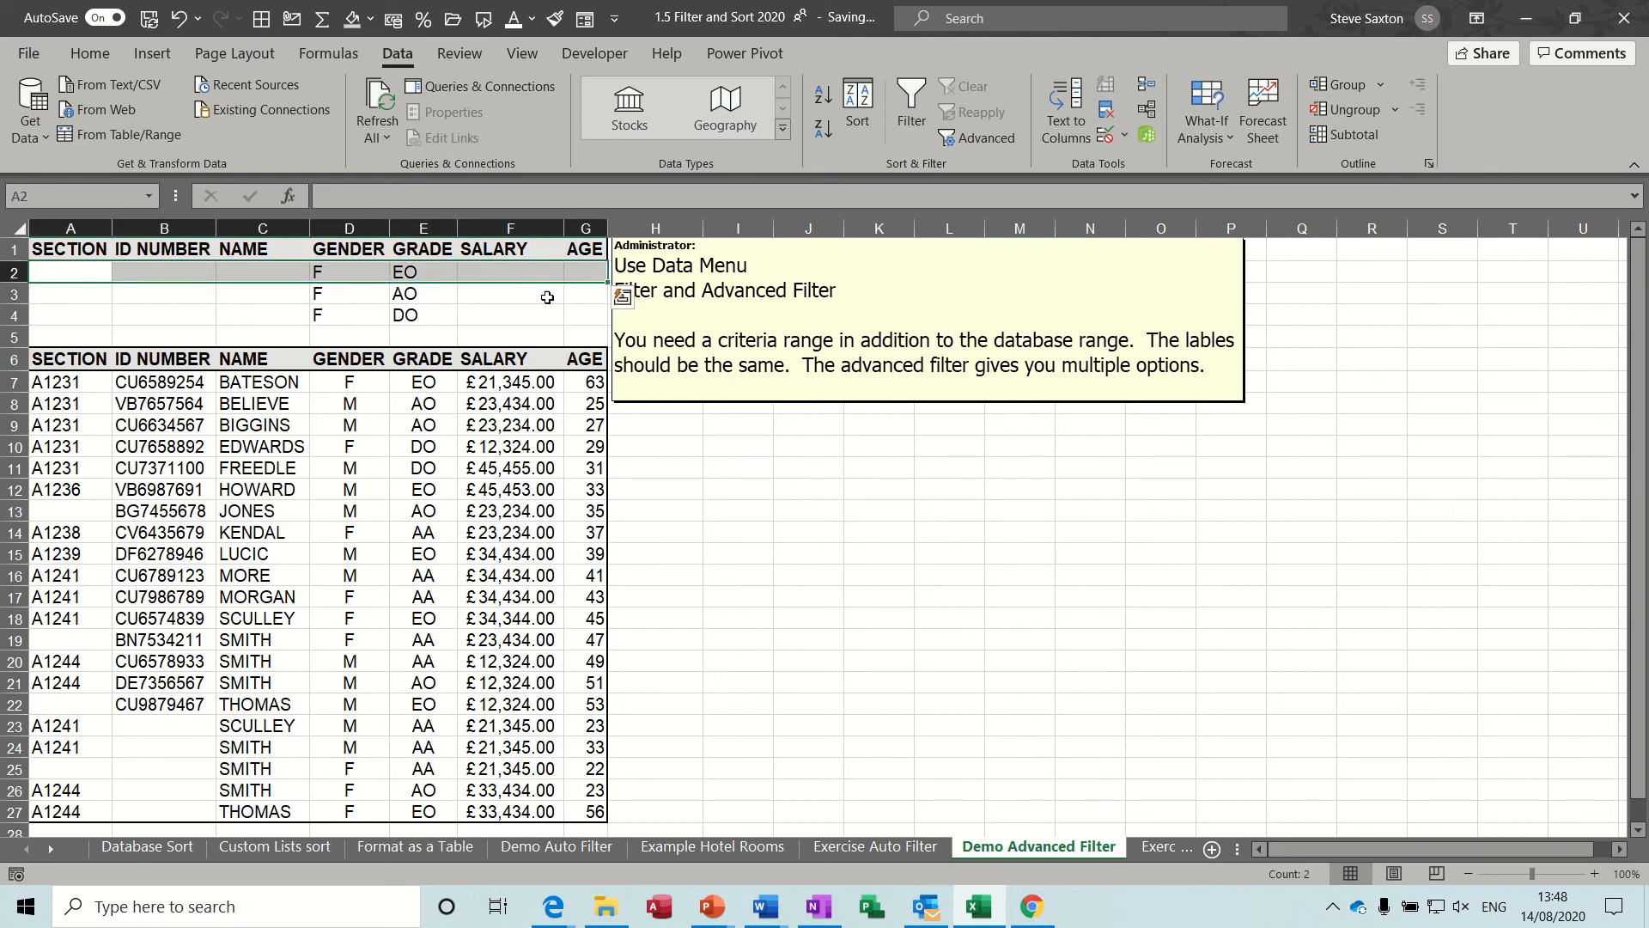
left_click(582, 280)
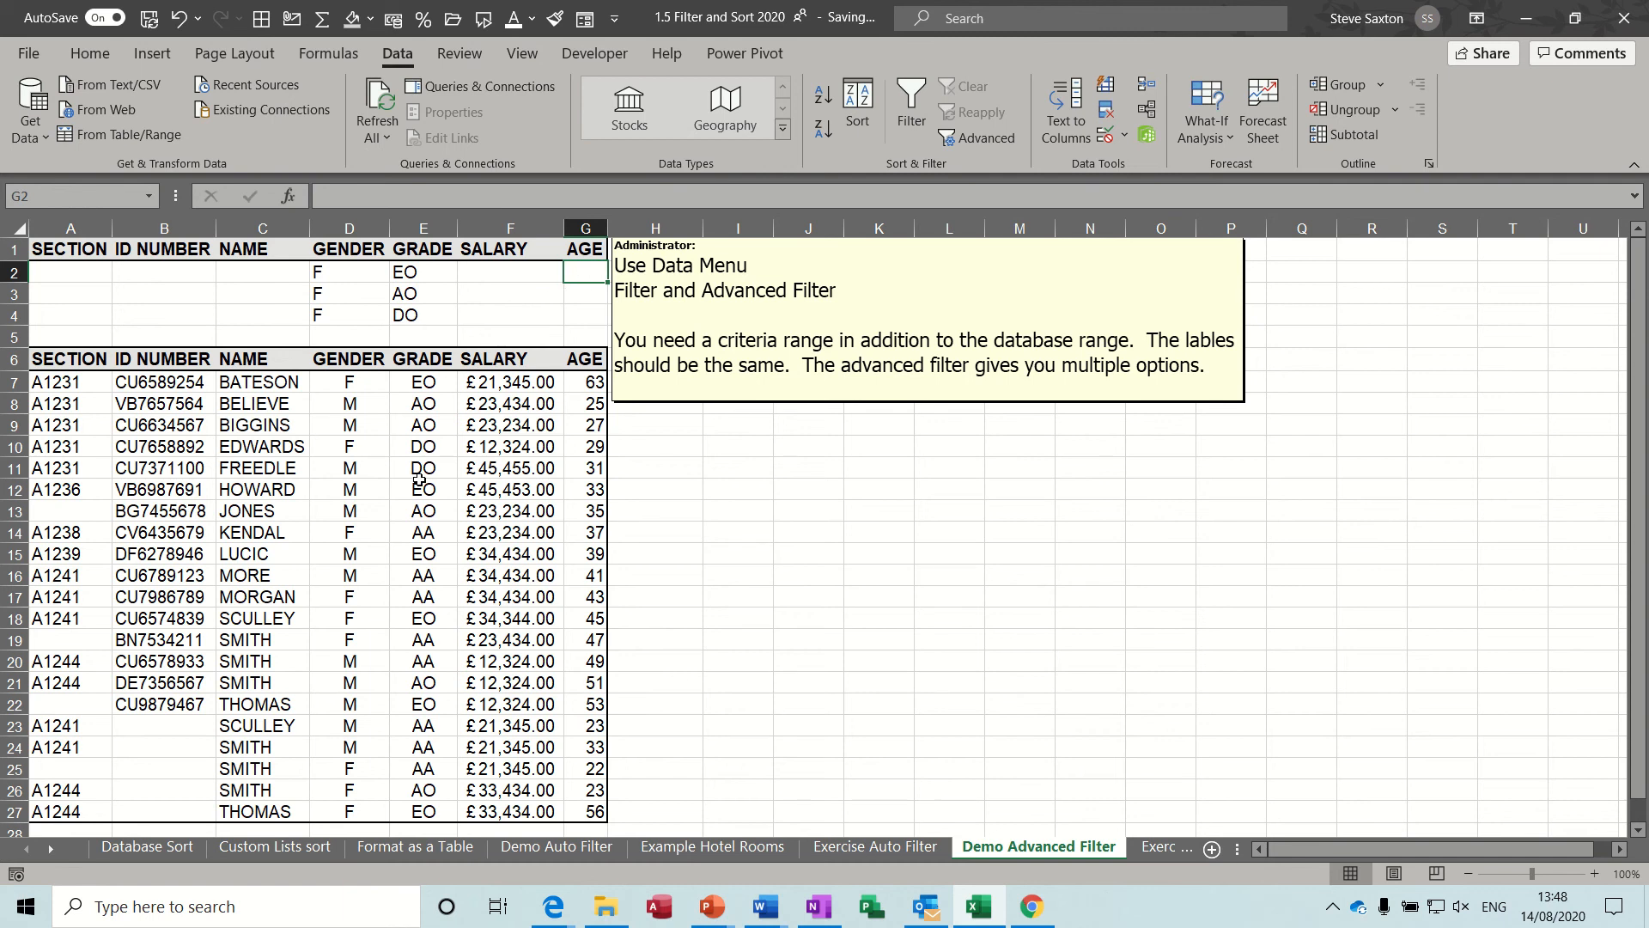
Apply an in-place Advanced Filter to list A6:G27 using the gender and grade criteria in A1:G4.
left_click(374, 430)
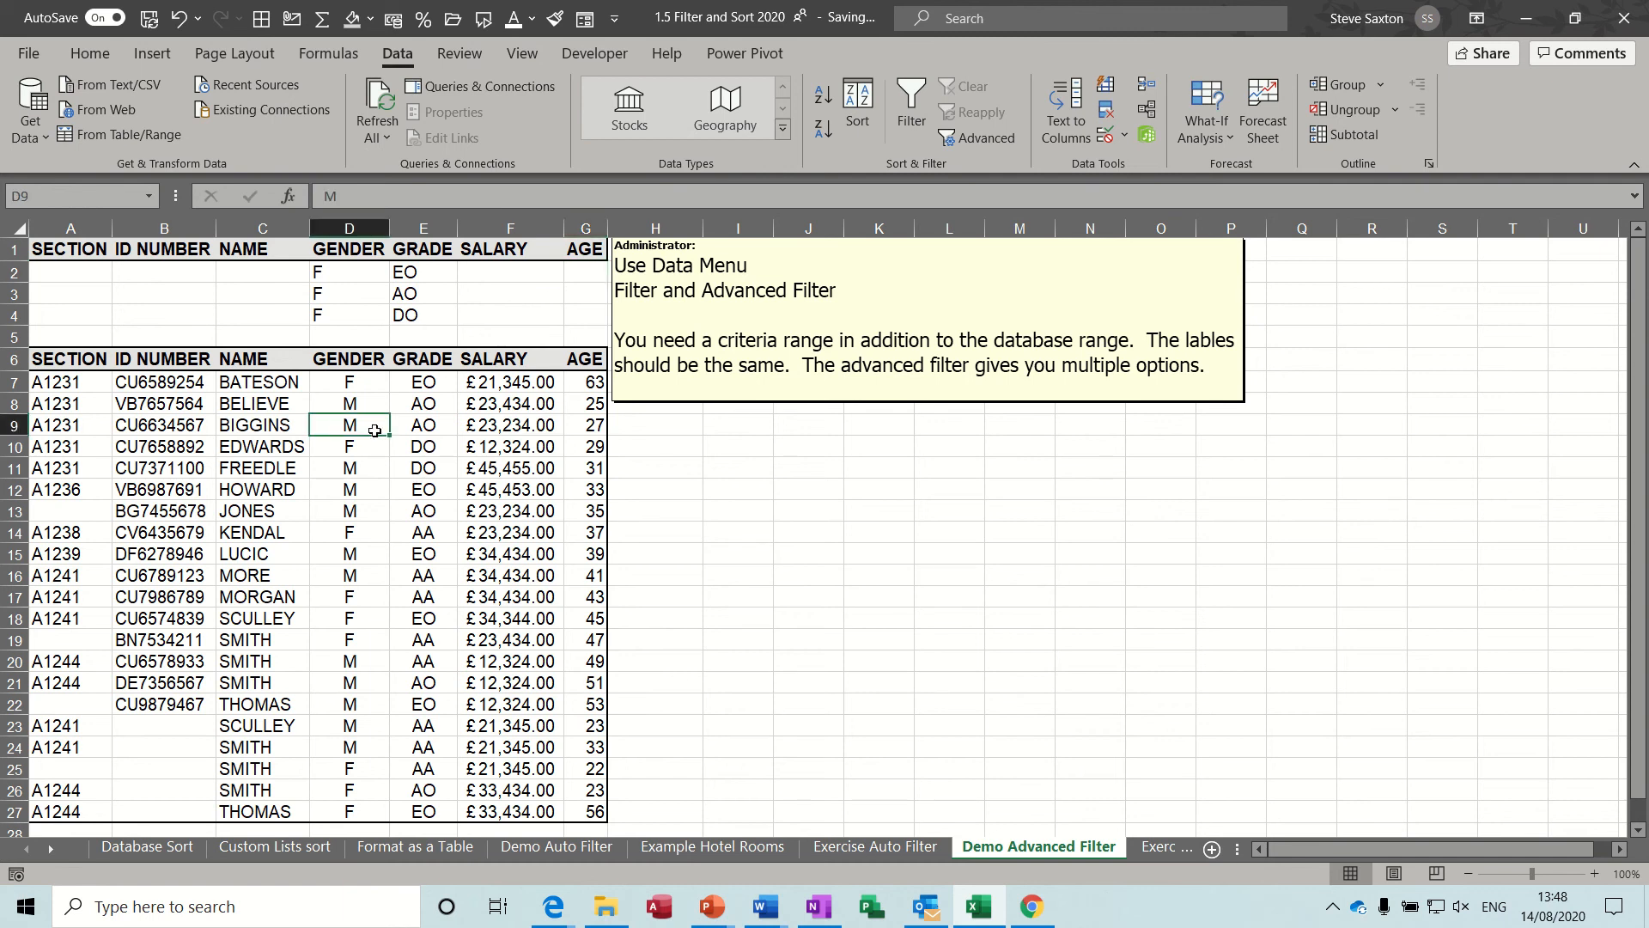
left_click(988, 141)
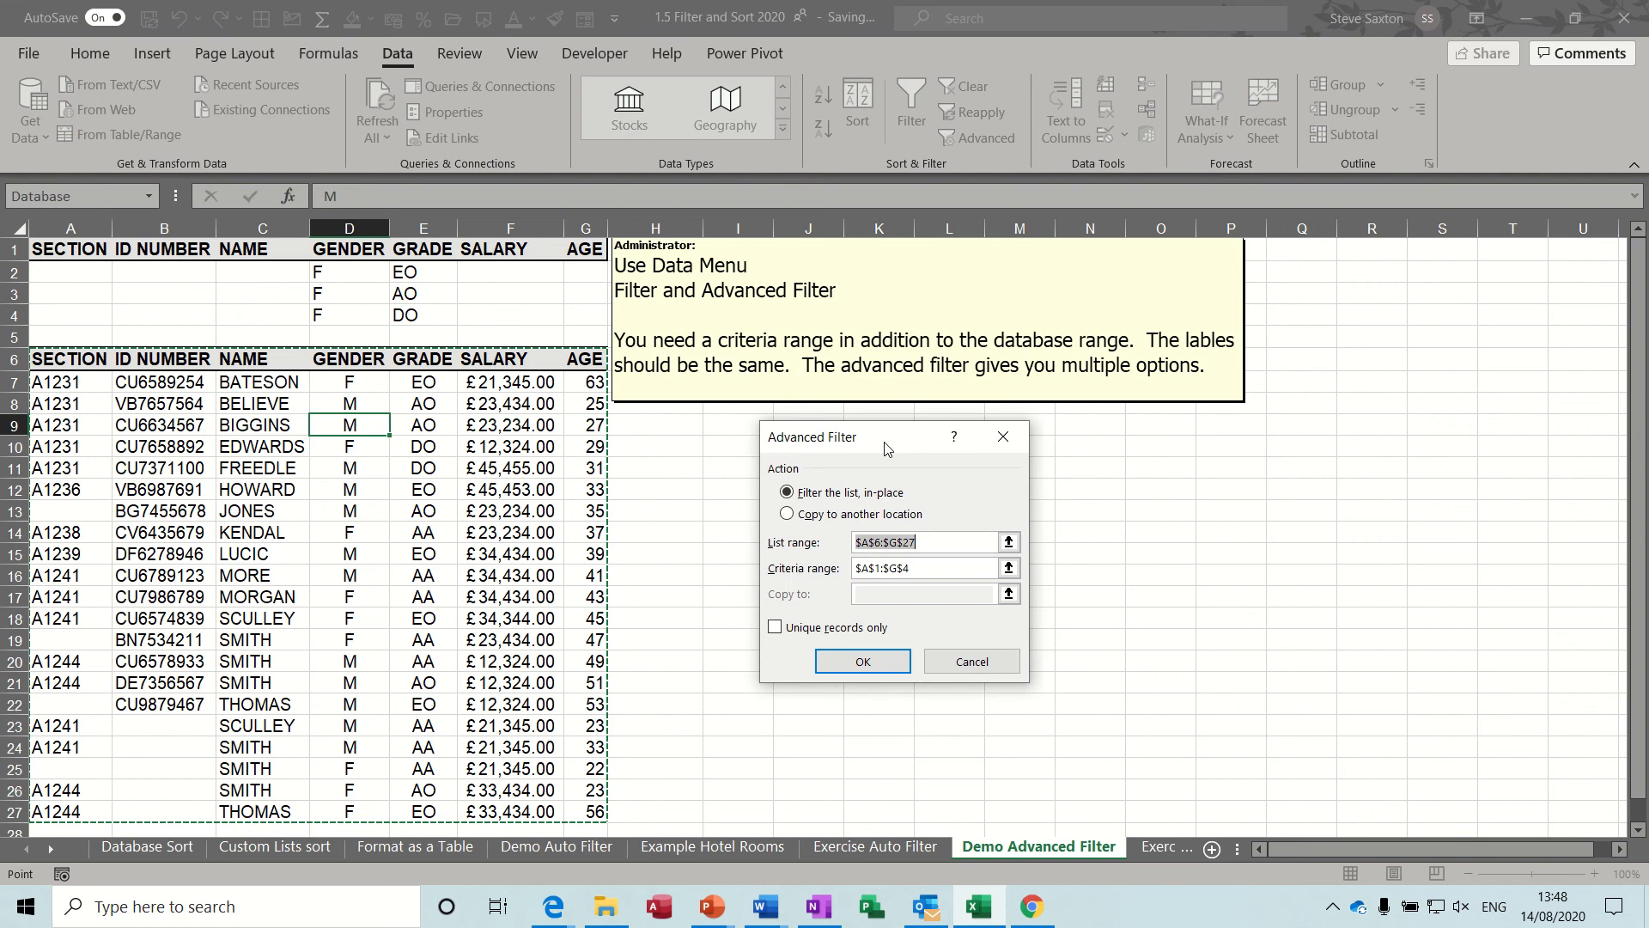
left_click_drag(887, 440, 802, 428)
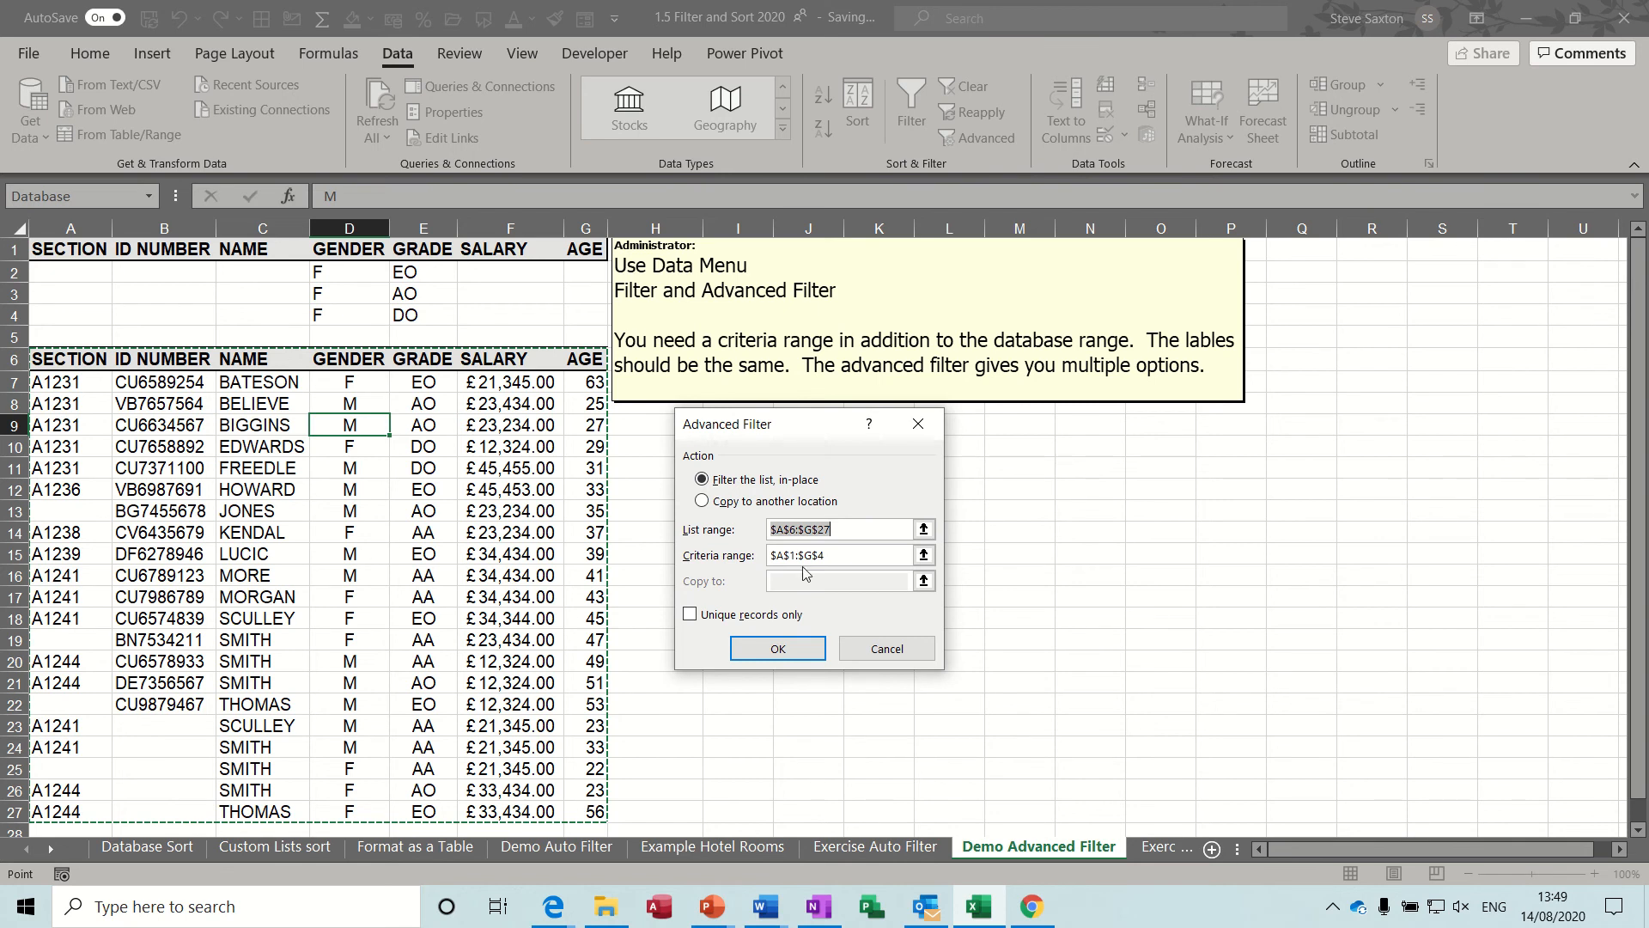
left_click(855, 553)
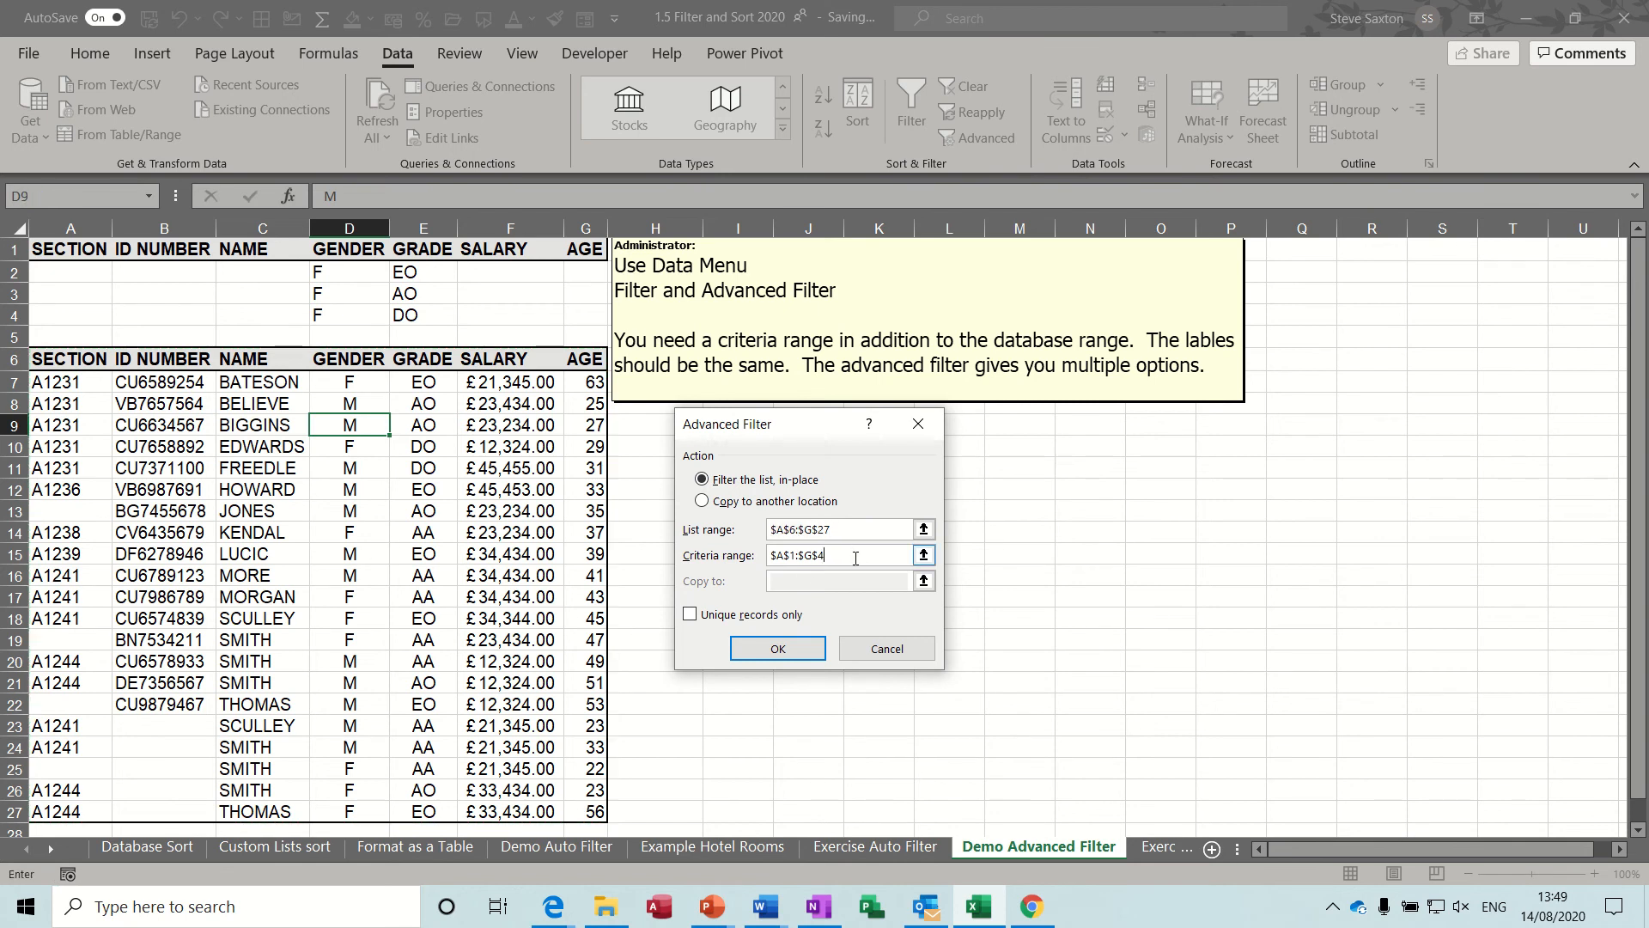
left_click(923, 556)
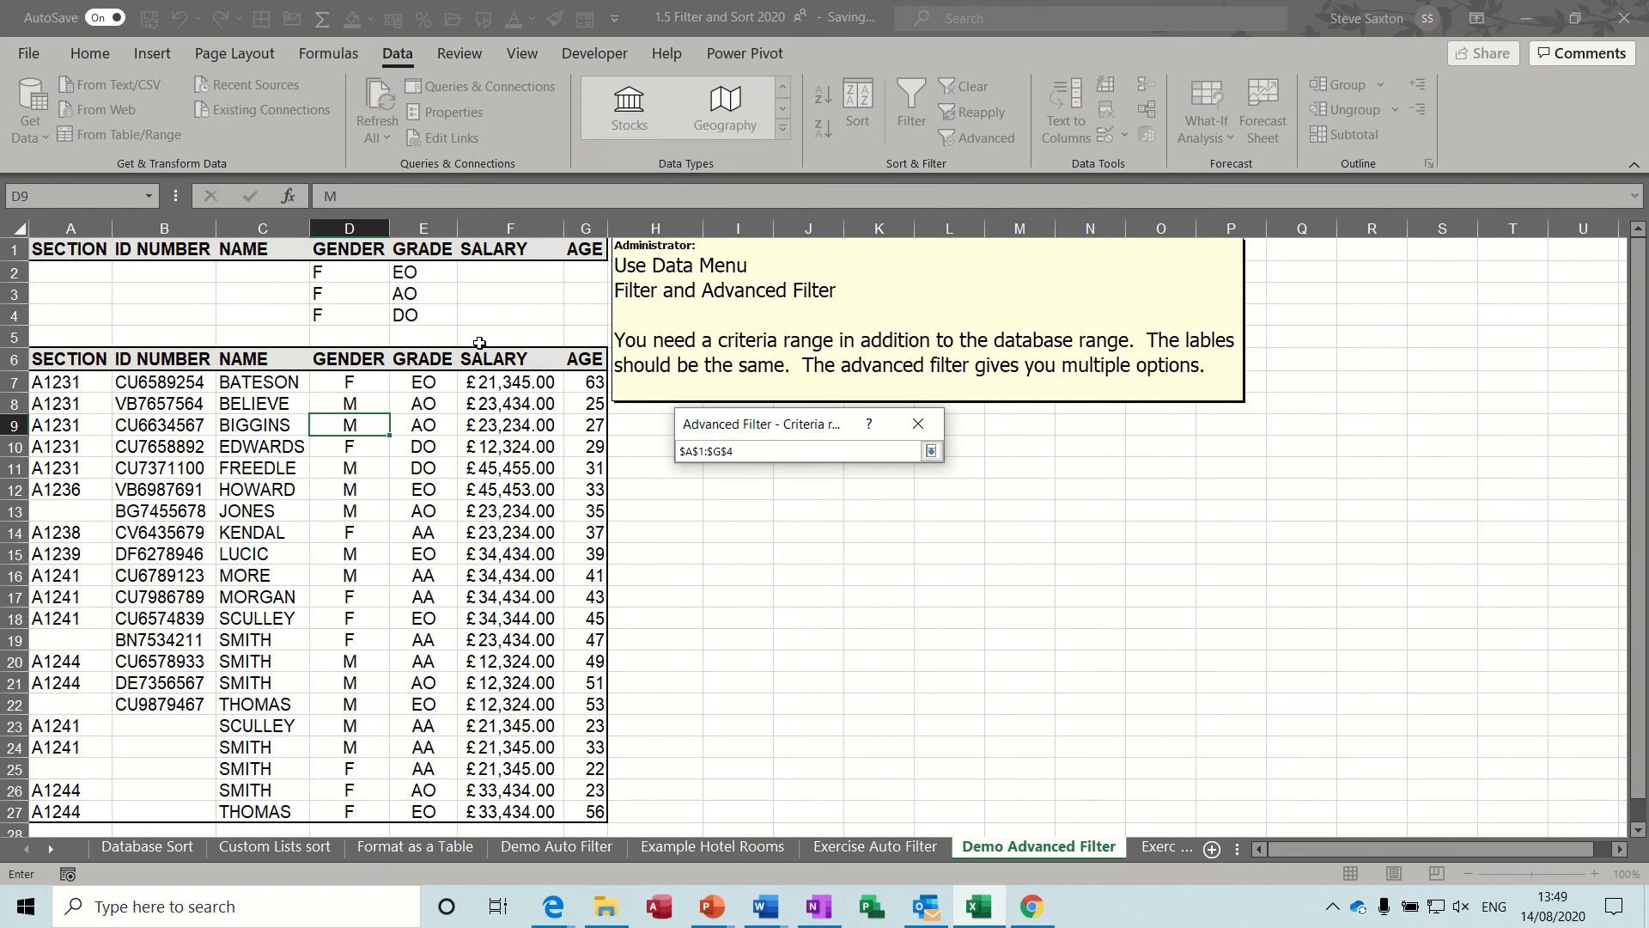
left_click(933, 454)
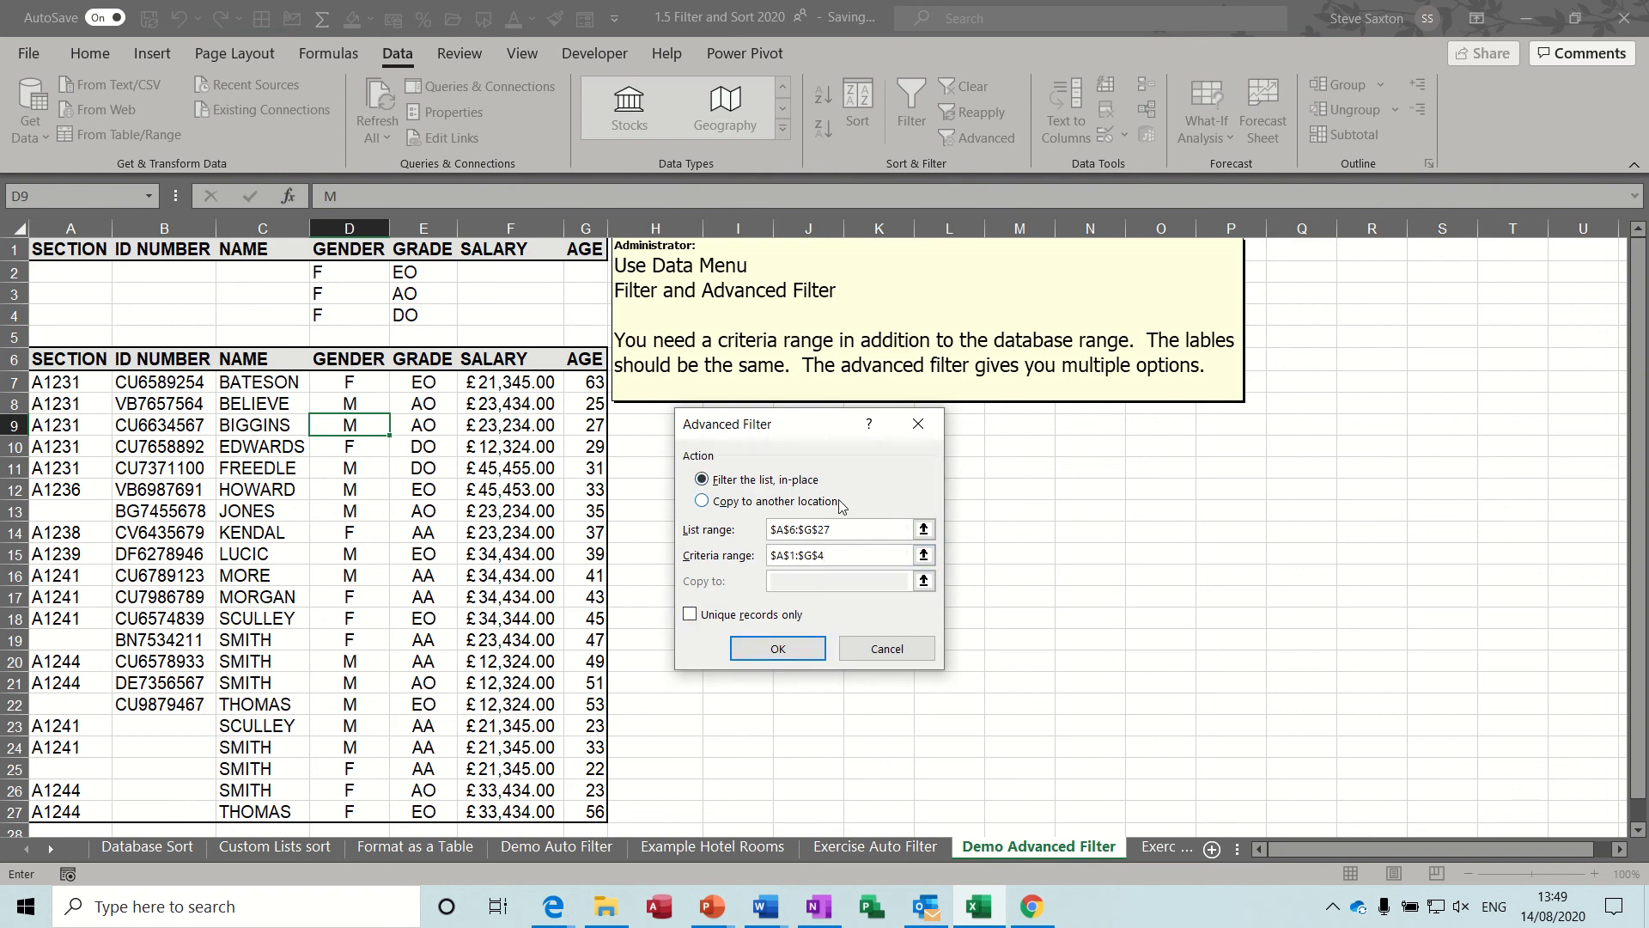
left_click(776, 650)
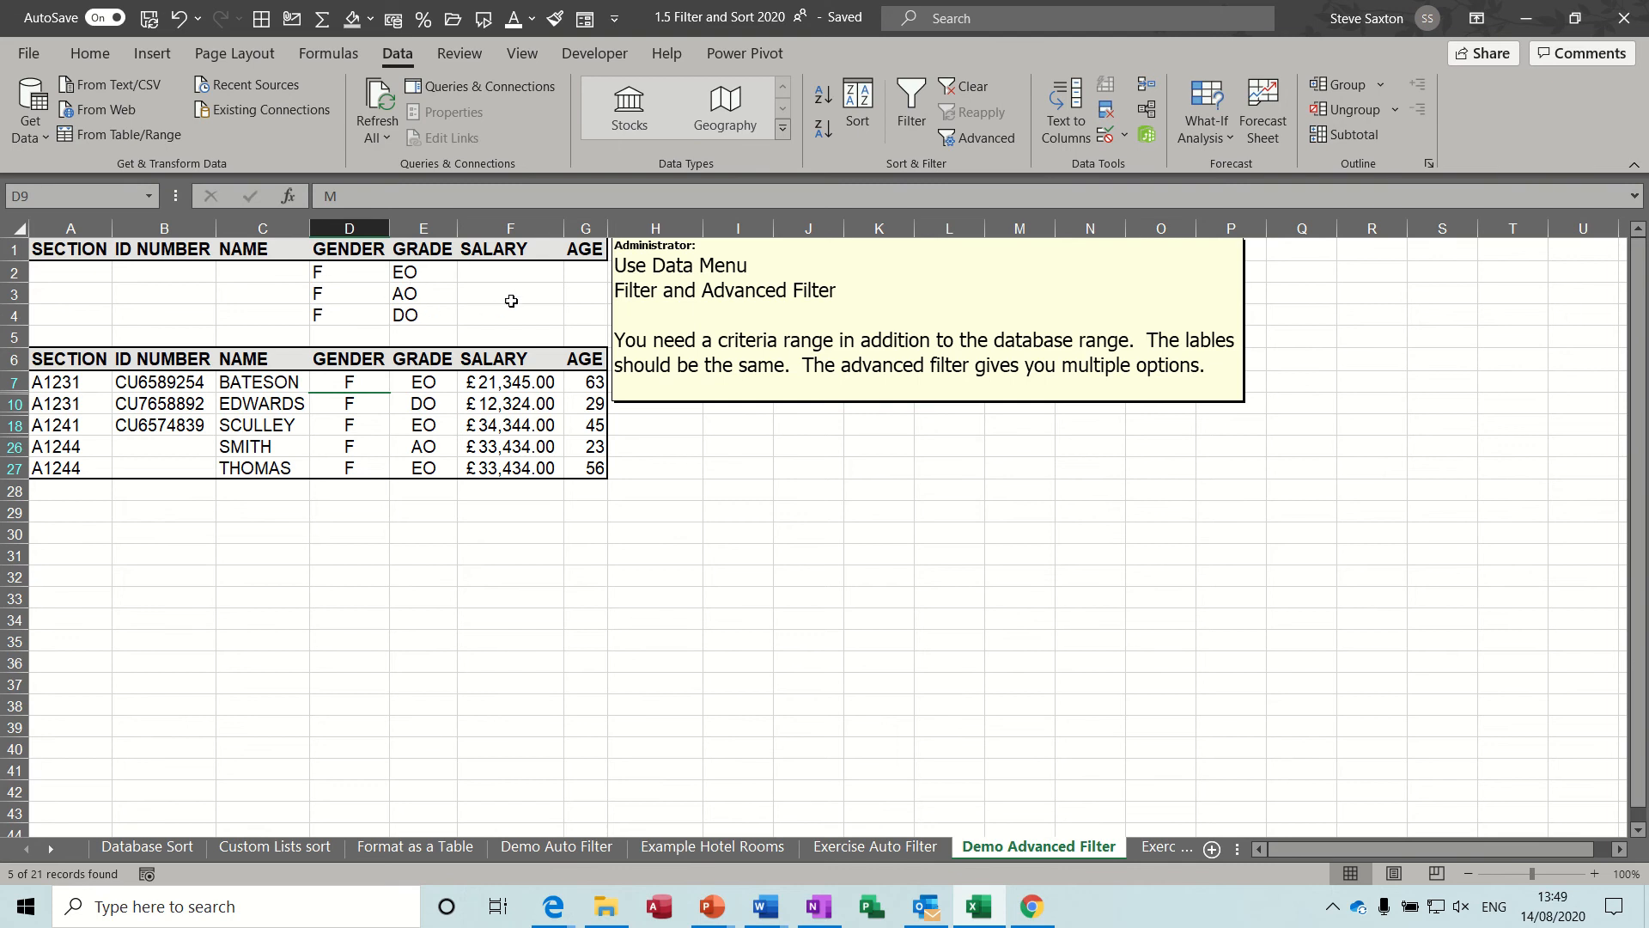
left_click(578, 274)
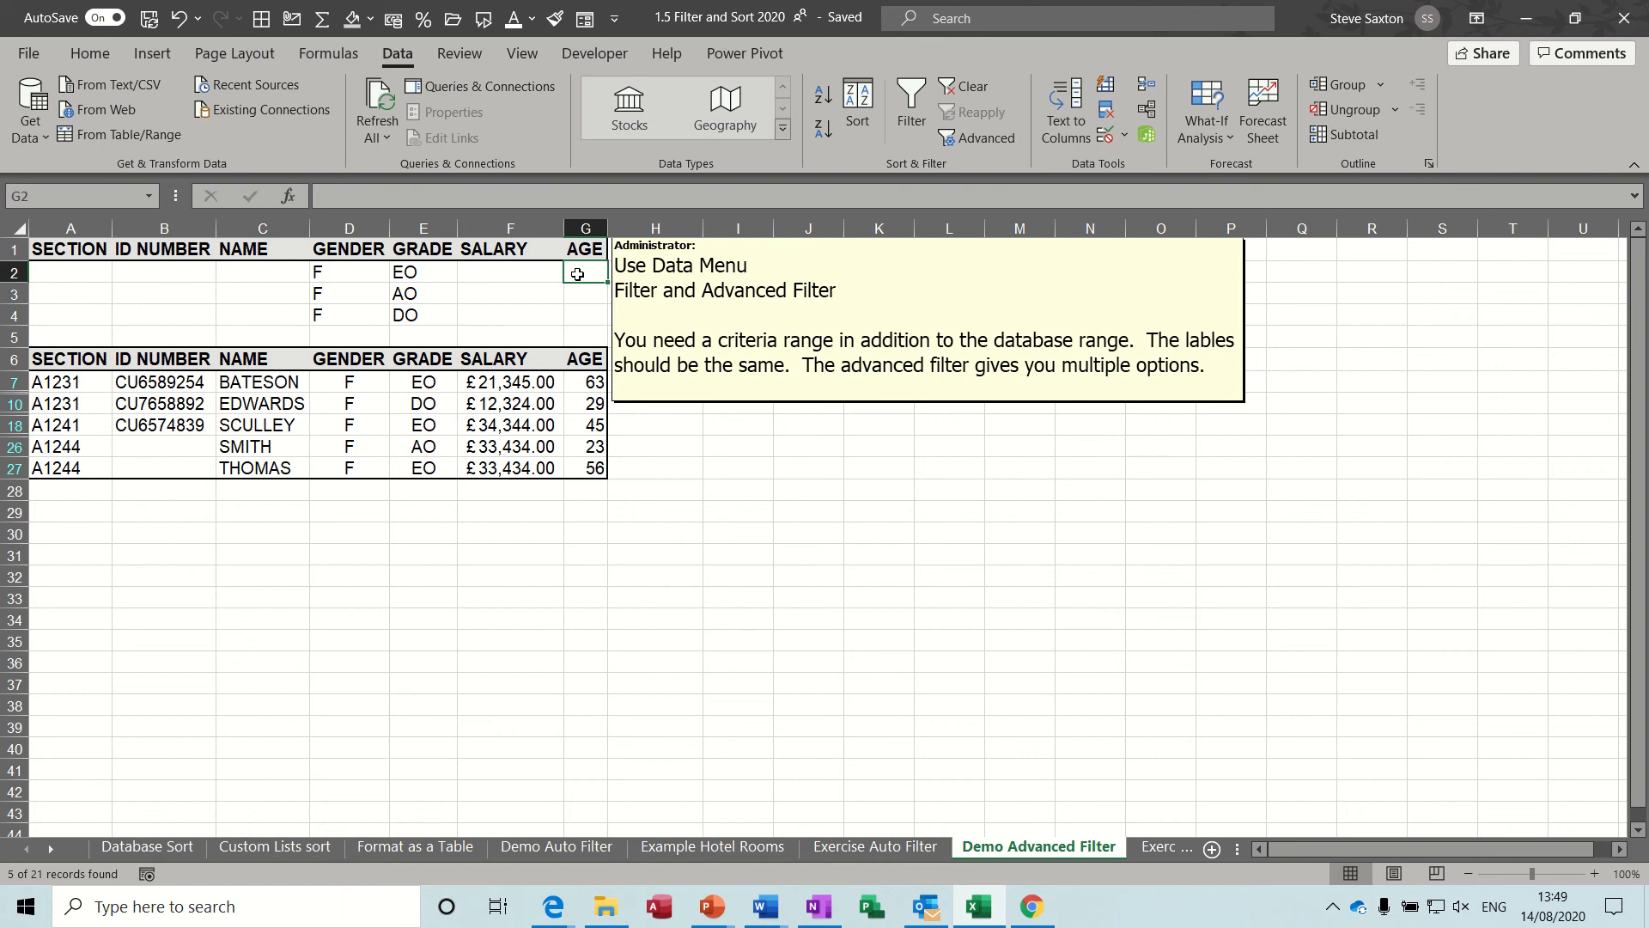
Enter >50 as the age criterion in cells G2, G3 and G4 of the criteria range.
type(">")
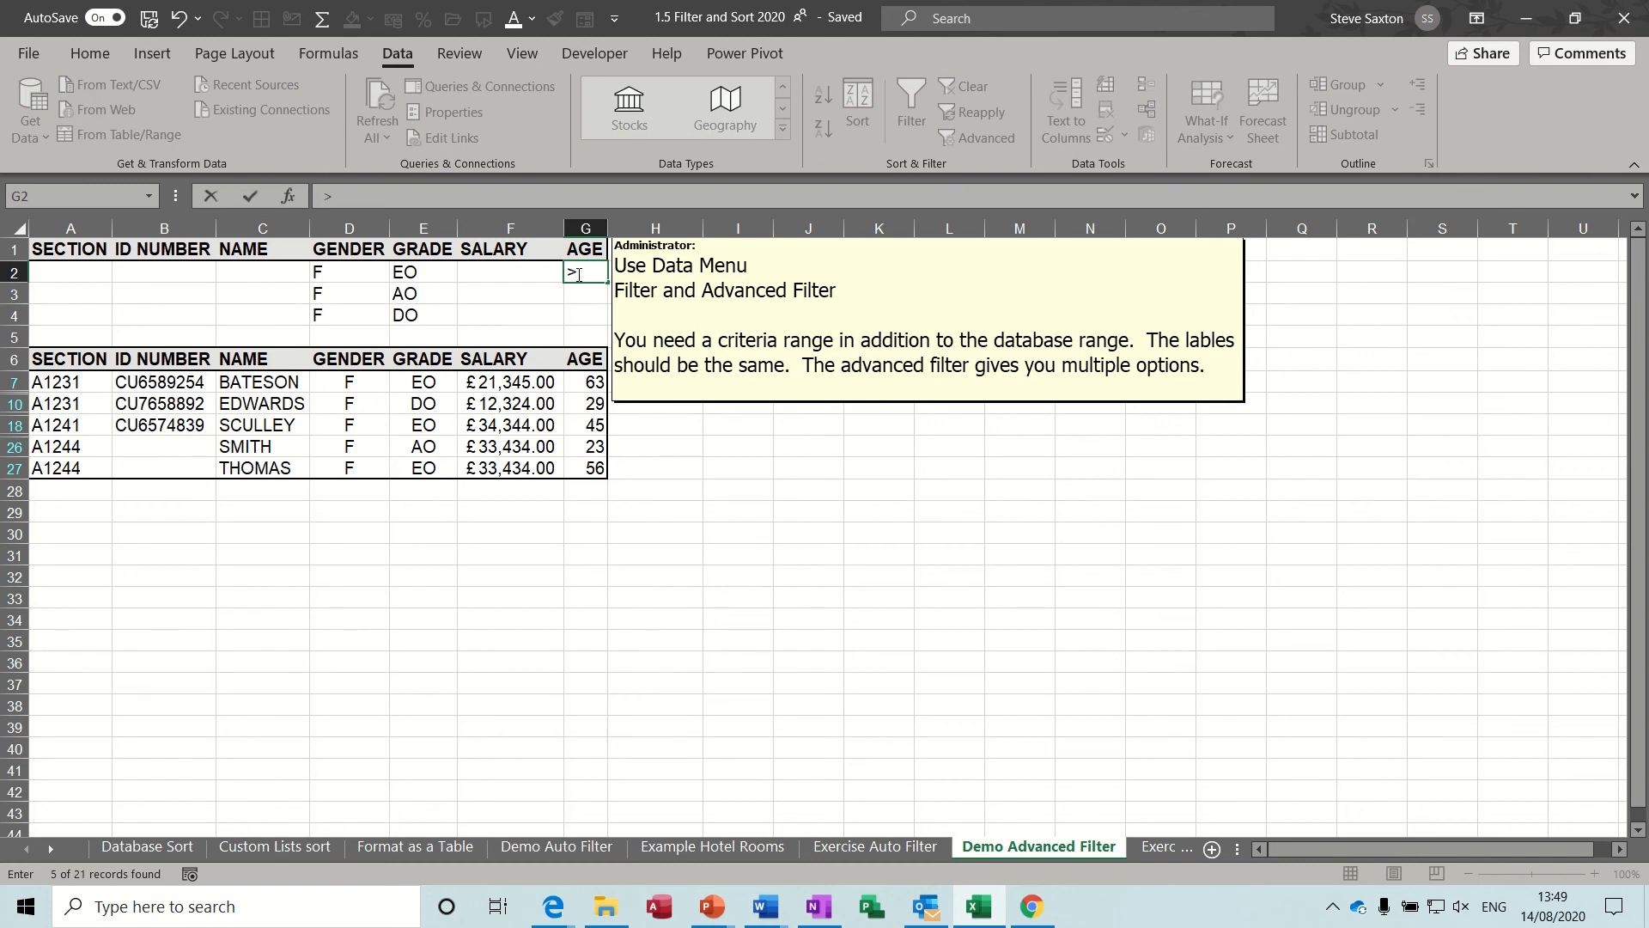
type("50")
left_click_drag(607, 282, 607, 322)
left_click(586, 272)
Apply an in-place Advanced Filter to list A6:G27 using the gender, grade and age criteria in A1:G4.
left_click(320, 419)
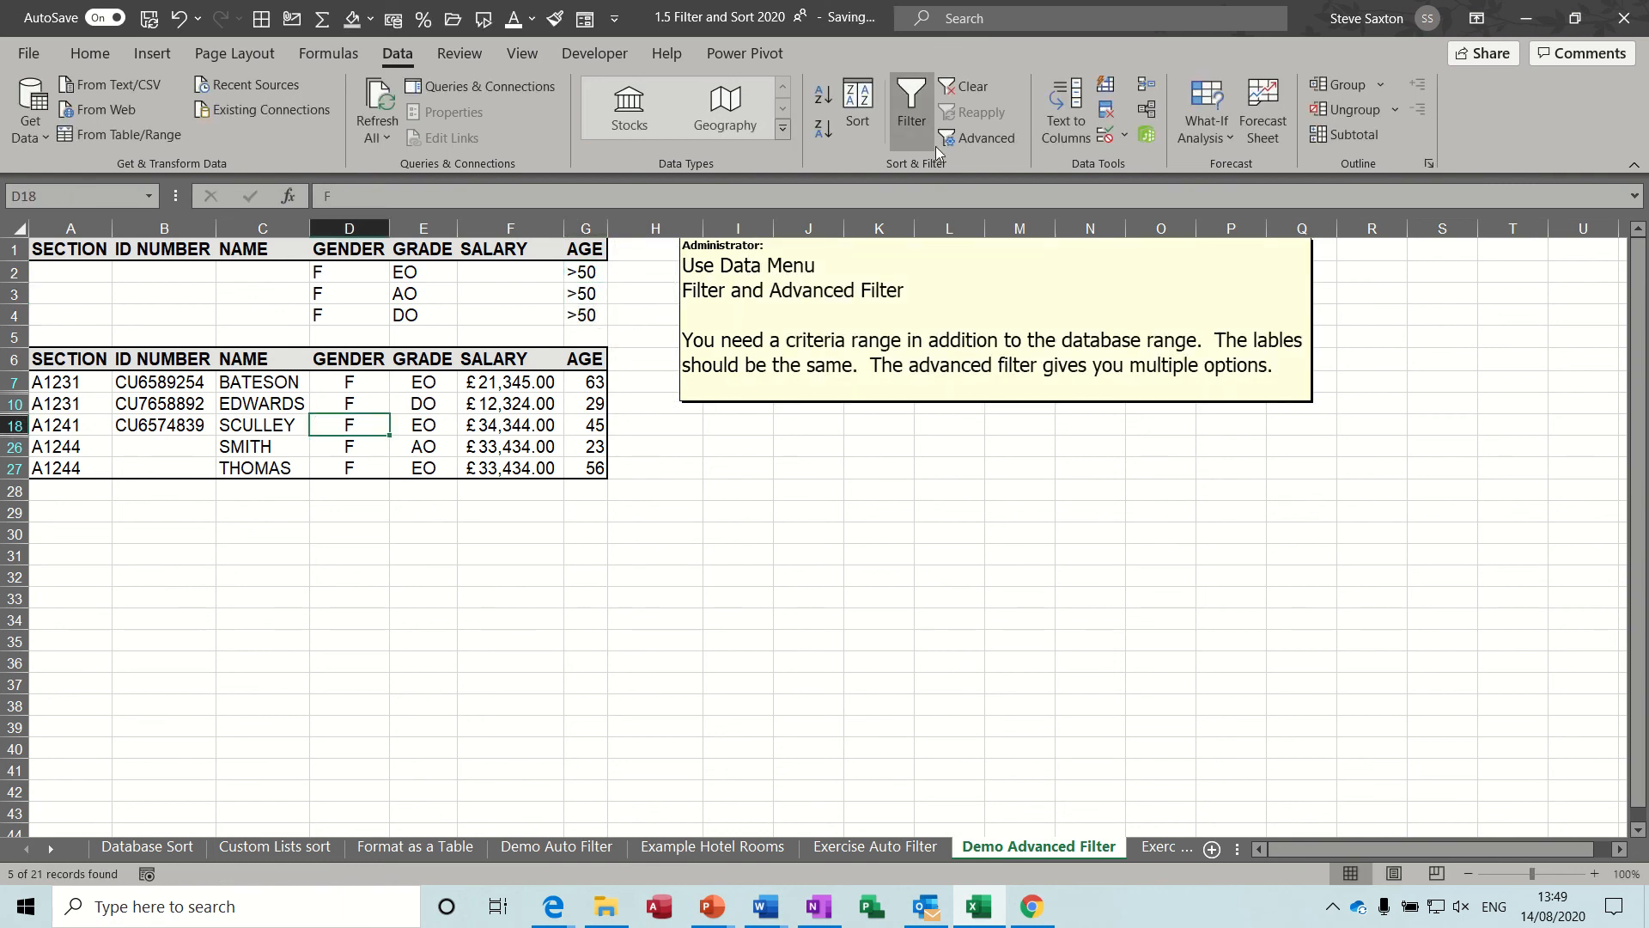
left_click(967, 139)
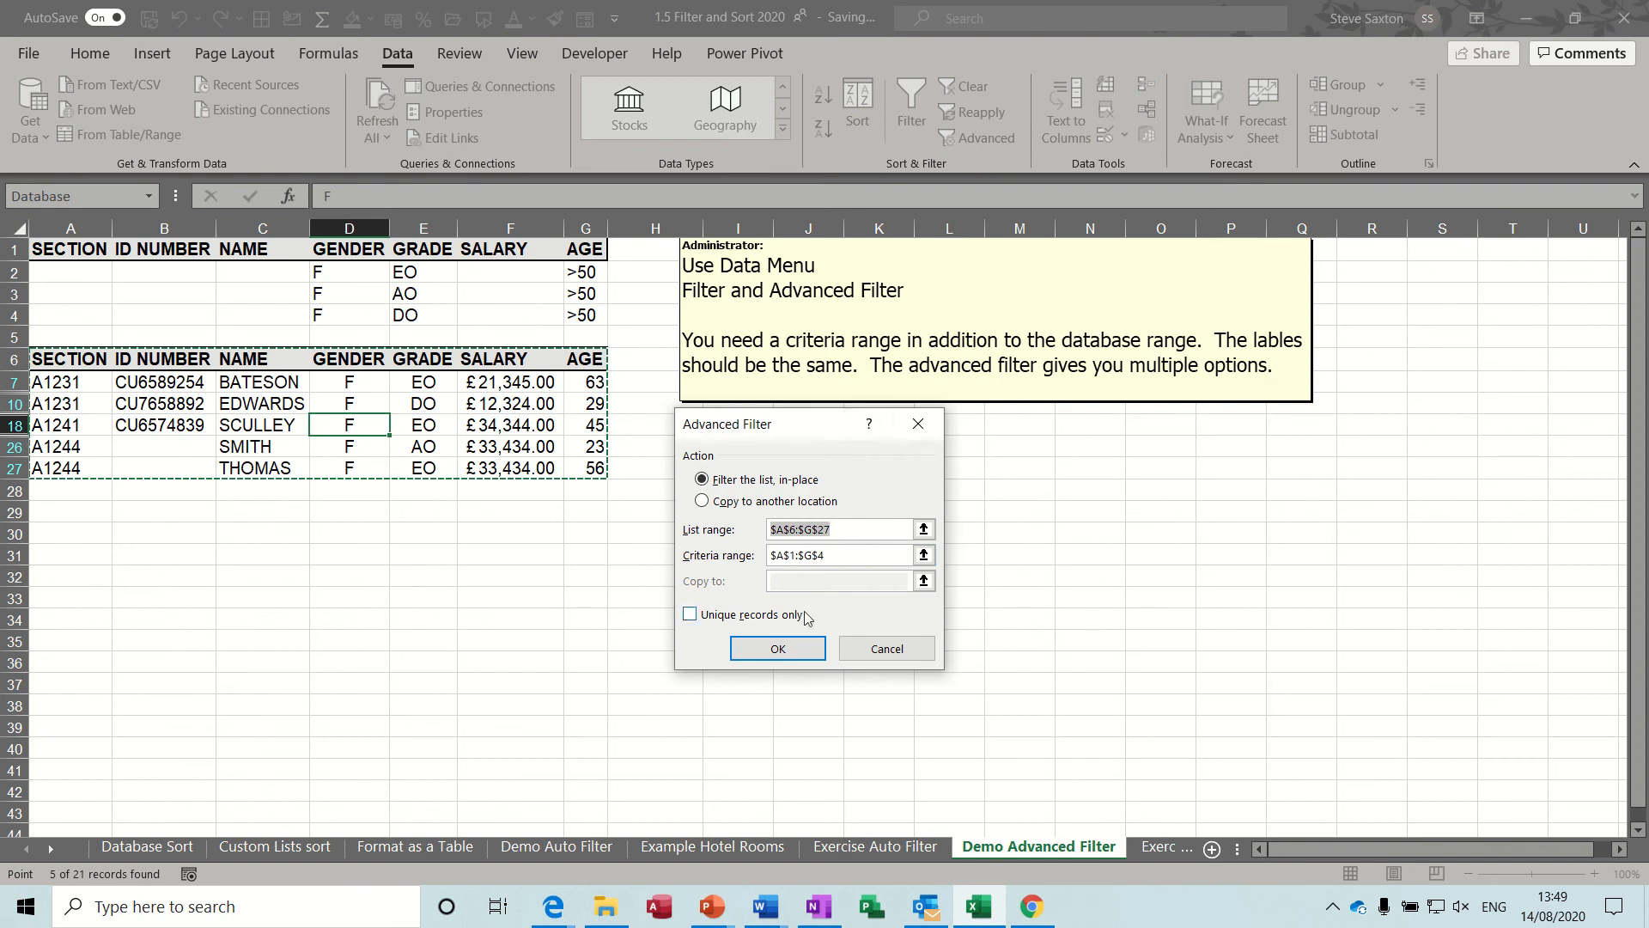
left_click(793, 645)
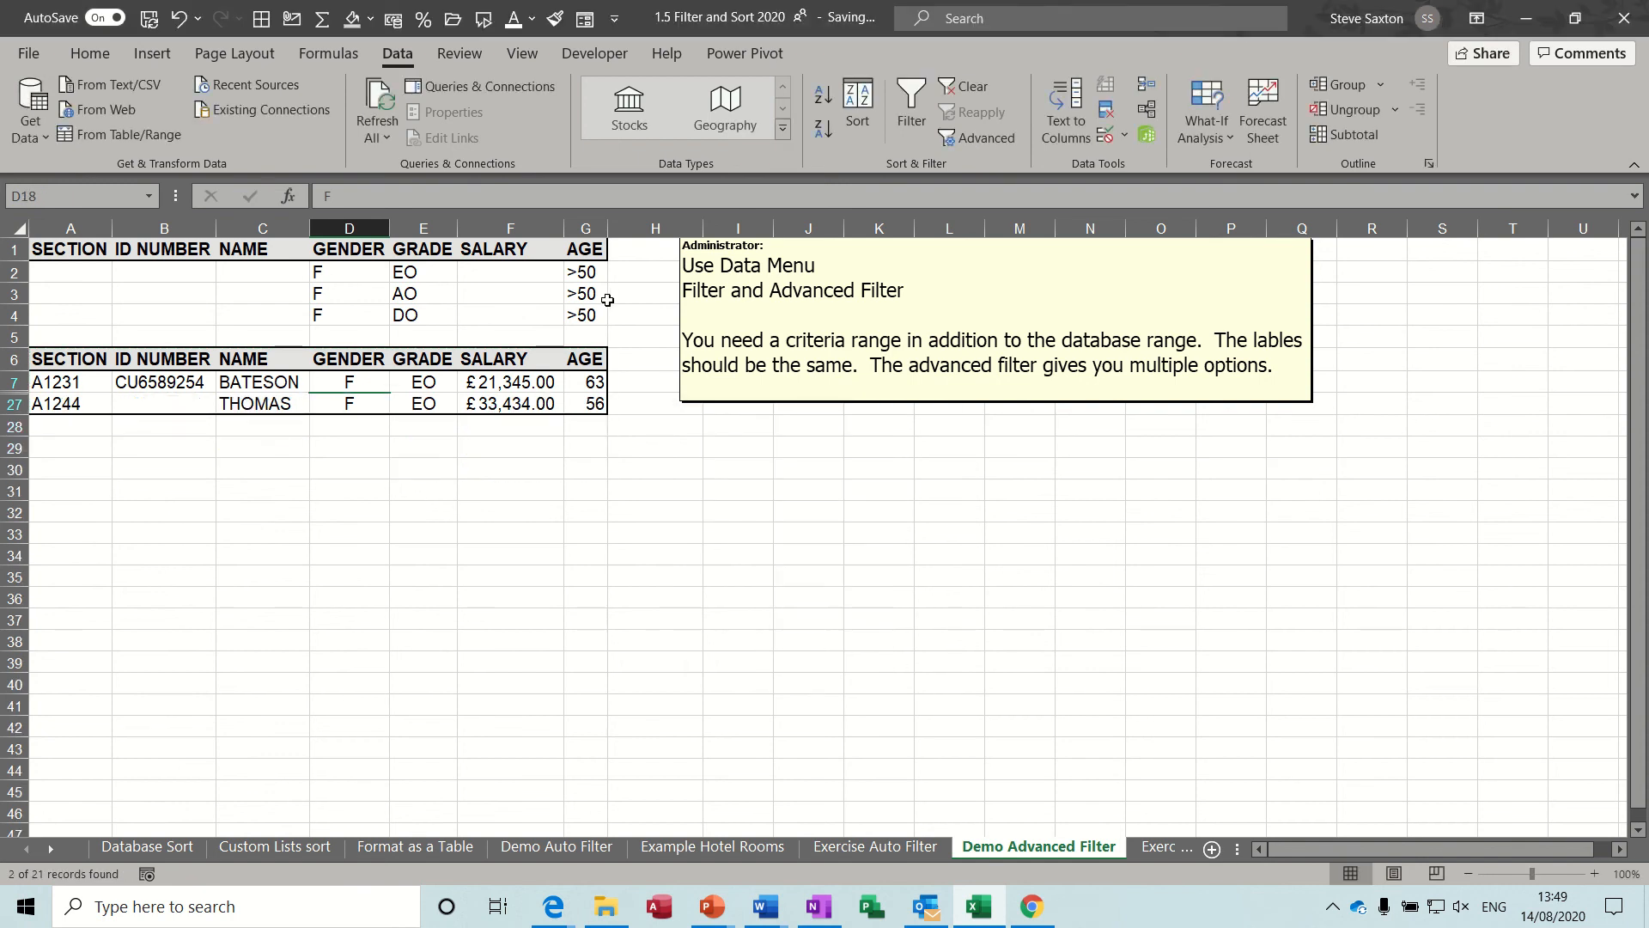
Clear the advanced filter and delete the gender, grade and age criteria from D2:G4.
left_click(966, 88)
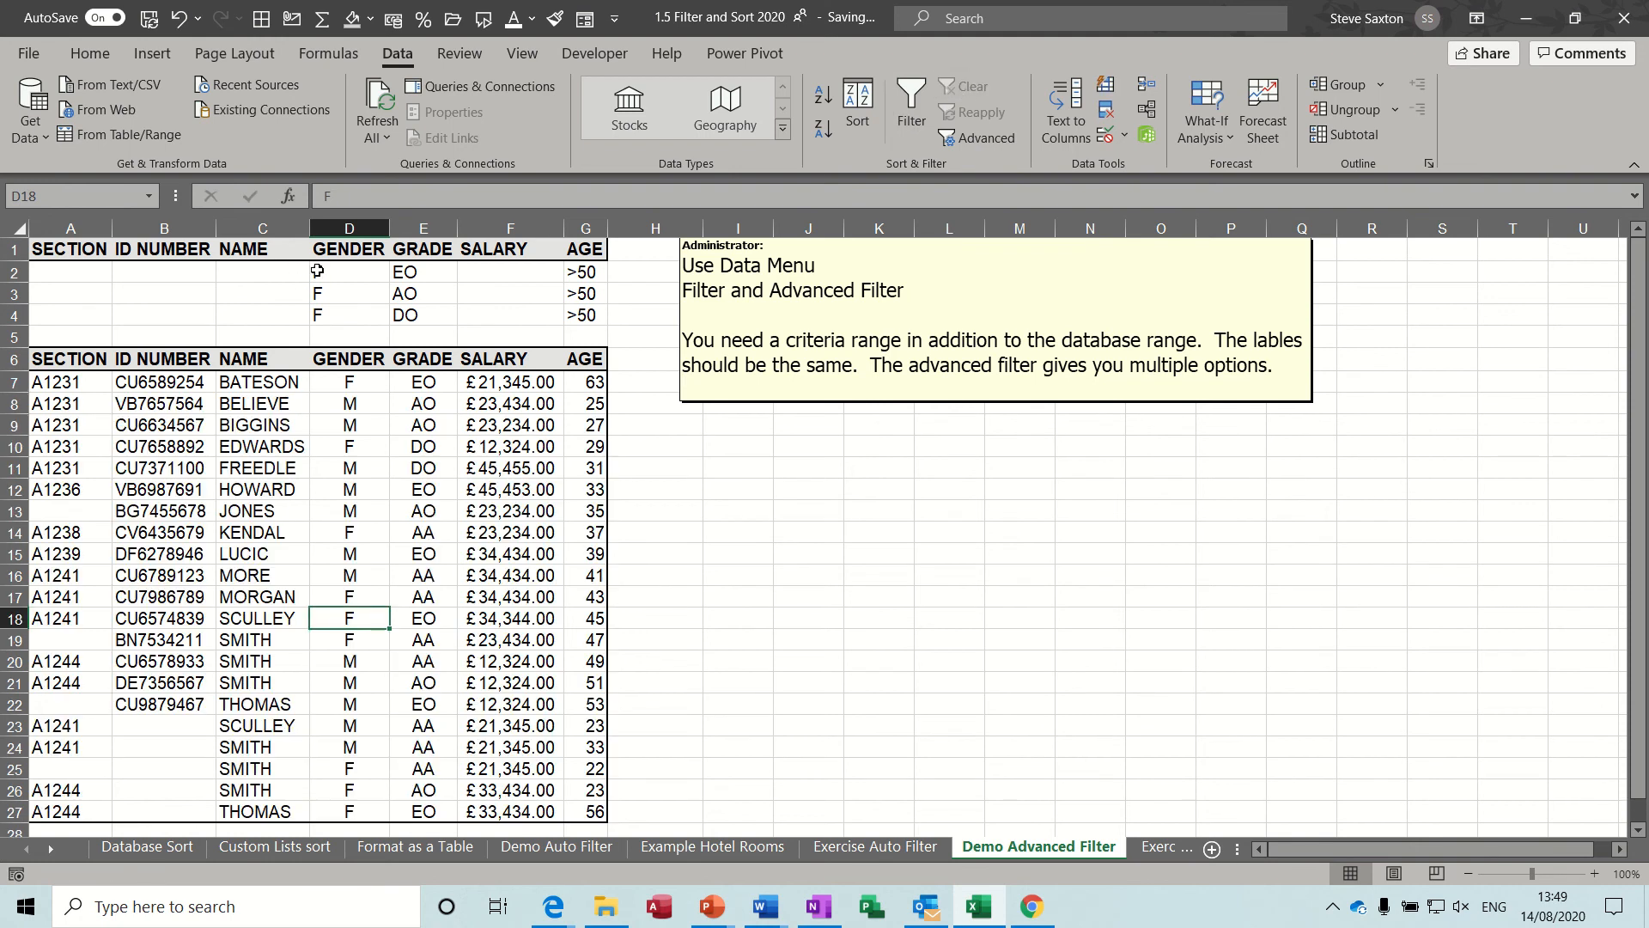
left_click_drag(314, 271, 573, 313)
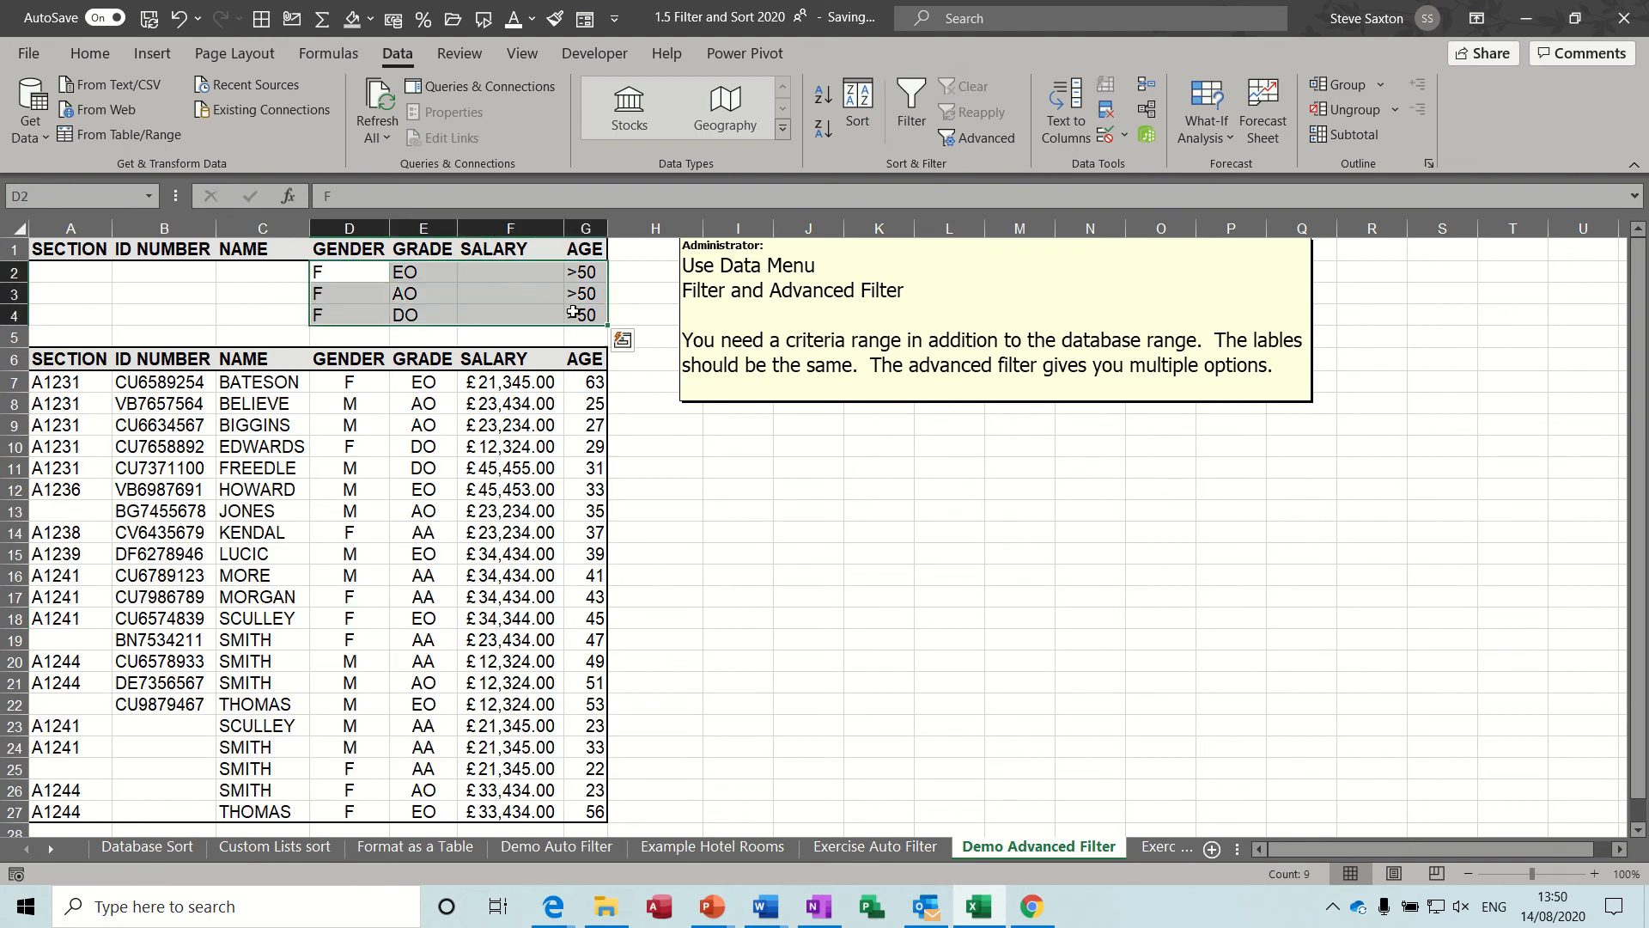
key("Delete")
left_click(411, 388)
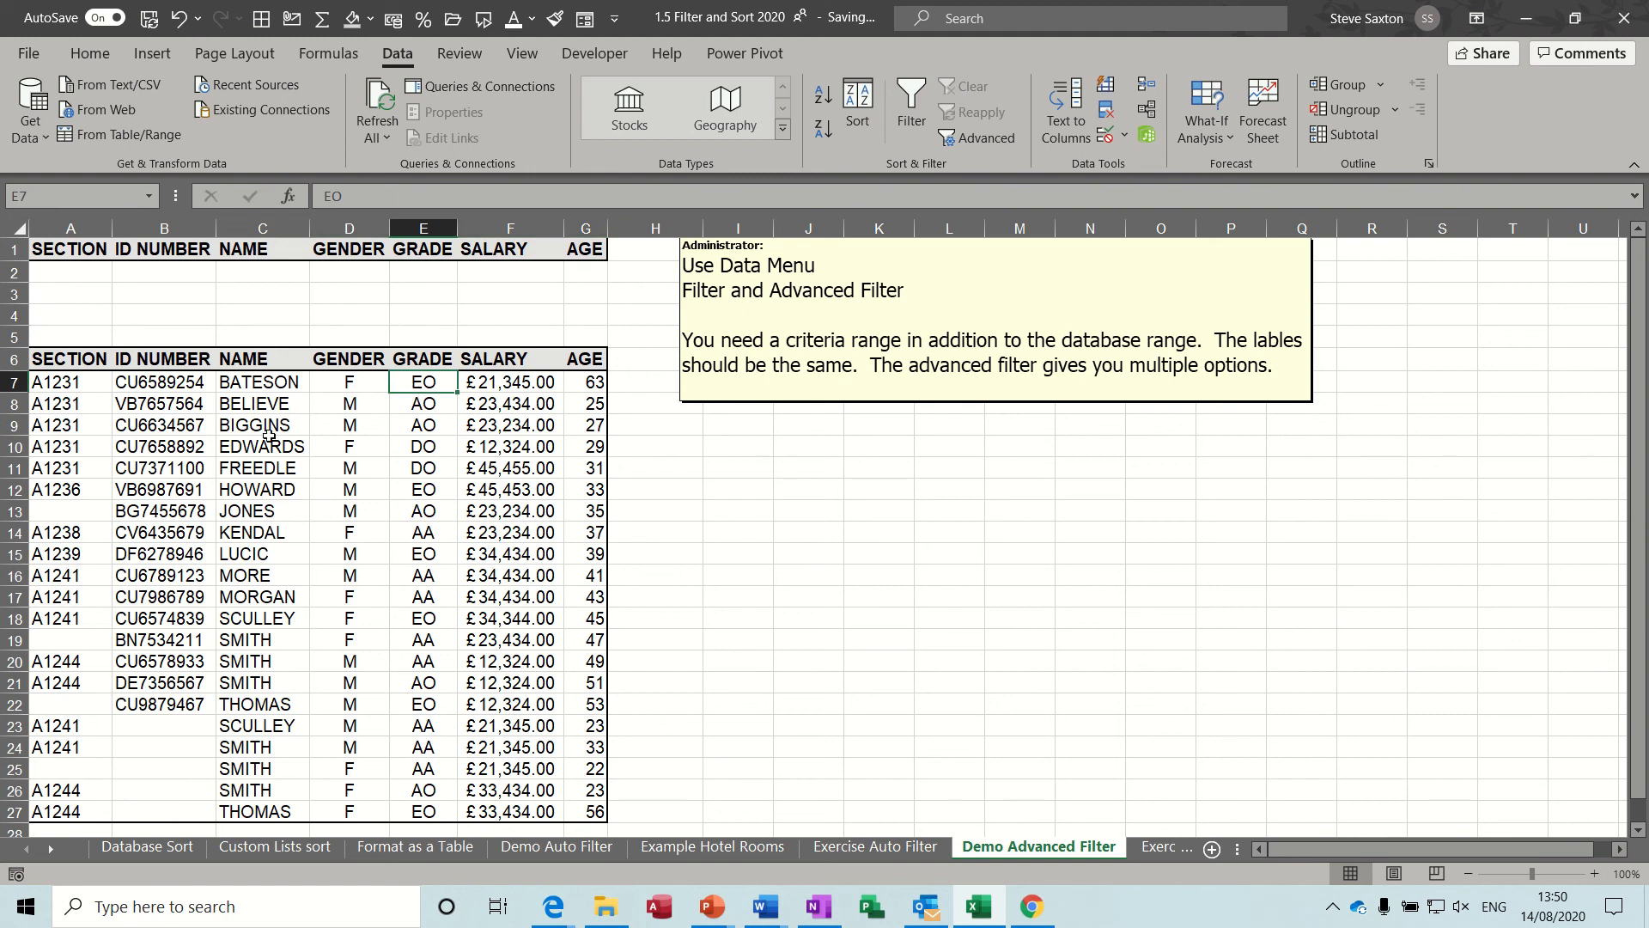
Turn on the standard AutoFilter for the employee list starting at row 6.
left_click(220, 440)
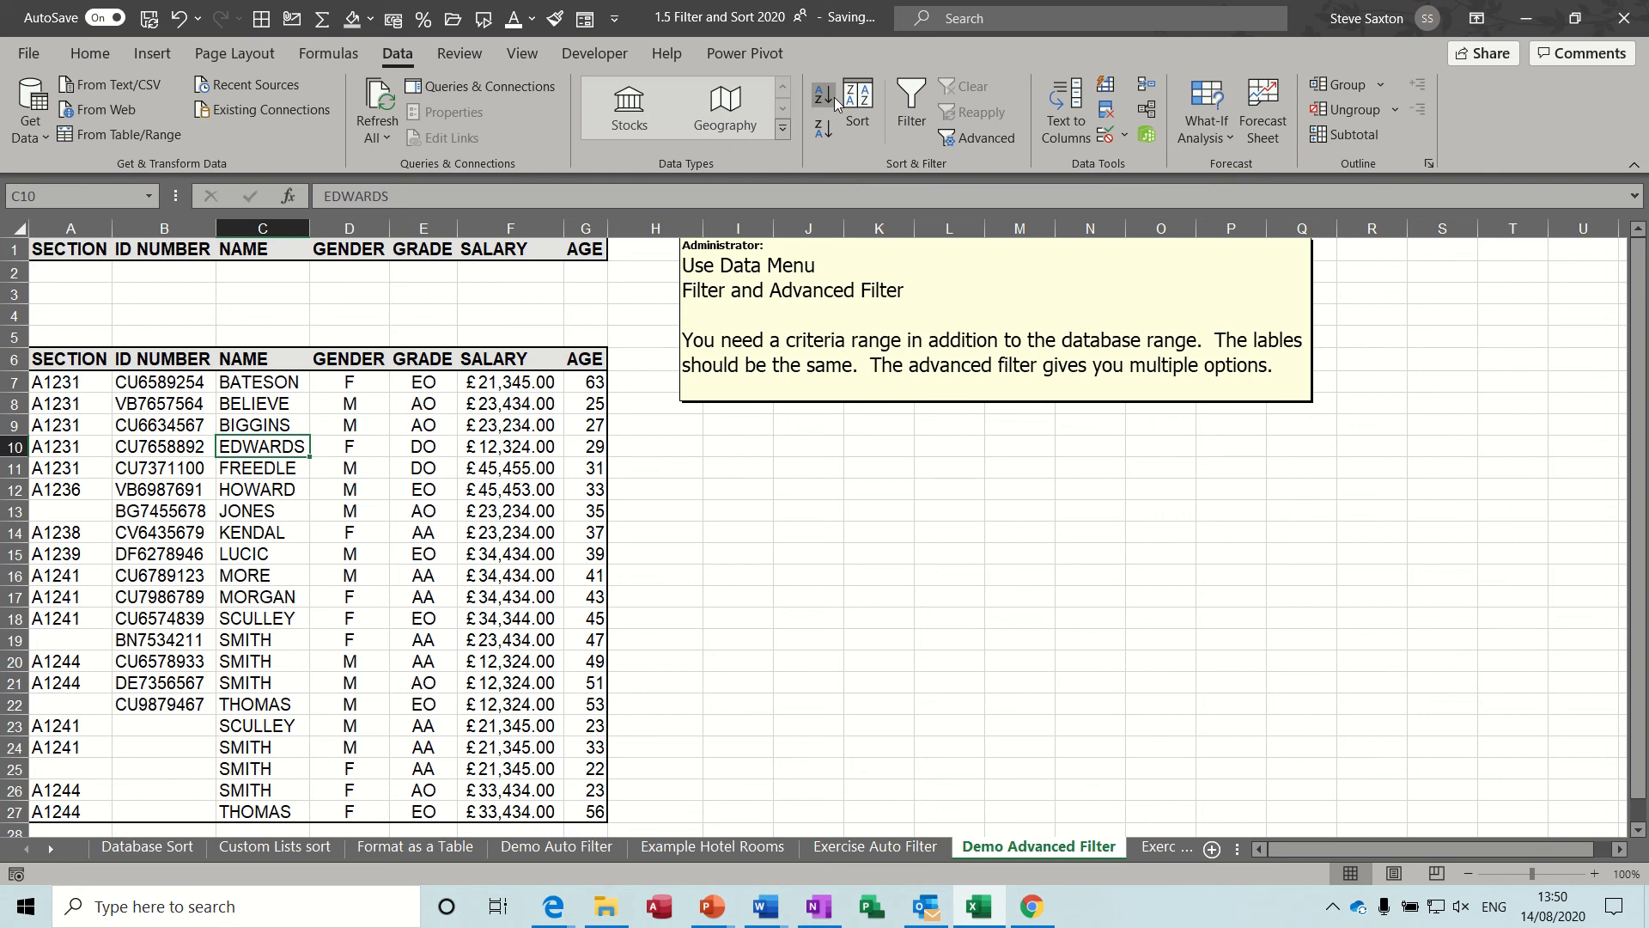
left_click(912, 110)
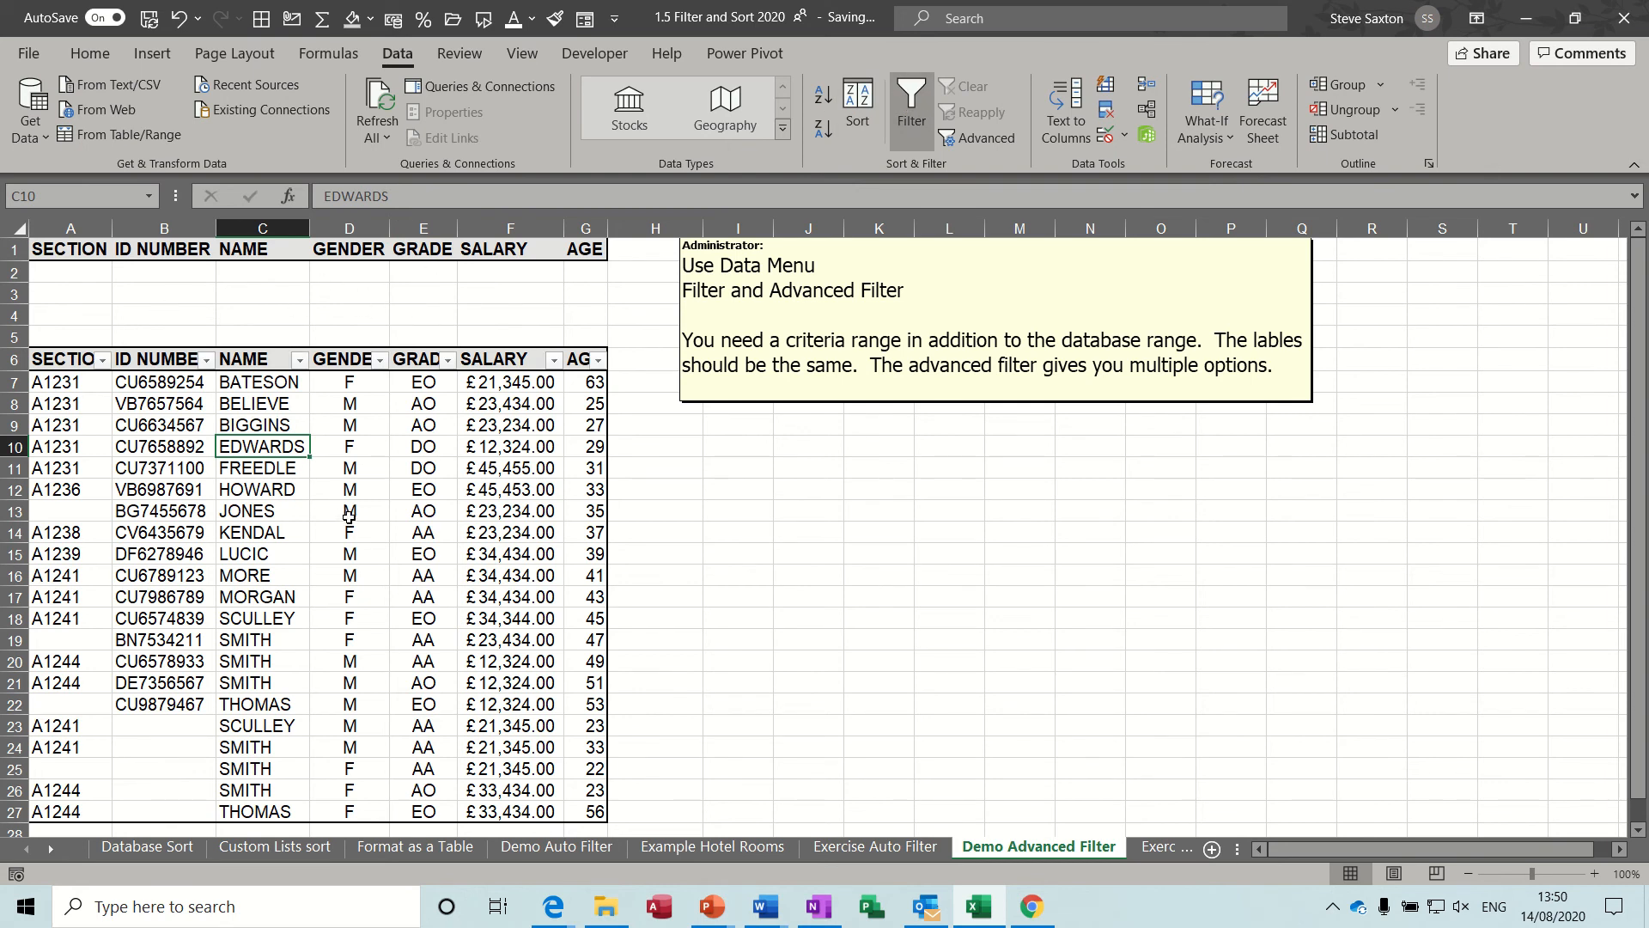
left_click(129, 445)
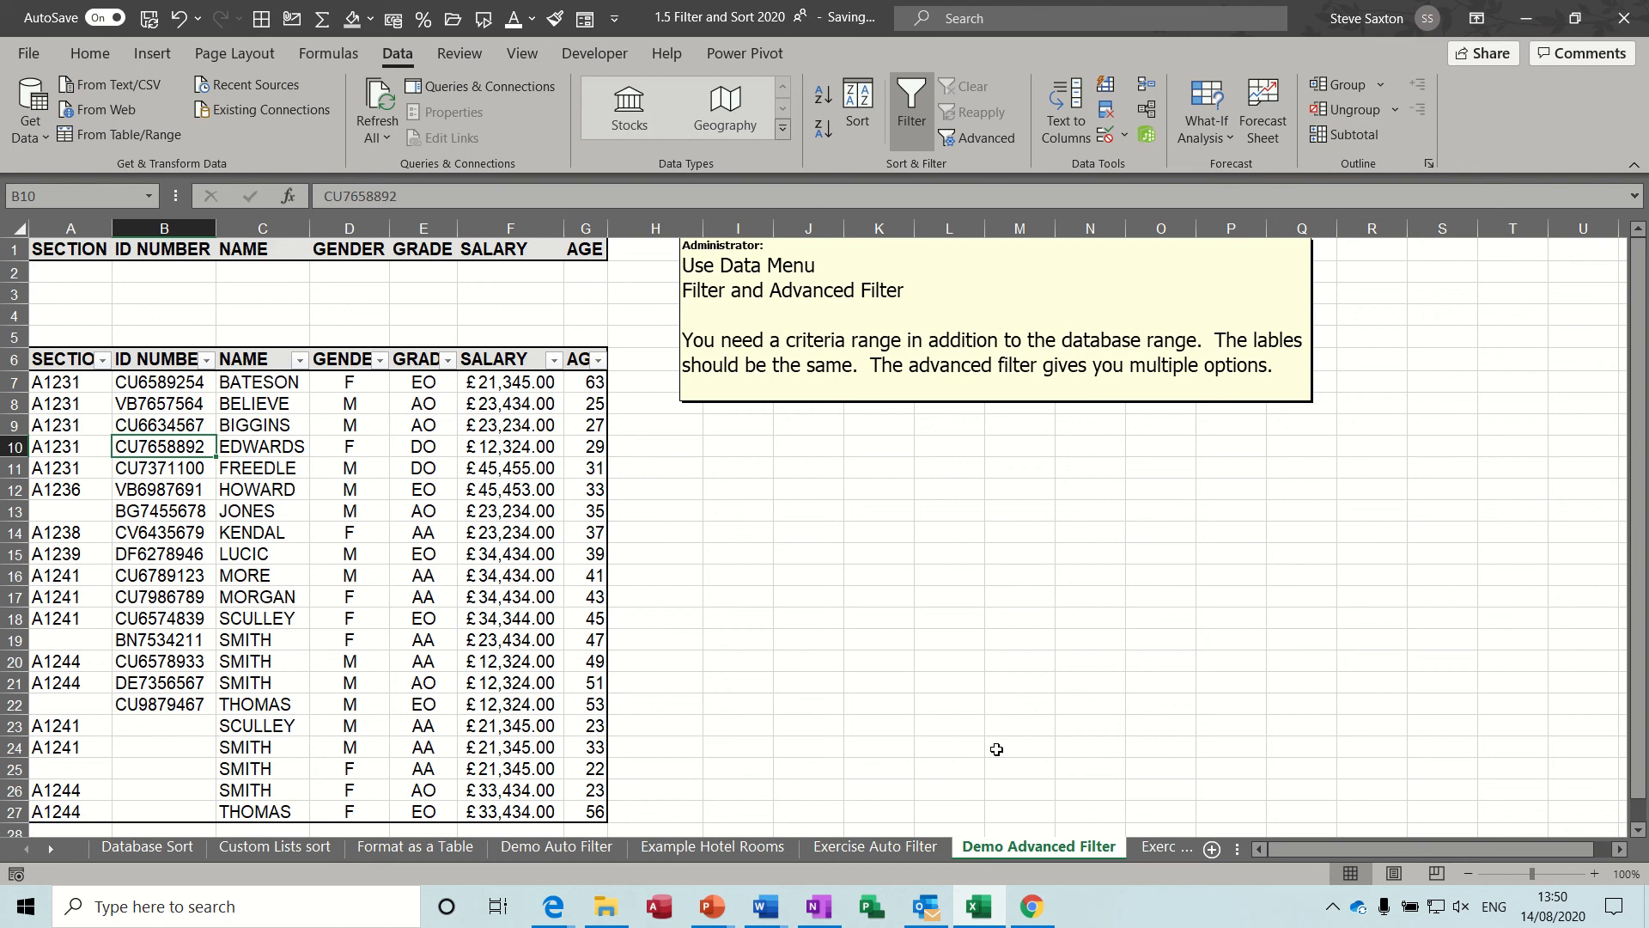
Go to the Exercise Advanced Filters sheet and insert five blank rows above the list.
left_click(1158, 846)
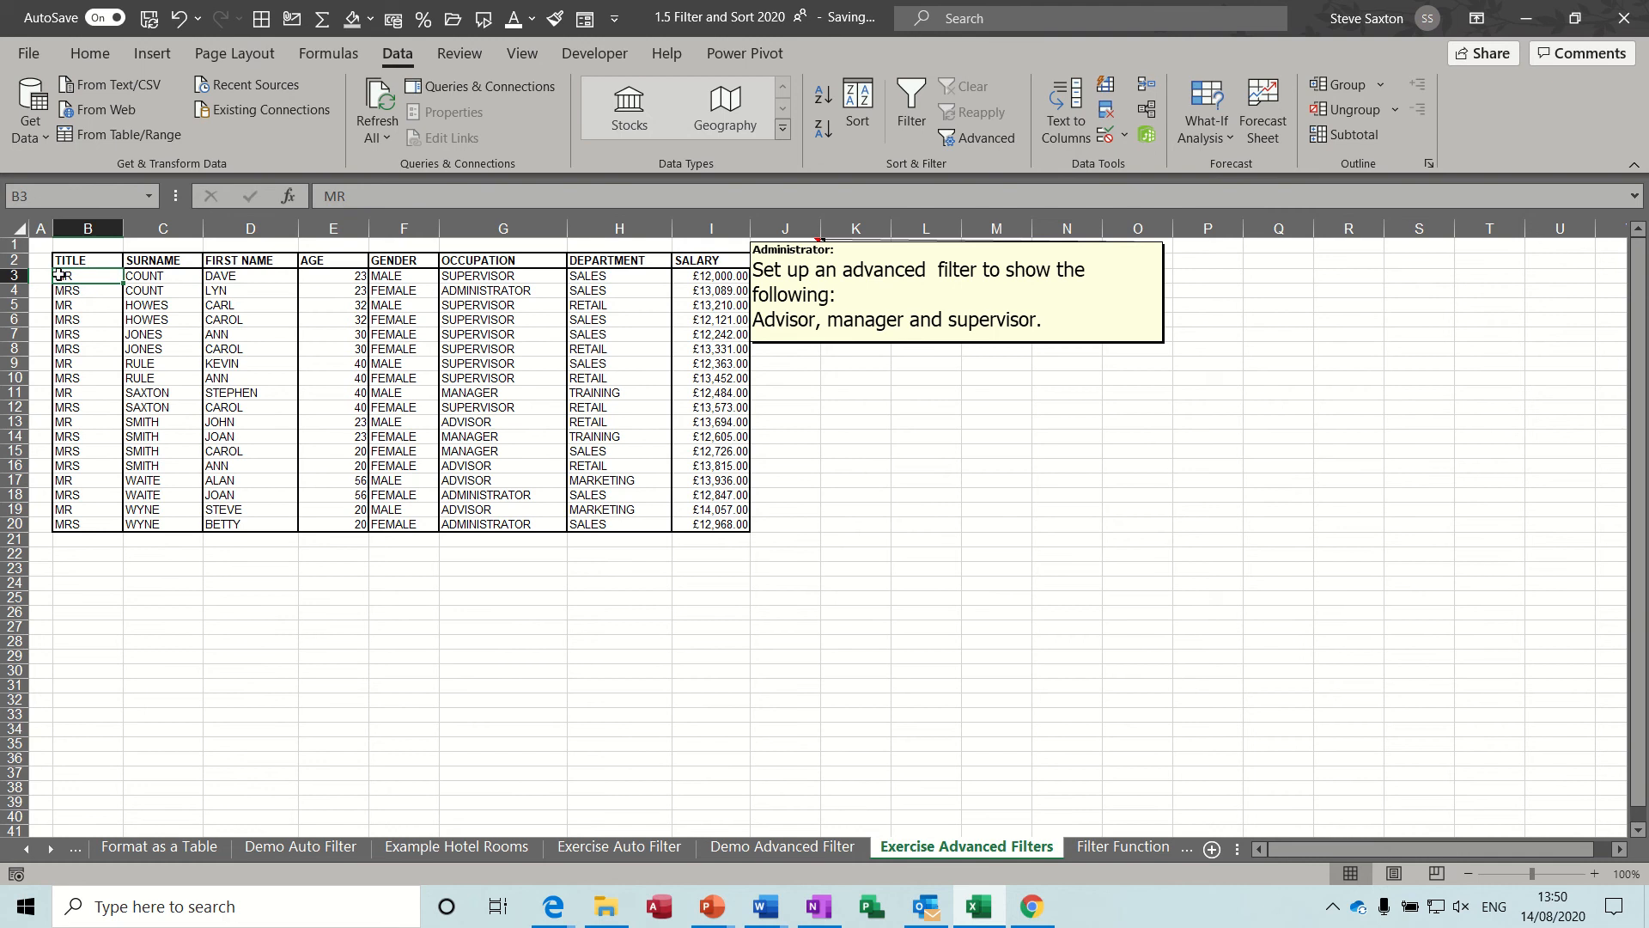
left_click_drag(12, 244, 12, 298)
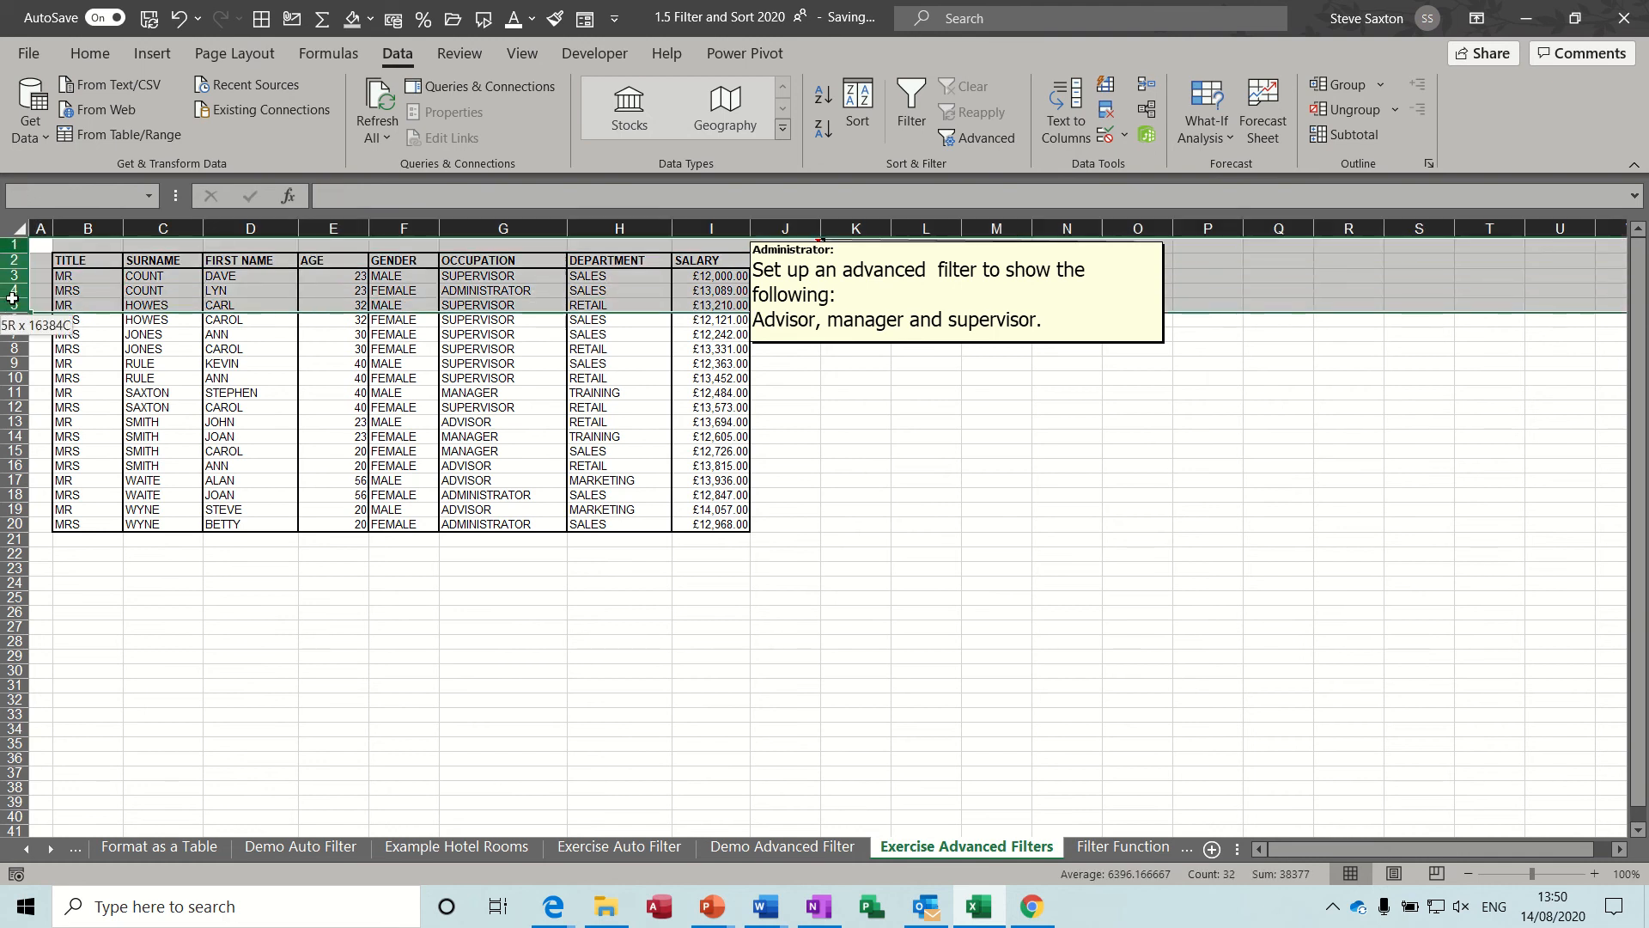
right_click(96, 293)
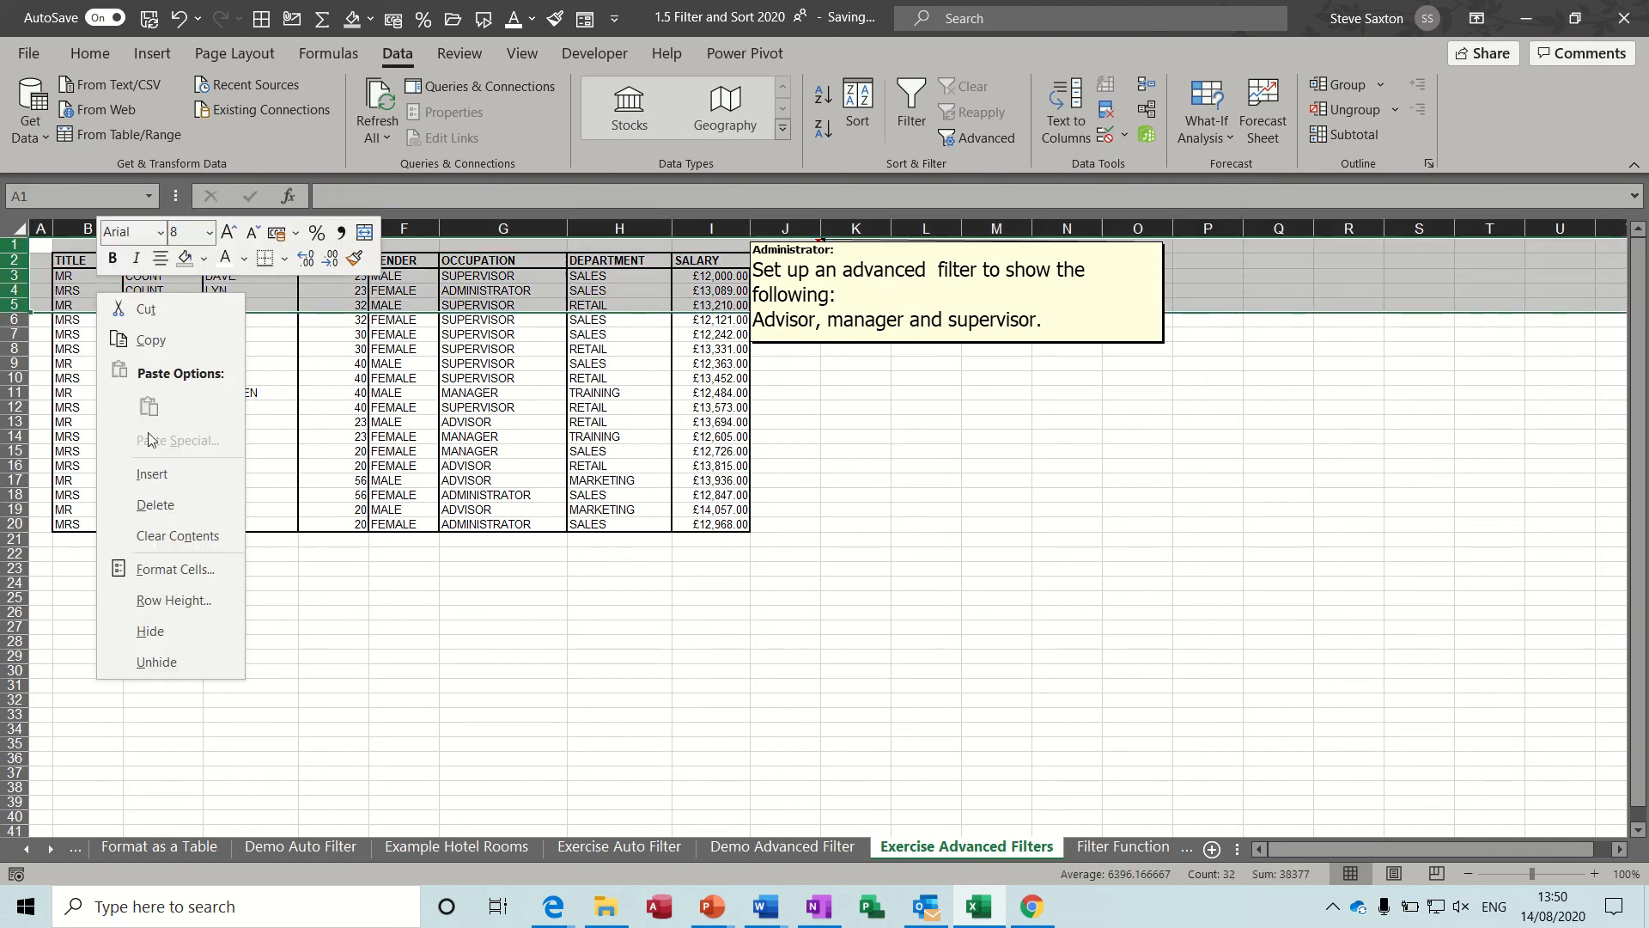
left_click(155, 481)
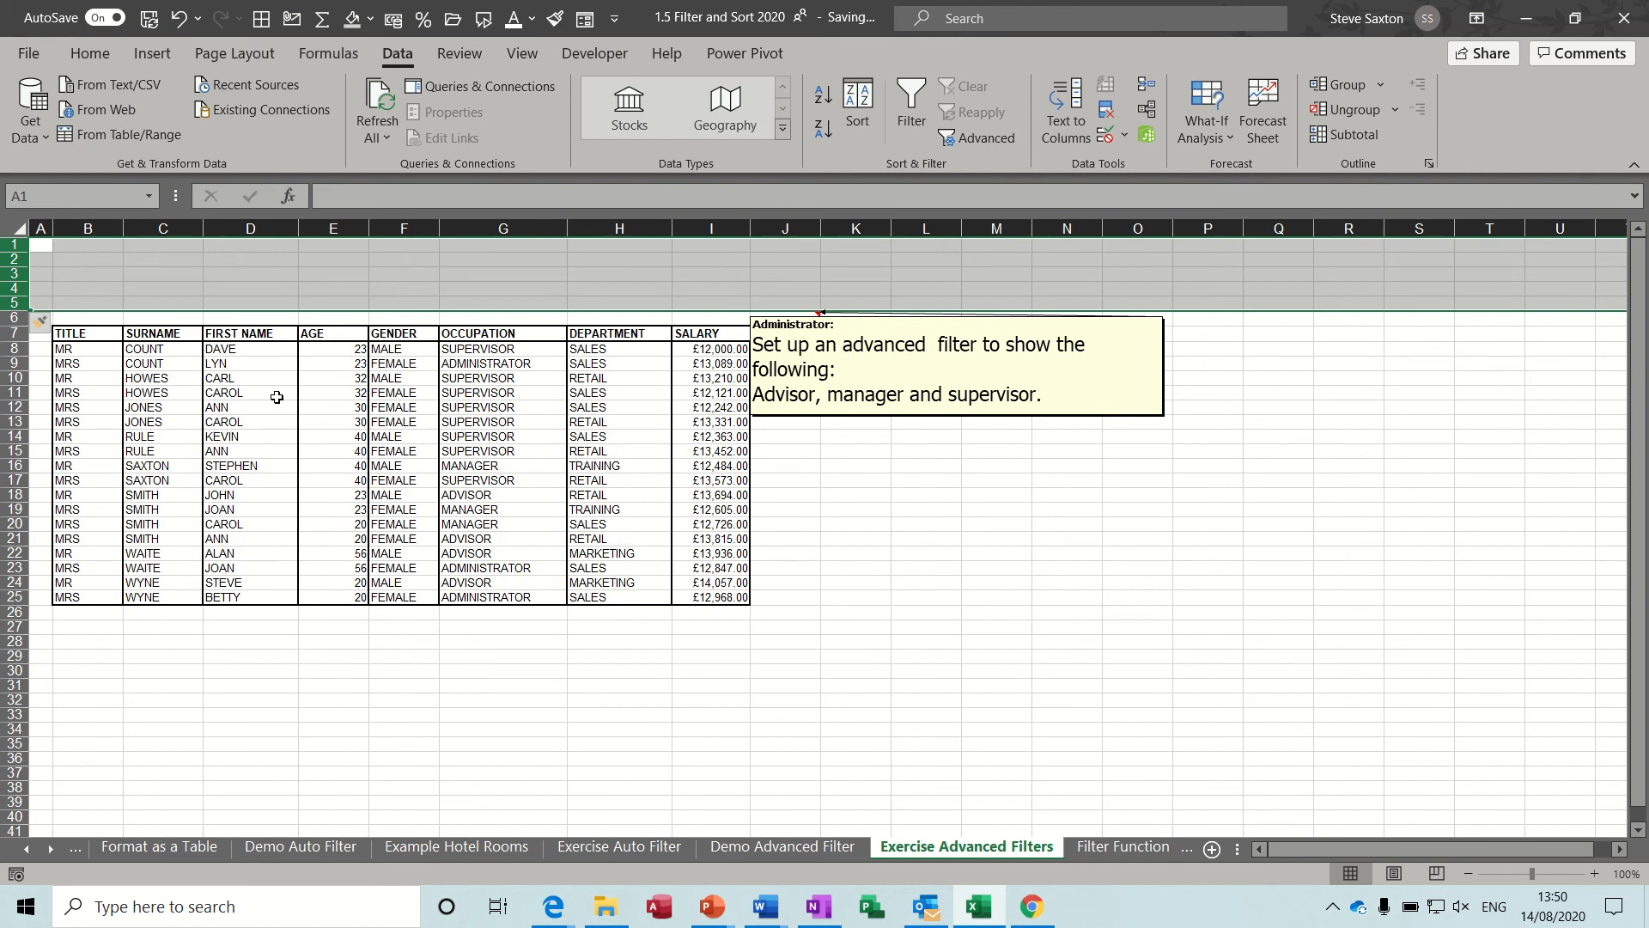
Copy the list's header row B7:I7 to B1:I1 as the criteria range headings.
left_click_drag(81, 333, 687, 334)
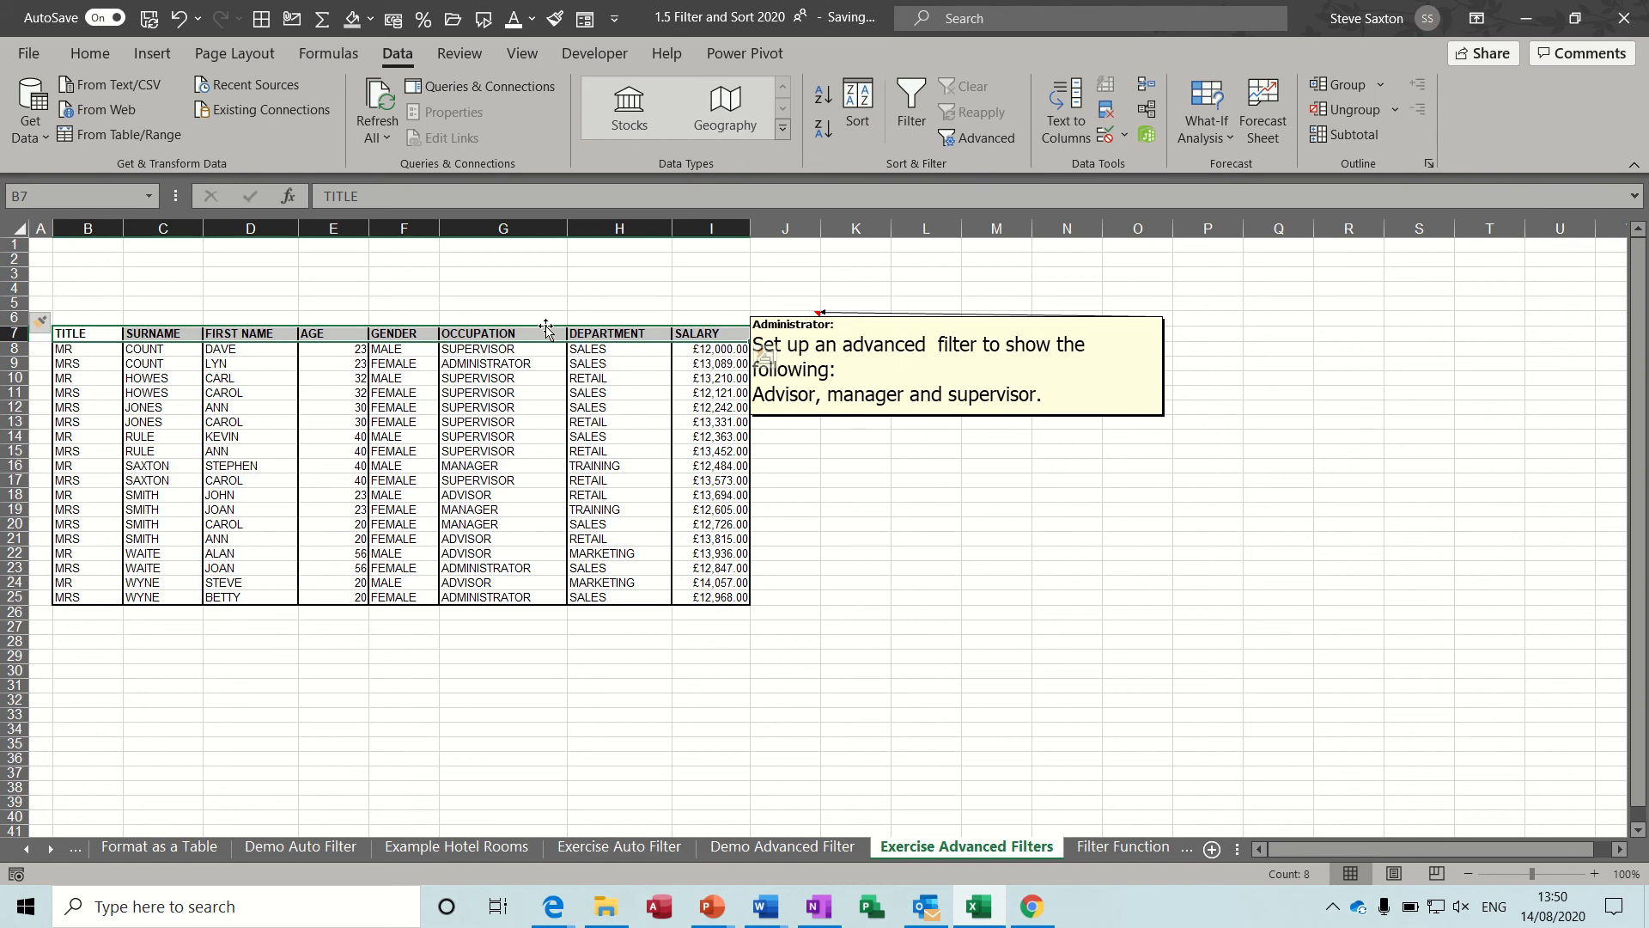
left_click_drag(547, 328, 545, 252)
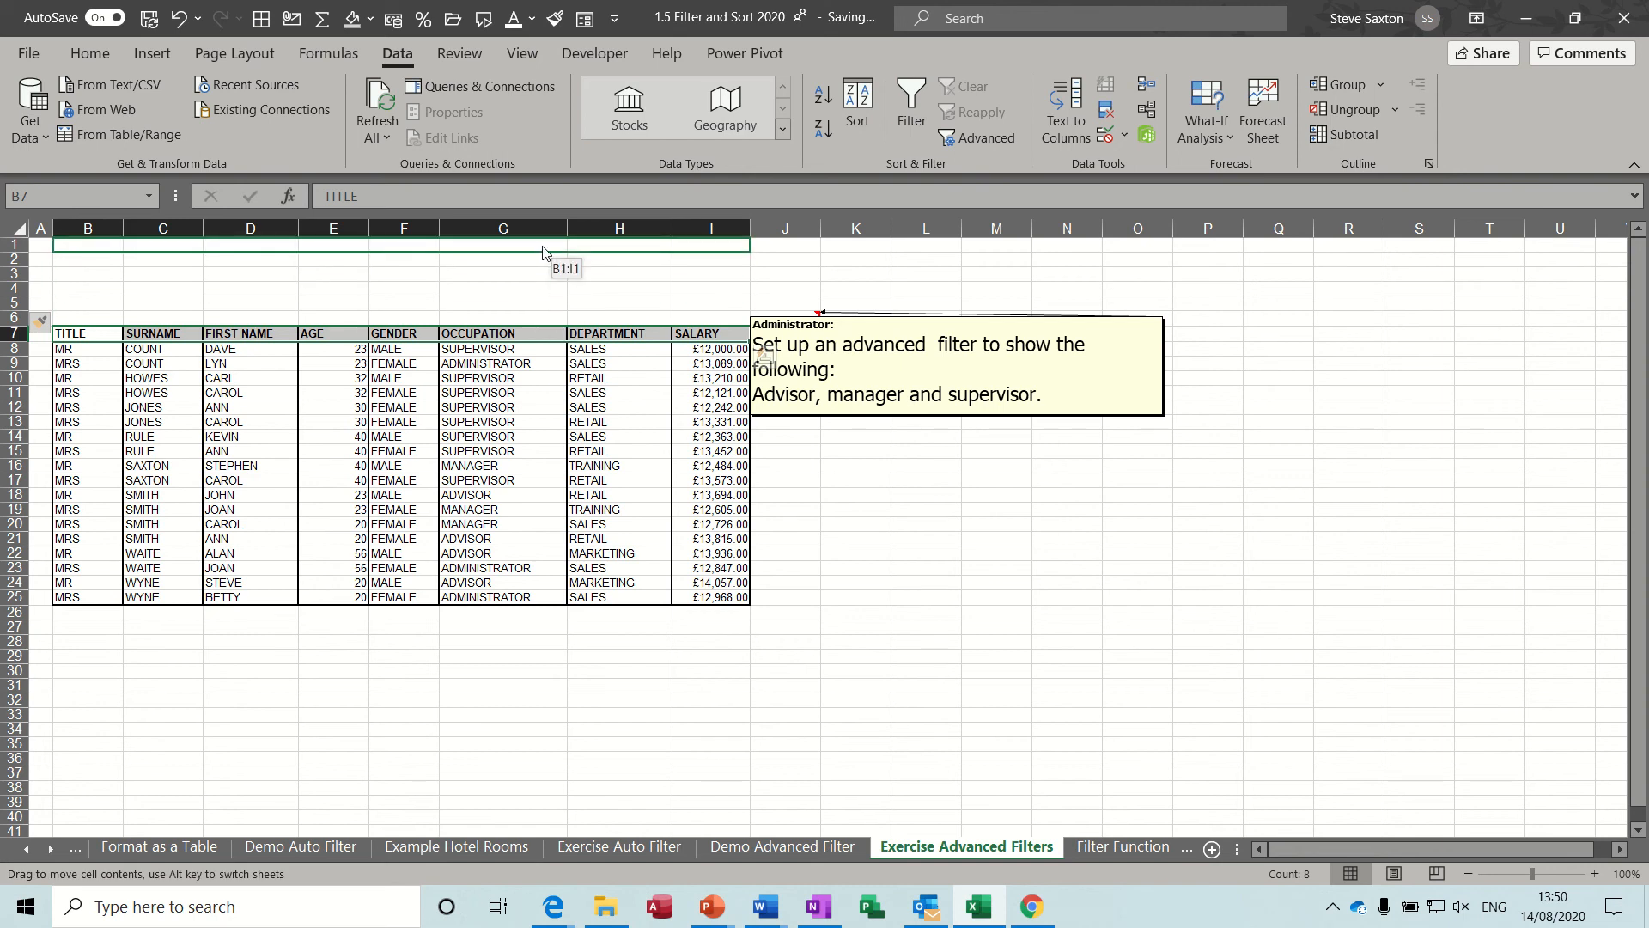
left_click_drag(544, 251, 545, 251)
key("ctrl")
left_click_drag(544, 251, 542, 246)
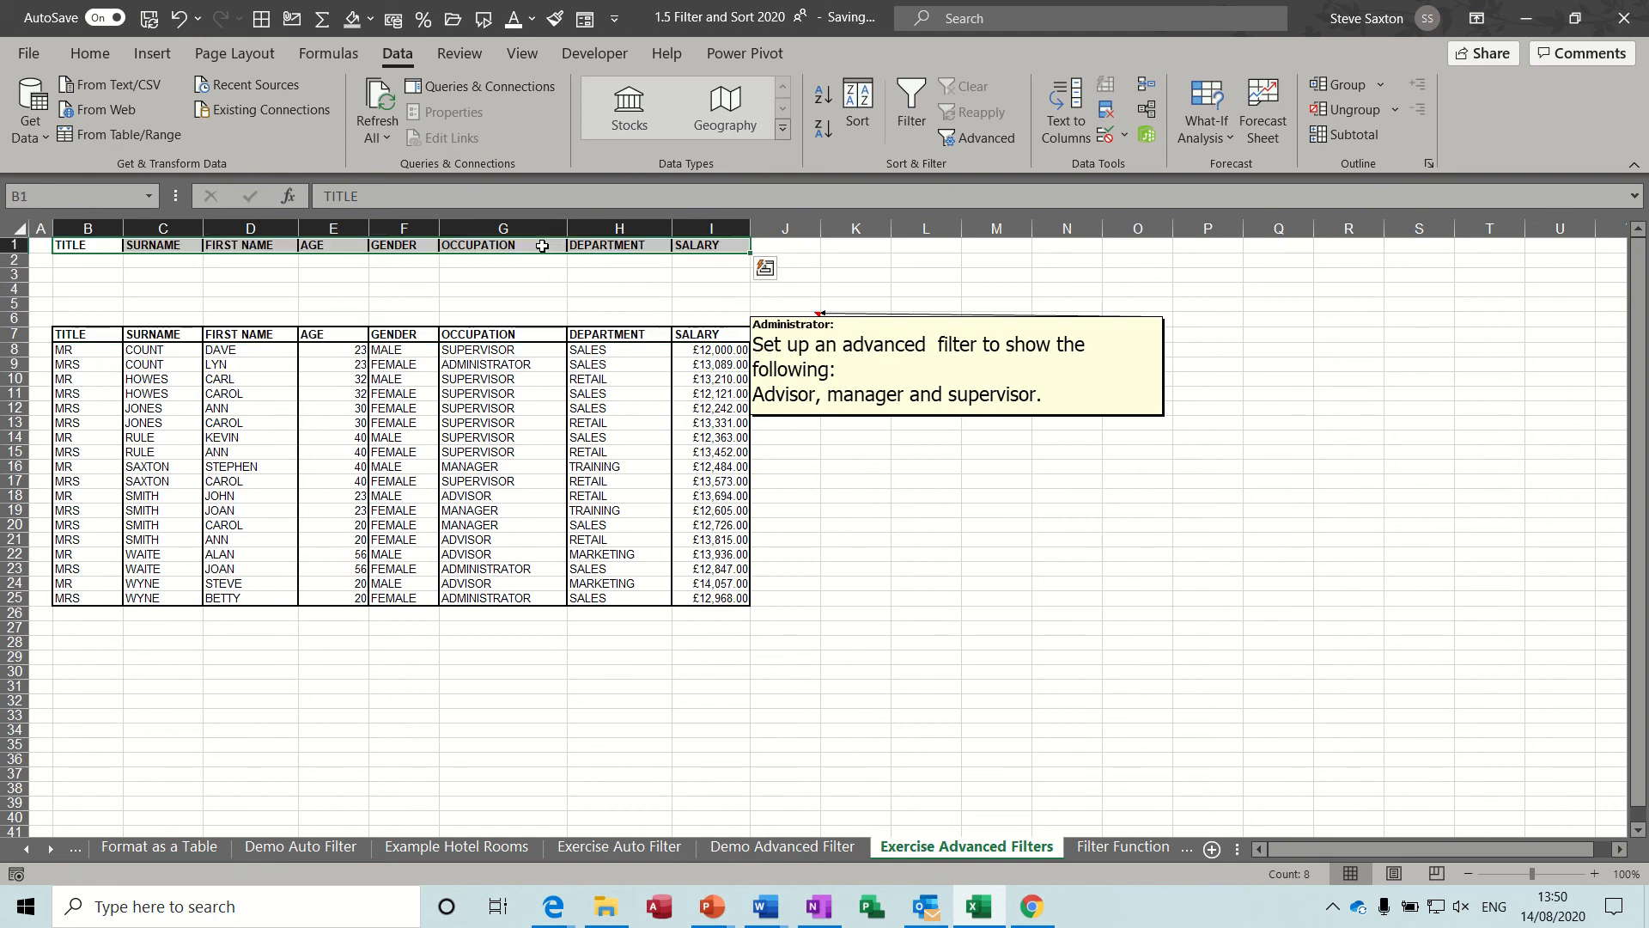
key("ctrl+q")
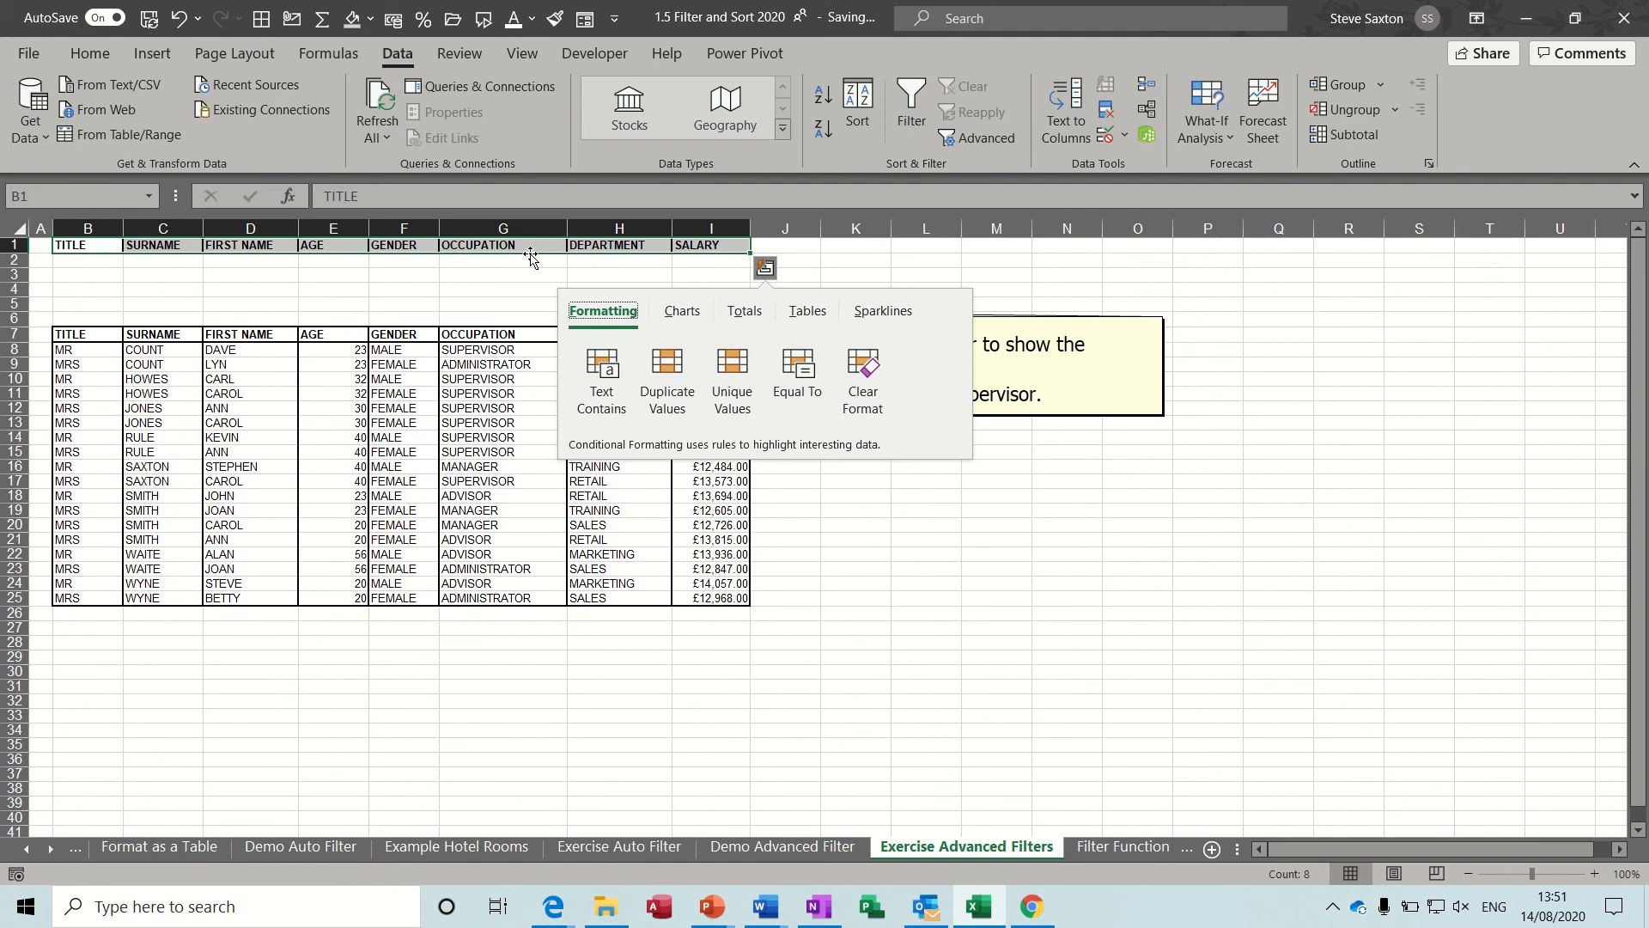
left_click(339, 303)
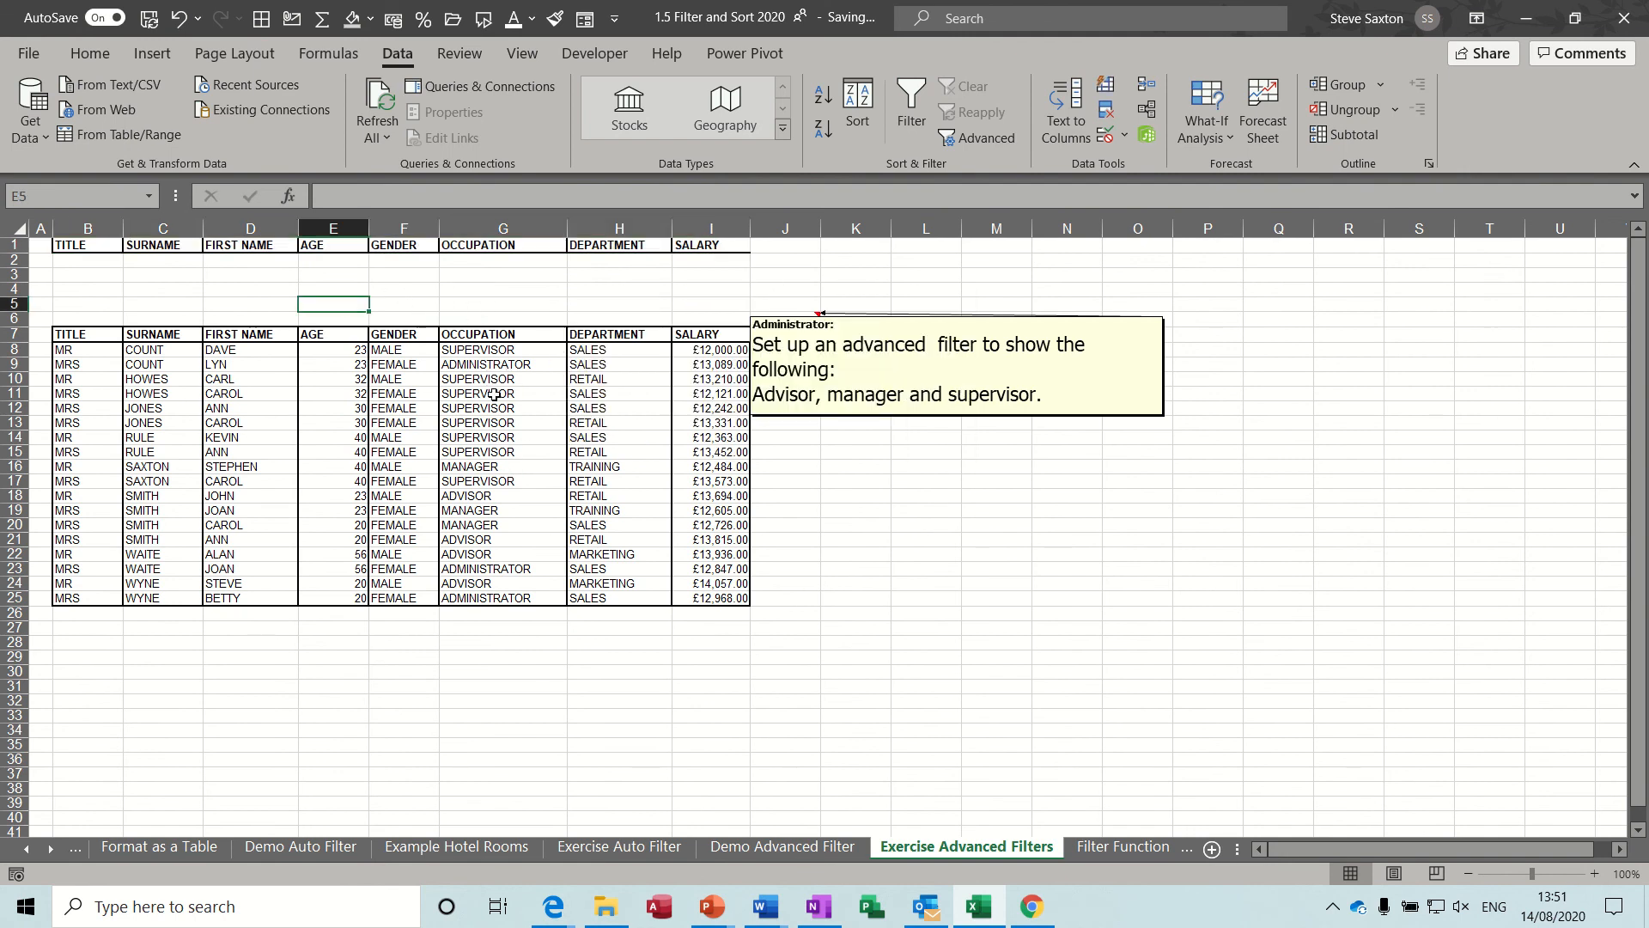
Fill the occupation criteria SUPERVISOR, ADVISOR and MANAGER into cells G2, G3 and G4 by copying them from the list.
left_click_drag(509, 453, 509, 291)
key("ctrl")
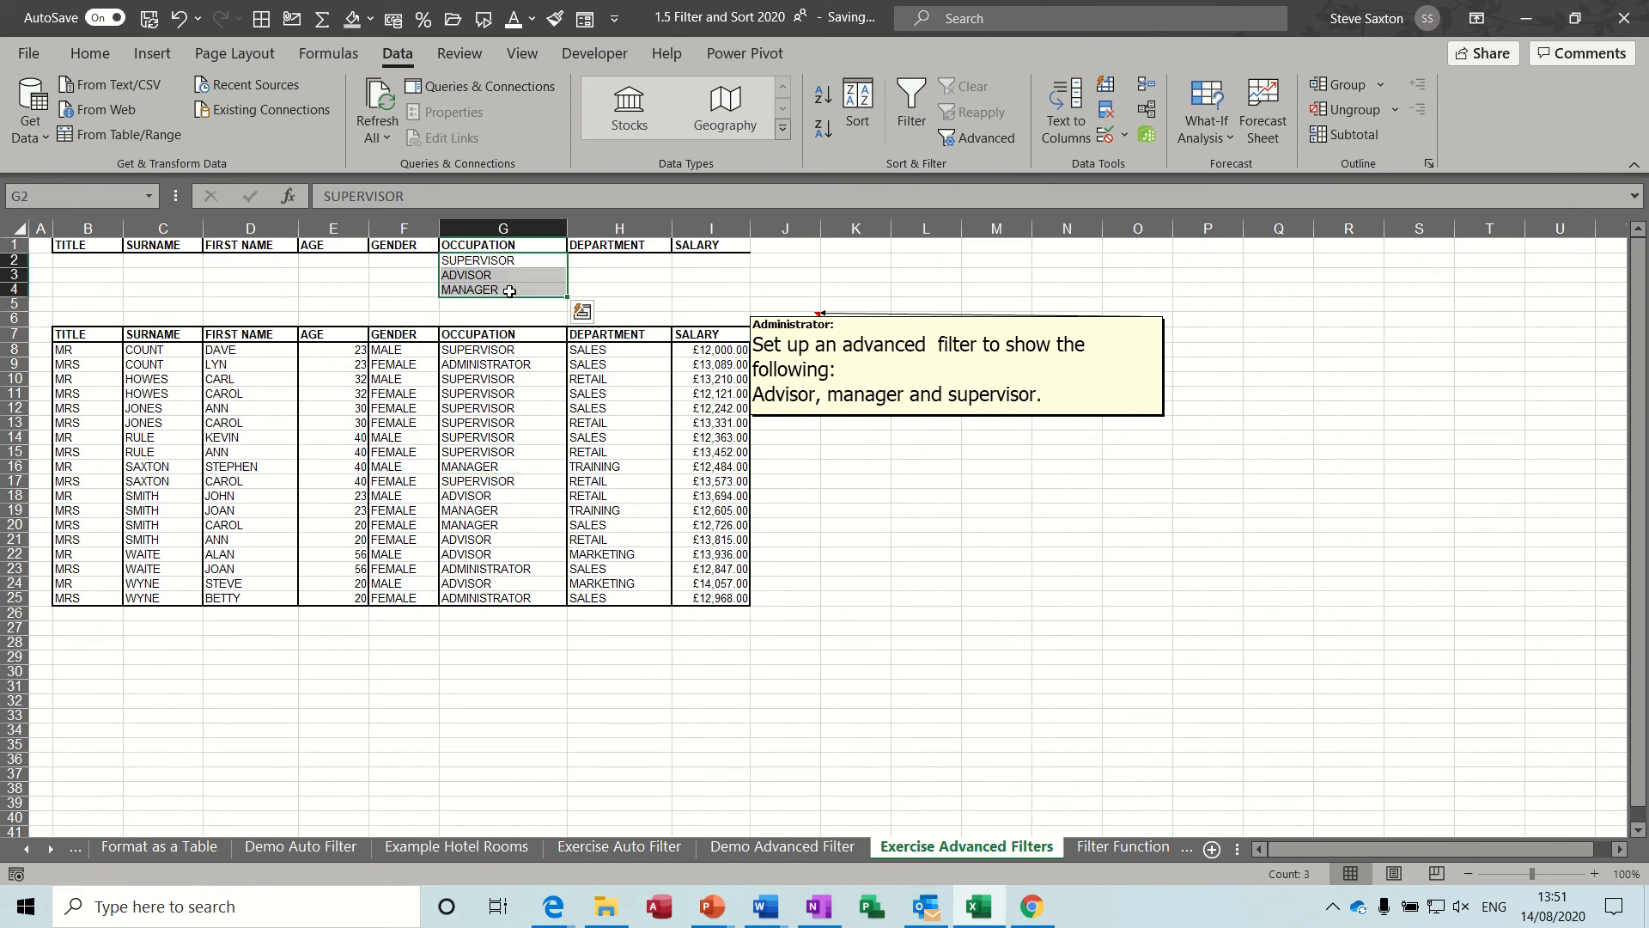
key("ctrl+q")
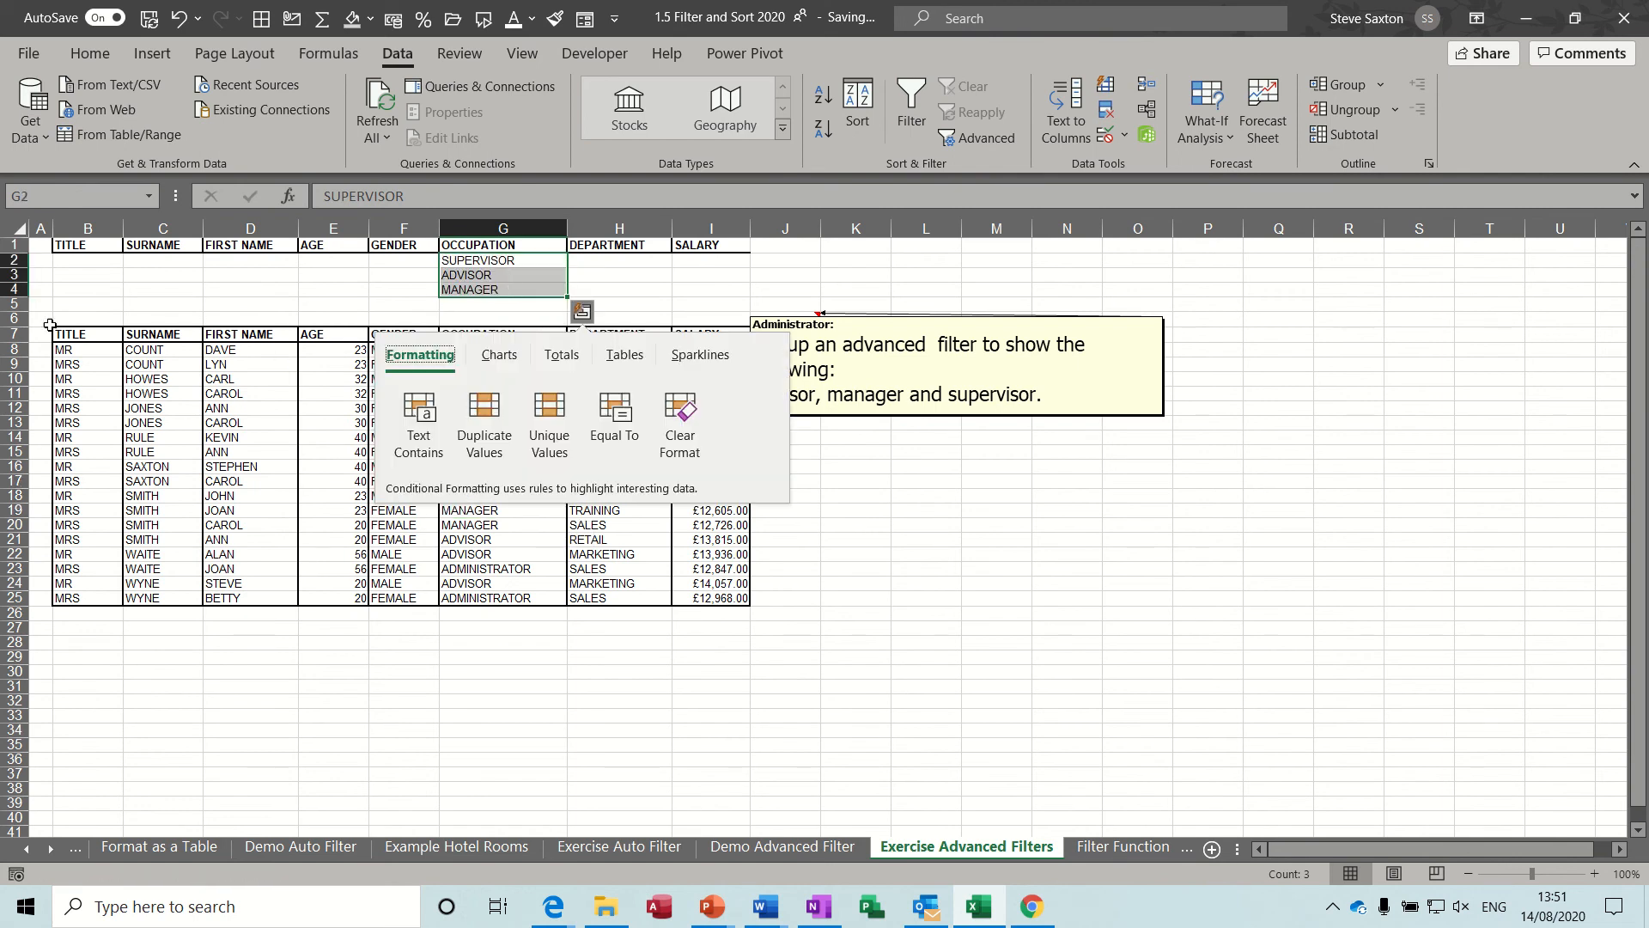
Delete the surplus blank row 6 between the criteria range and the list.
left_click(12, 318)
right_click(13, 319)
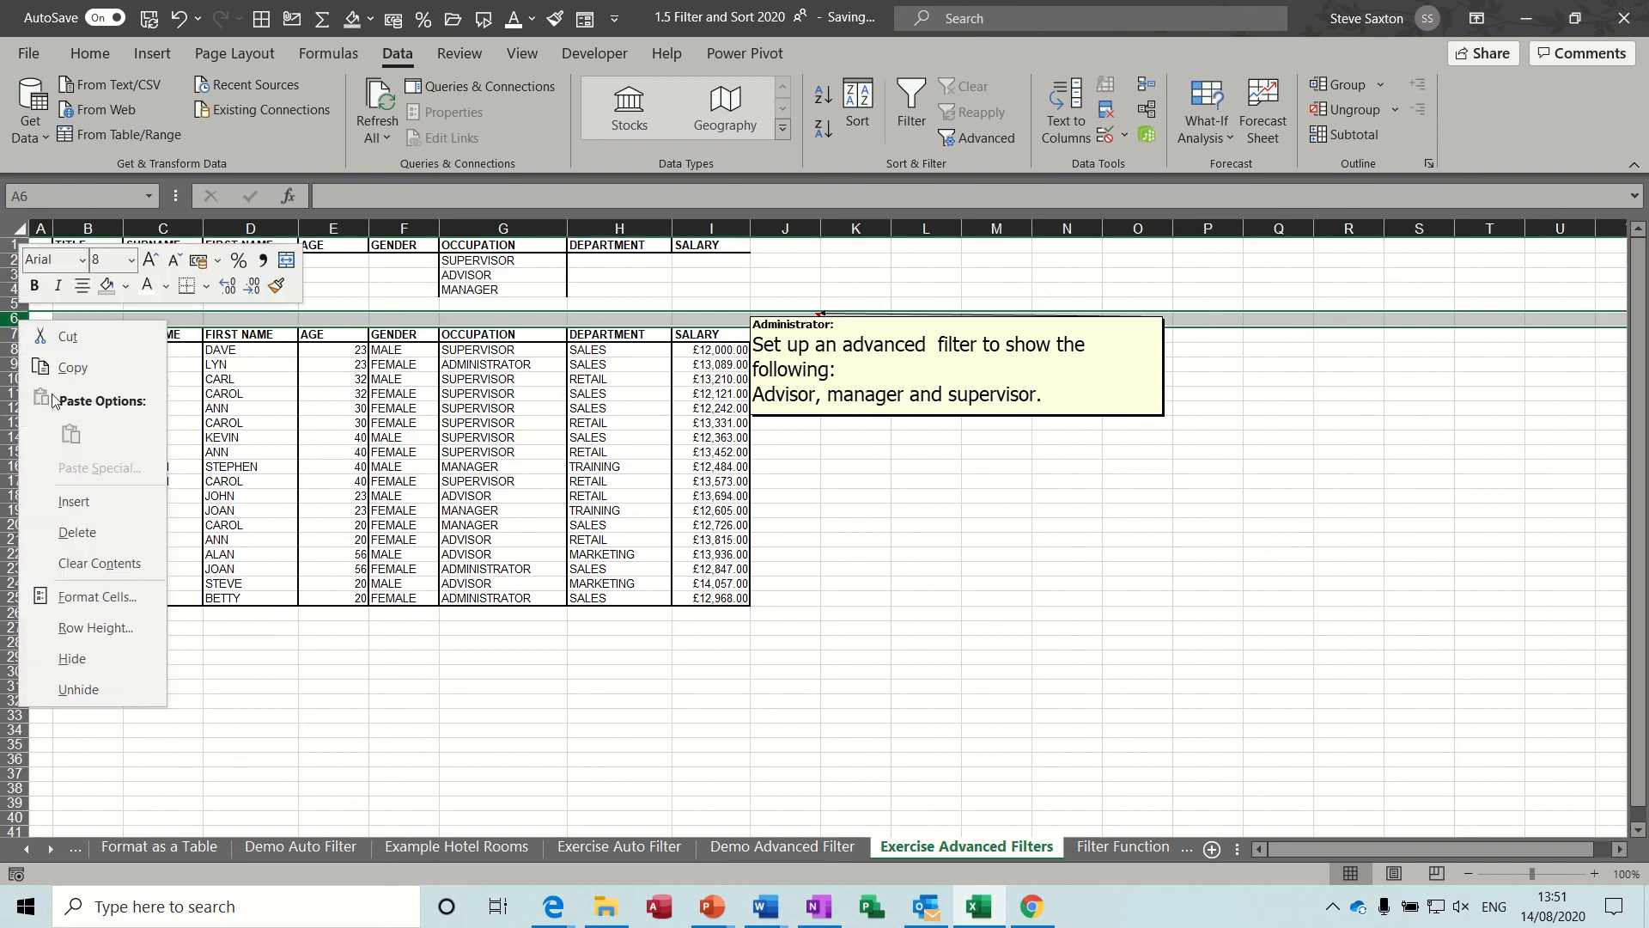
left_click(76, 531)
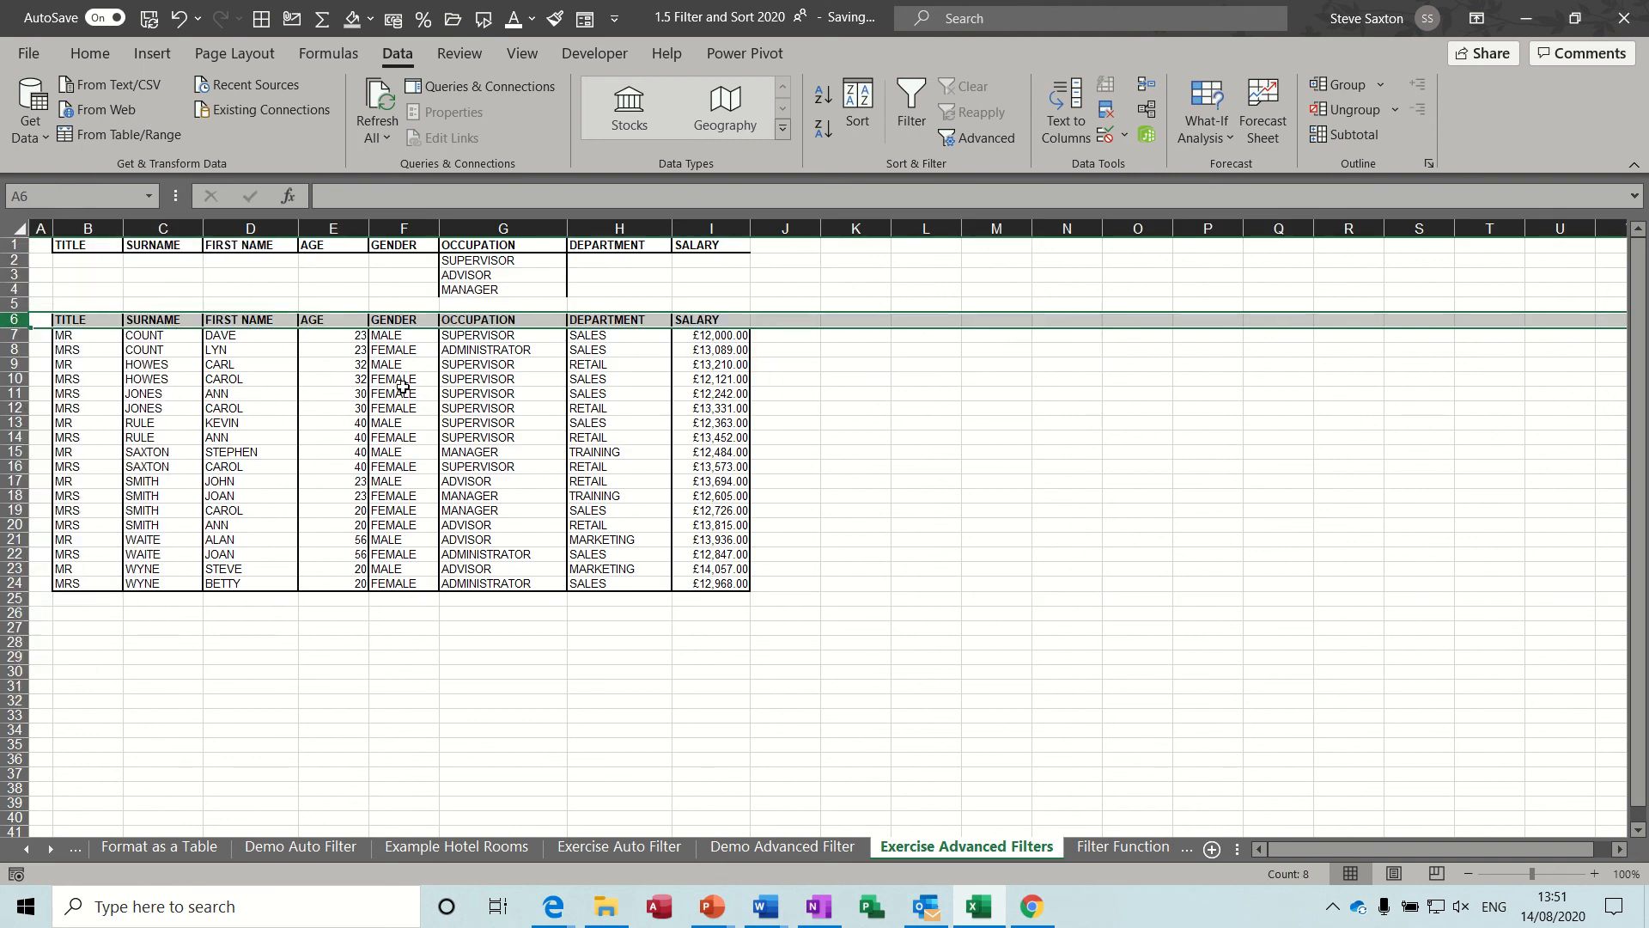
Apply an in-place Advanced Filter to list B6:I24 using the occupation criteria in B1:I4.
left_click(531, 380)
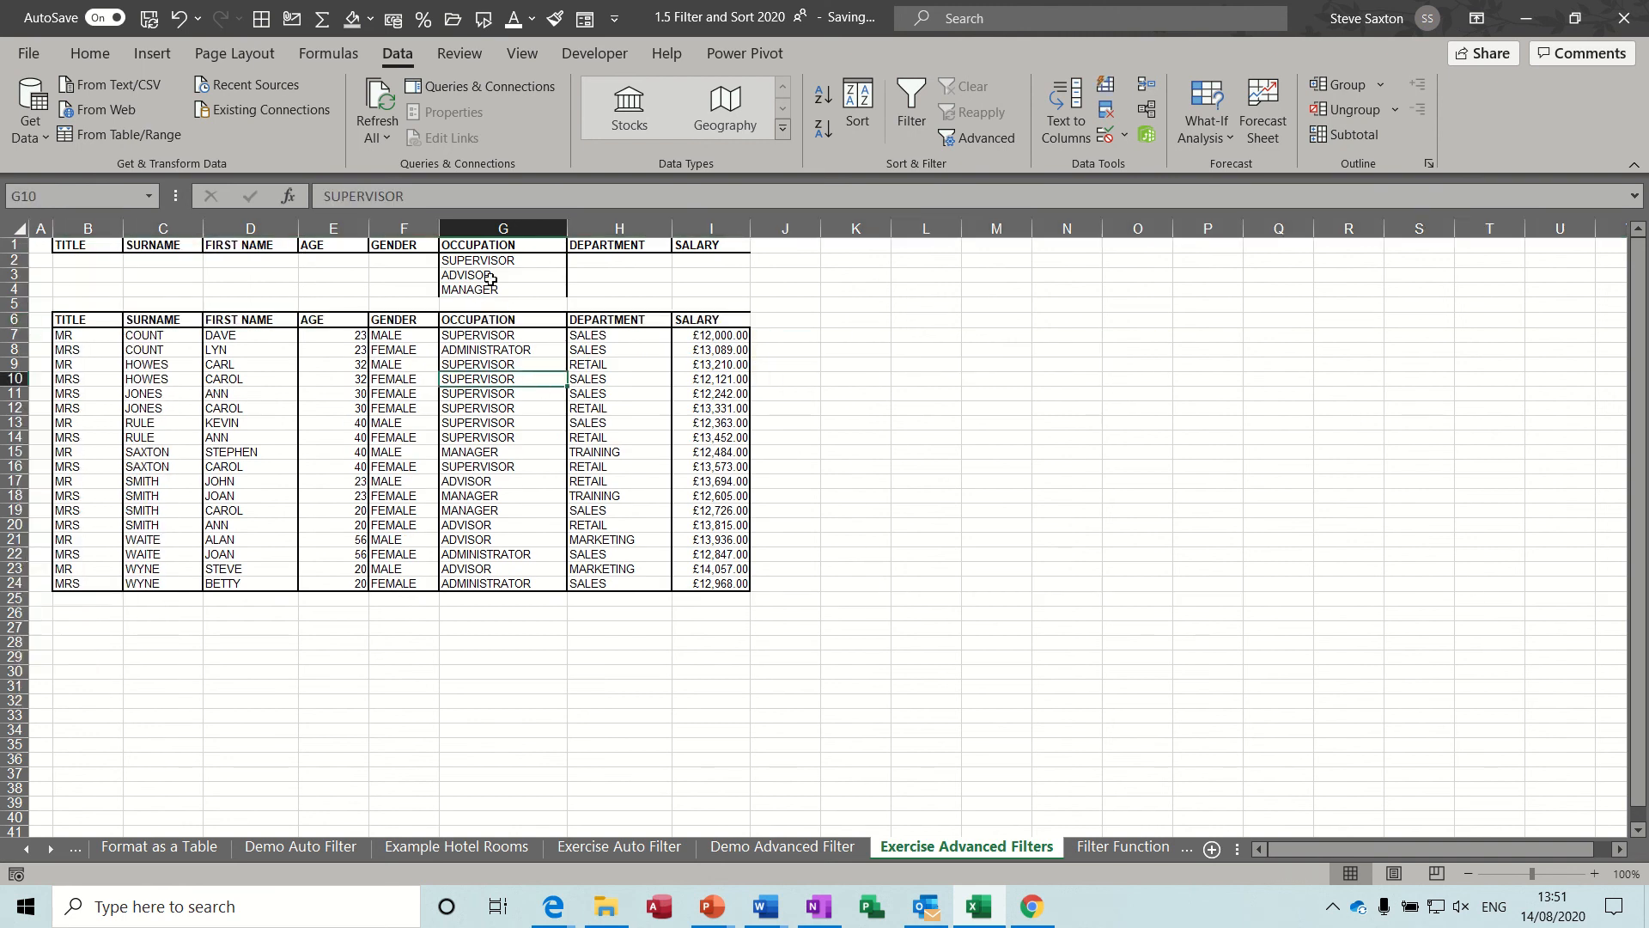
left_click(496, 364)
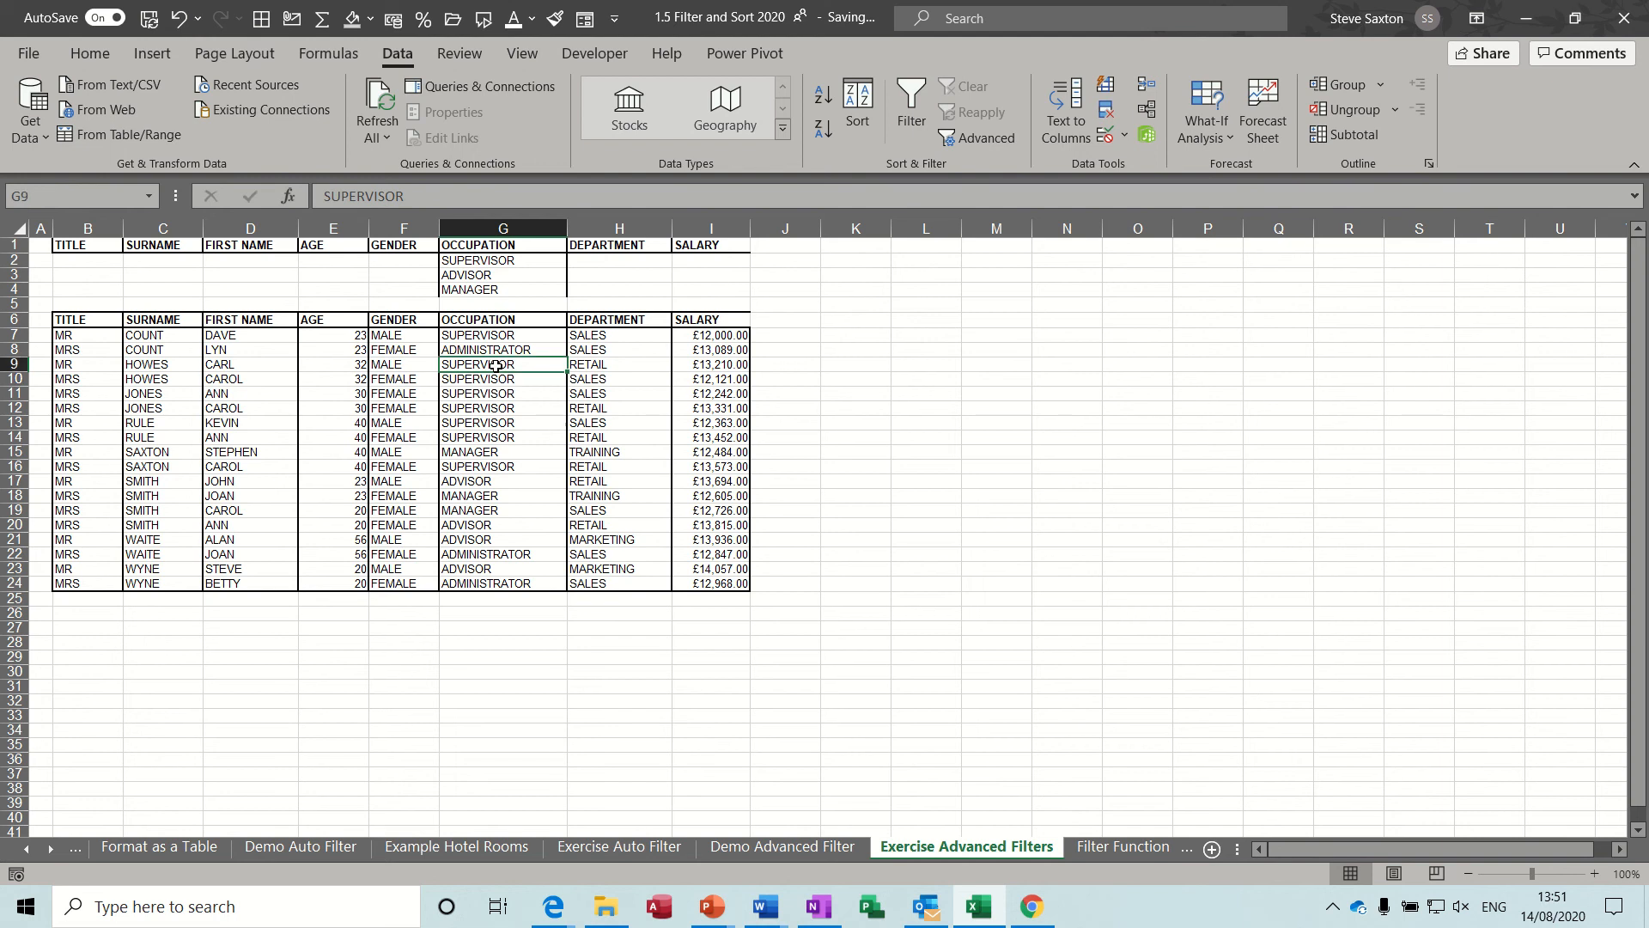
left_click(977, 137)
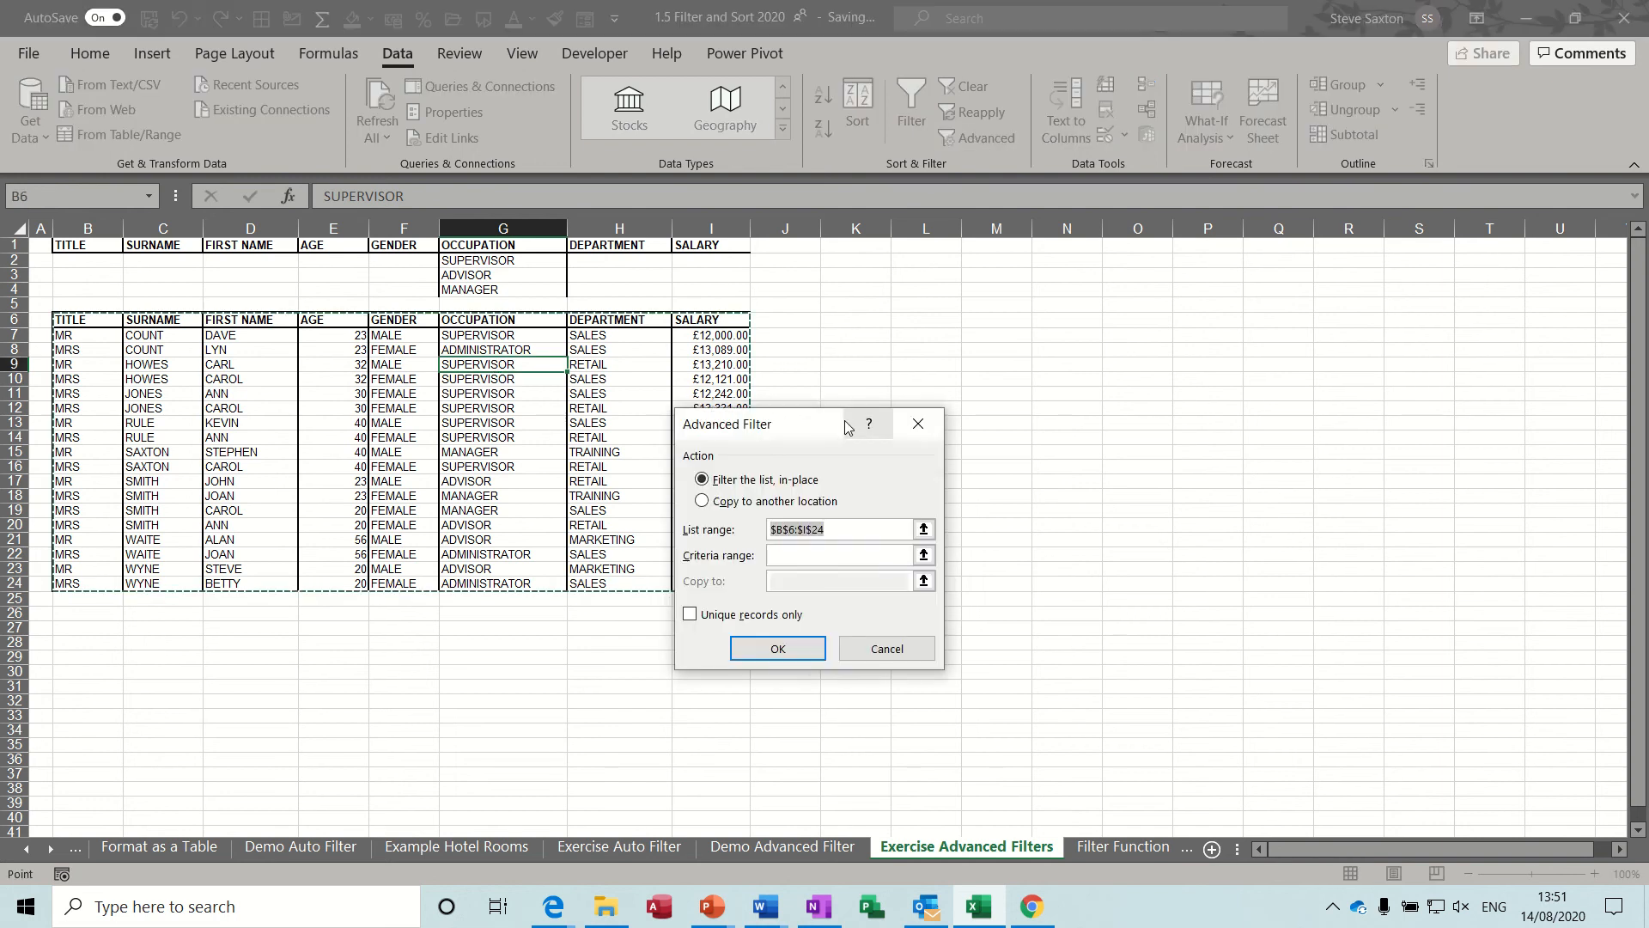
left_click_drag(797, 424, 930, 285)
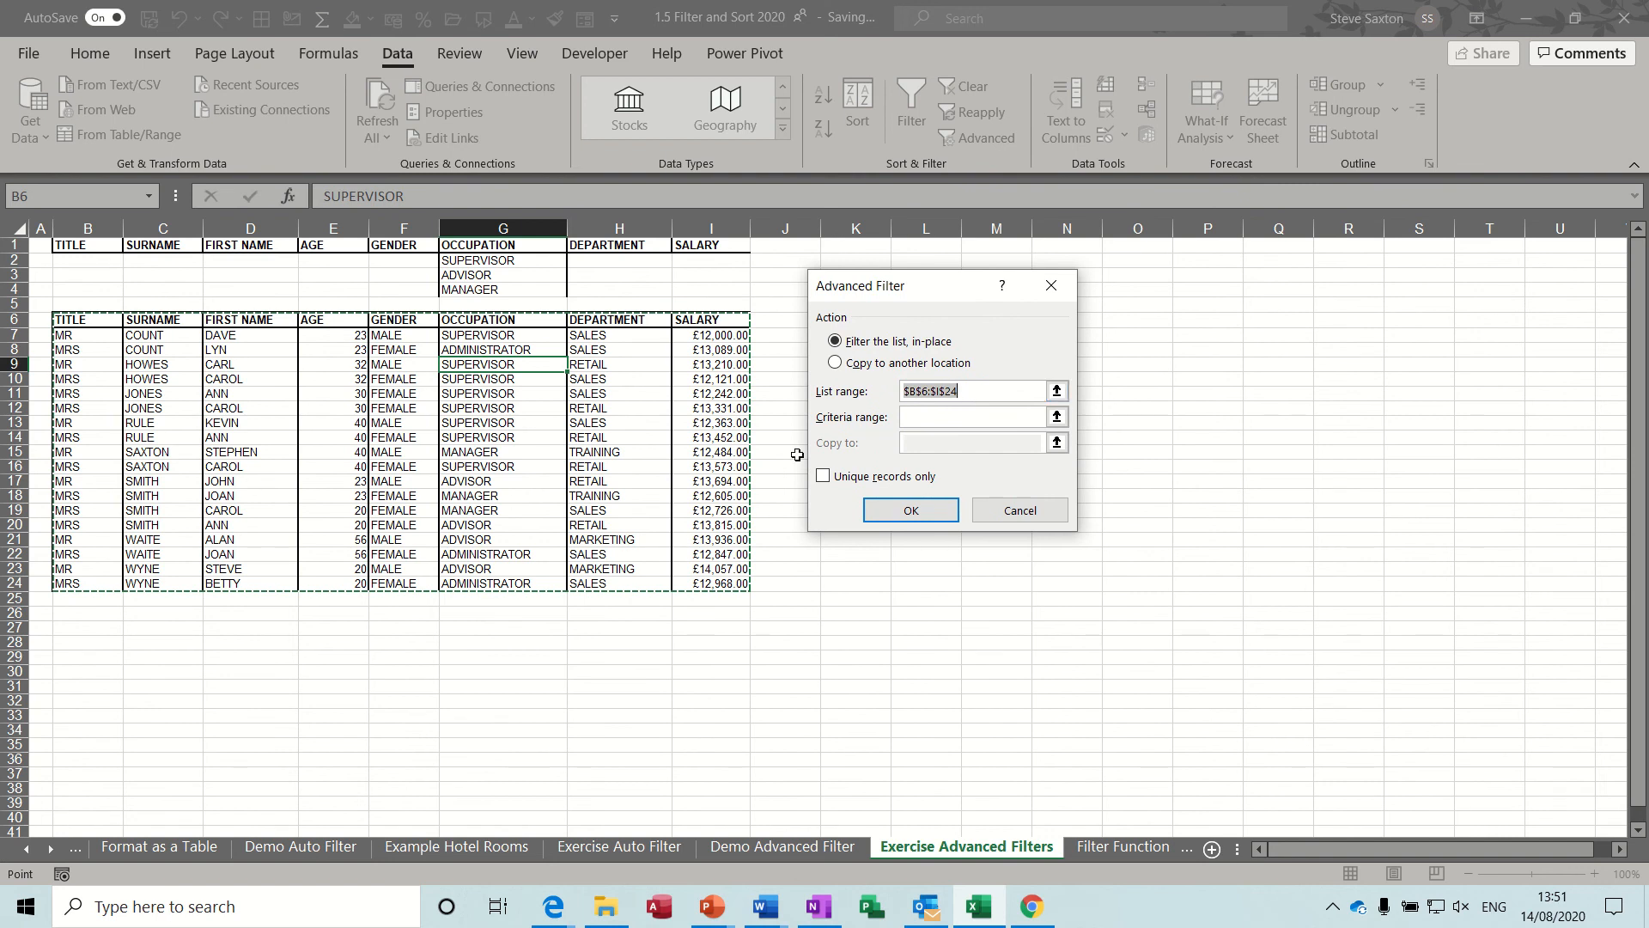
left_click(1057, 416)
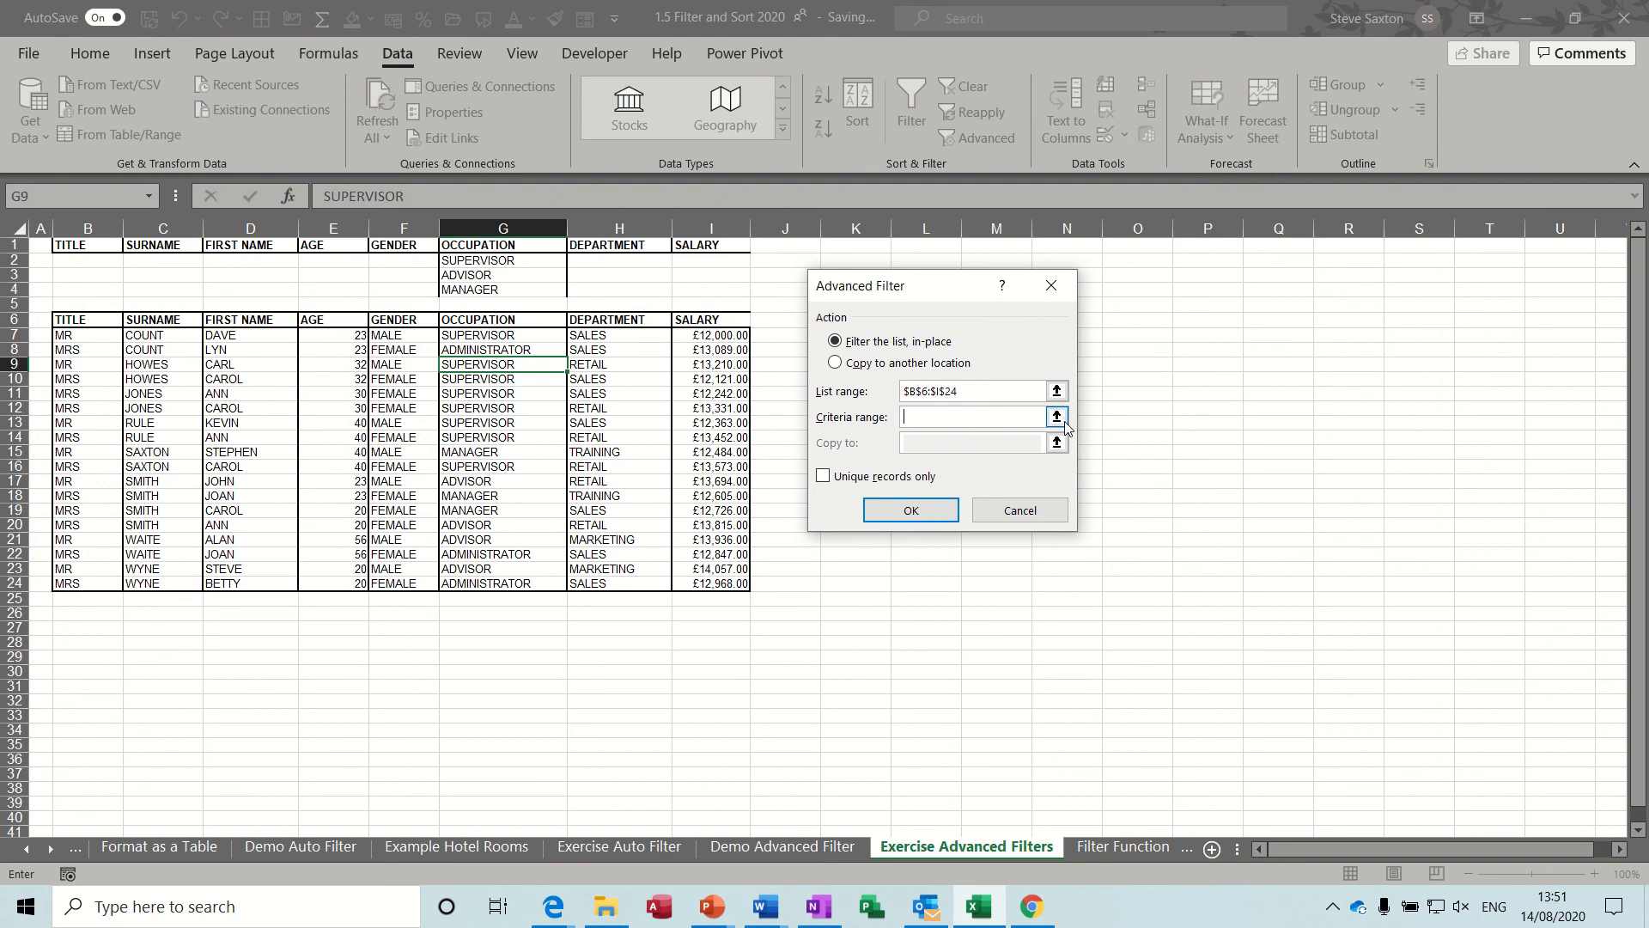
left_click_drag(76, 245, 695, 289)
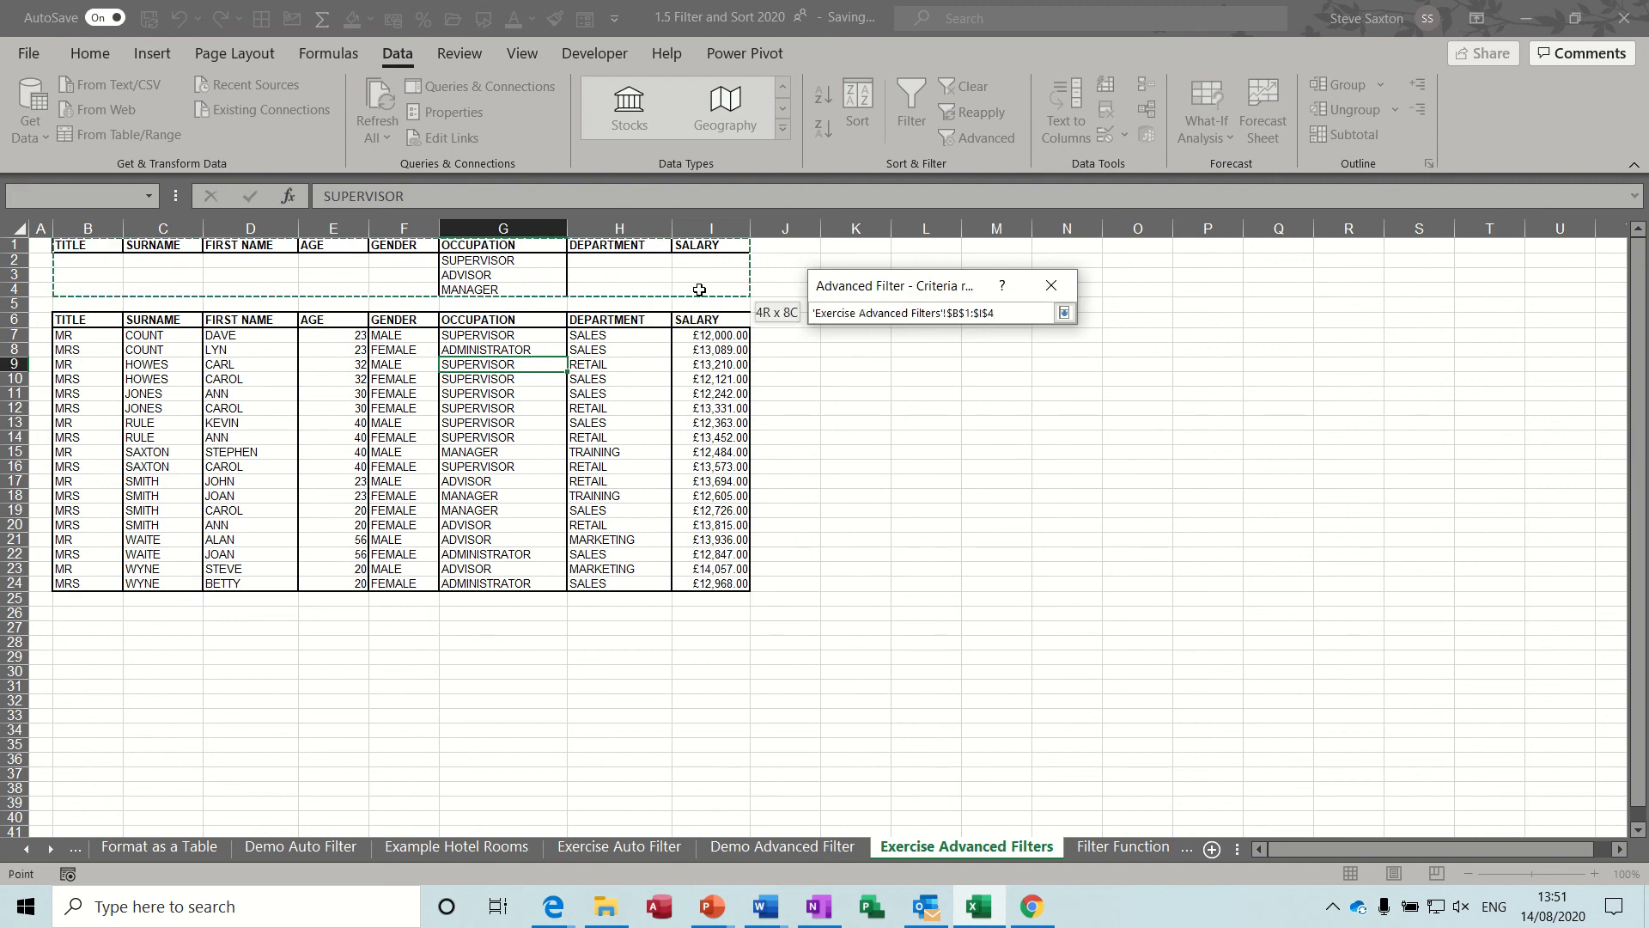
left_click(1065, 314)
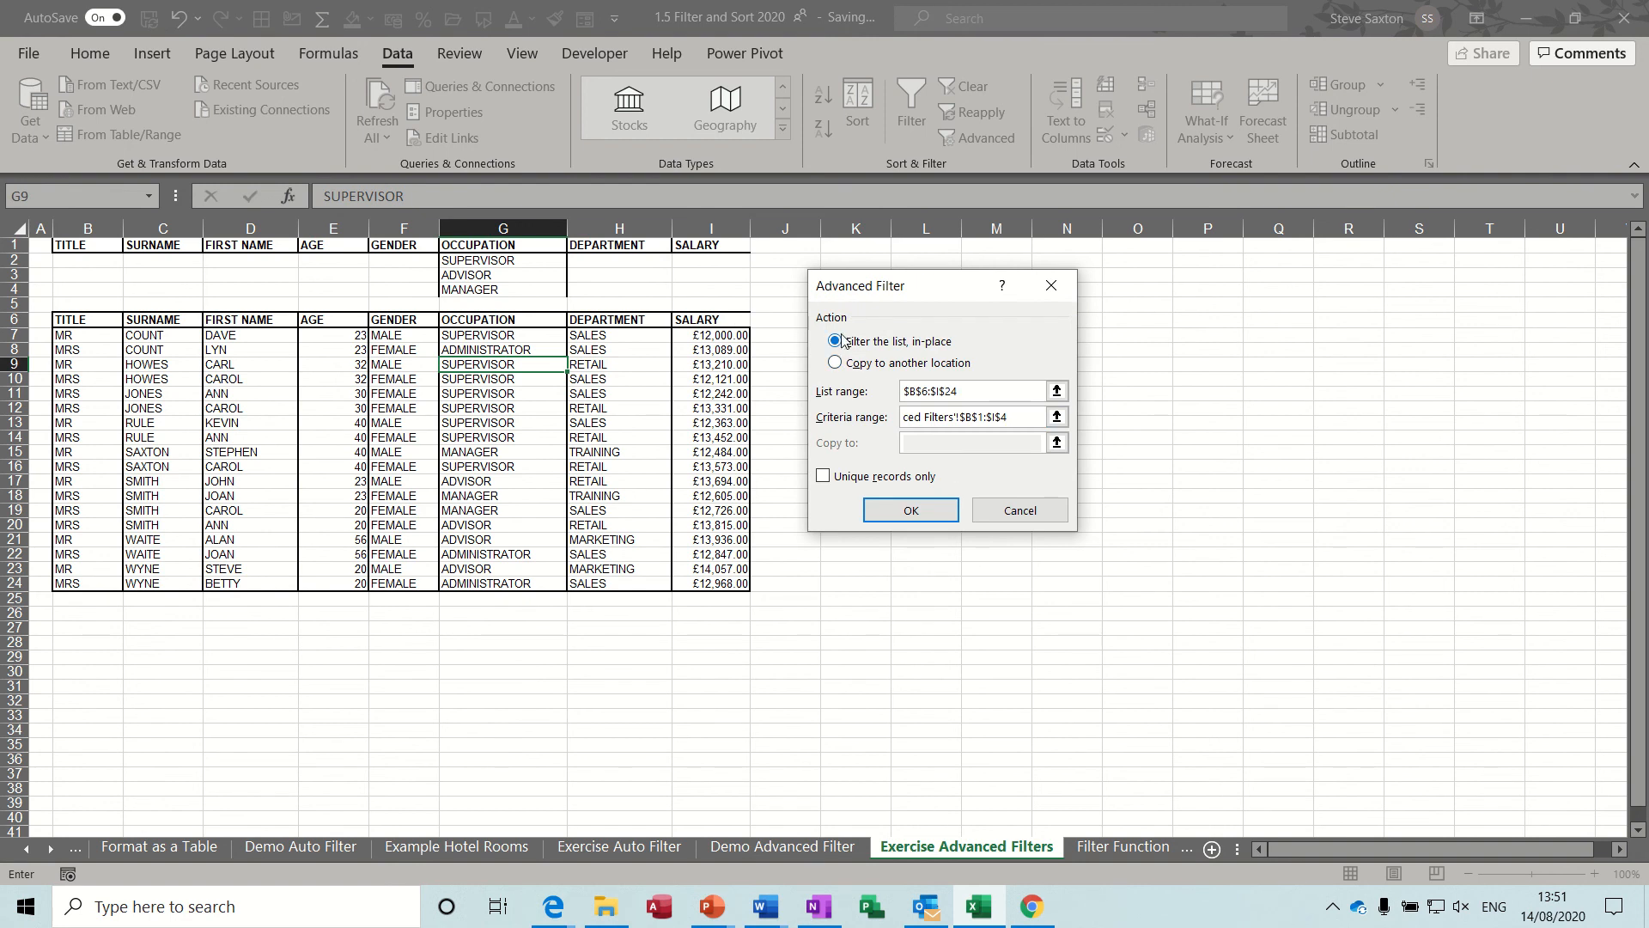
left_click(910, 510)
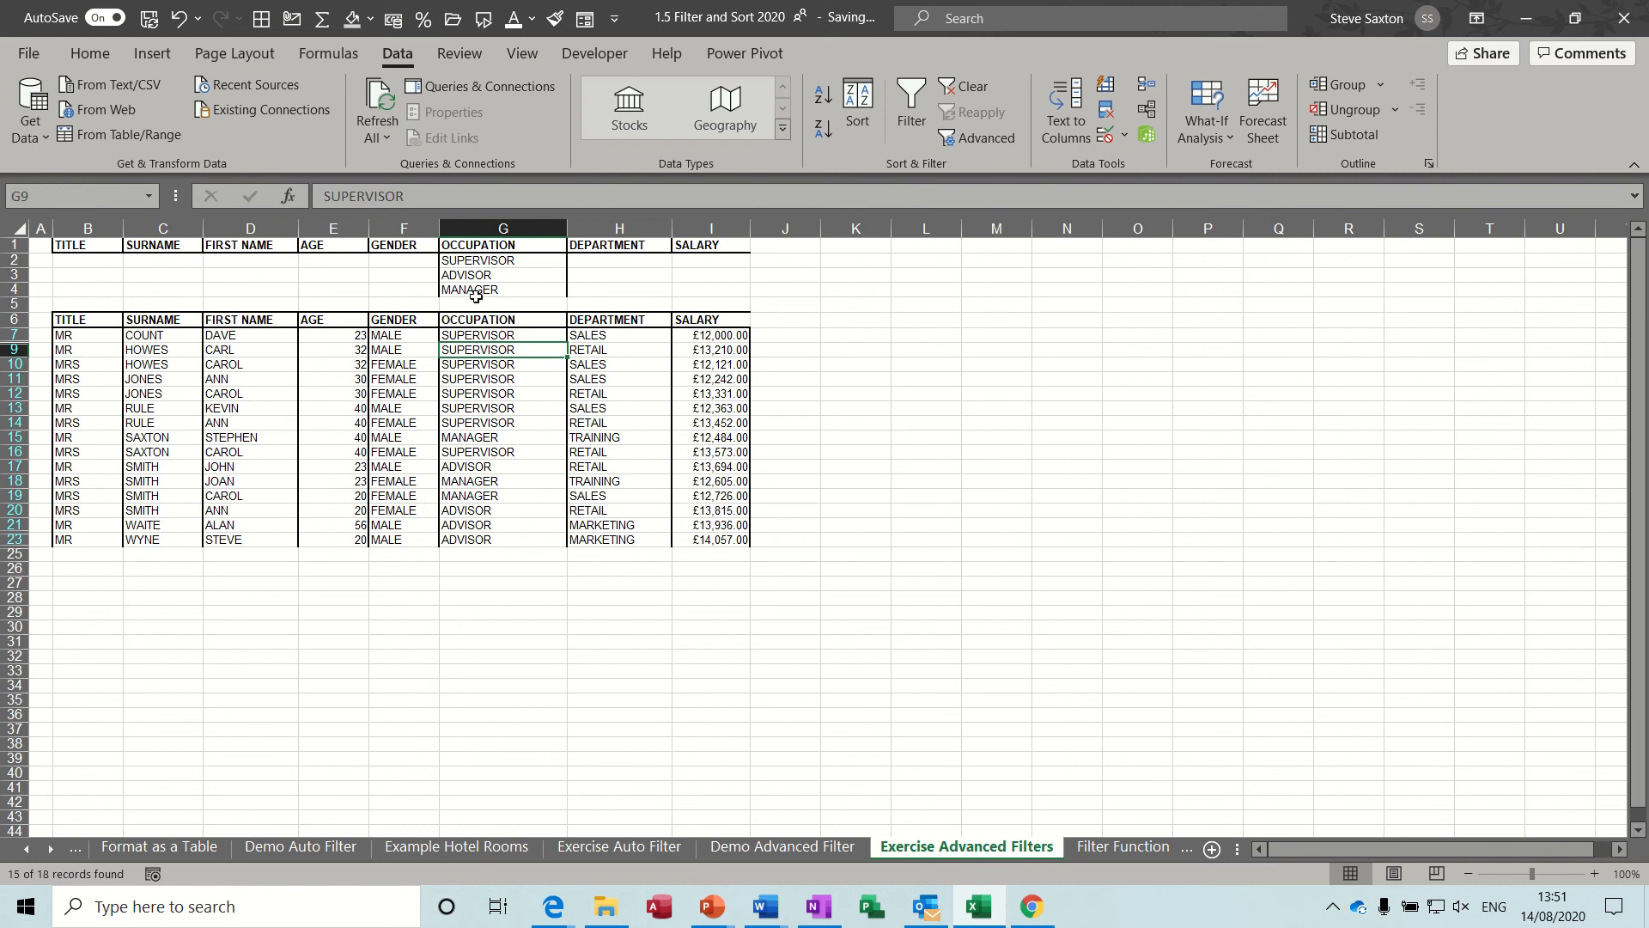
Enter >30000 as the salary criterion in cells I2, I3 and I4.
left_click(692, 259)
type(">")
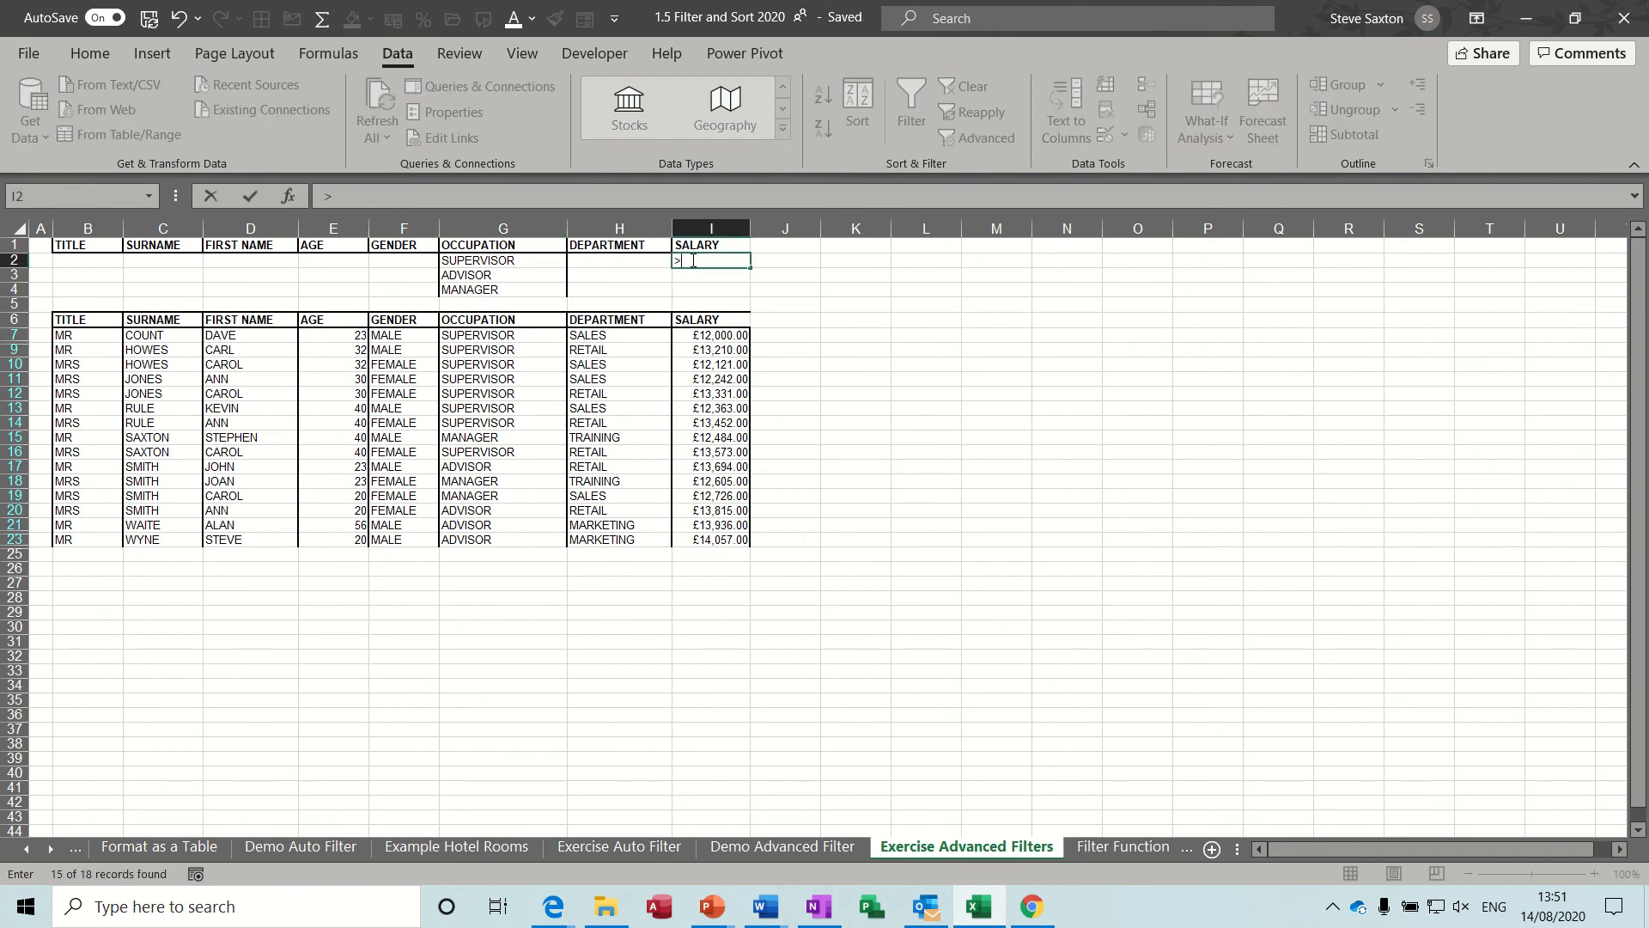
type("30000")
key("ctrl+Return")
left_click_drag(750, 270, 750, 297)
Reapply the in-place Advanced Filter to B6:I24 with the occupation and salary criteria in B1:I4.
left_click(976, 139)
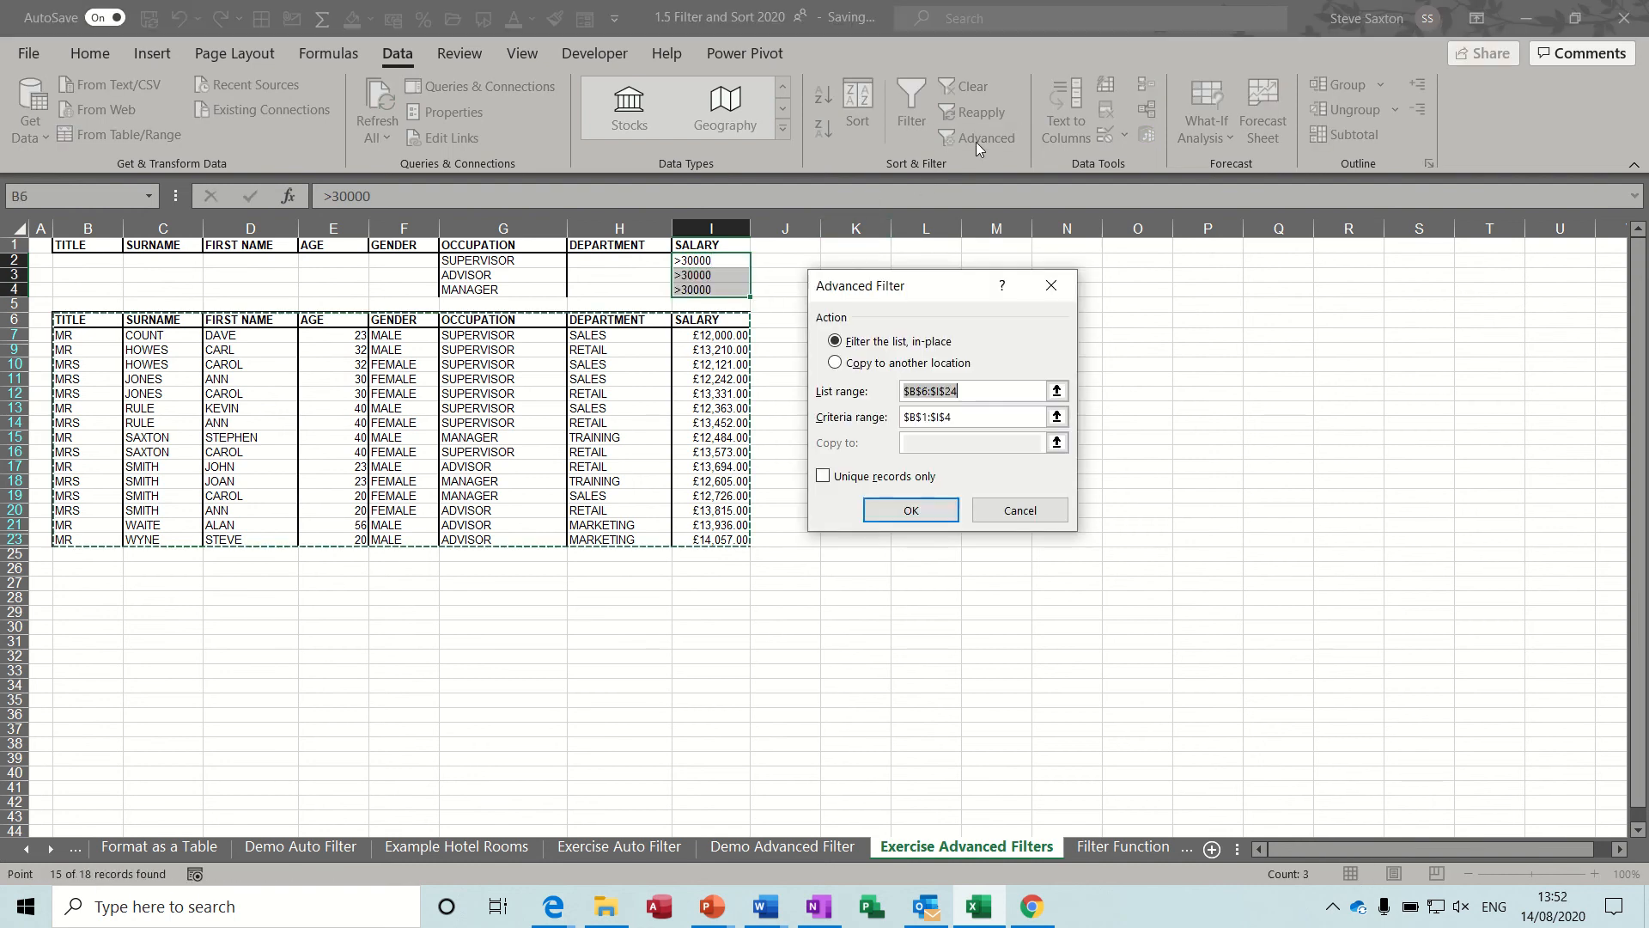
left_click(910, 512)
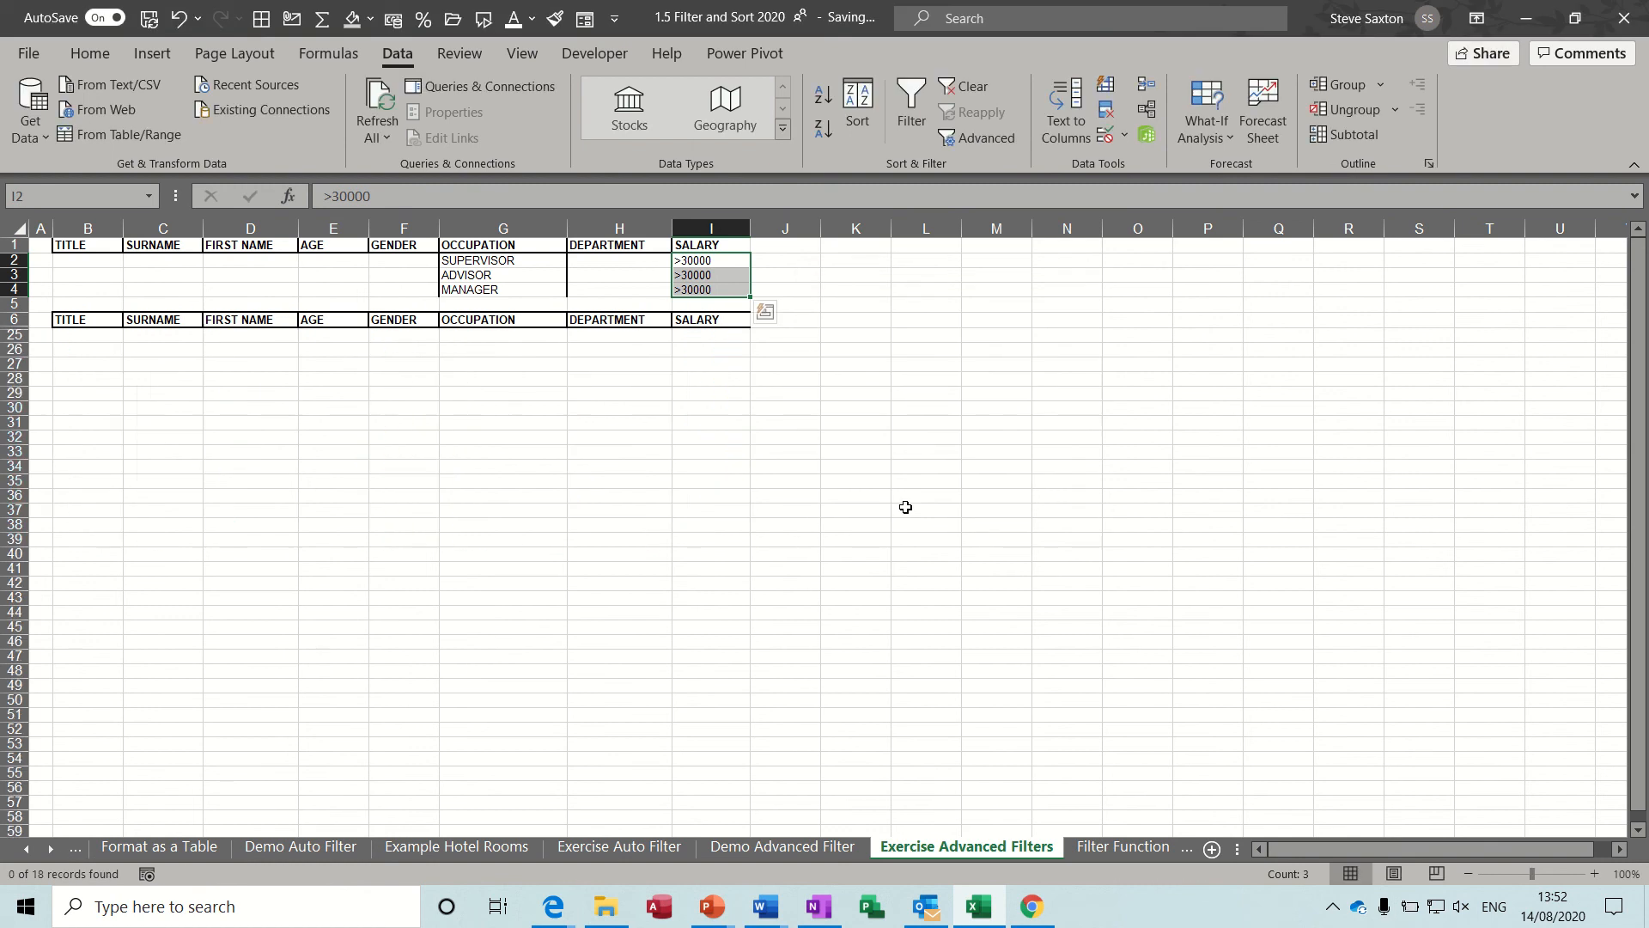
left_click(696, 266)
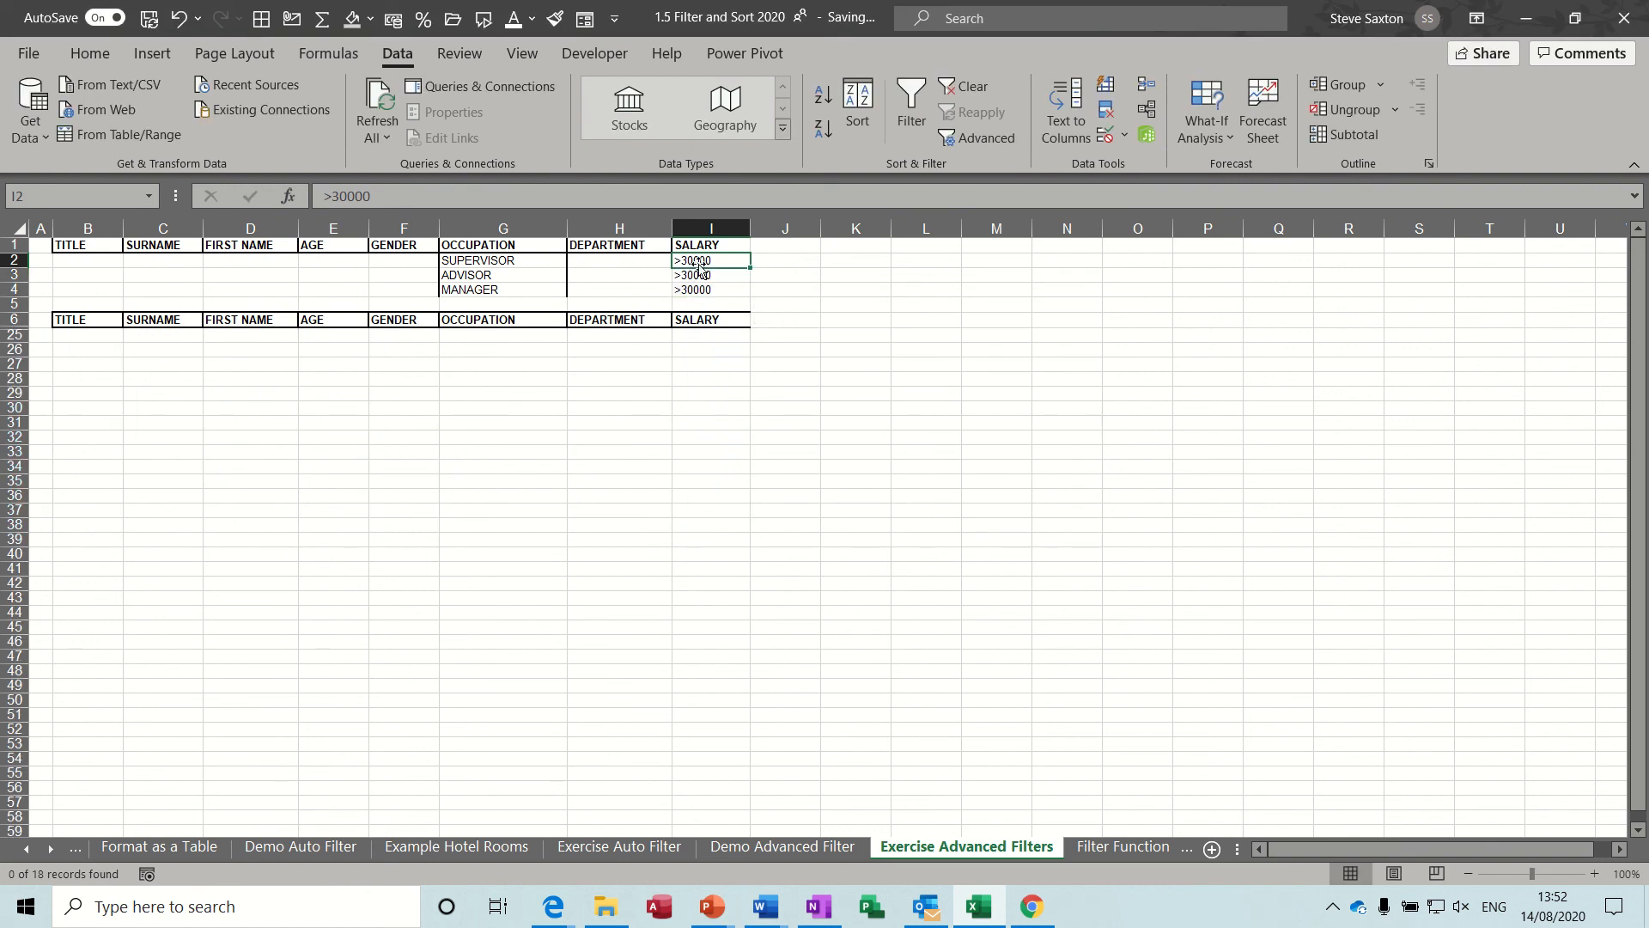
Clear the filter, then set the salary criterion in I2 to >13000 and fill it down as a series to >13002 in I4.
left_click(968, 87)
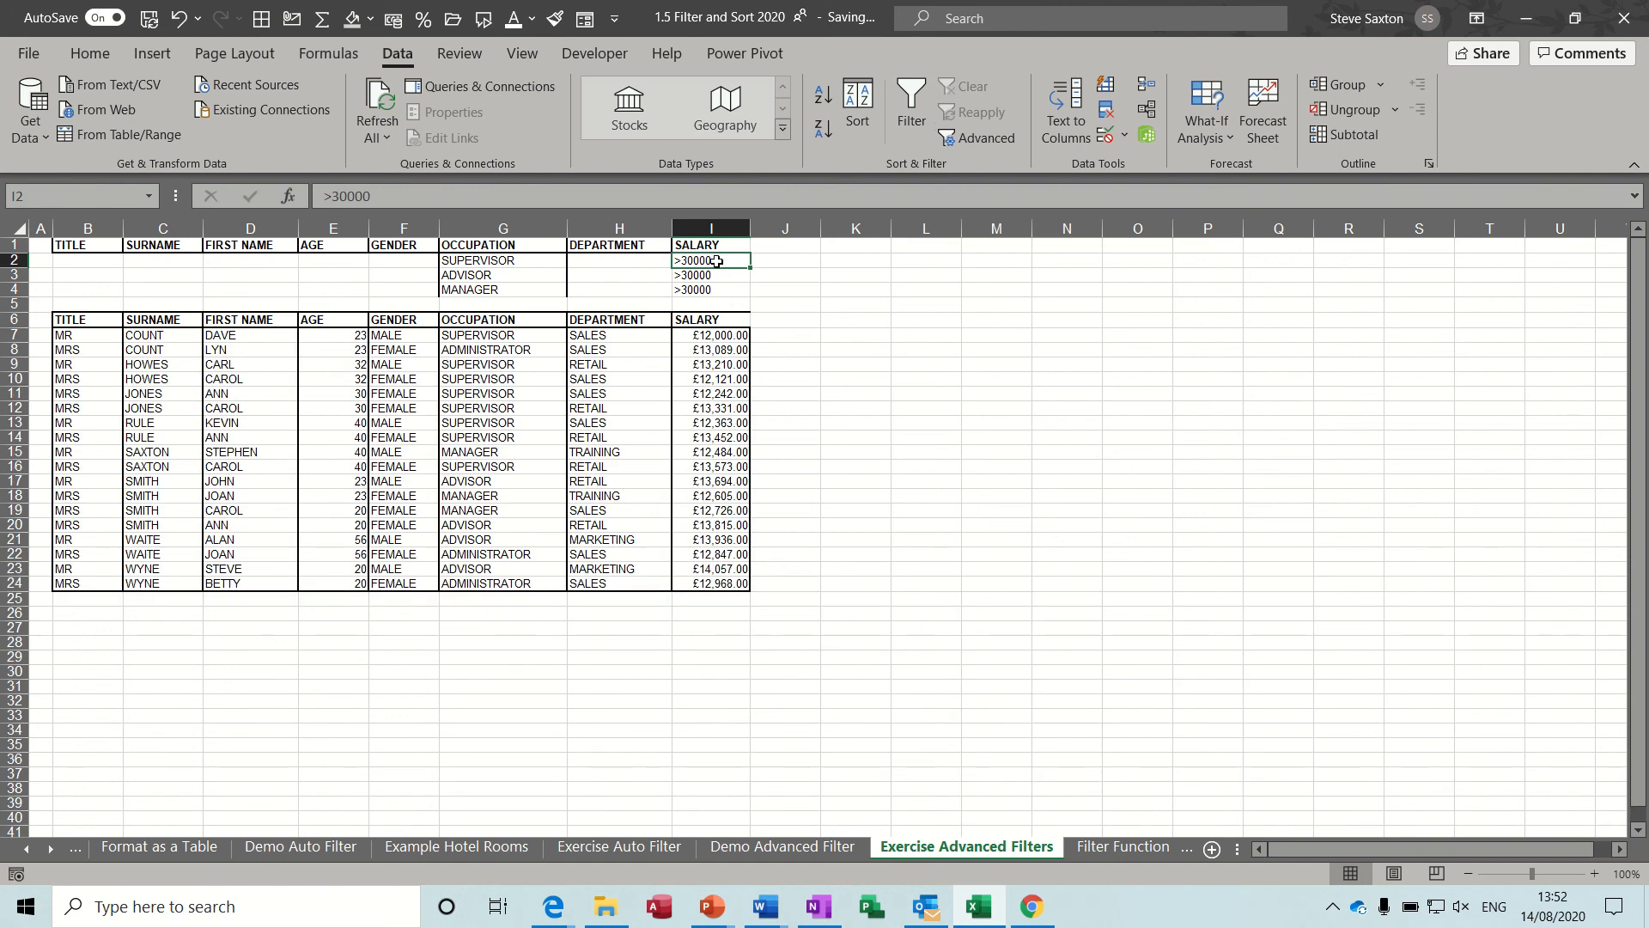
type(">")
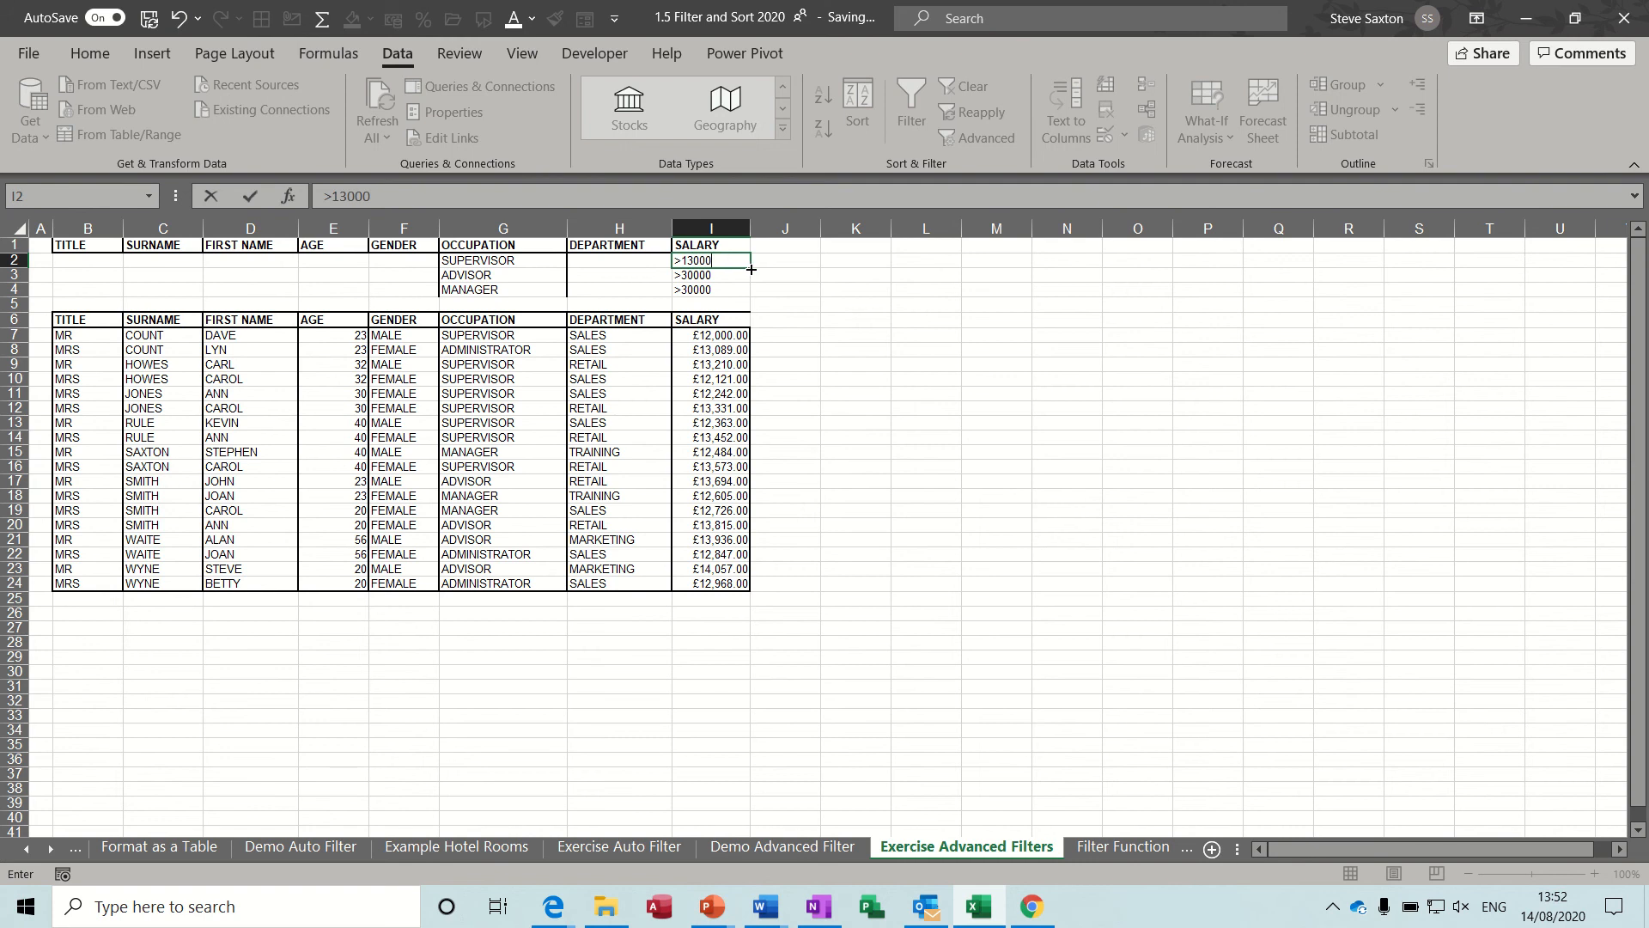
left_click(752, 269)
left_click_drag(752, 269, 752, 296)
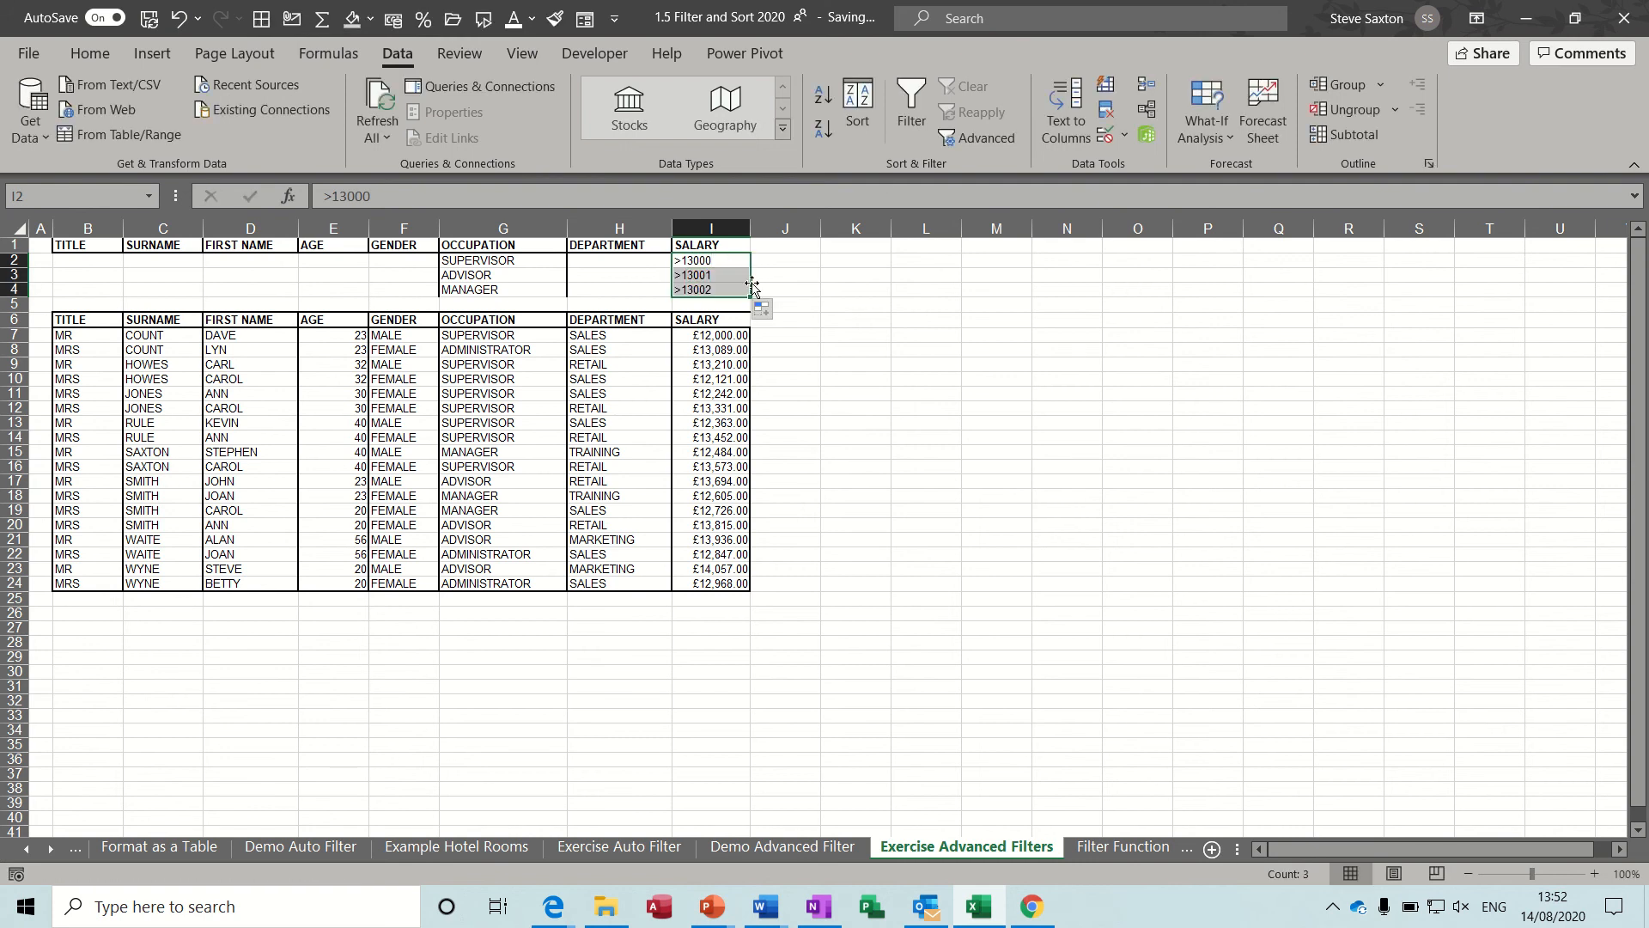
left_click(944, 142)
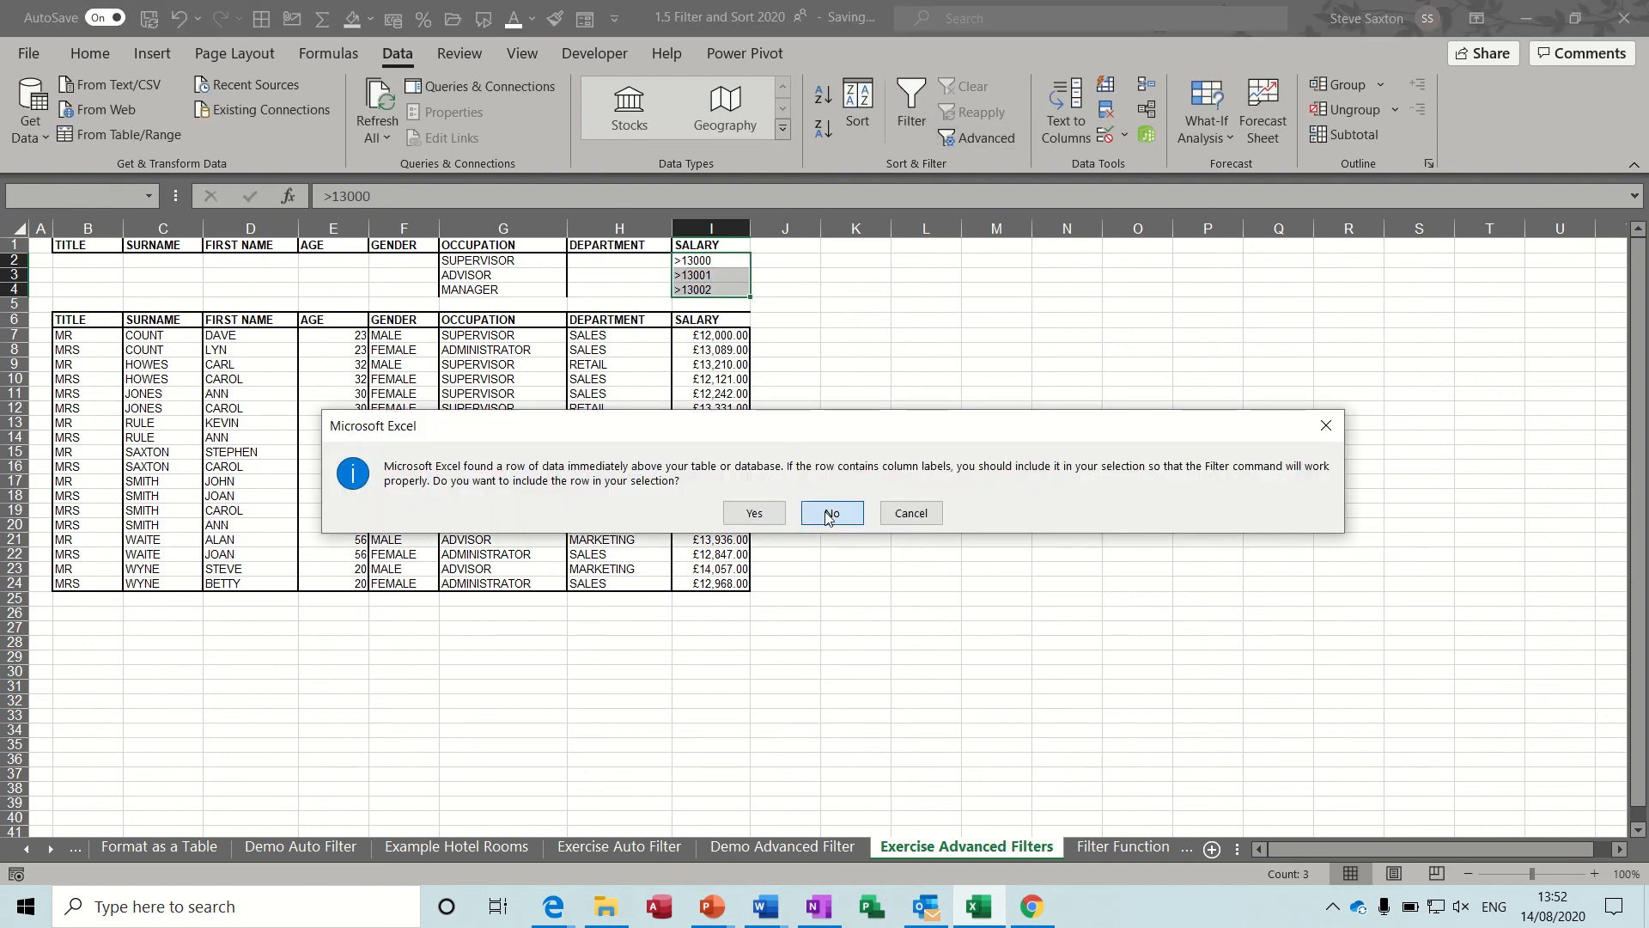
left_click(831, 513)
left_click(1018, 510)
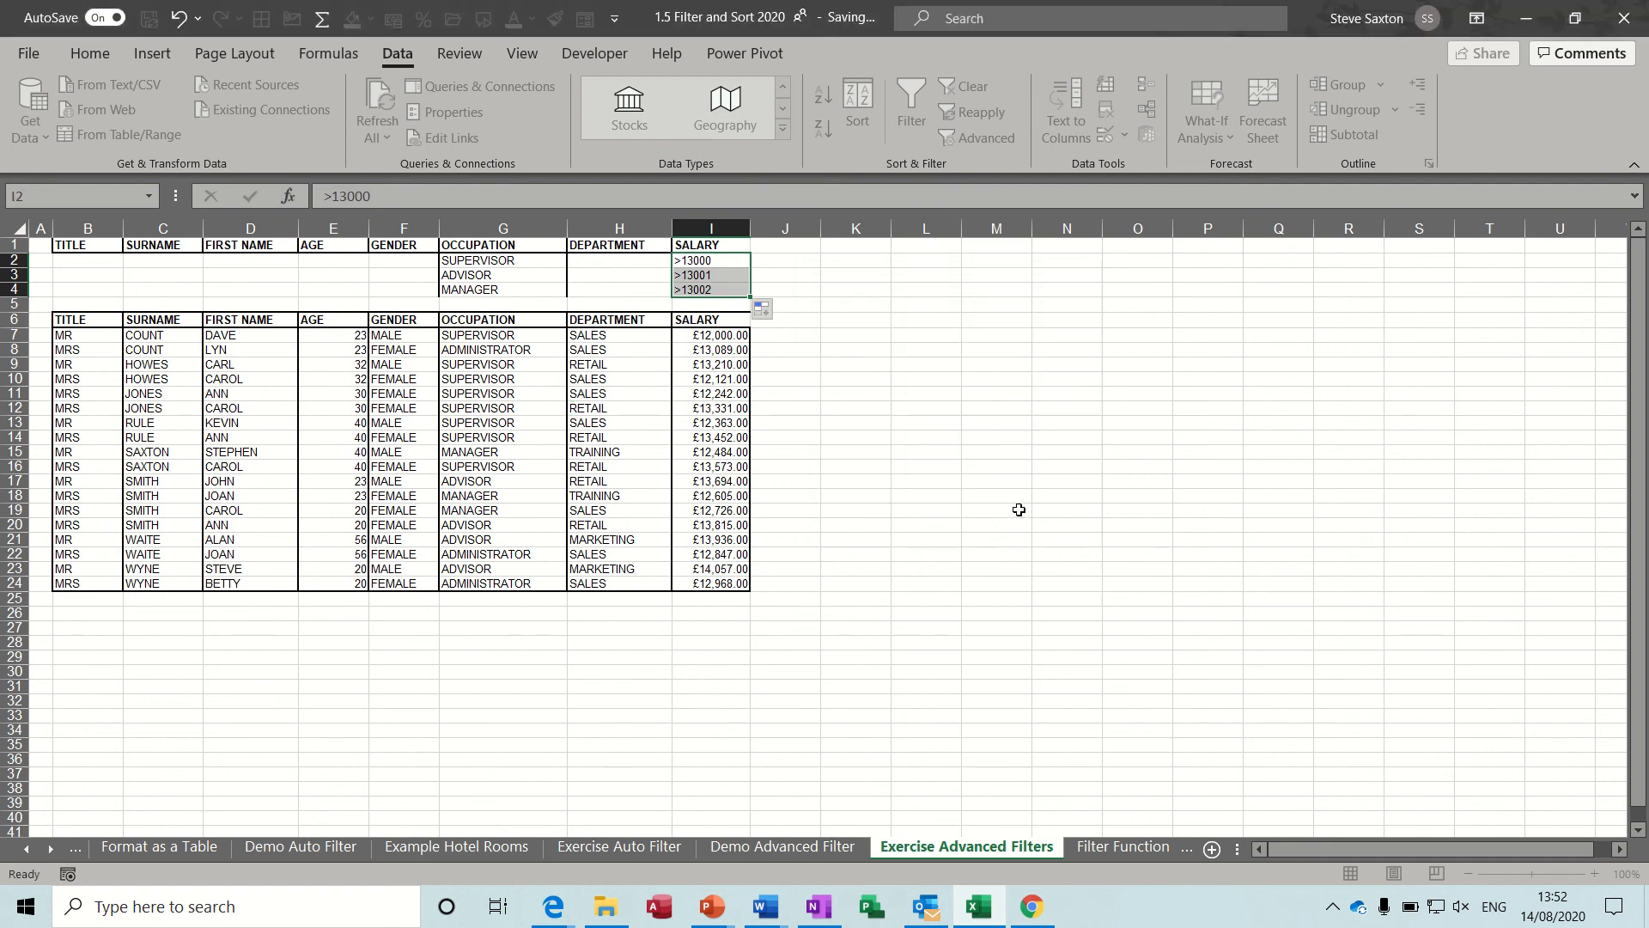
Apply an in-place Advanced Filter to list B6:I24 using the occupation and salary criteria in B1:I4.
left_click(698, 423)
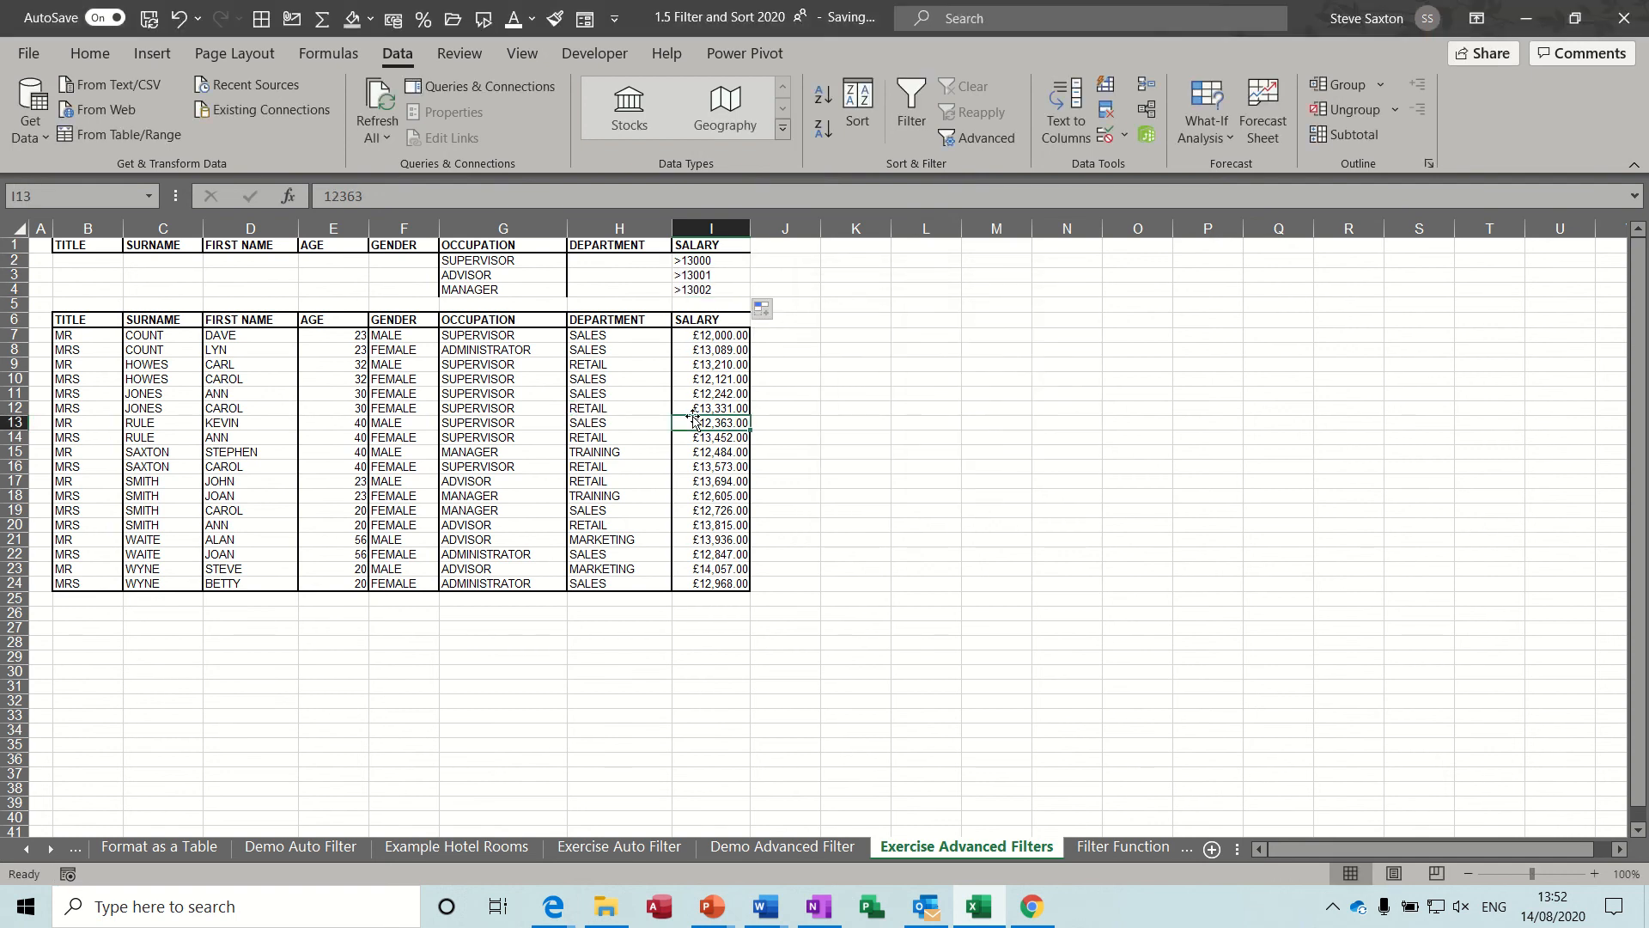
left_click(961, 142)
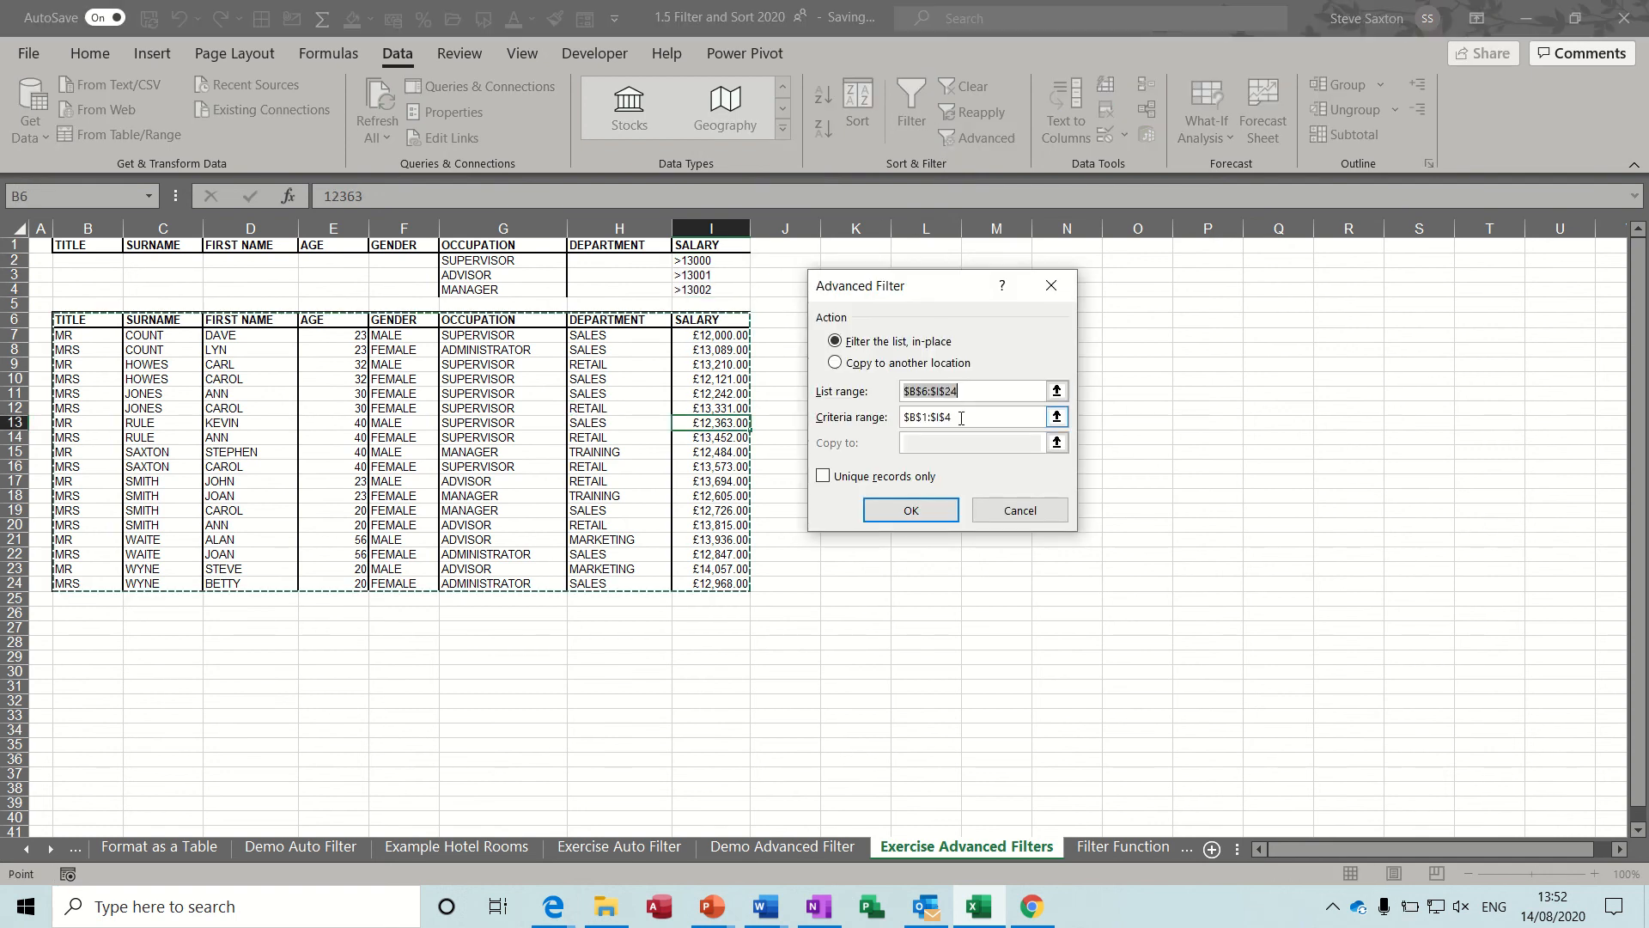
left_click(911, 510)
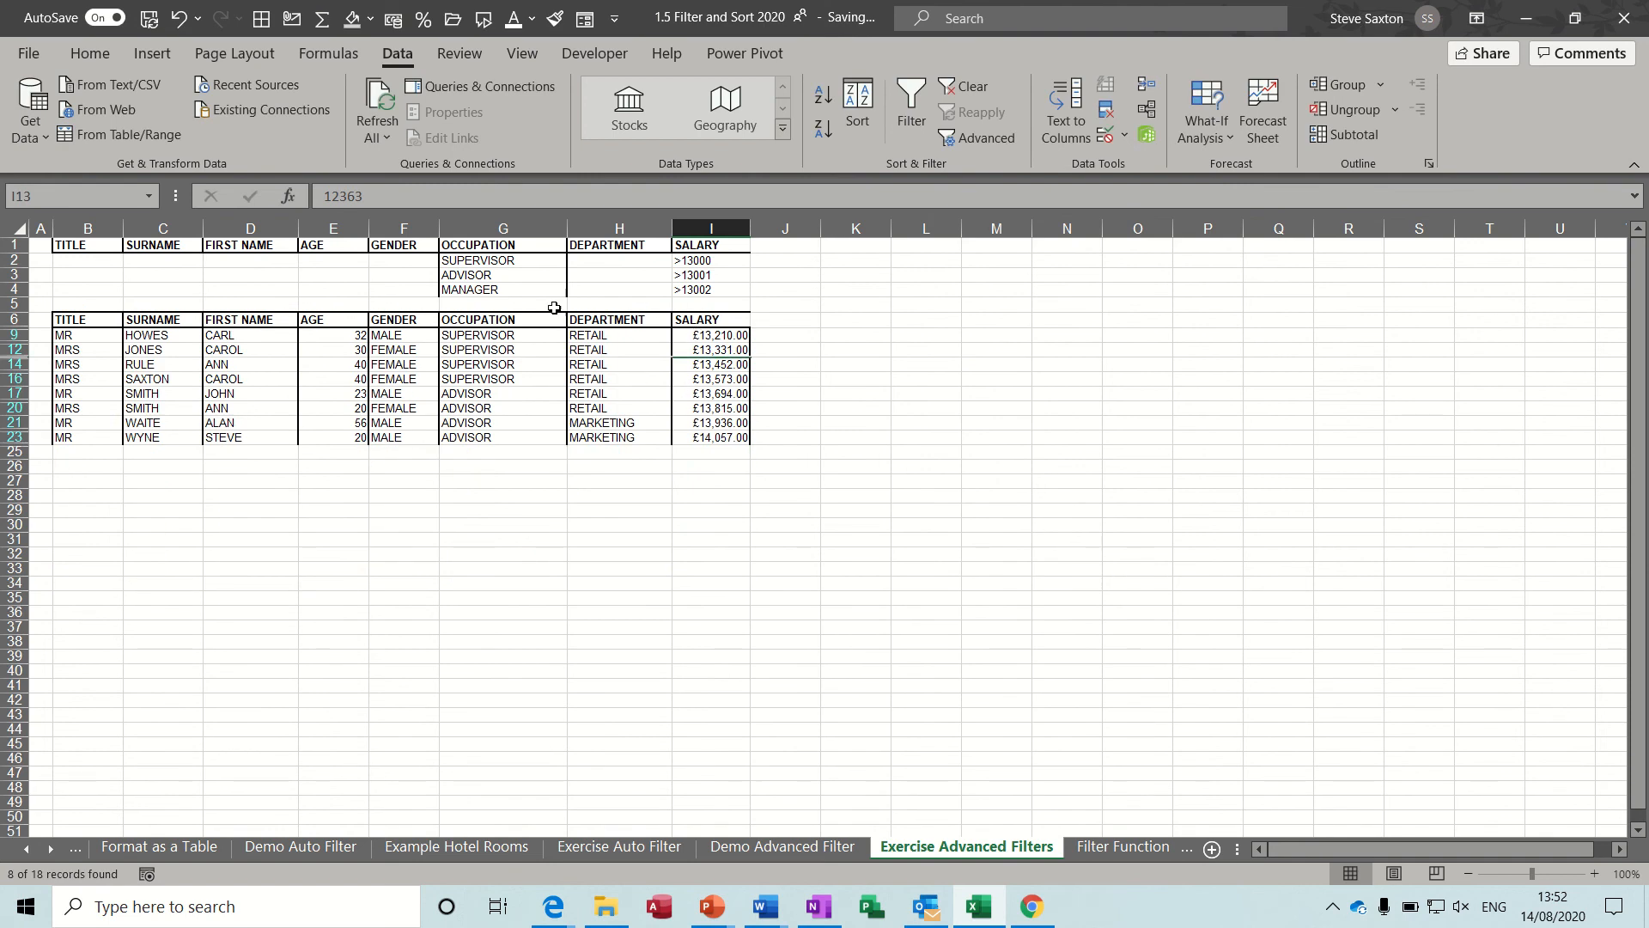
Clear the Advanced Filter from the list so that all records are displayed.
left_click(973, 89)
left_click(452, 422)
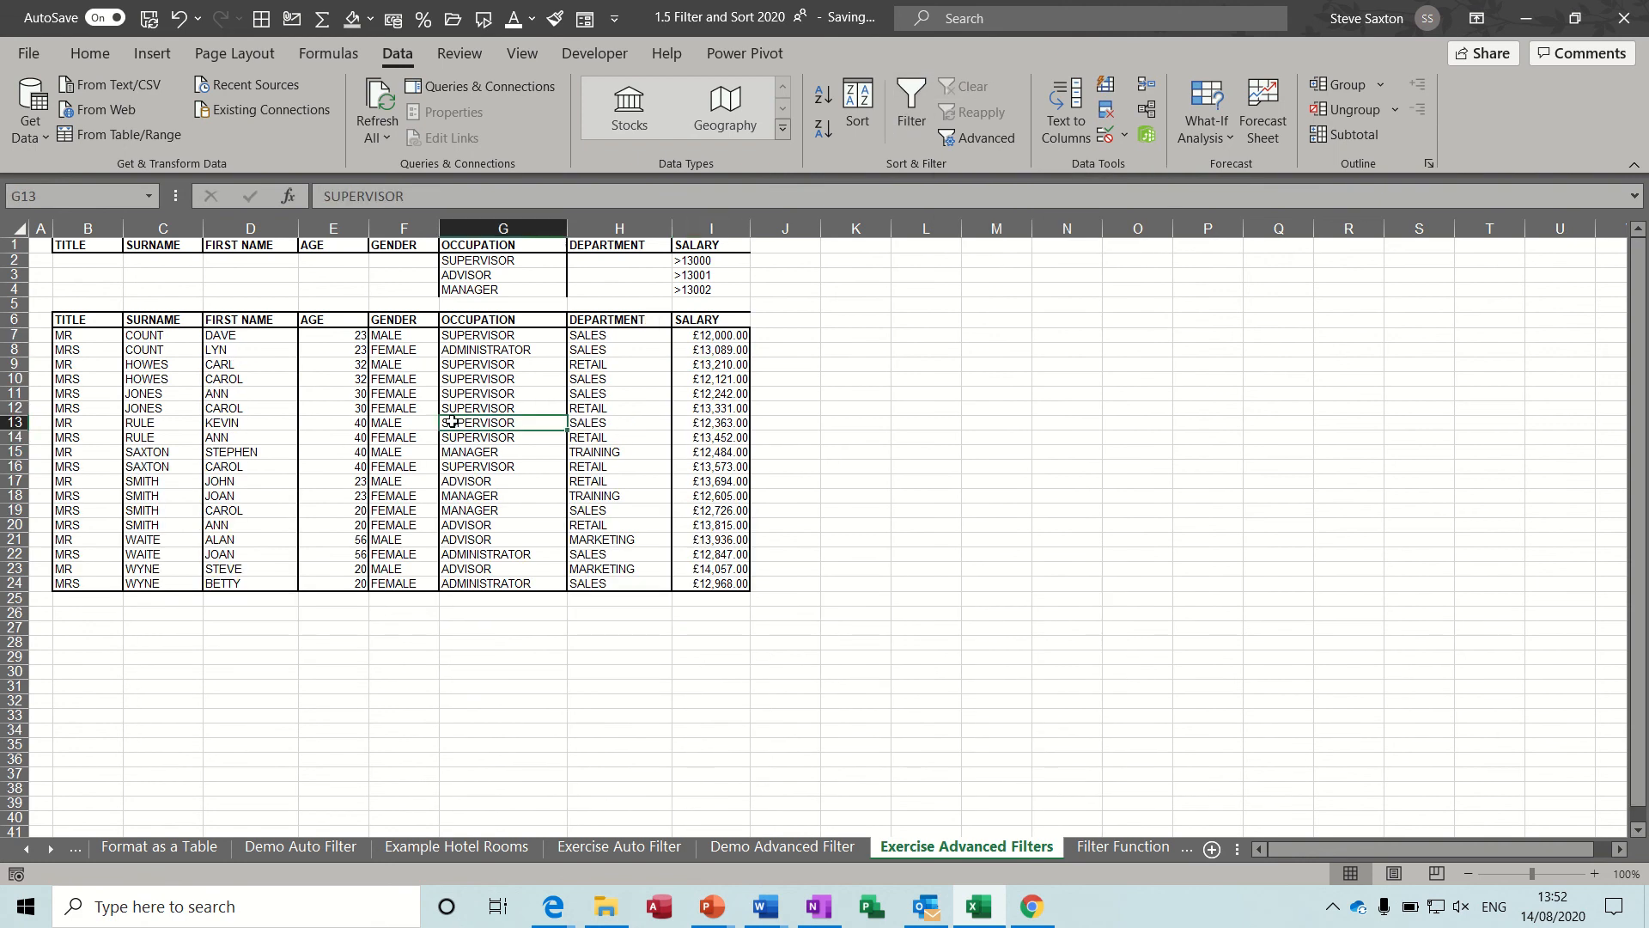
Open the Filter Function sheet and examine the FILTER formula in K2 and the table's GRADE column it refers to.
left_click(1099, 846)
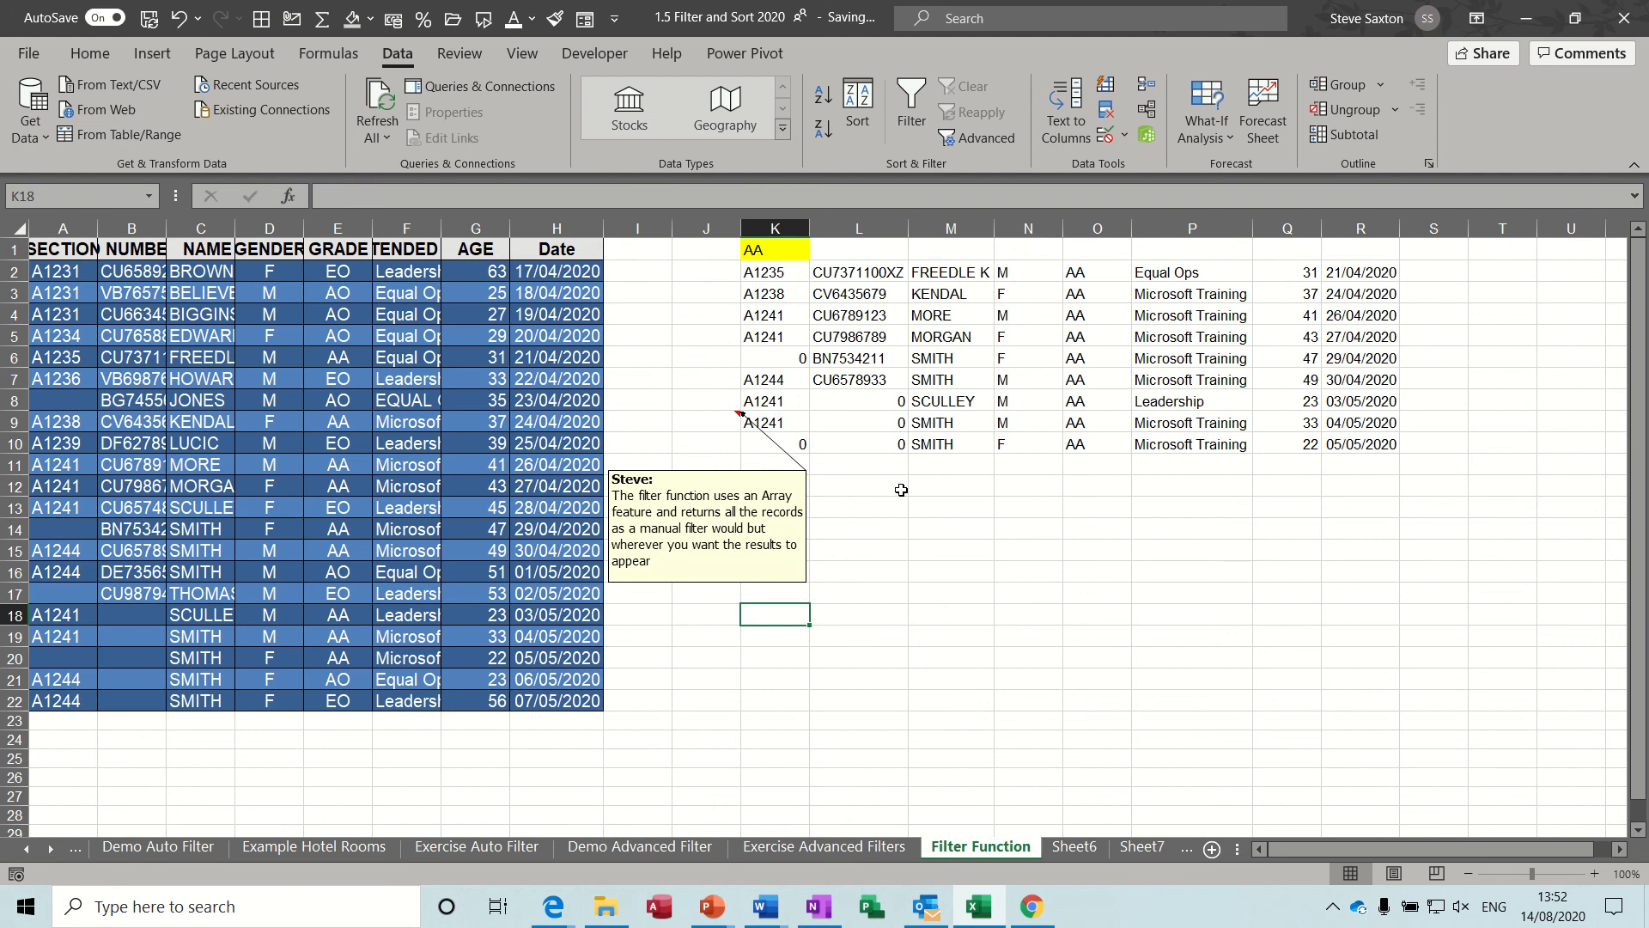
left_click(768, 272)
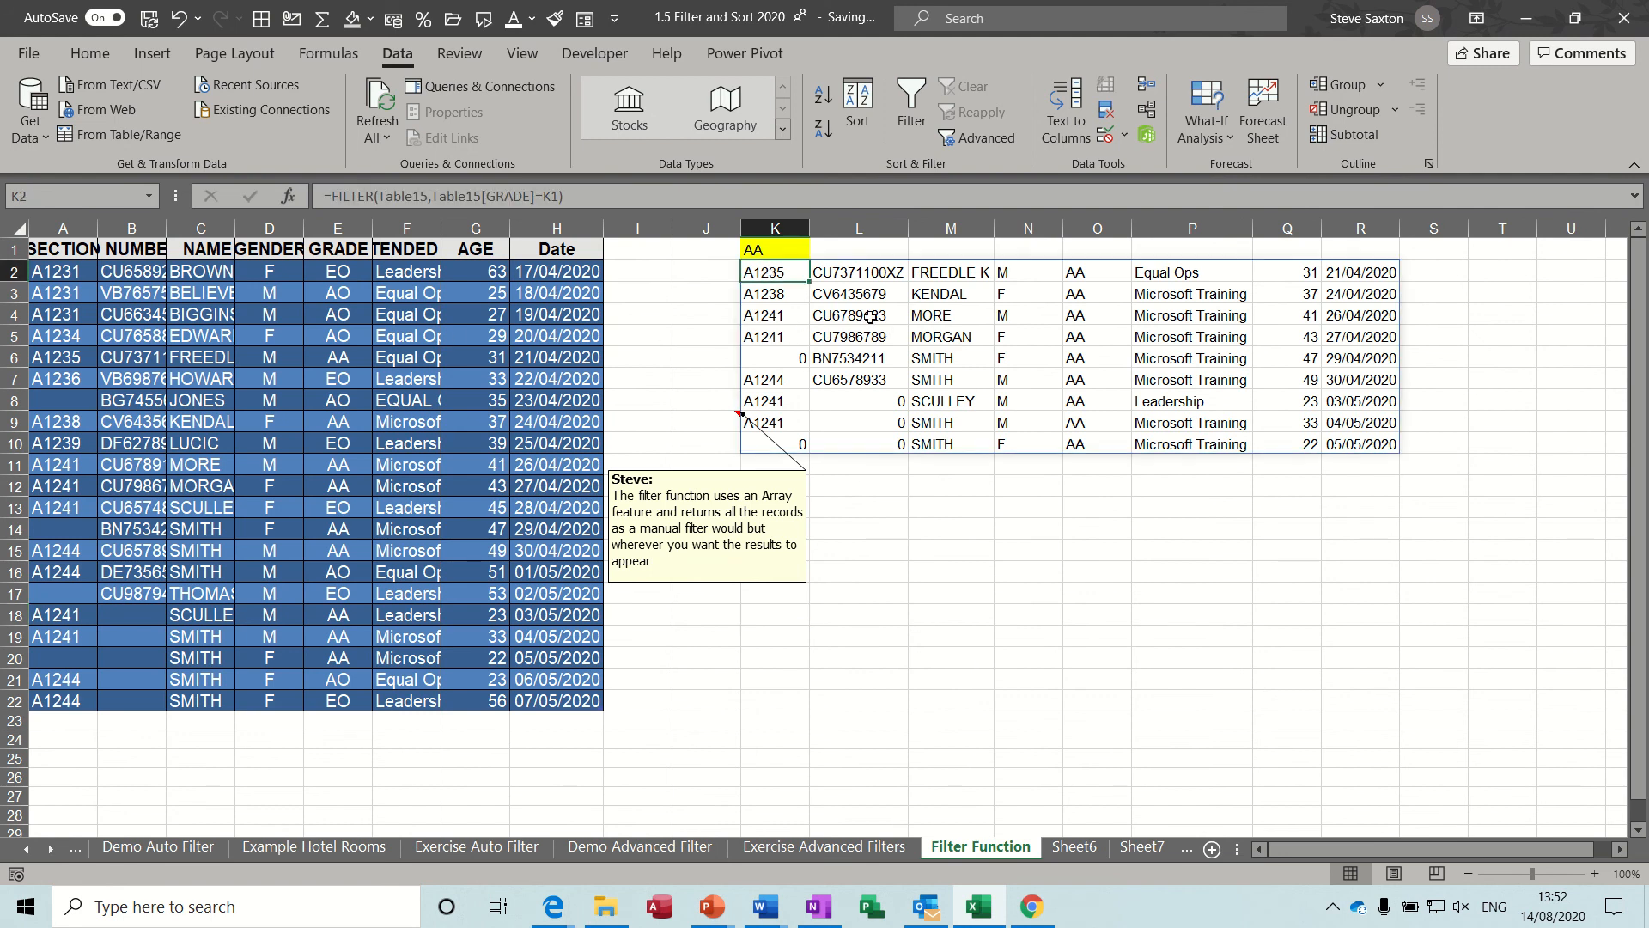
left_click(339, 366)
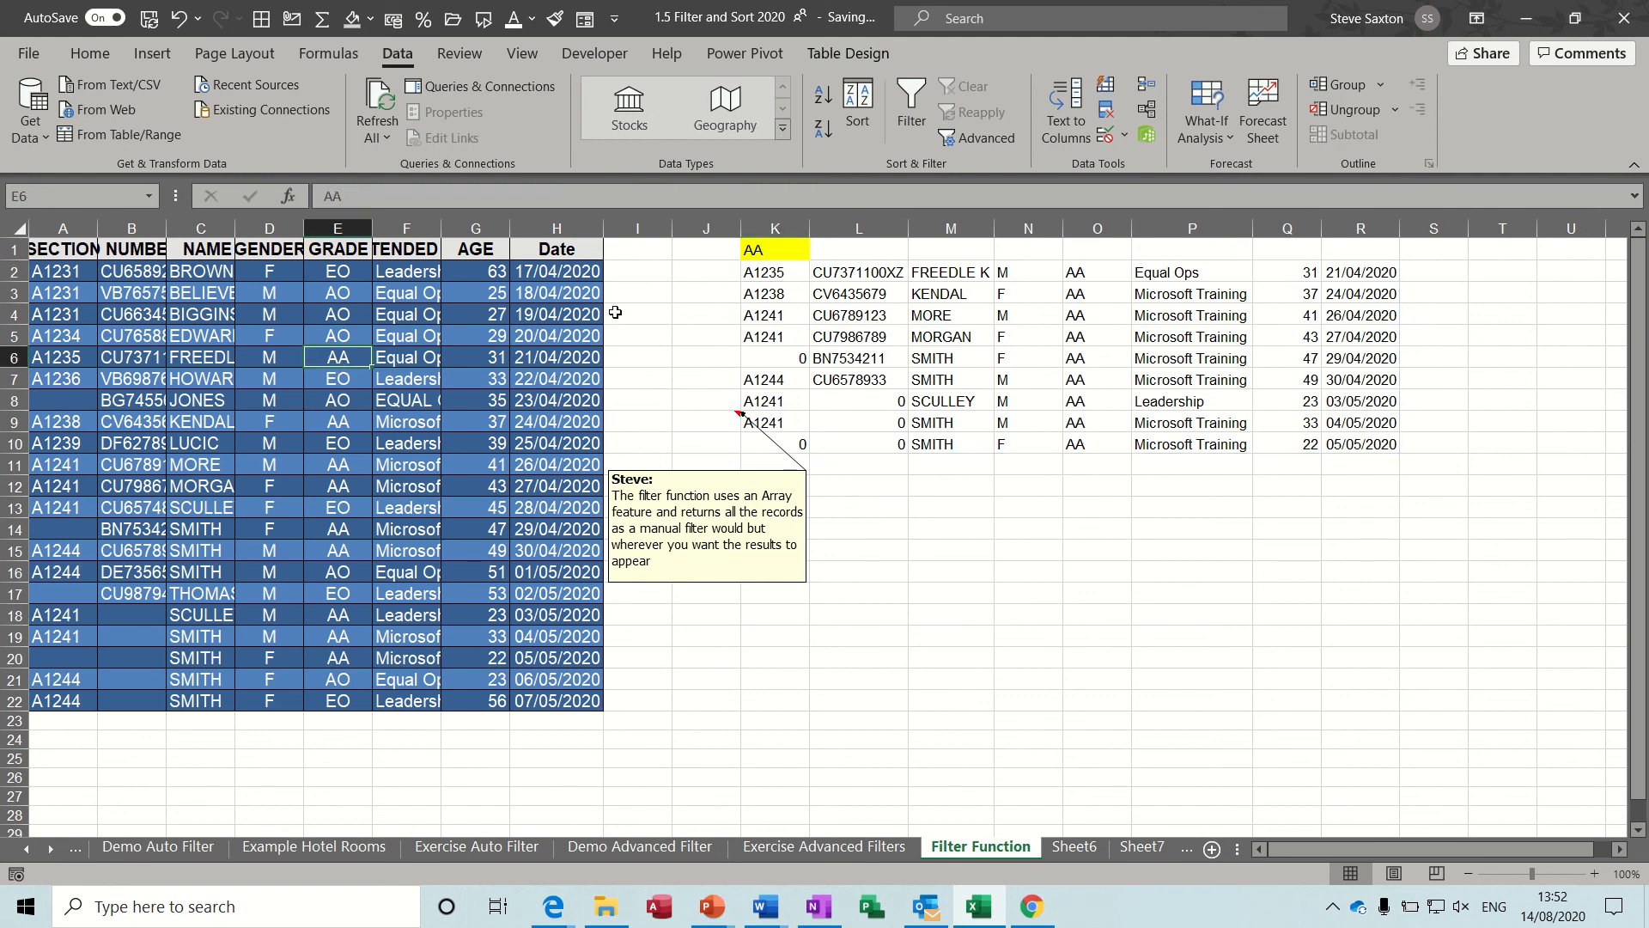
left_click(760, 284)
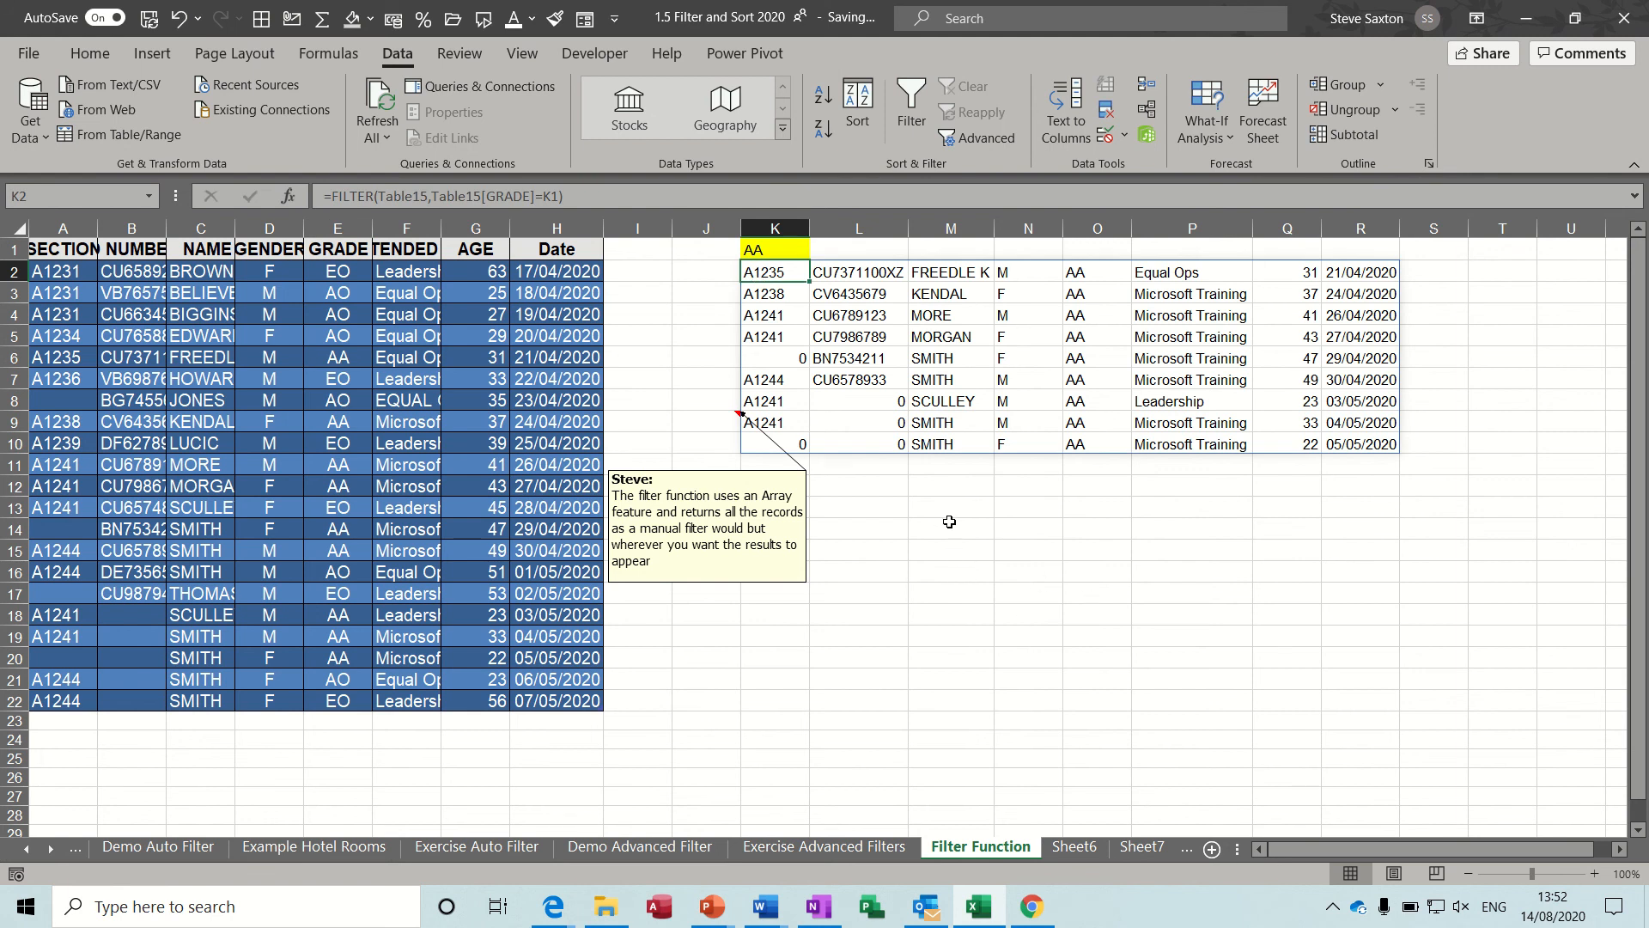
left_click(855, 606)
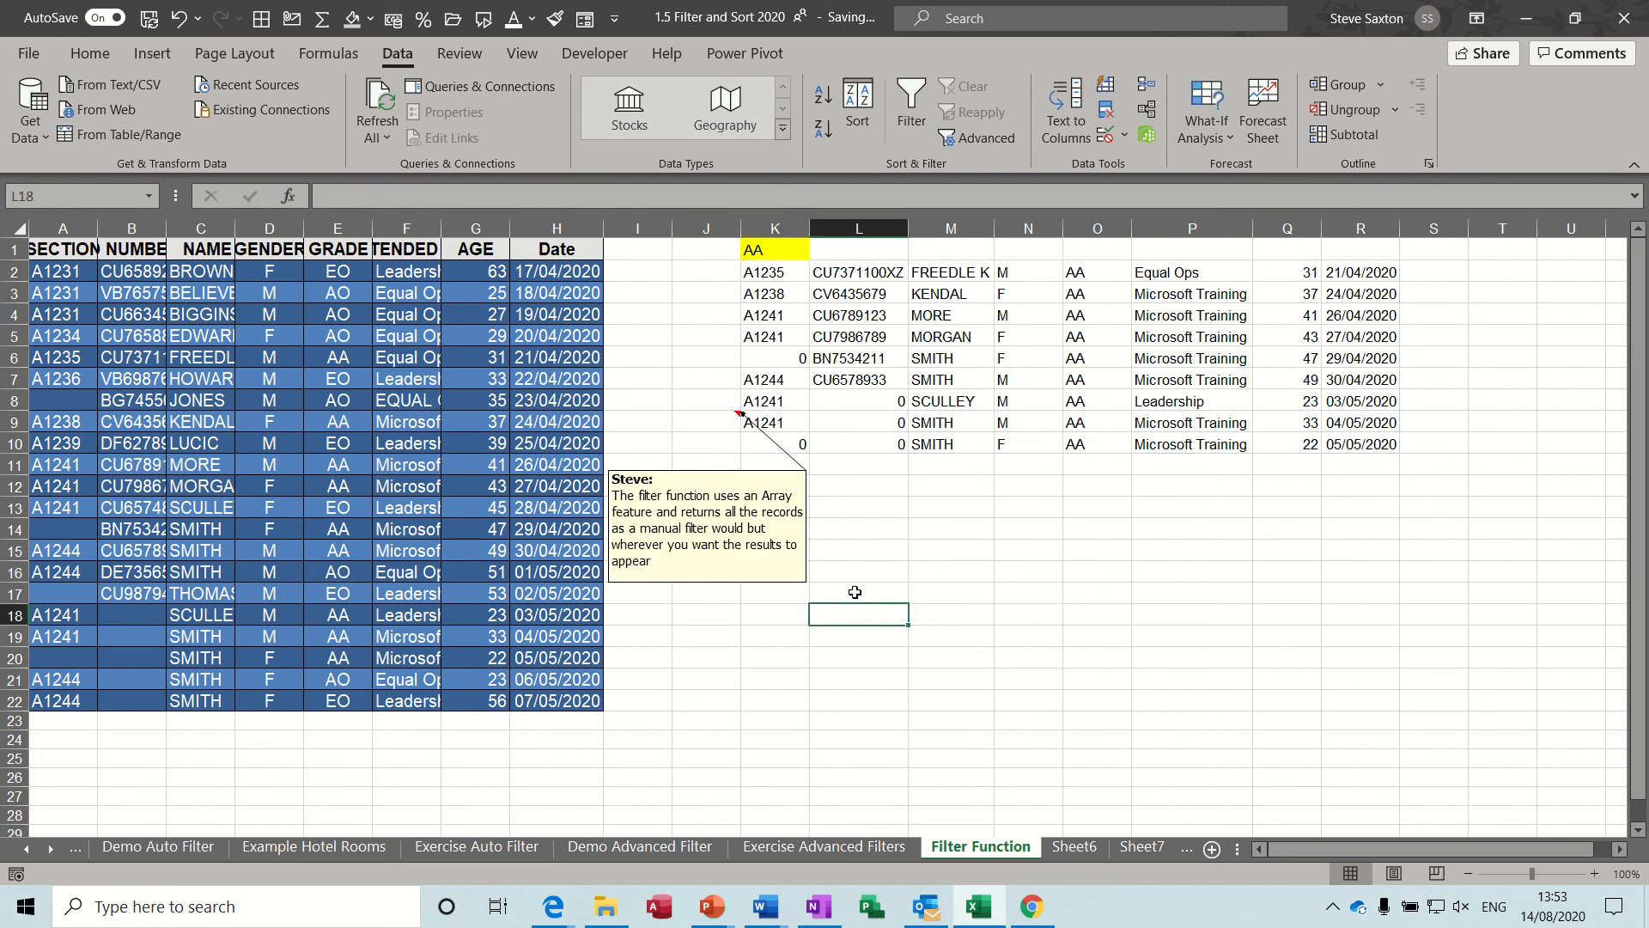
left_click(855, 592)
left_click(858, 612)
left_click(769, 273)
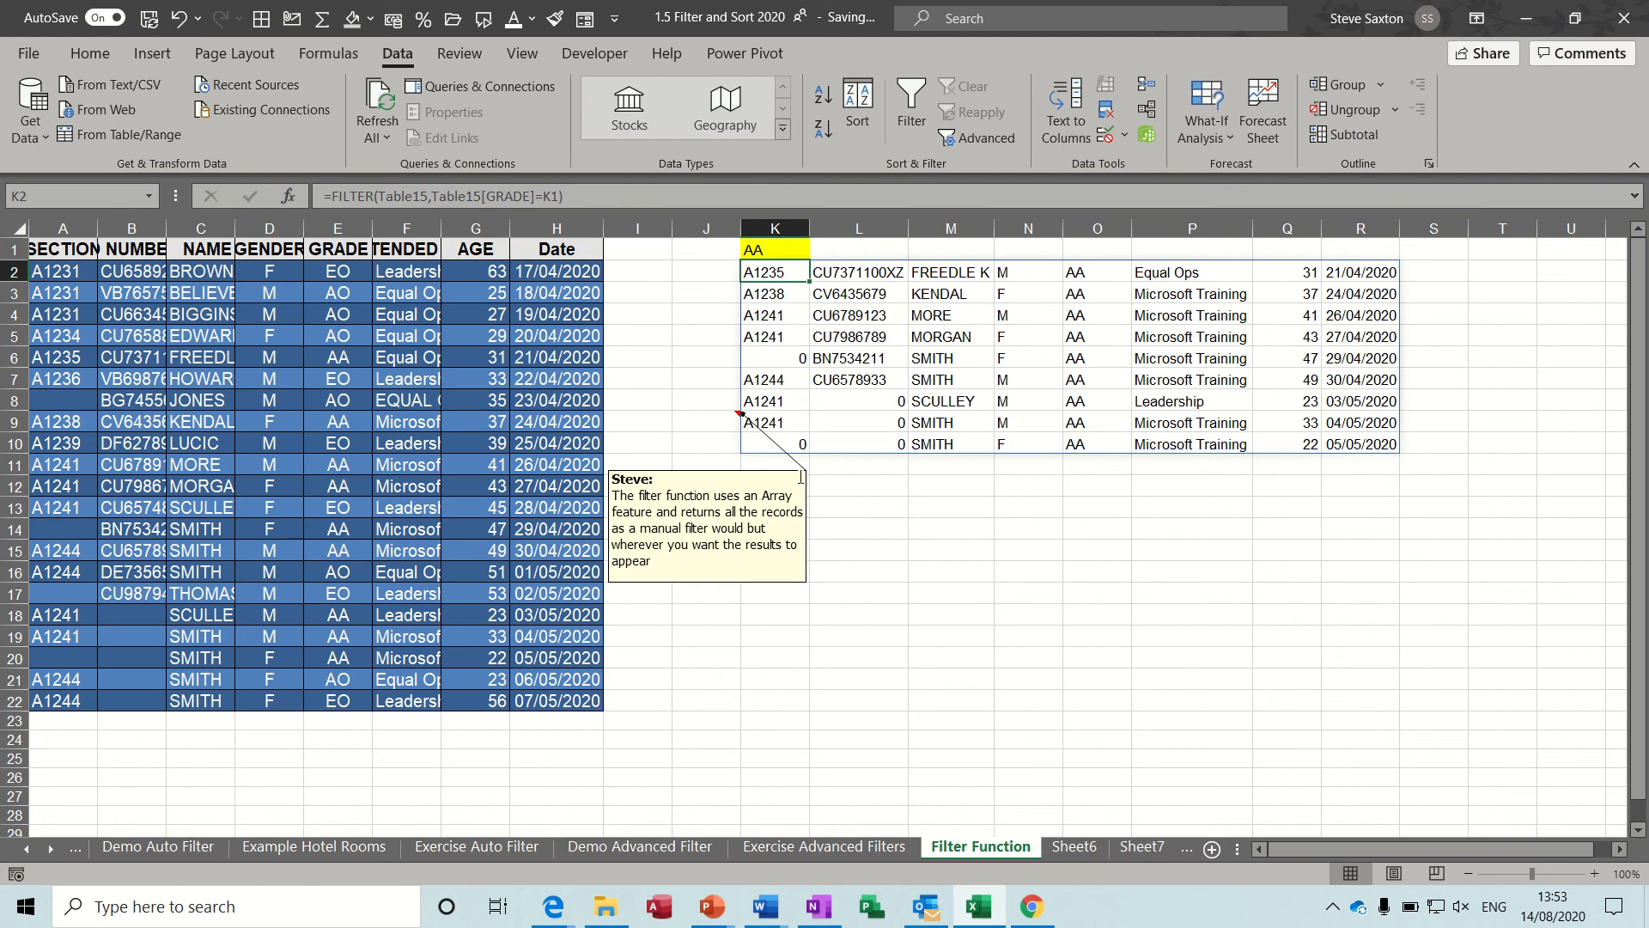
Enter =FILTER(Table15[#All],Table15[[#All],[GRADE]]=K1) in cell K18 to extract the table rows matching the grade in K1.
left_click(781, 614)
type("=")
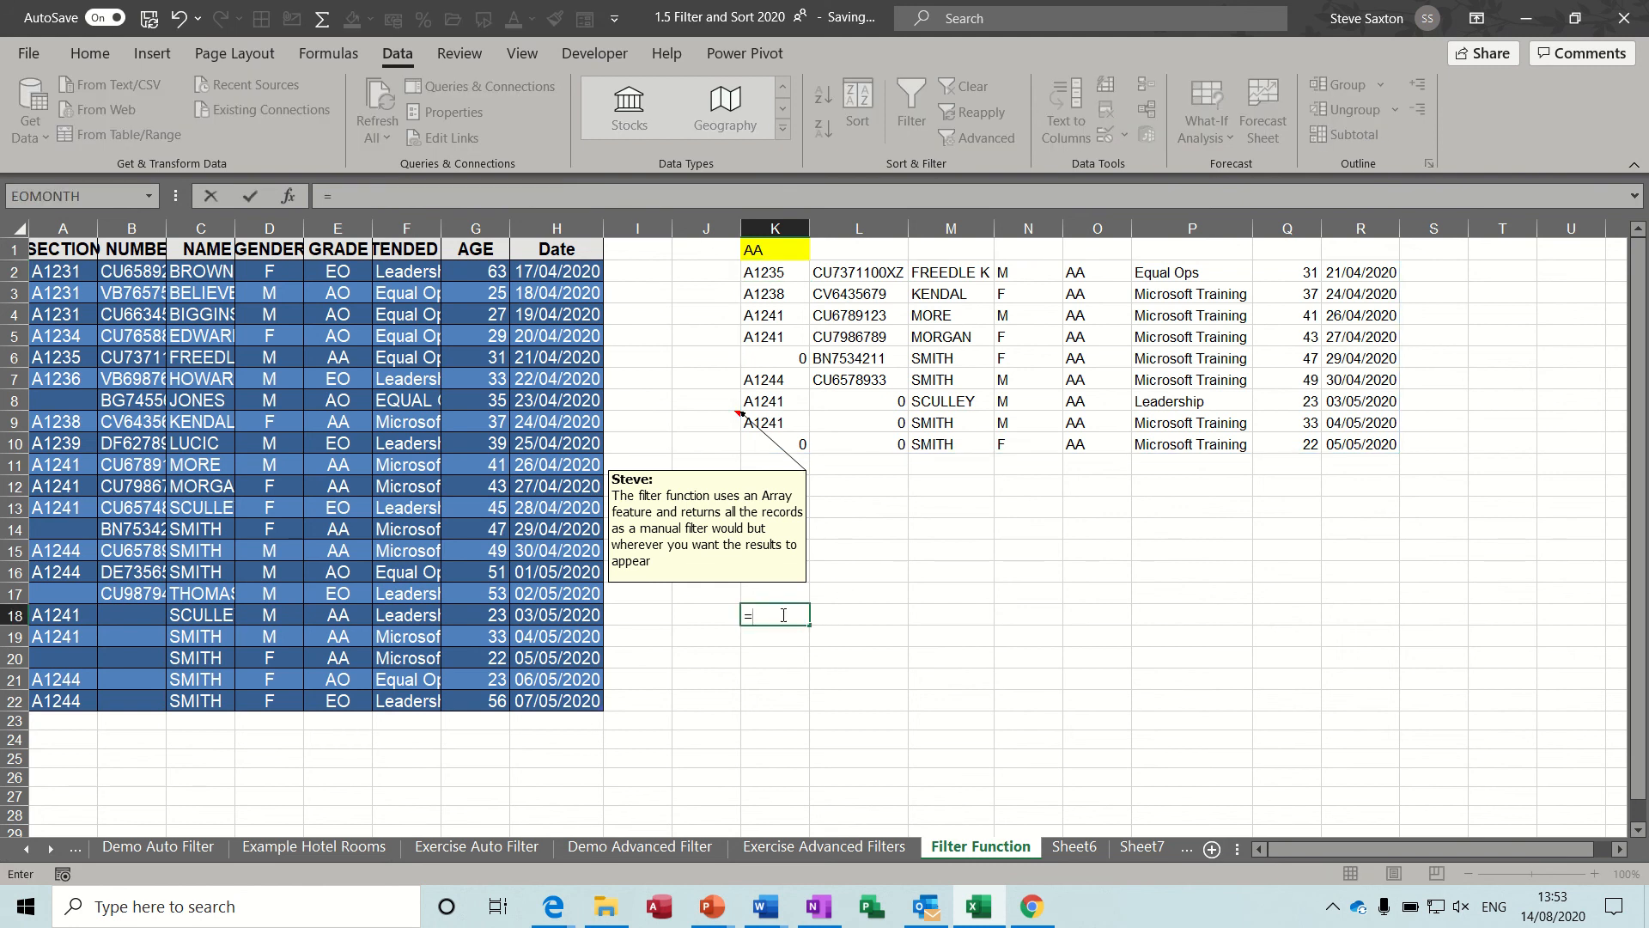
type("filter")
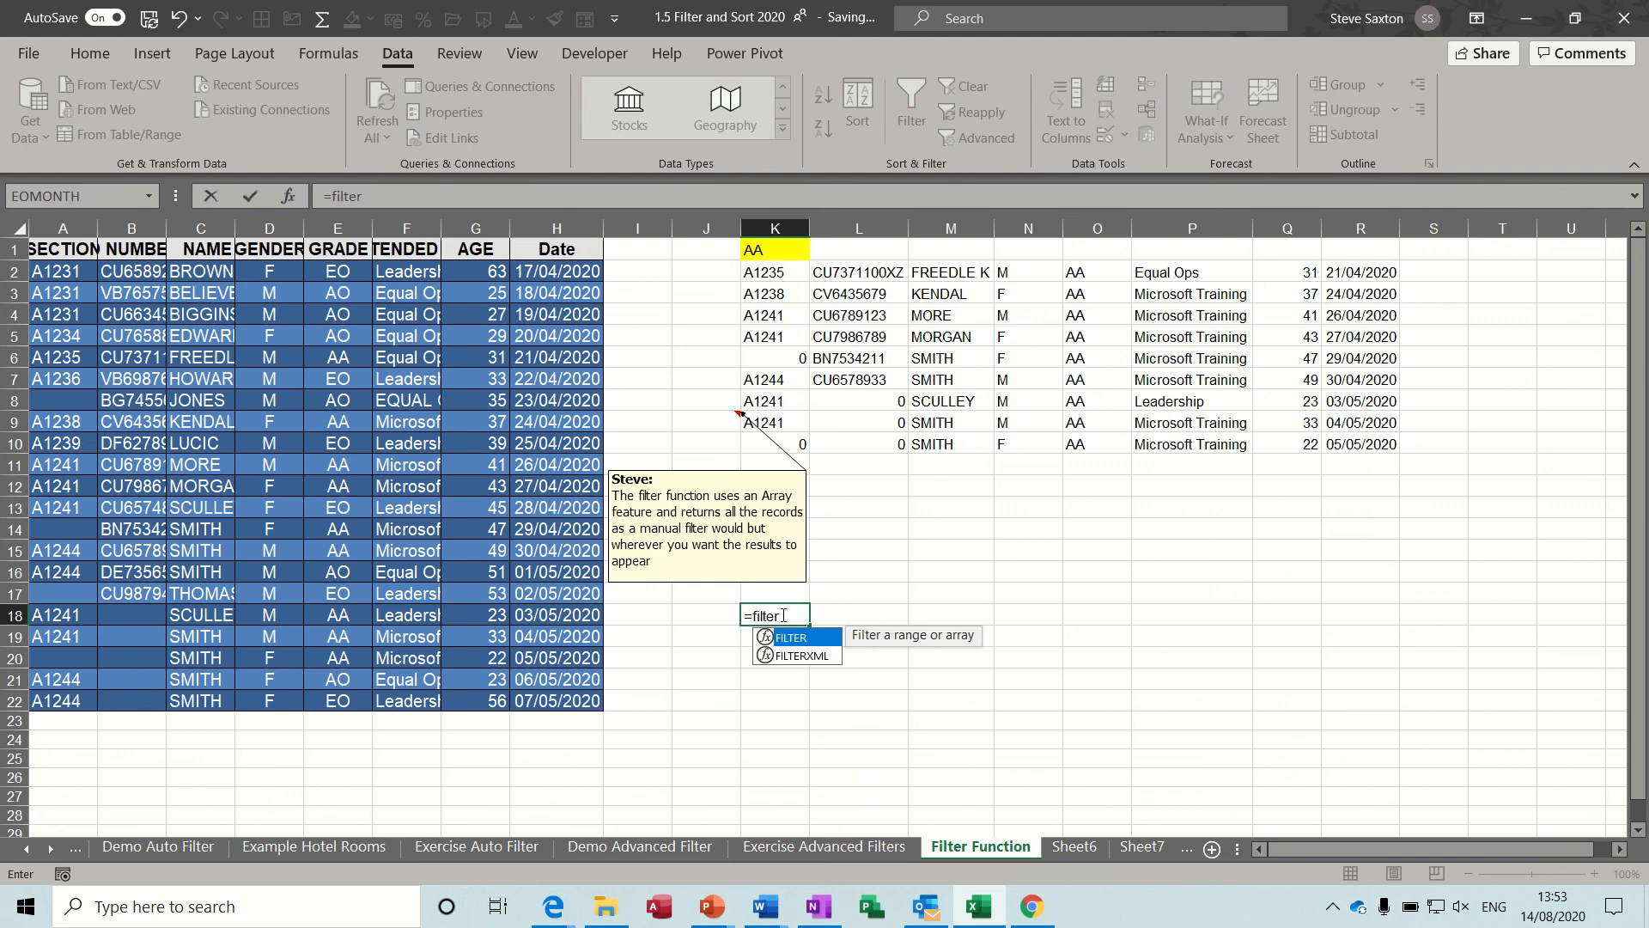
type("(")
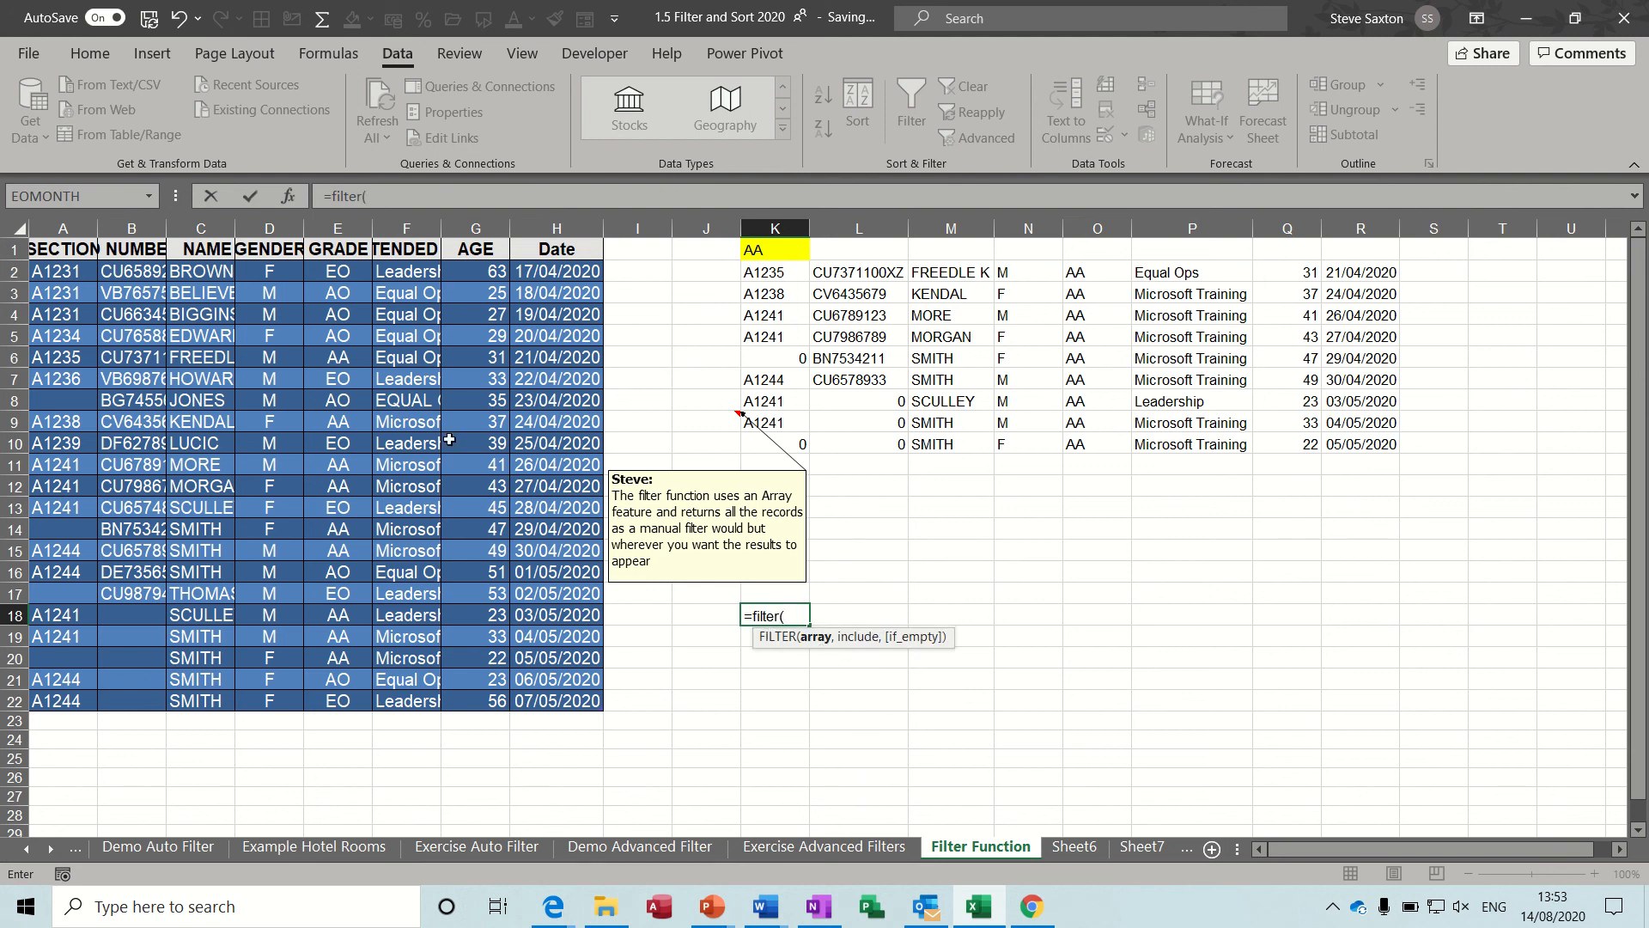
left_click(81, 254)
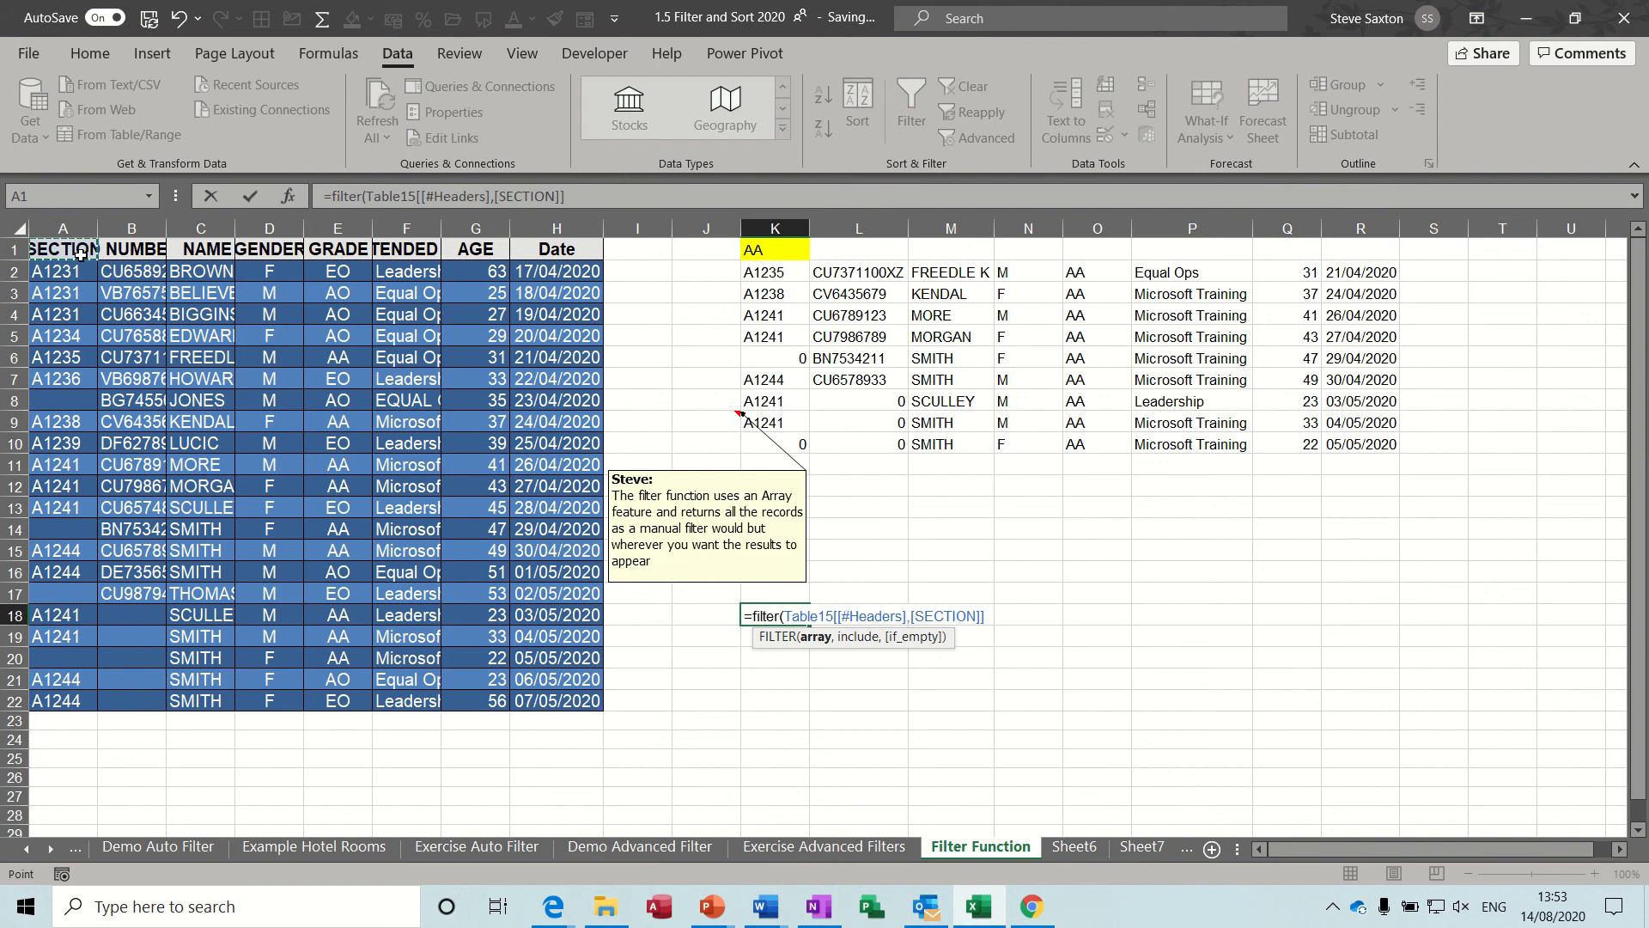
left_click_drag(81, 254, 580, 700)
type(",")
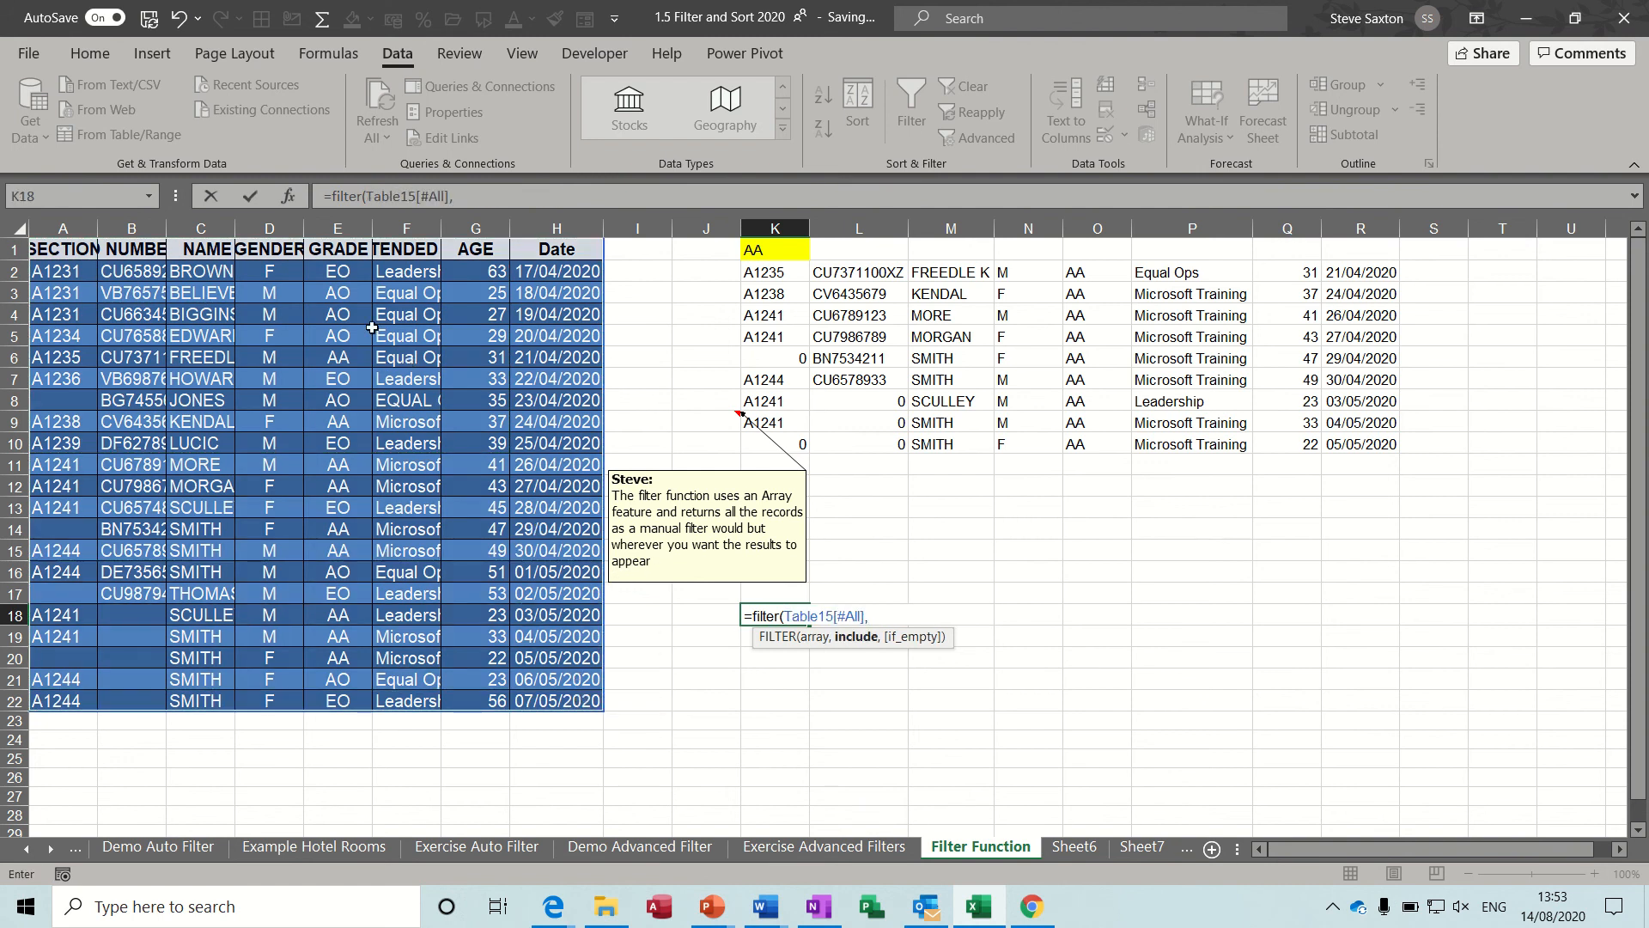
left_click_drag(335, 252, 342, 700)
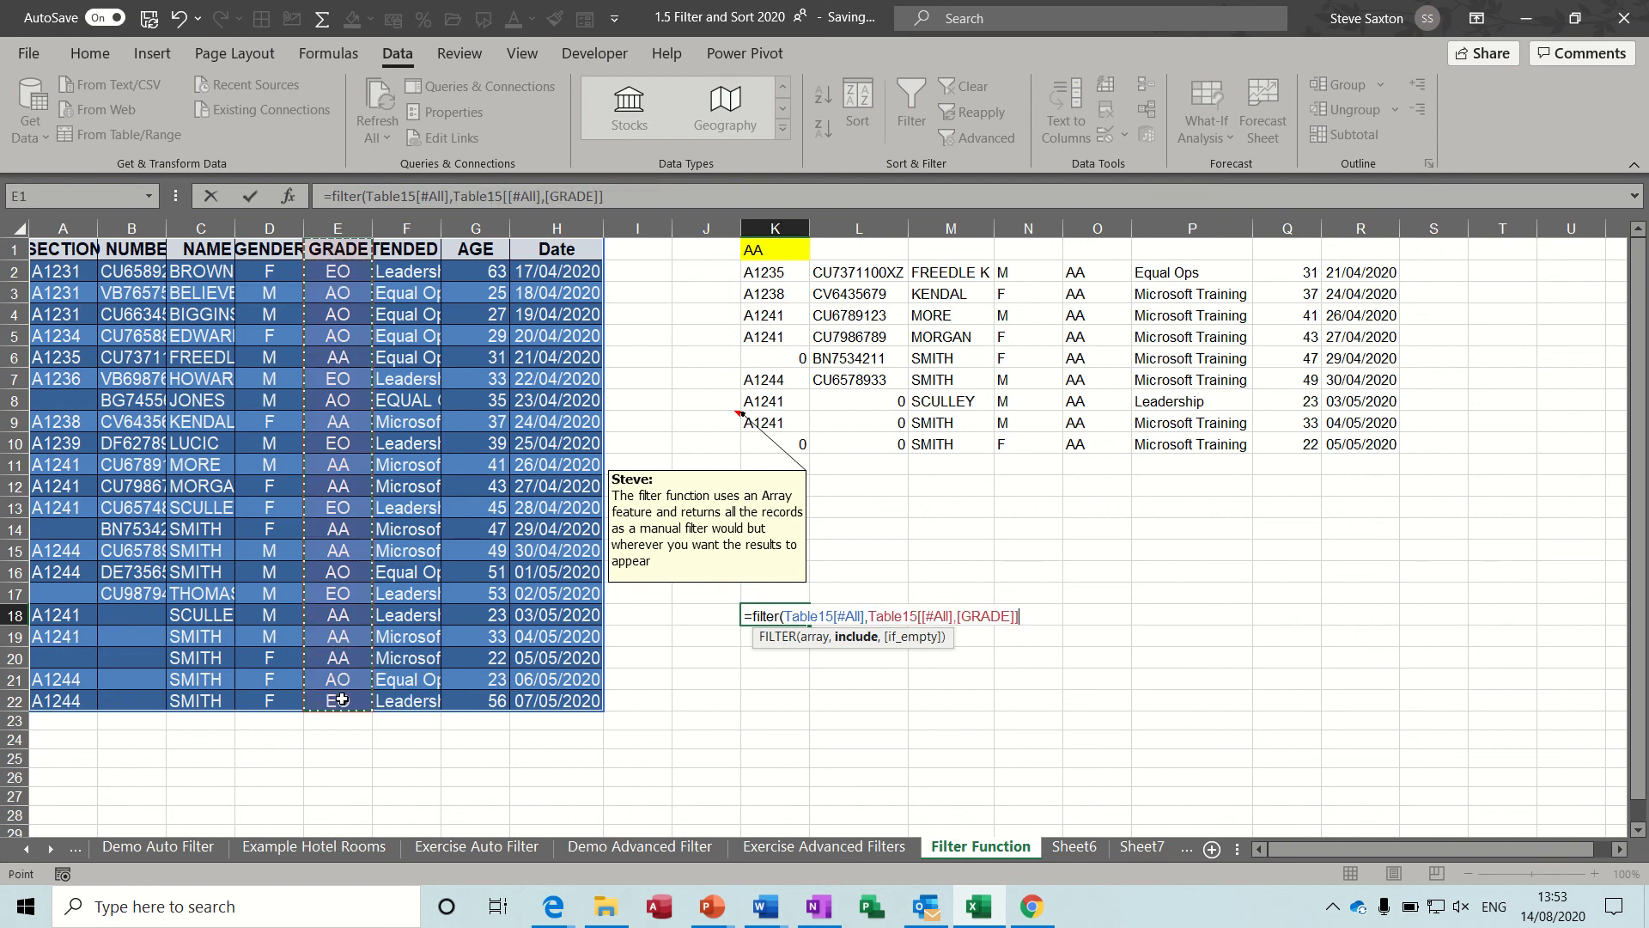
type("=")
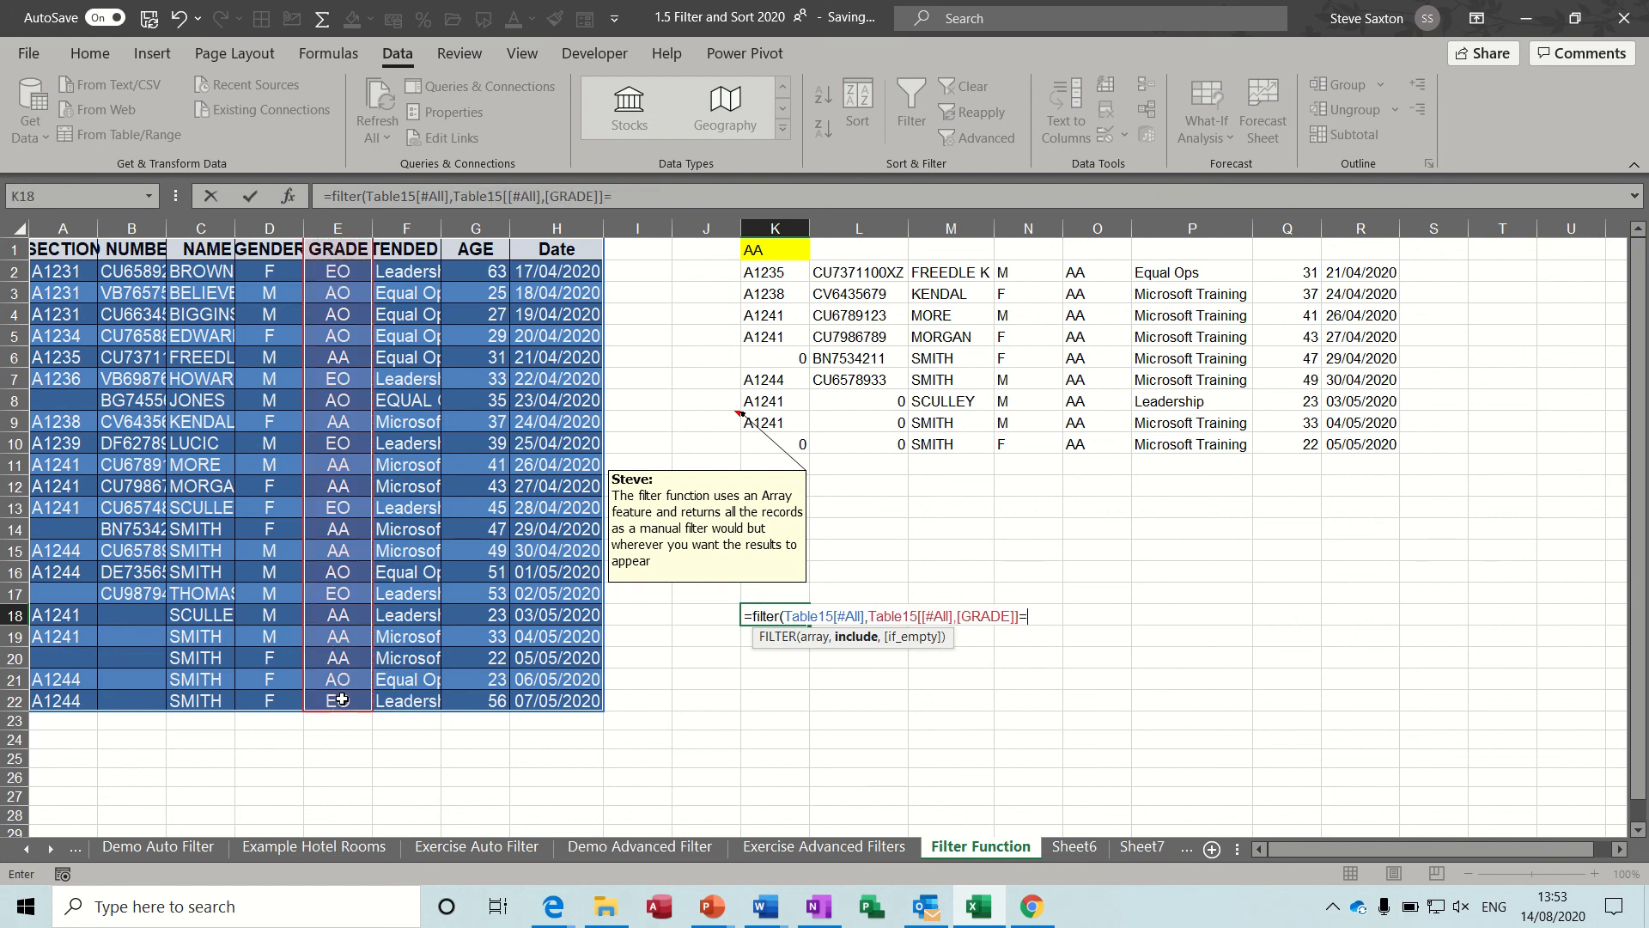
left_click(761, 255)
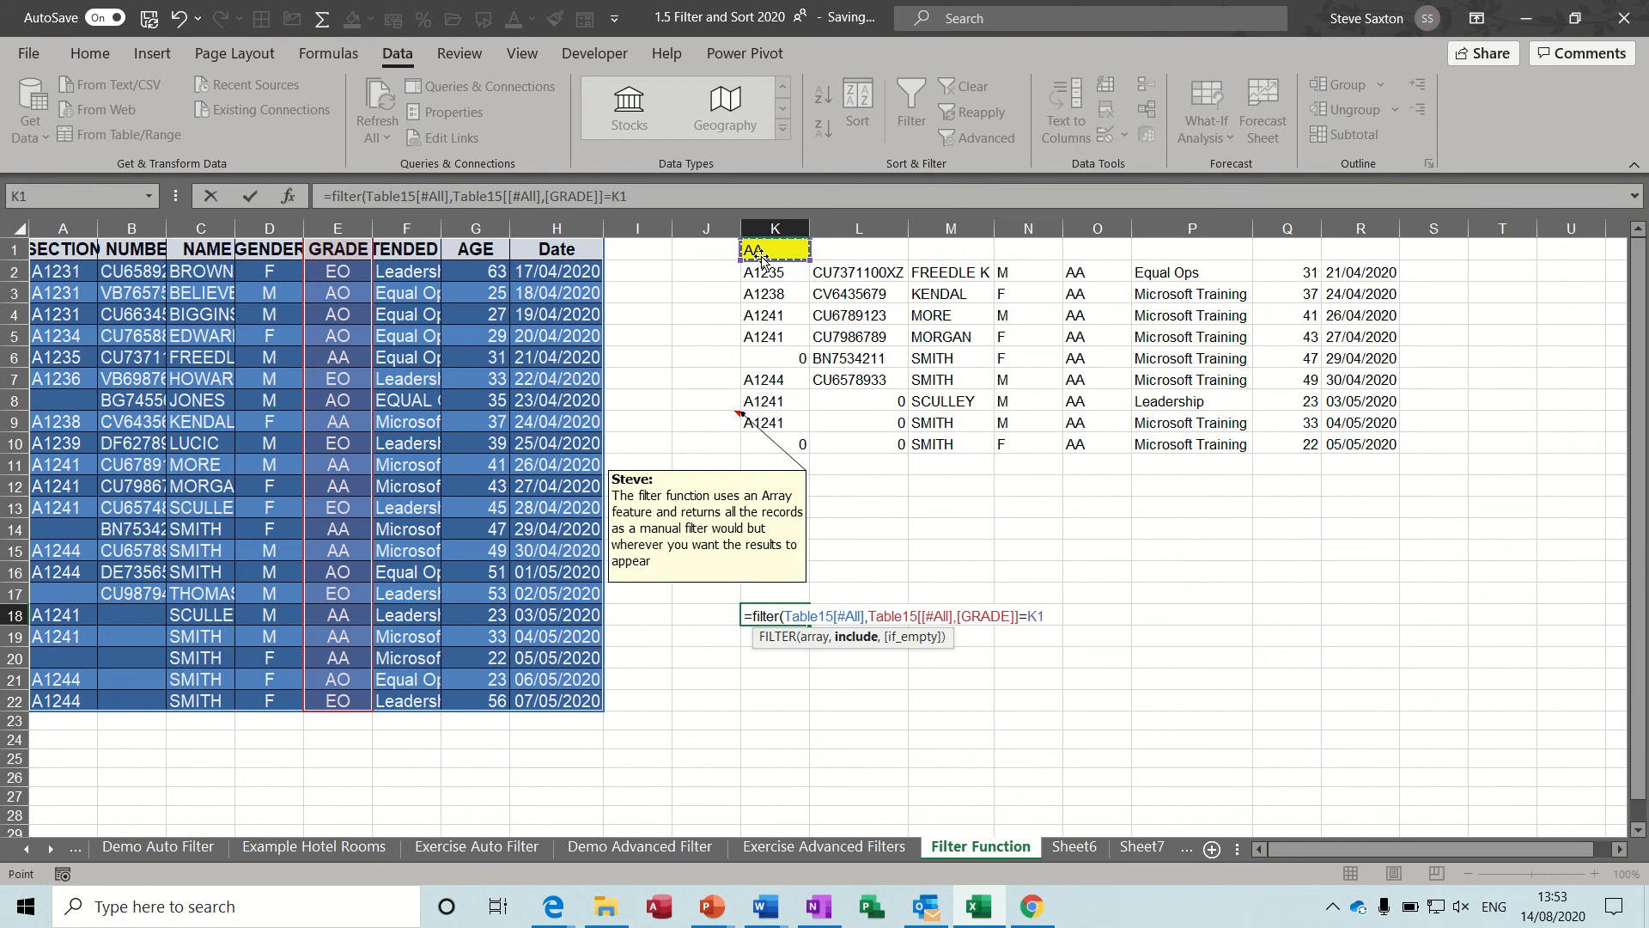
type(")")
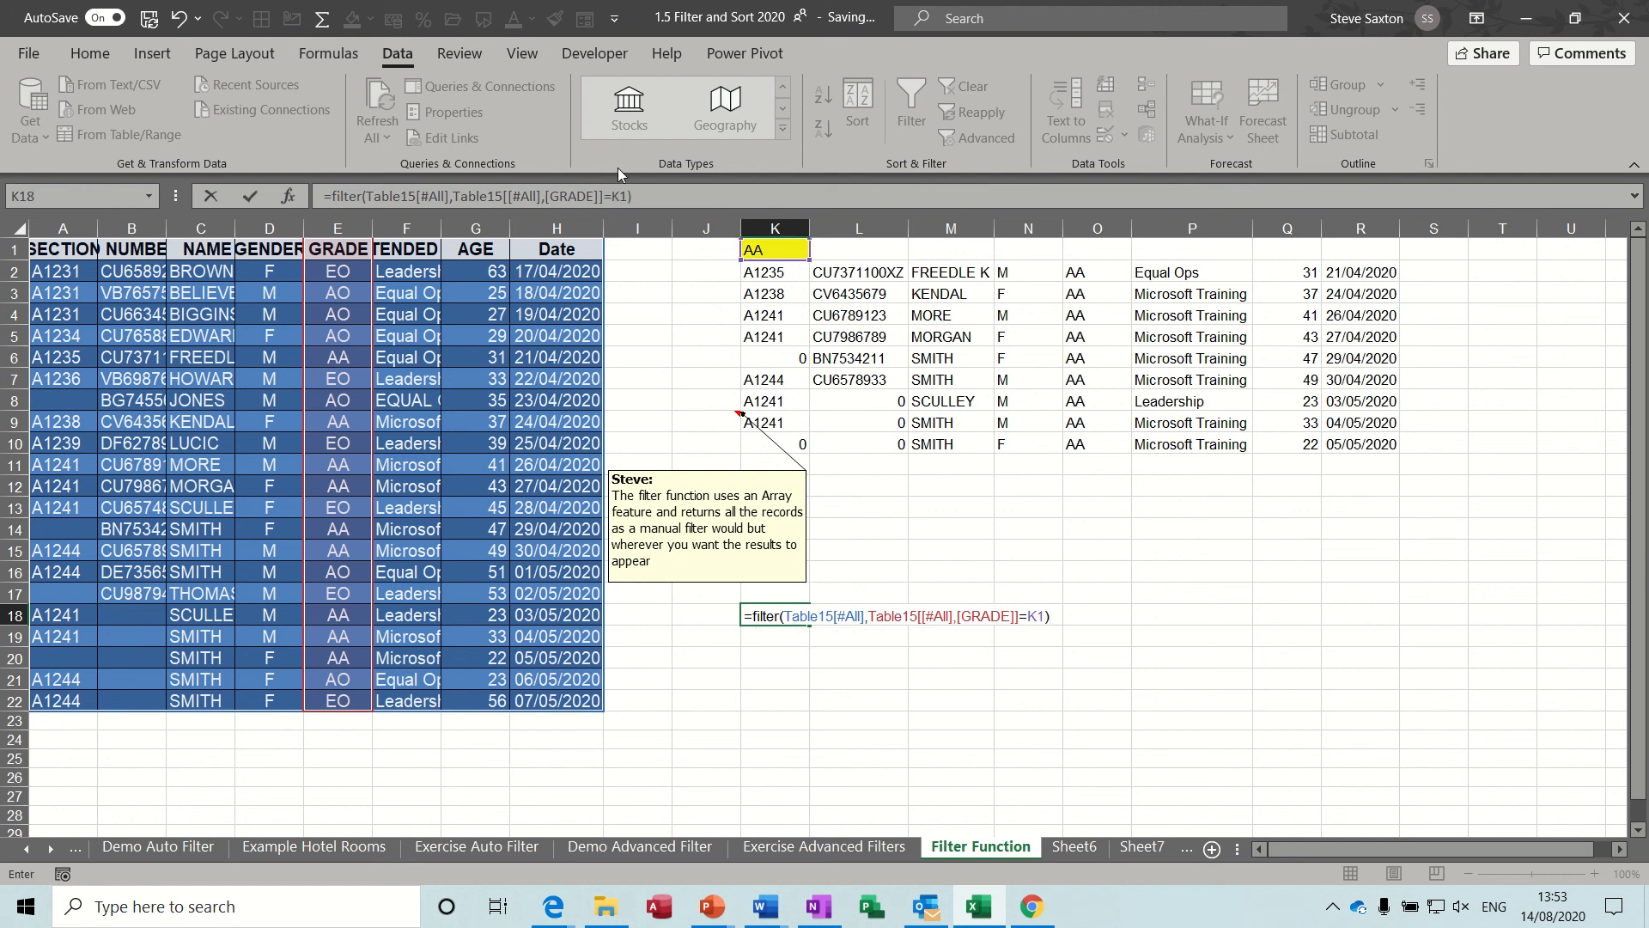
left_click(258, 198)
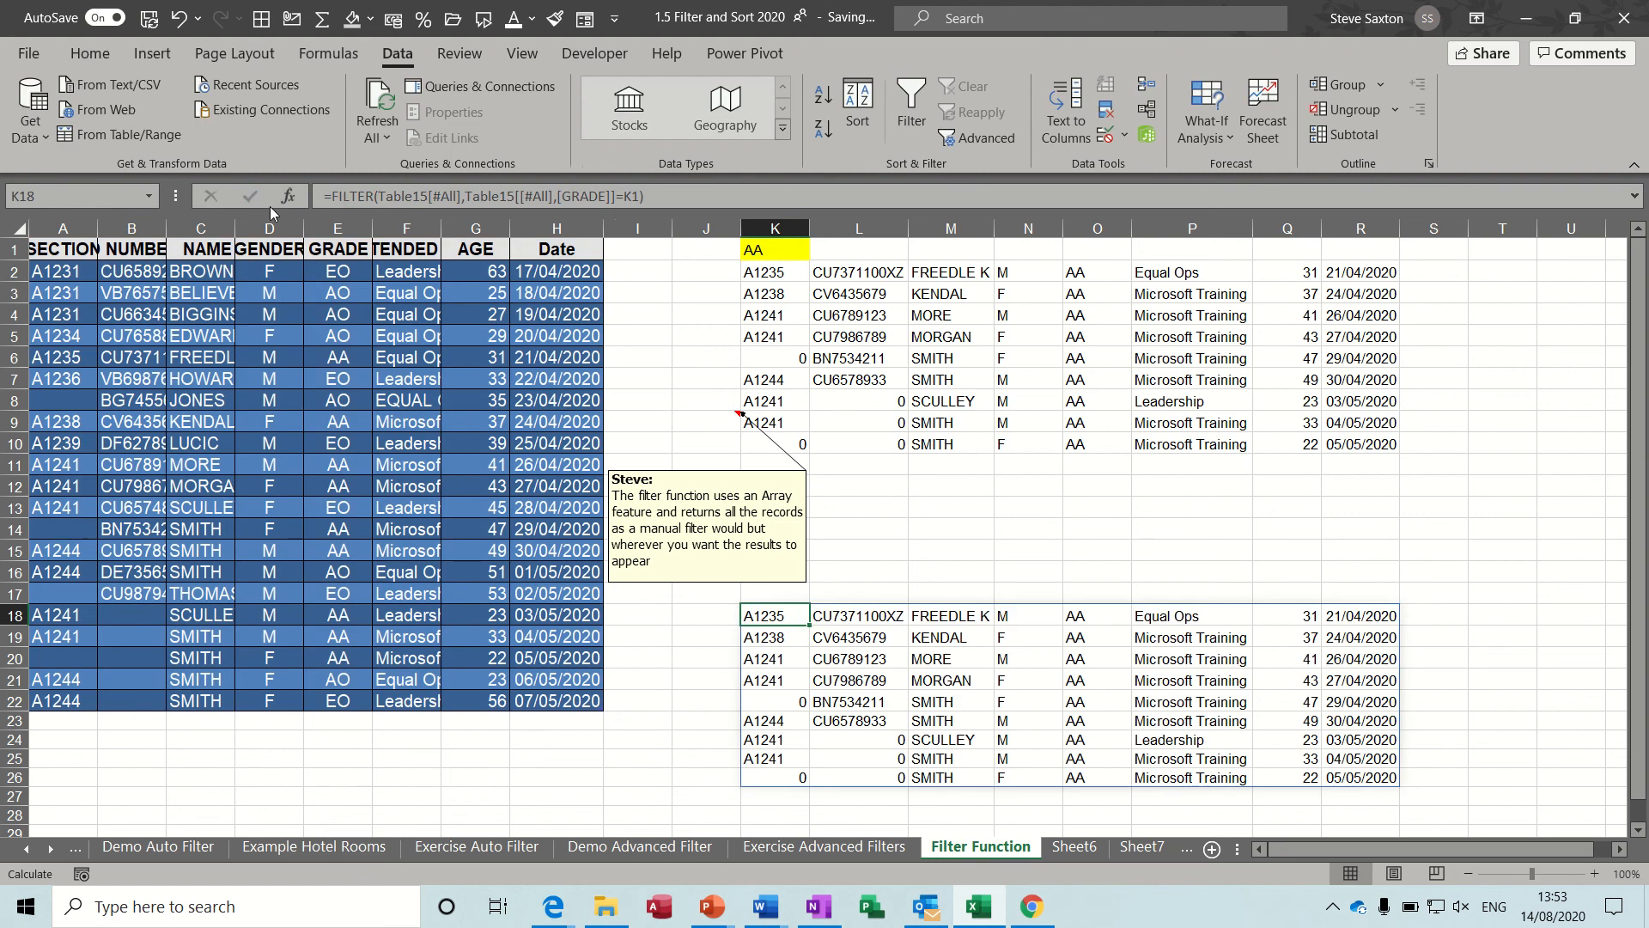
Change the grade criterion in cell K1 to AO and check a cell of the upper FILTER result.
left_click(777, 251)
type("A")
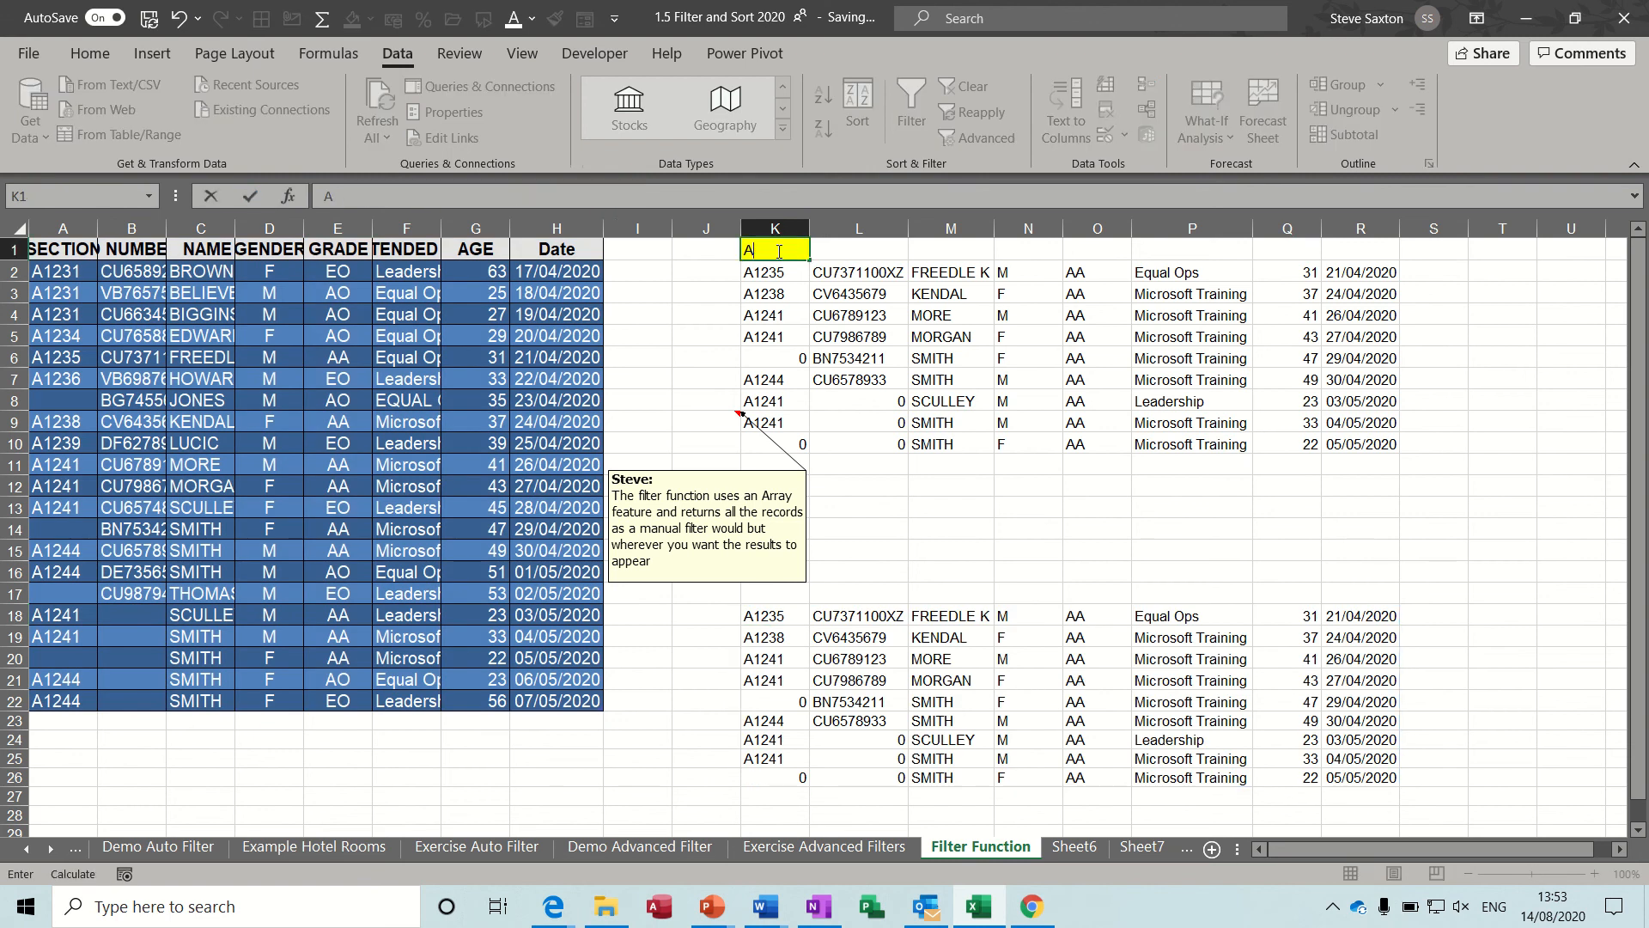
type("O")
key("Return")
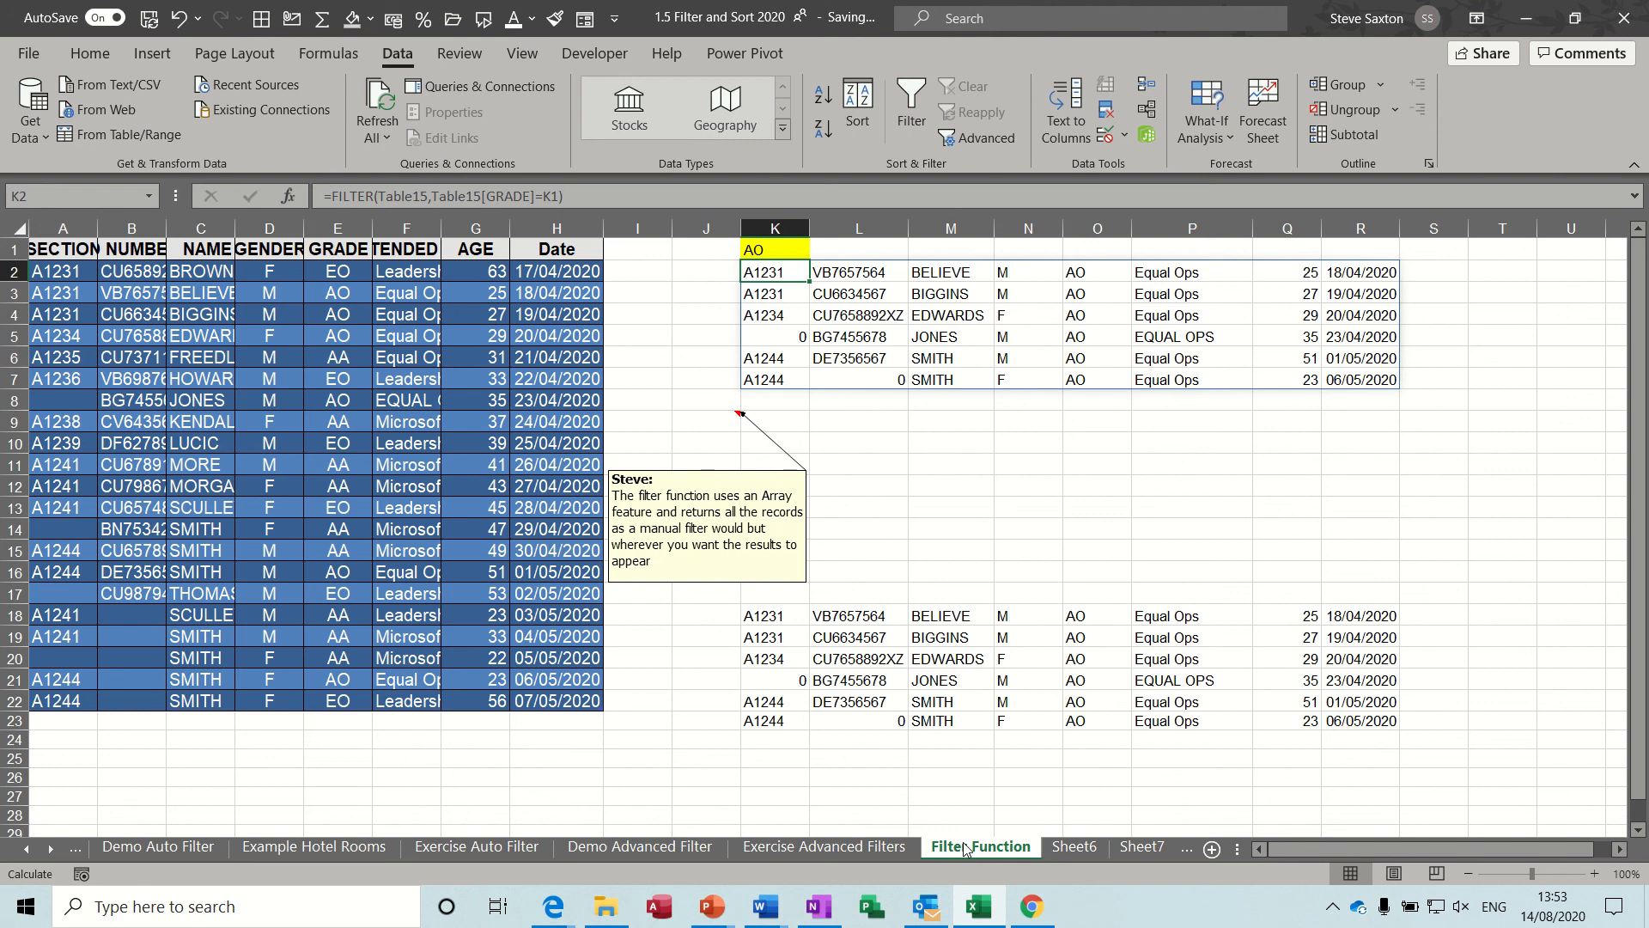
left_click(774, 294)
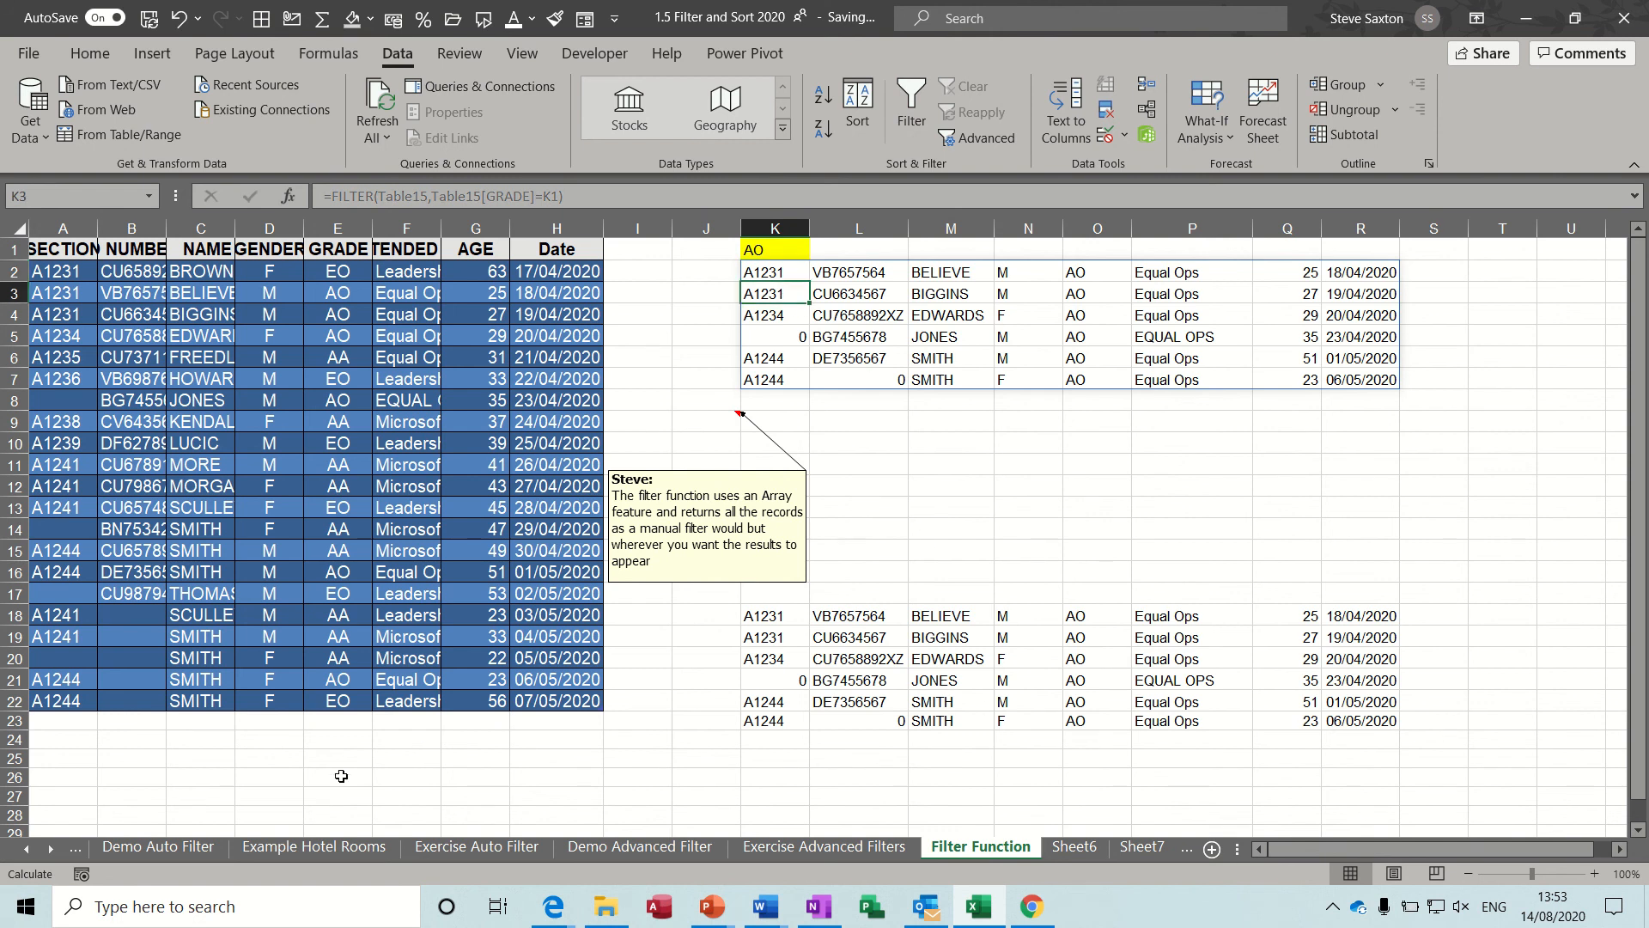
Go back to the Database Sort sheet and select cell H12 in its table.
left_click(156, 848)
left_click(33, 854)
left_click(33, 853)
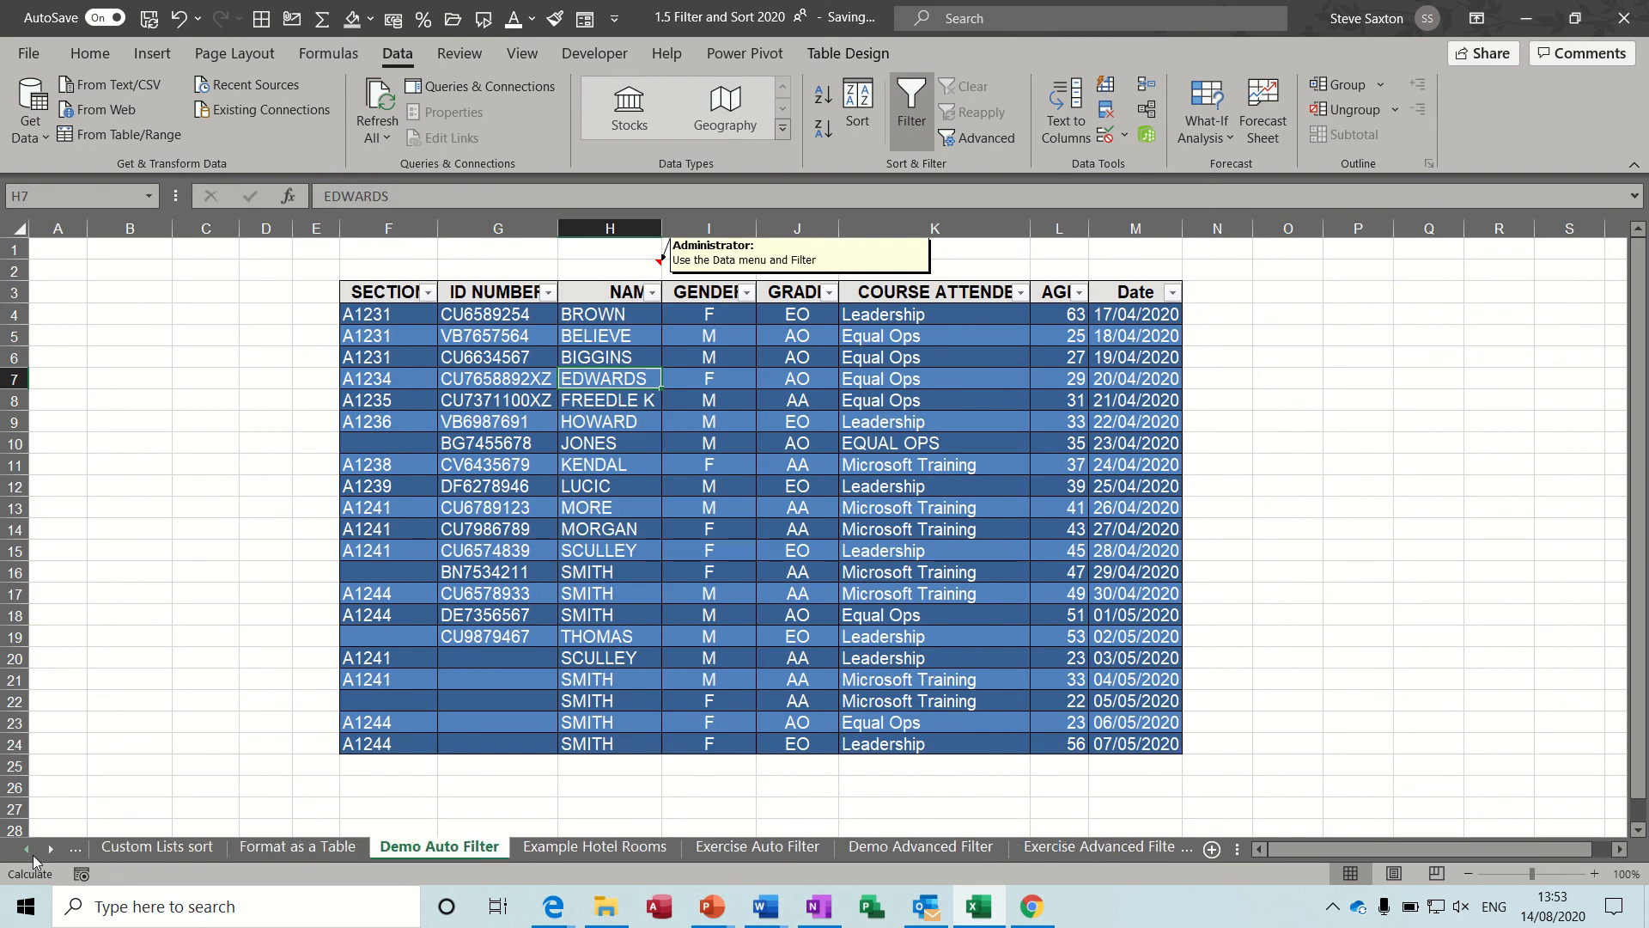
left_click(32, 853)
left_click(141, 850)
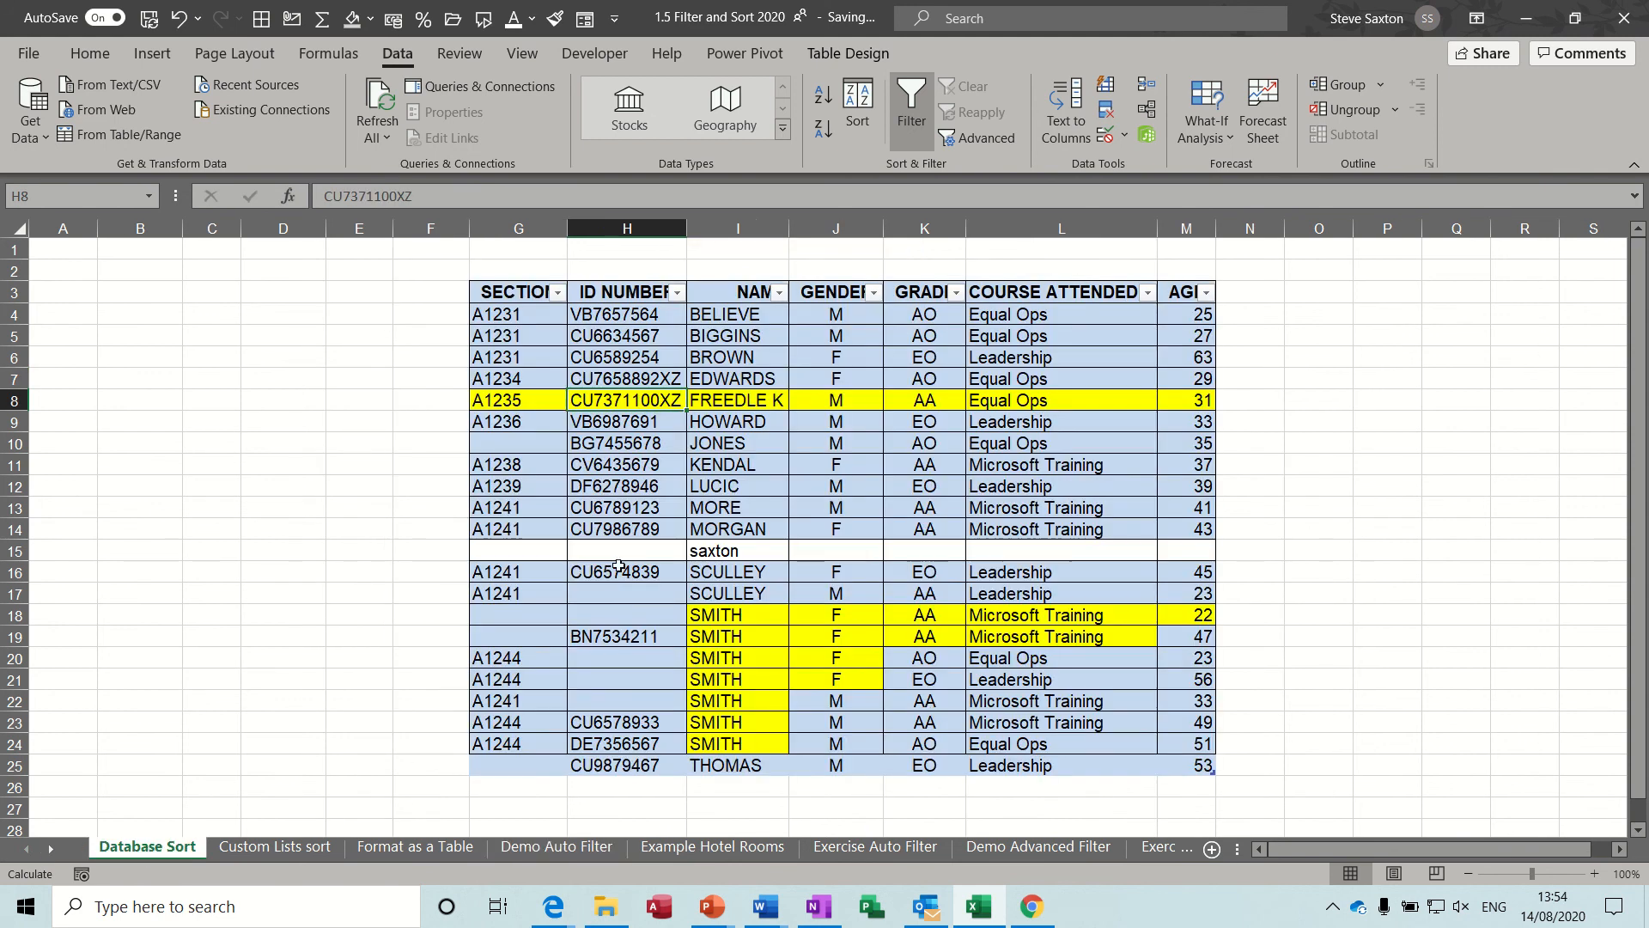
left_click(646, 489)
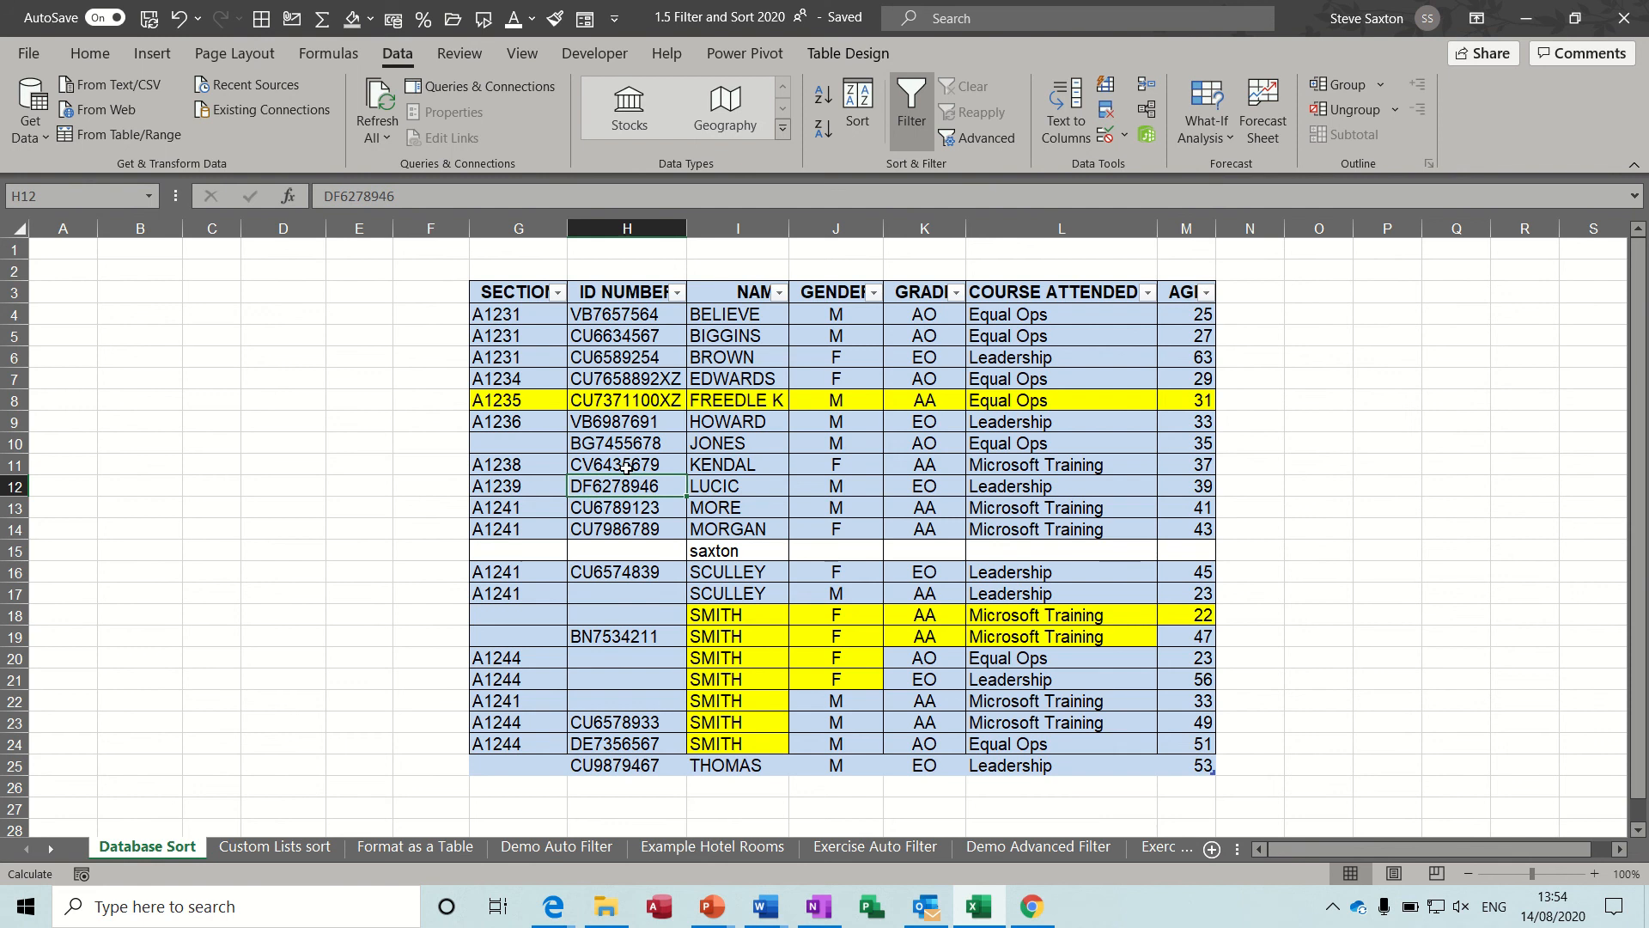
Open the print settings for the Database Sort sheet and set the page orientation to Landscape.
left_click(30, 54)
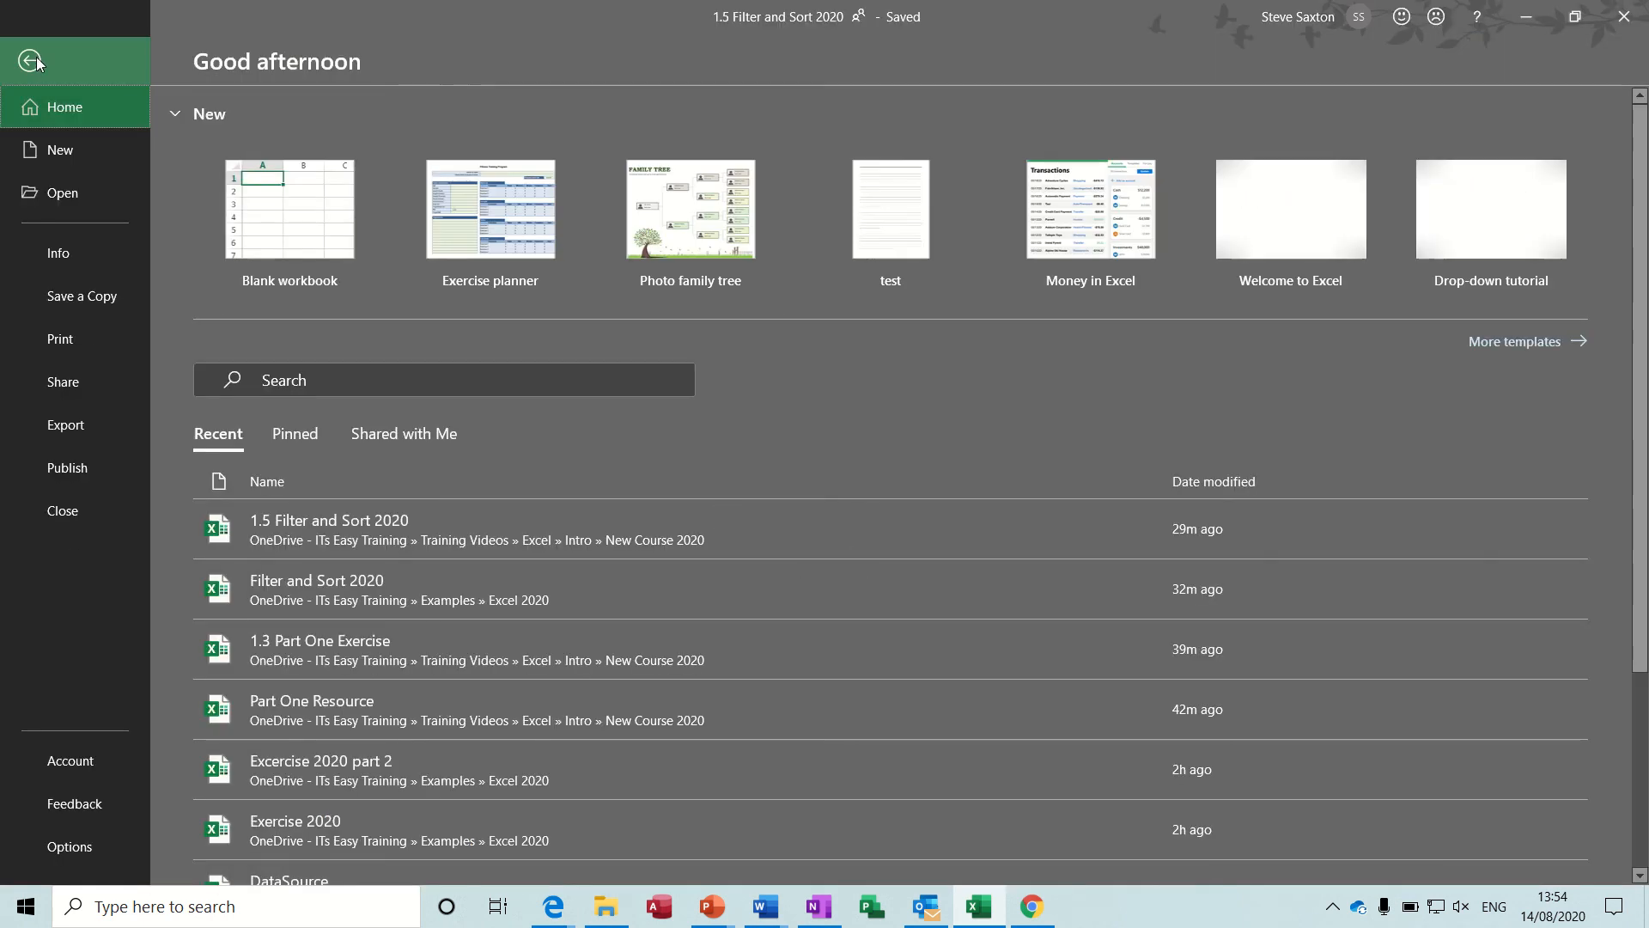
left_click(72, 338)
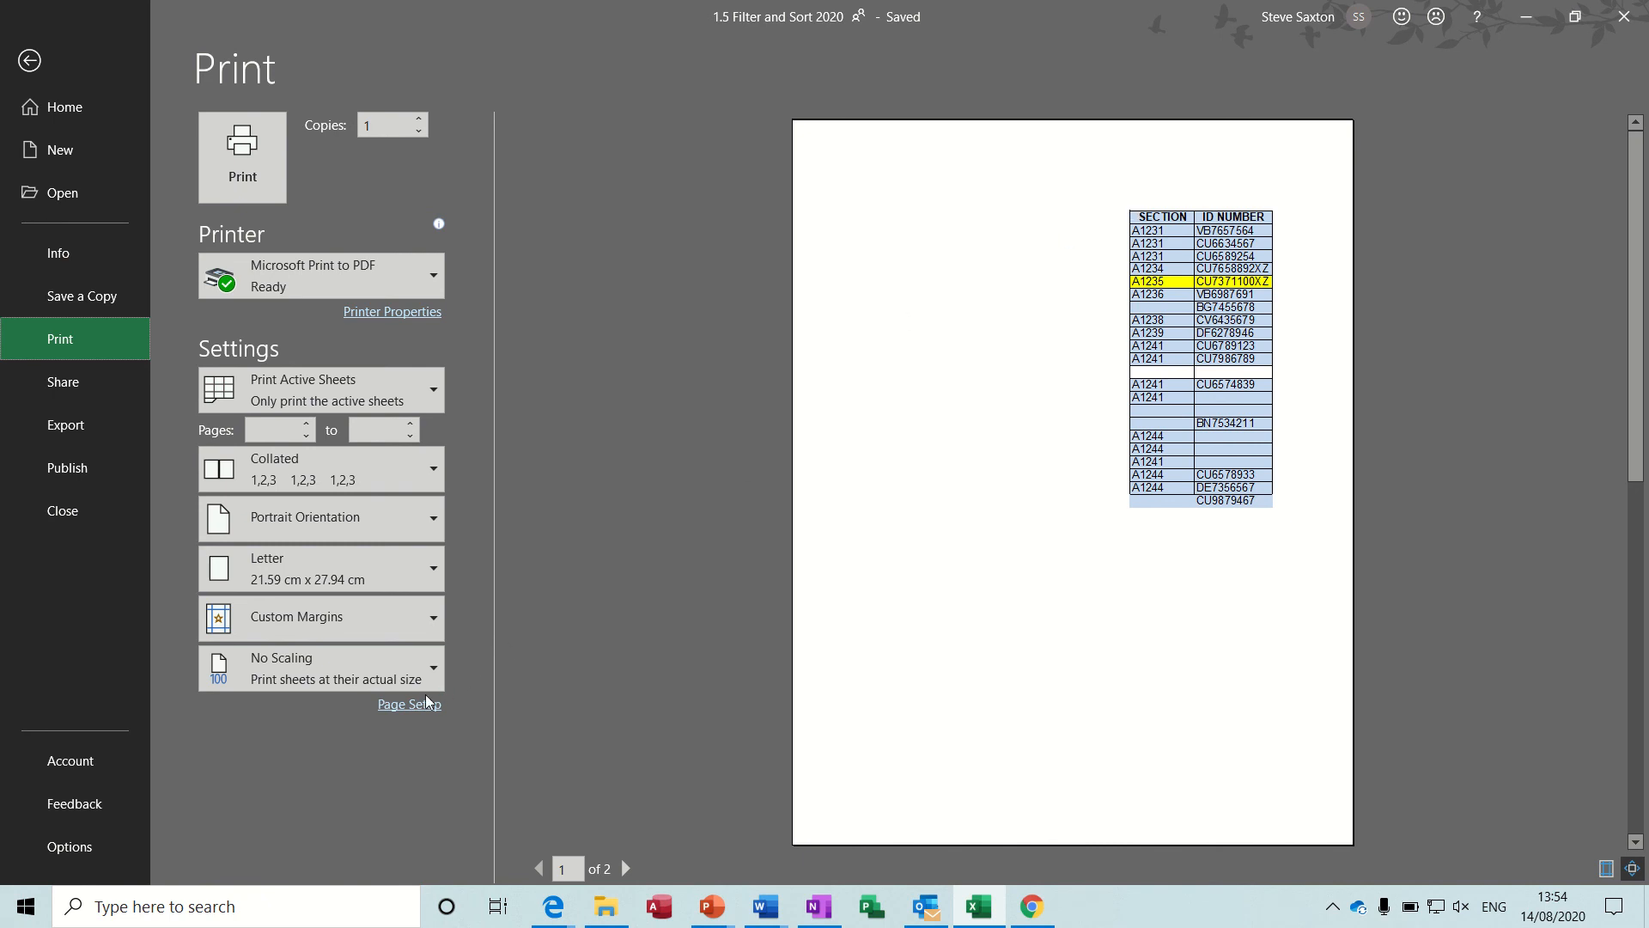
left_click(432, 522)
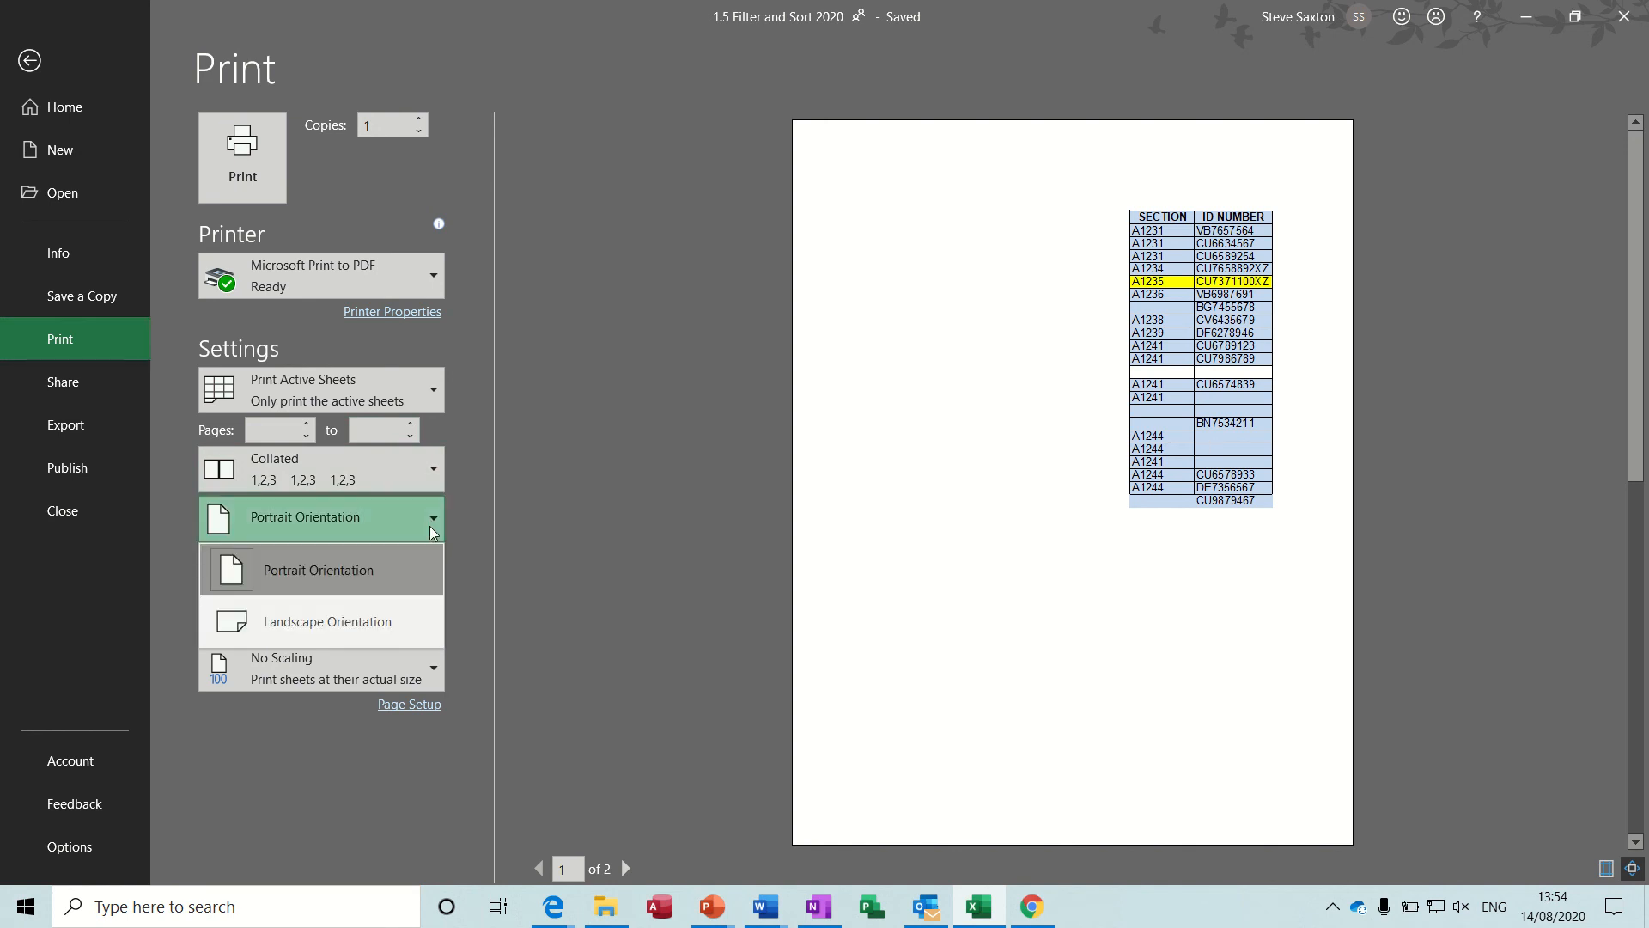
left_click(364, 620)
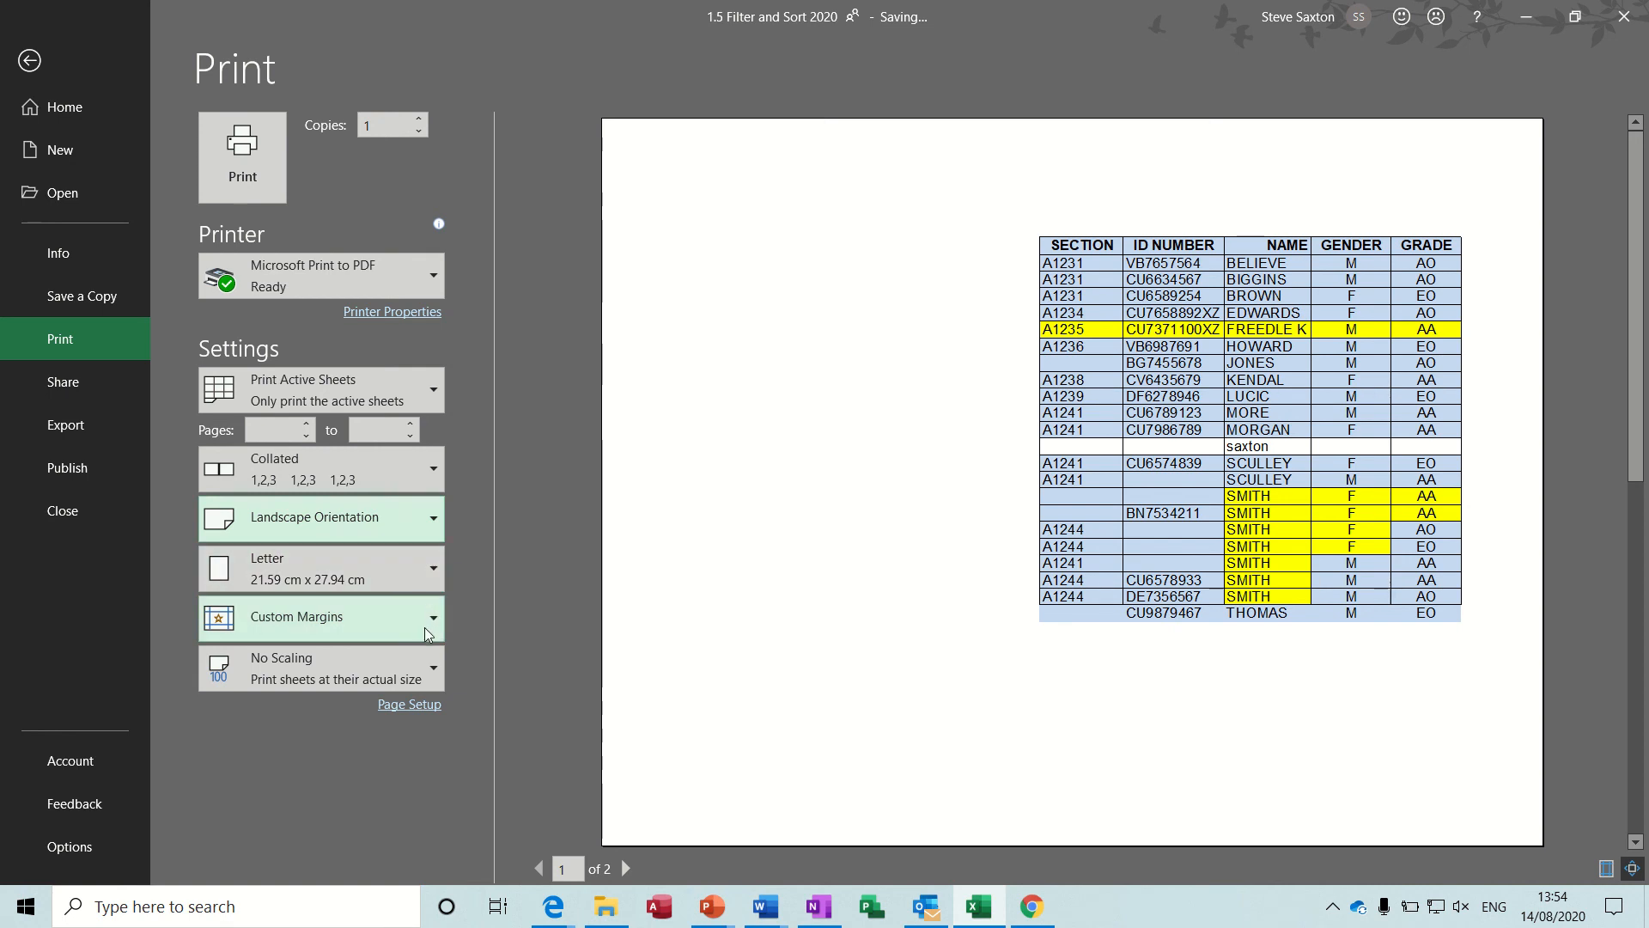
Set the page scaling of the Database Sort sheet to fit 1 page wide by 1 page tall.
left_click(408, 706)
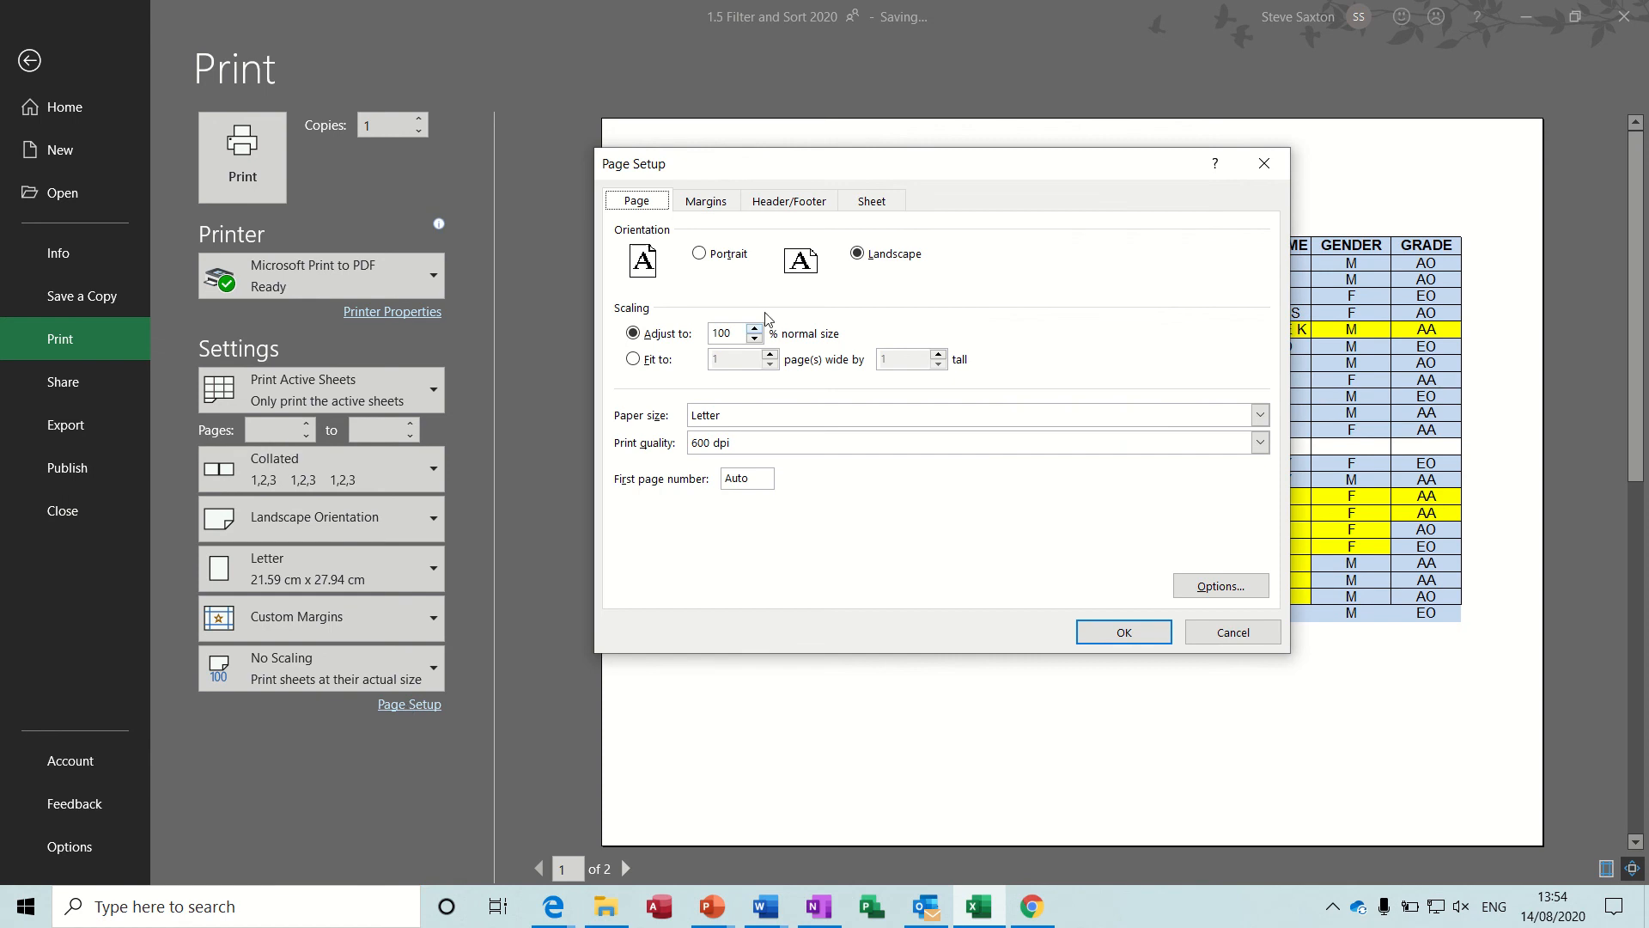
left_click_drag(918, 177, 667, 313)
left_click(380, 506)
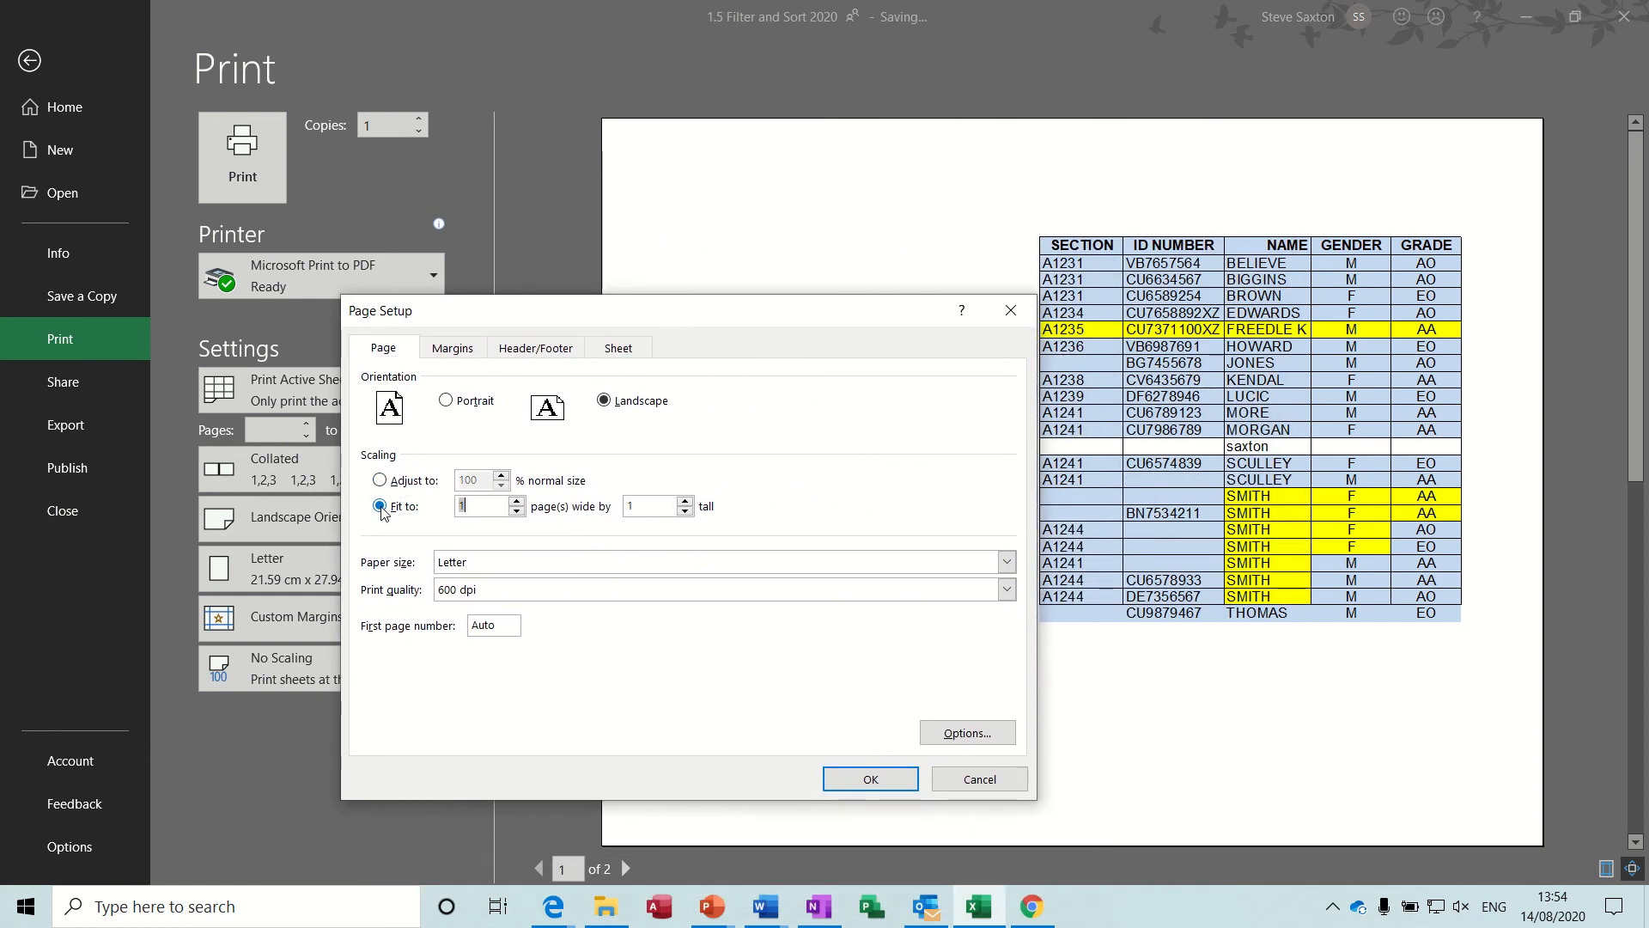
left_click(873, 775)
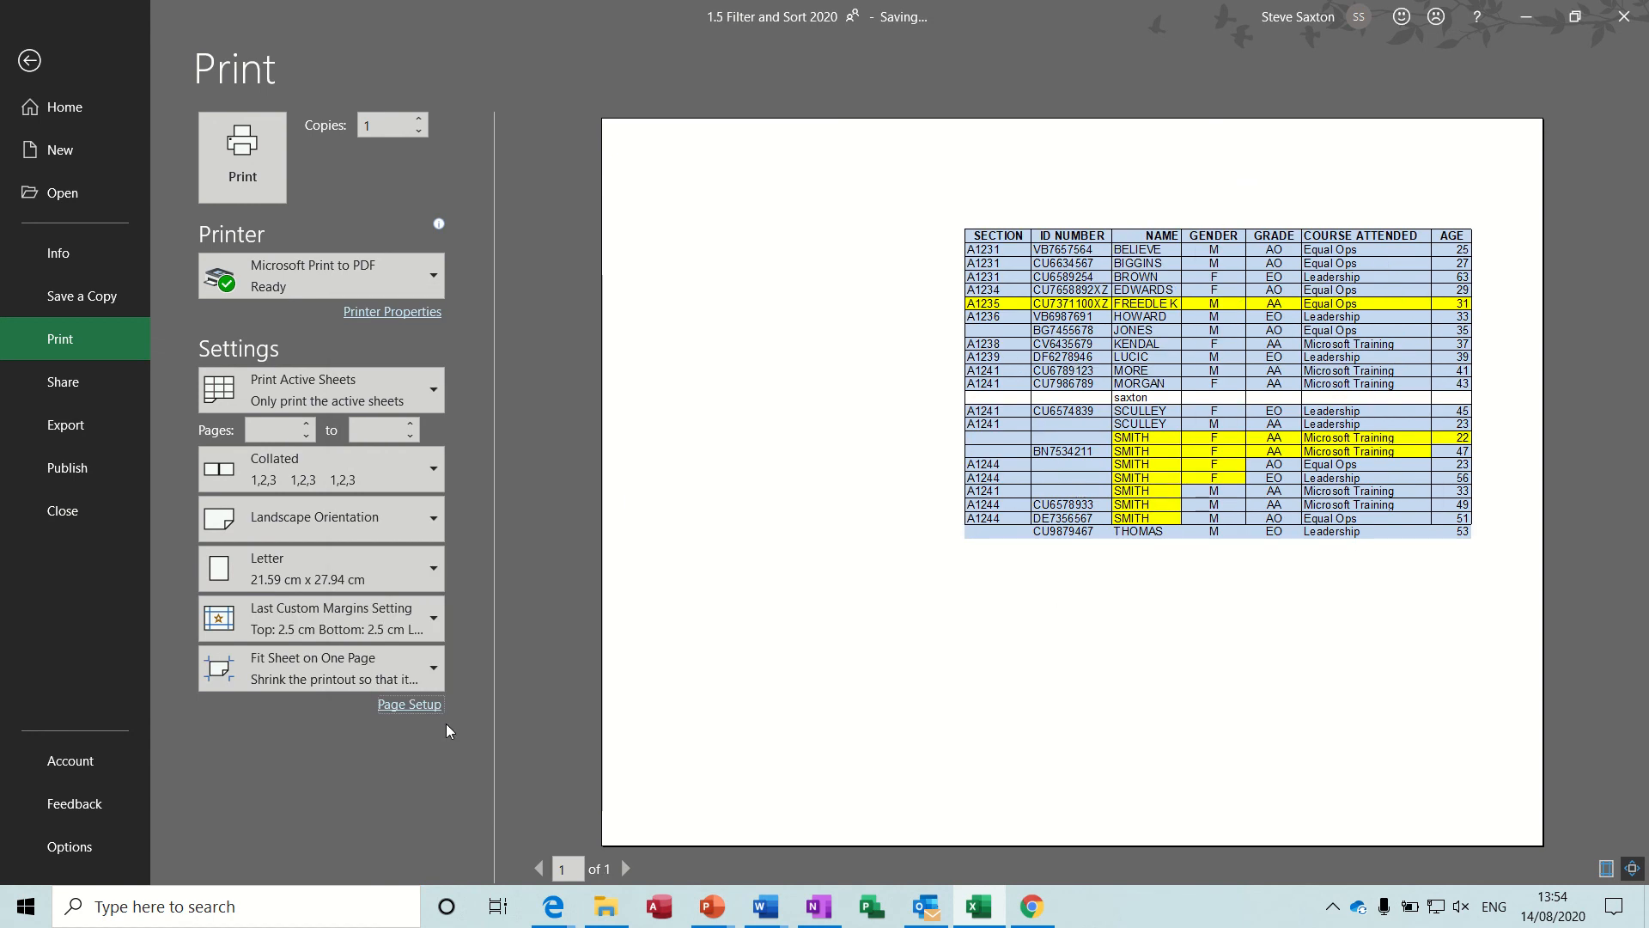
Center the printout both horizontally and vertically on the page.
left_click(409, 706)
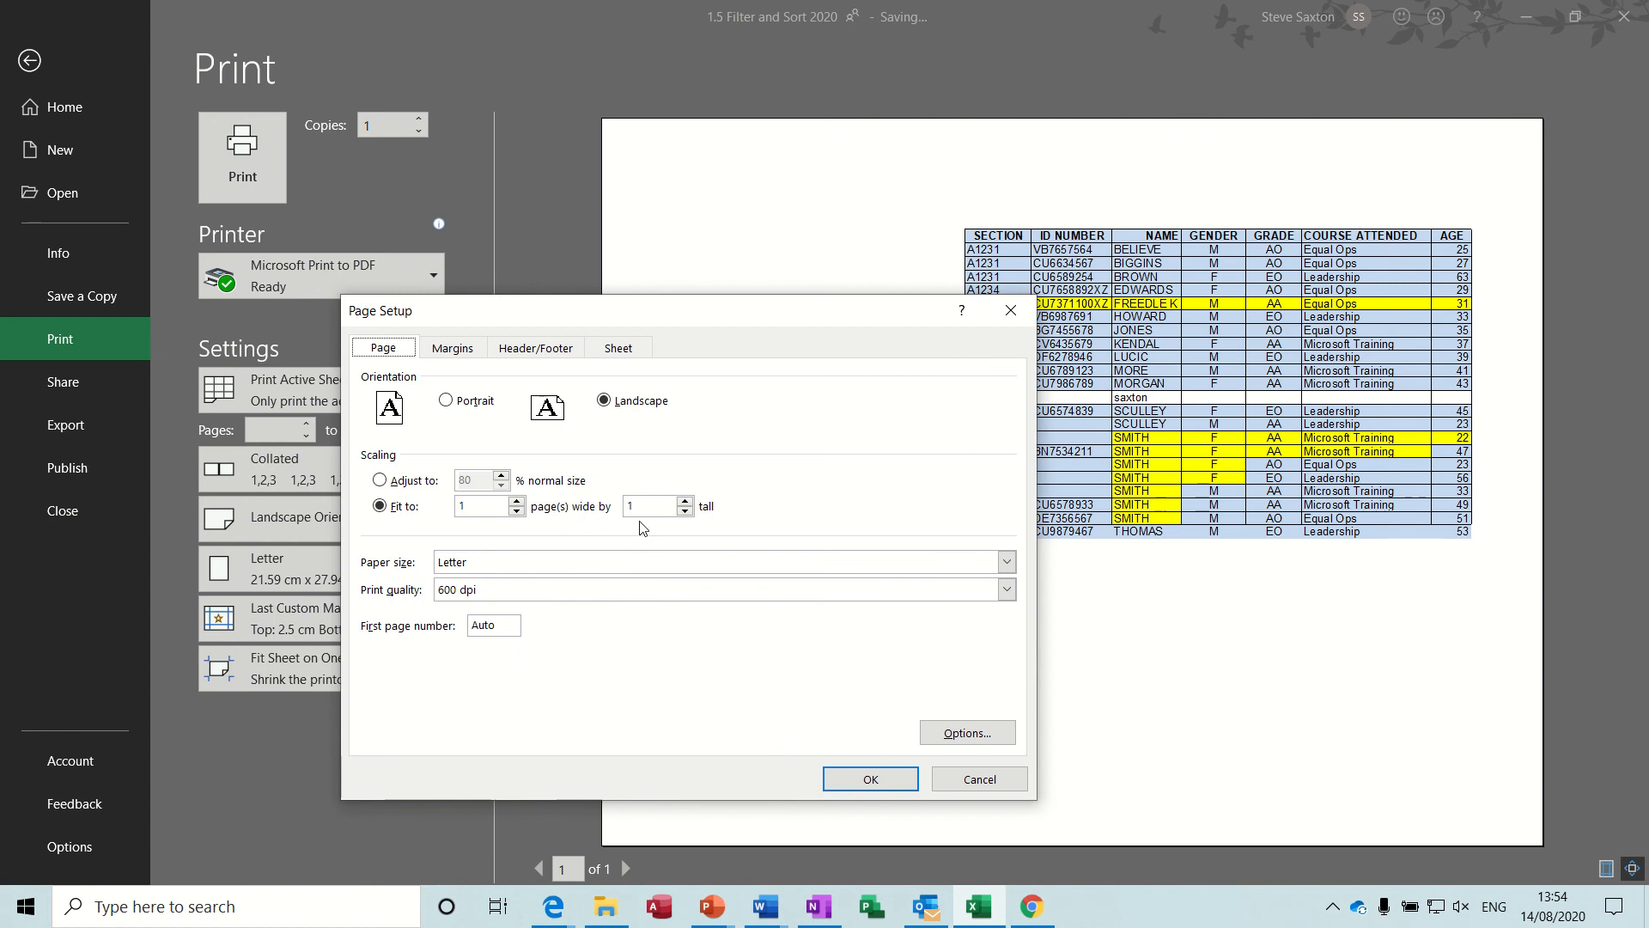
left_click(453, 348)
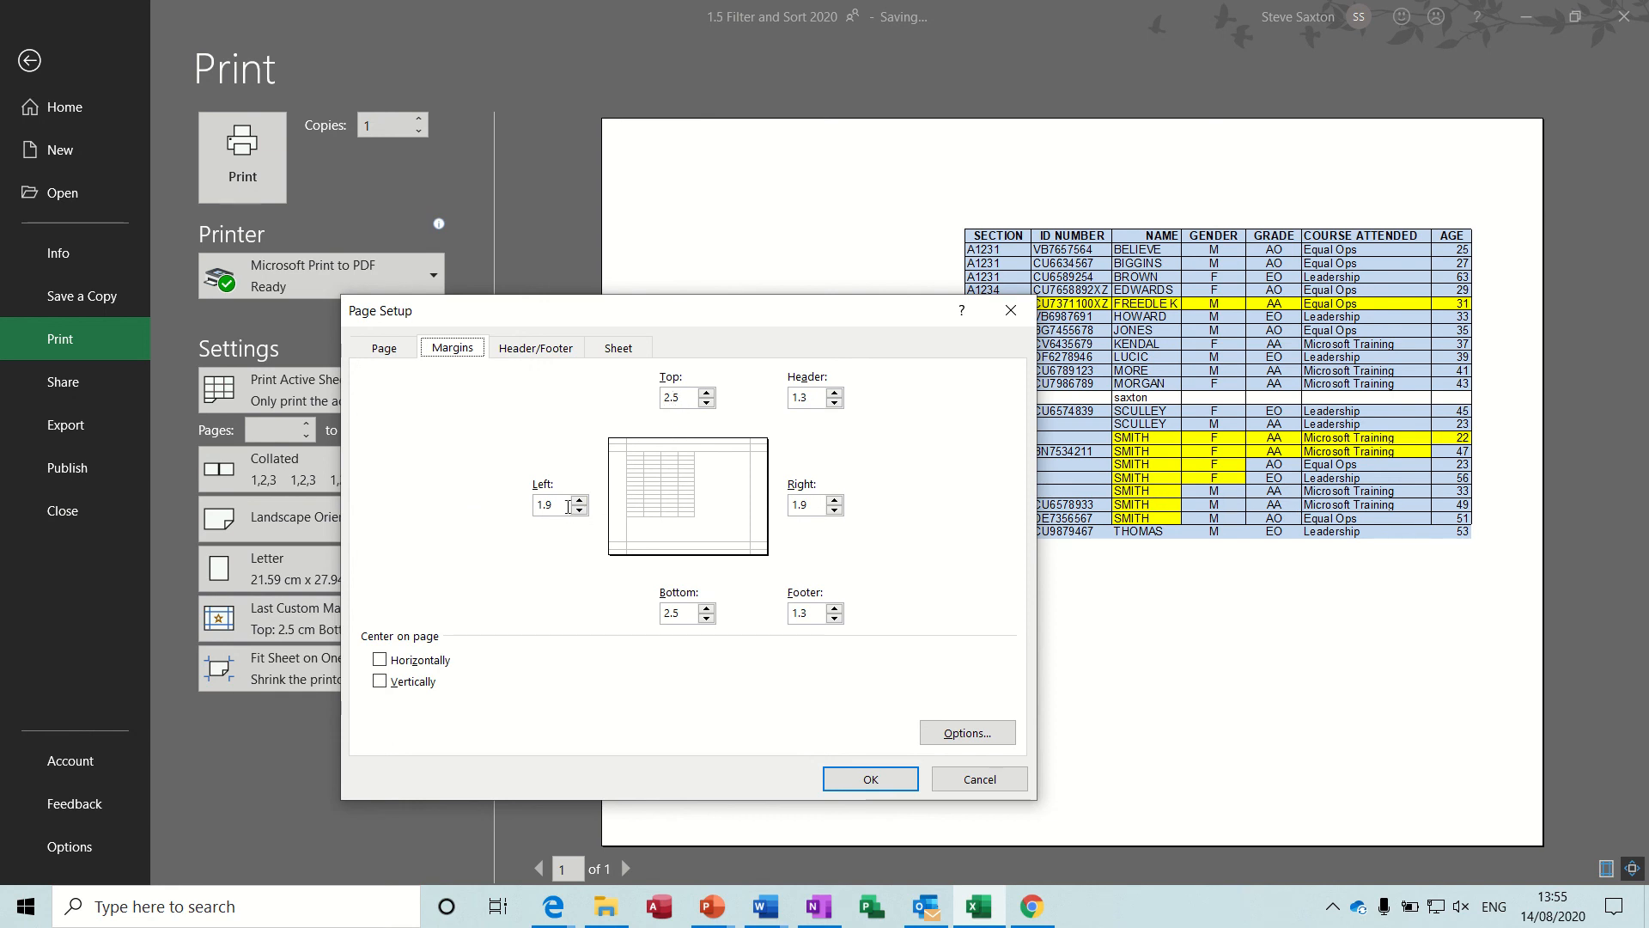
left_click(380, 663)
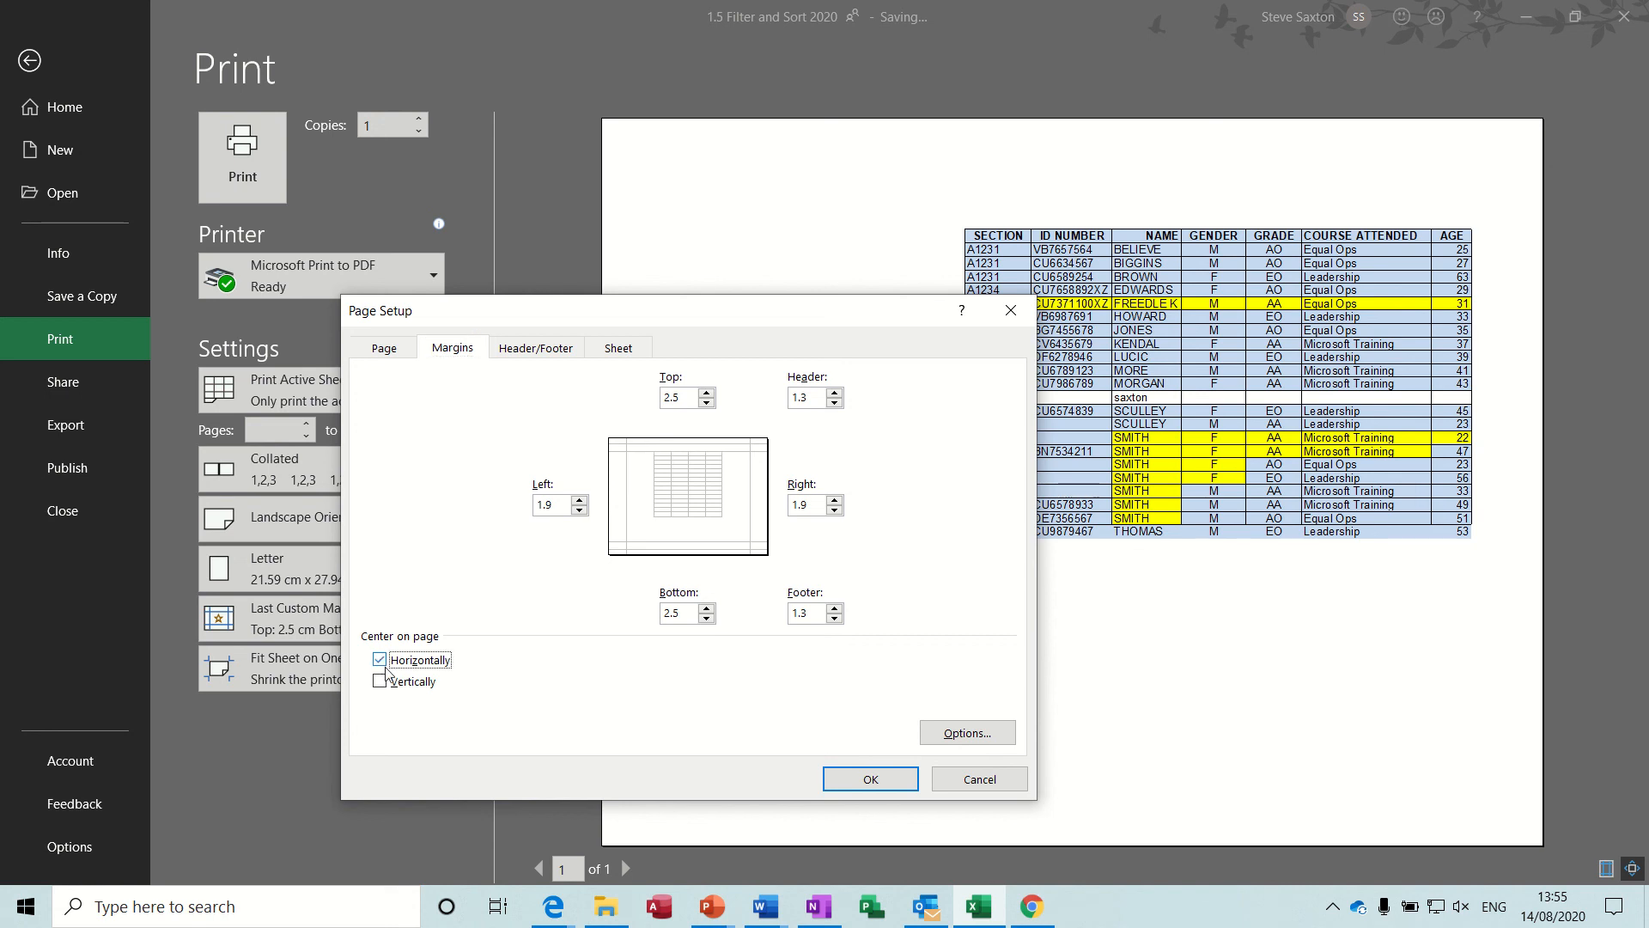
left_click(379, 685)
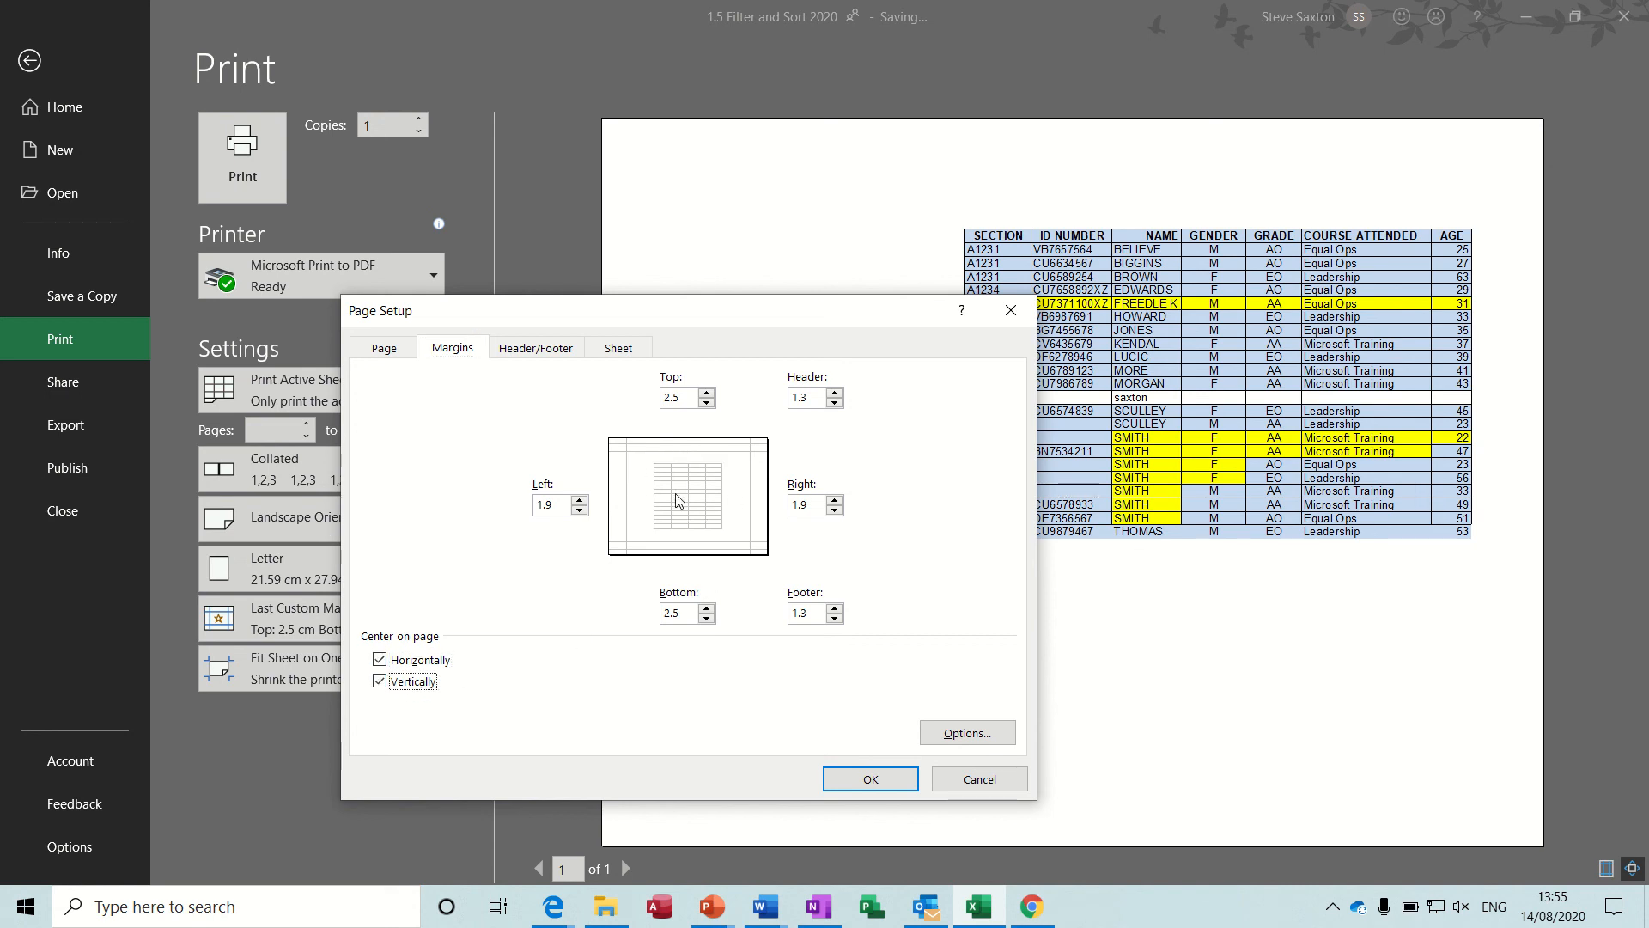
left_click(865, 778)
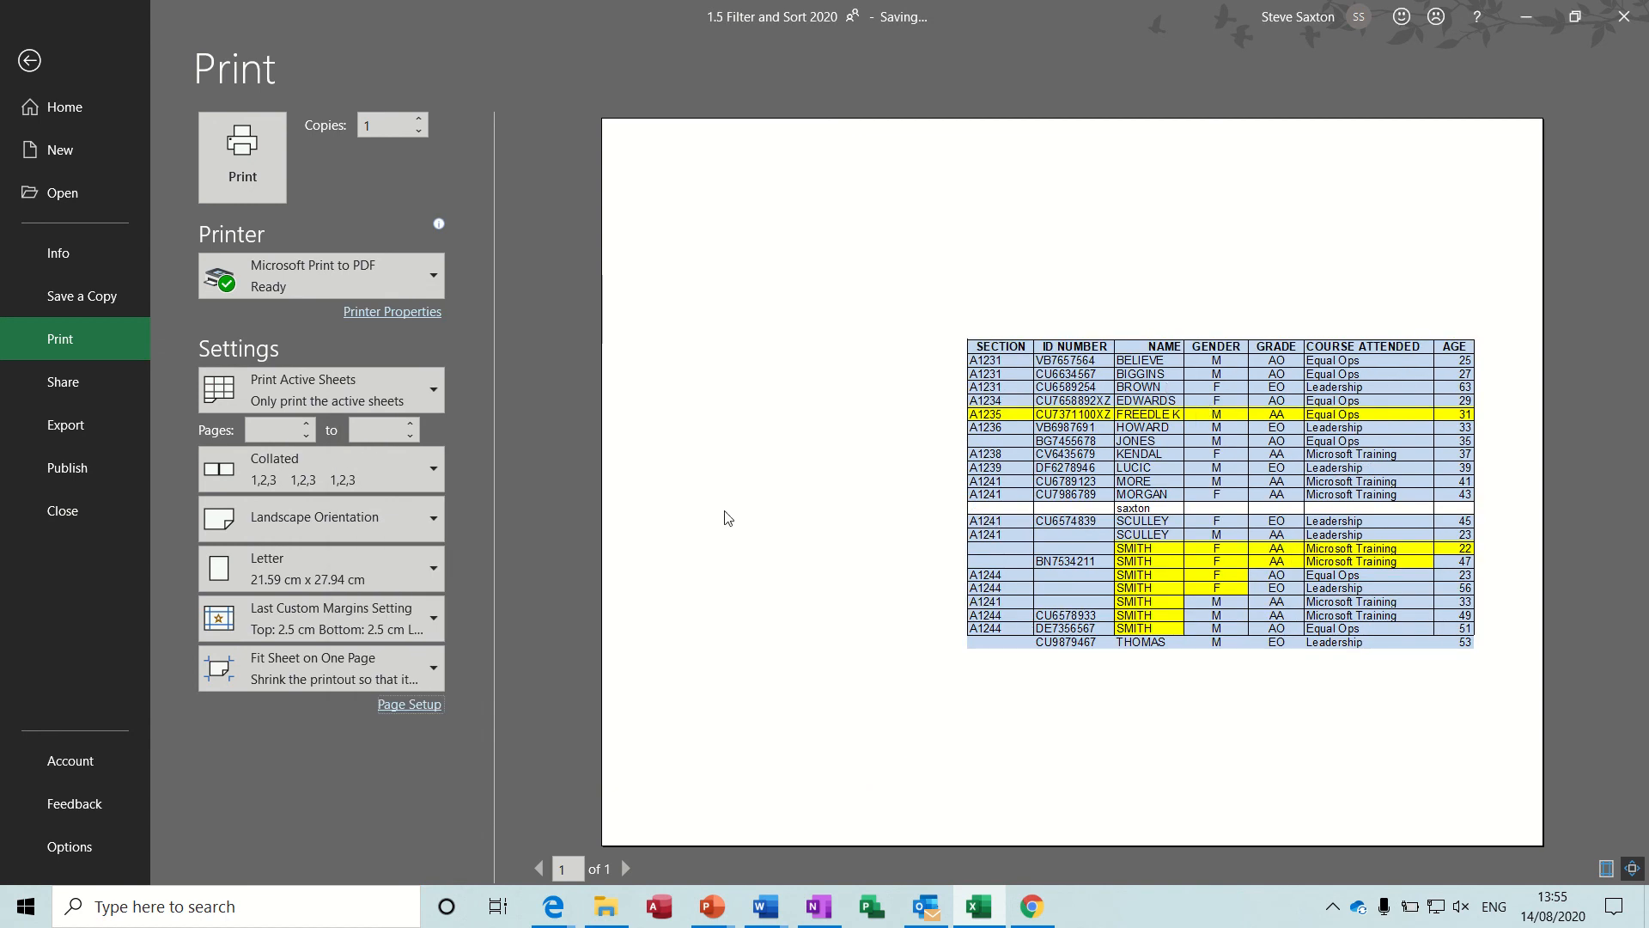
Create a custom header with the author's first name at left, the date and time codes in the center, and the file name code at right.
left_click(416, 708)
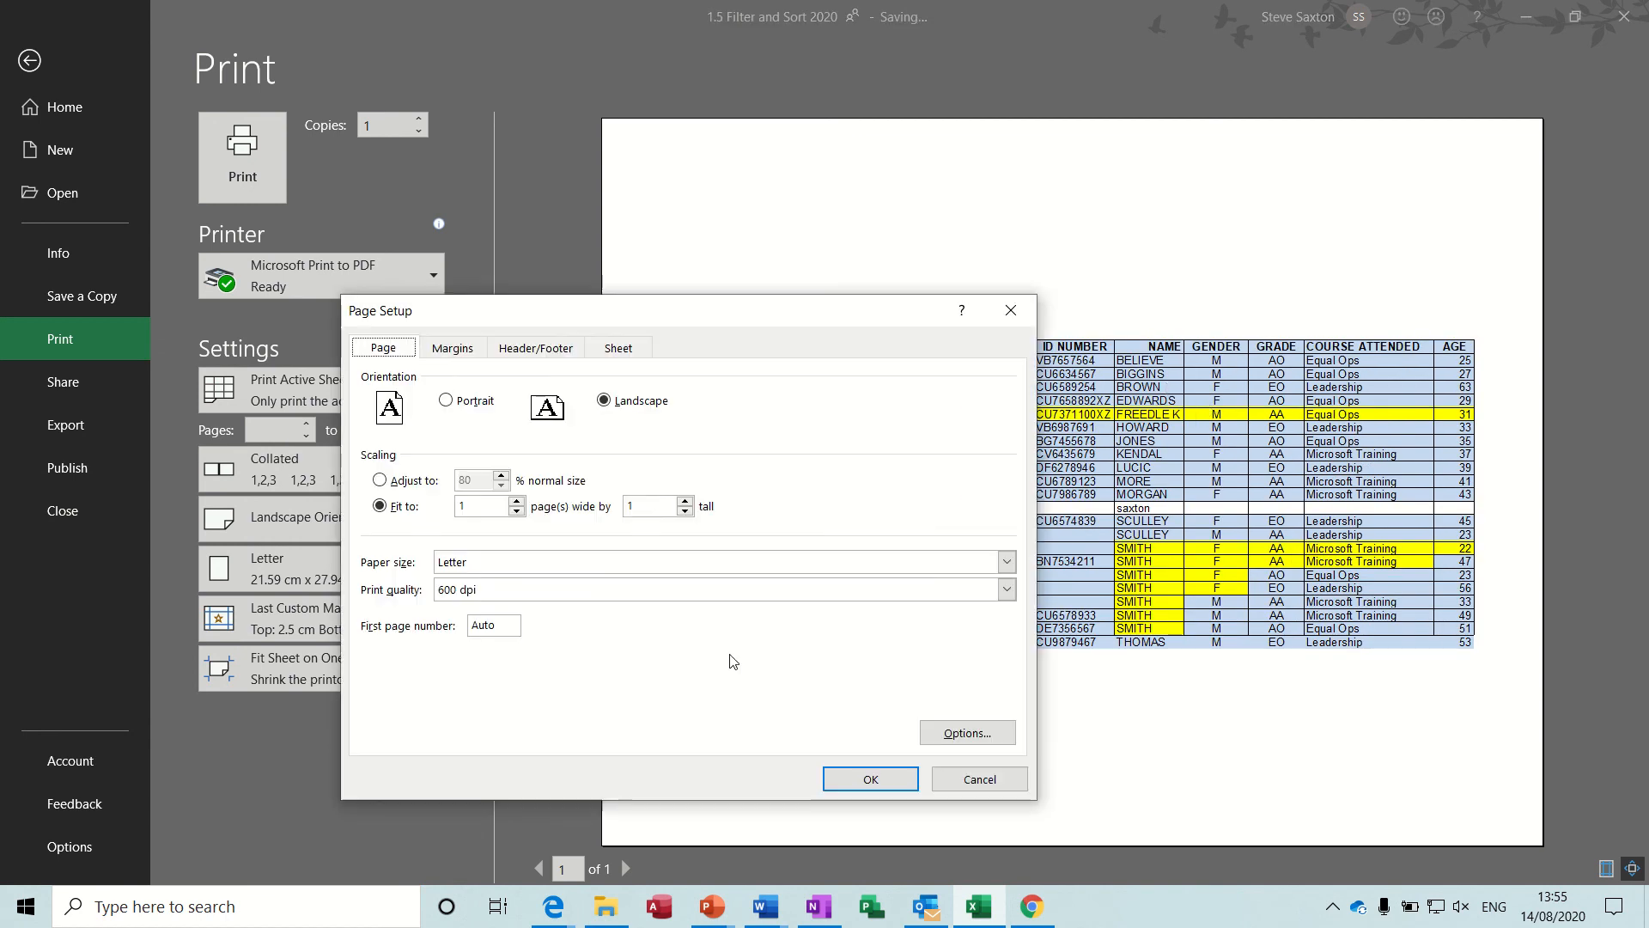
left_click(456, 352)
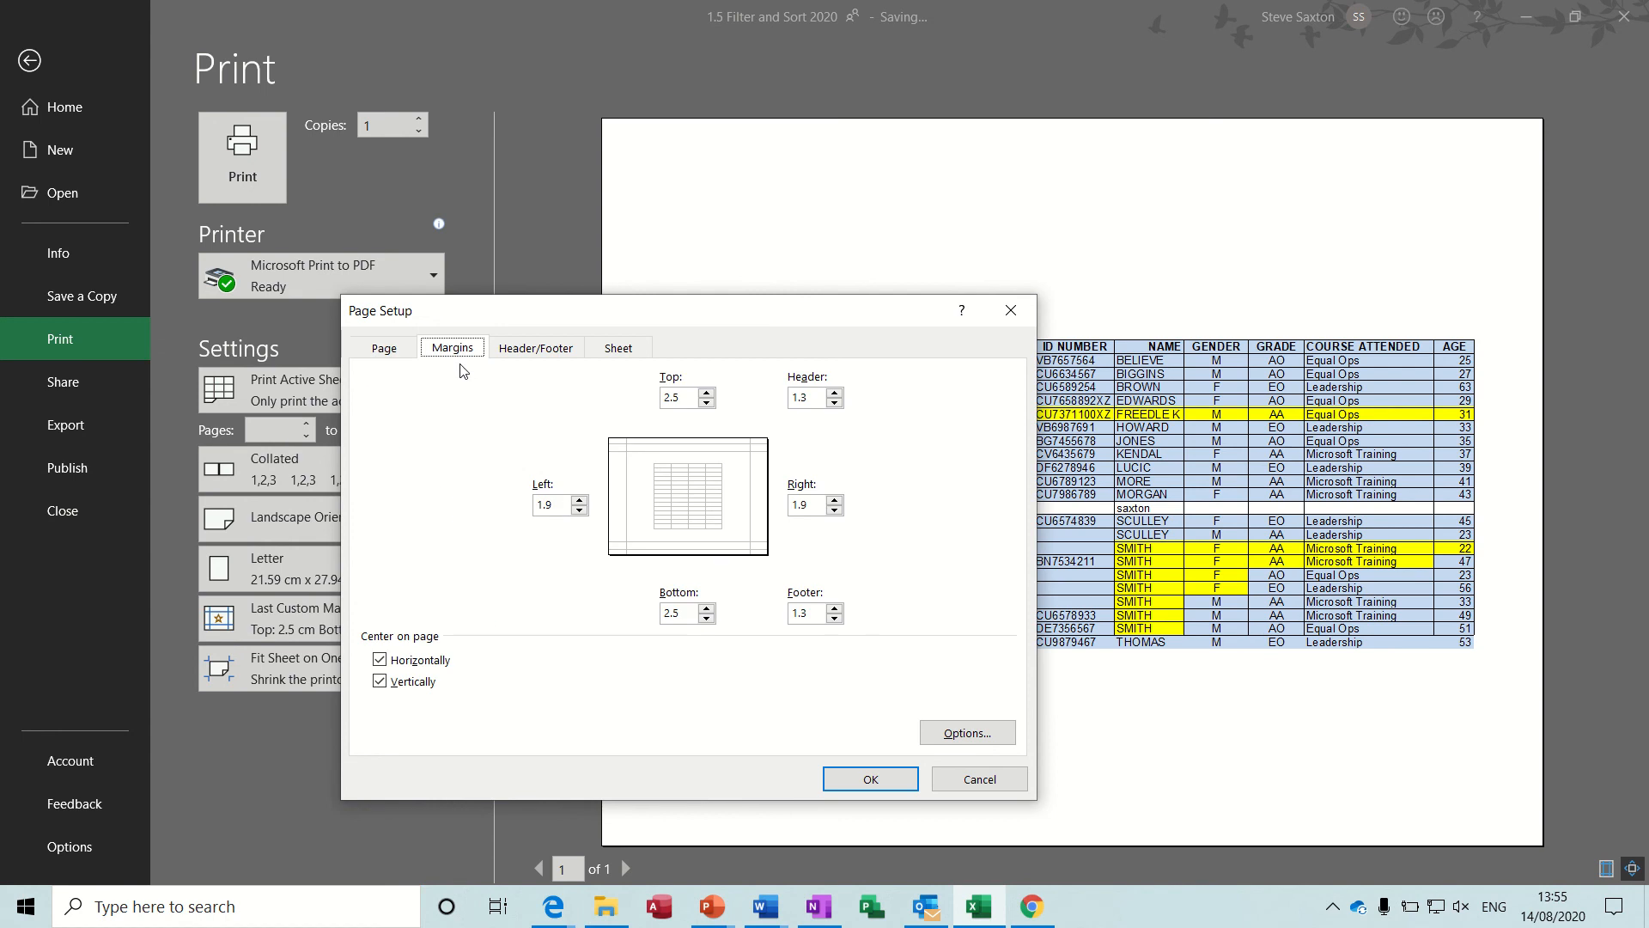
left_click(535, 349)
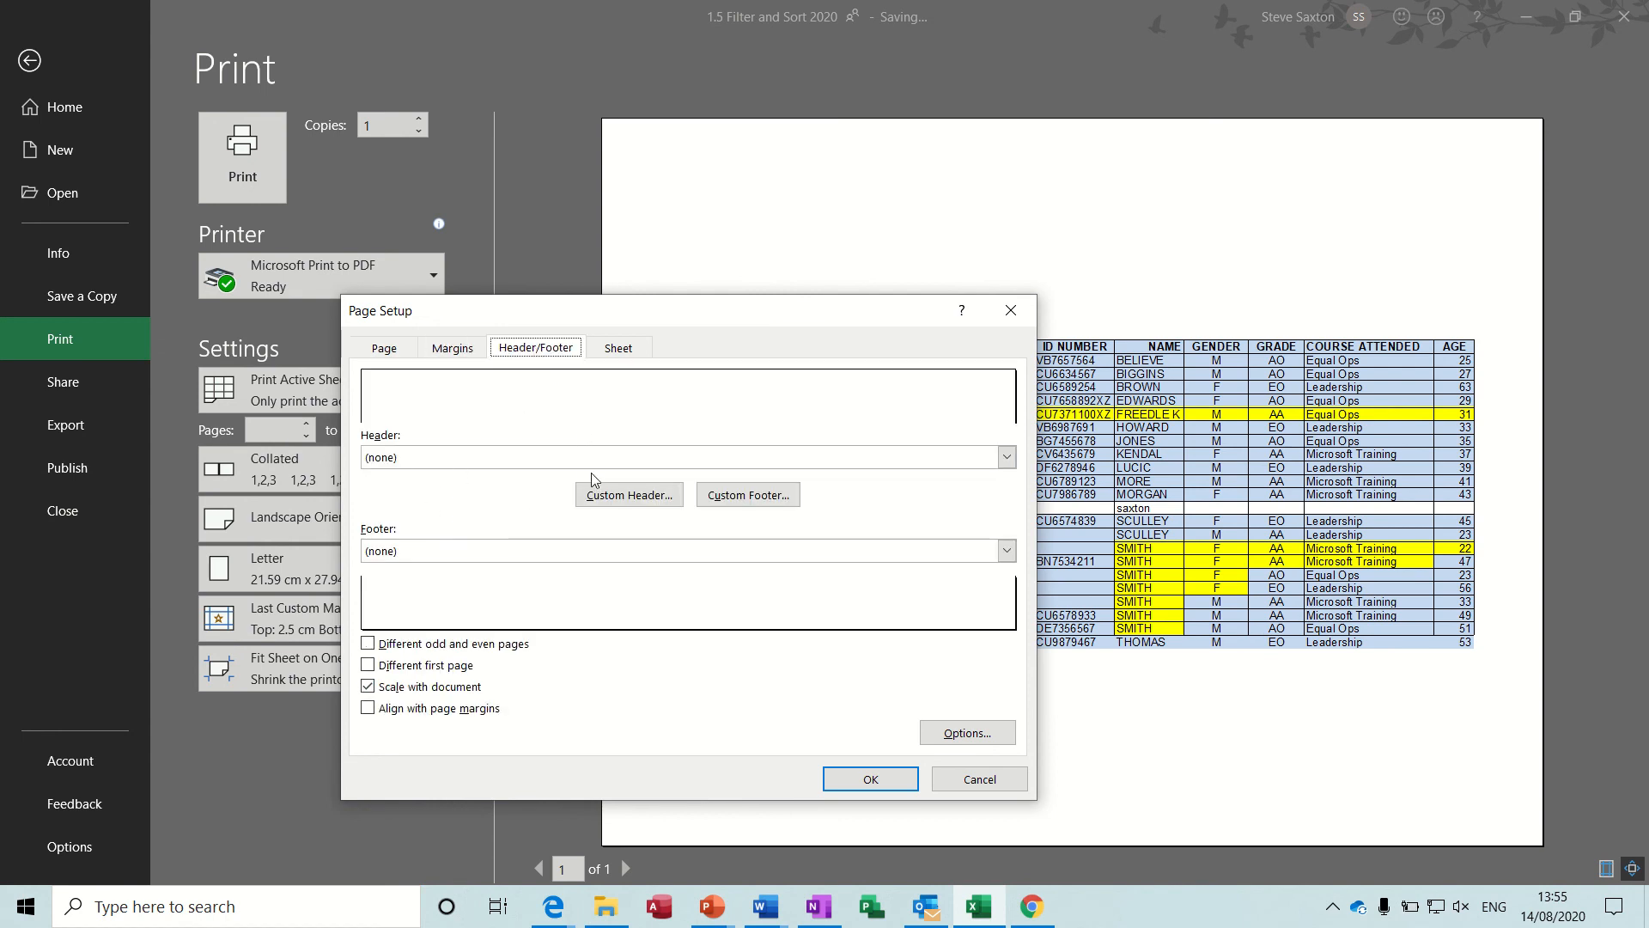
left_click(629, 496)
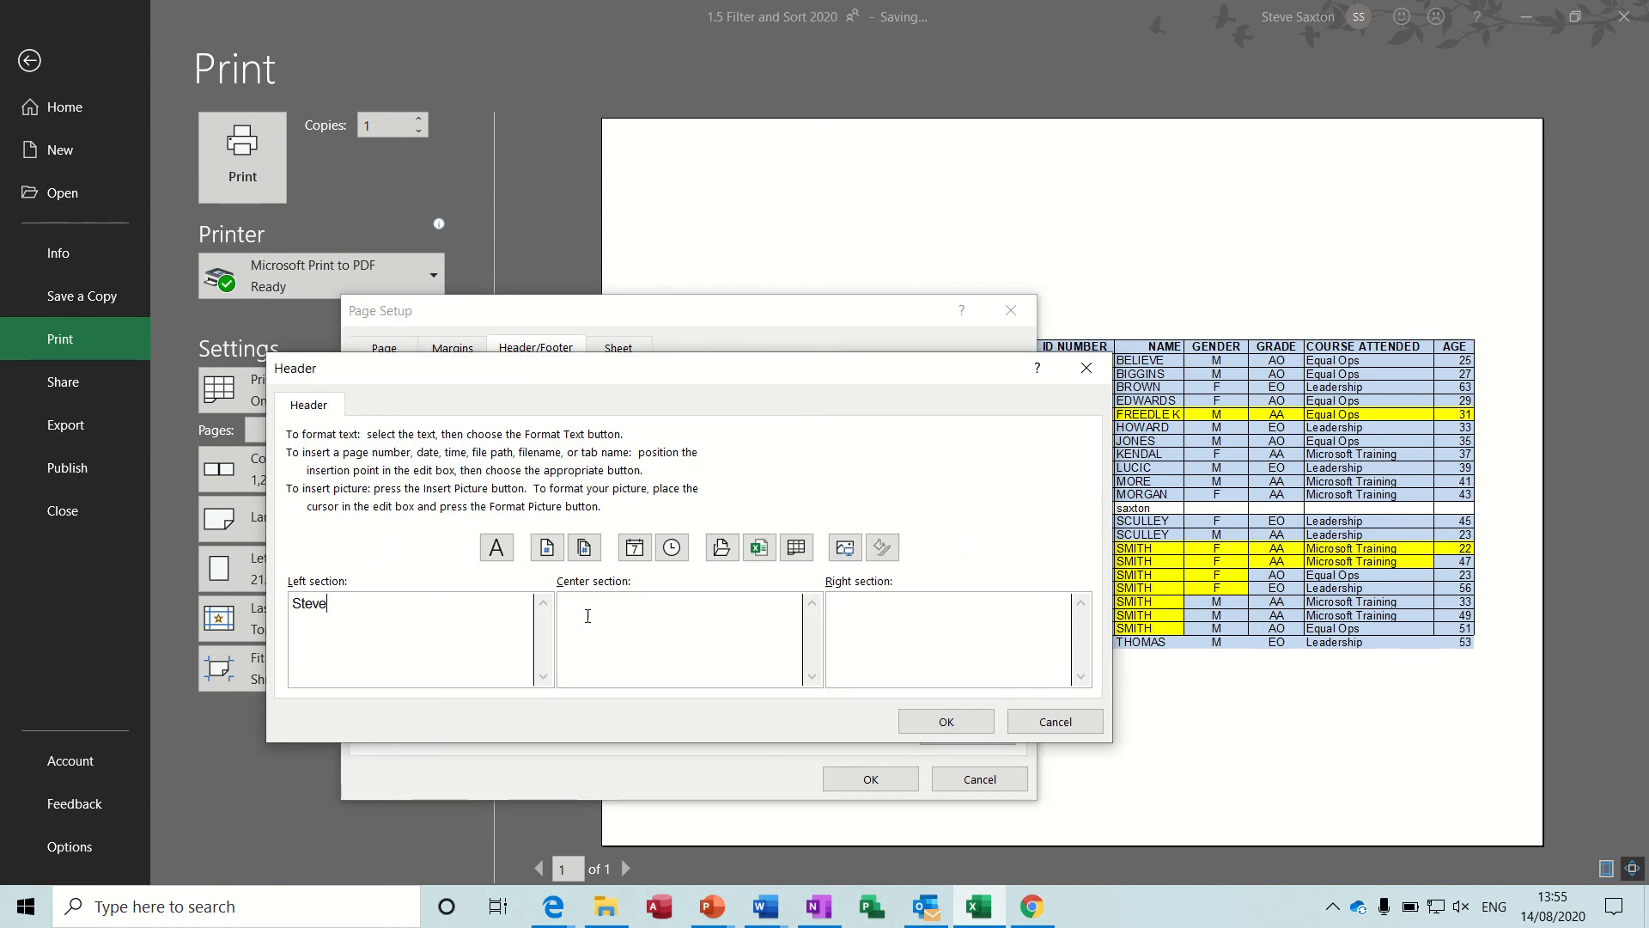
left_click(653, 601)
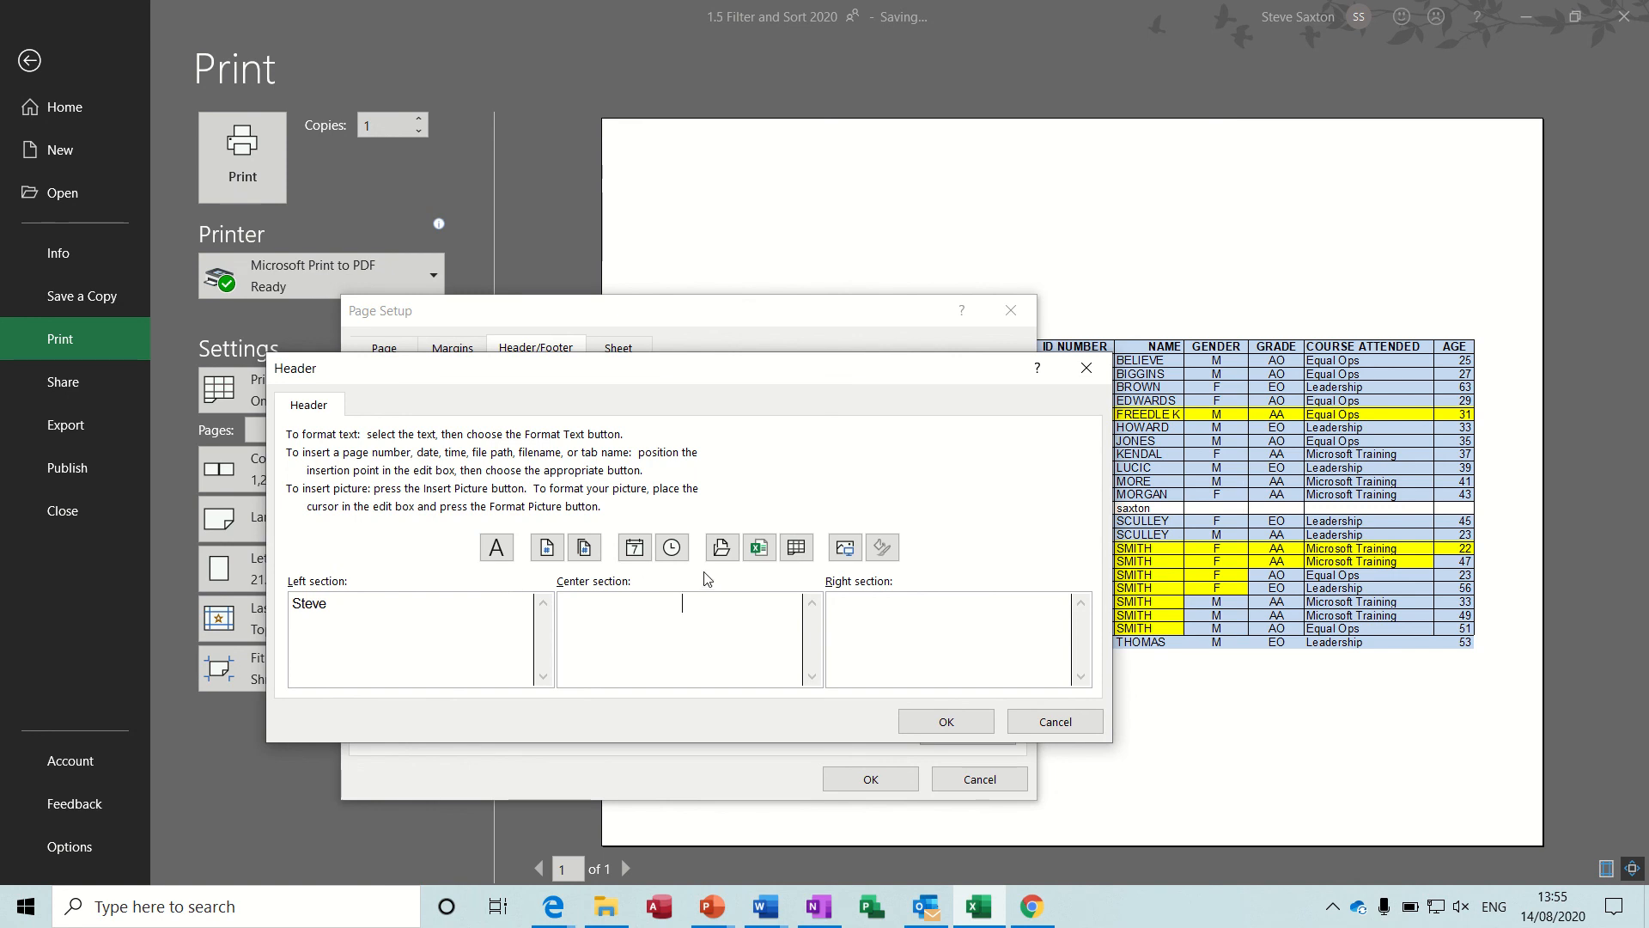
left_click(636, 550)
left_click(675, 550)
left_click(758, 550)
left_click(928, 720)
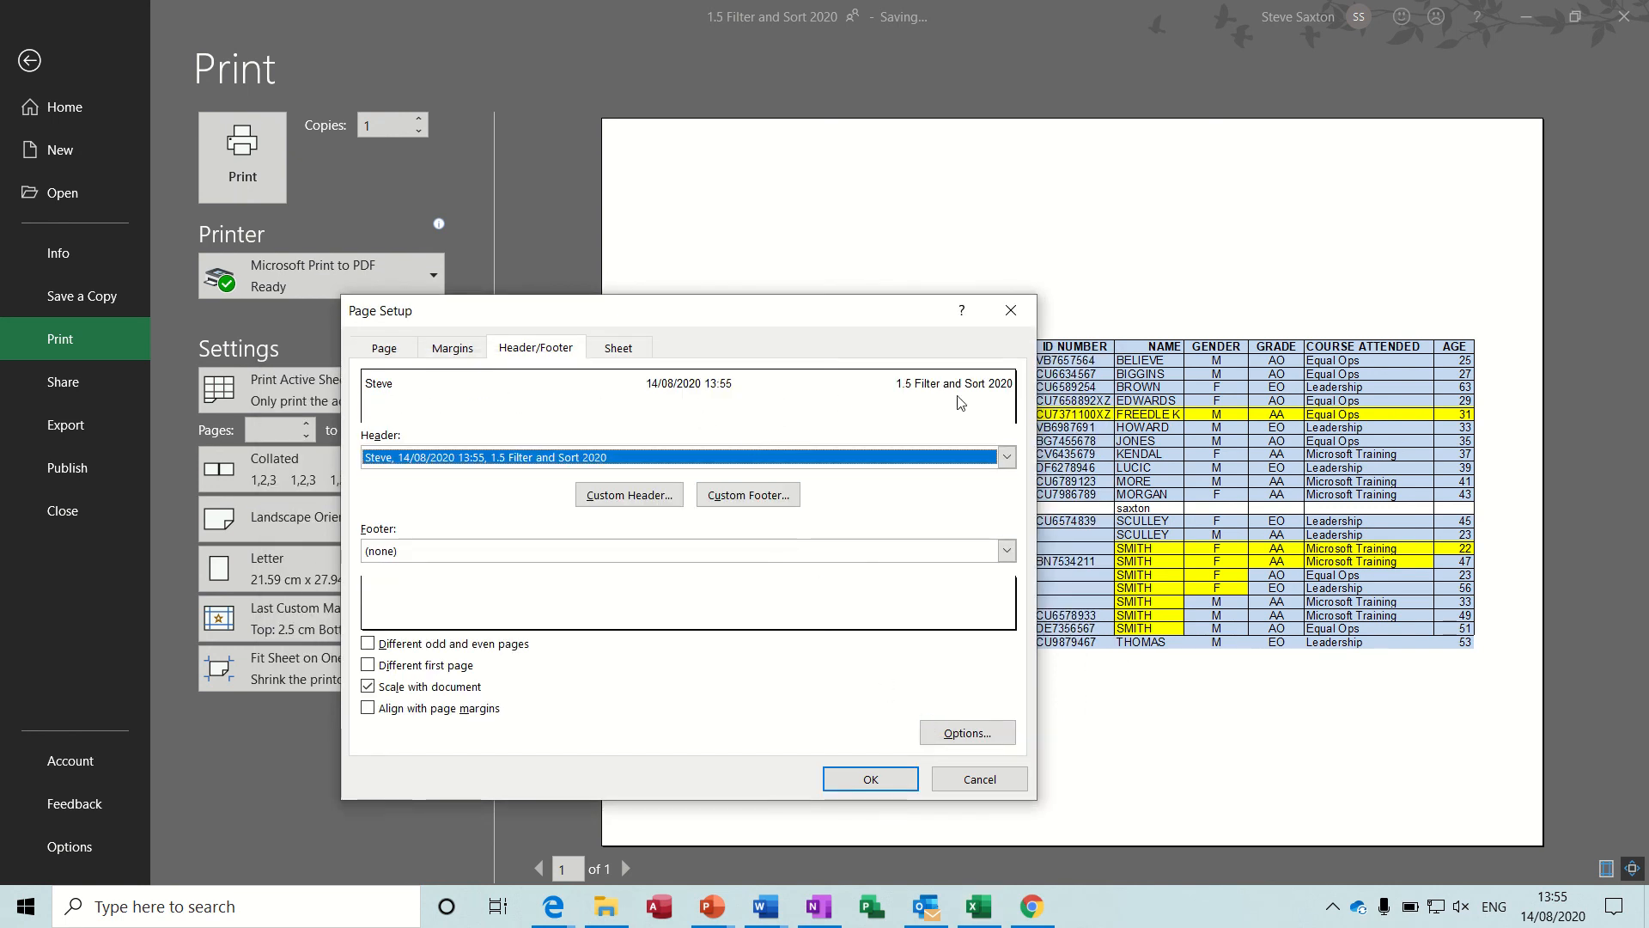
Create a custom footer reading "&[Page] of &[Pages]" in the center section and apply the page setup.
left_click(749, 498)
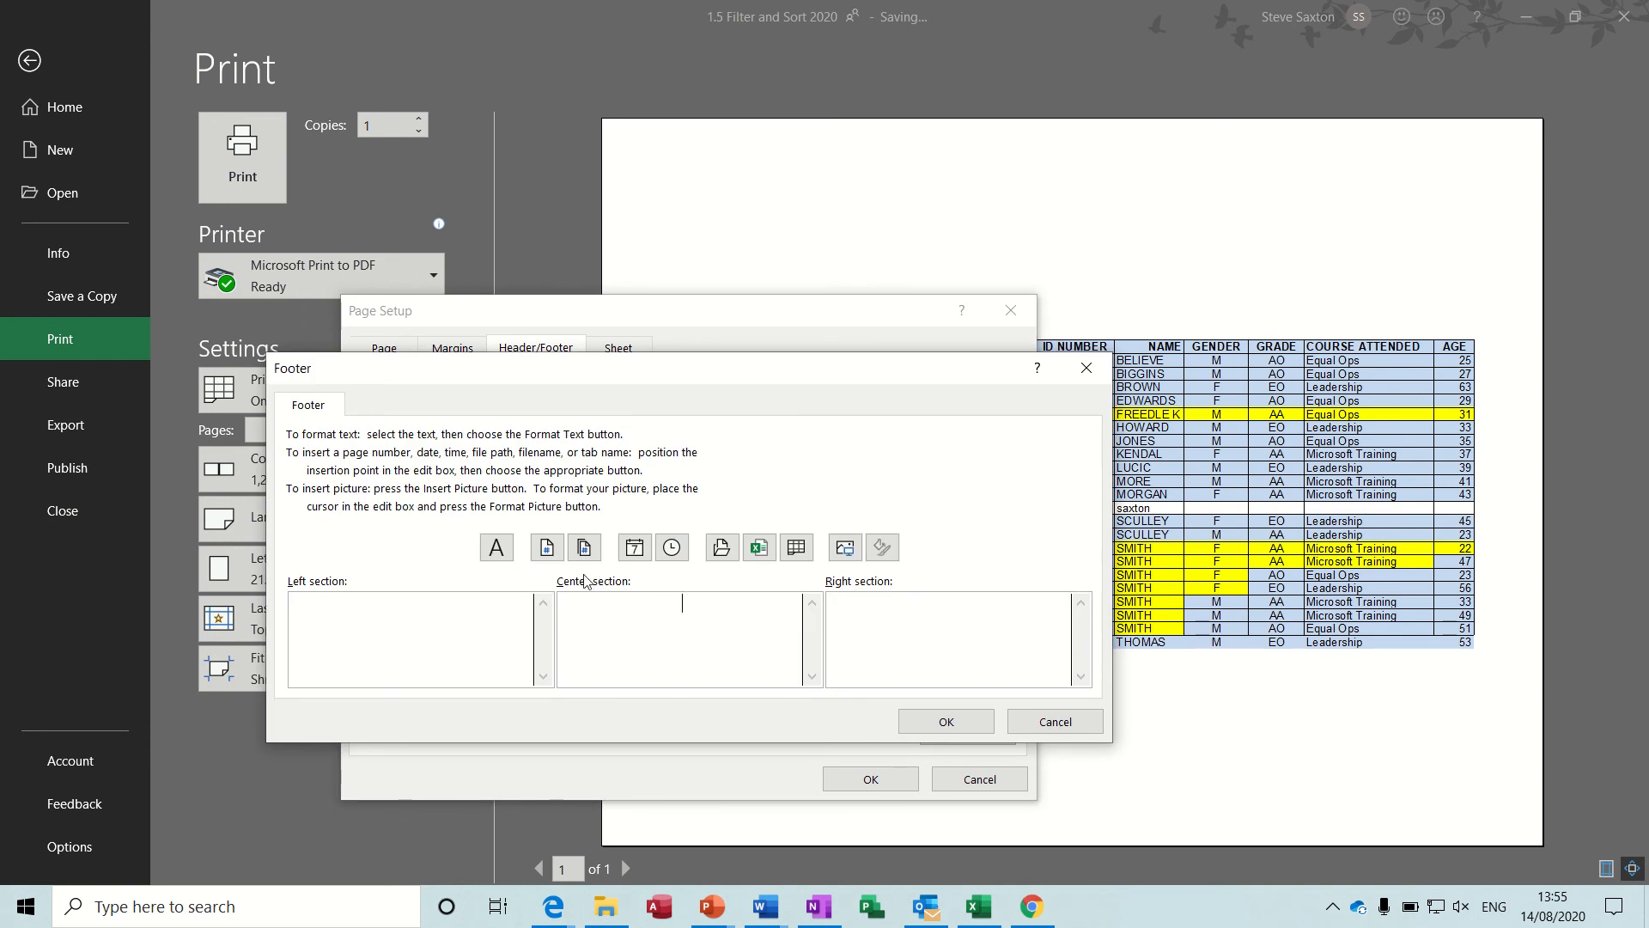
left_click(546, 547)
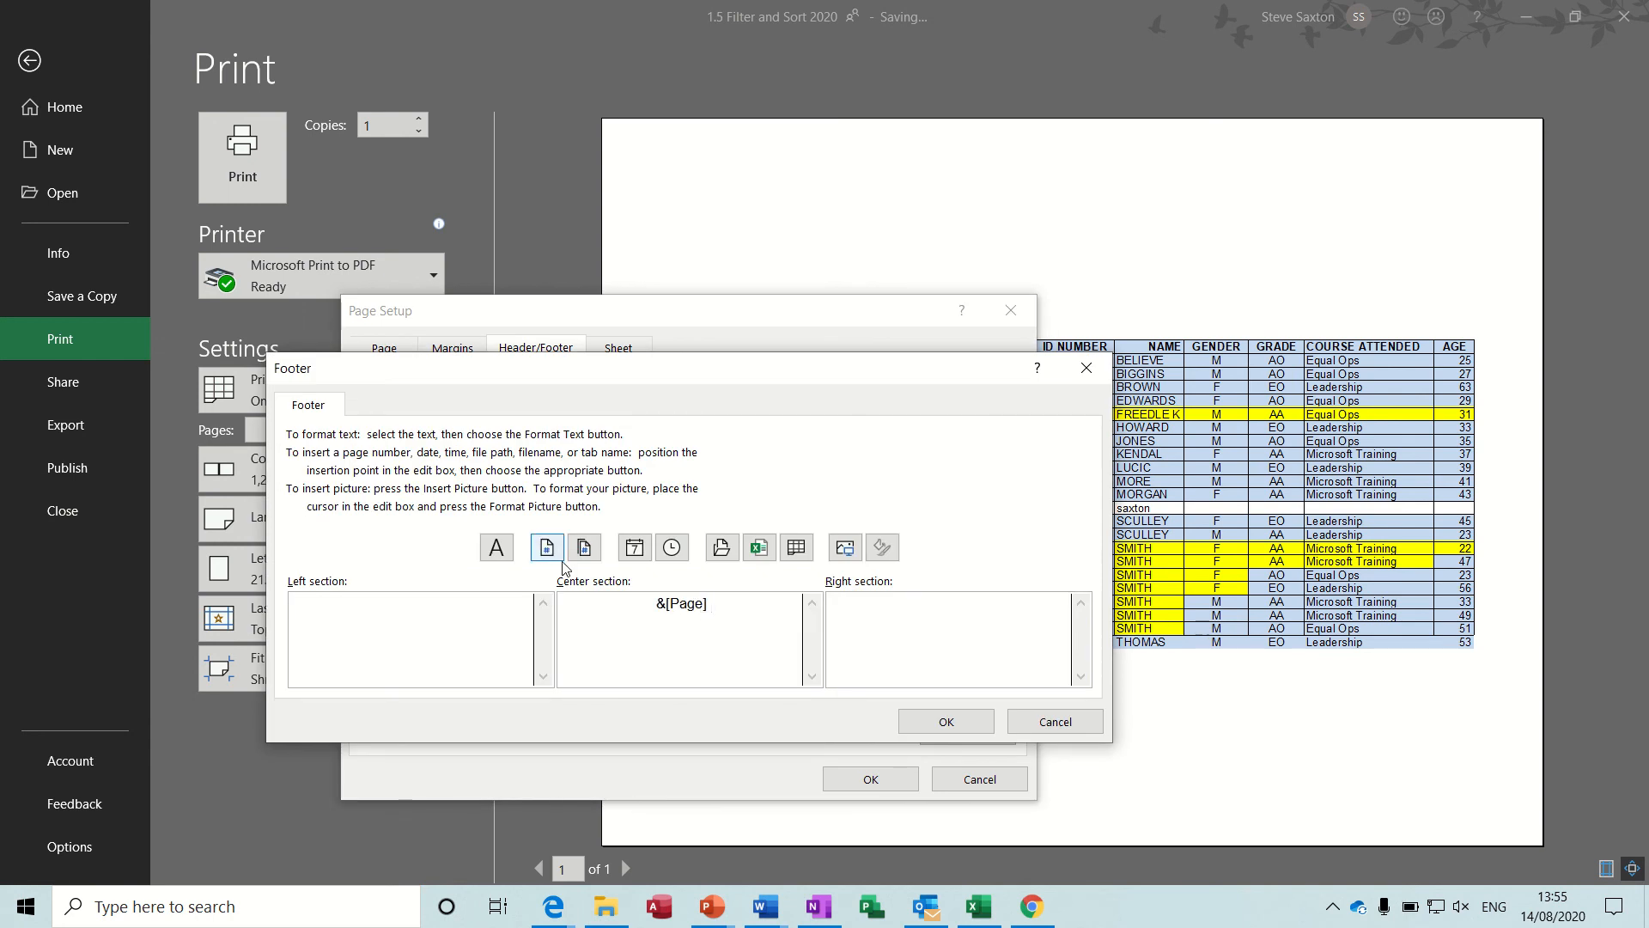
type("of")
left_click(584, 547)
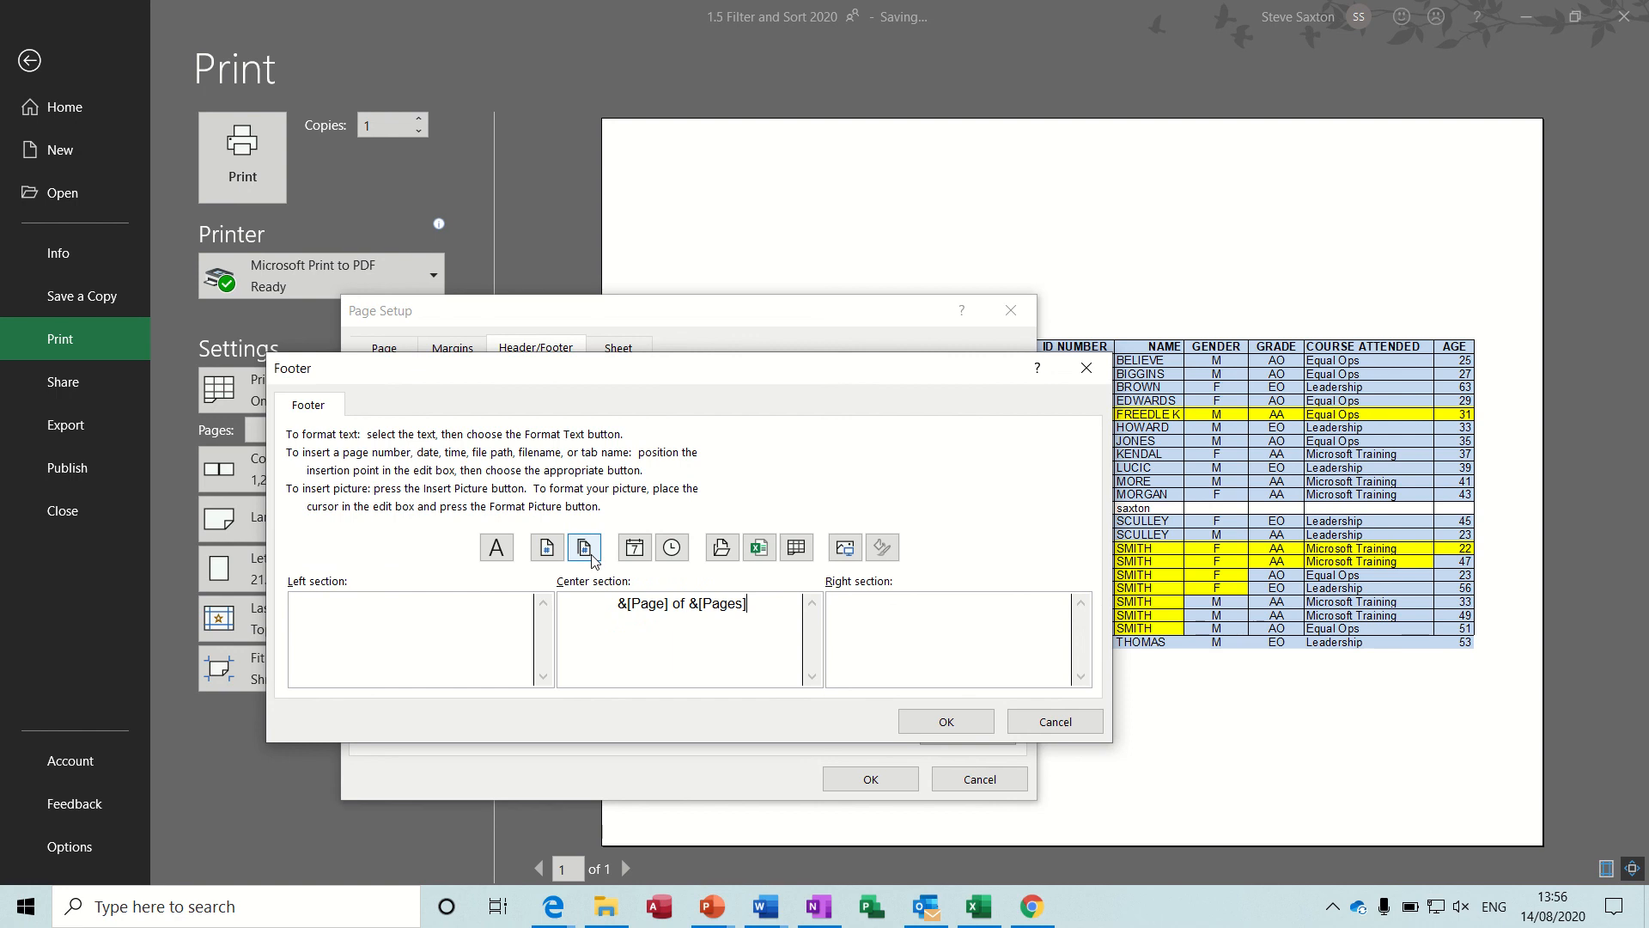
left_click(946, 722)
left_click(872, 779)
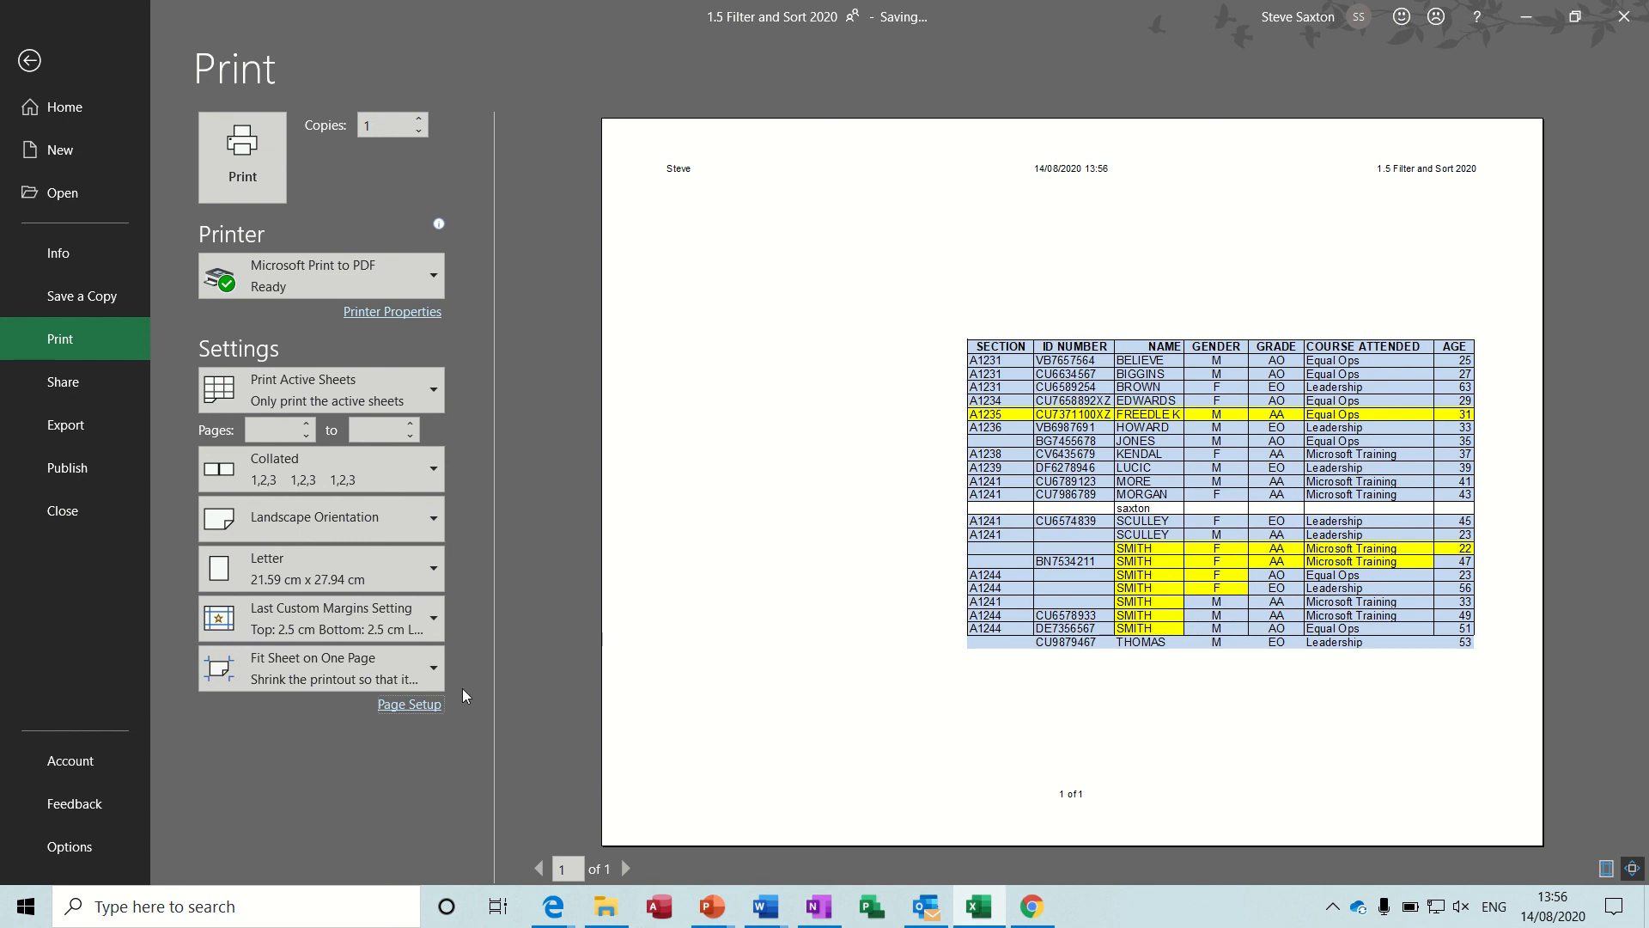
Change the page scaling to adjust to 100% of normal size.
left_click(409, 704)
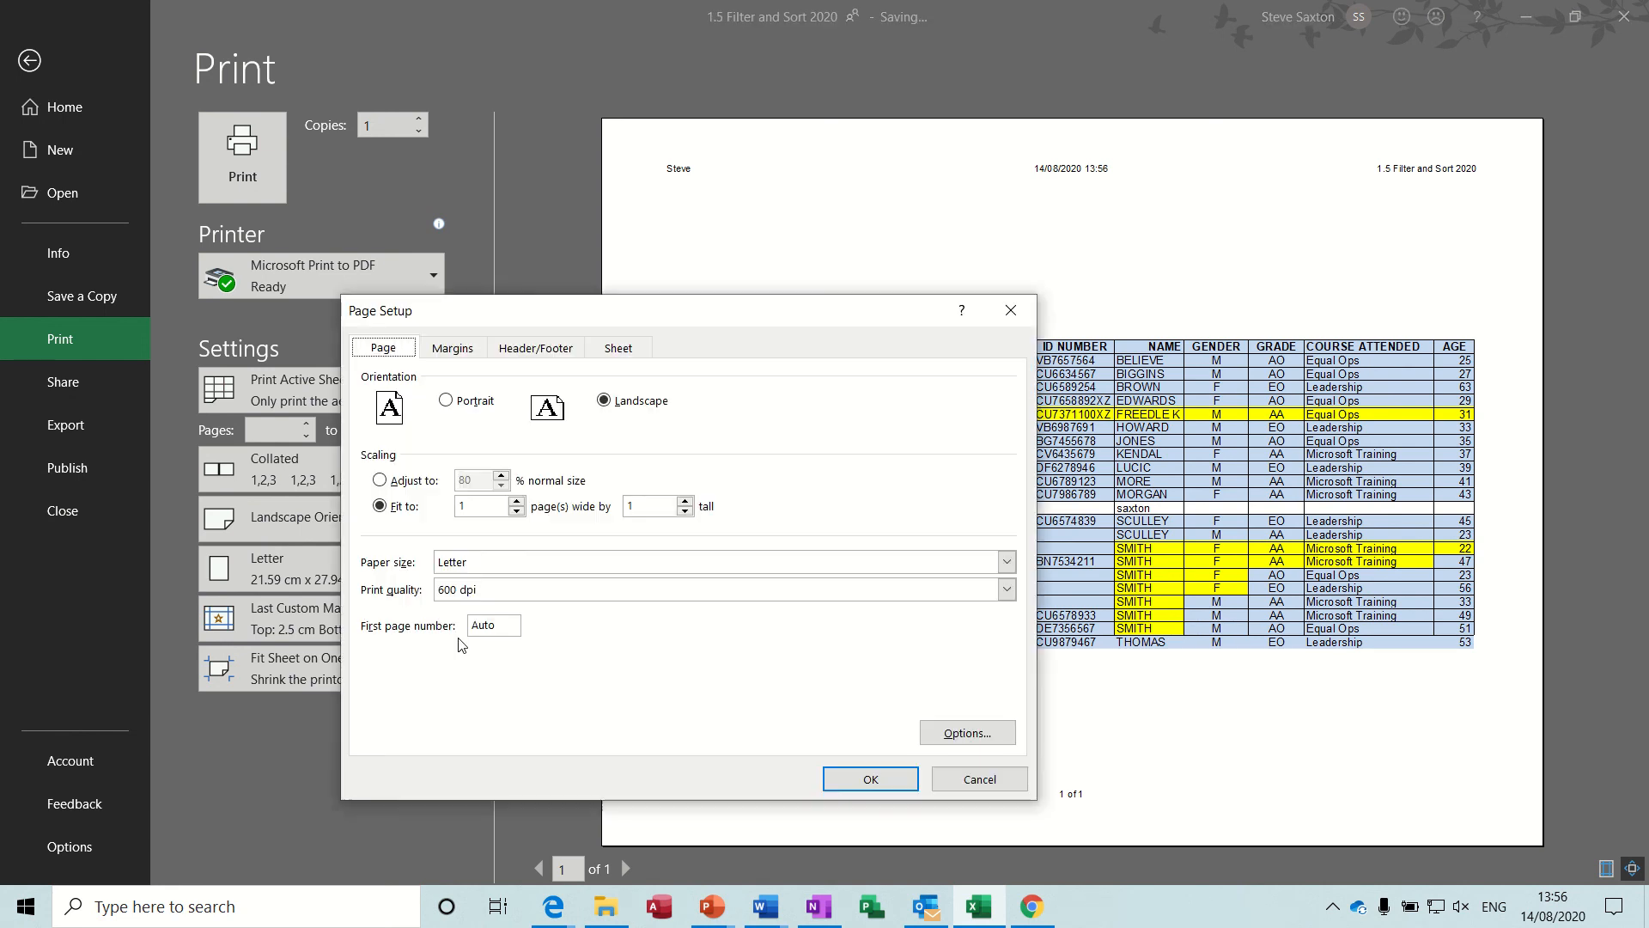
left_click(379, 479)
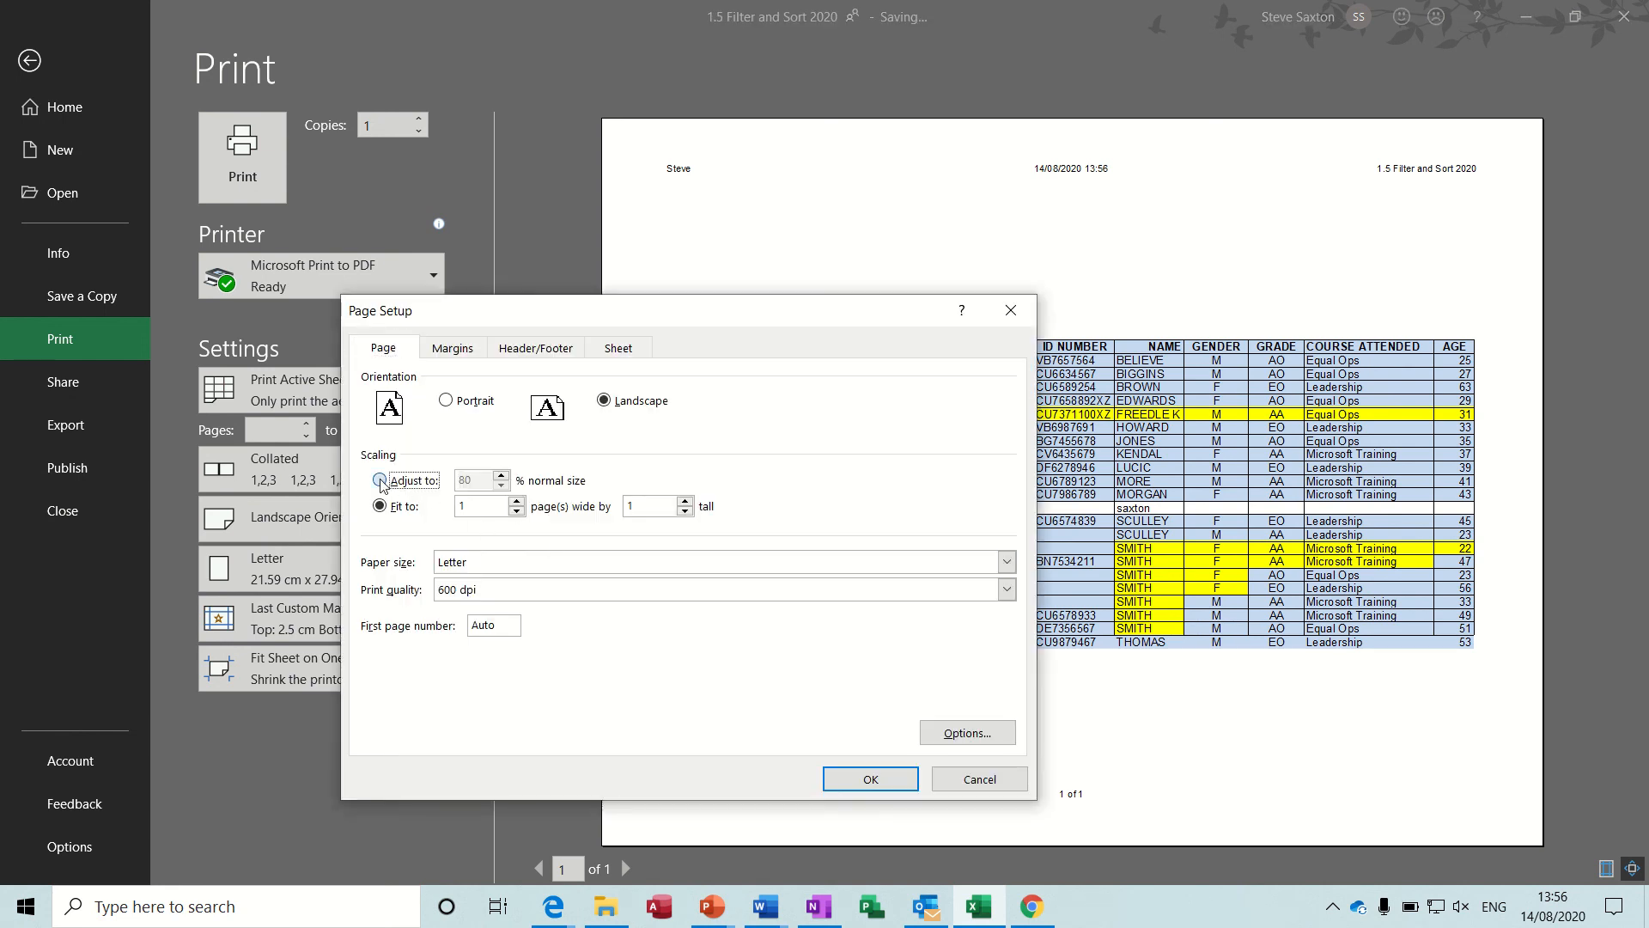
left_click(501, 475)
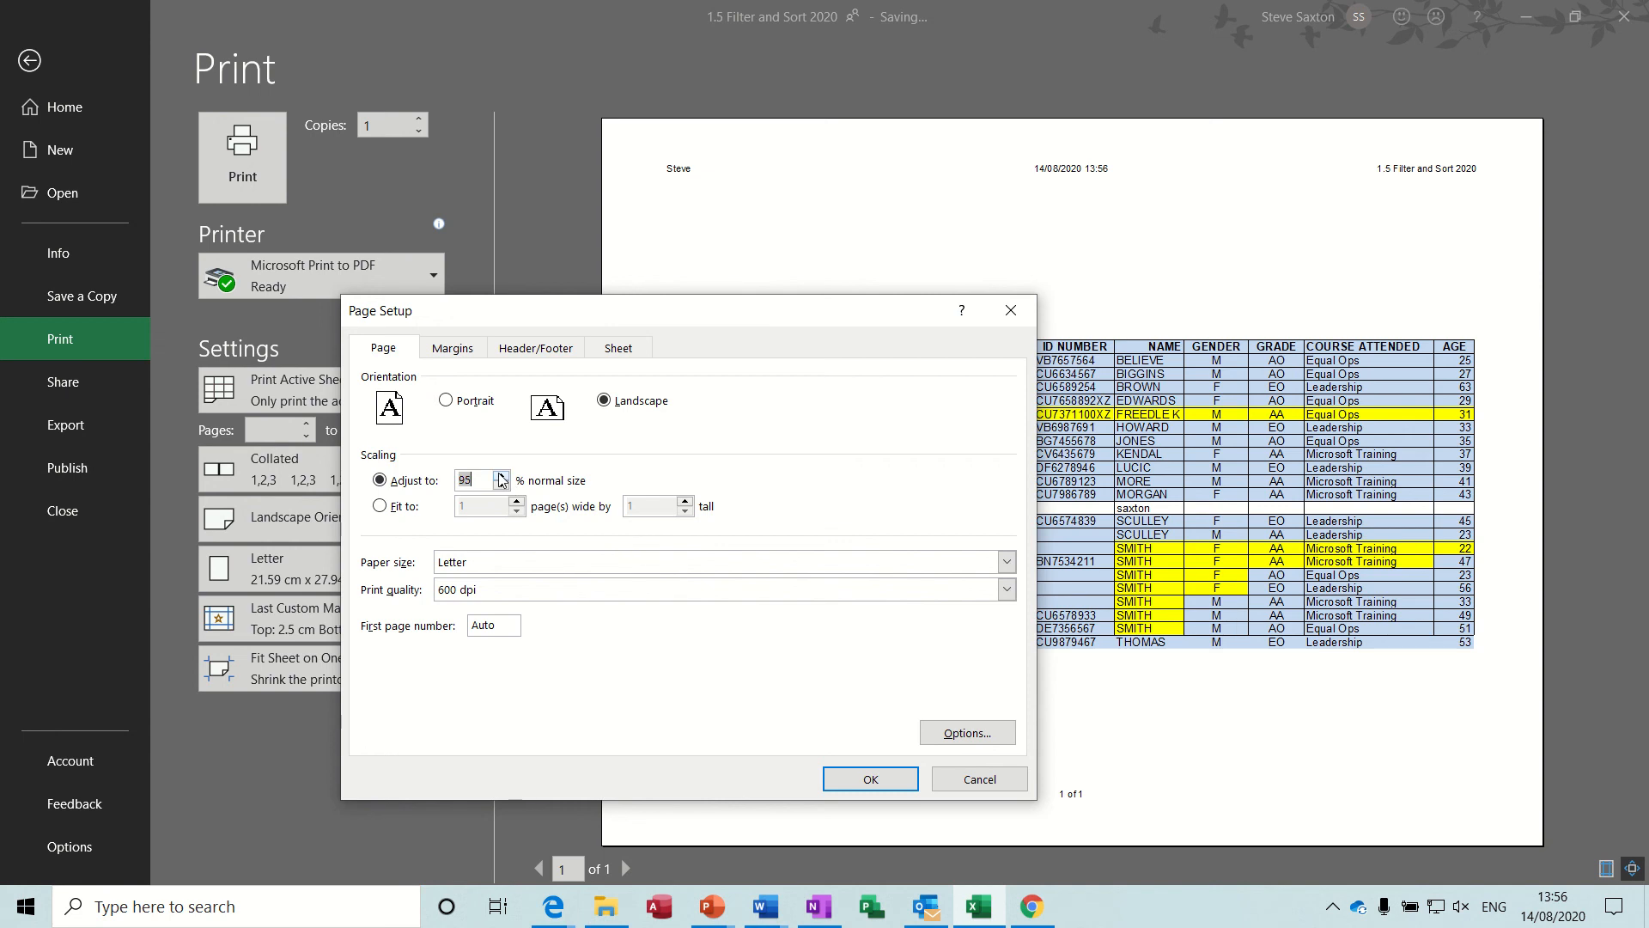
left_click(502, 475)
left_click(868, 781)
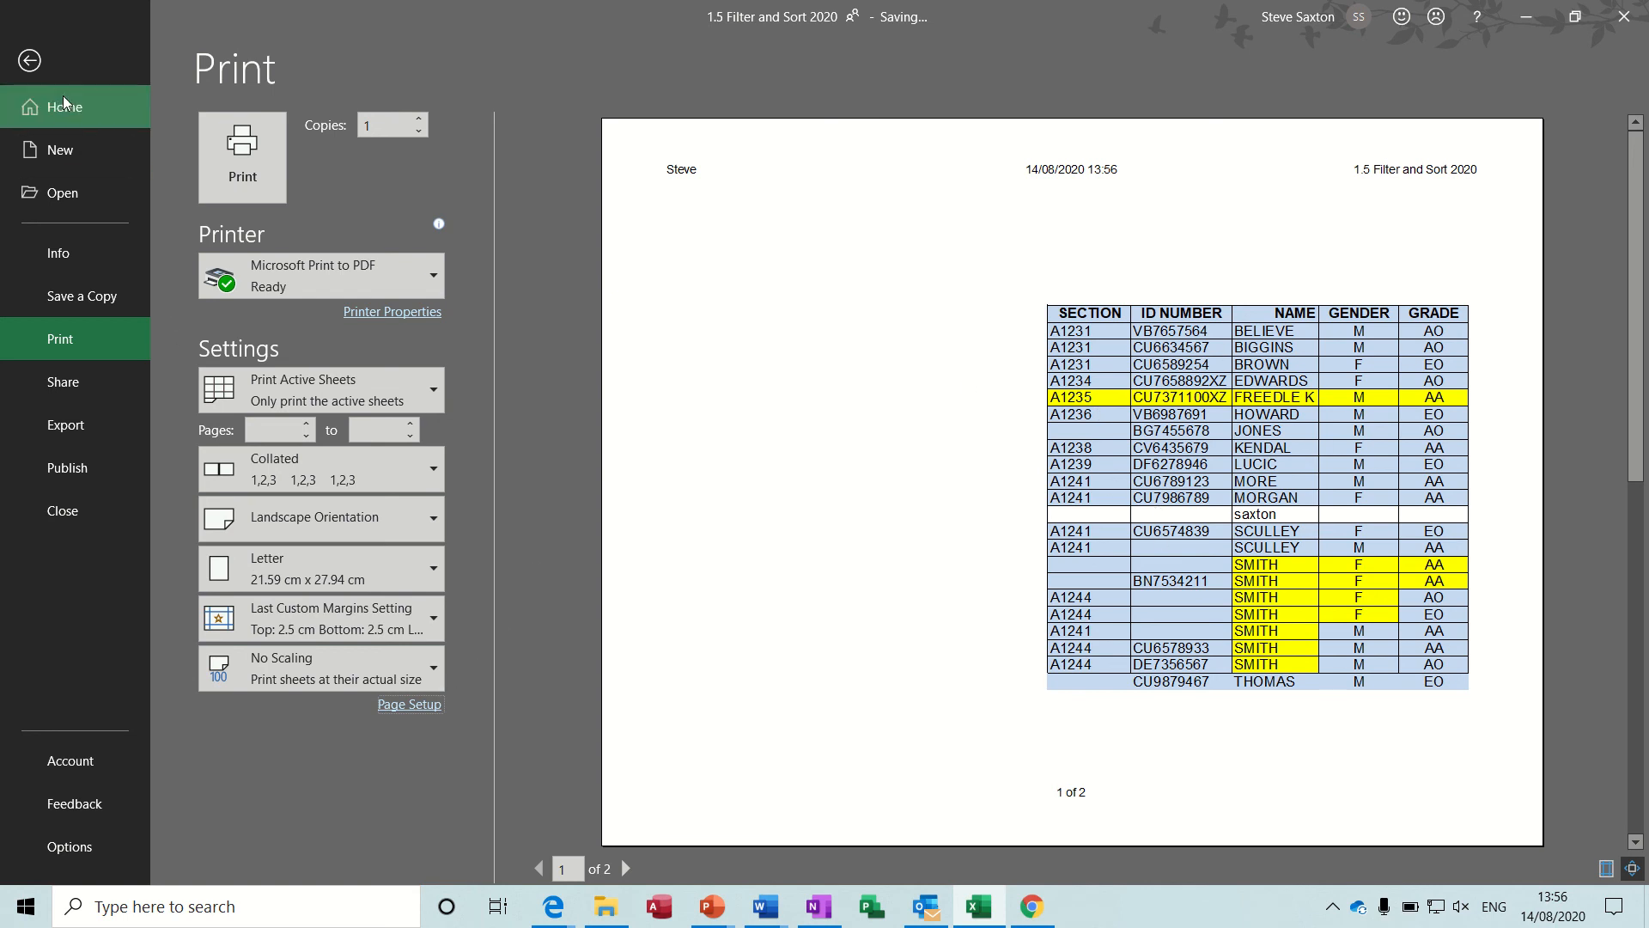
Return to the worksheet and delete the empty columns A to F beside the table.
left_click(31, 62)
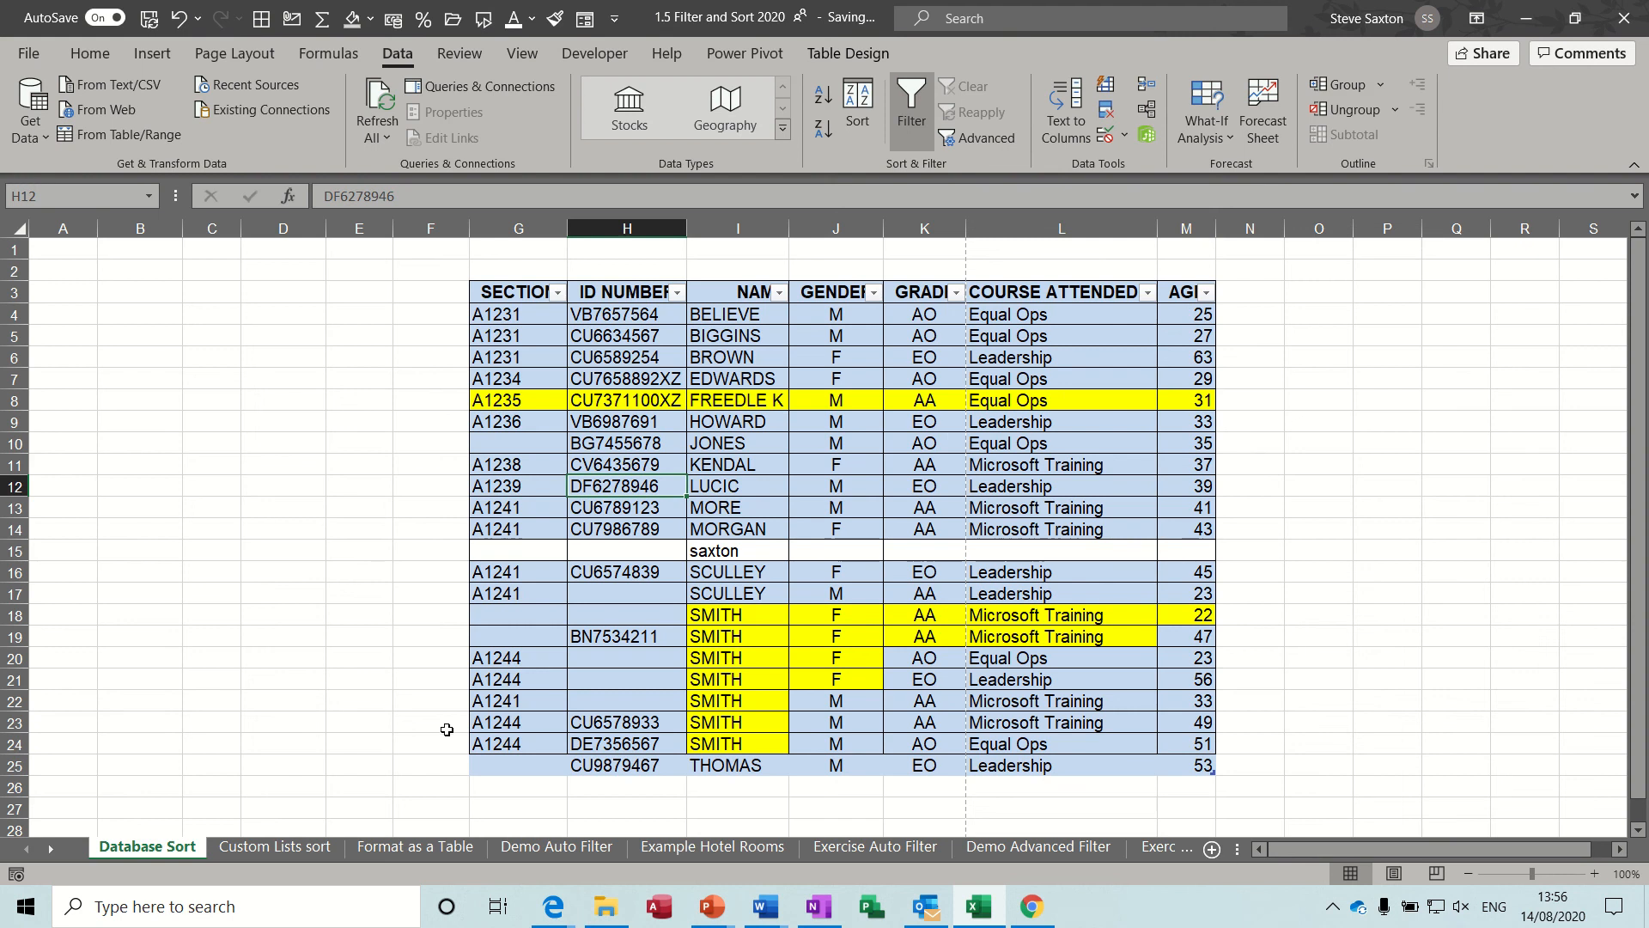
left_click_drag(72, 228, 396, 274)
right_click(320, 343)
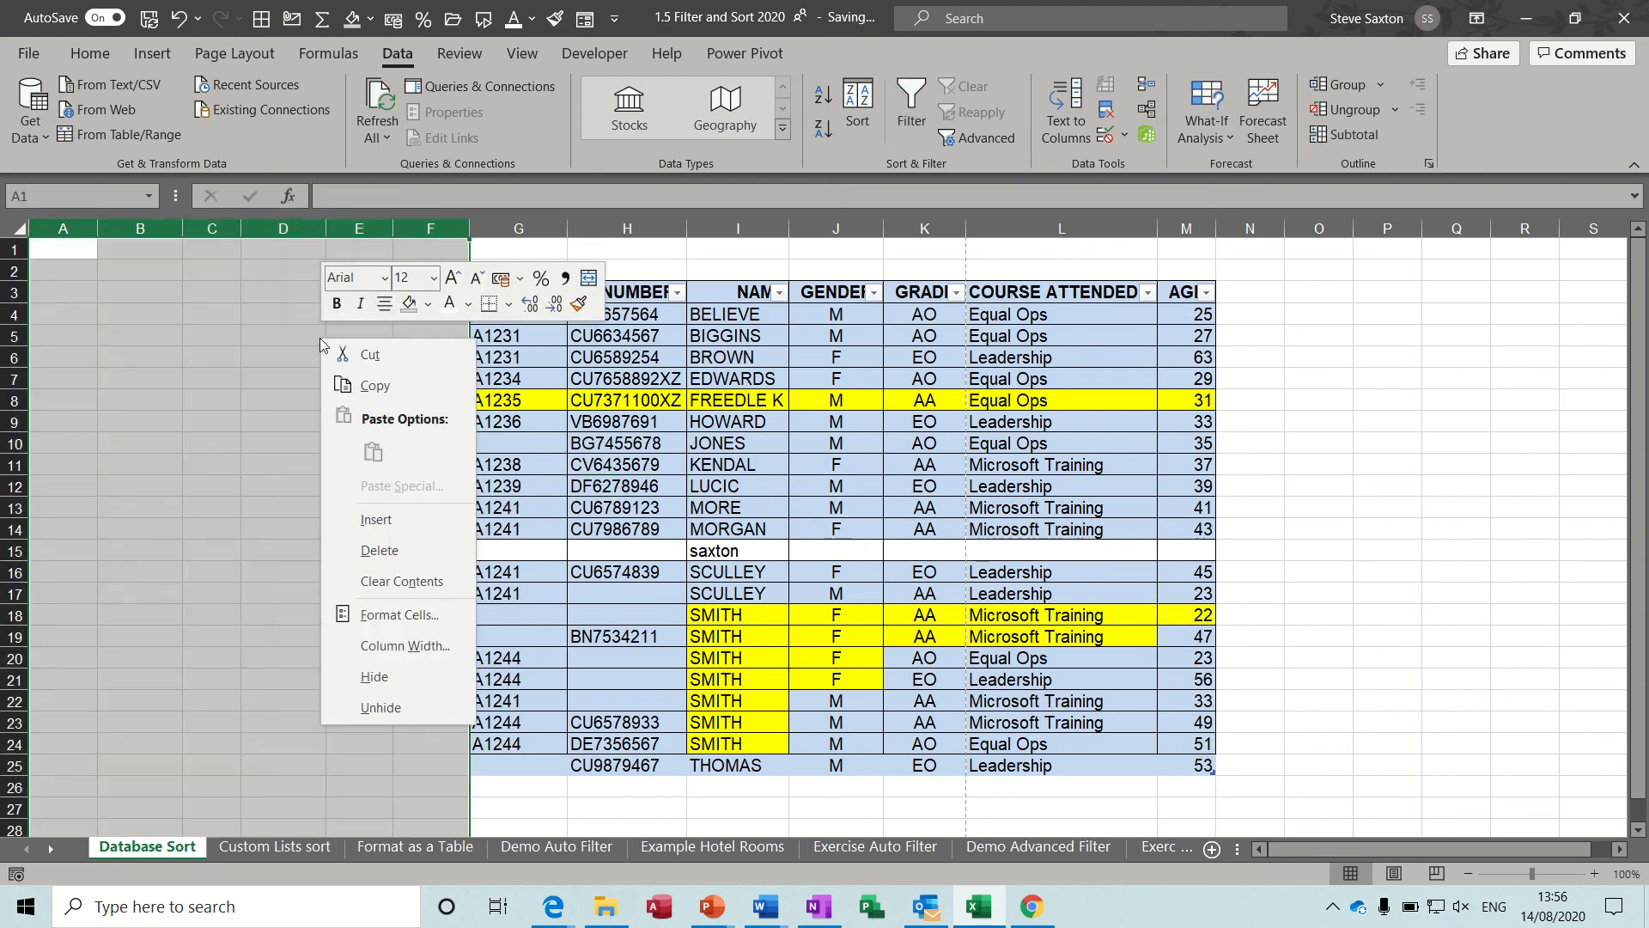
left_click(375, 551)
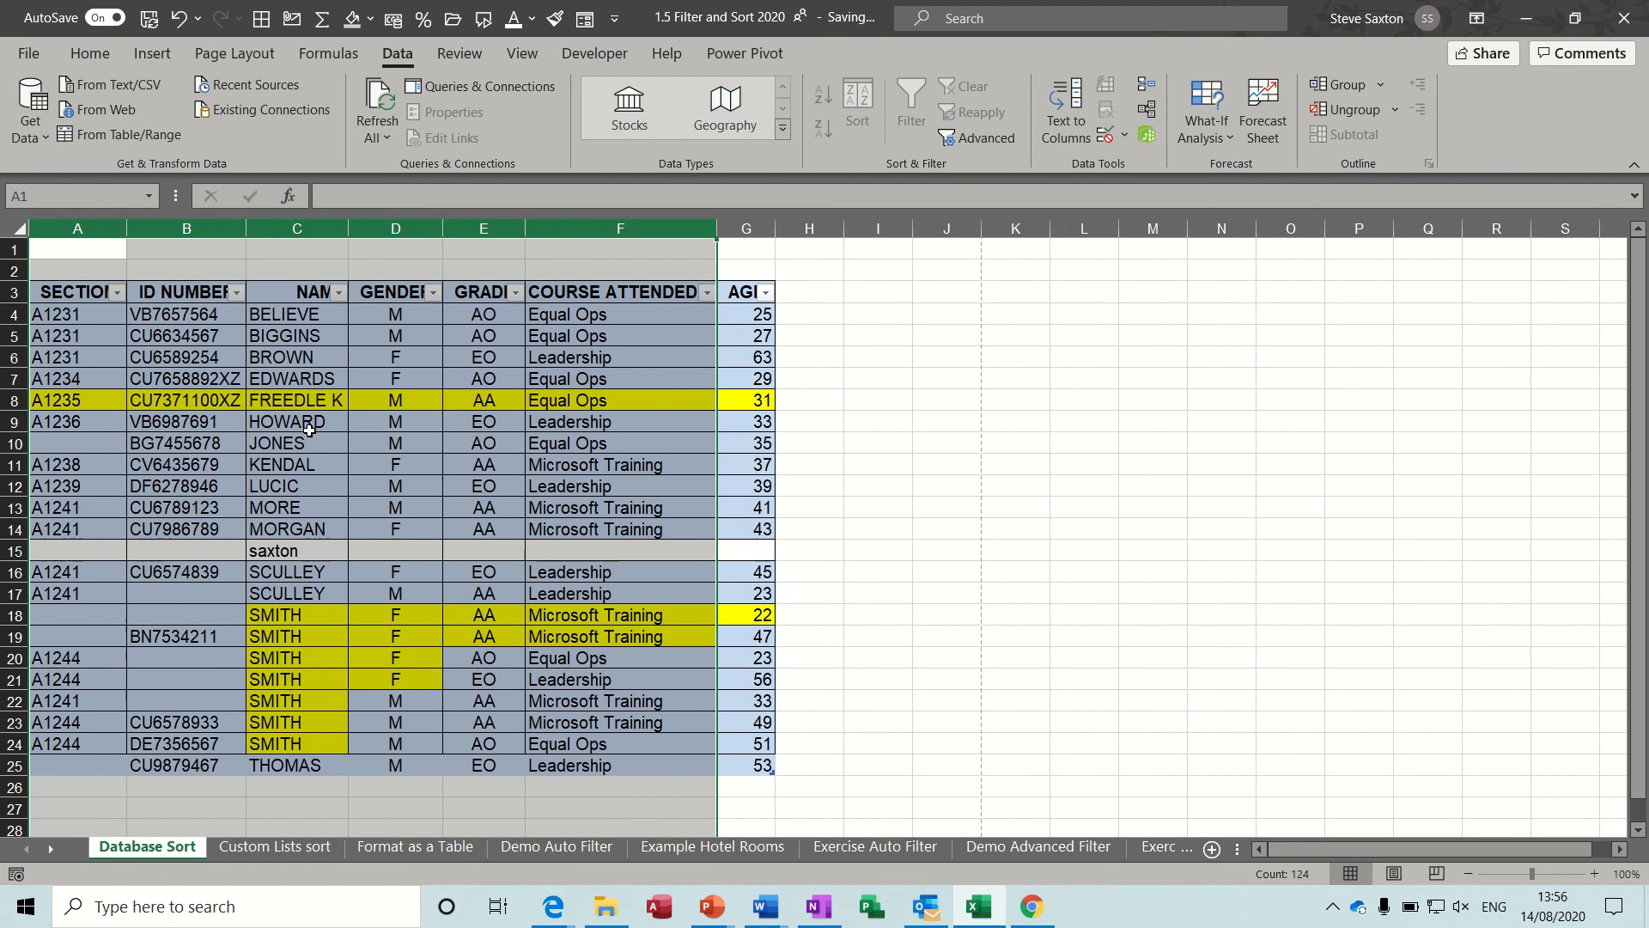
left_click(813, 380)
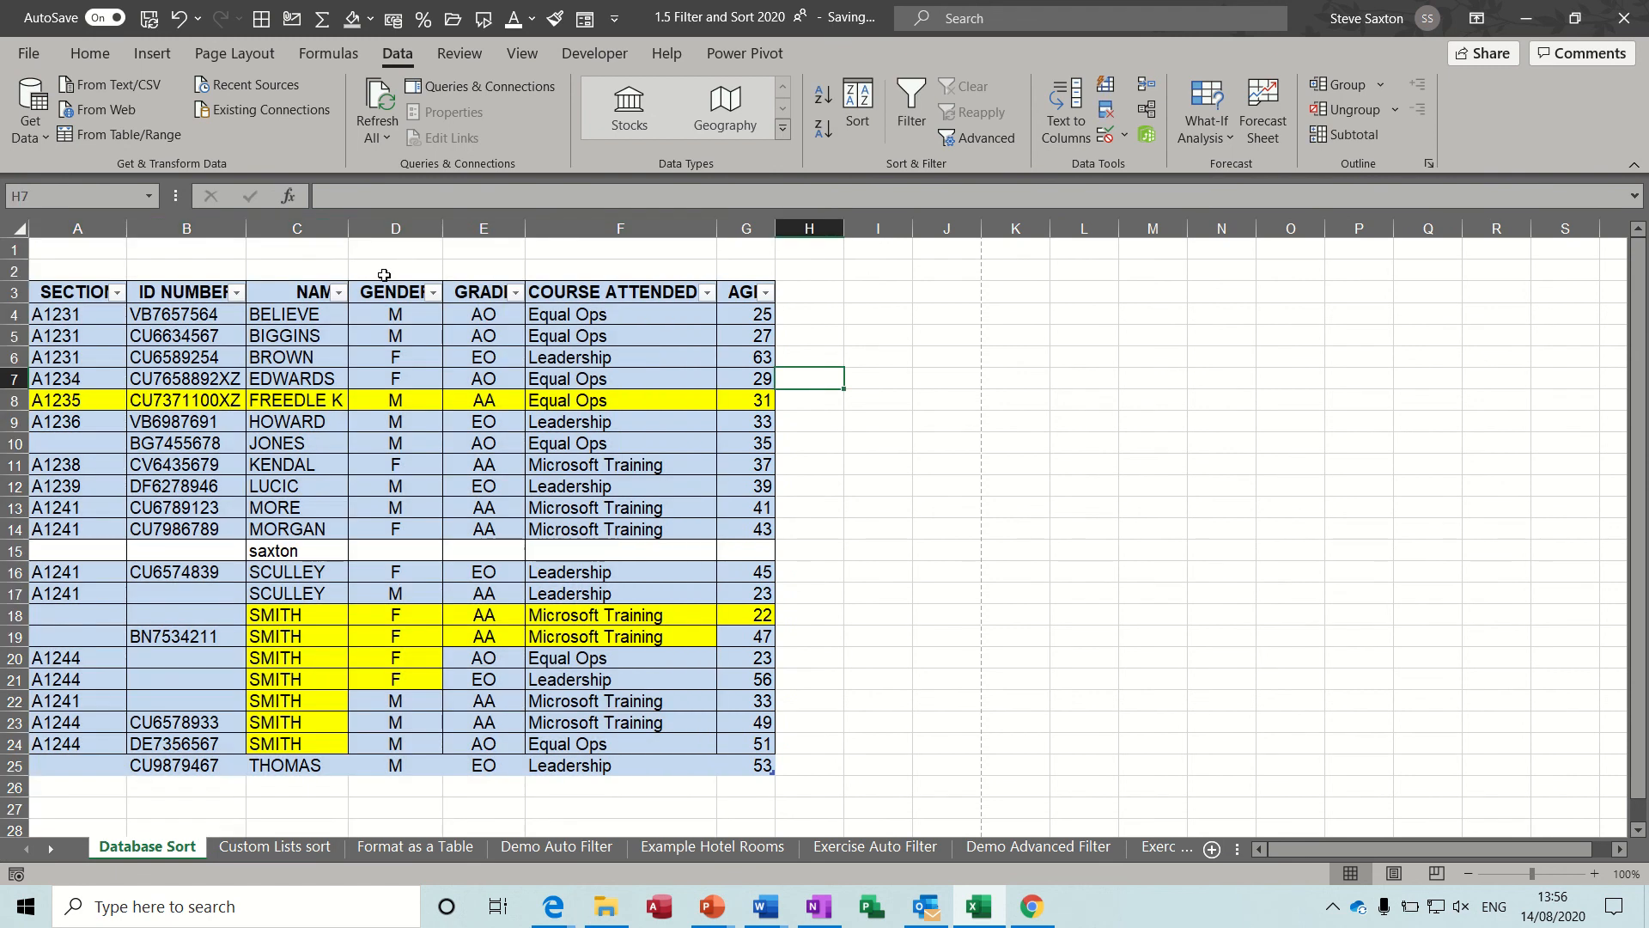
Check the sheet's print preview and review the print area, print titles and gridline options in Page Setup without changing them.
left_click(38, 56)
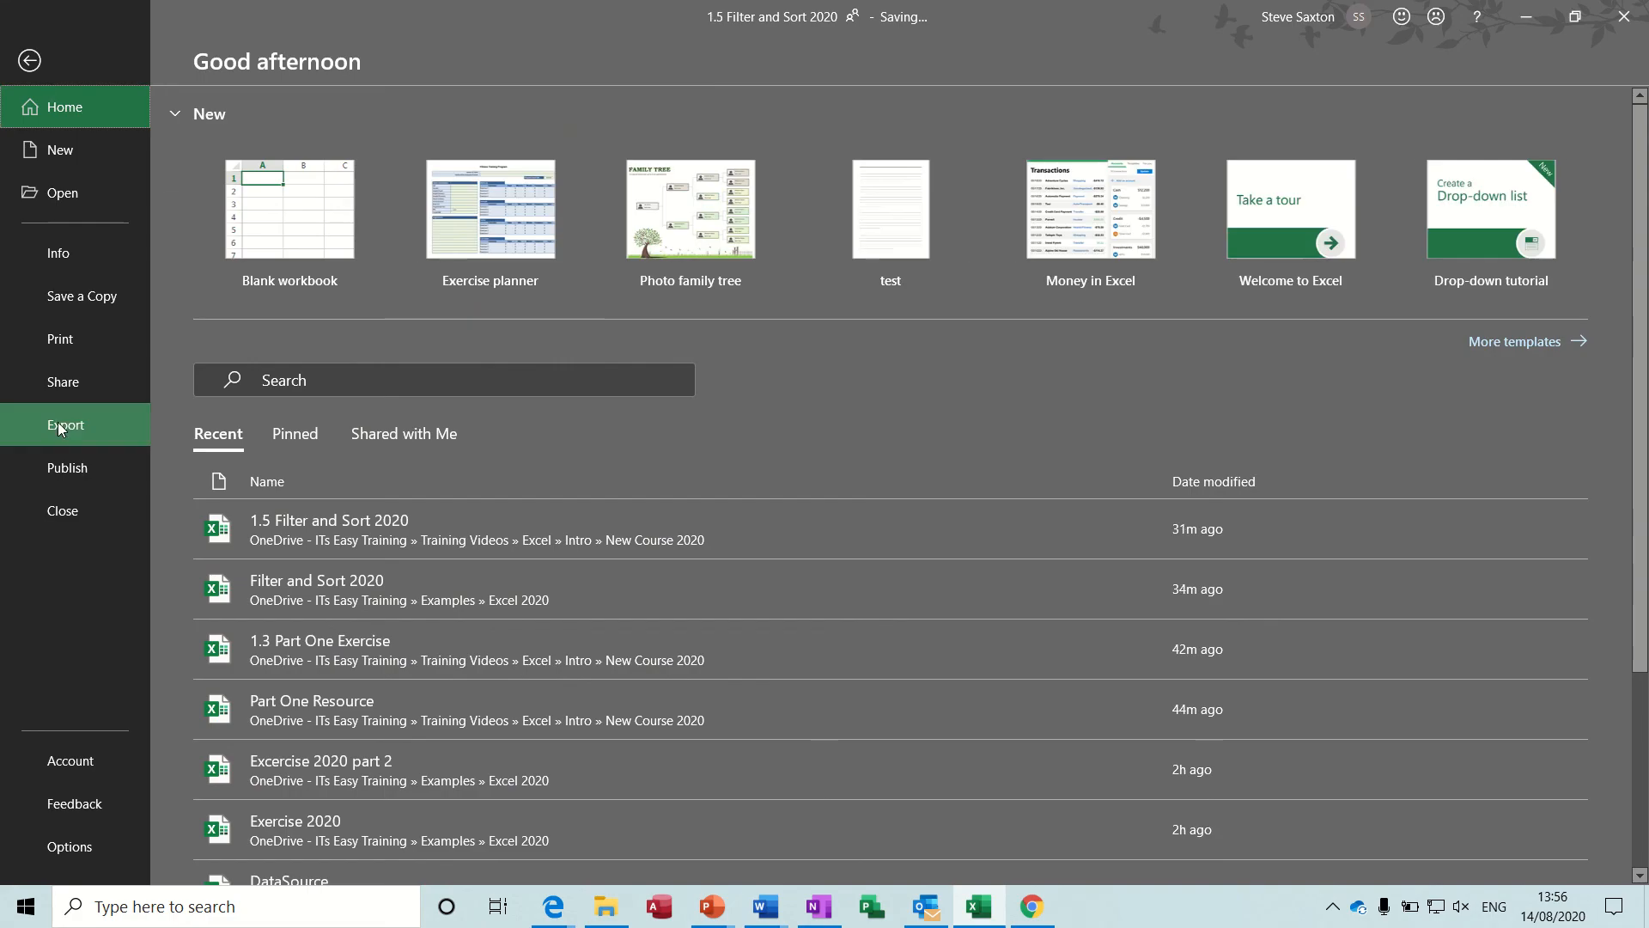
left_click(60, 339)
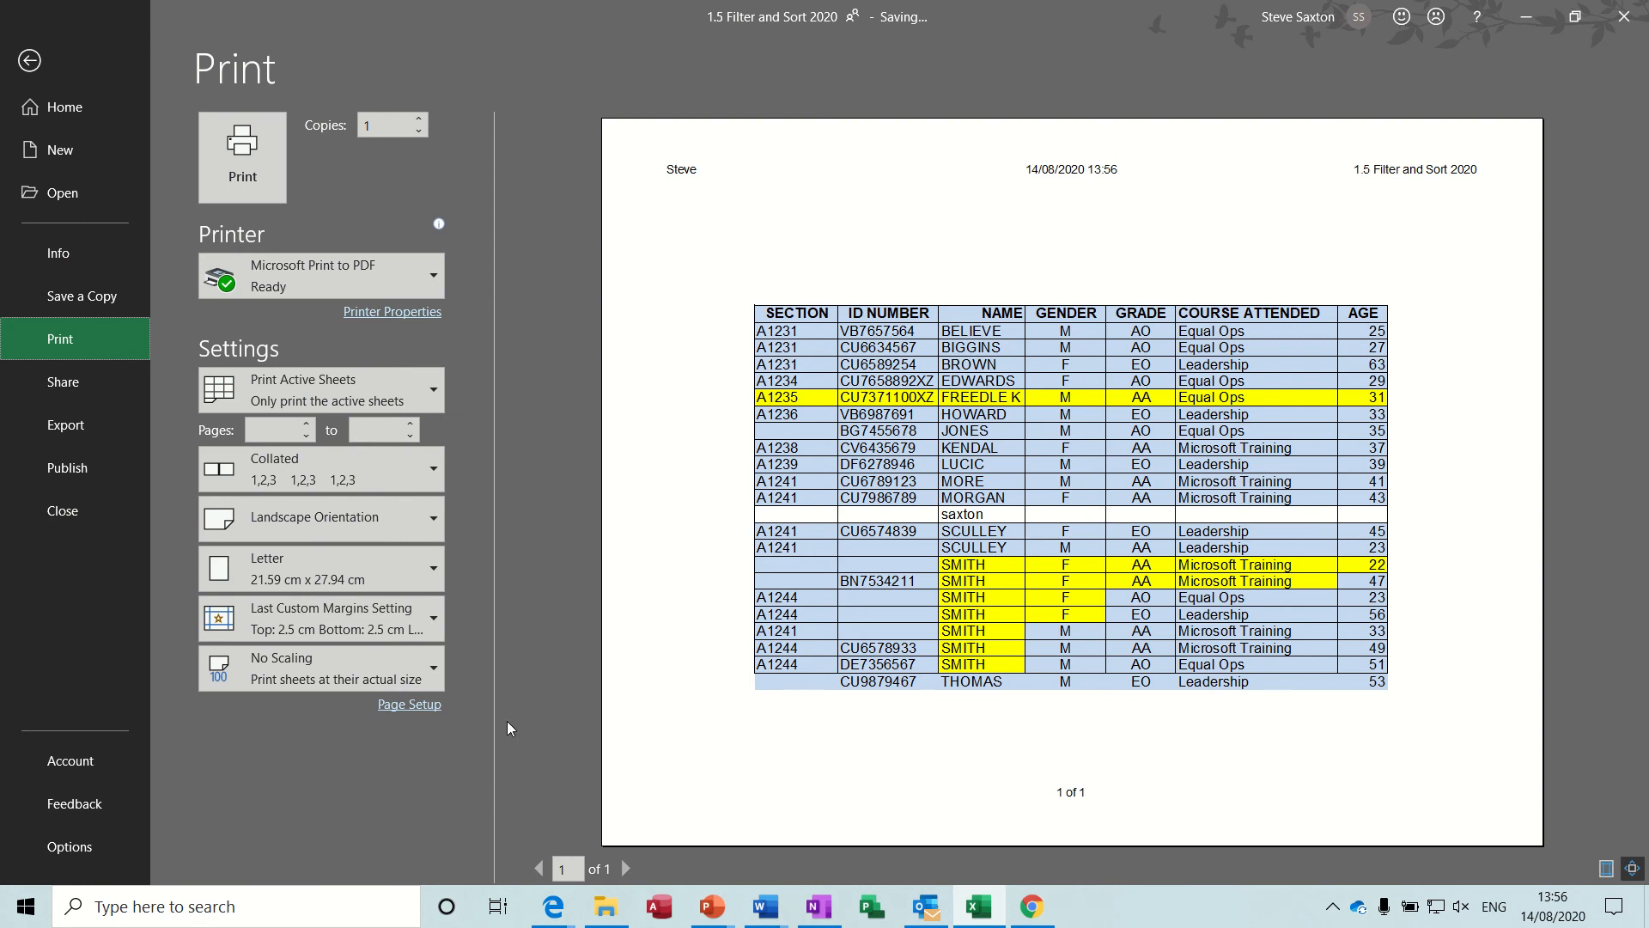
left_click(429, 706)
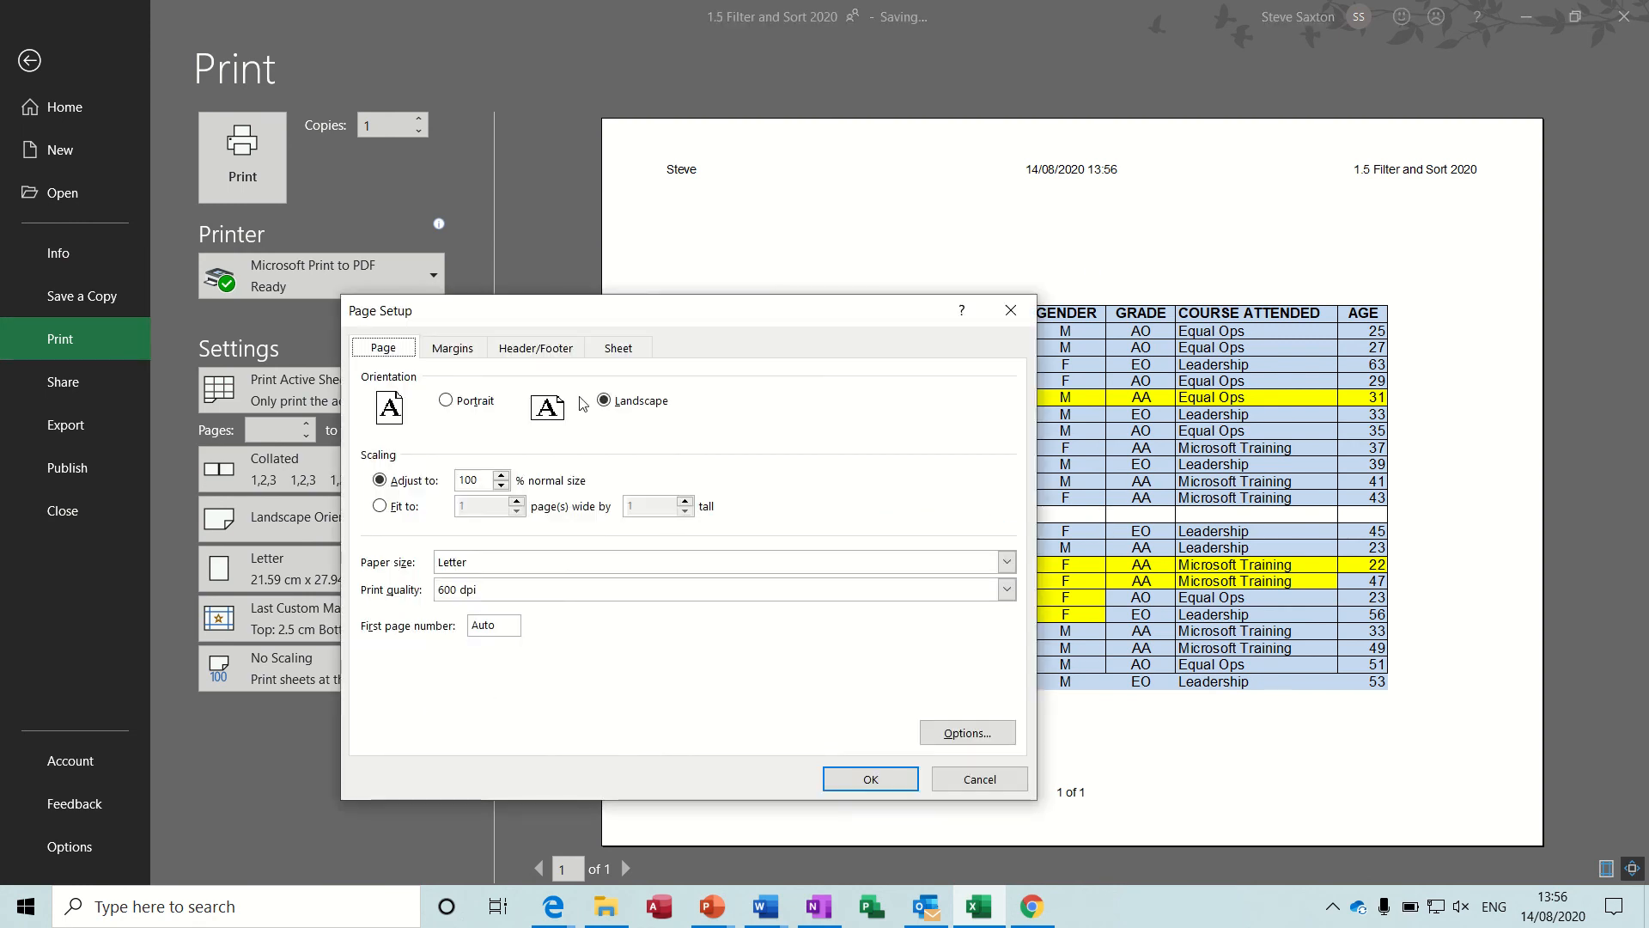
left_click(619, 349)
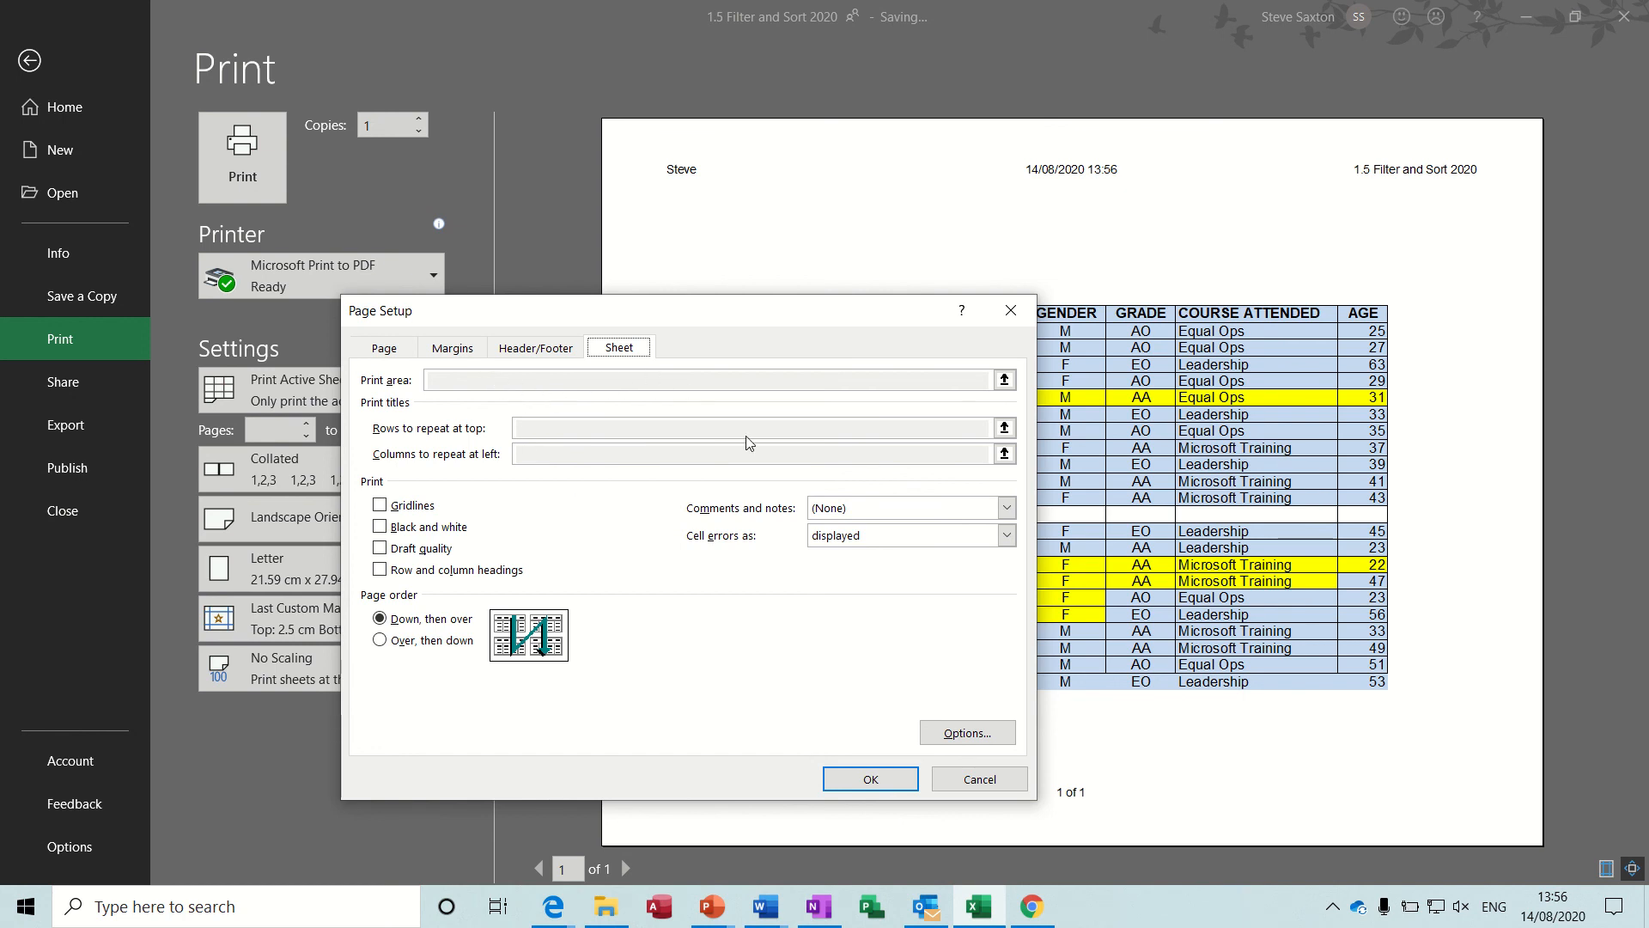
left_click_drag(570, 318, 623, 233)
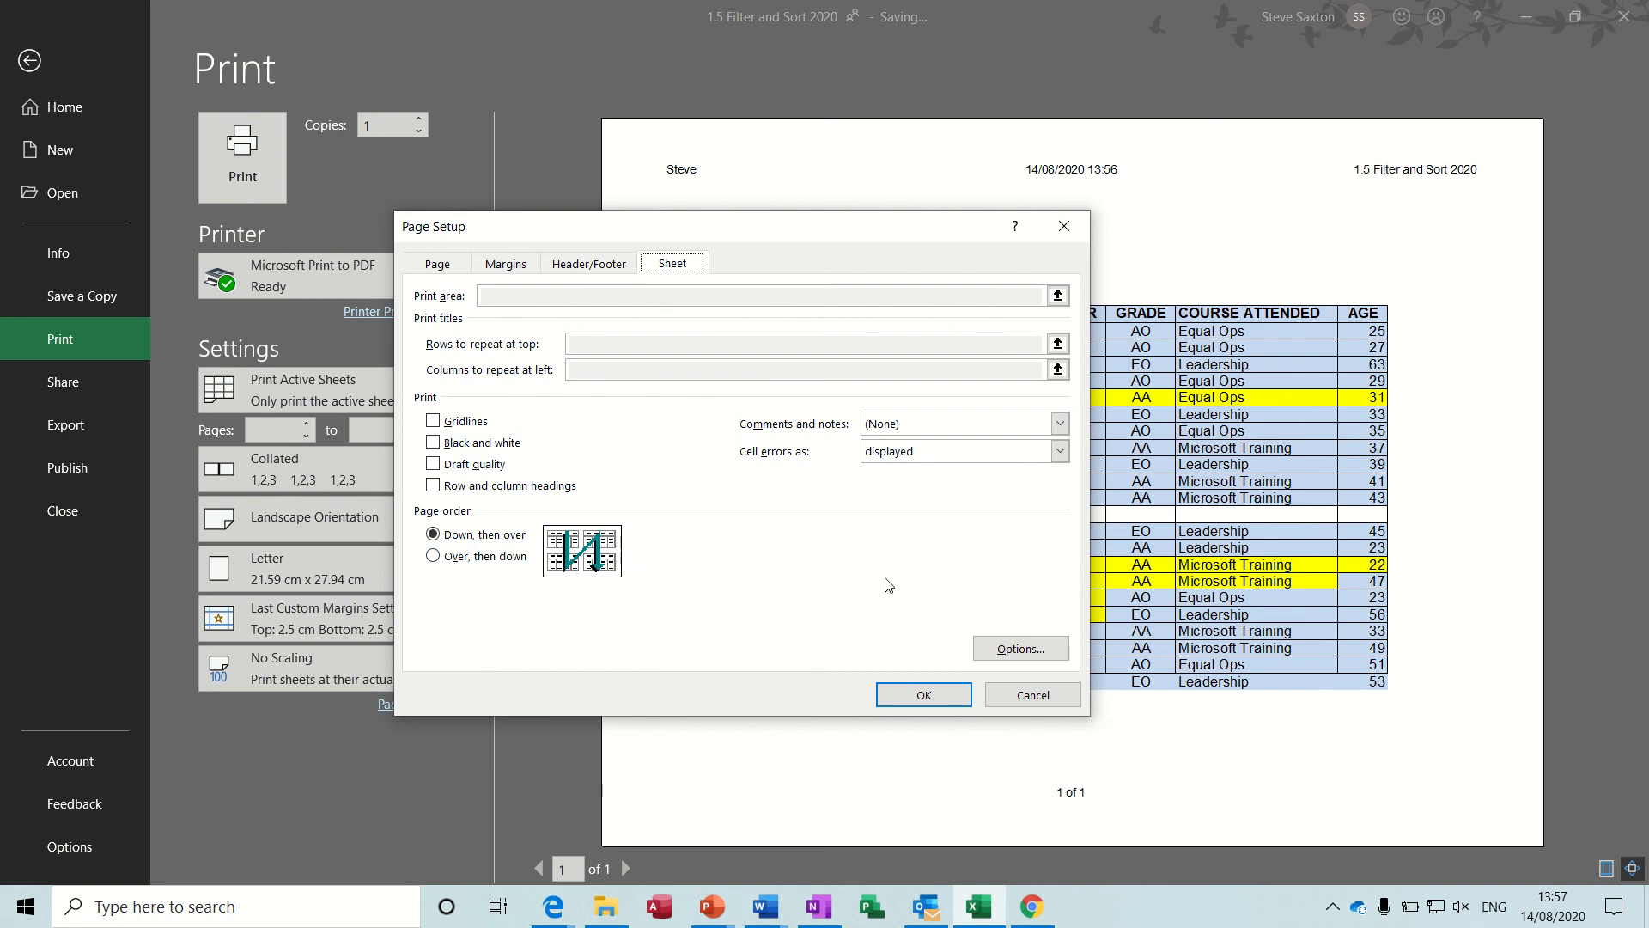
left_click(1013, 696)
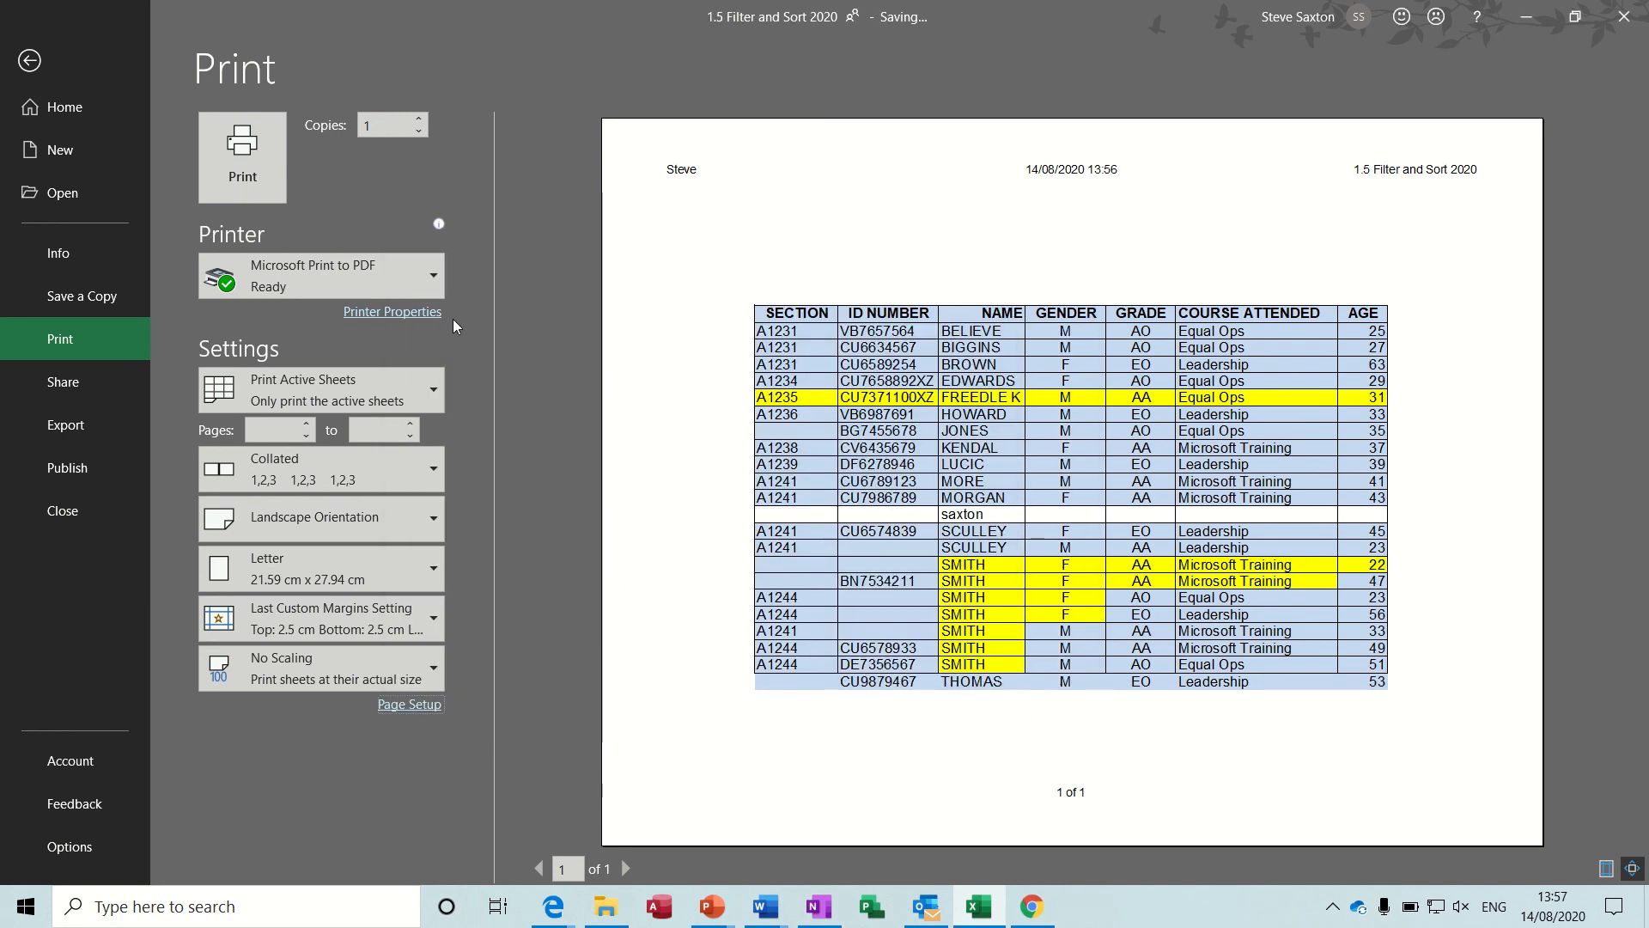
left_click(43, 69)
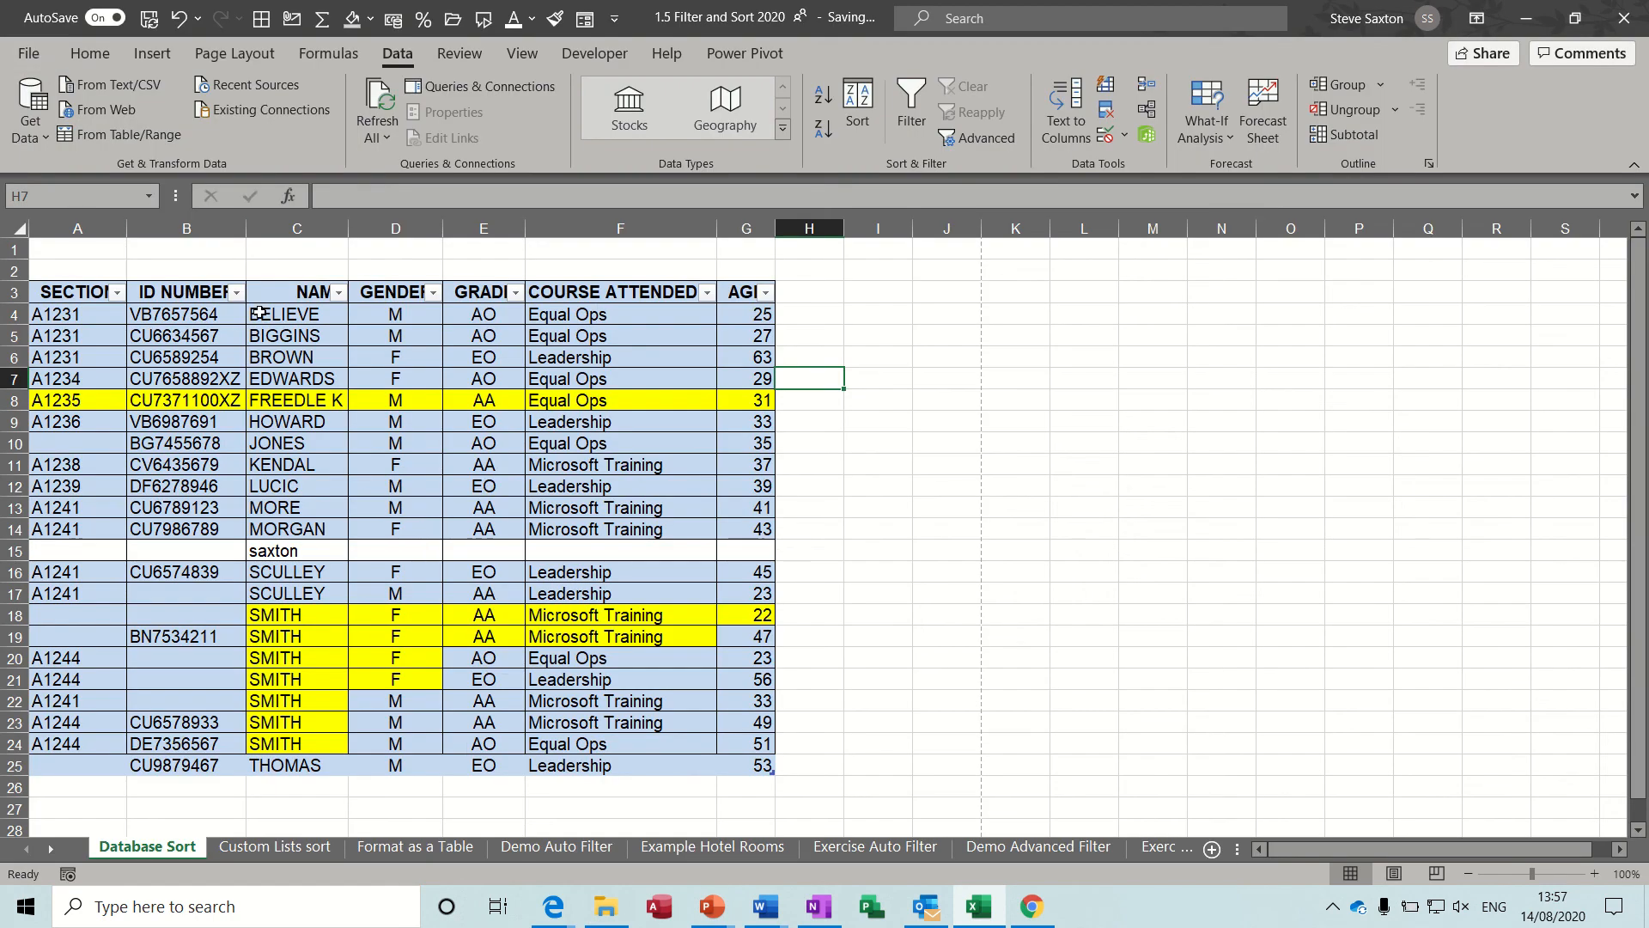
Review the print area, print titles and page order options in the sheet's Page Setup and leave without changing anything.
left_click(422, 432)
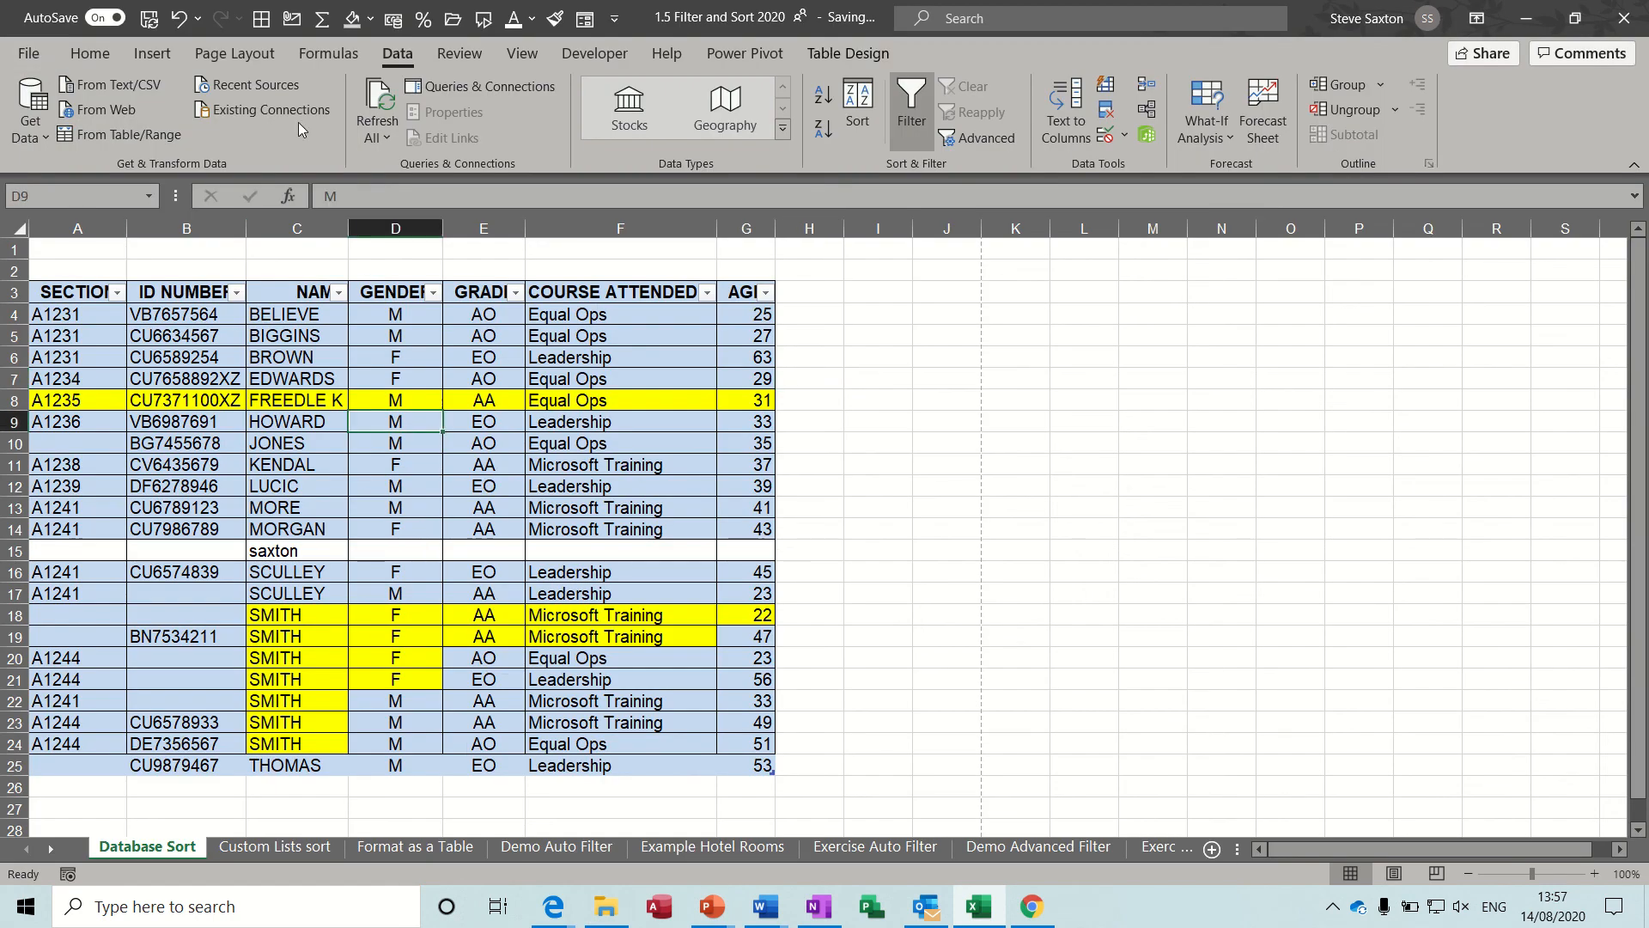
left_click(249, 56)
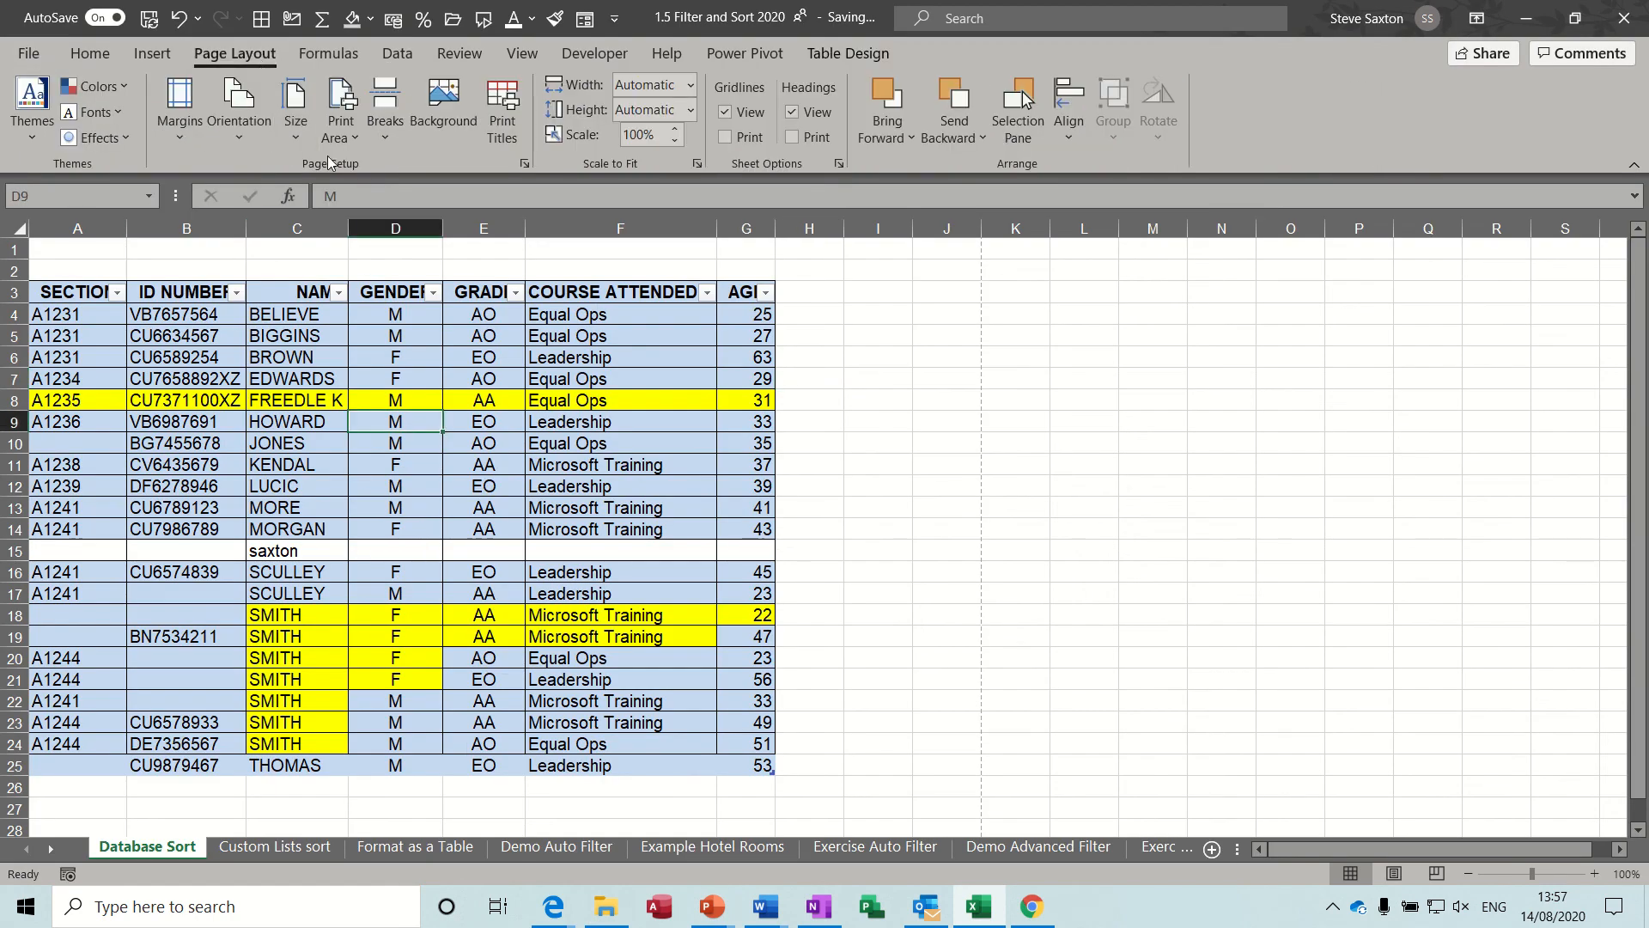
left_click(525, 163)
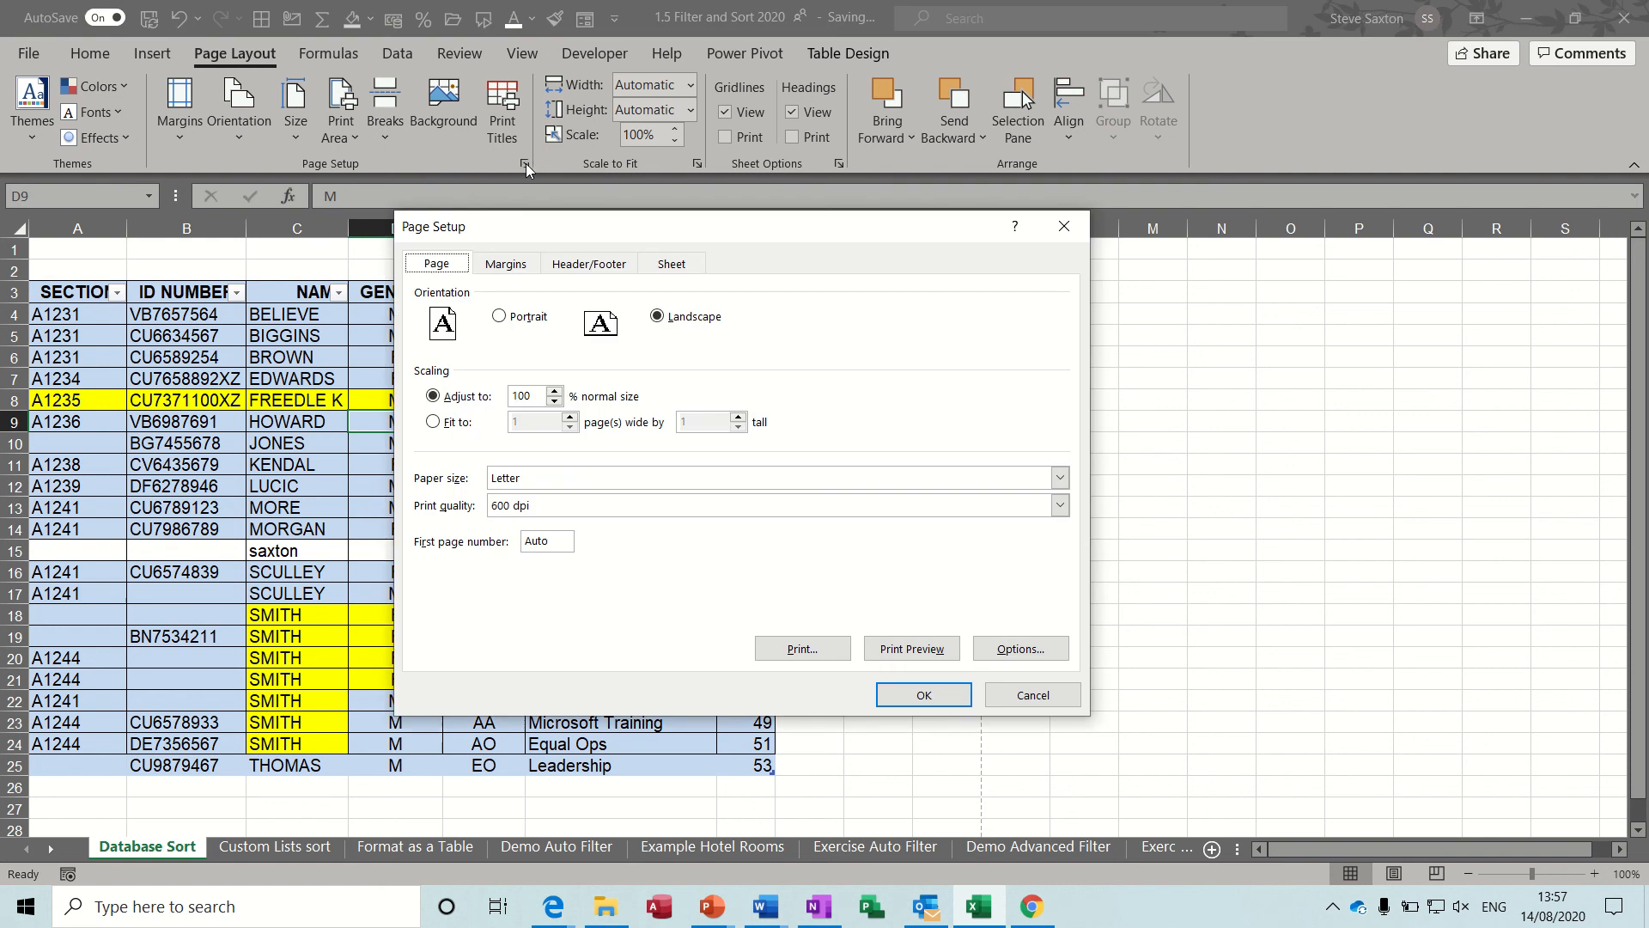
left_click(664, 267)
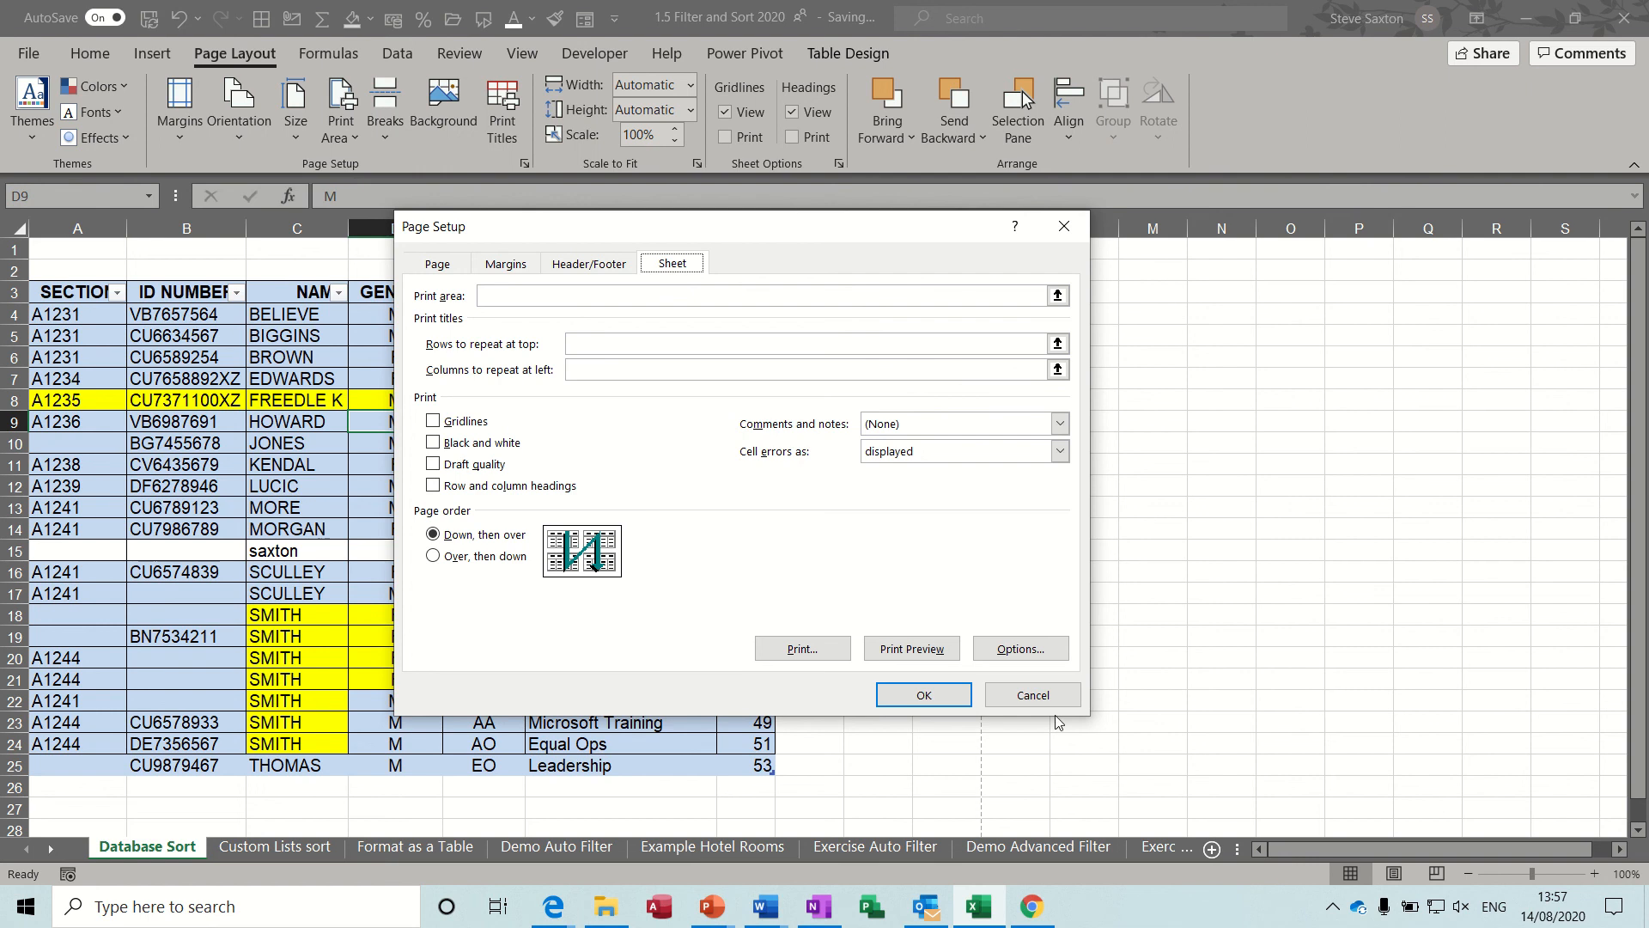
left_click(1036, 694)
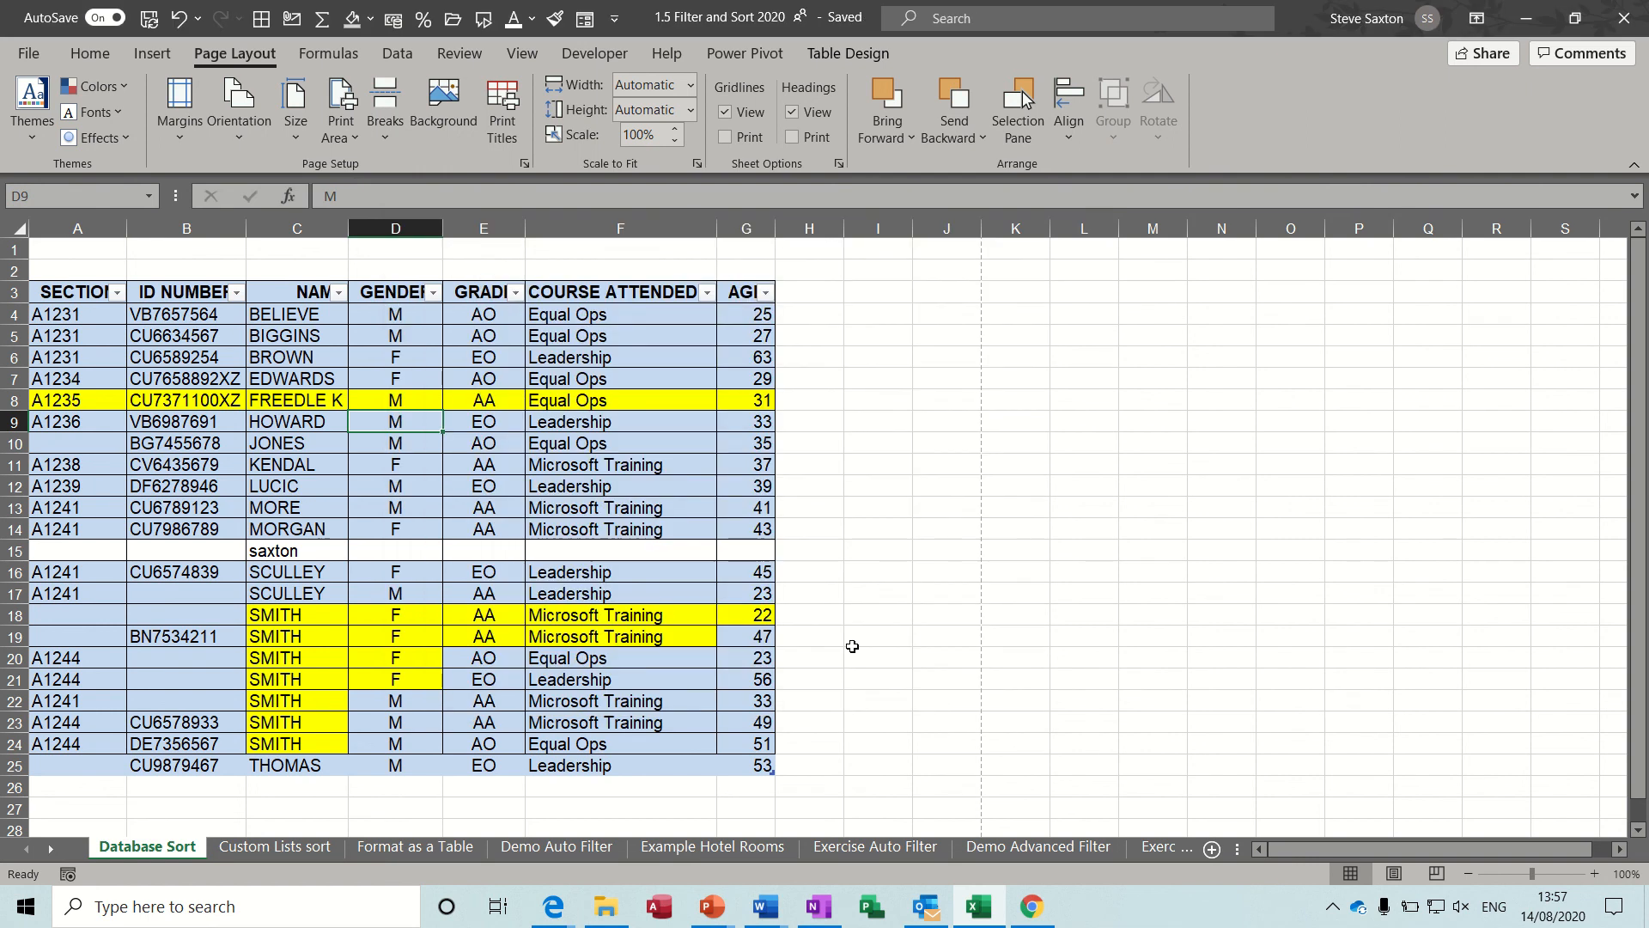
Go through the table's column headings from SECTION to COURSE ATTENDED and identify row 3 as the heading row.
left_click(67, 292)
left_click(164, 289)
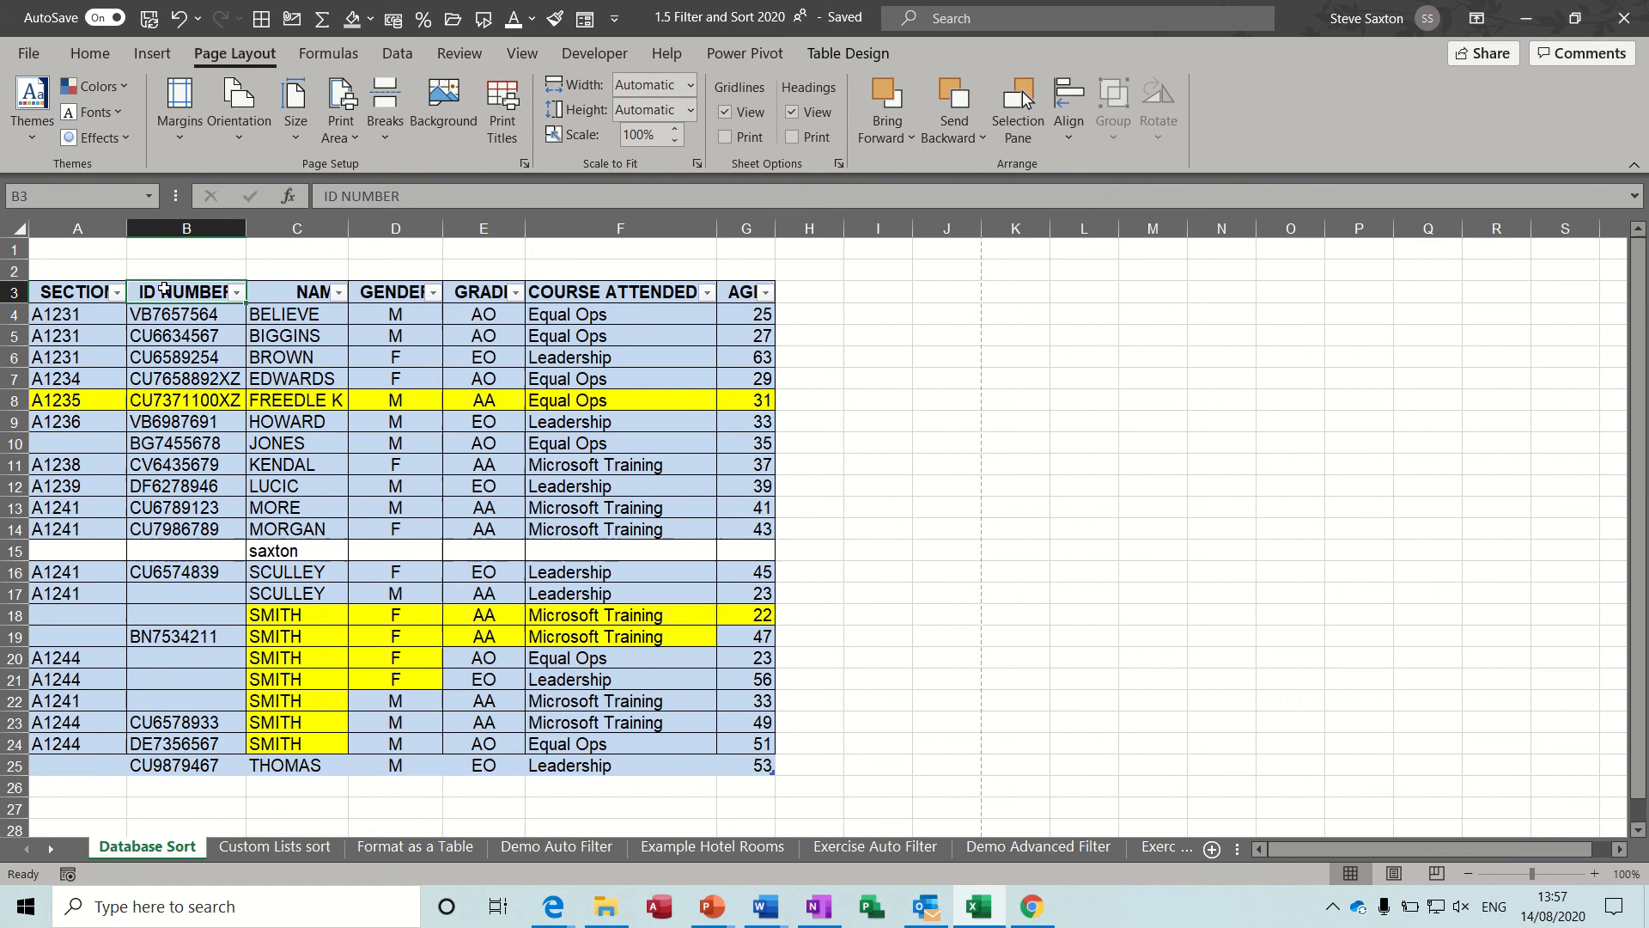
left_click(284, 291)
left_click(363, 290)
left_click(456, 284)
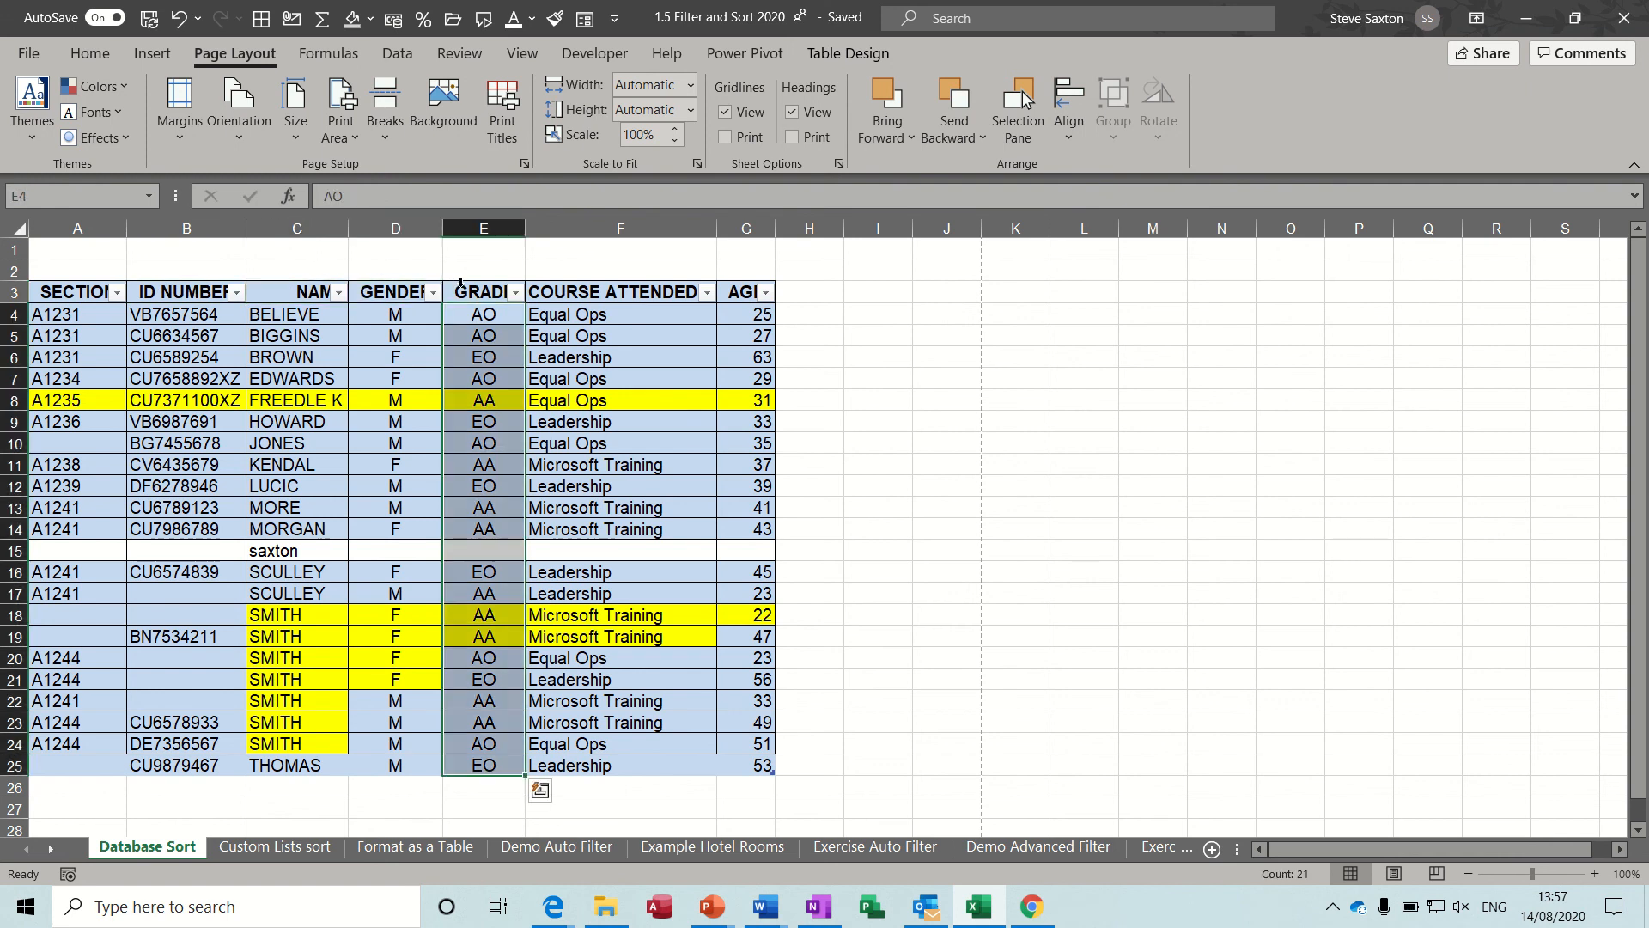
left_click(567, 283)
left_click(569, 290)
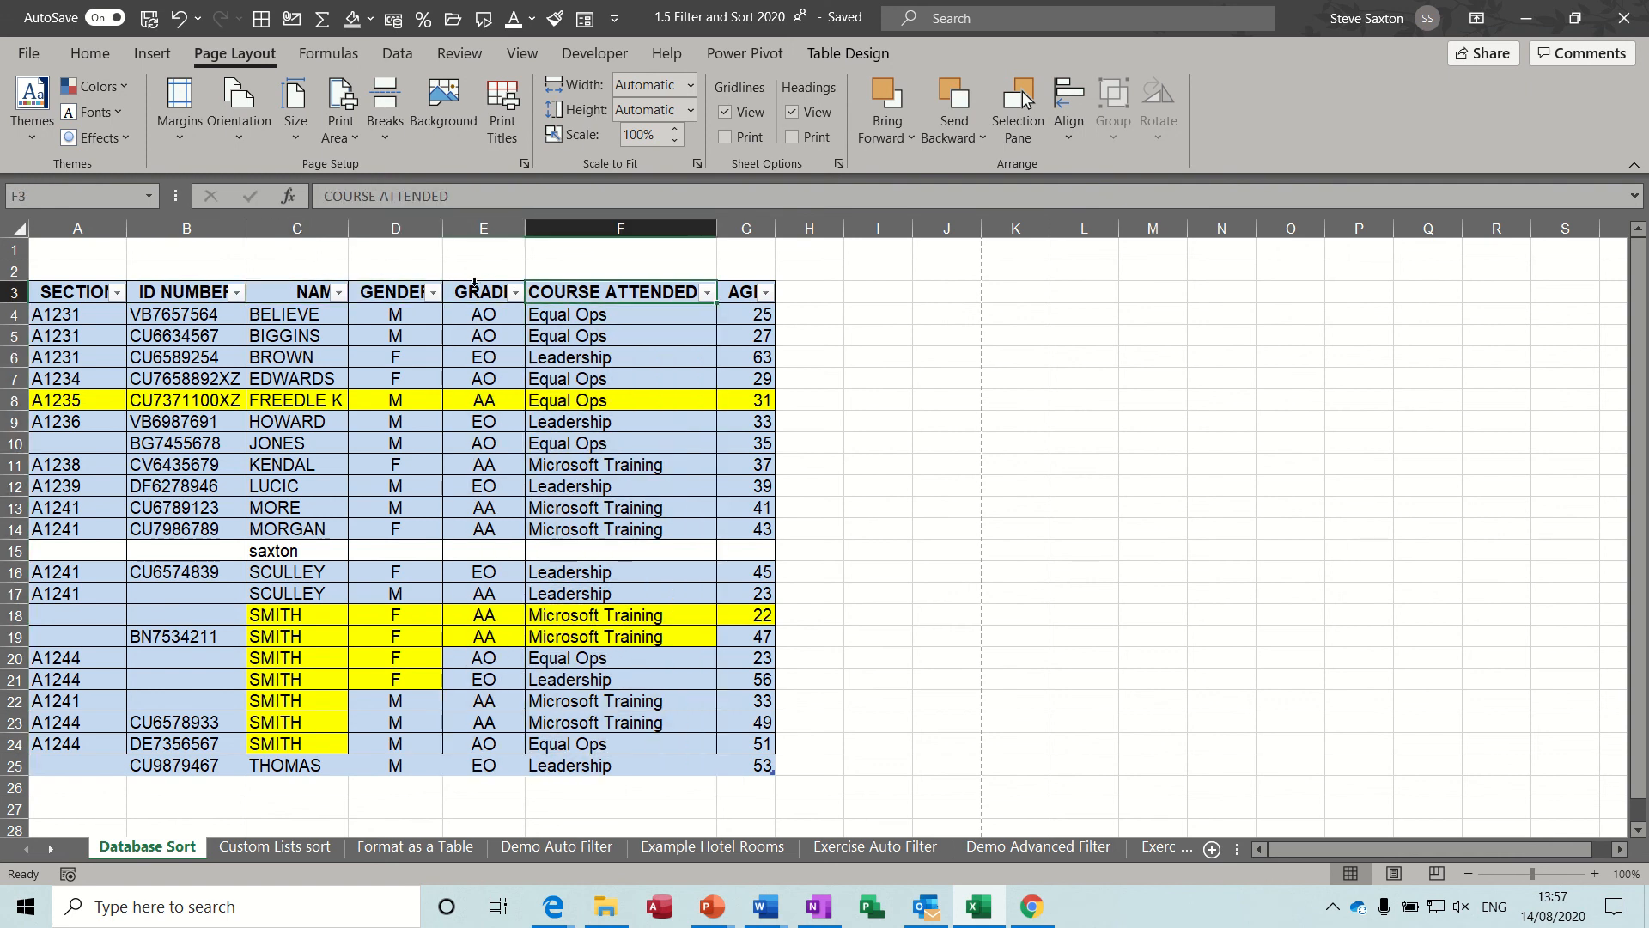
left_click(13, 292)
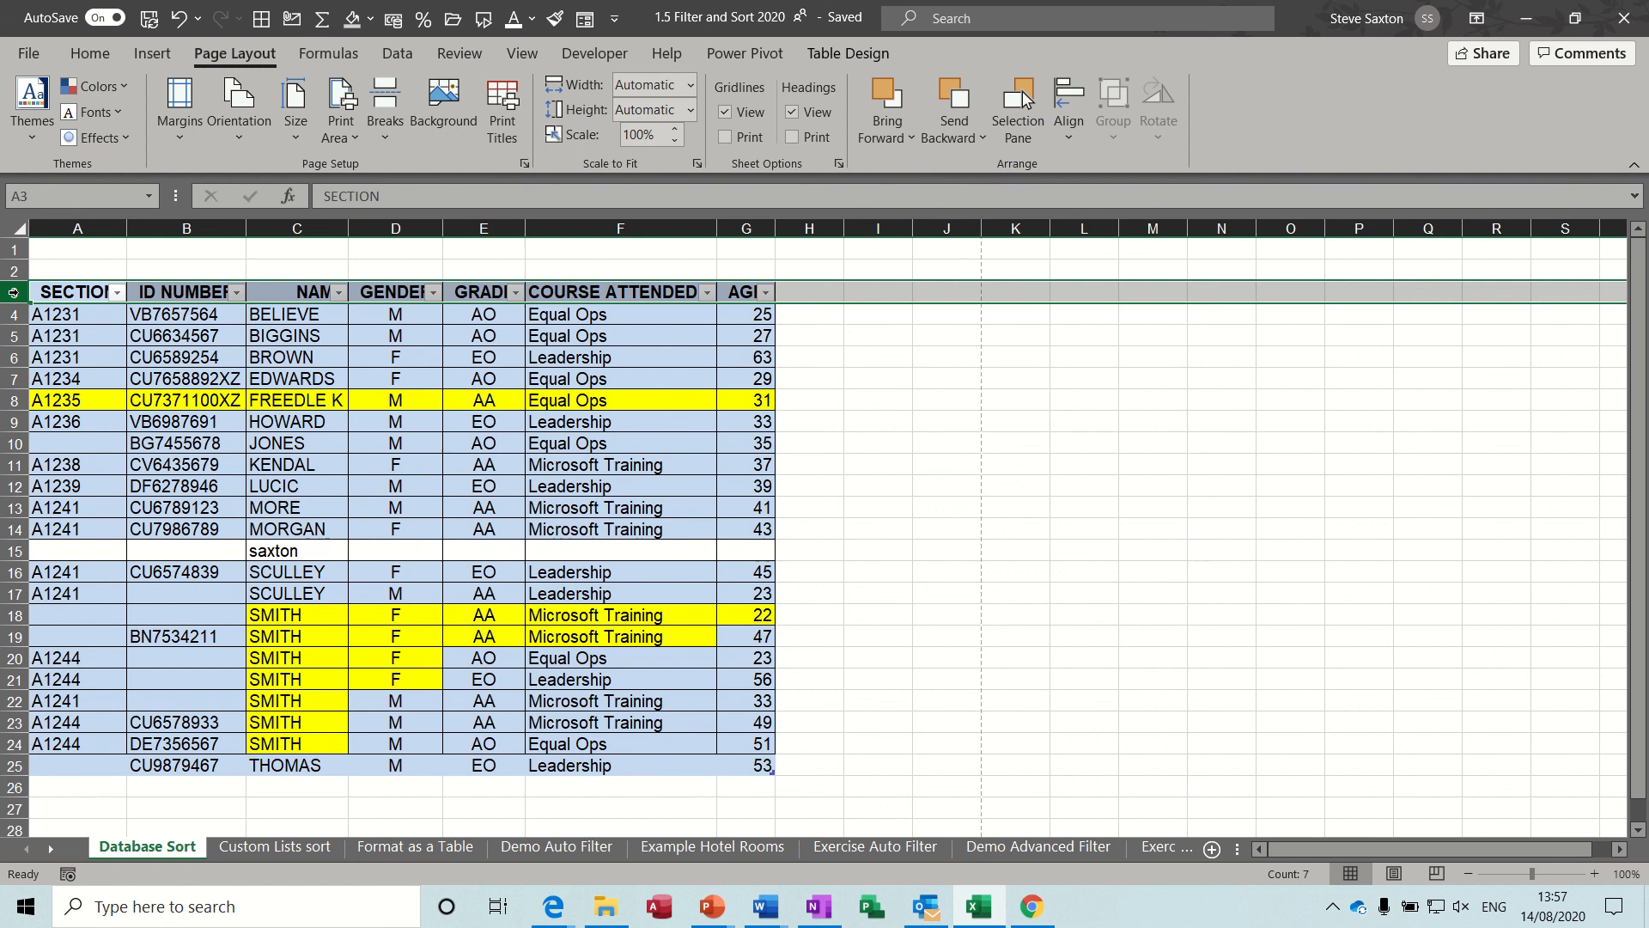
left_click(381, 365)
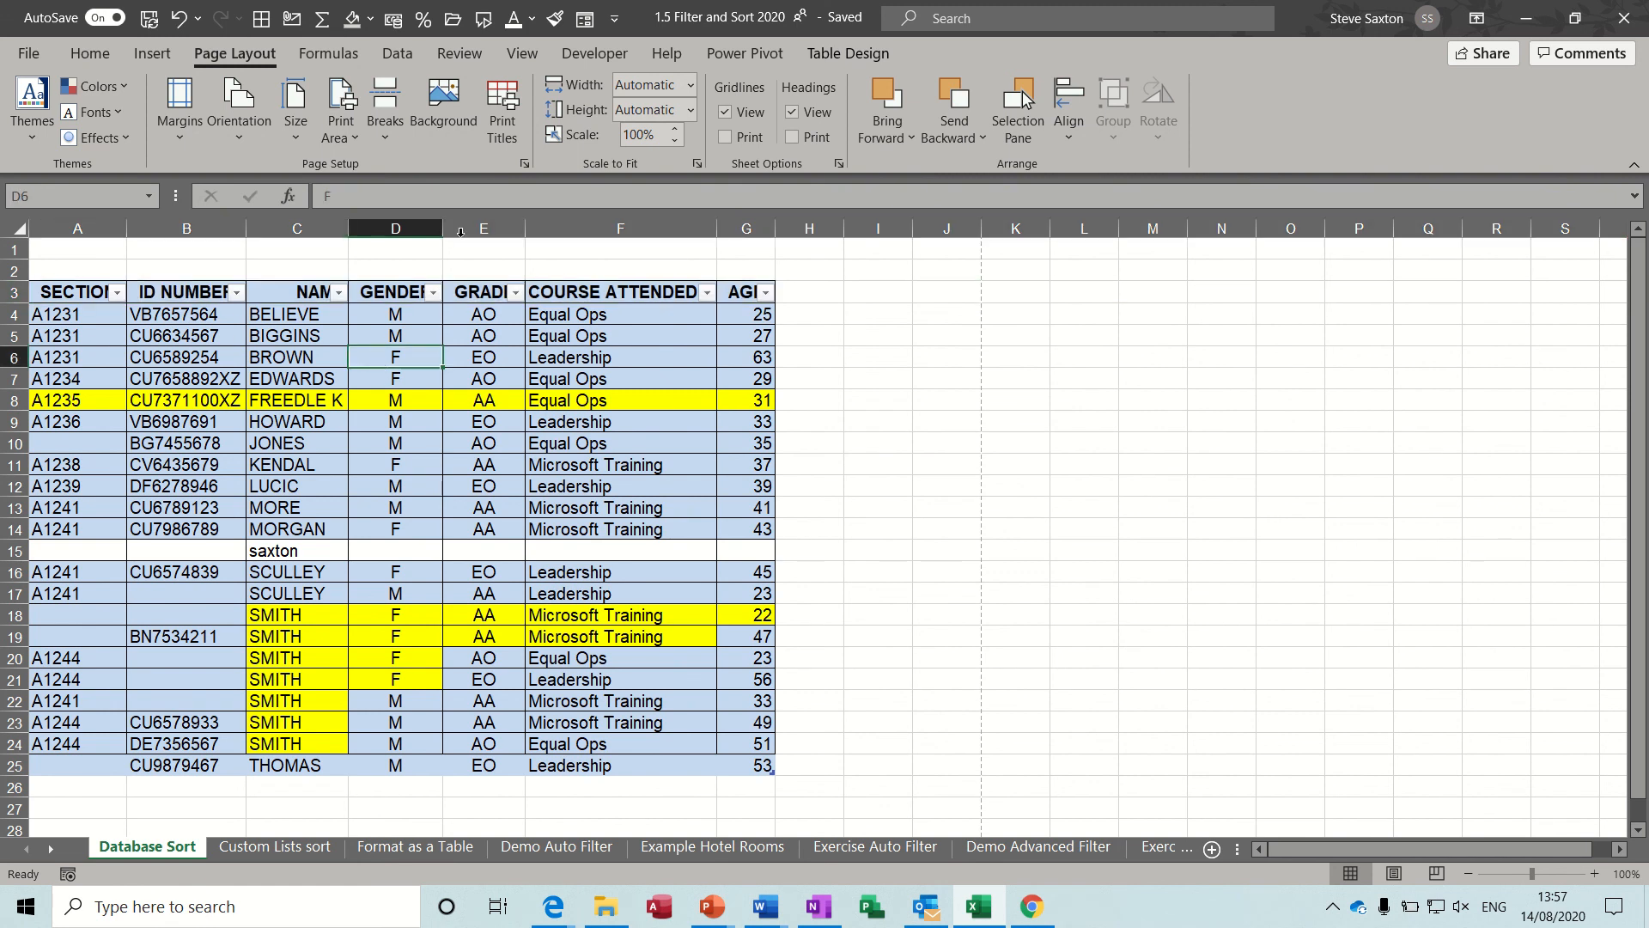
Set row 3 ($3:$3) as the print title row to repeat at the top of every printed page.
left_click(510, 101)
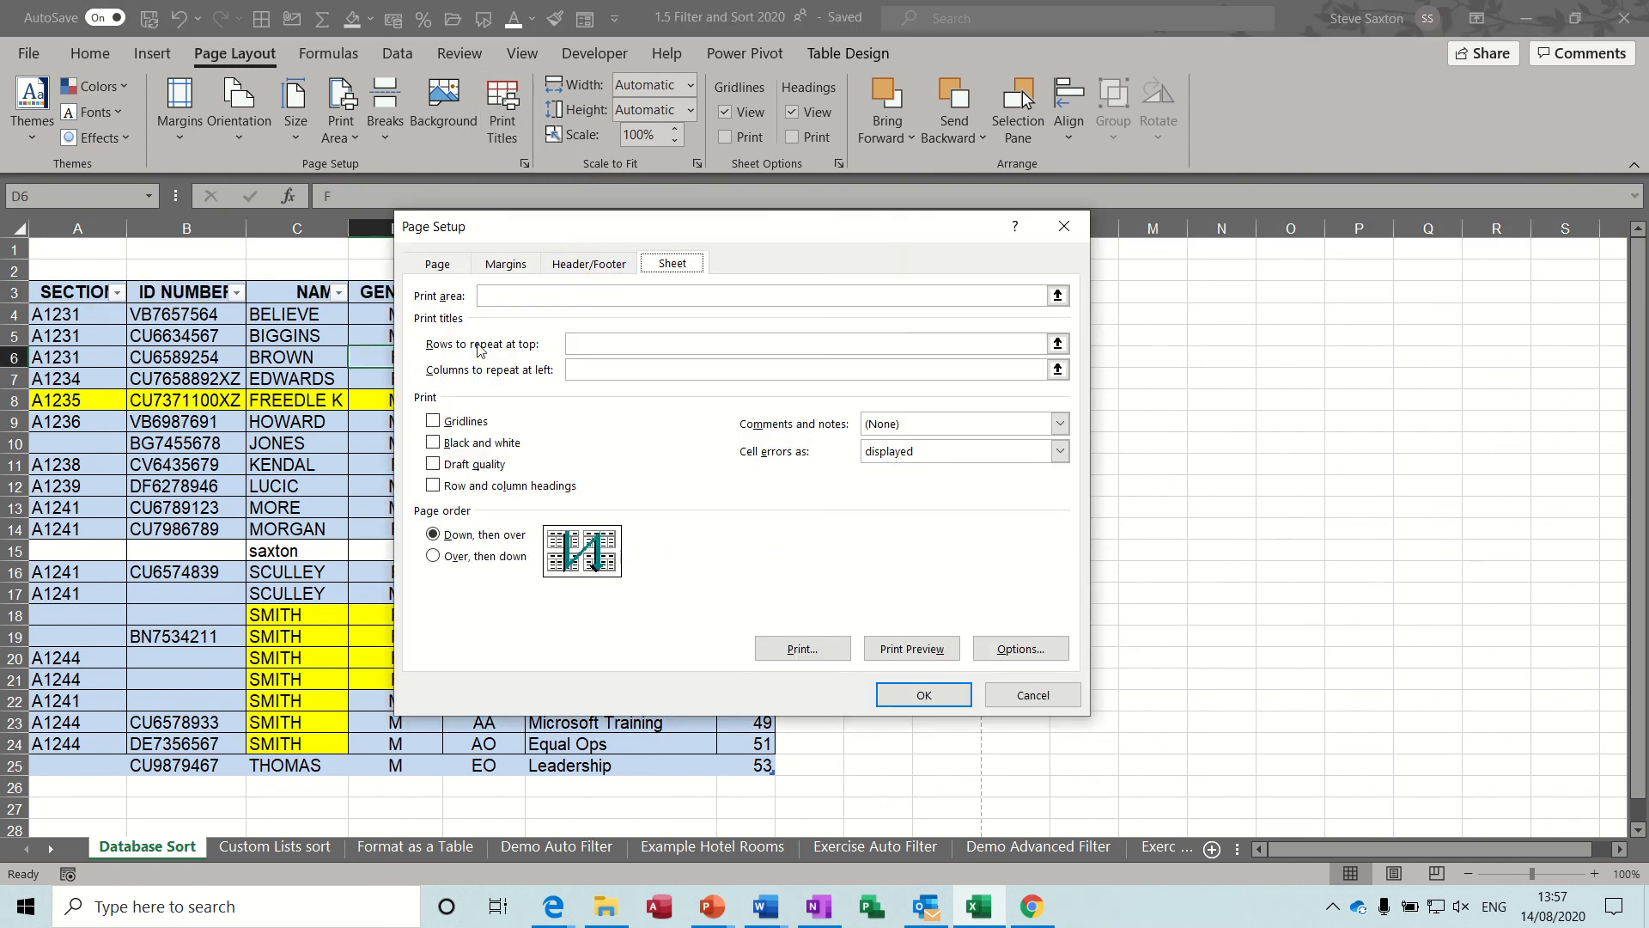
left_click(566, 351)
left_click(586, 345)
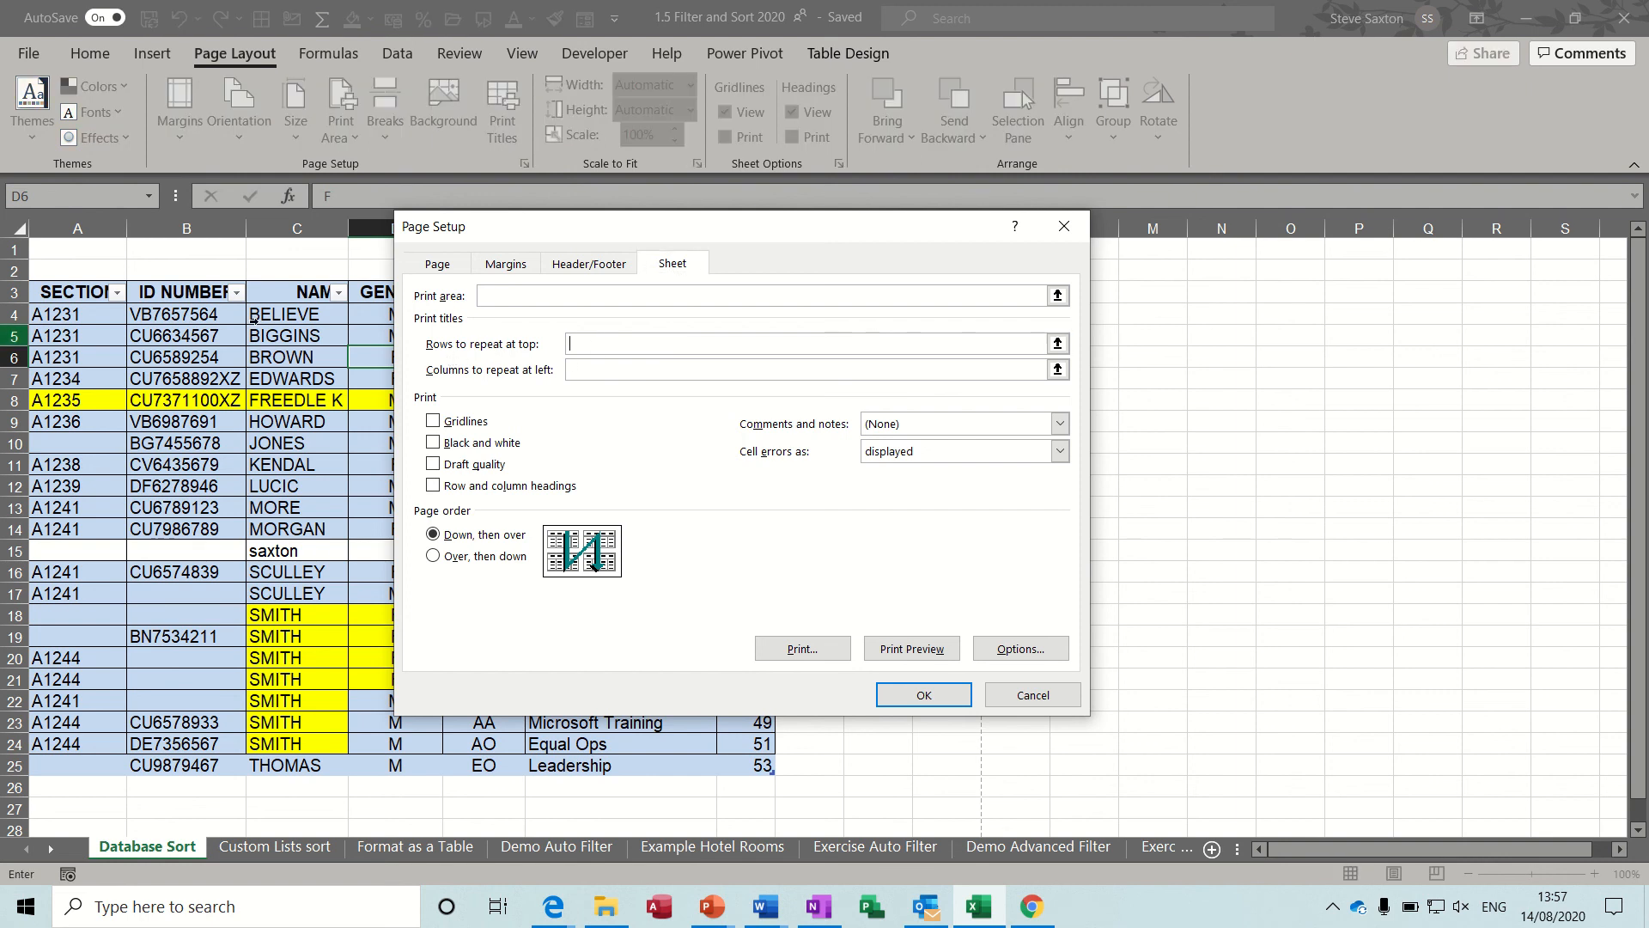
left_click(12, 293)
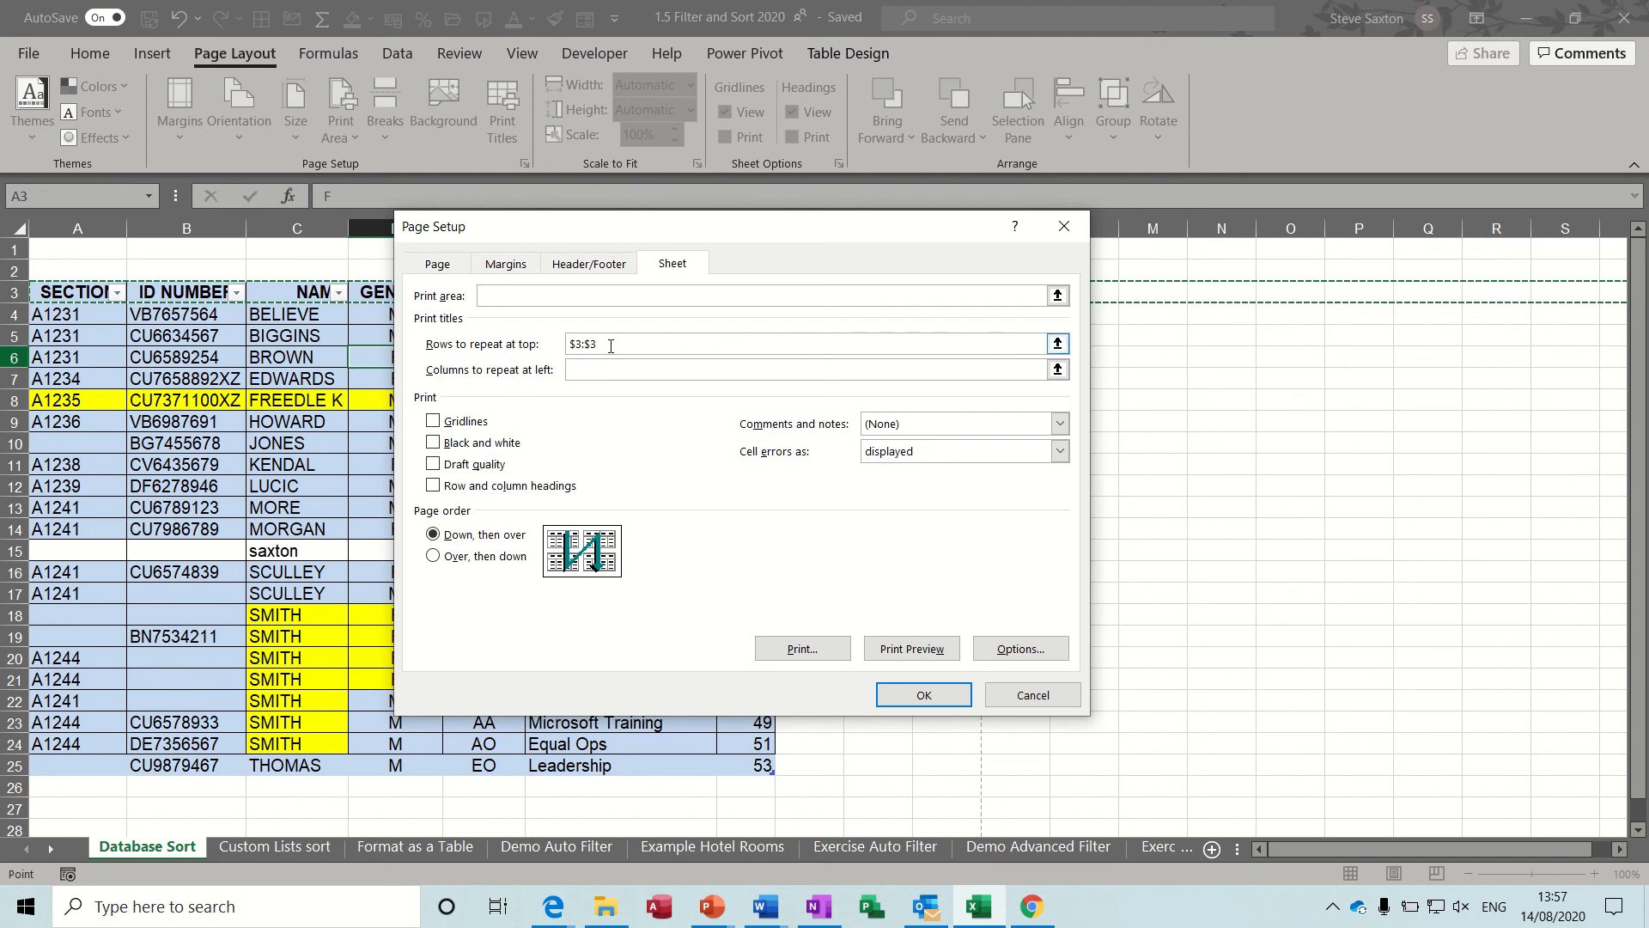
left_click(902, 694)
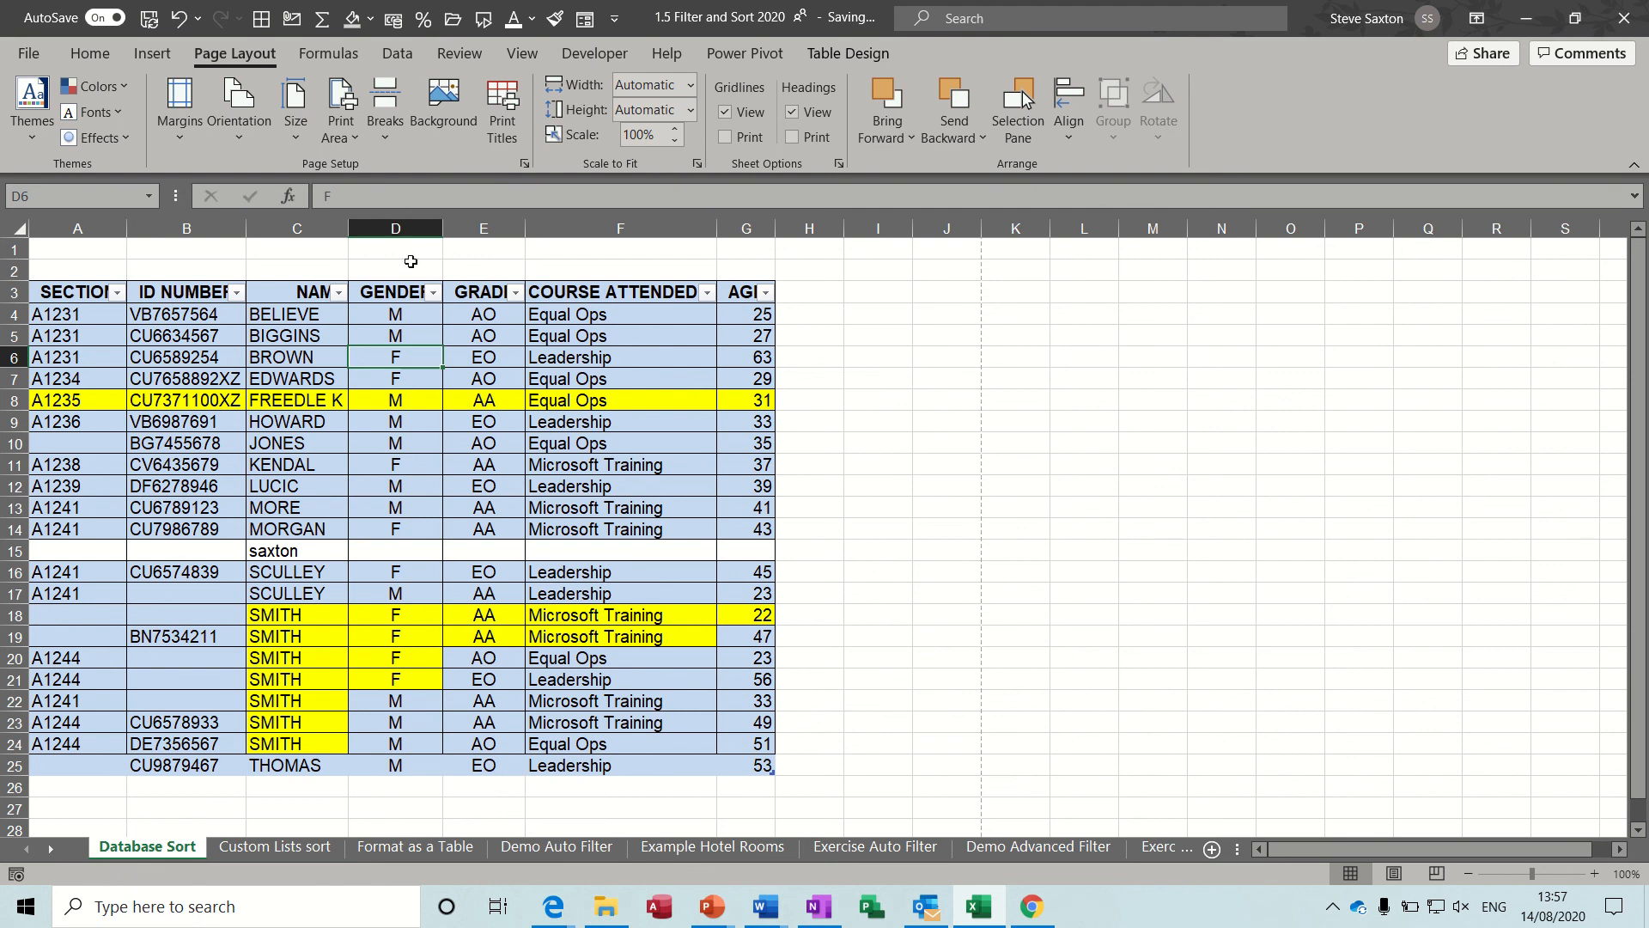
Set the print area to the single cell D6.
left_click(353, 139)
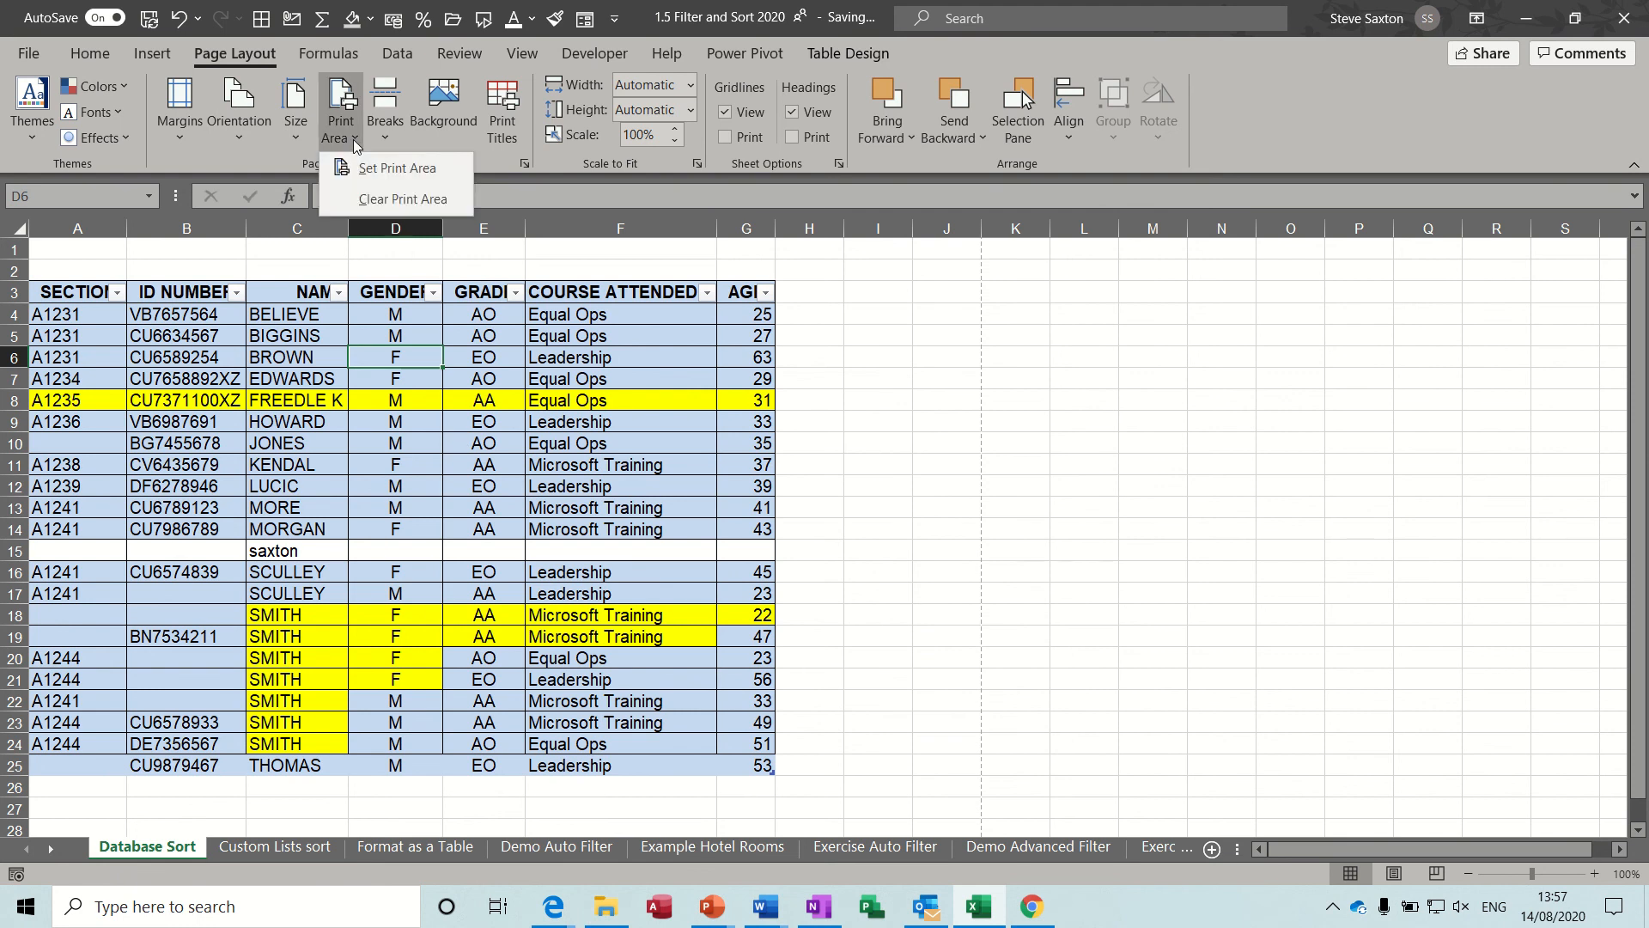
left_click(380, 169)
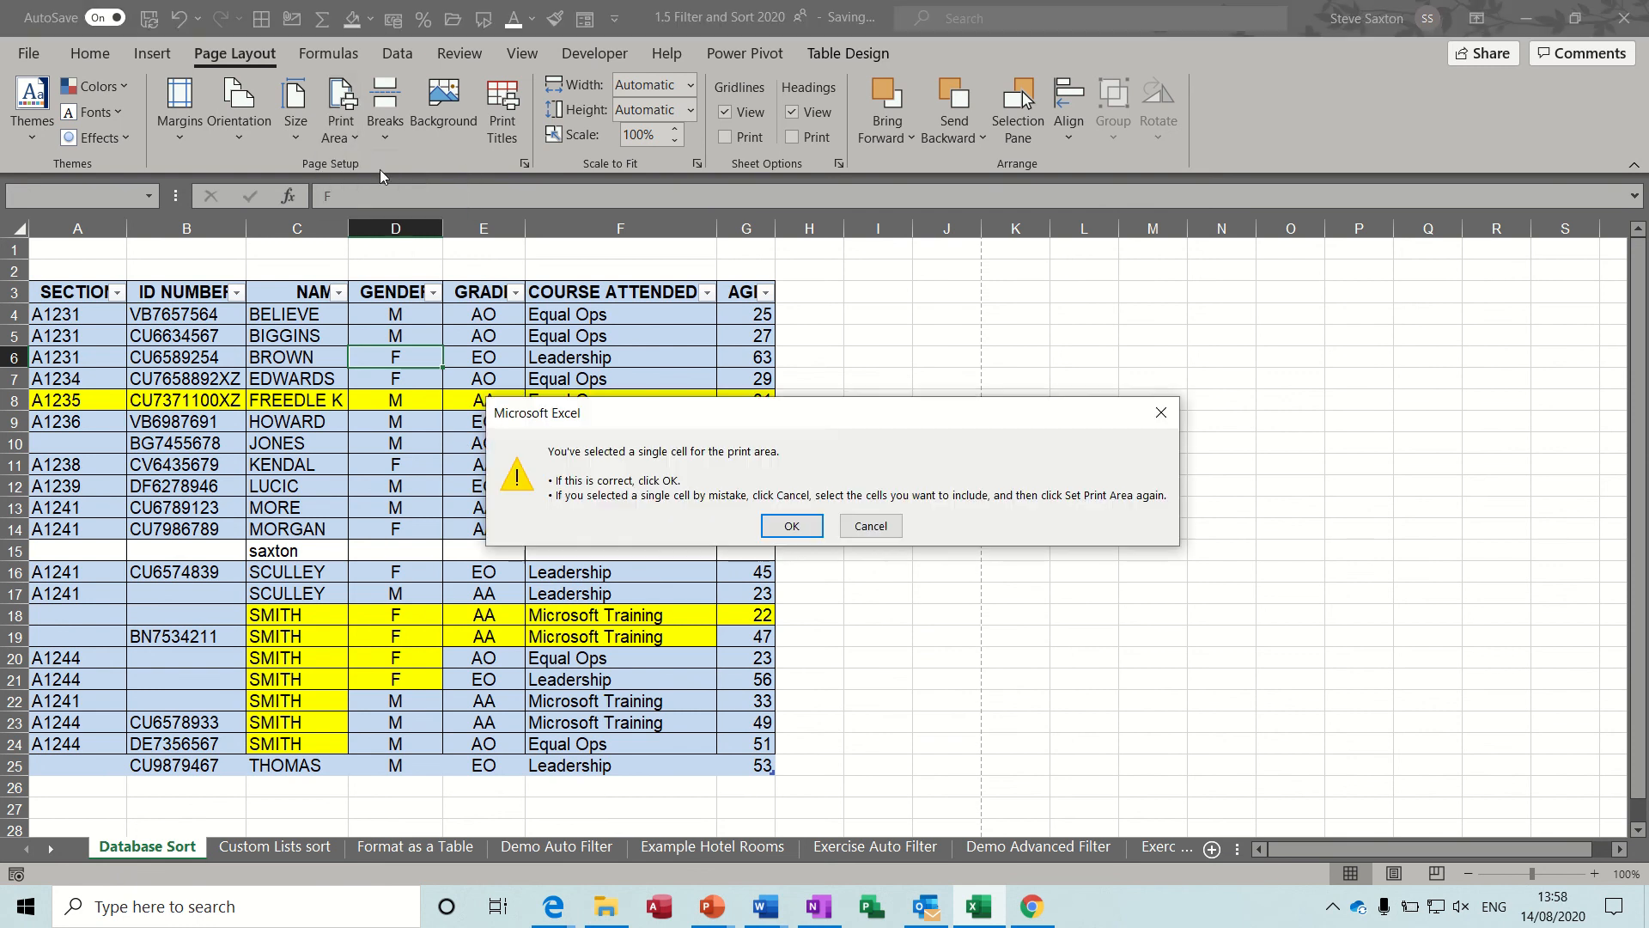
left_click(791, 525)
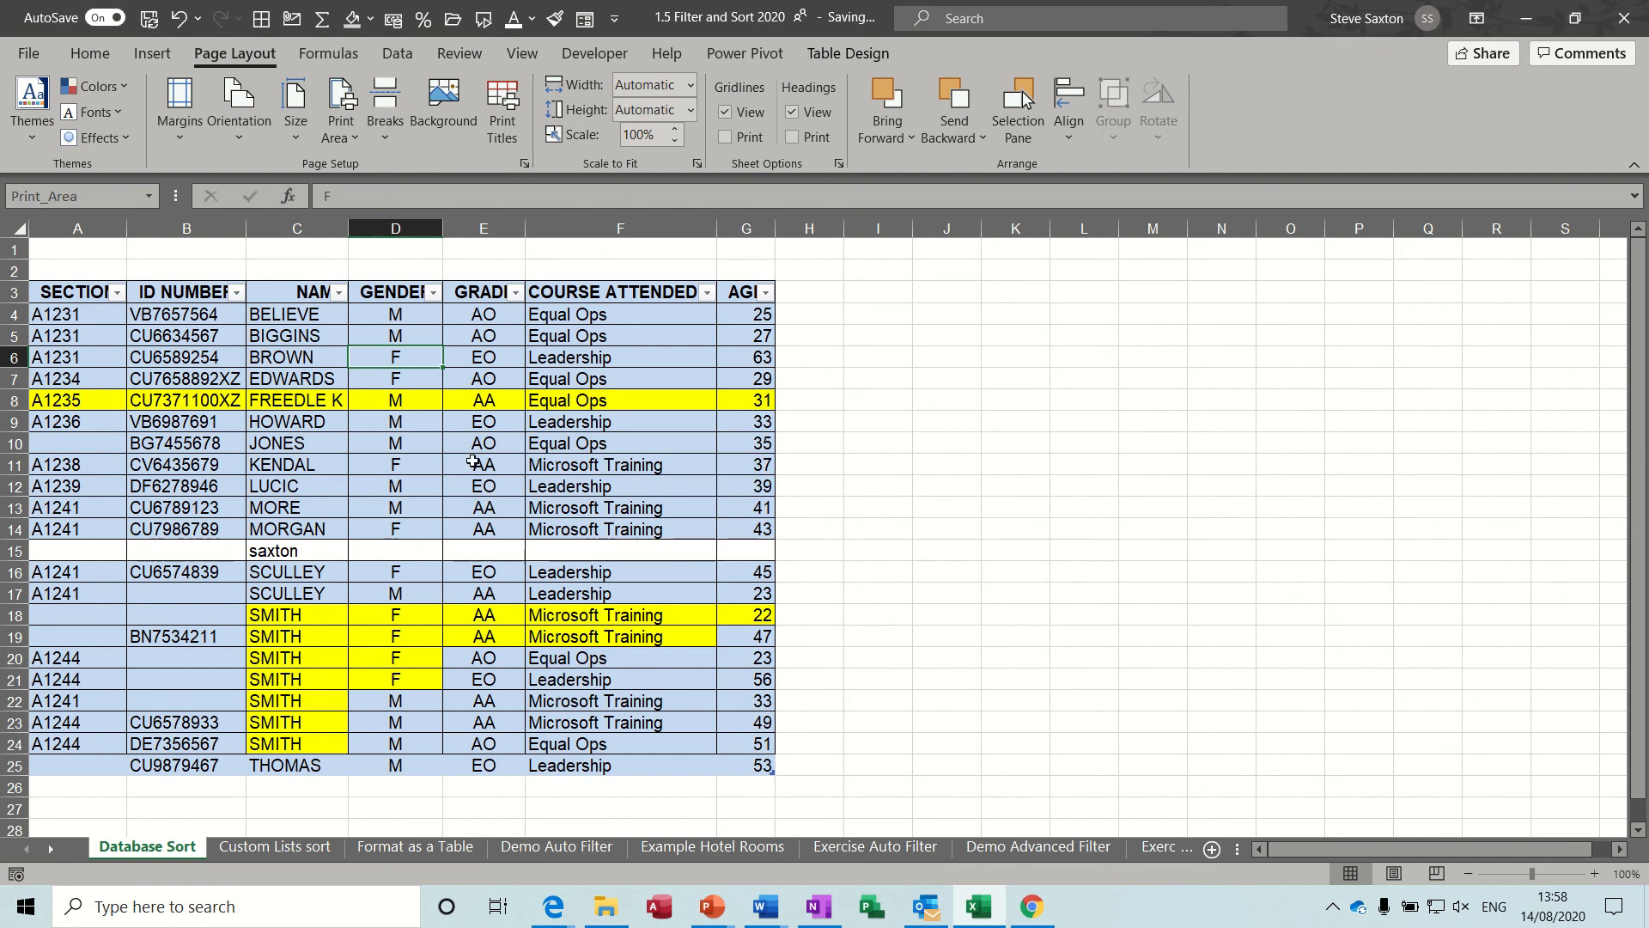
Set A9:G14 as the print area and check the page in the print preview.
left_click(211, 317)
left_click_drag(65, 416, 742, 525)
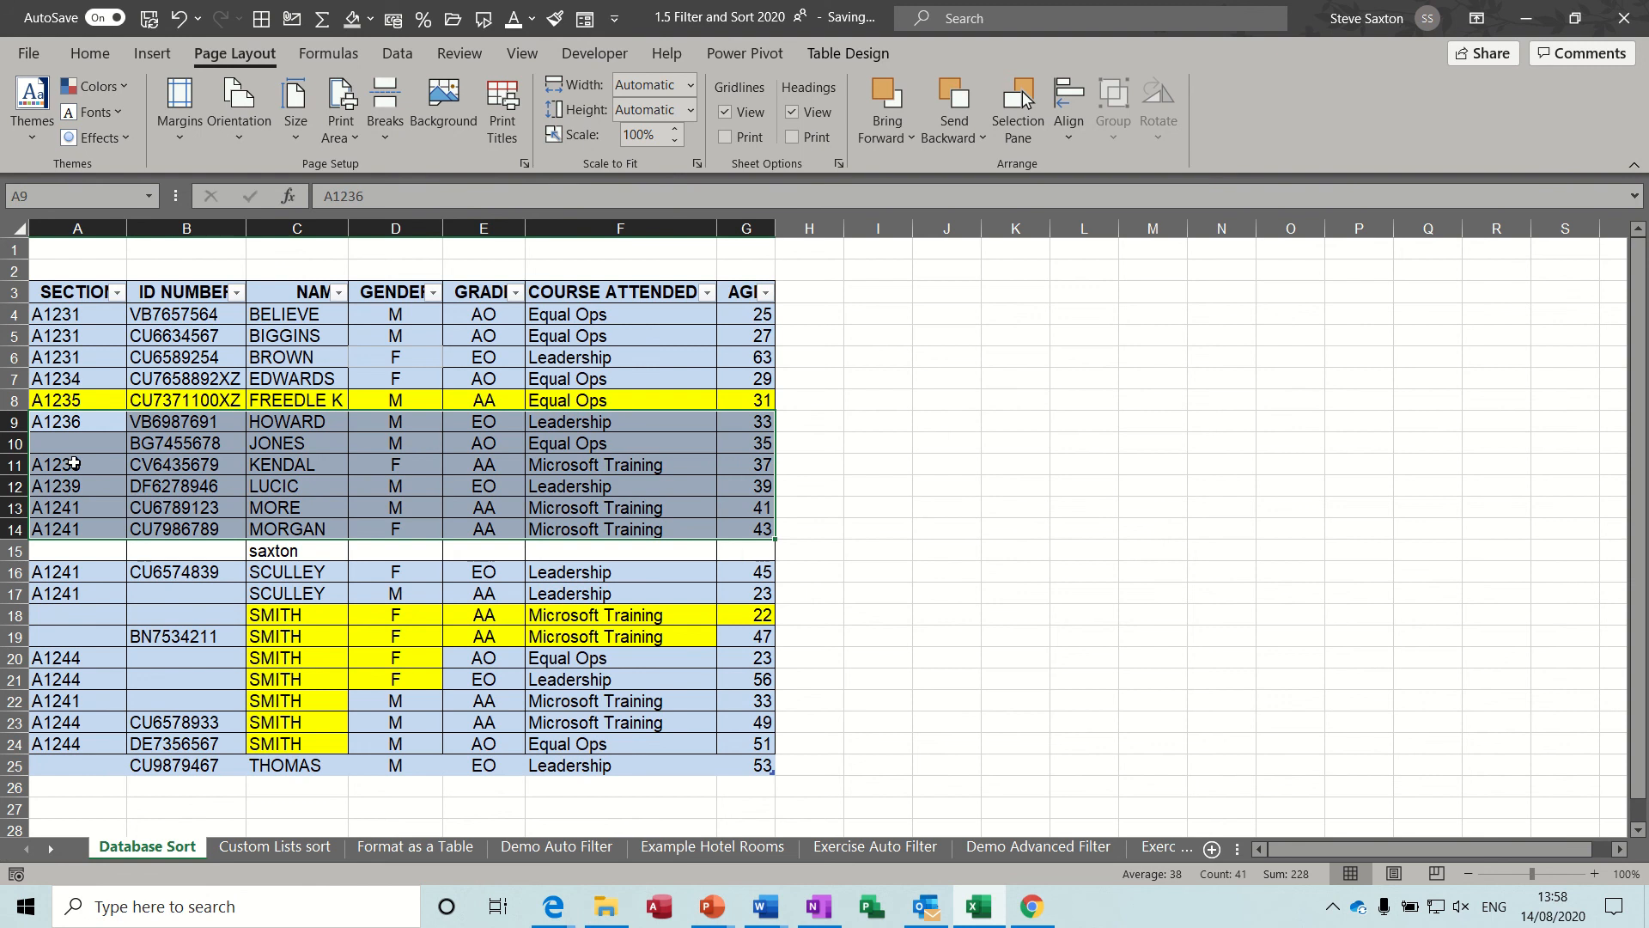
left_click(347, 136)
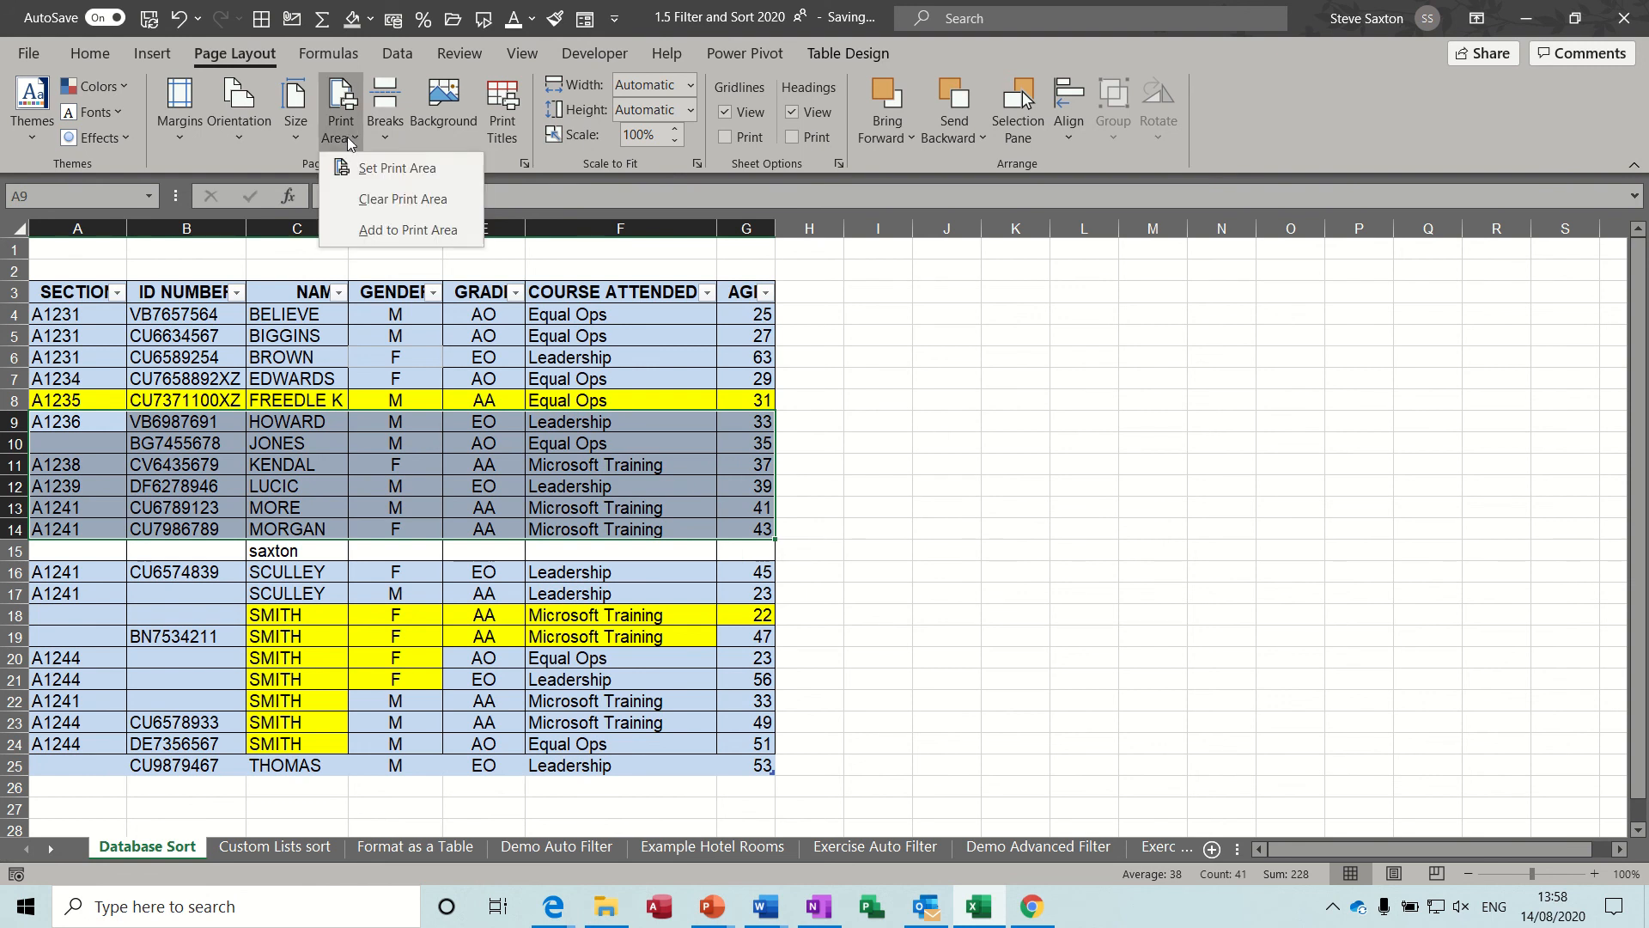
left_click(414, 169)
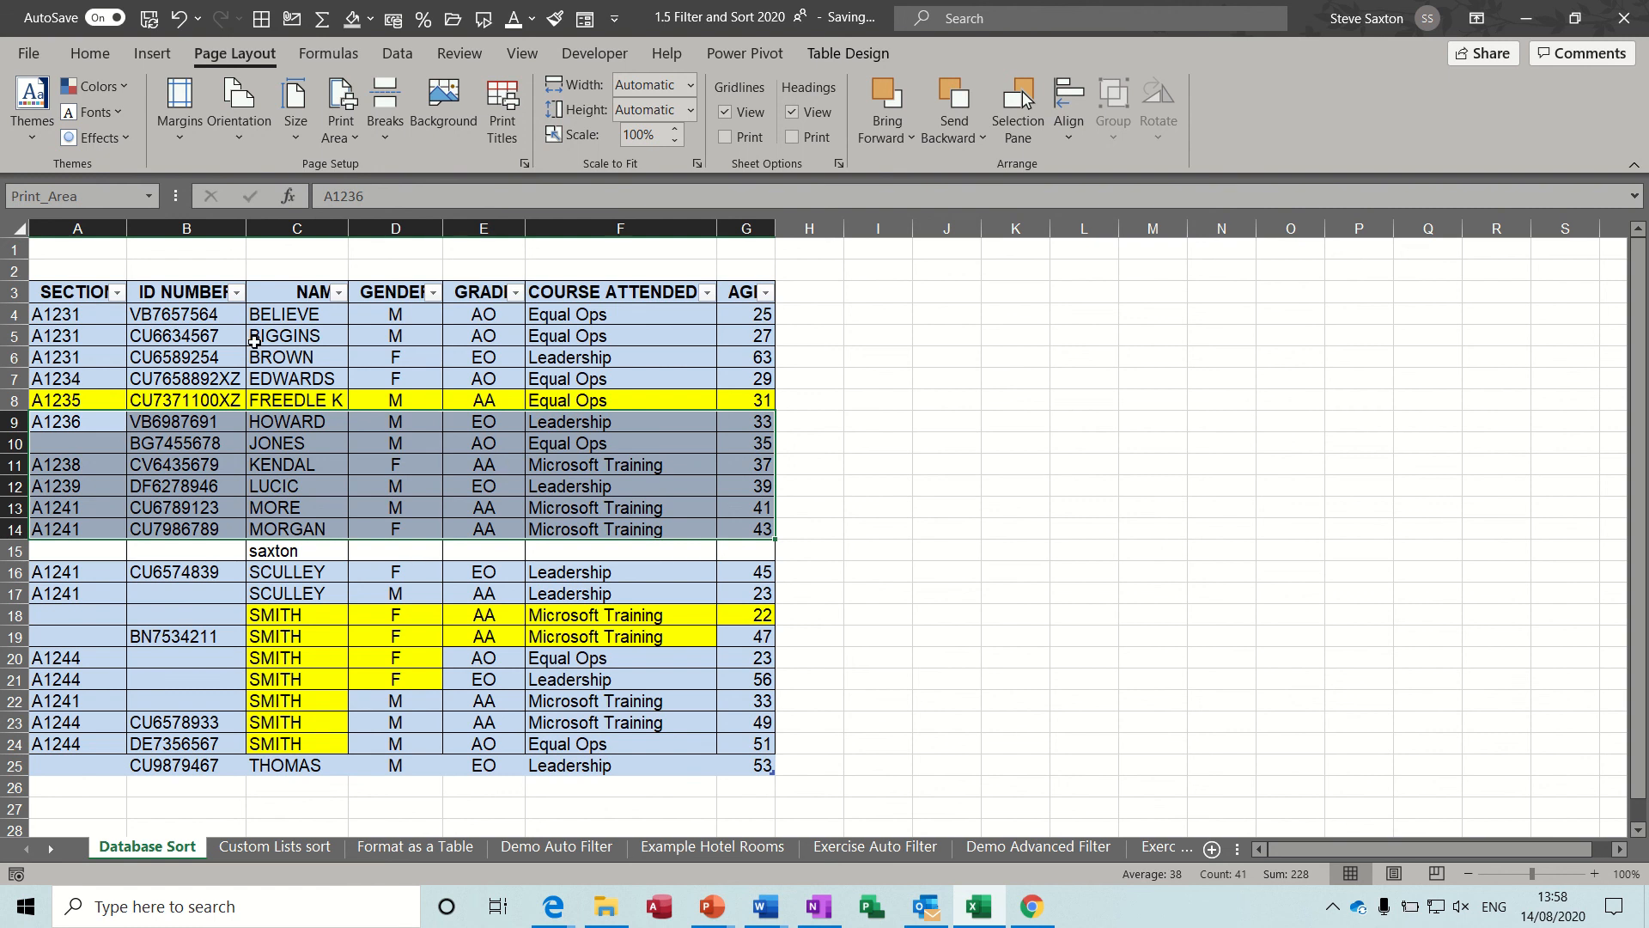
left_click(33, 58)
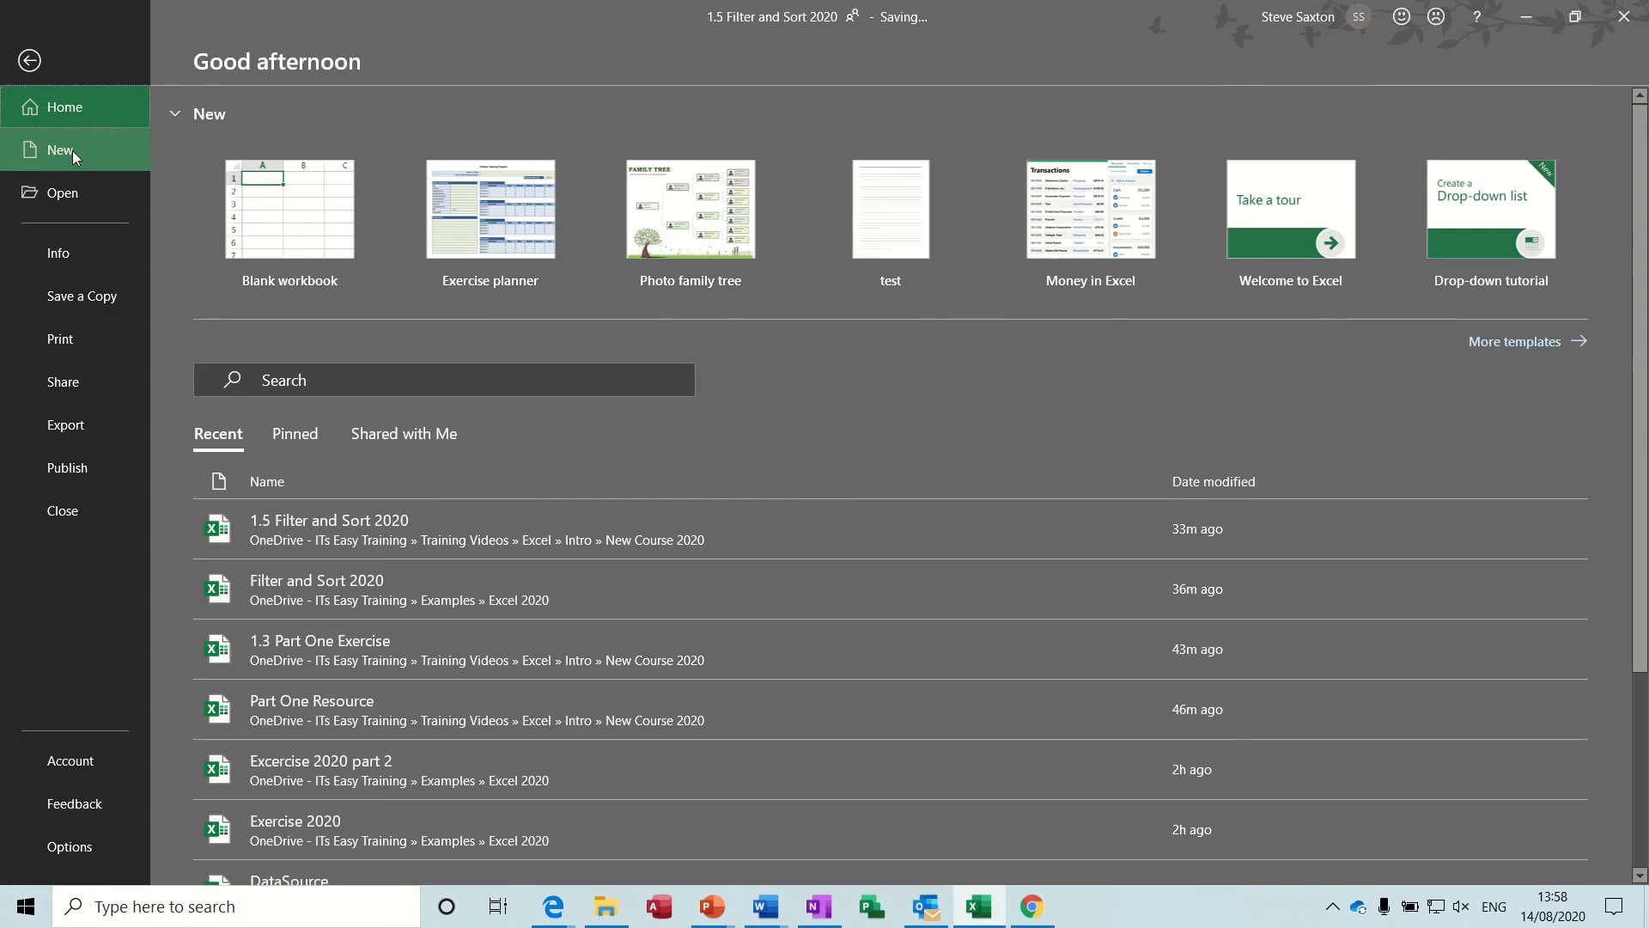
left_click(75, 337)
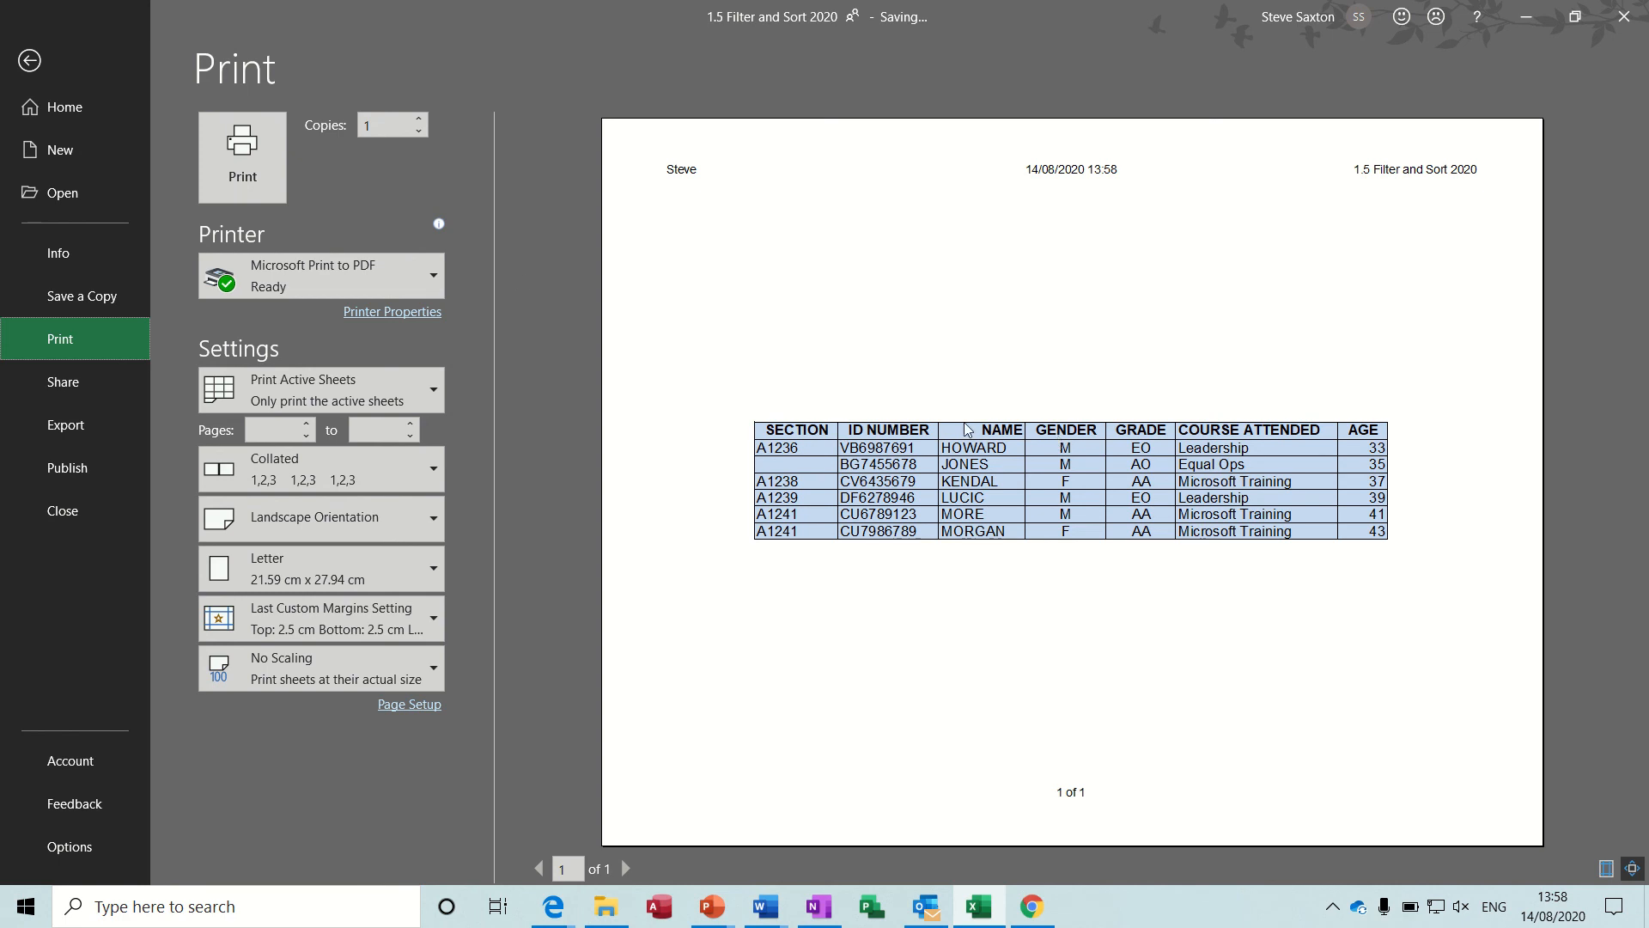
left_click(54, 69)
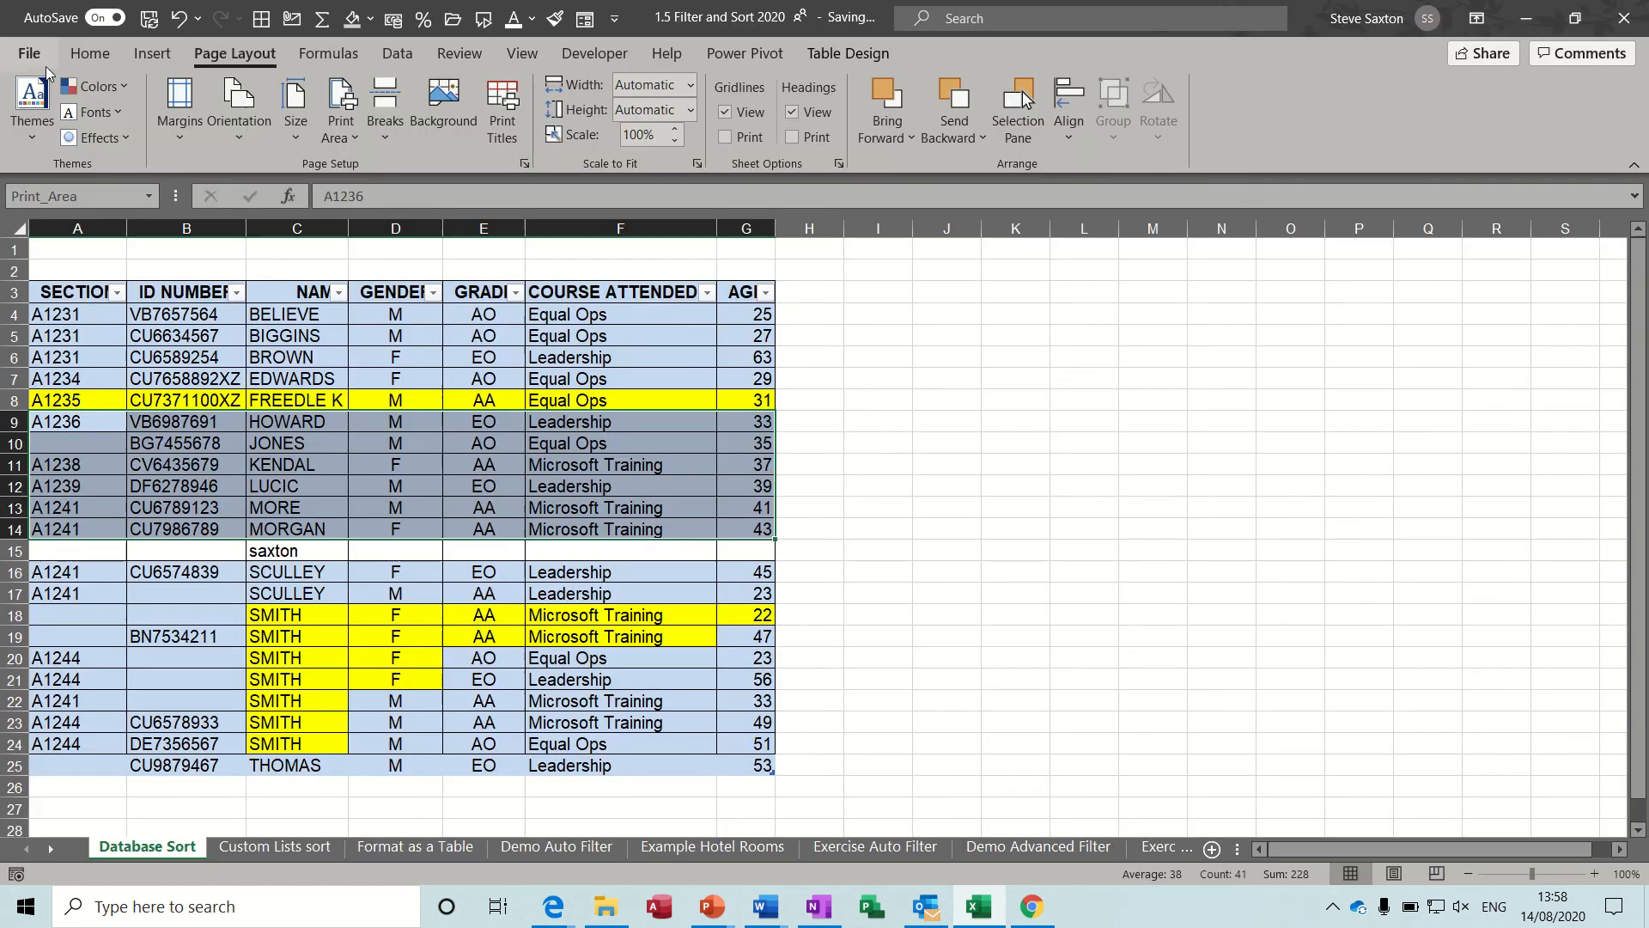
Replace the existing print area with A15:G21 and check the page in the print preview.
left_click(399, 430)
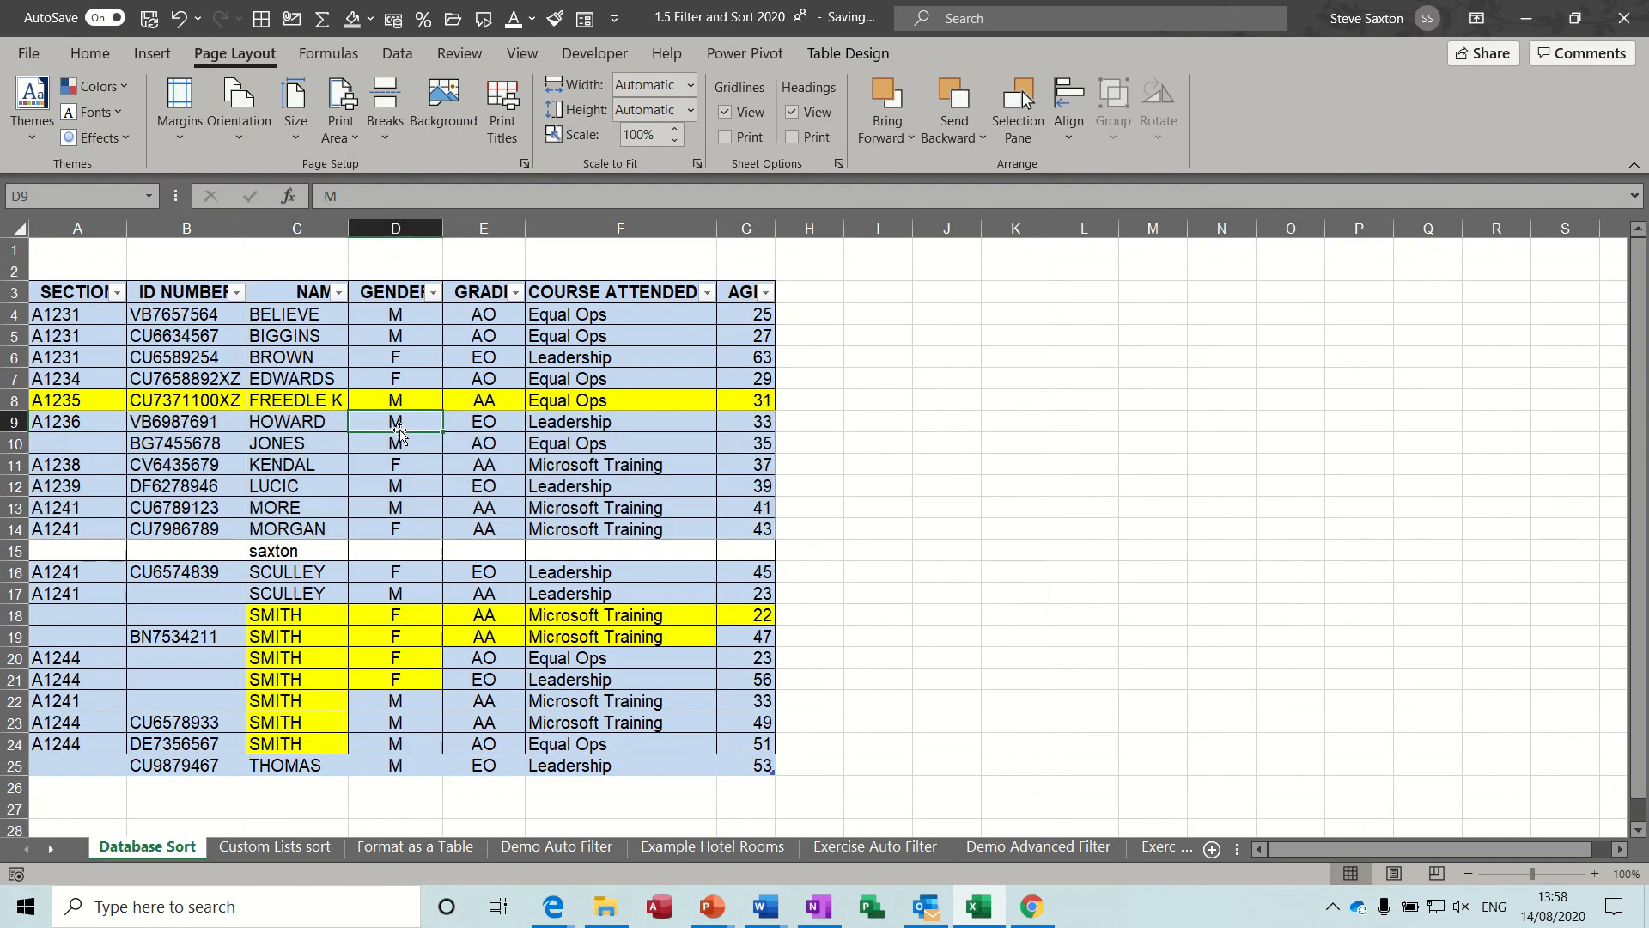
left_click(350, 134)
left_click(402, 198)
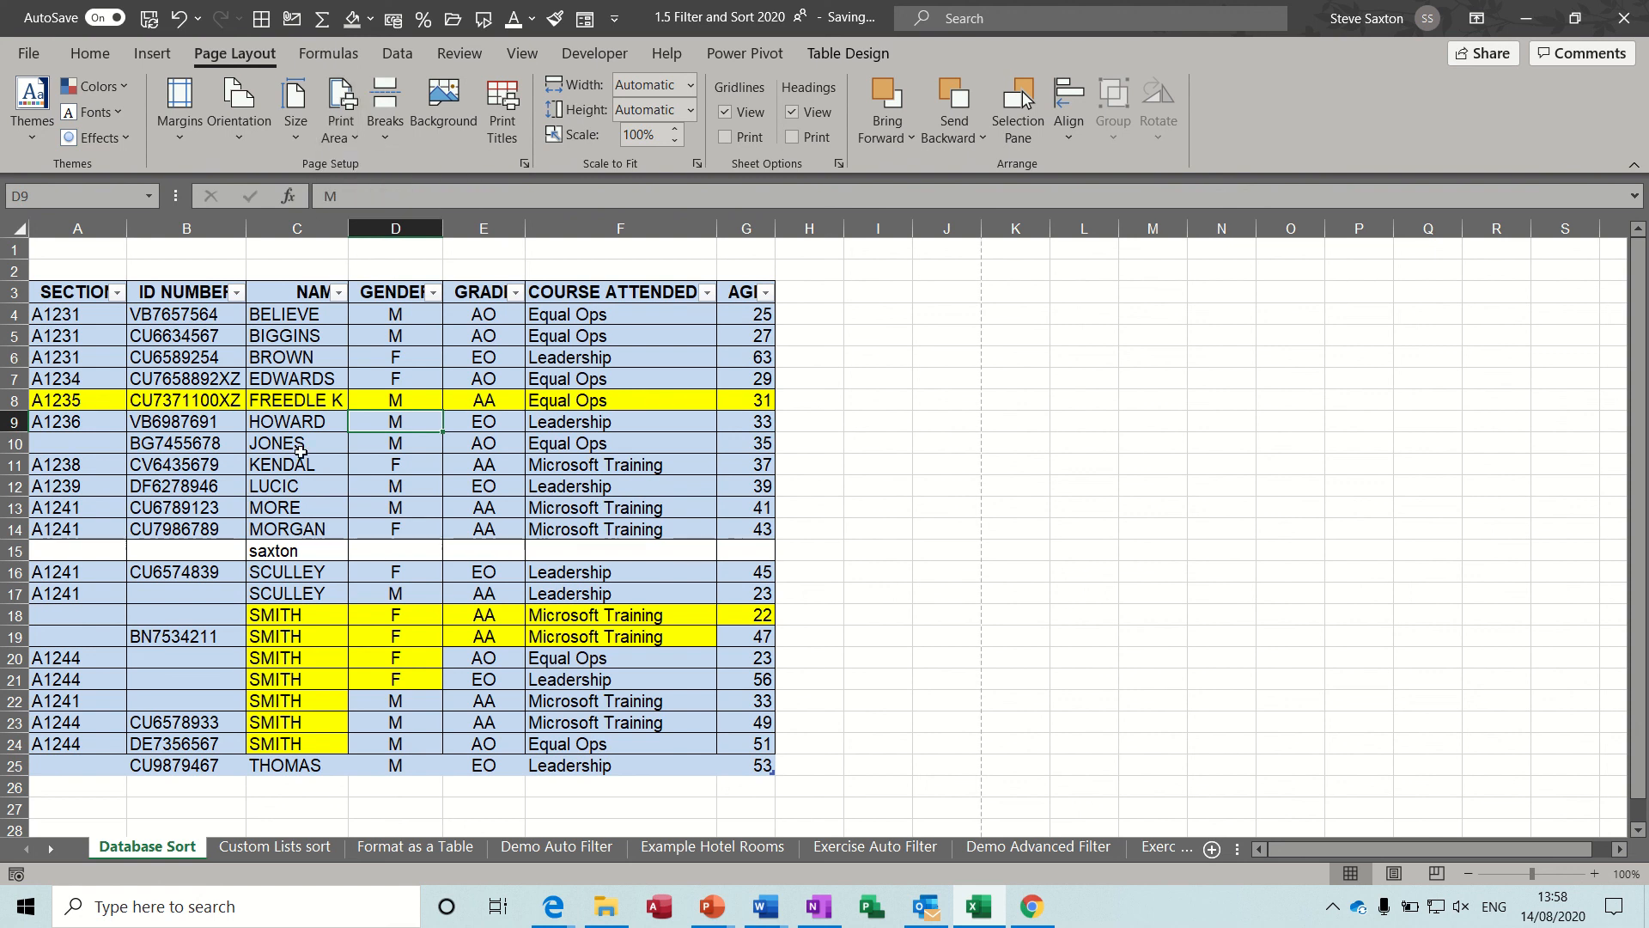
left_click_drag(75, 551, 731, 680)
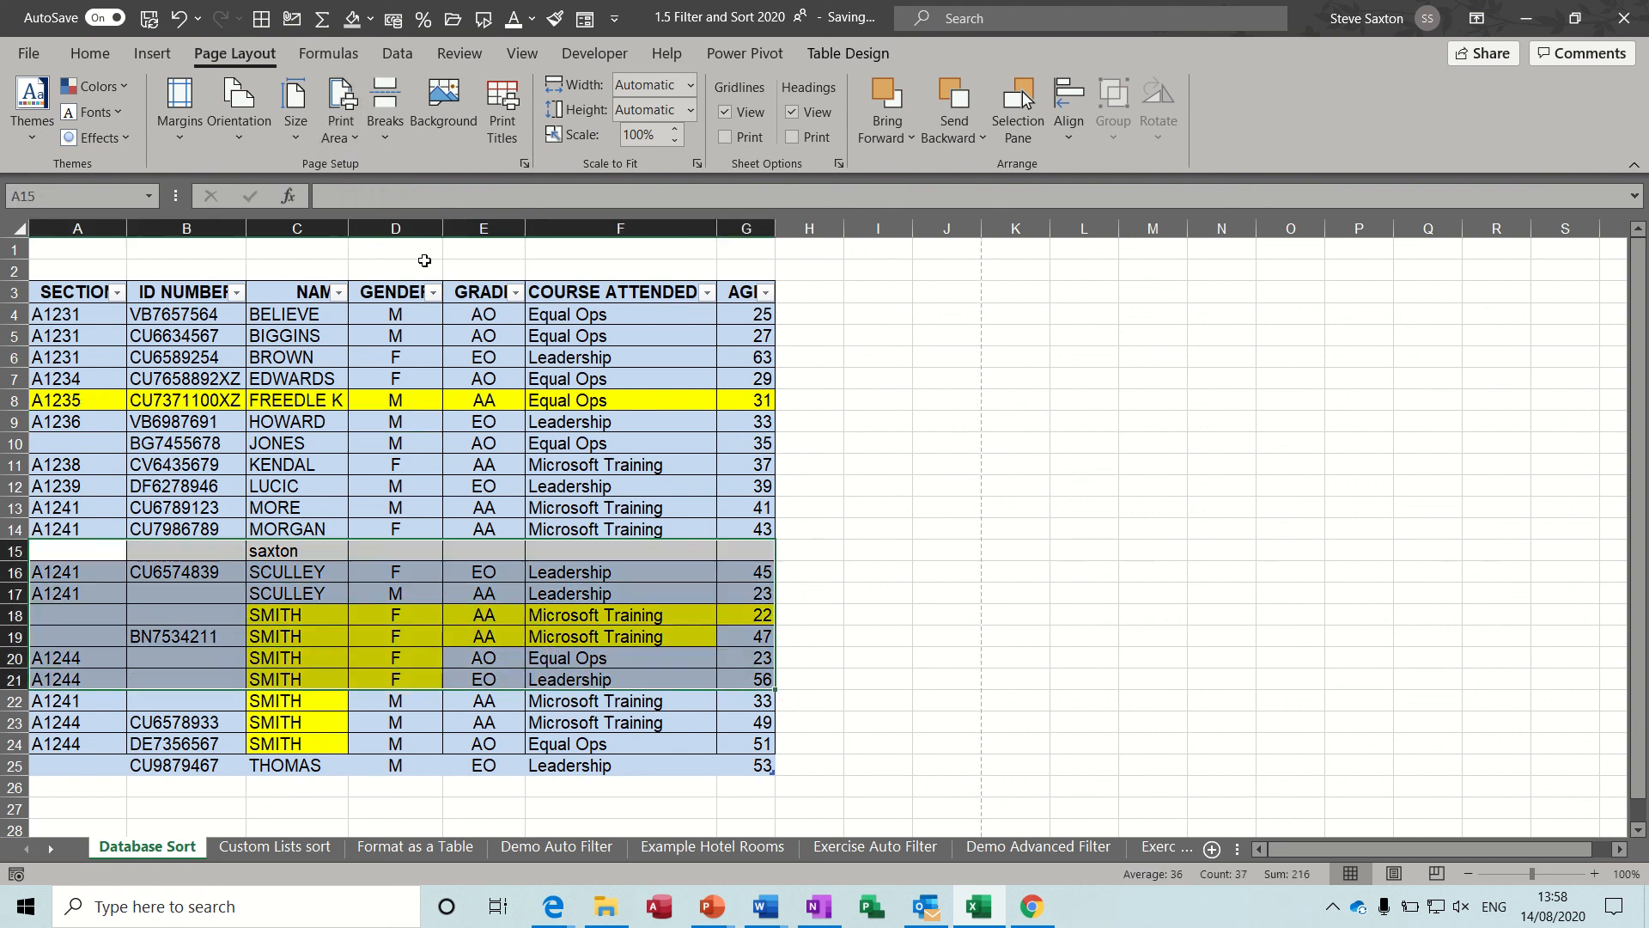
left_click(354, 136)
left_click(366, 166)
left_click(33, 54)
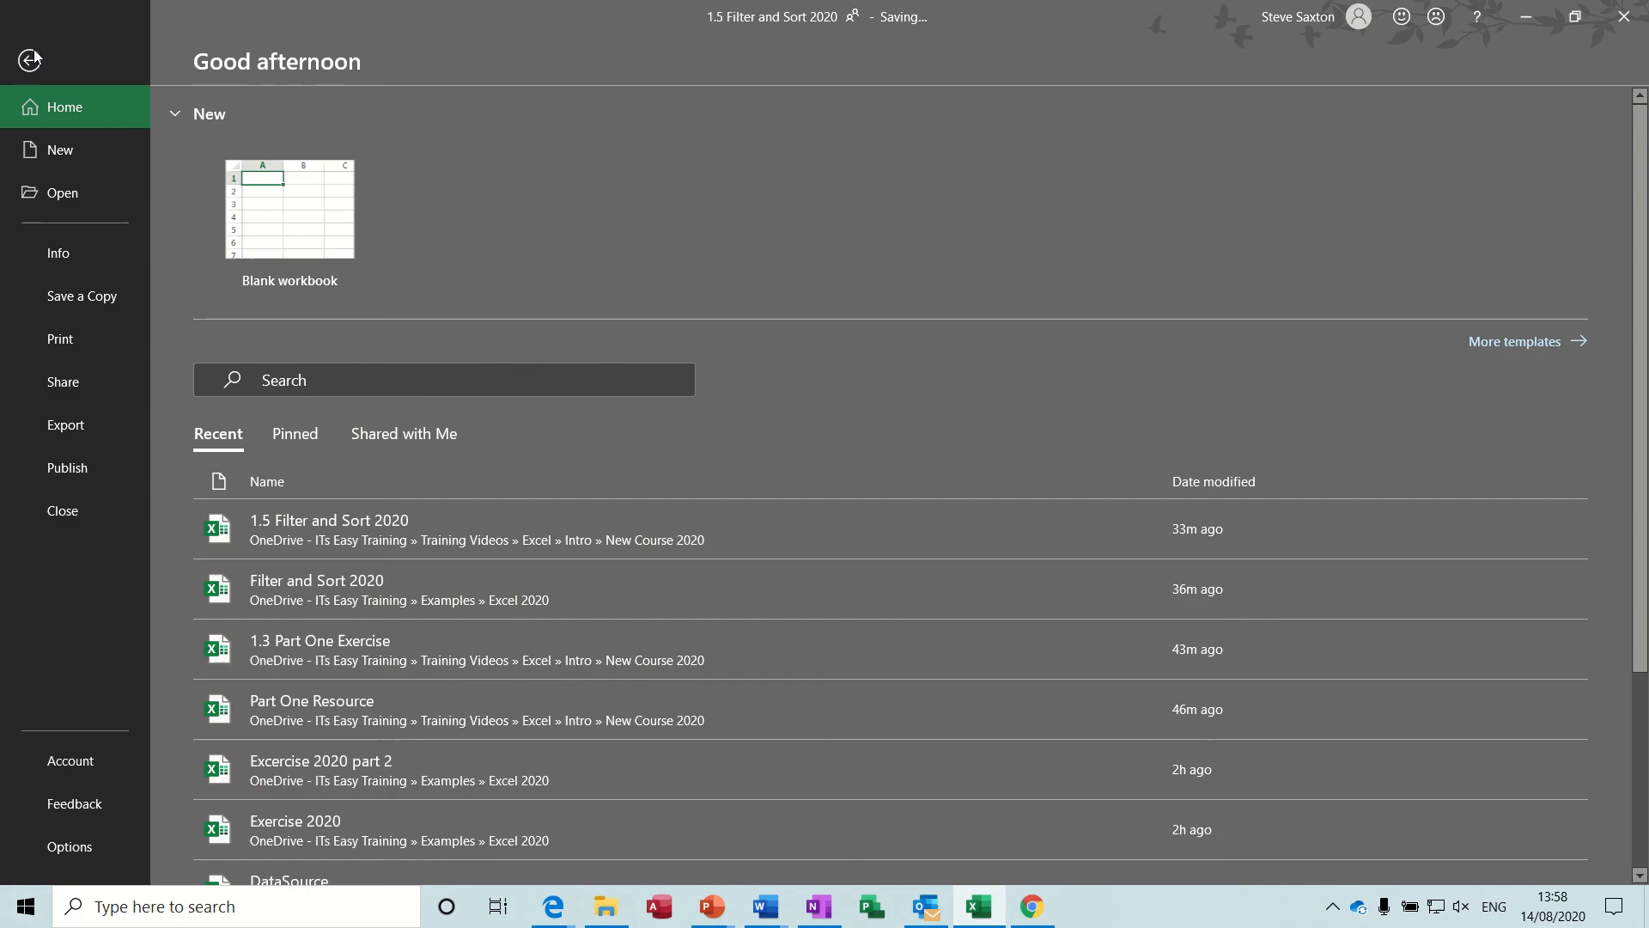
left_click(70, 342)
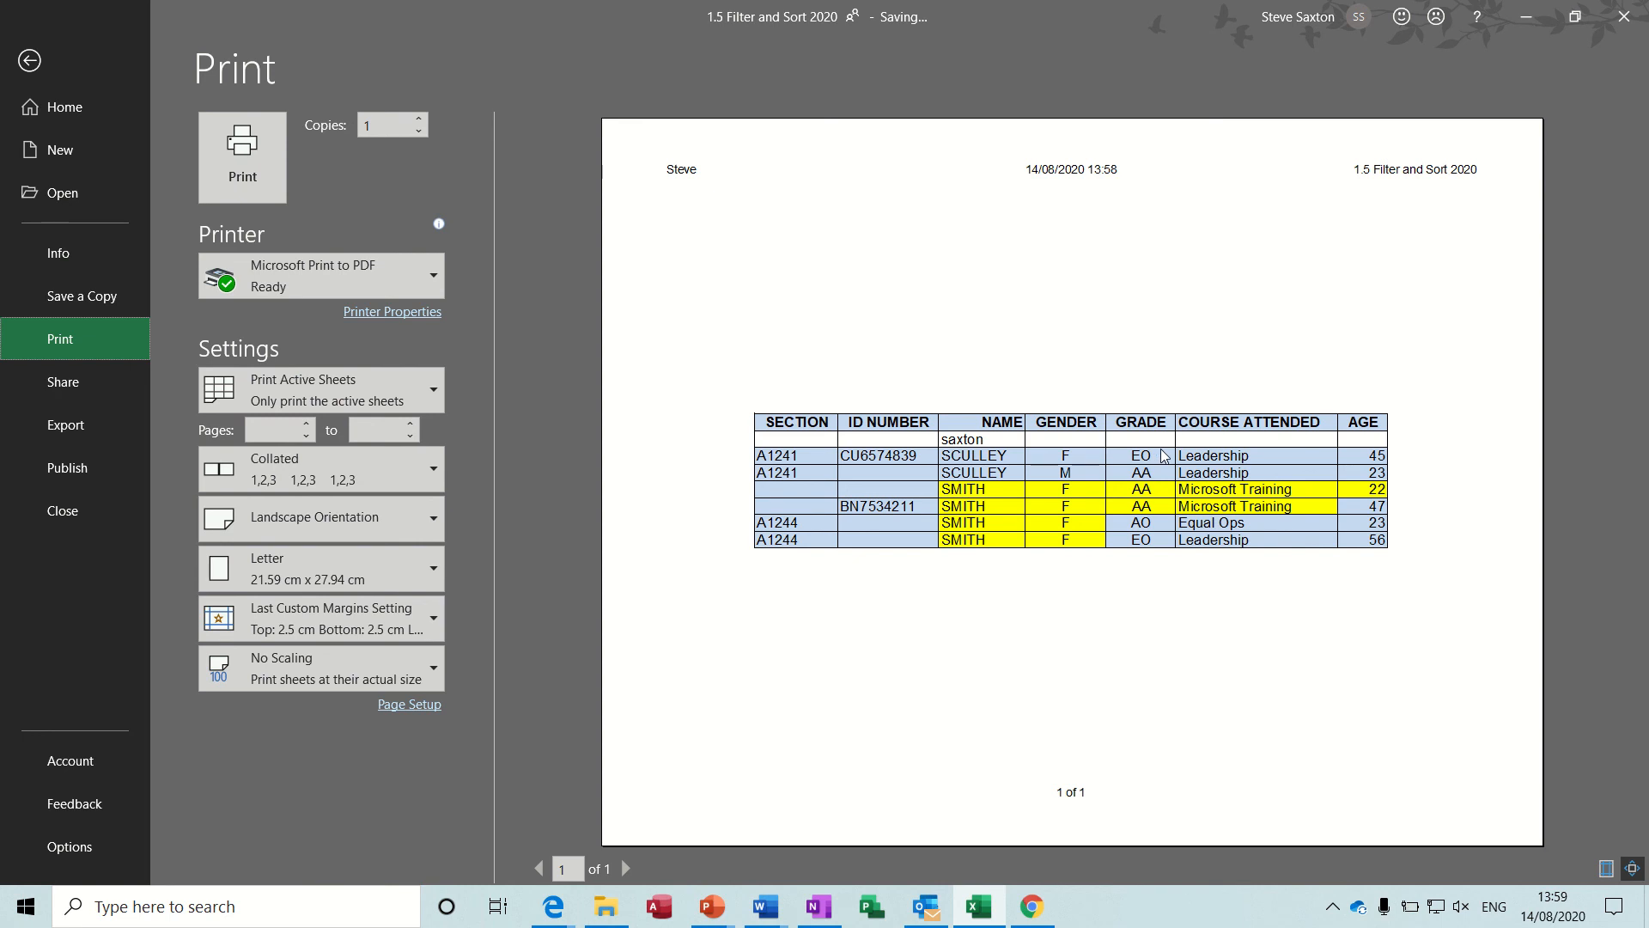
left_click(36, 67)
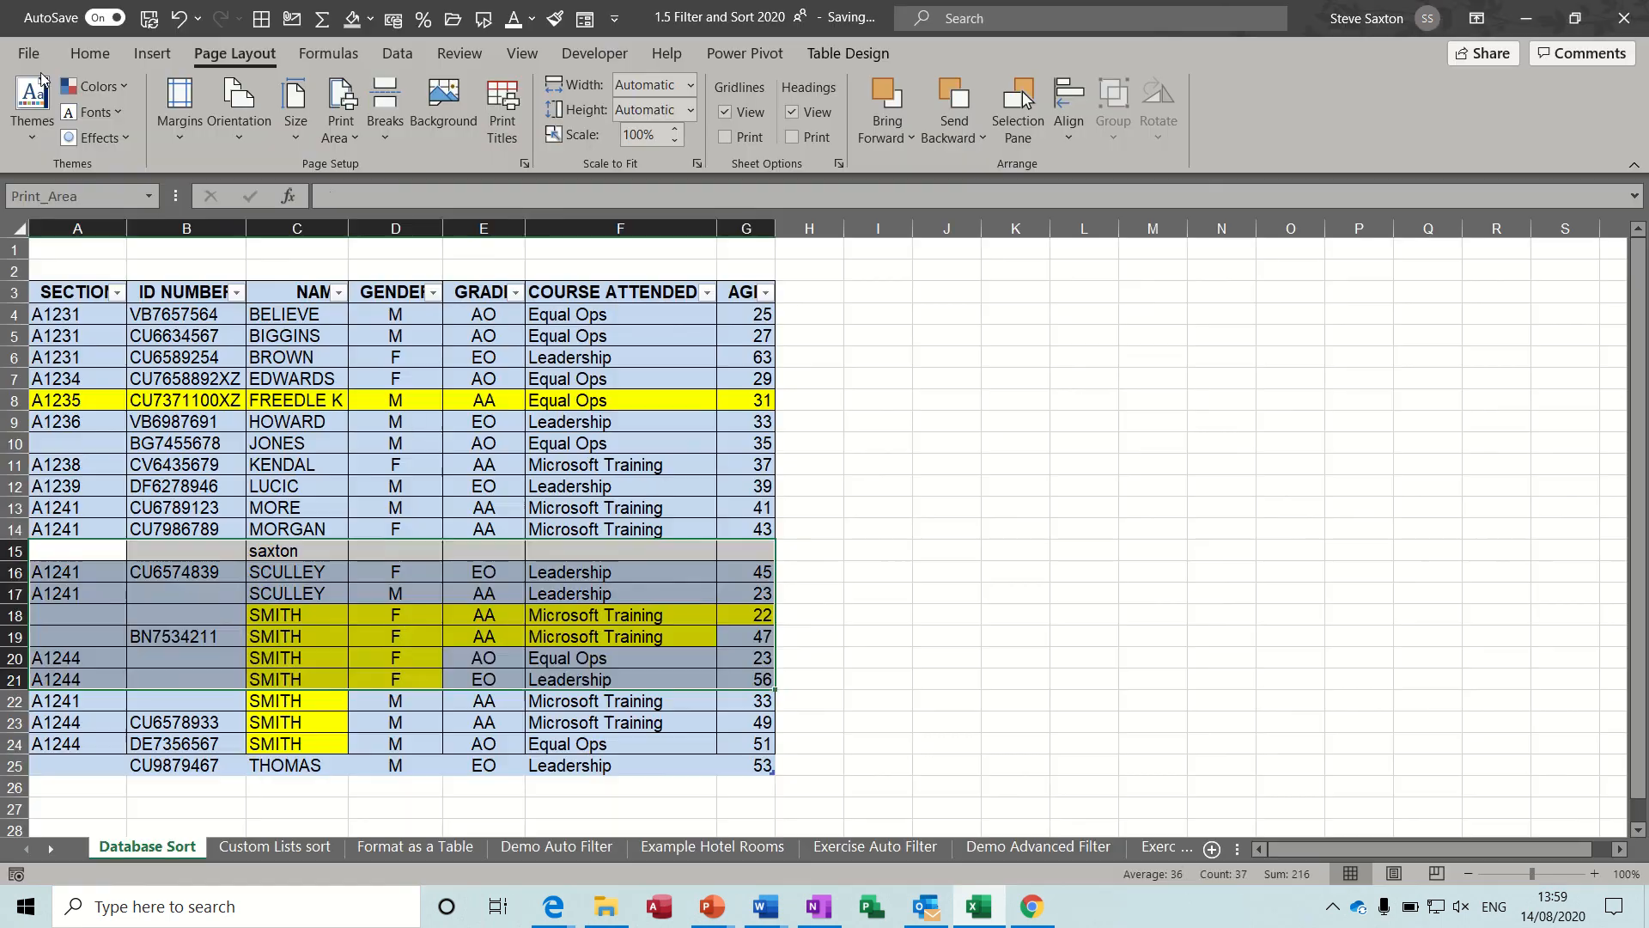
Clear the print area so the whole Database Sort sheet prints.
left_click(418, 520)
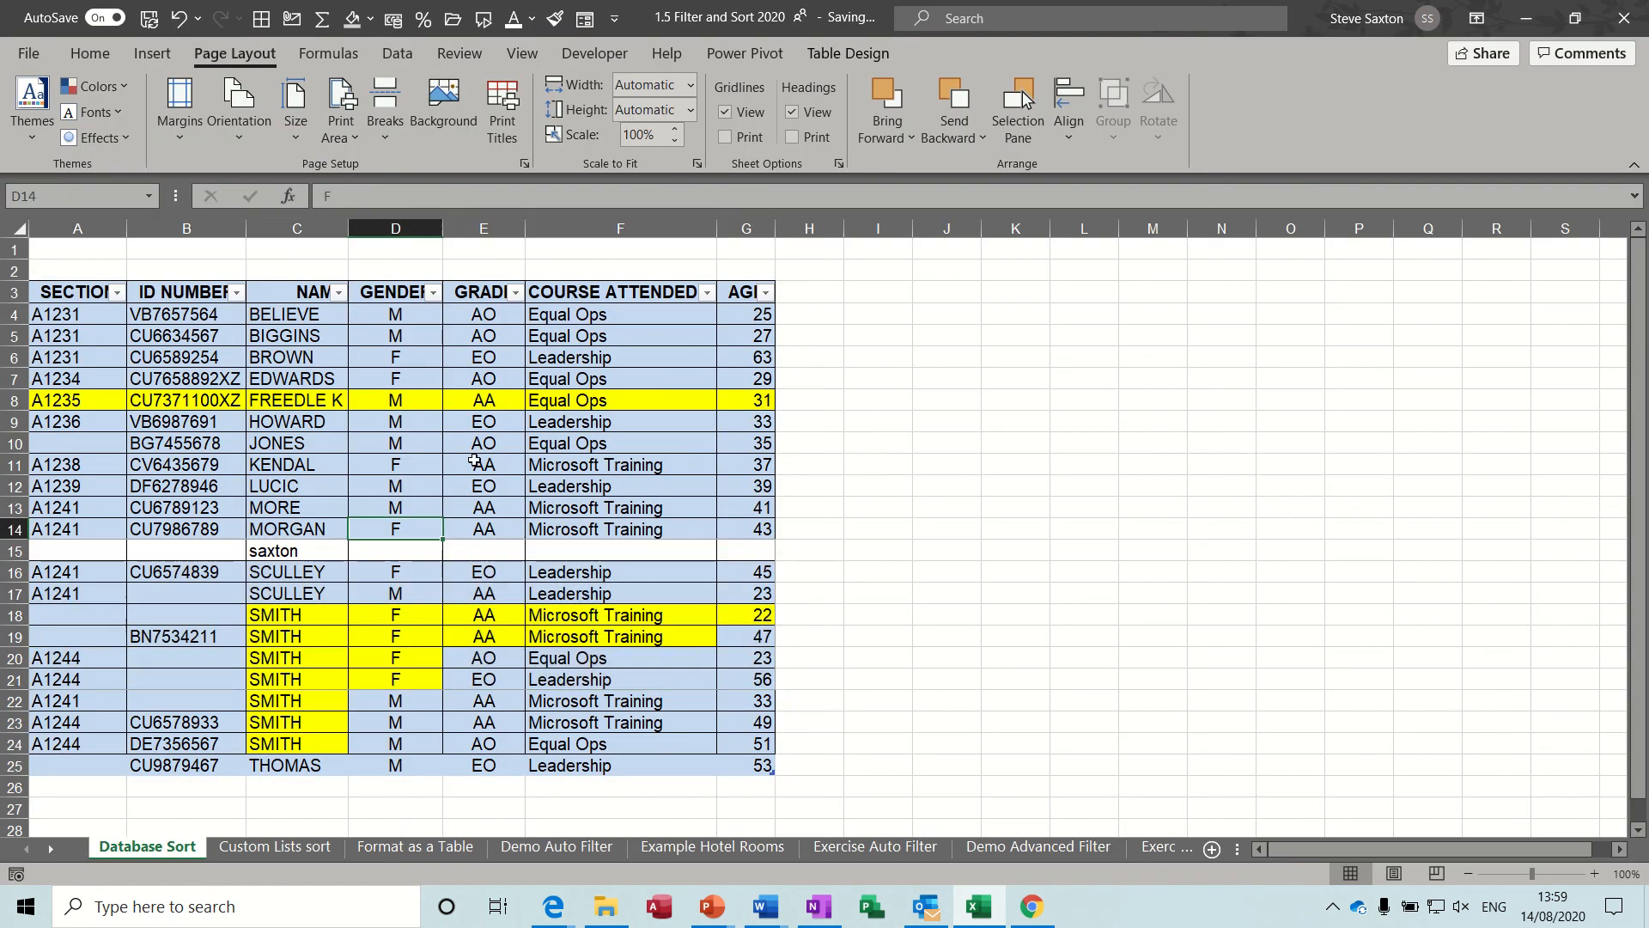
left_click(359, 142)
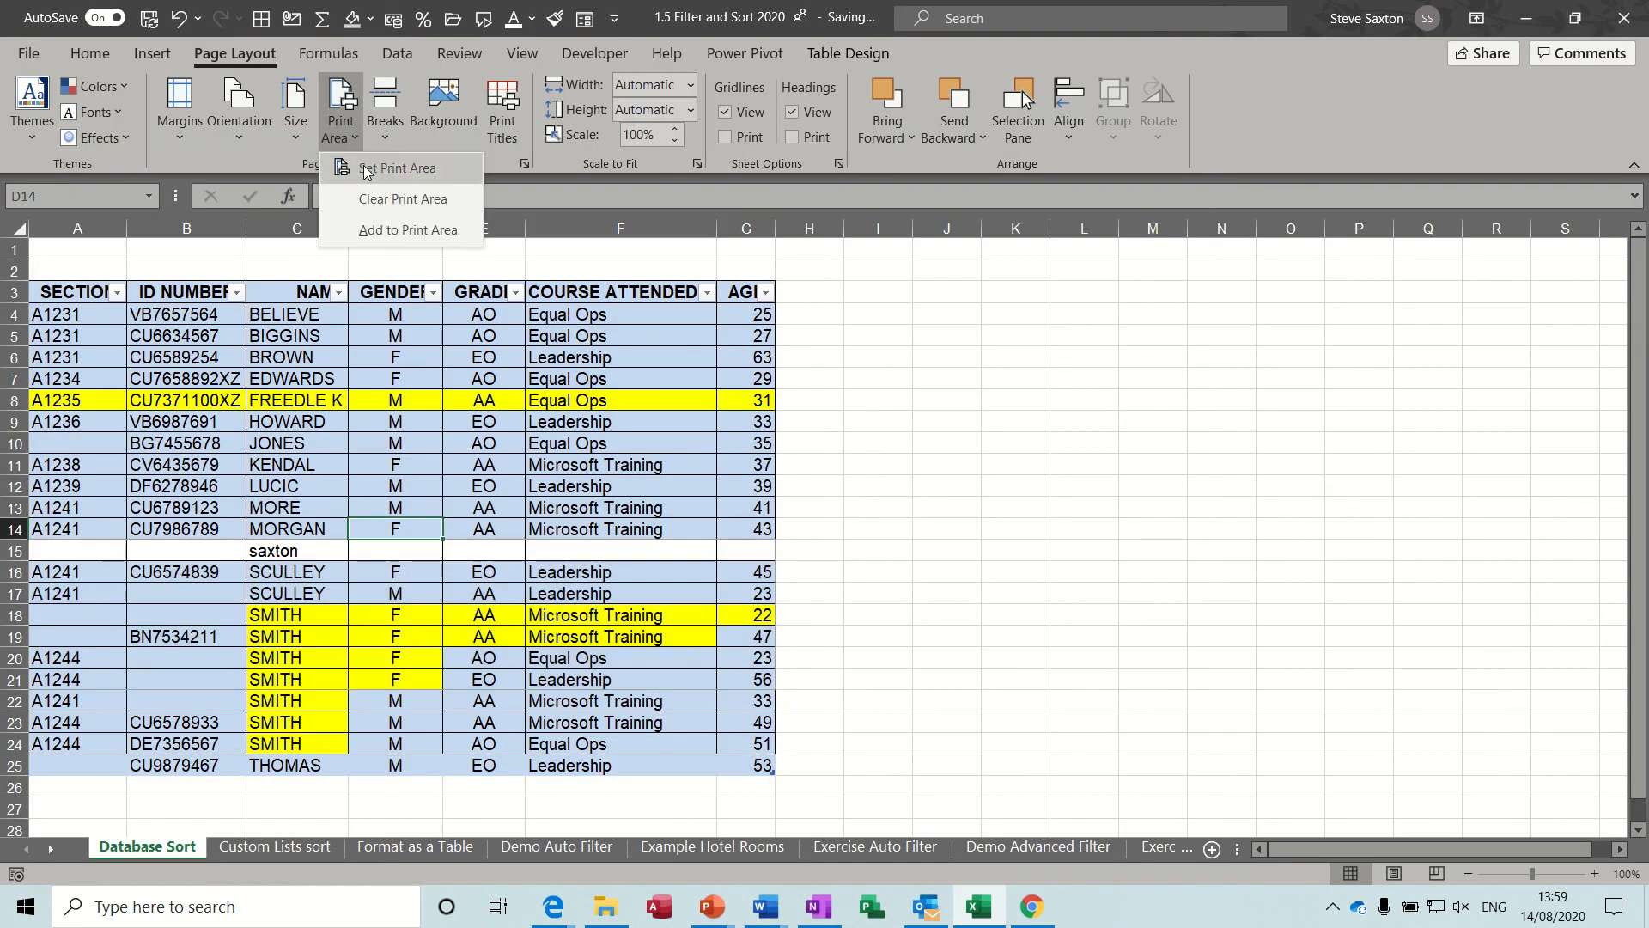
left_click(432, 200)
Check the full sheet in the print preview and review its header and footer settings without changing them.
left_click(316, 427)
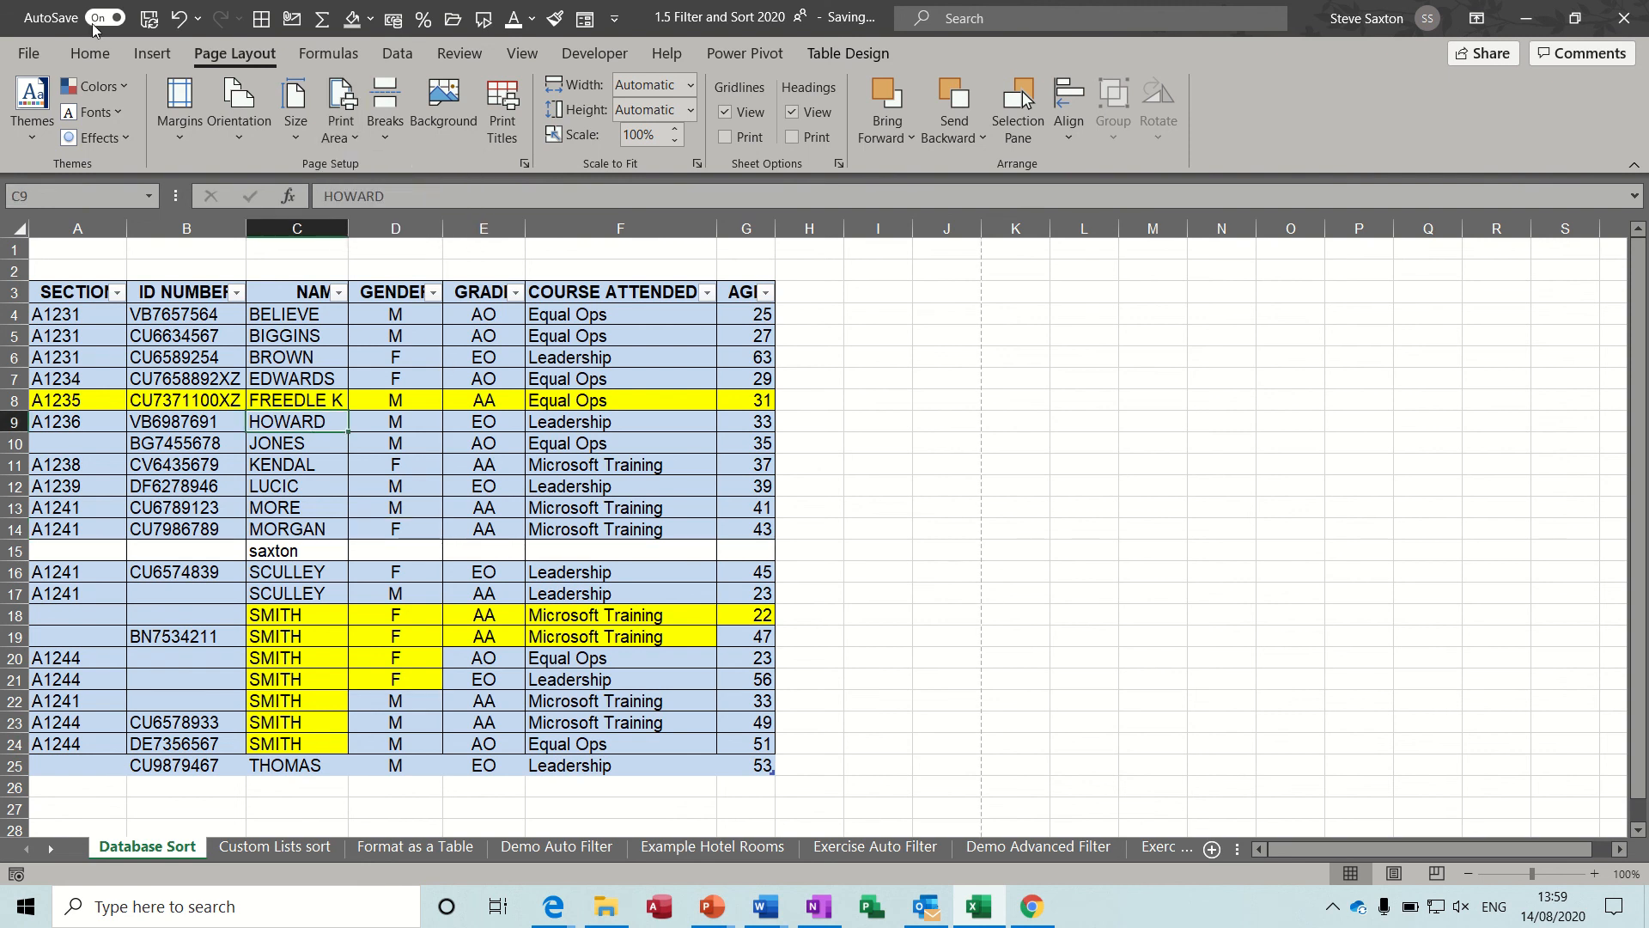
key("ctrl+p")
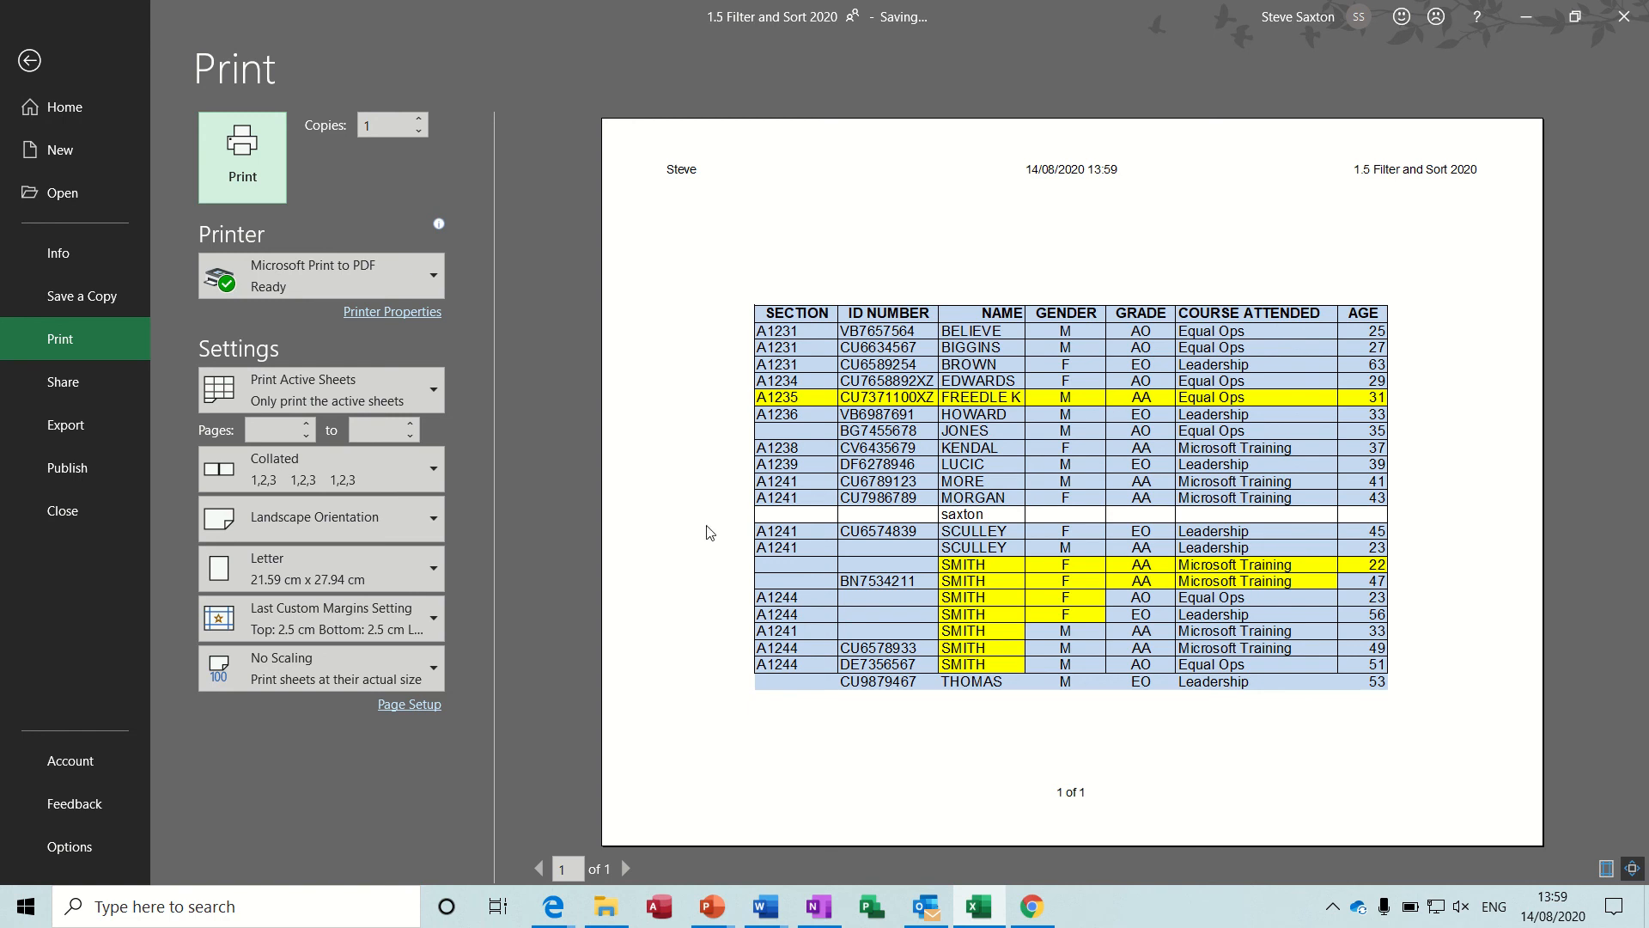
left_click(416, 705)
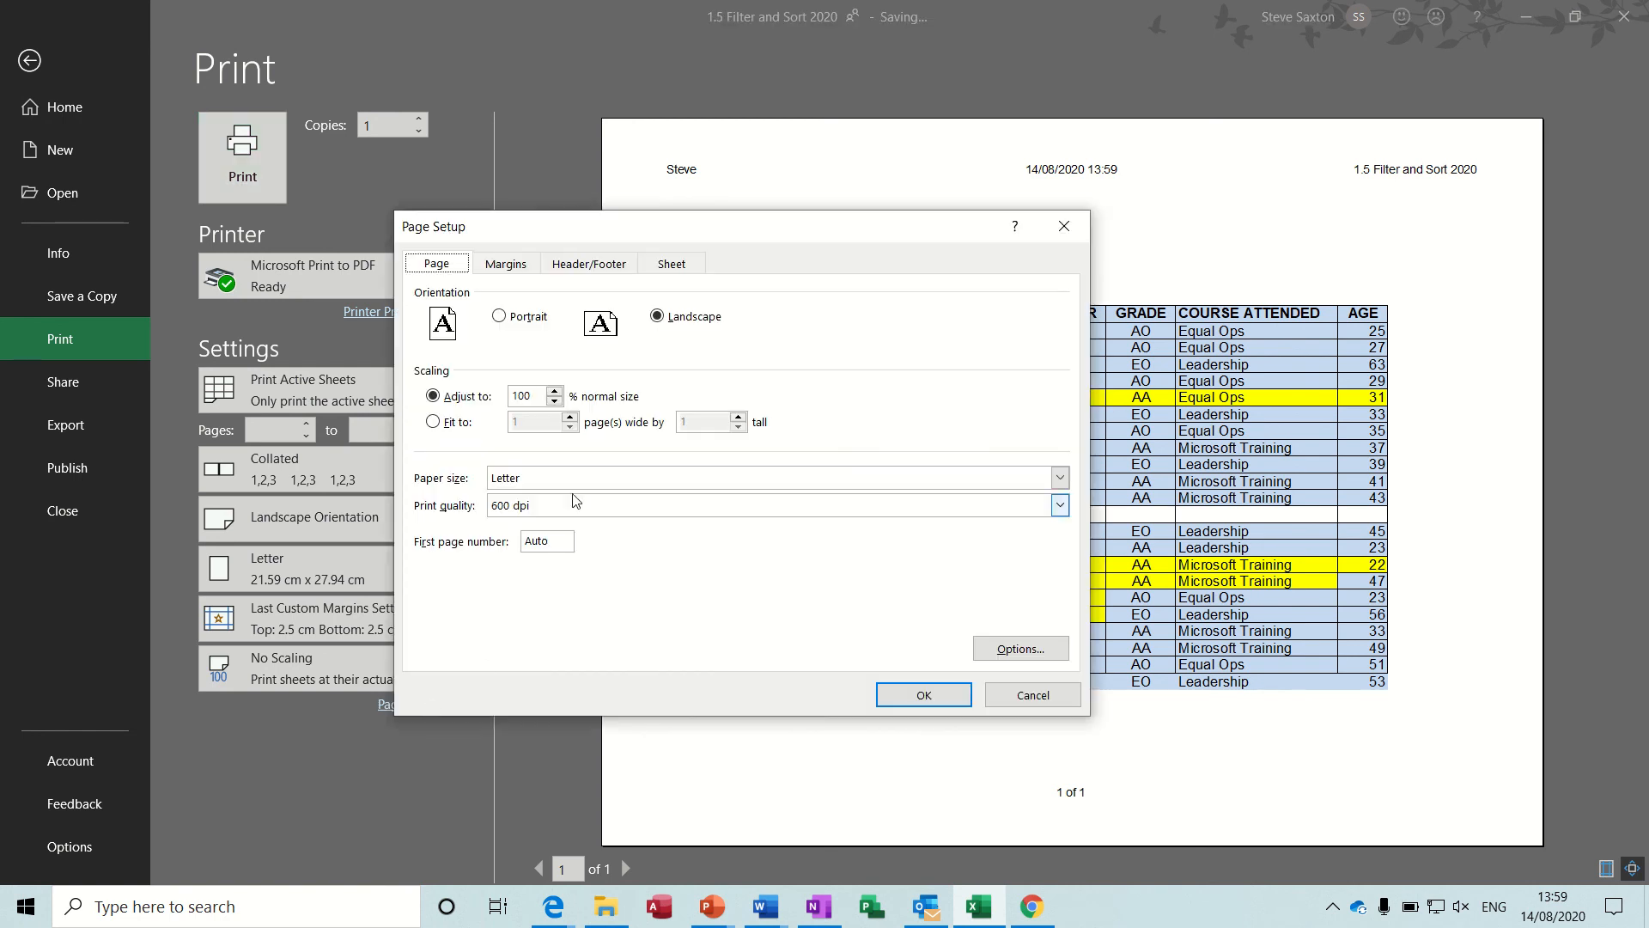
left_click(589, 264)
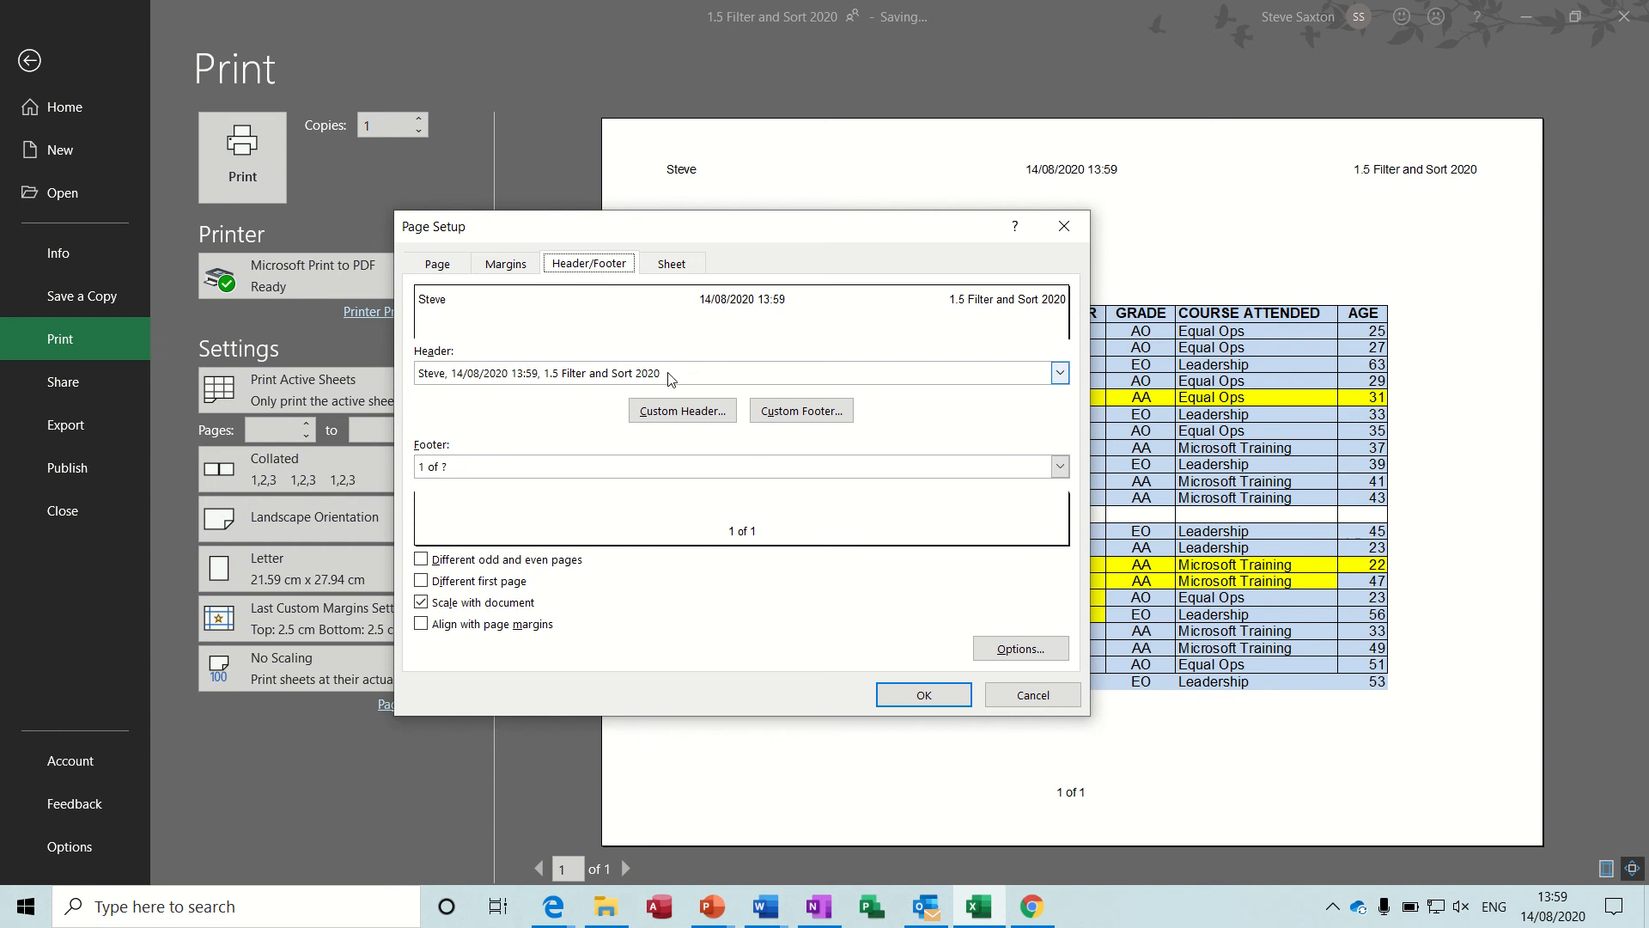
left_click(1033, 695)
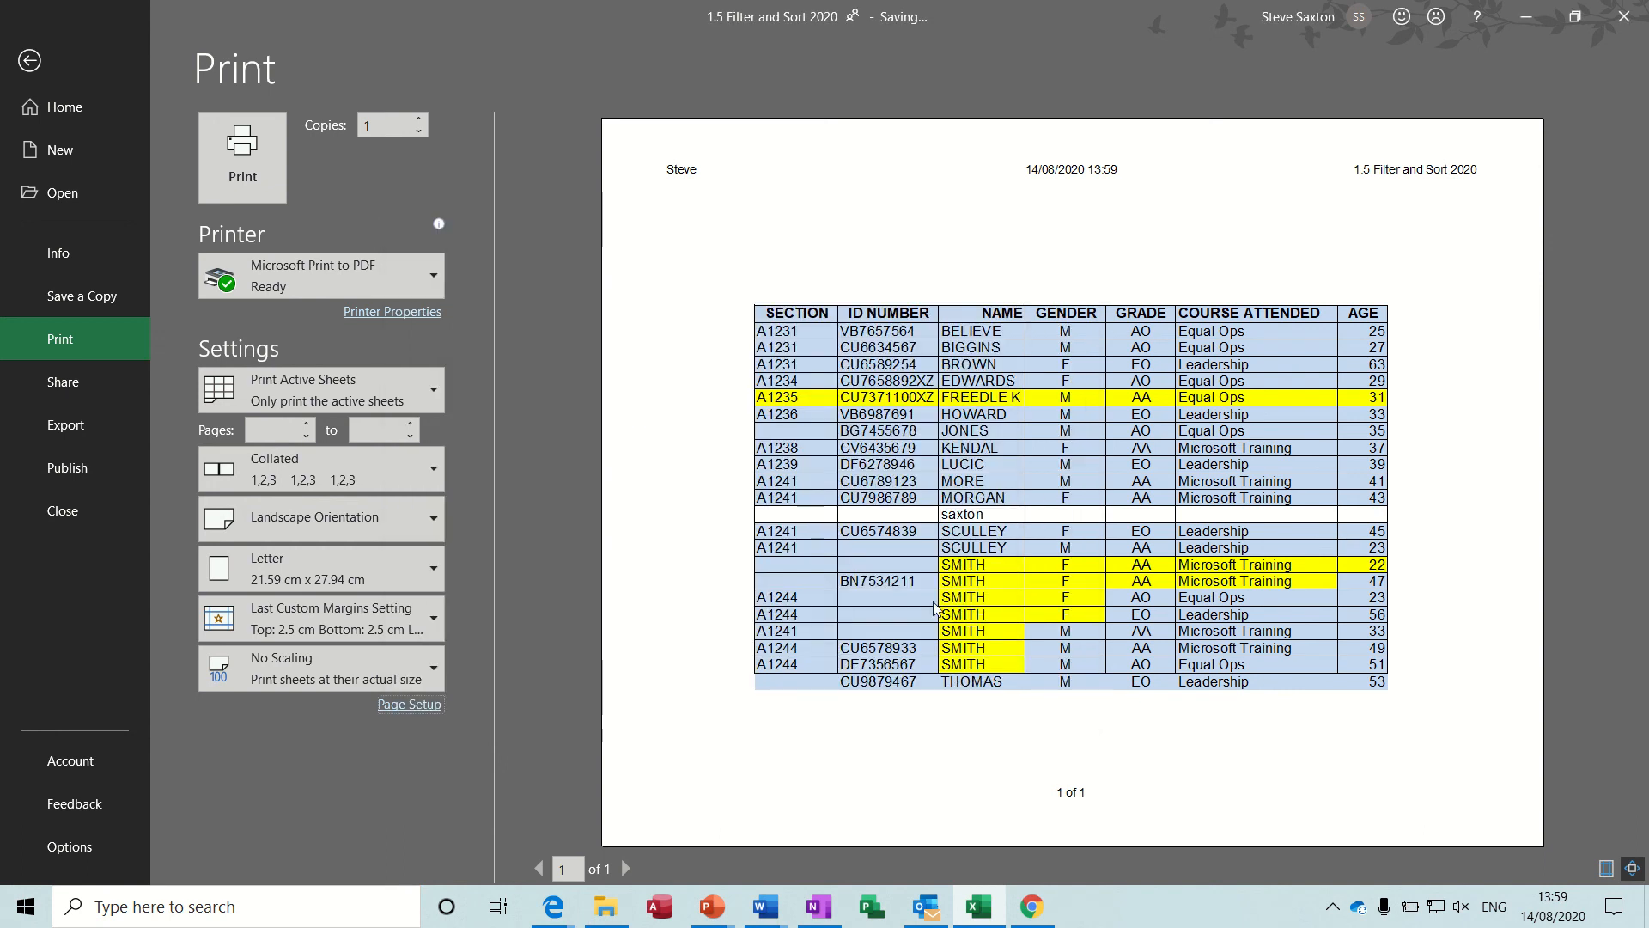
left_click(29, 60)
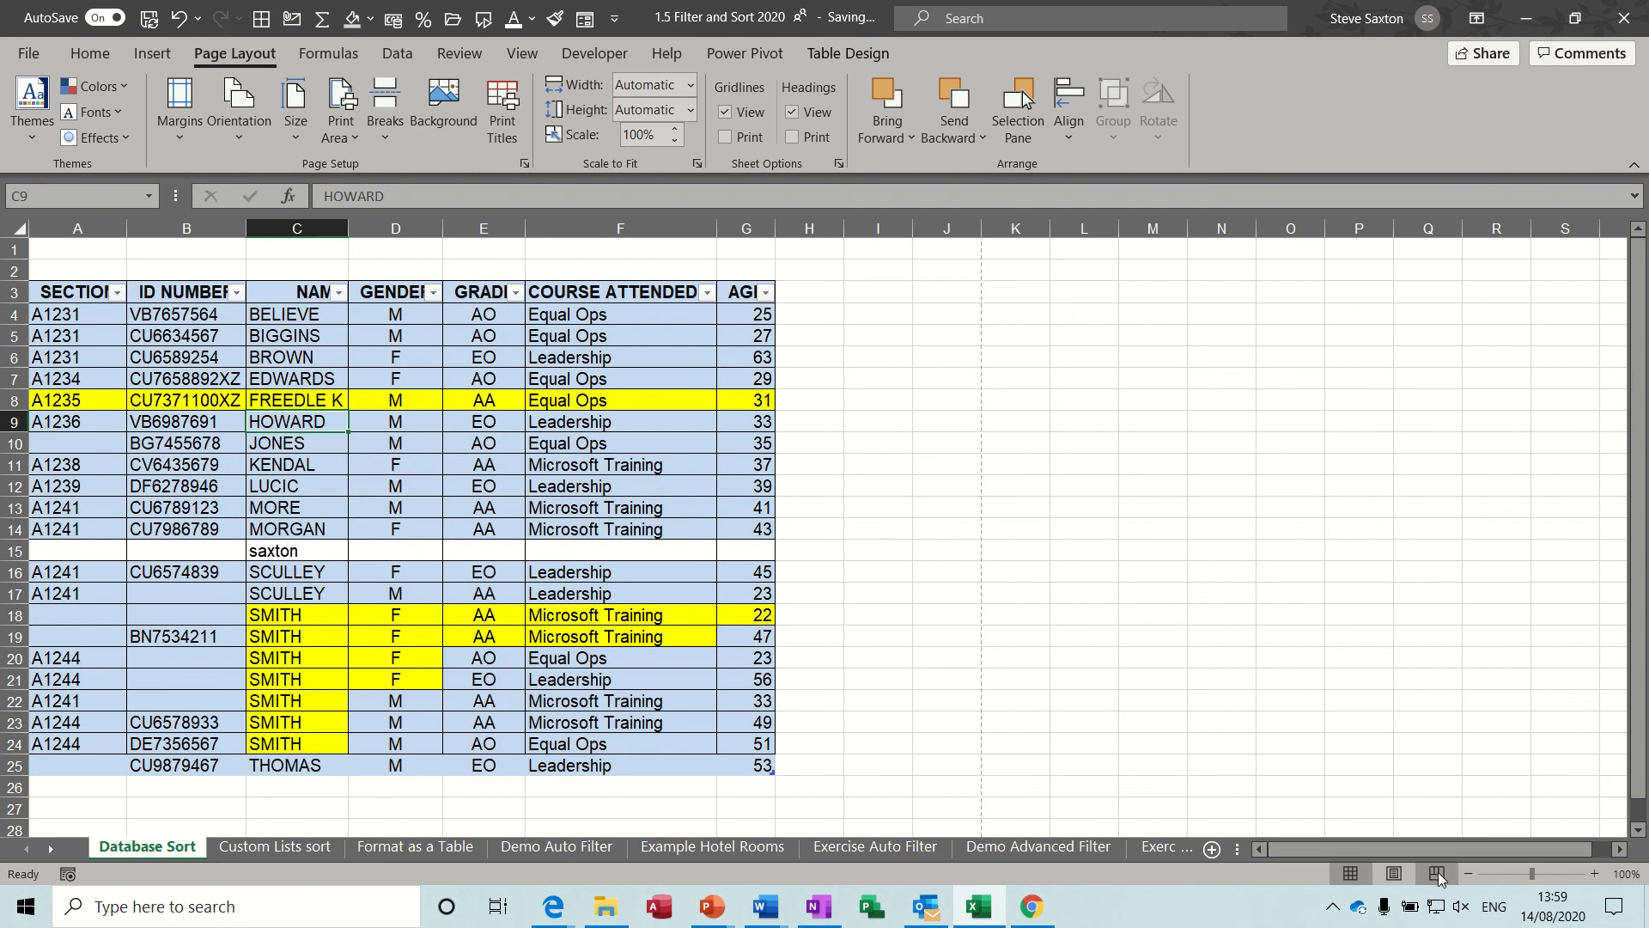
View the sheet in Page Layout view at 50% zoom, inspect the centre header and footer fields, and return to Normal view.
left_click(1394, 874)
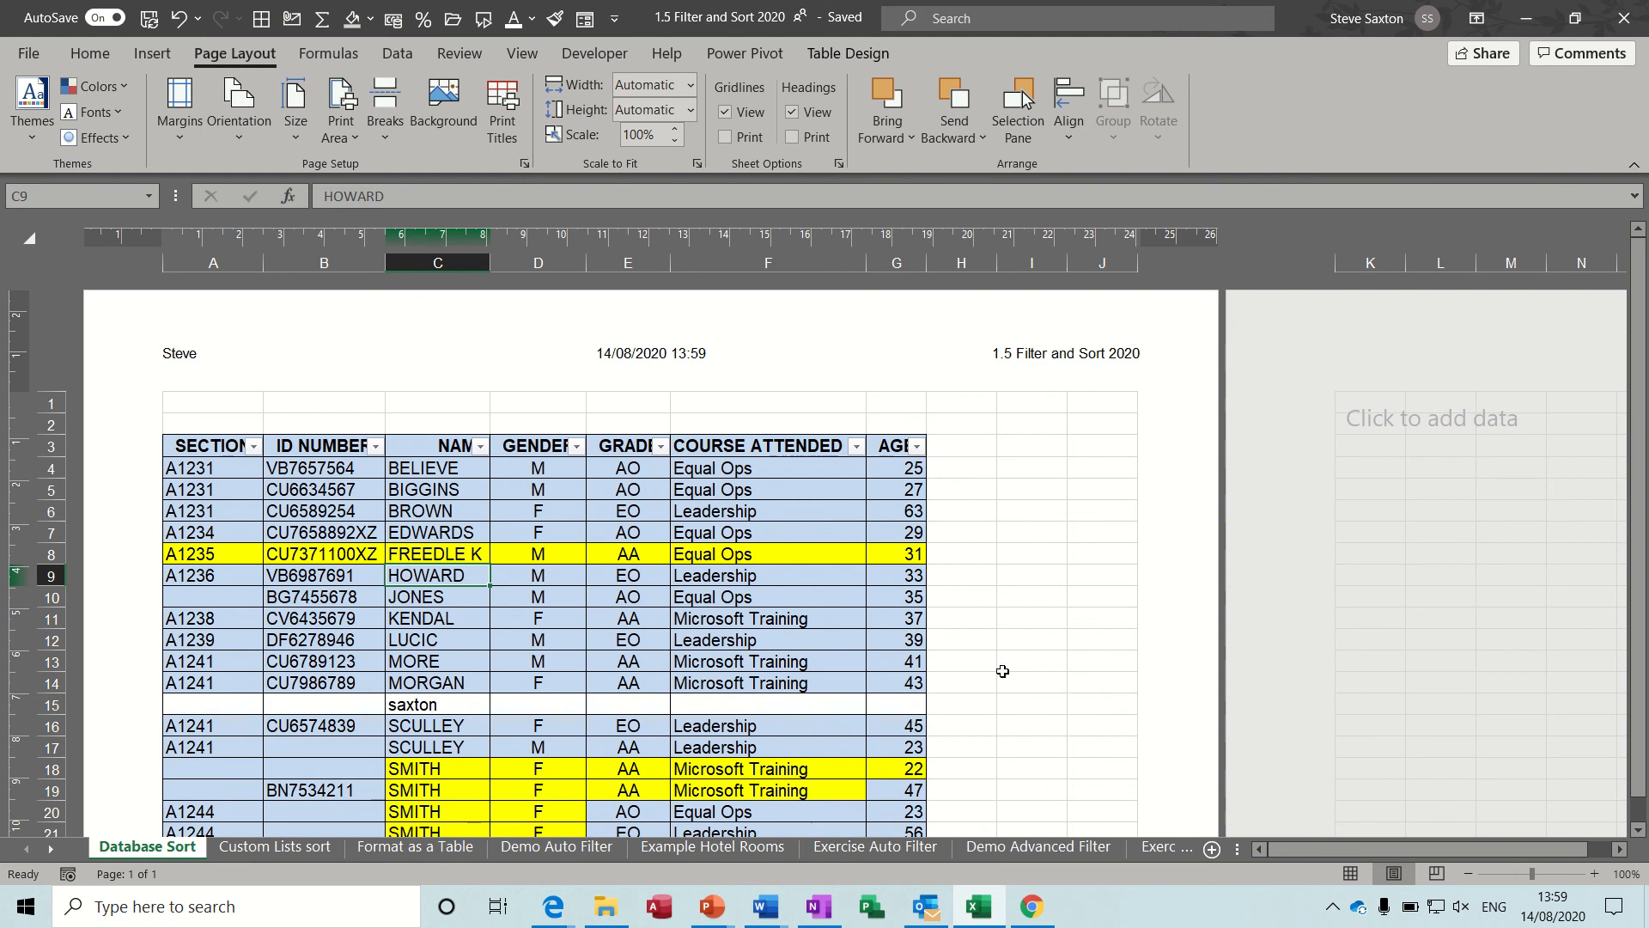
left_click(1468, 874)
left_click(1468, 874)
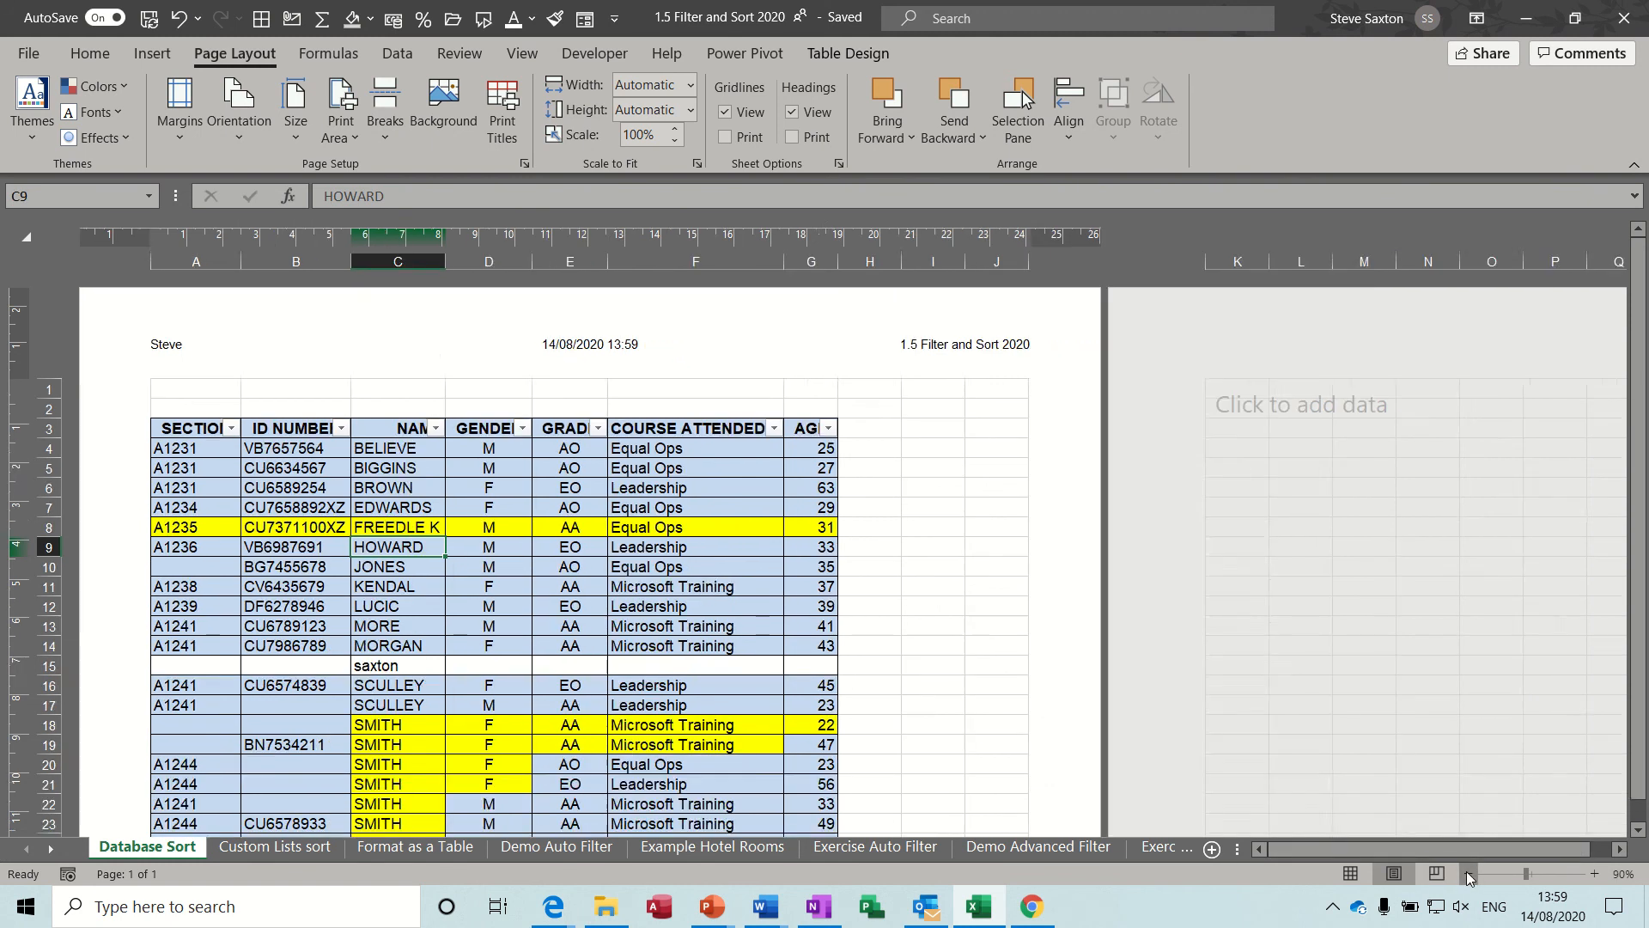
left_click(1468, 873)
left_click(1468, 874)
left_click(1468, 874)
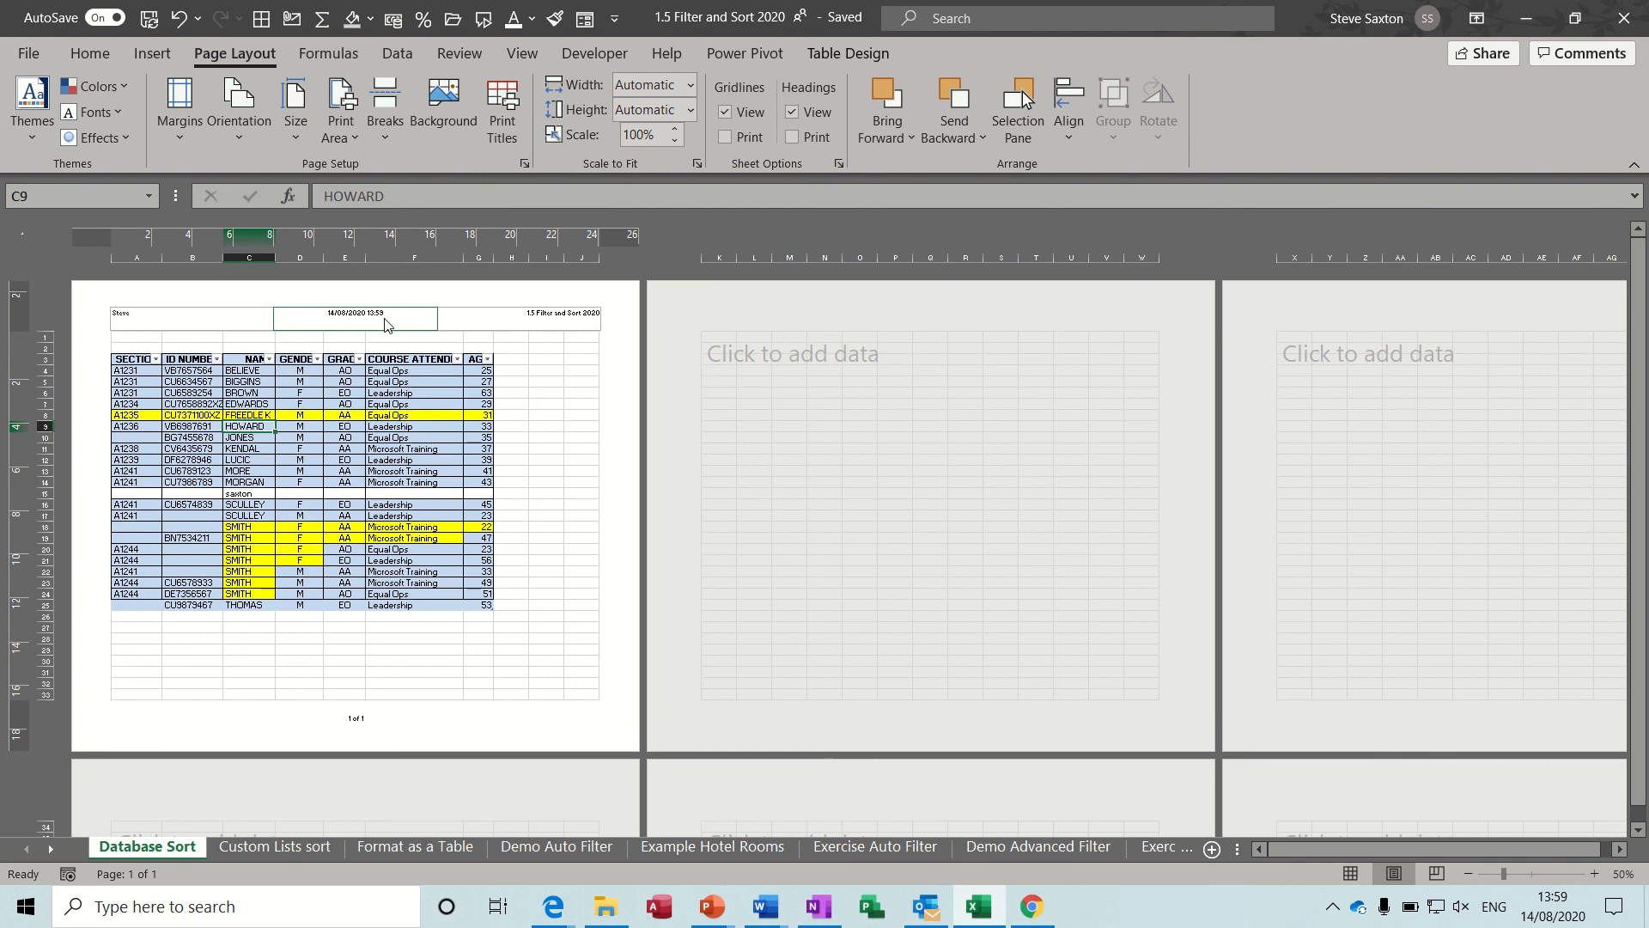
left_click(348, 320)
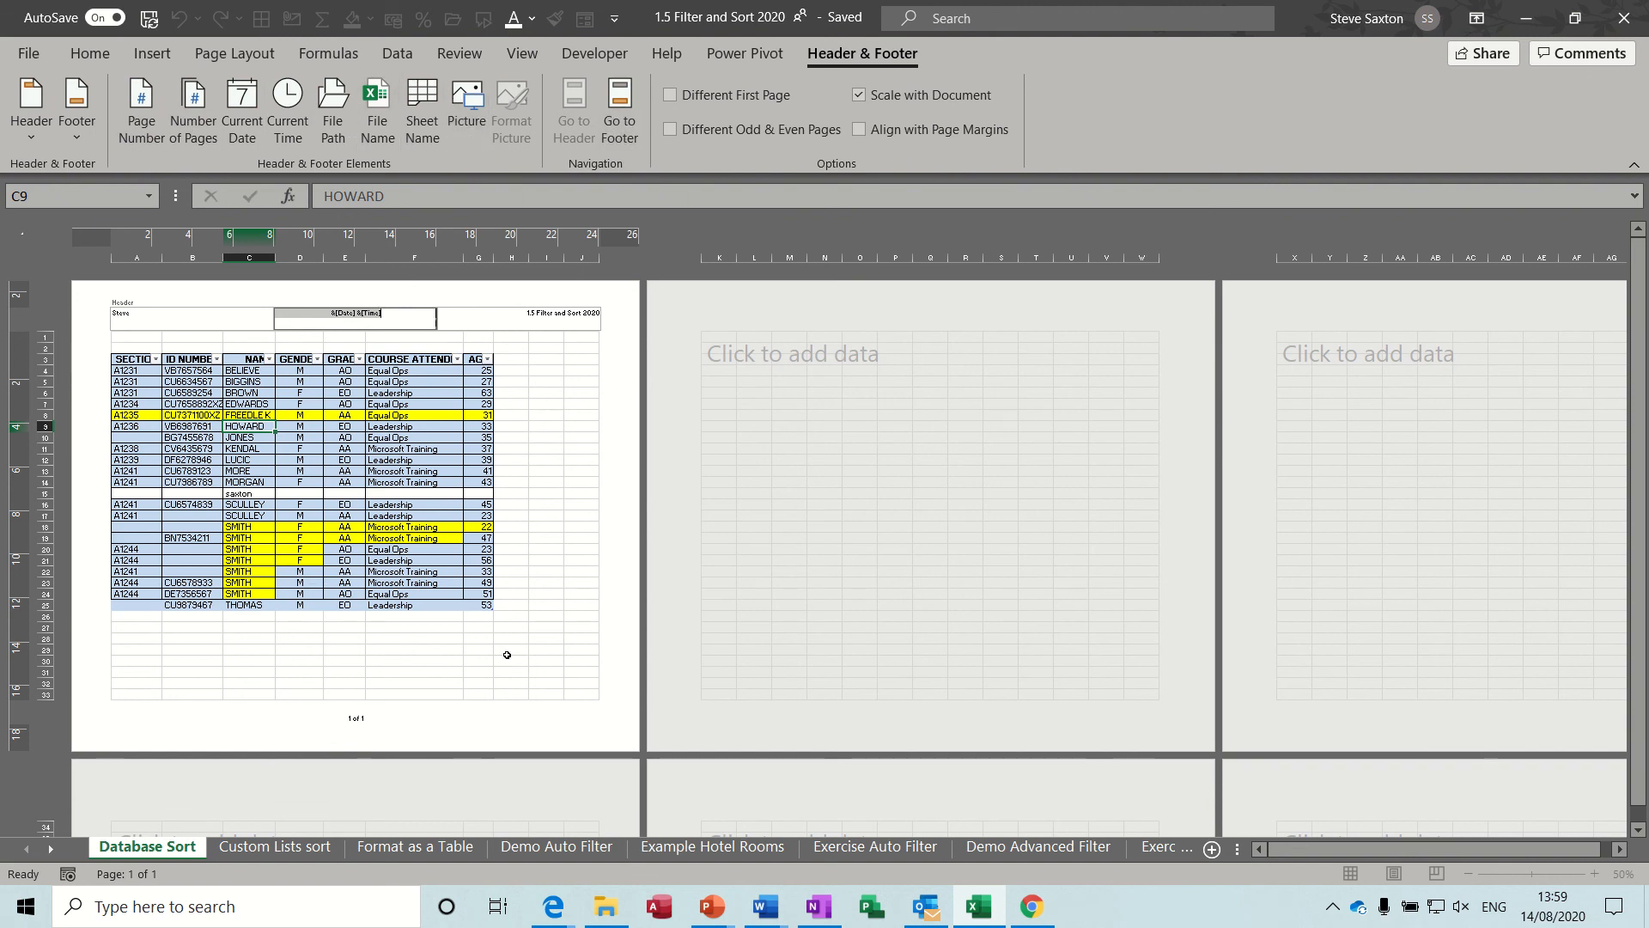
left_click(364, 719)
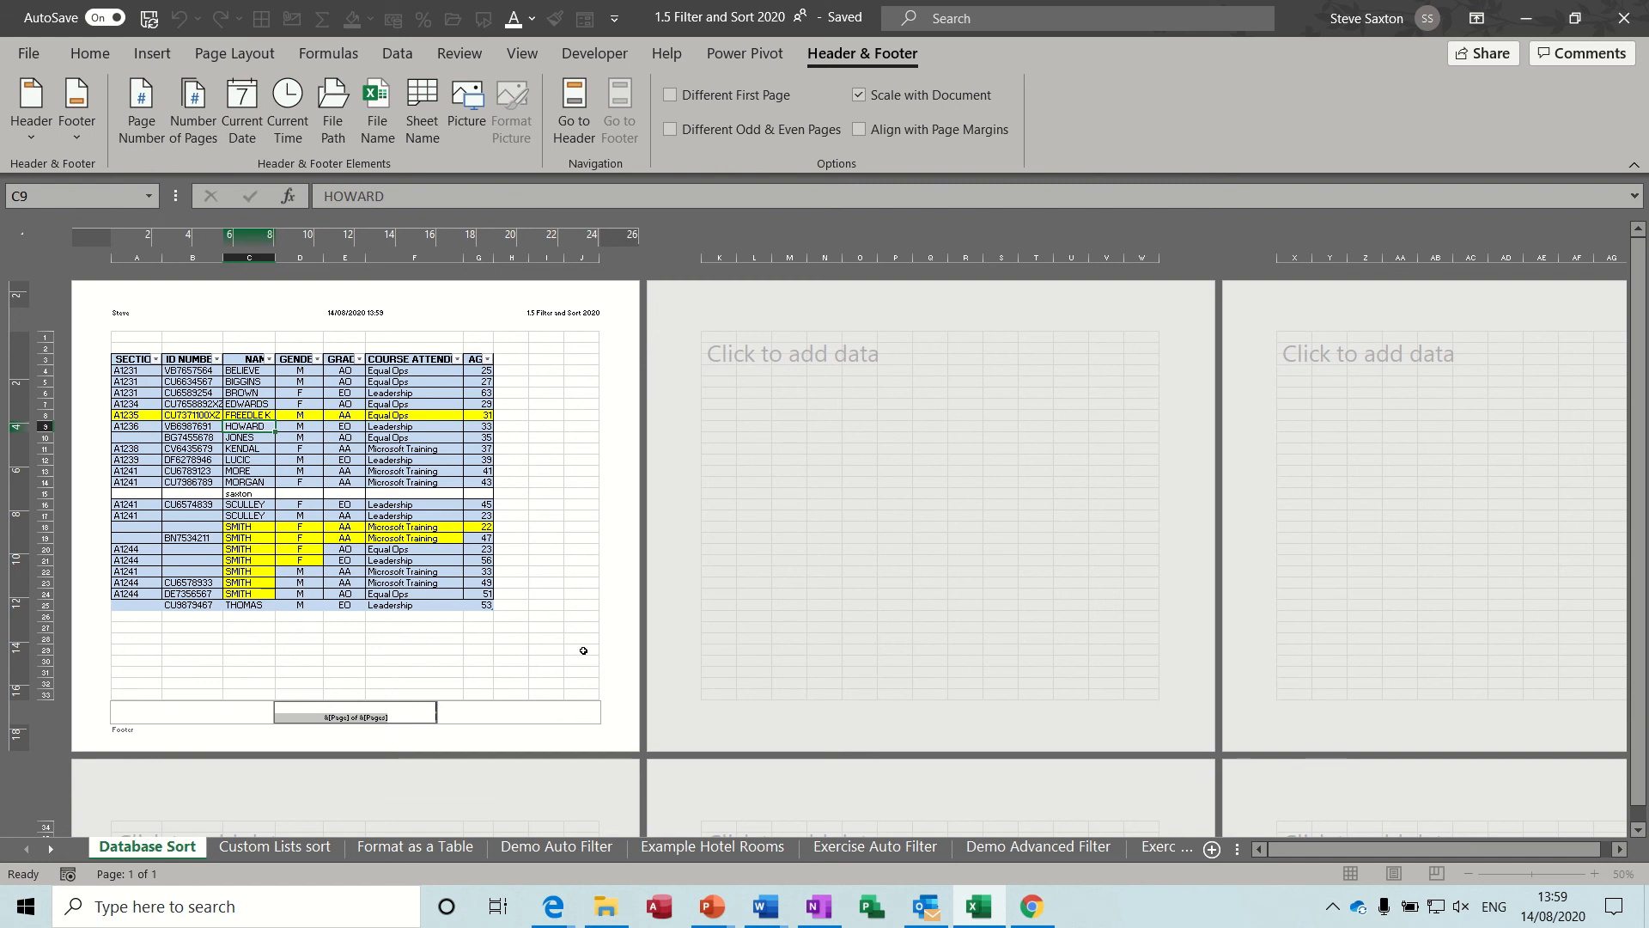
left_click(579, 572)
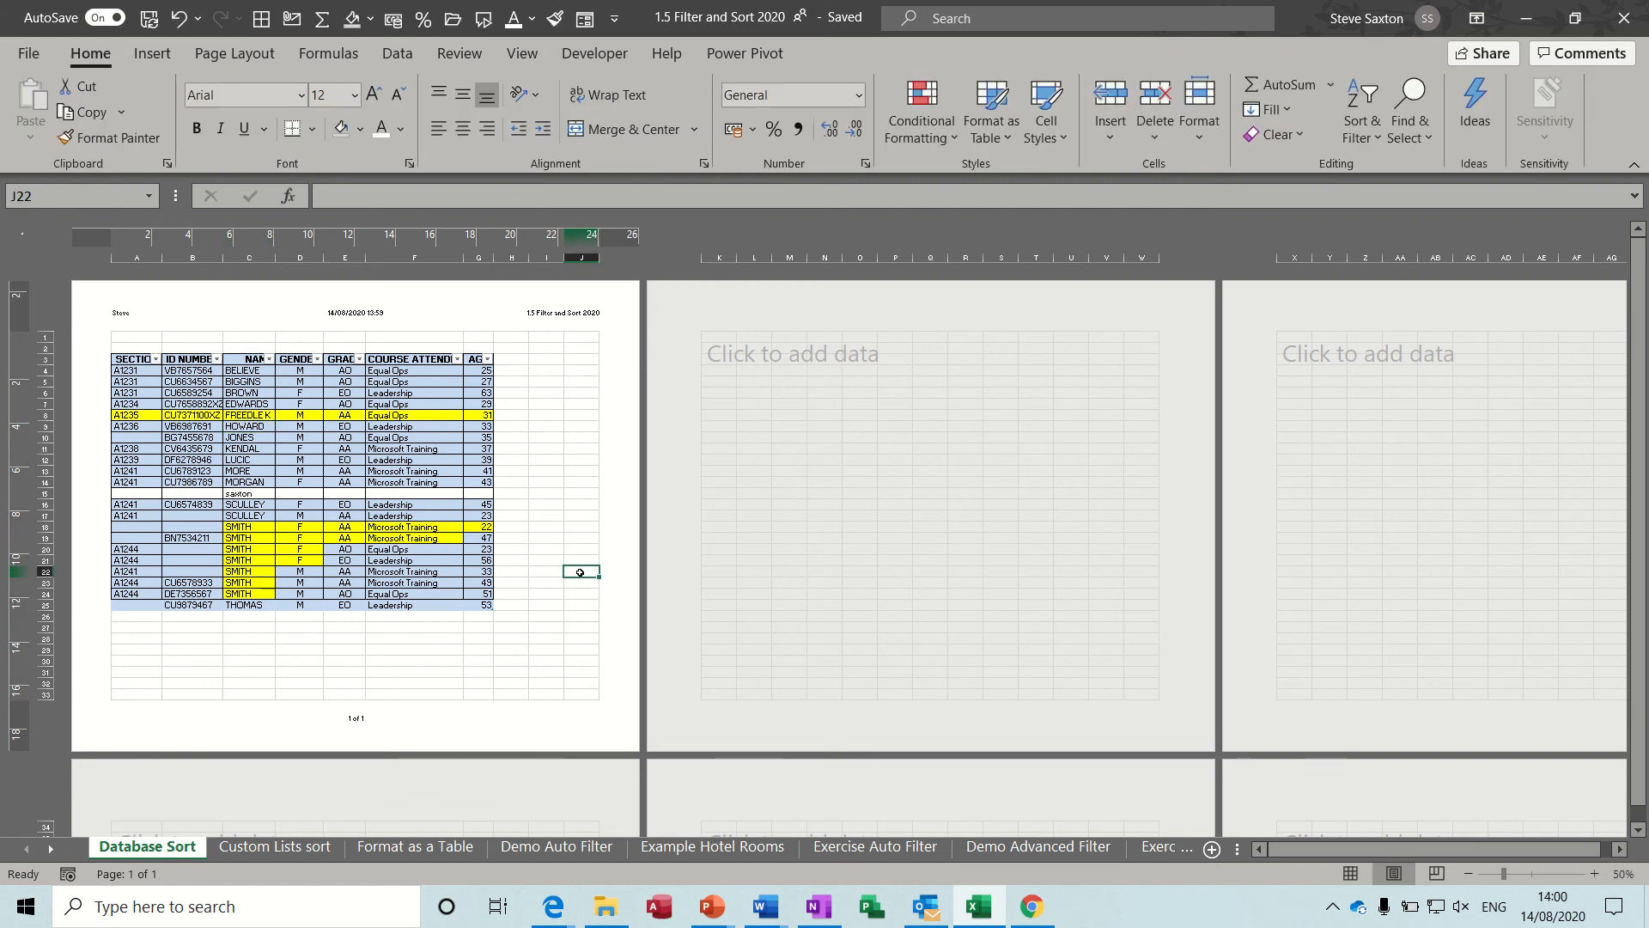
left_click(1348, 874)
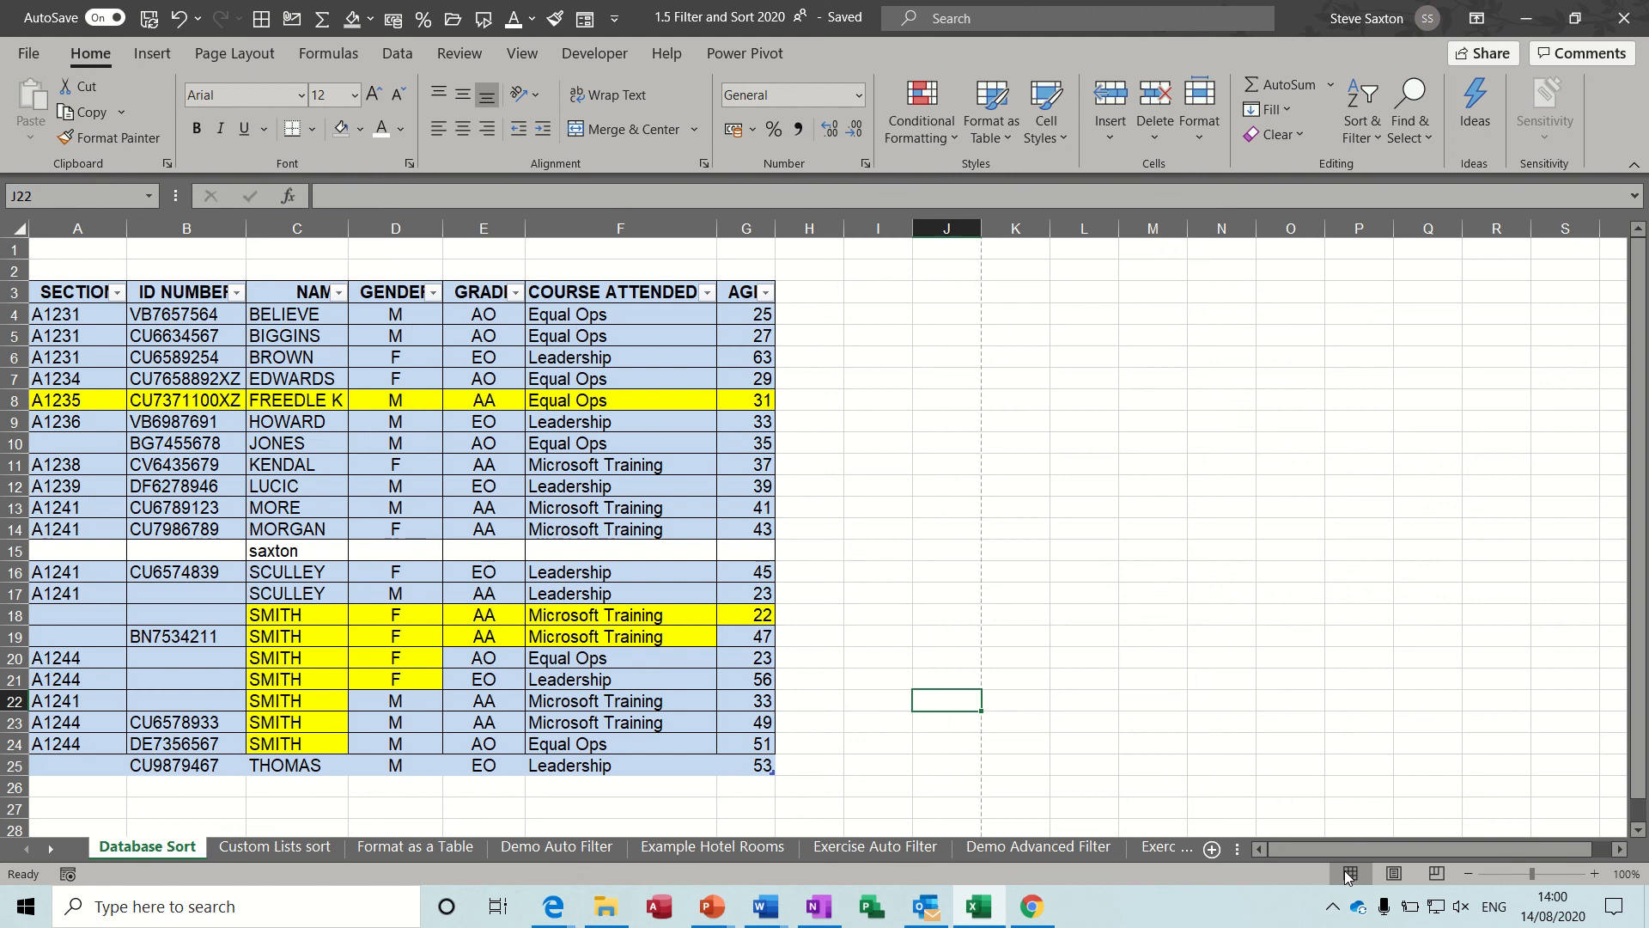
Try extending the print area down to row 41 in Page Break Preview, undo it, and return to Normal view.
left_click(1394, 873)
left_click(1433, 872)
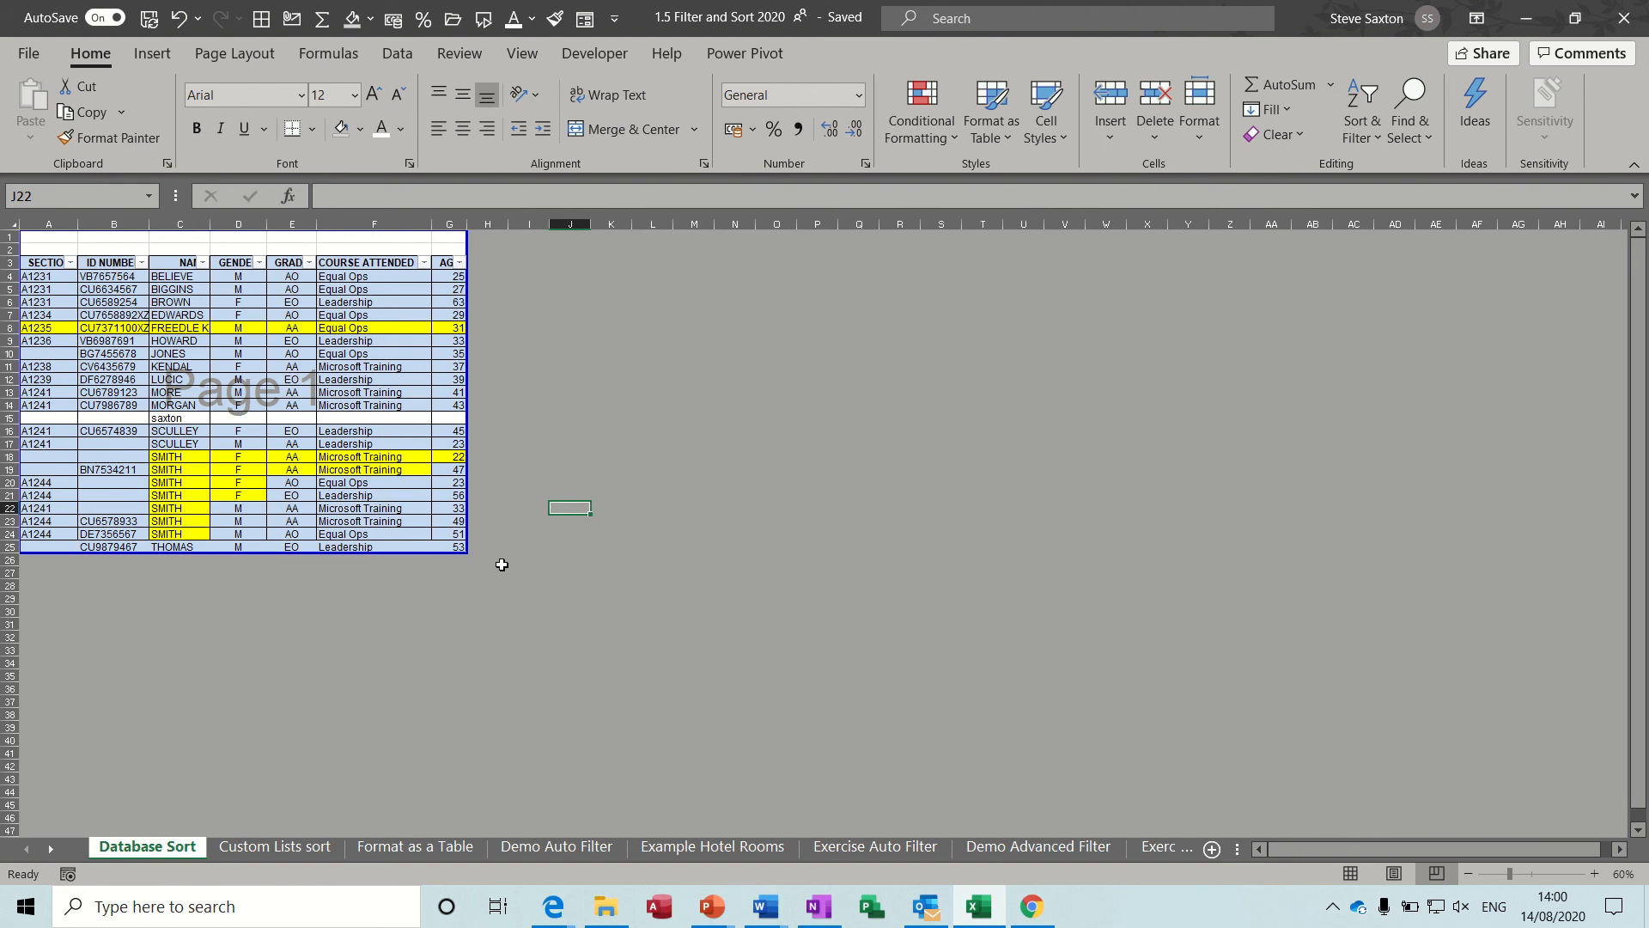
left_click_drag(464, 552, 463, 757)
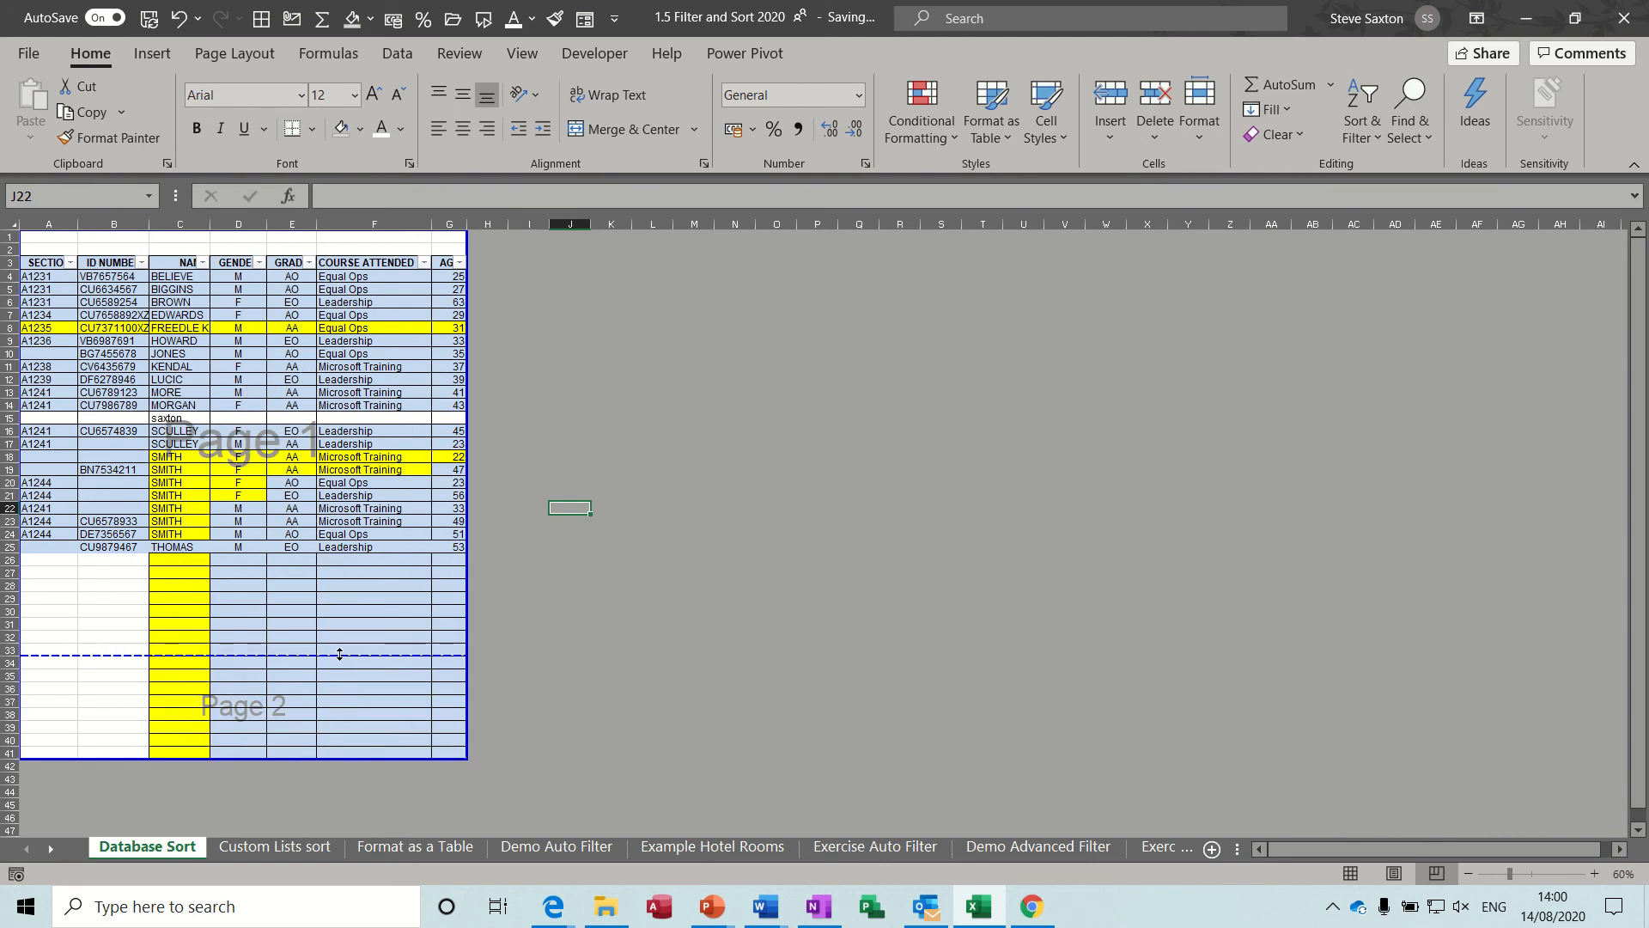
key("ctrl+z")
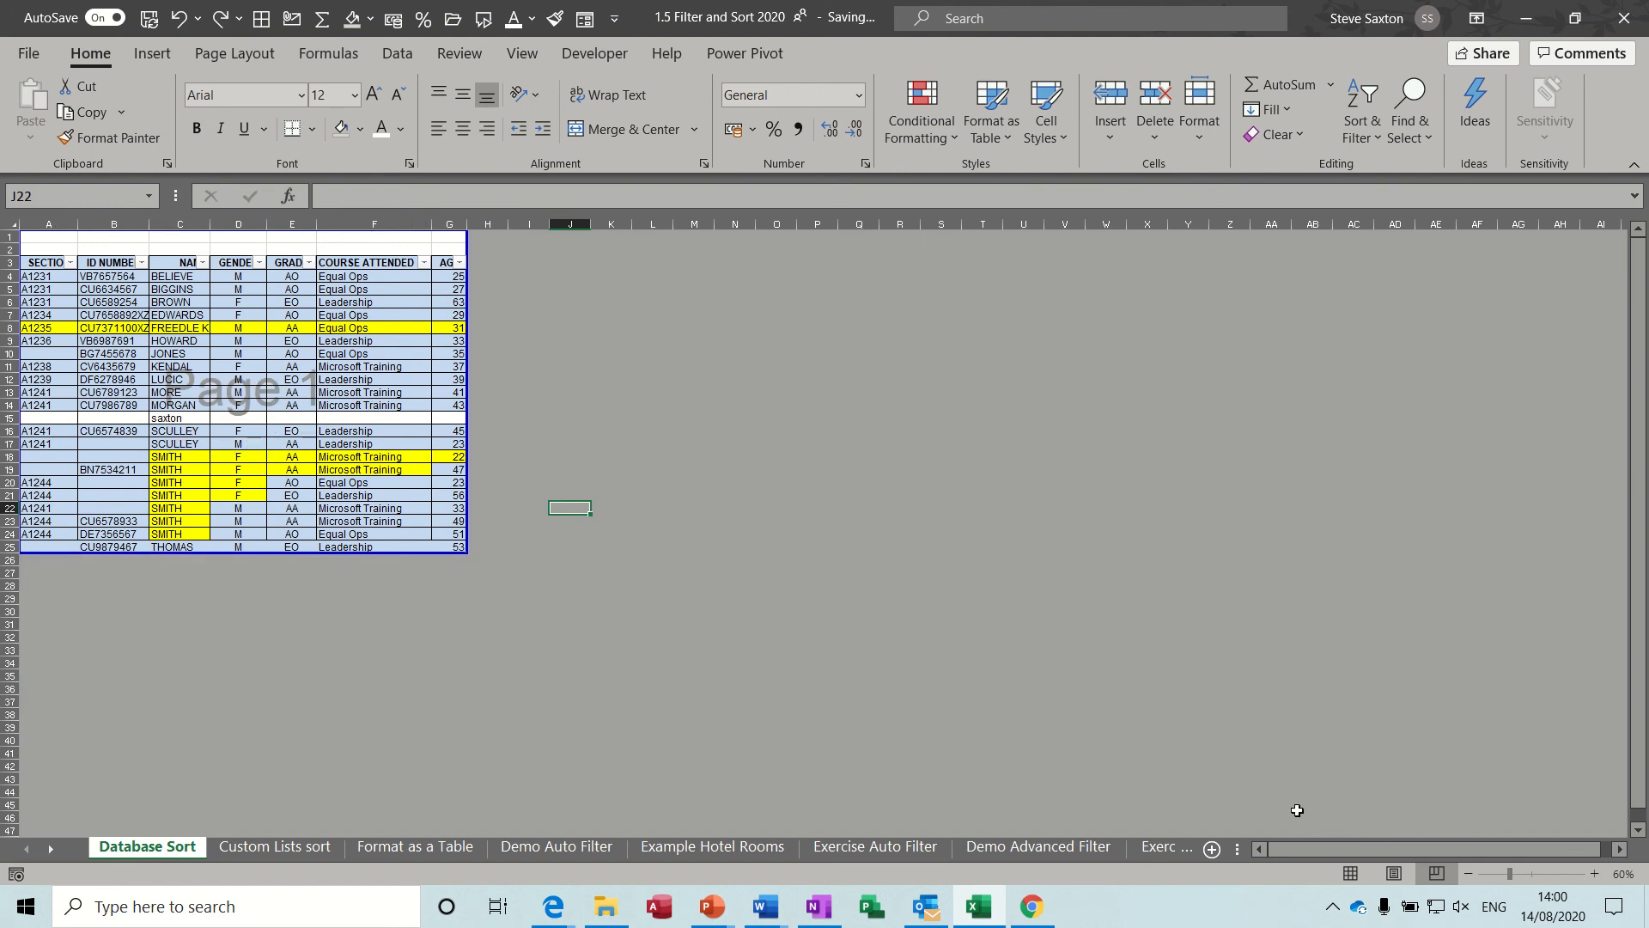
left_click(1350, 872)
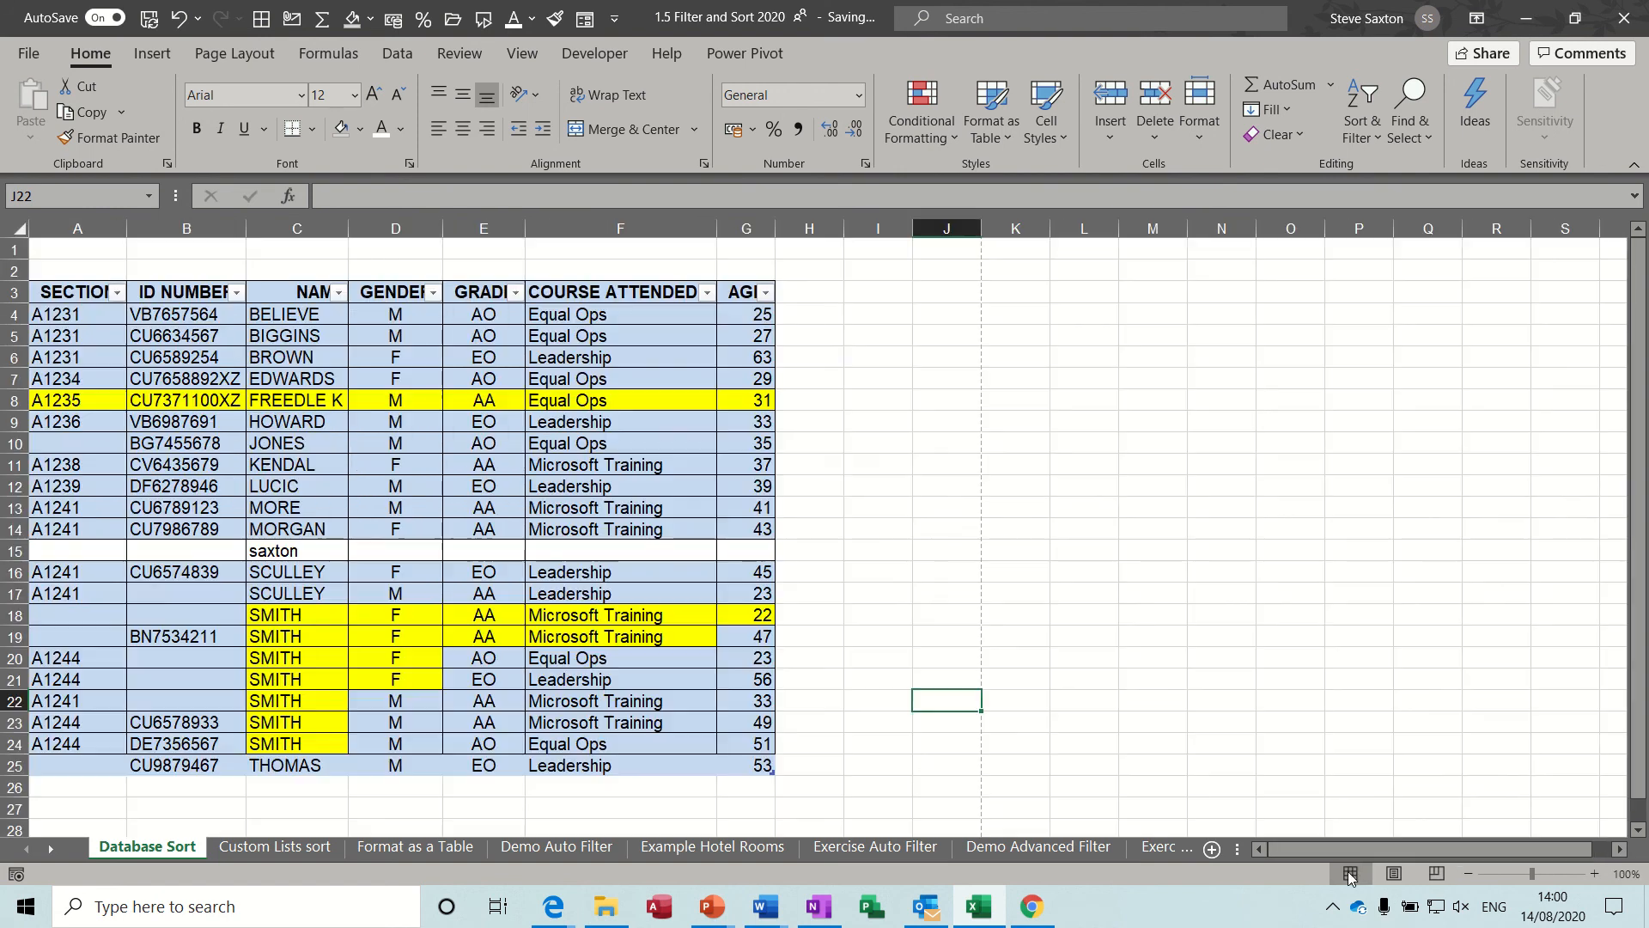
Compare the sheet in Page Layout view and Page Break Preview, finishing in Normal view.
left_click(1394, 873)
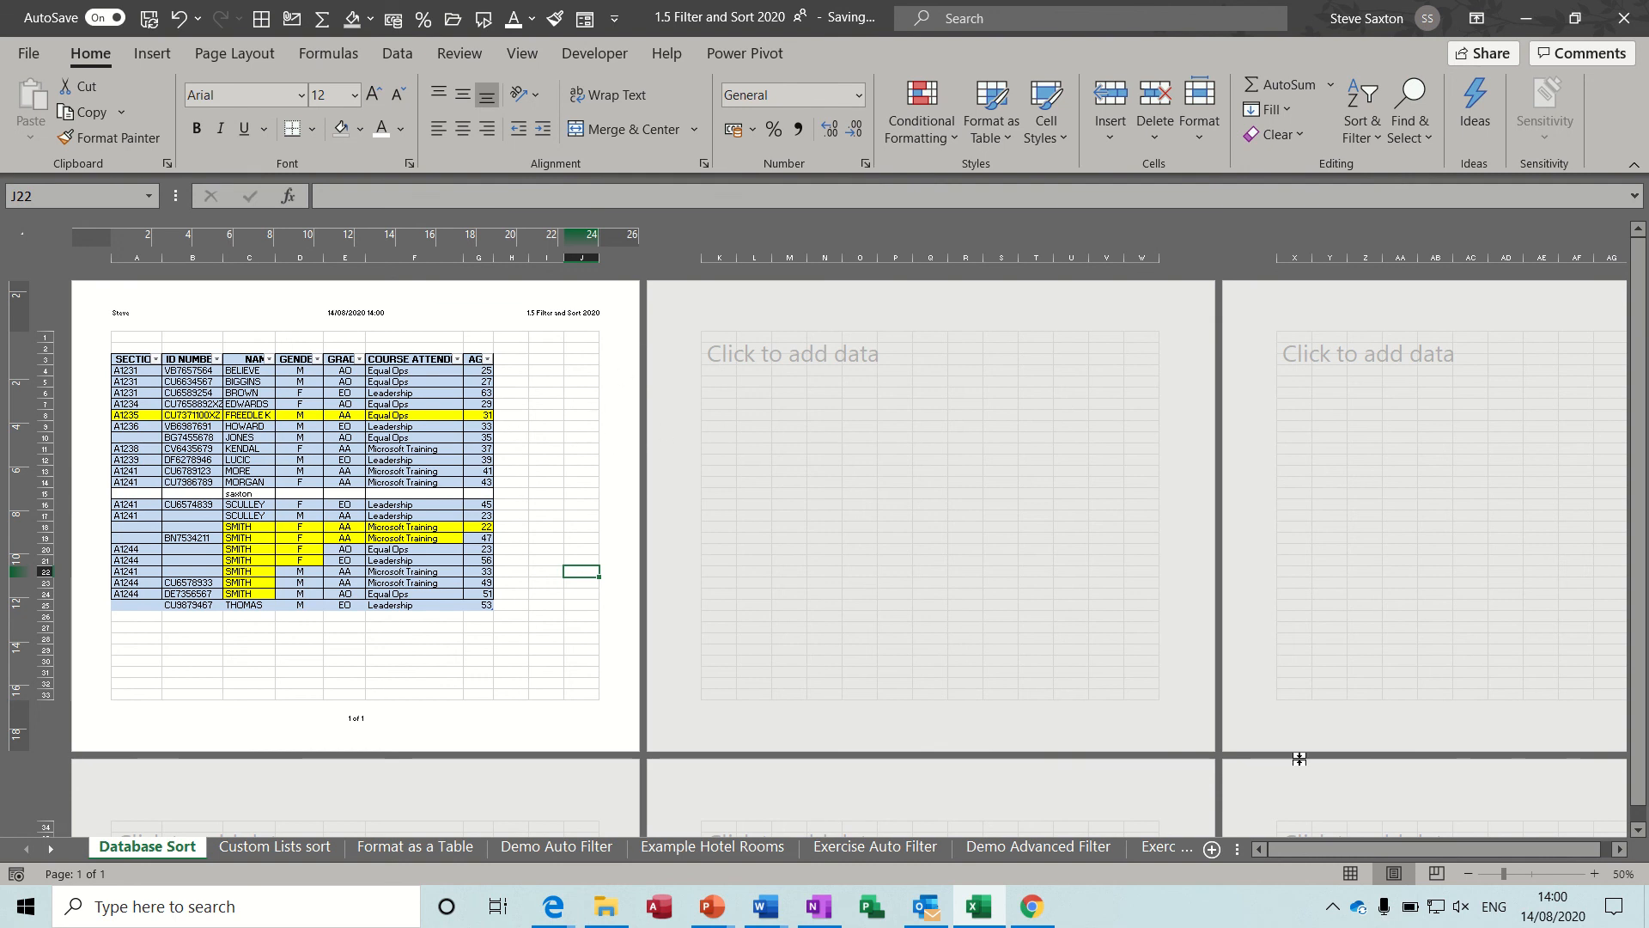
left_click(1435, 872)
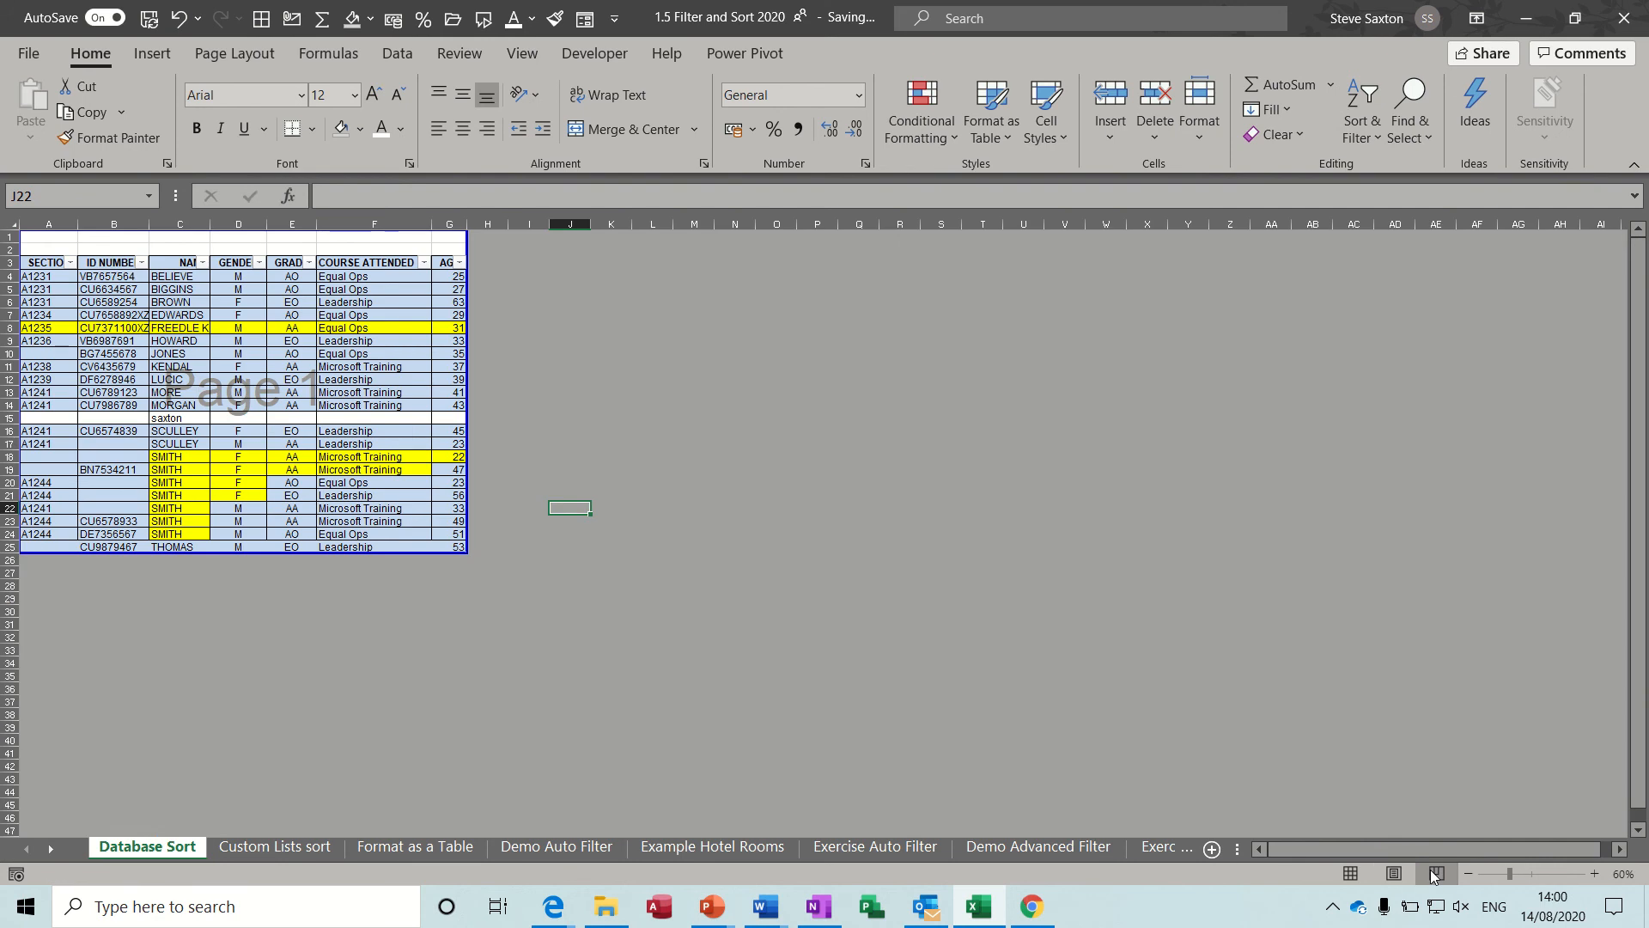
left_click(1350, 873)
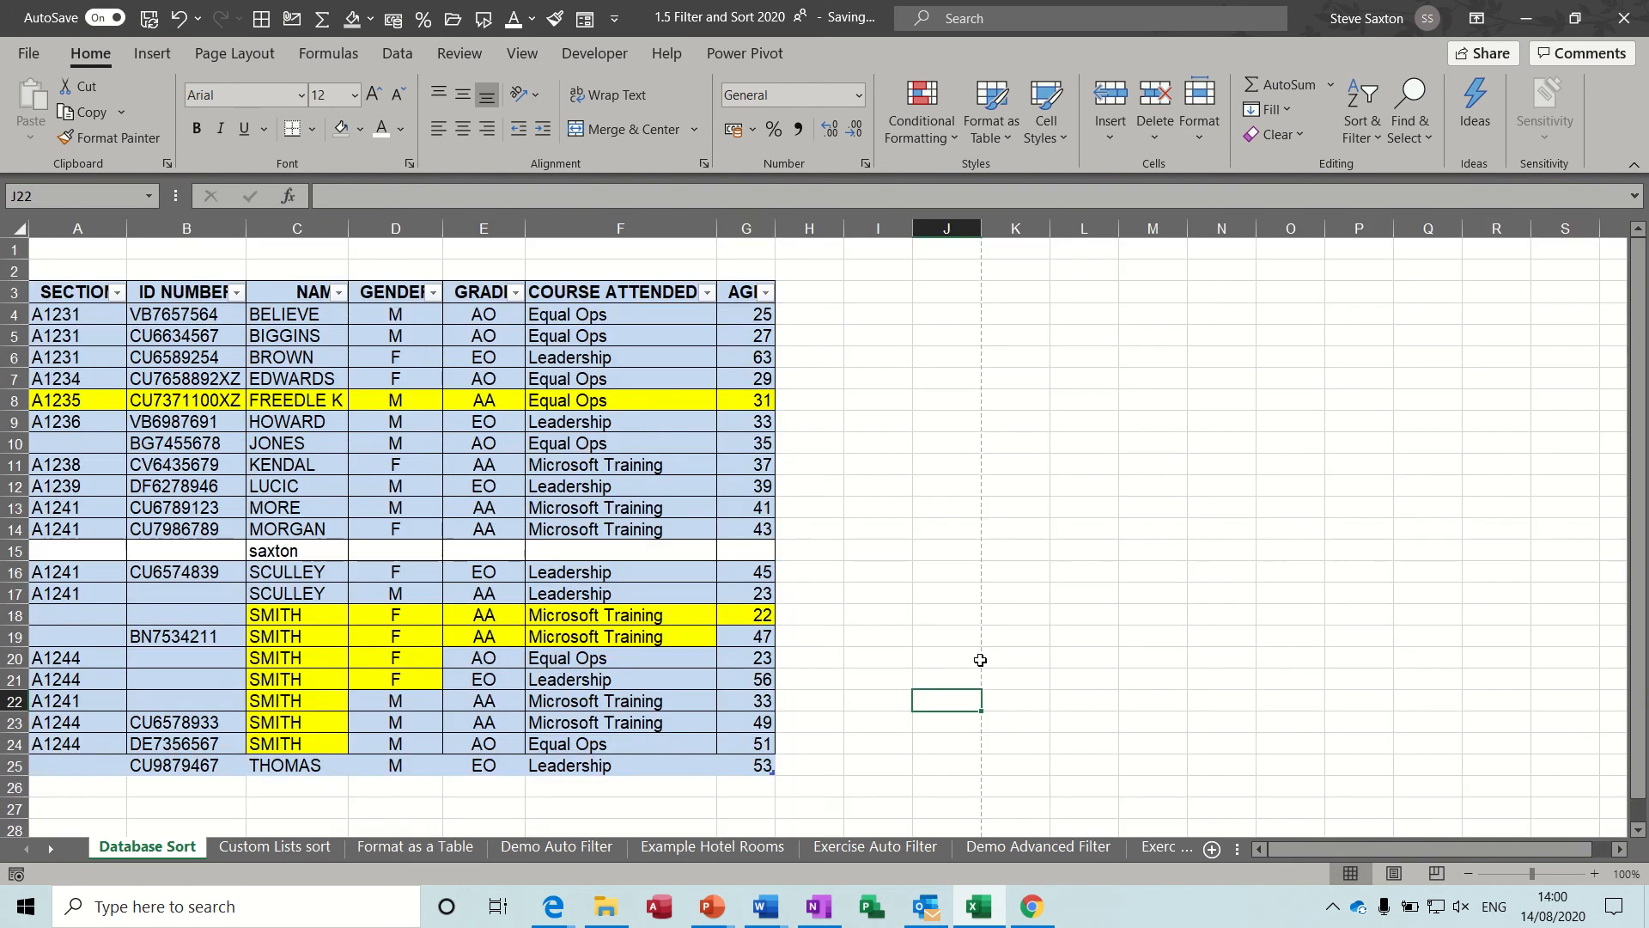
Place a copy of the whole table, including its headings, beside the original at J2:P24.
left_click_drag(90, 296, 327, 379)
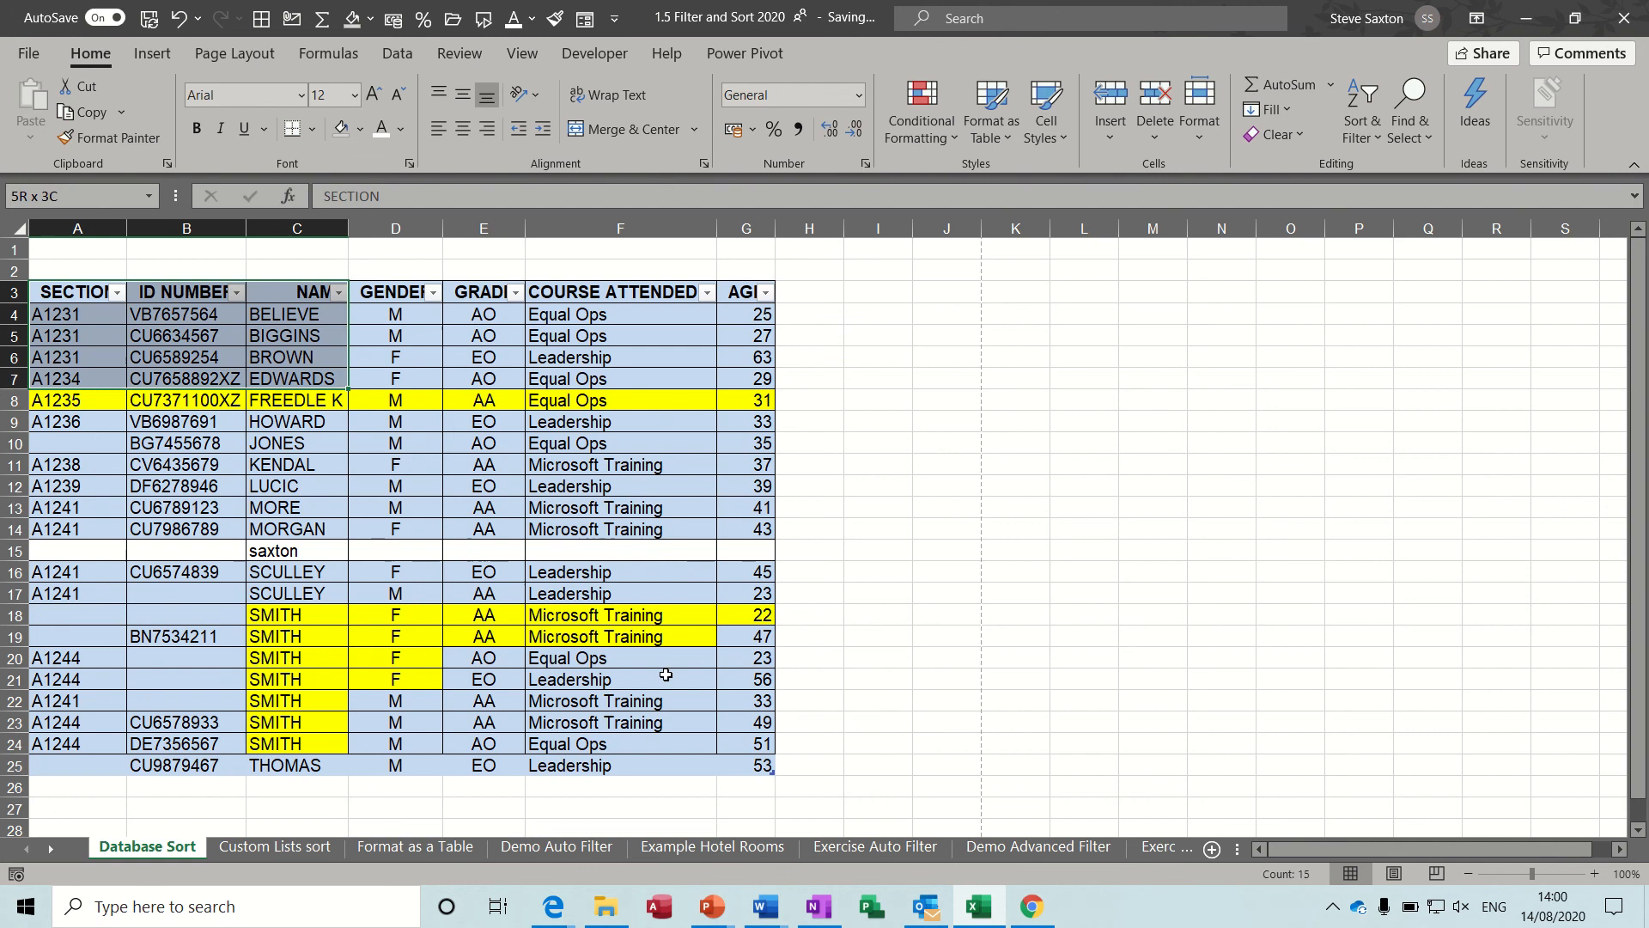
left_click_drag(666, 674, 1355, 754)
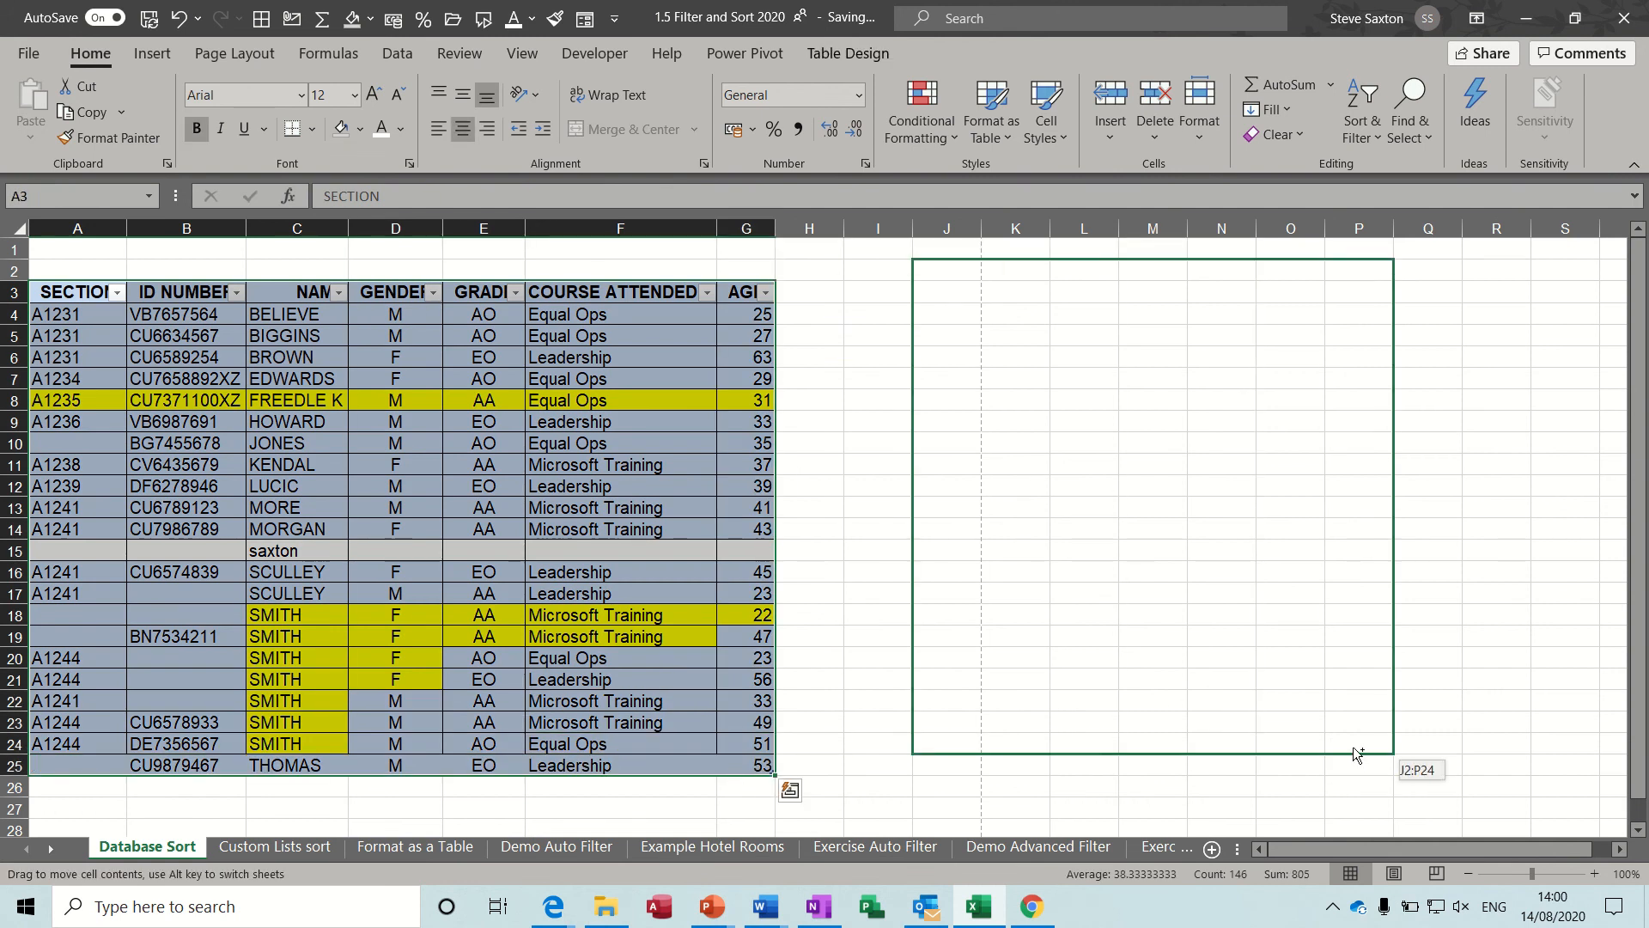
left_click_drag(1354, 748, 1357, 748)
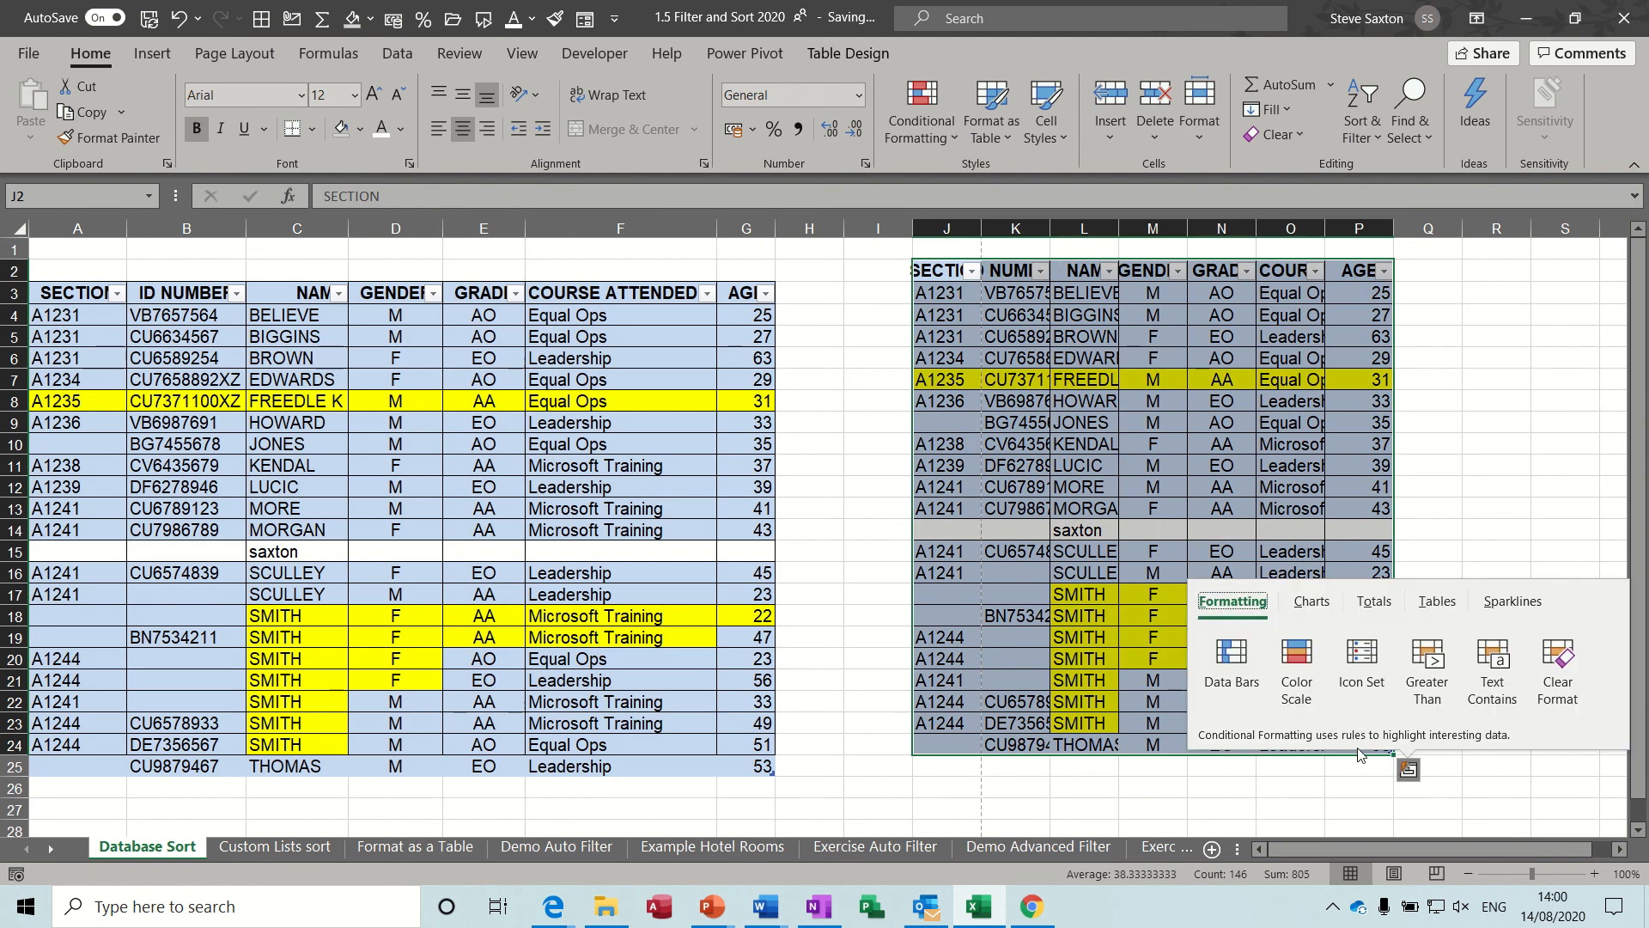
Move the vertical page break to between columns I and J, and check the pages in Page Layout view before returning to Normal view.
left_click(1394, 875)
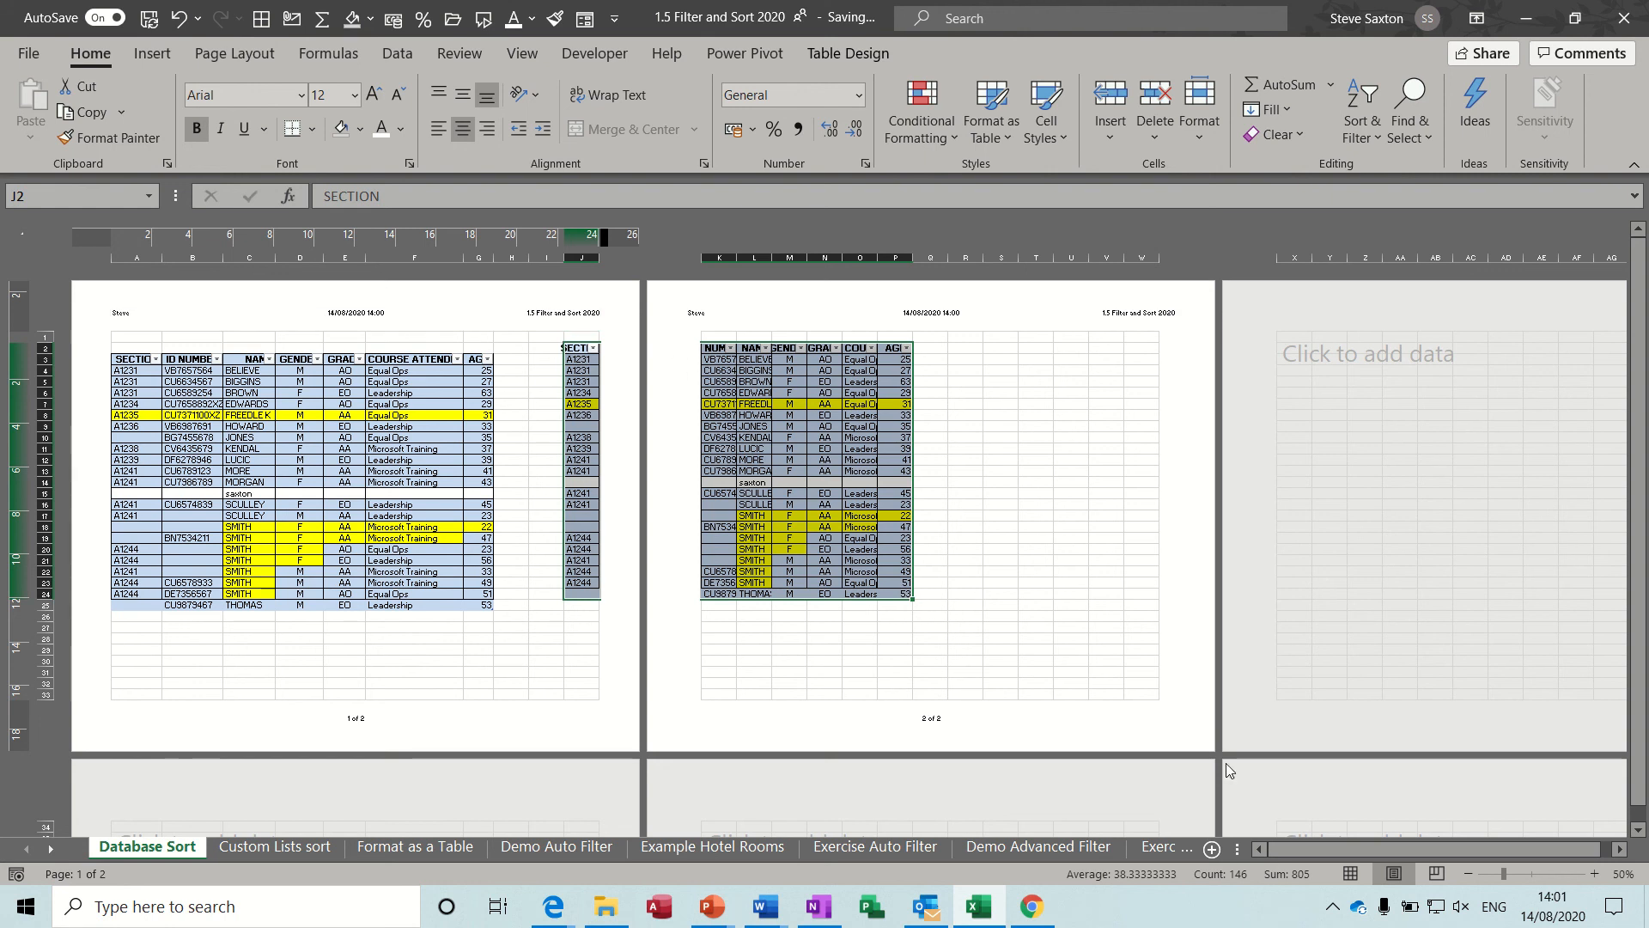
left_click(1437, 873)
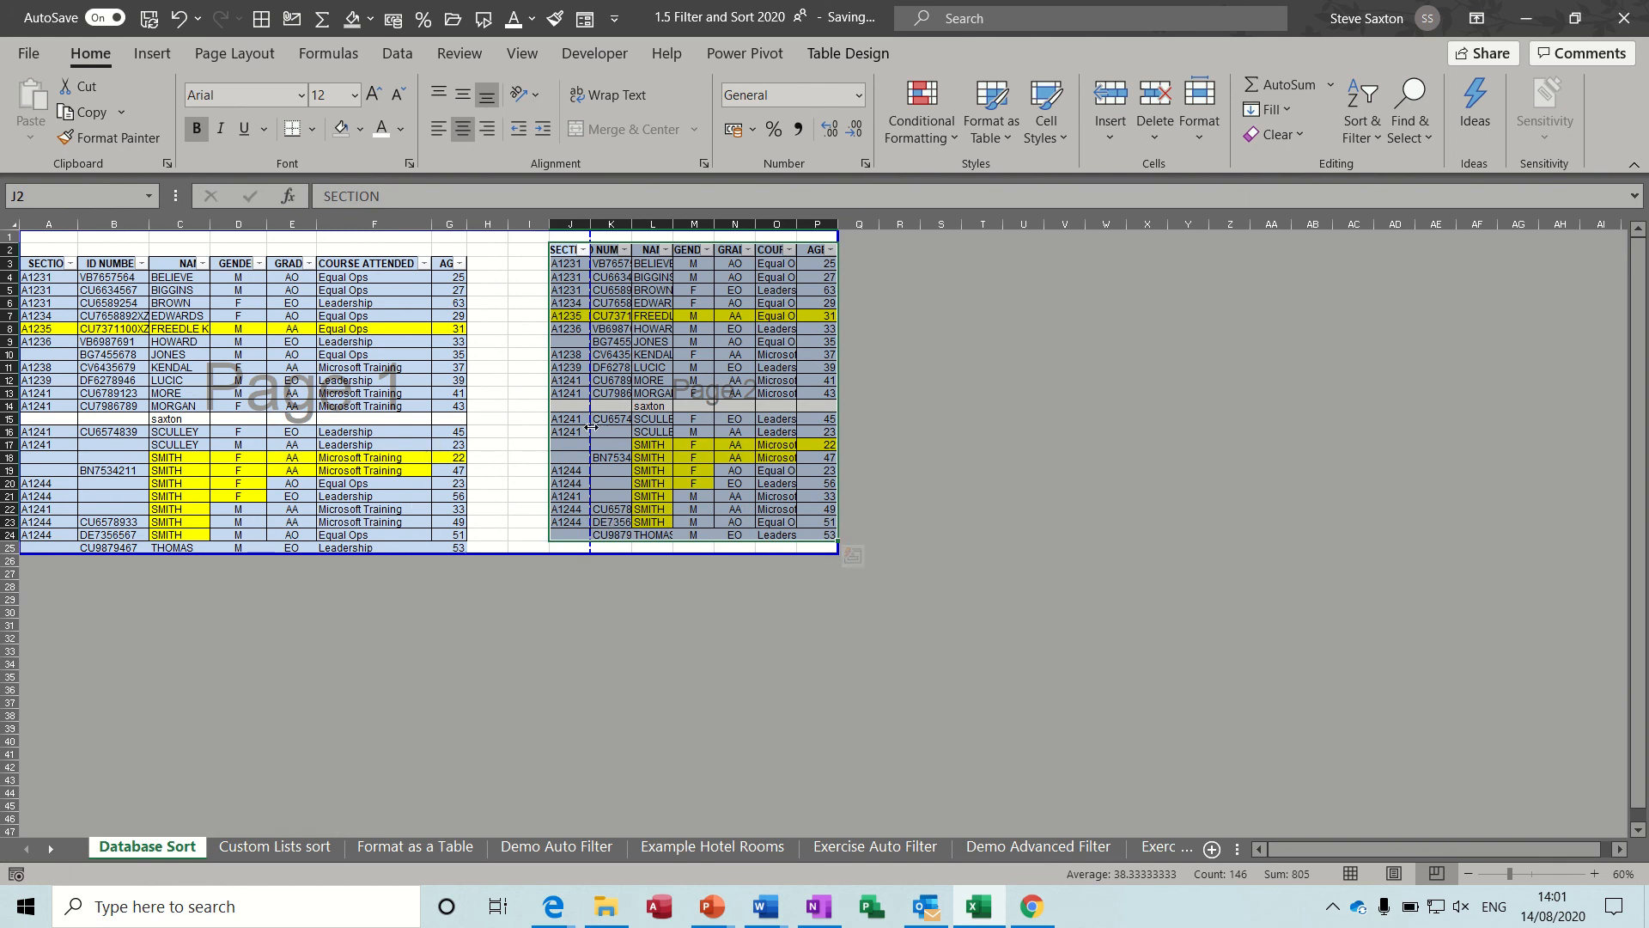
left_click_drag(592, 427, 545, 428)
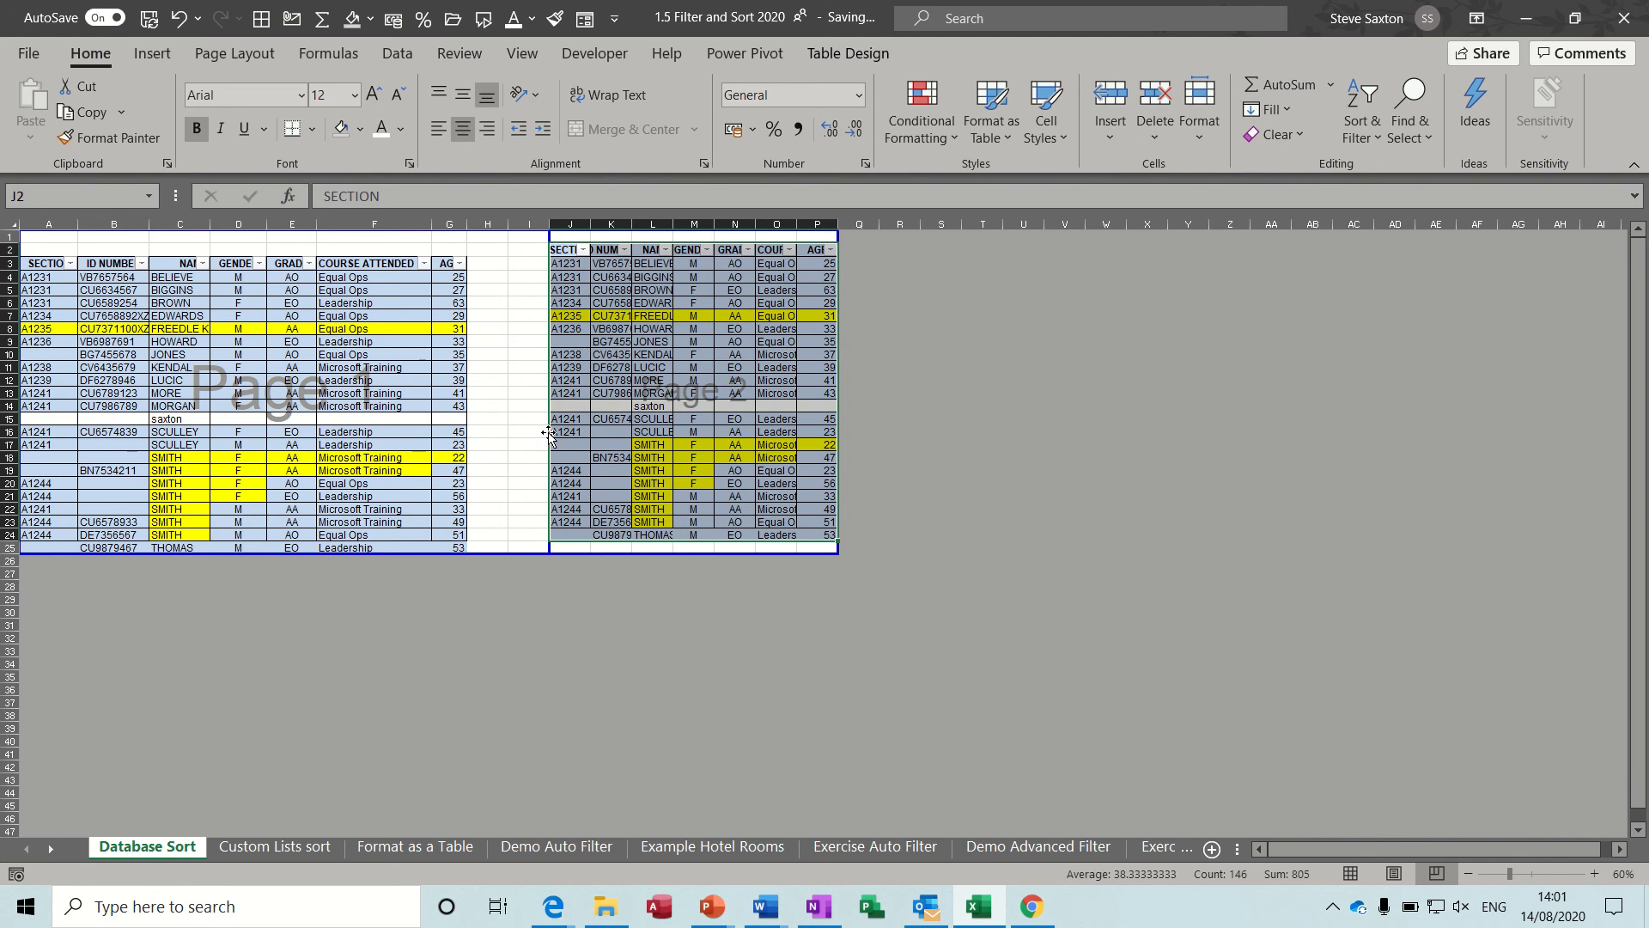
left_click(1351, 873)
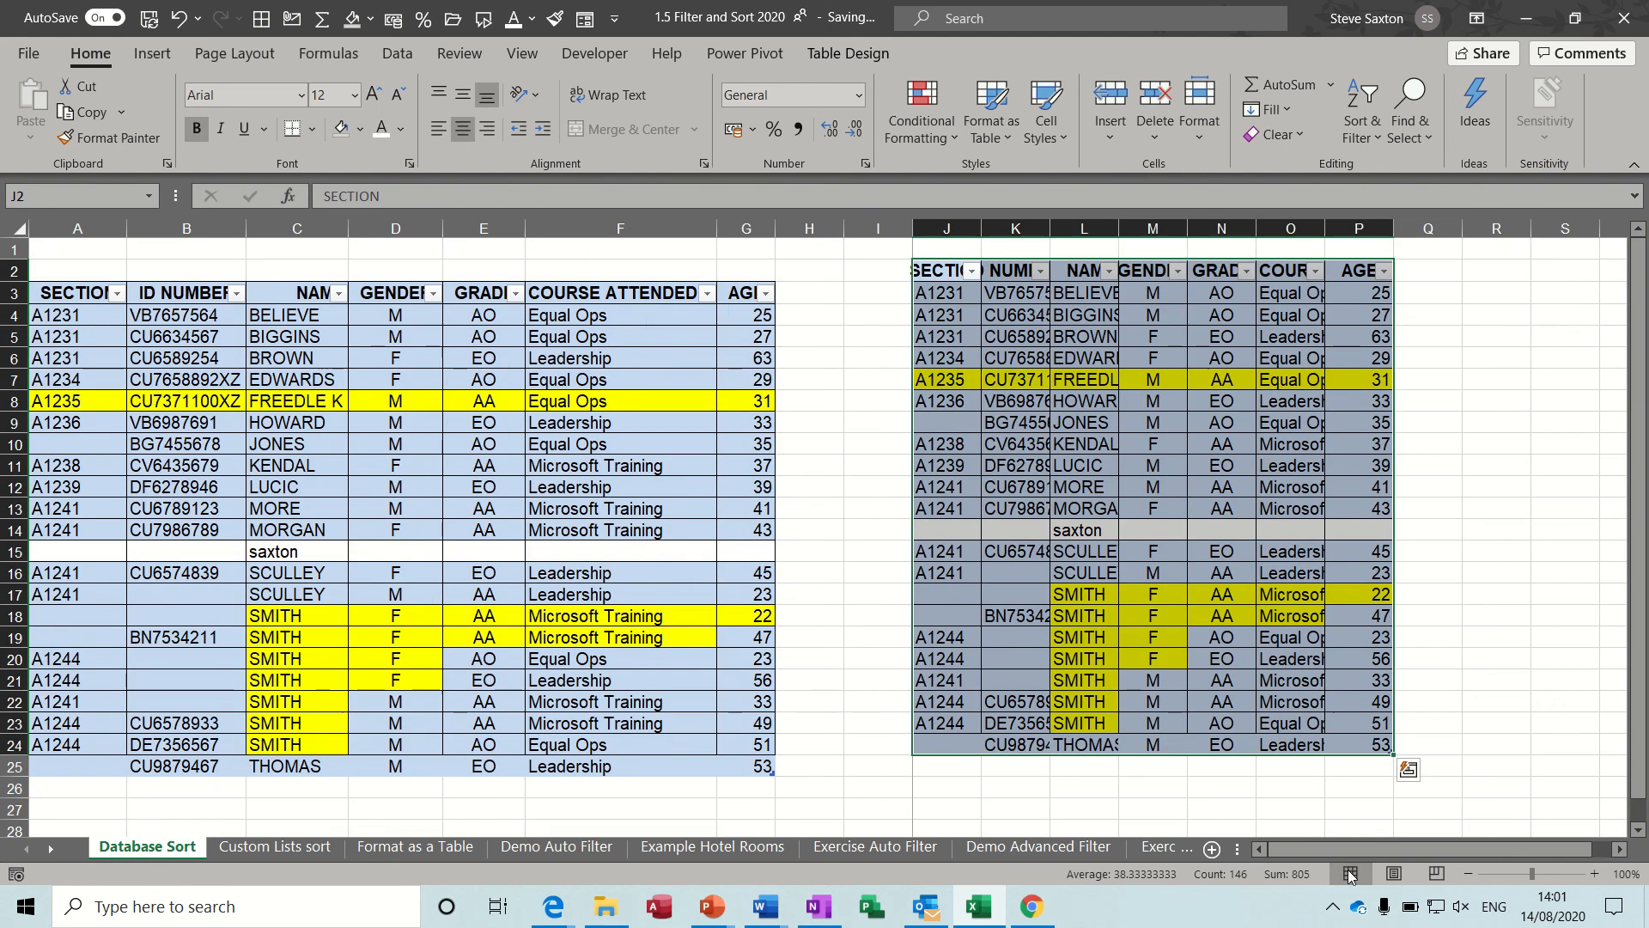
left_click(1394, 873)
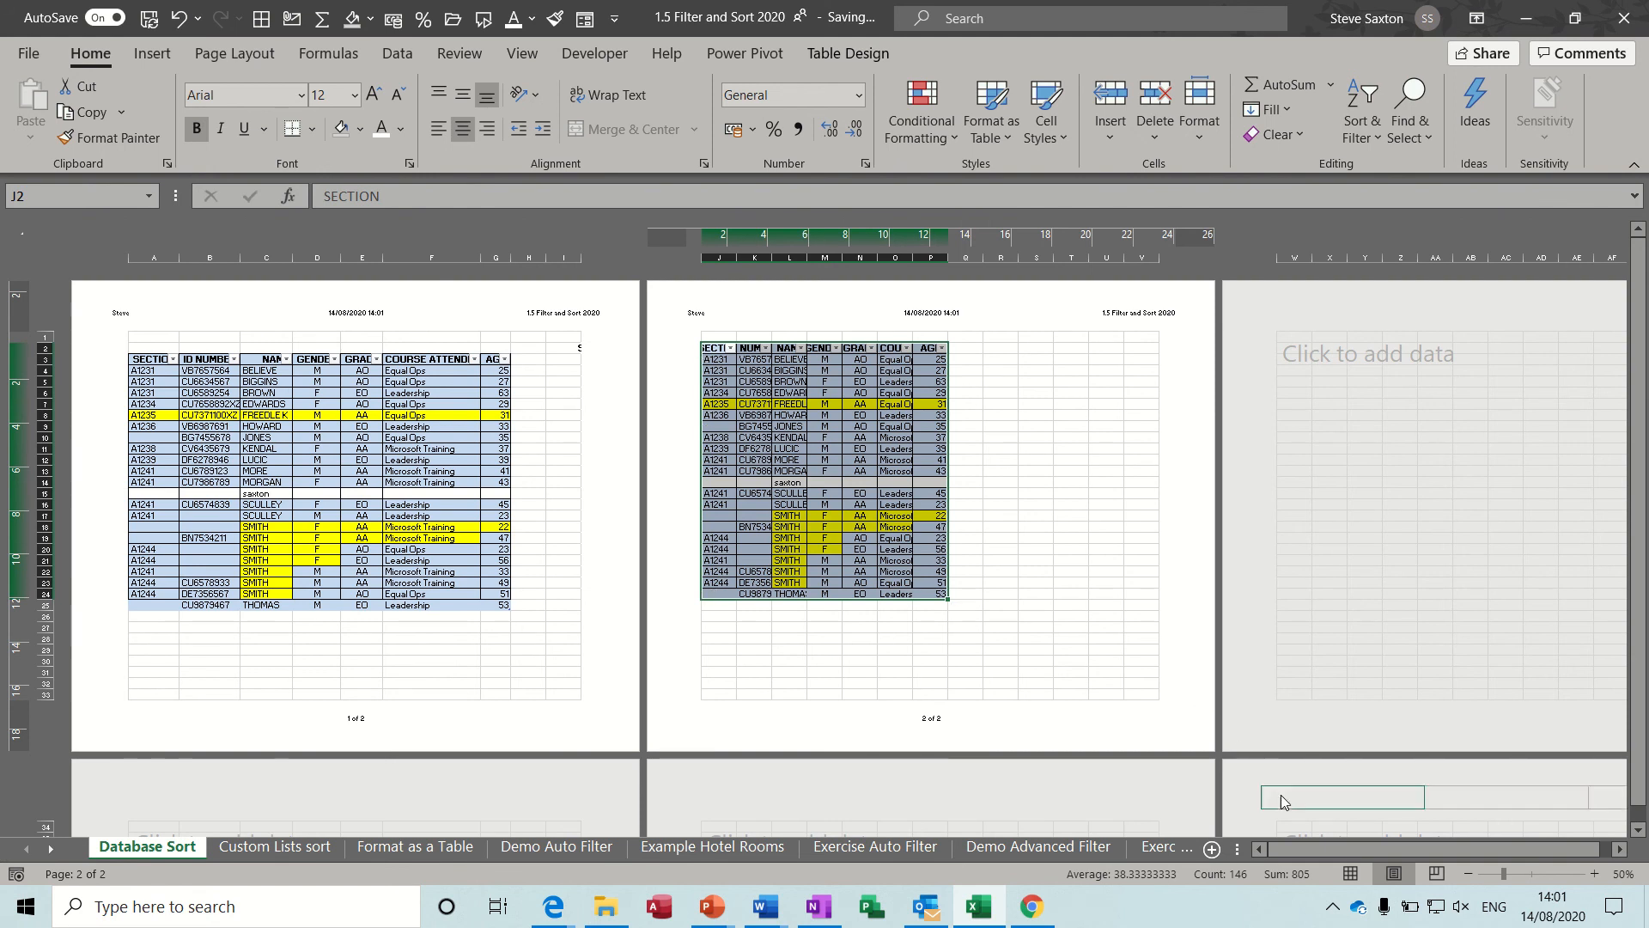
left_click(1350, 873)
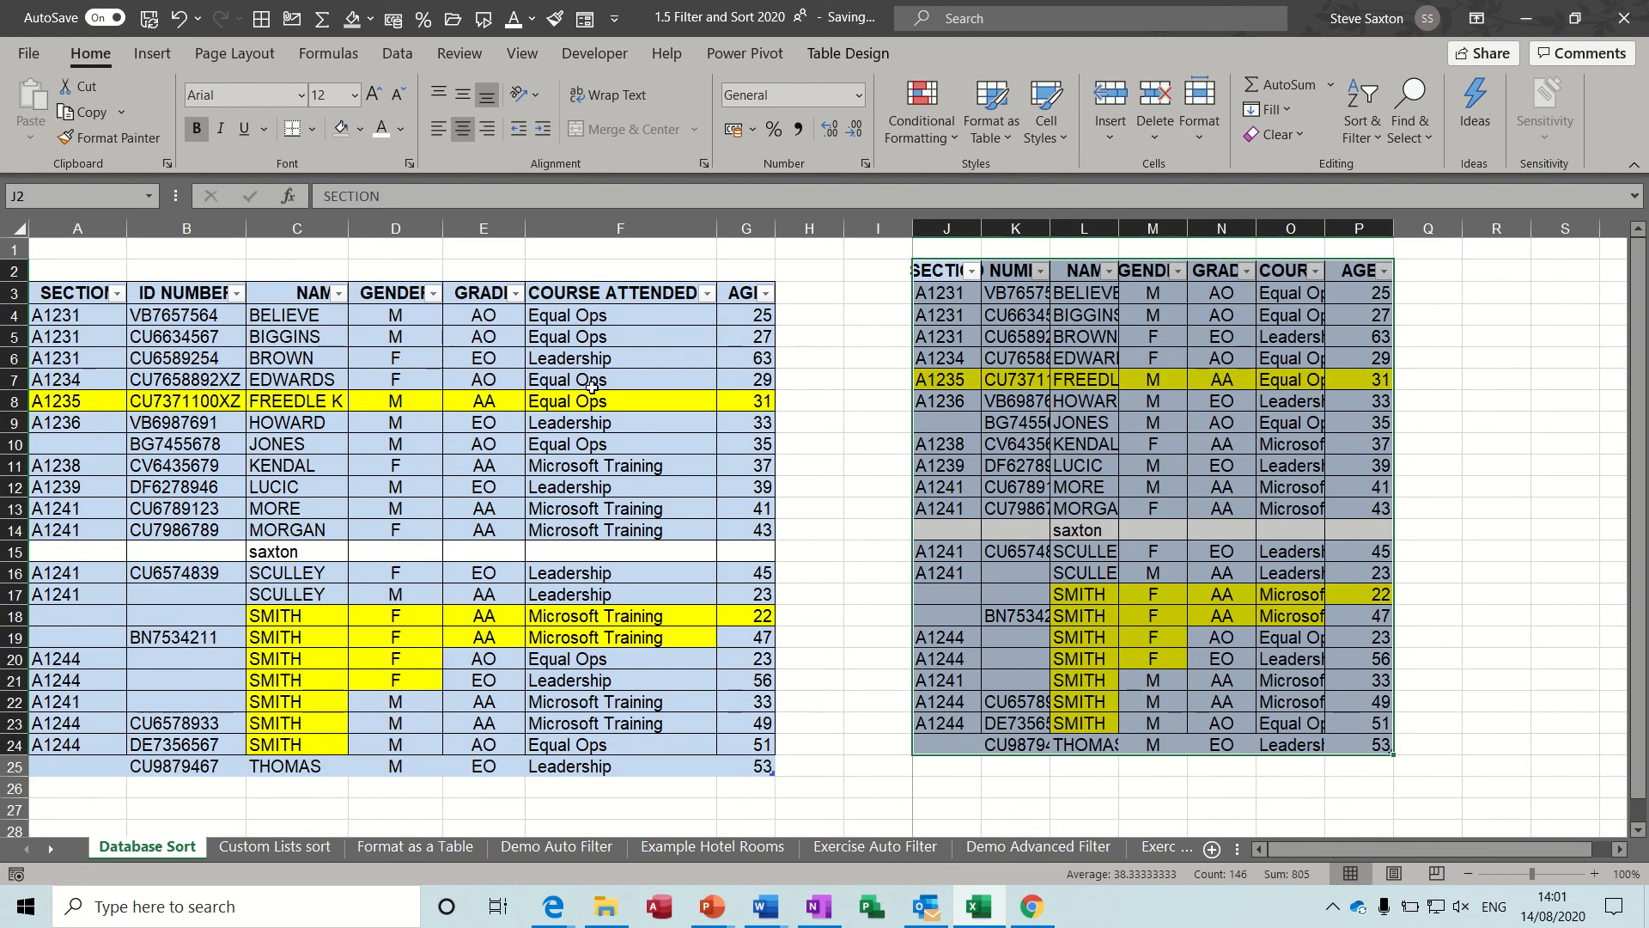
left_click(386, 483)
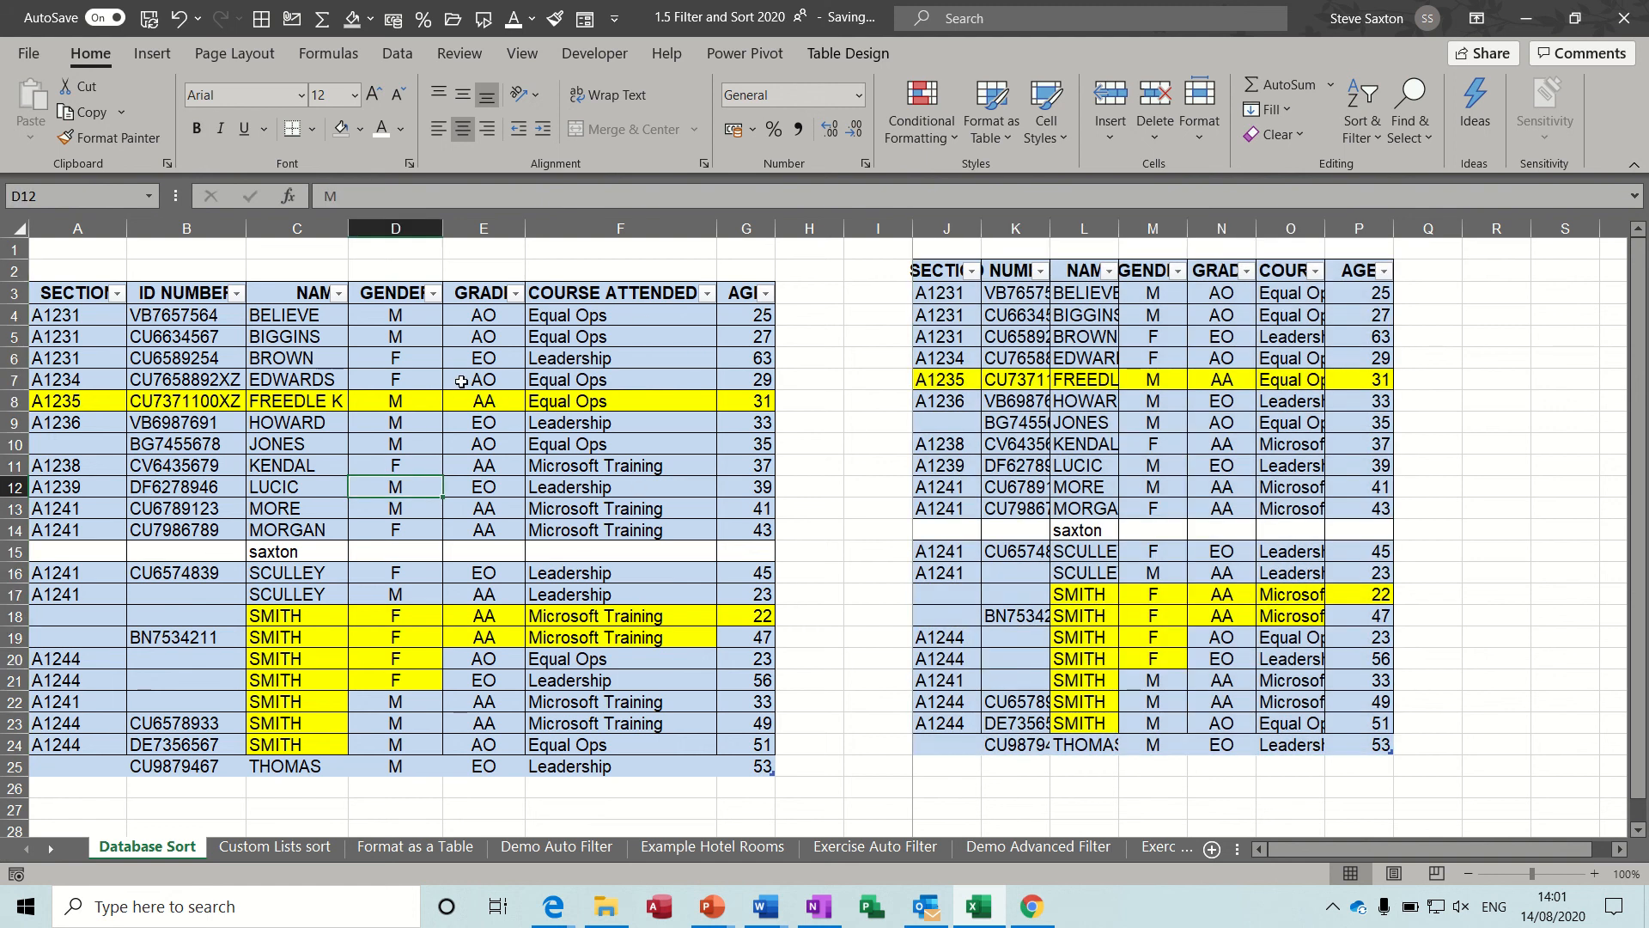
key("Up")
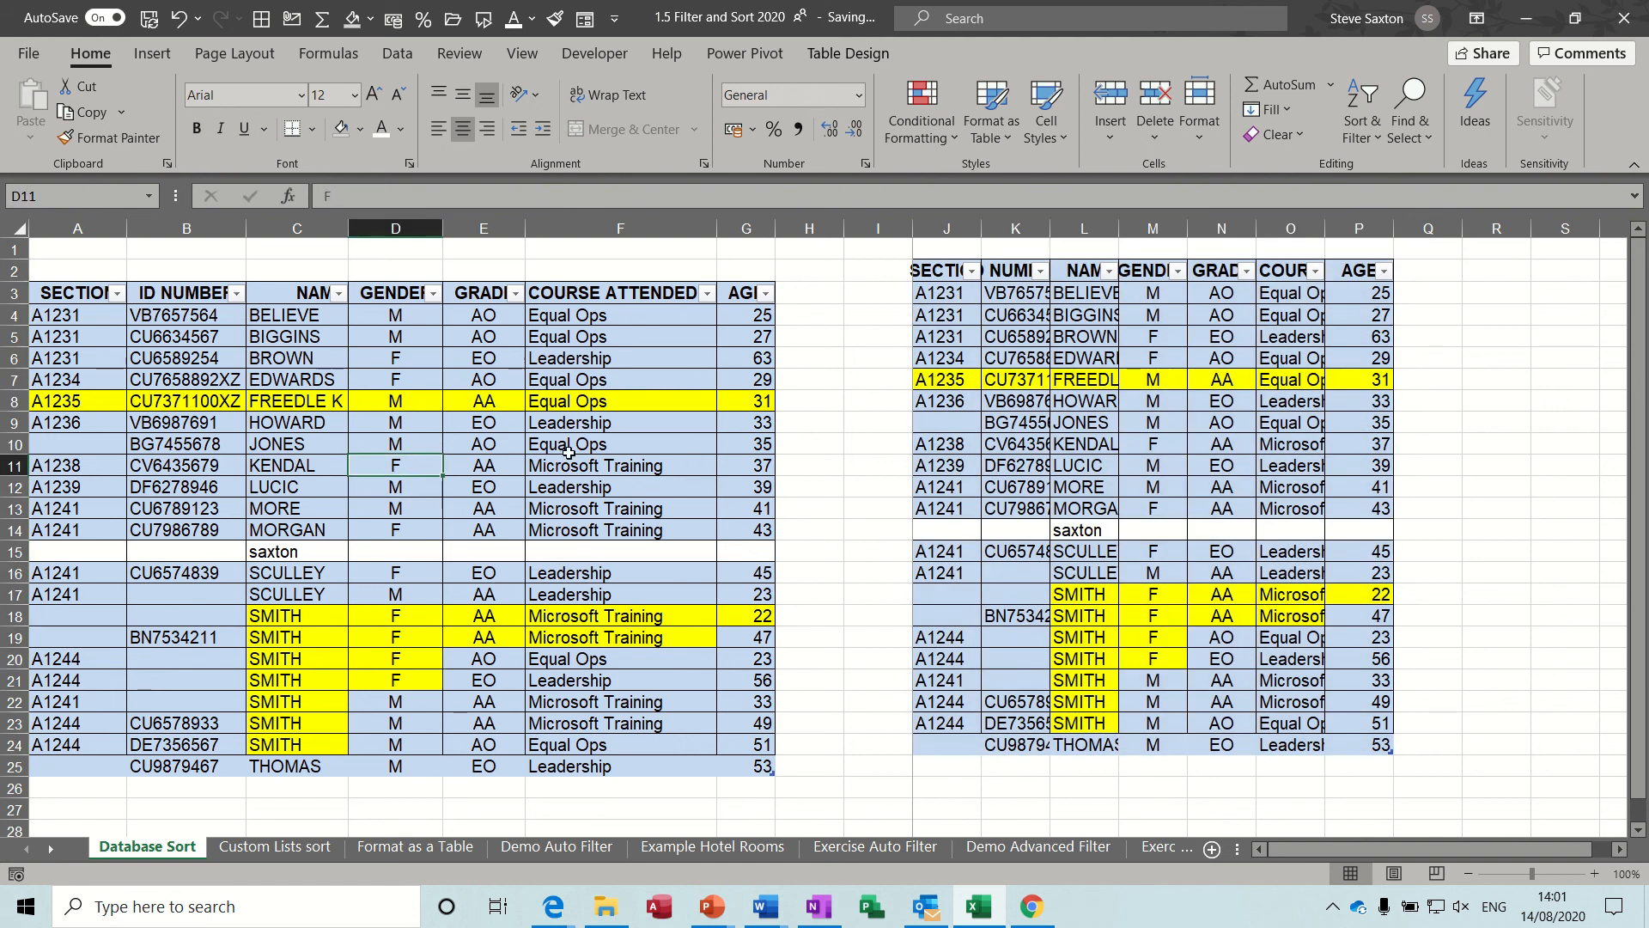
left_click(627, 466)
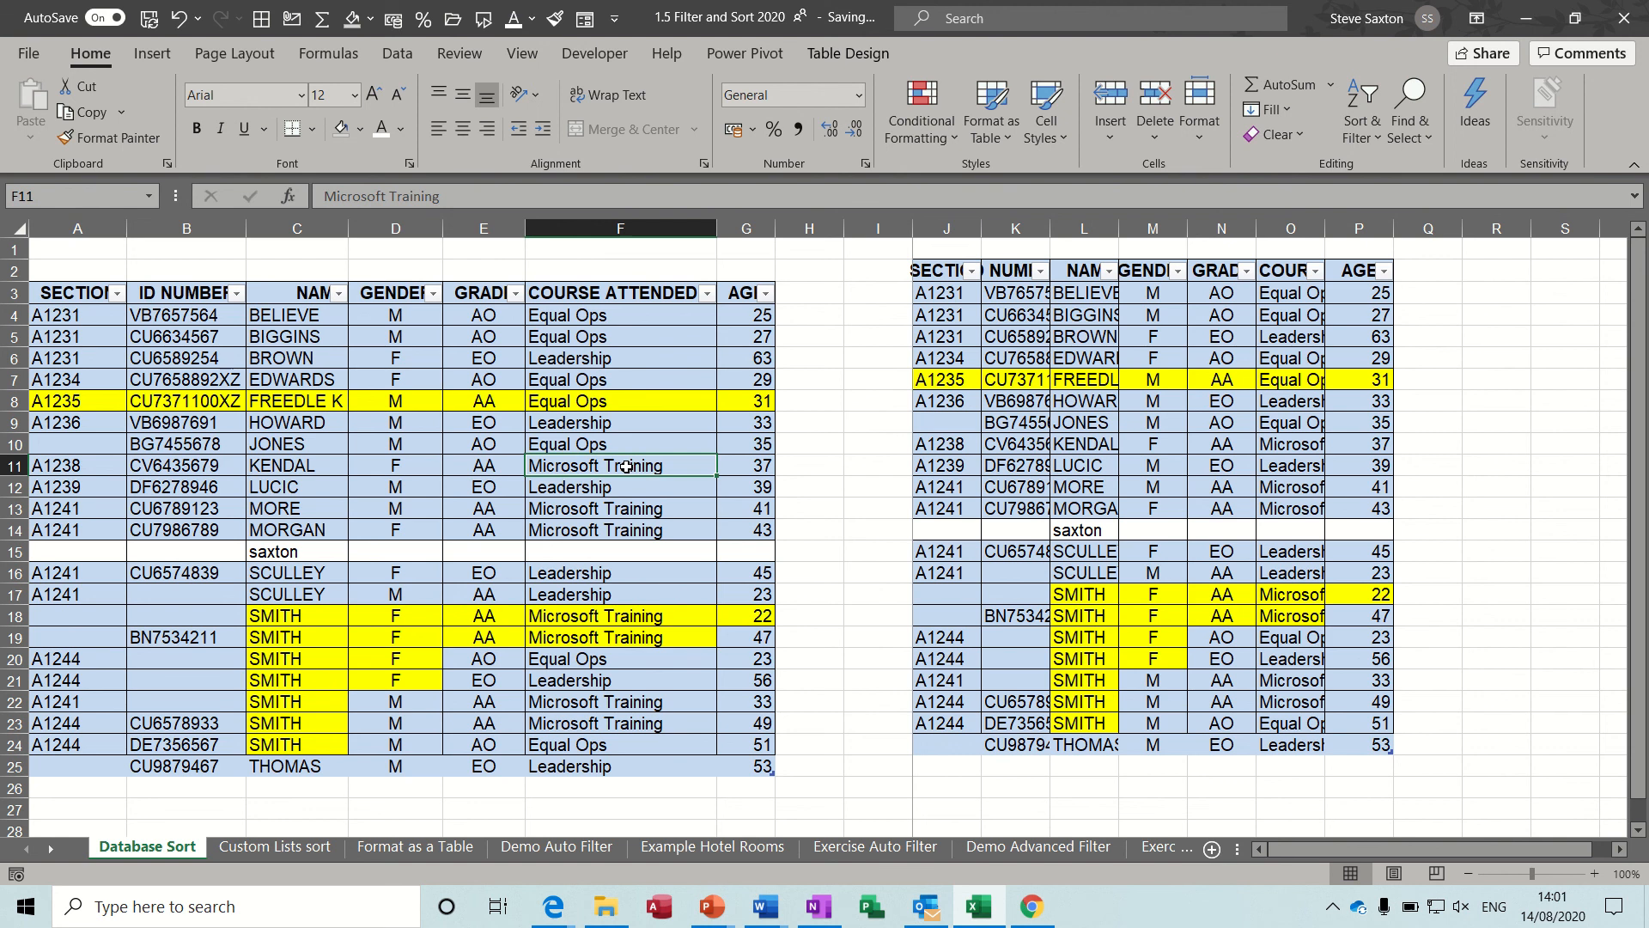